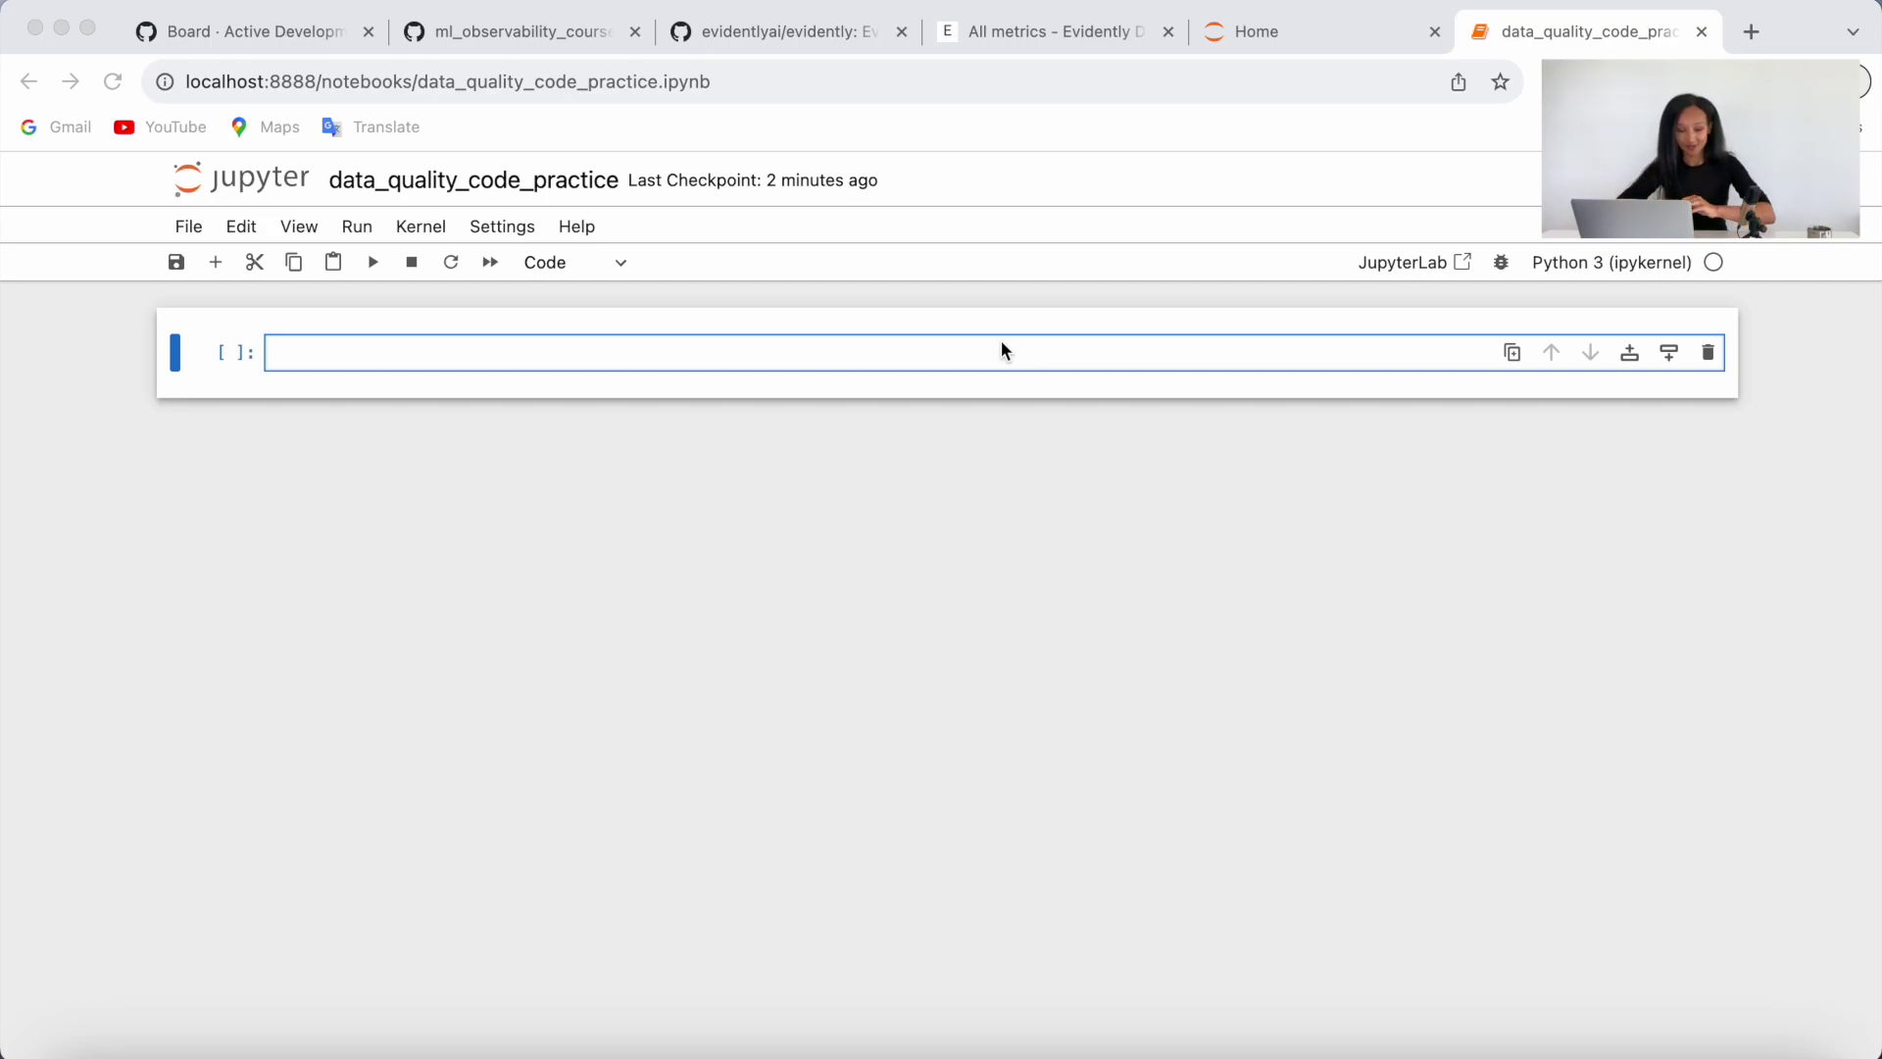
# - Add the Markdown heading 'Data Quality: Code Practive', then run a pasted pandas, sklearn and Evidently import cell
pyautogui.click(802, 365)
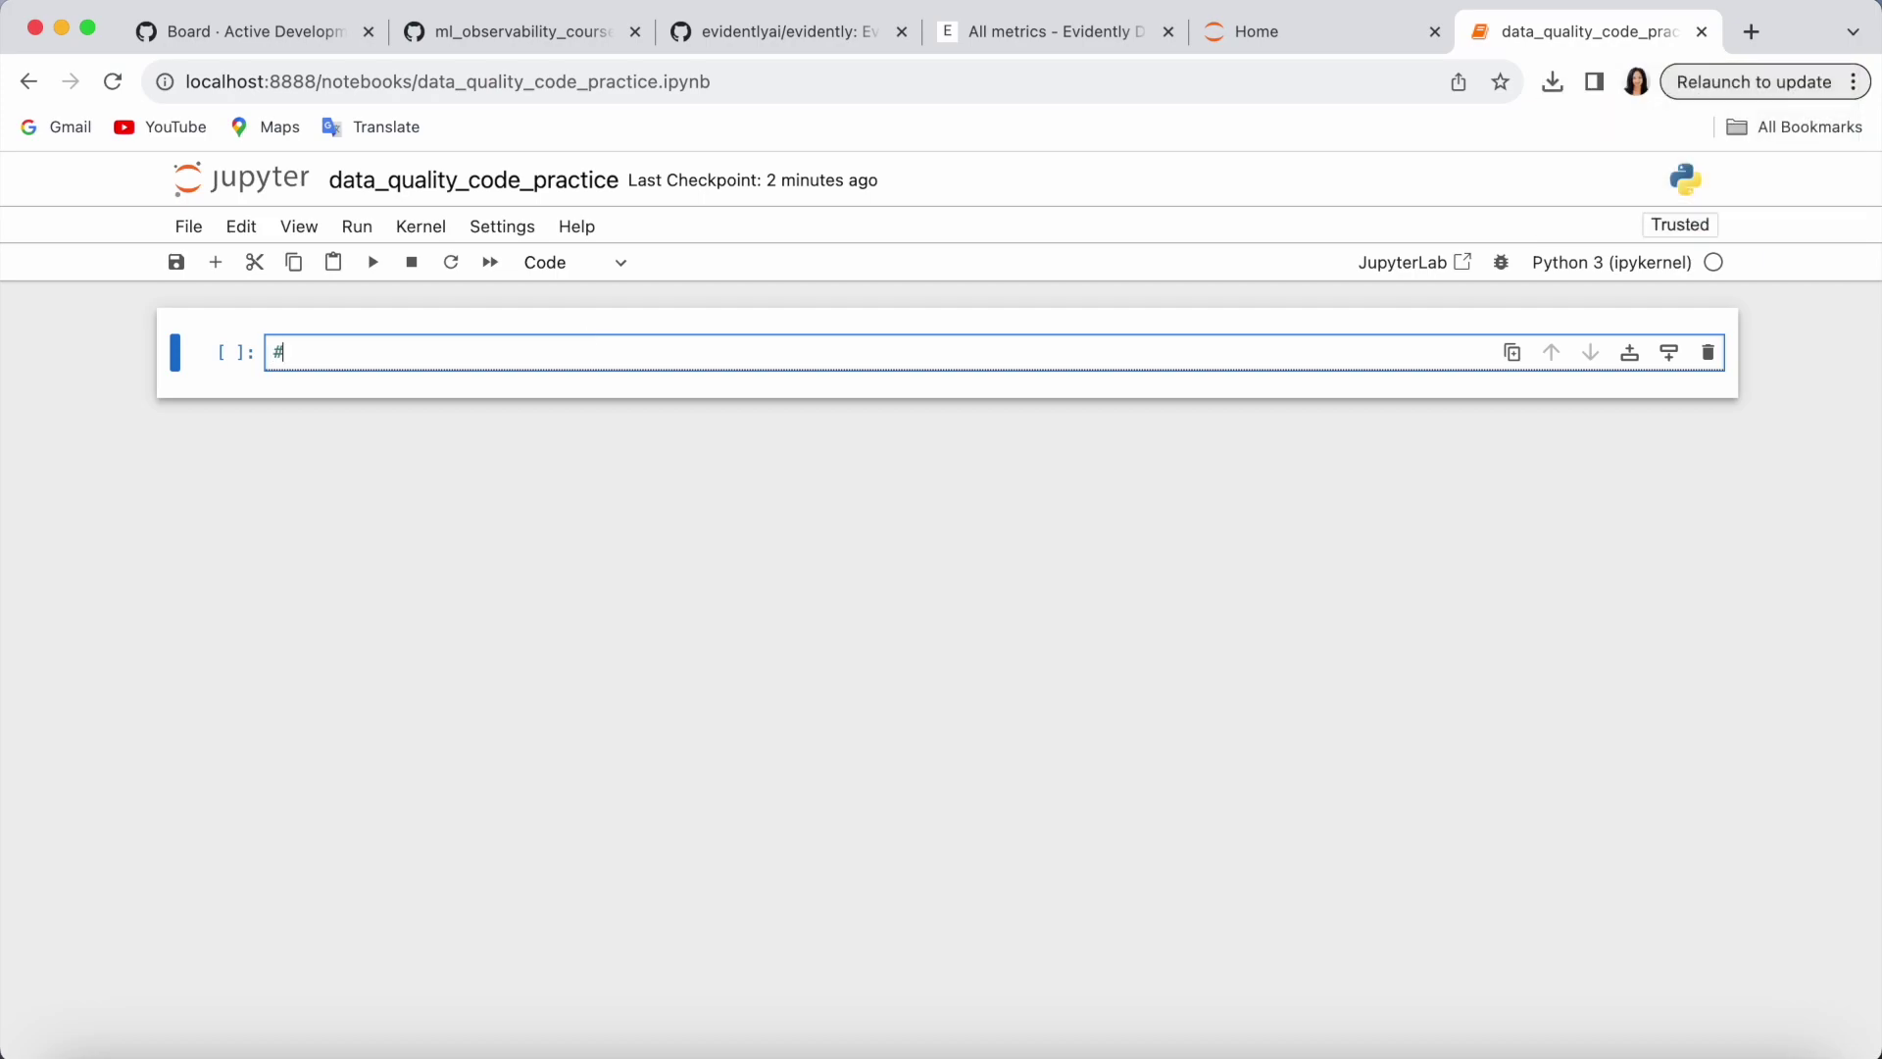
pyautogui.write('##')
pyautogui.press('BackSpace')
pyautogui.write('Data Quality')
pyautogui.write(': Code Practive')
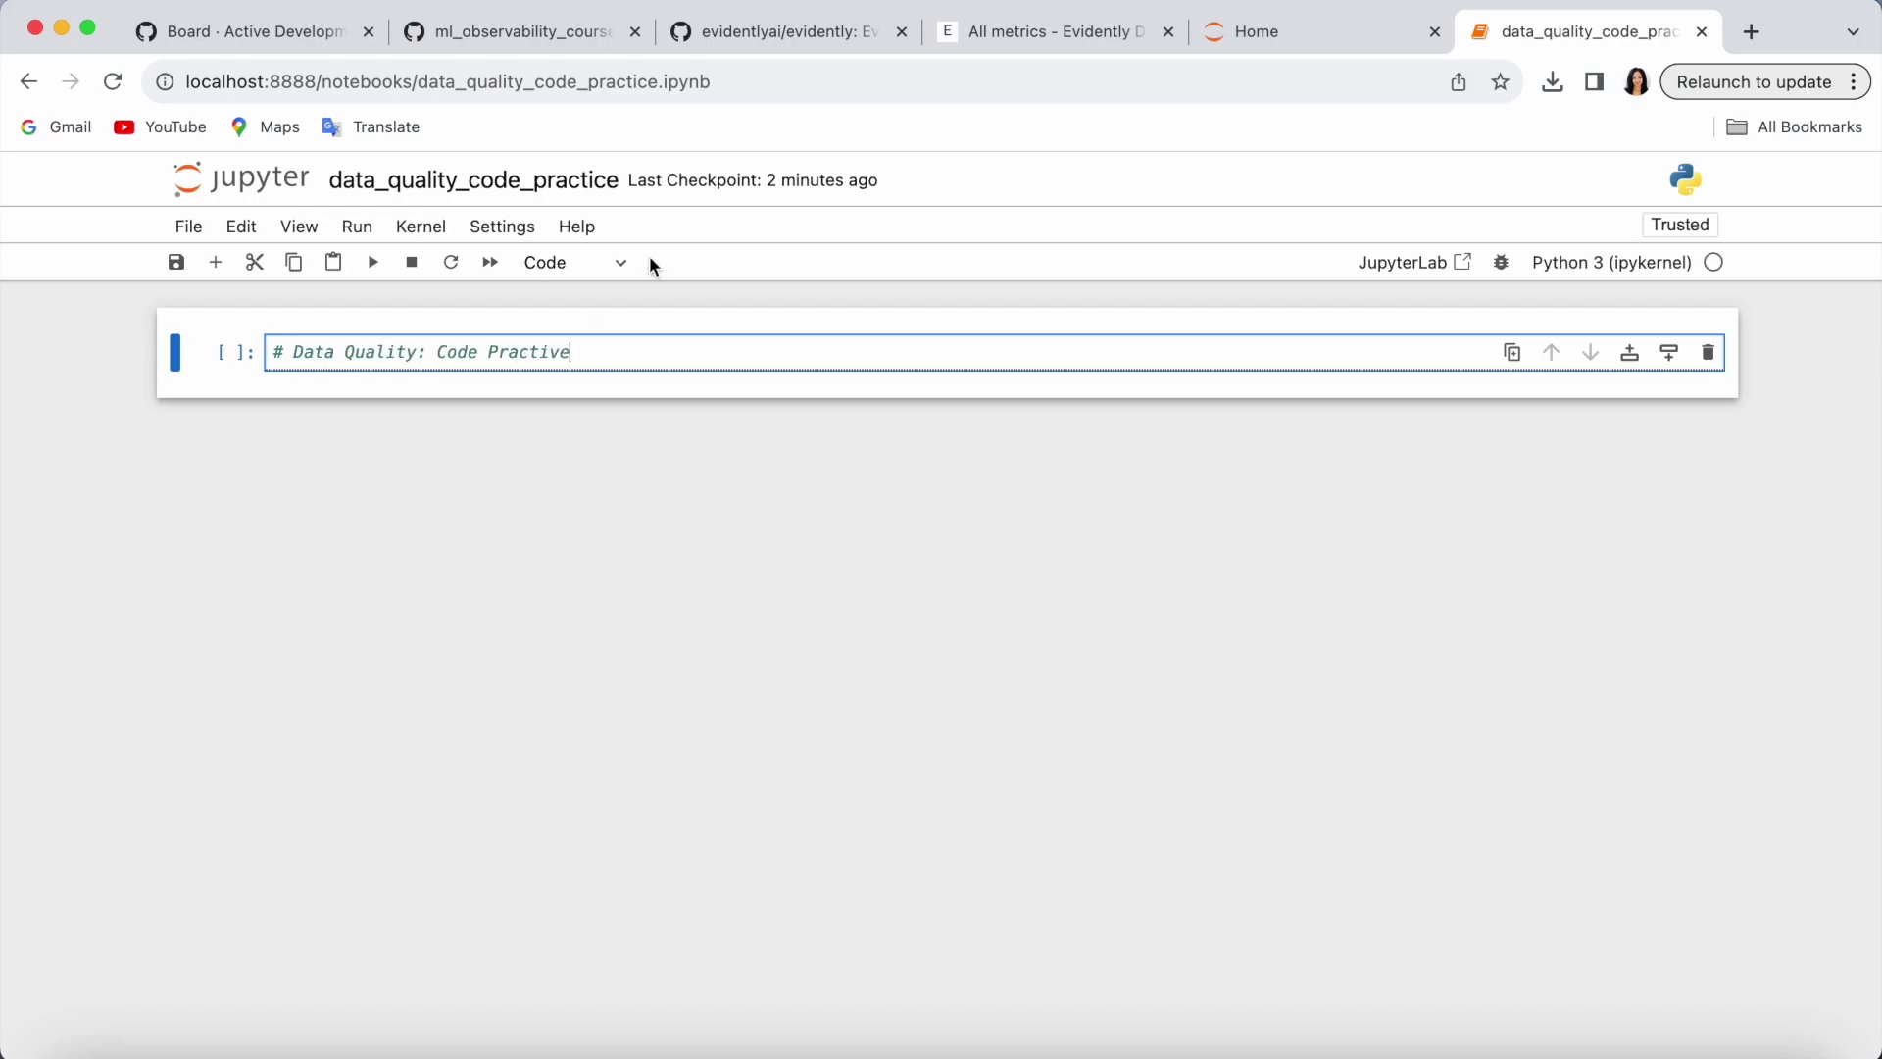
pyautogui.click(573, 262)
pyautogui.hotkey('ctrl', 'Return')
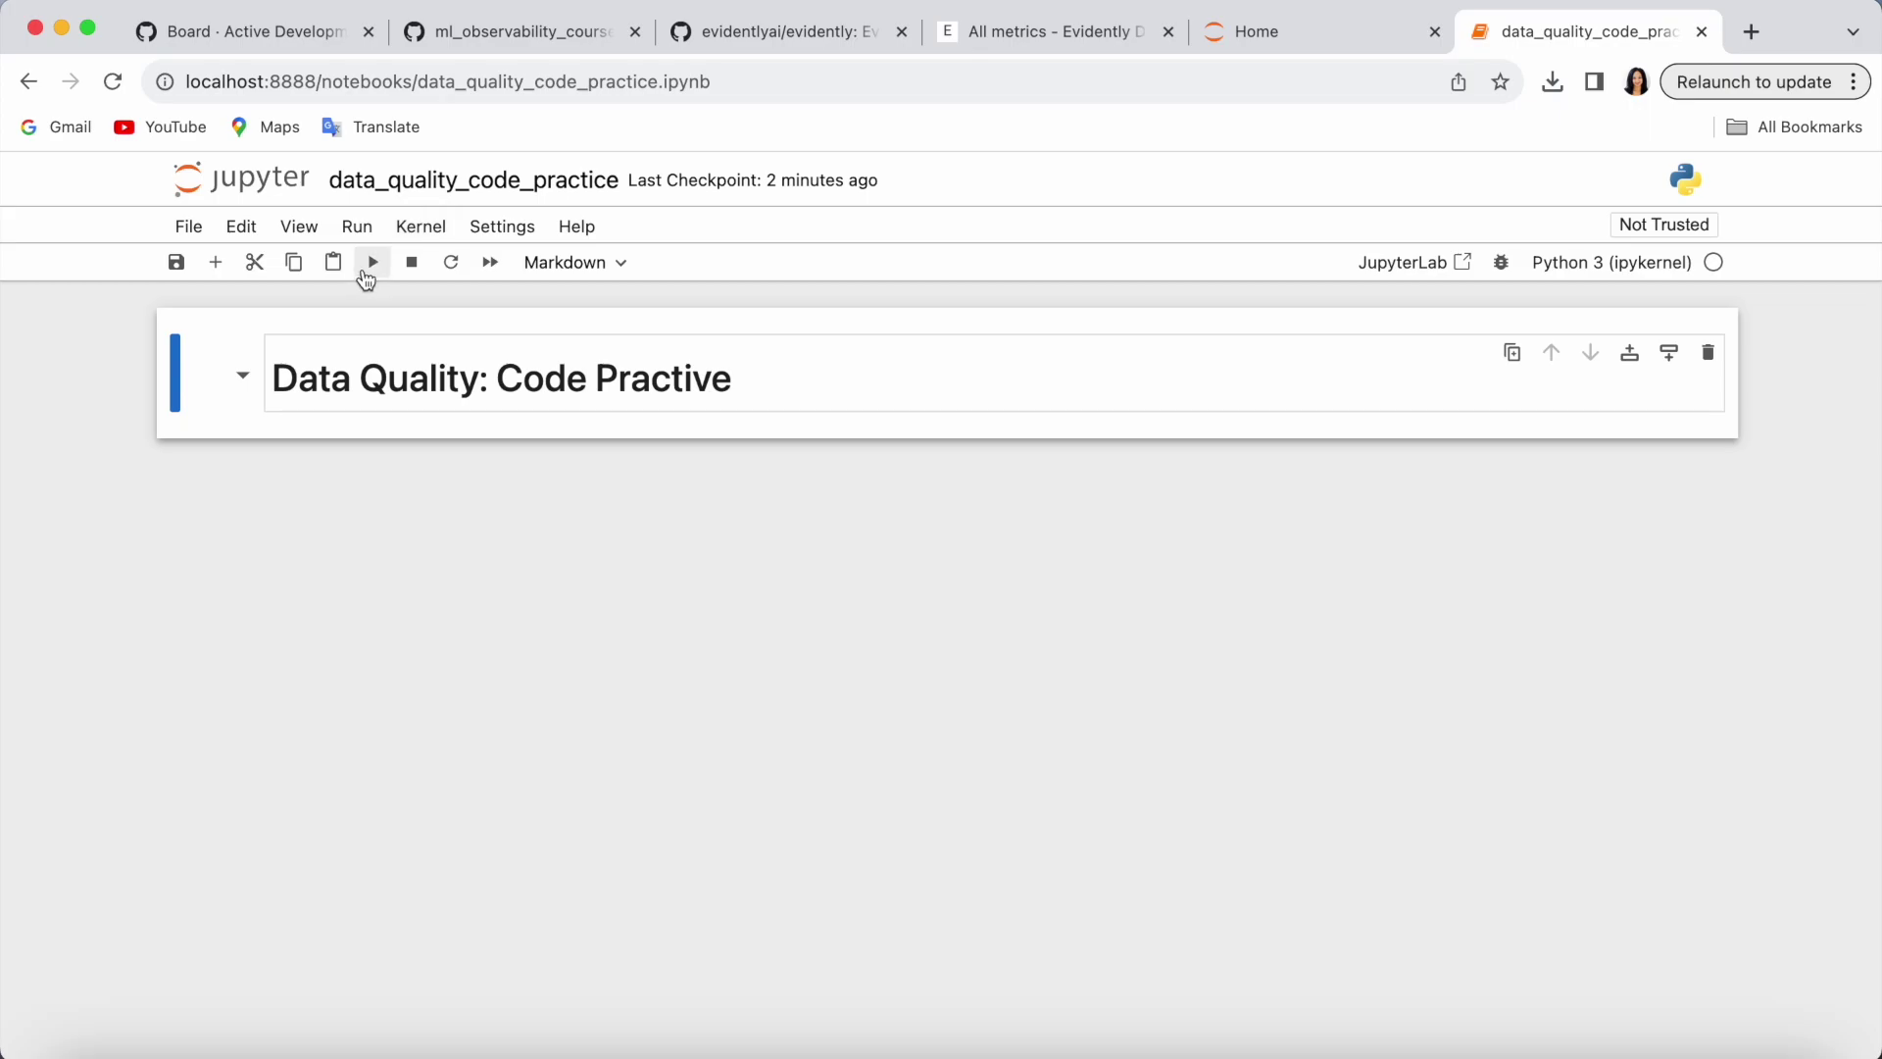
pyautogui.click(373, 262)
pyautogui.write('import pandas as pd import numpy as np  from sklearn import datasets from sklearn import ensemble  from evidently import ColumnMapping from evidently.report import Report from evidently.metric_preset import DataQualityPreset from evidently.metrics import * from evidently.test_suite import TestSuite from evidently.test_preset import DataQualityTestPreset, DataStabilityTestPreset from evidently.tests import *')
pyautogui.click(373, 262)
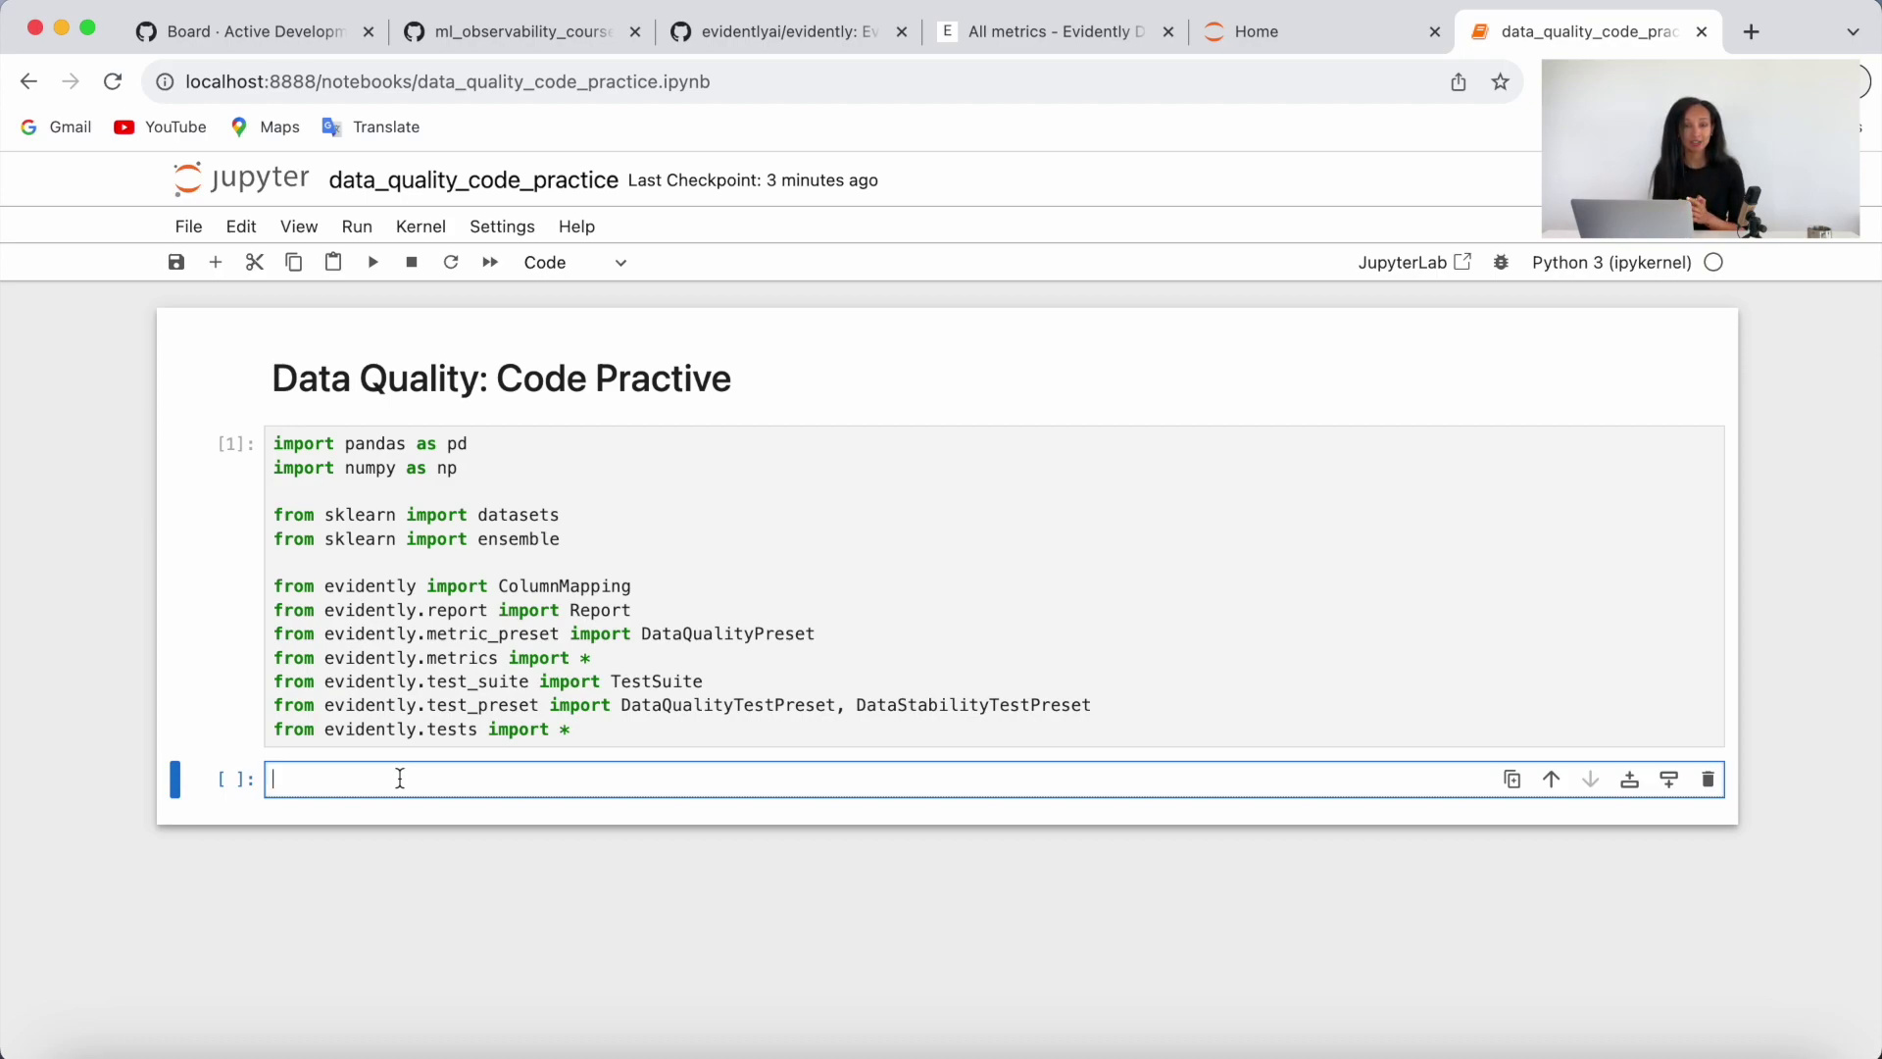
pyautogui.write('adult_')
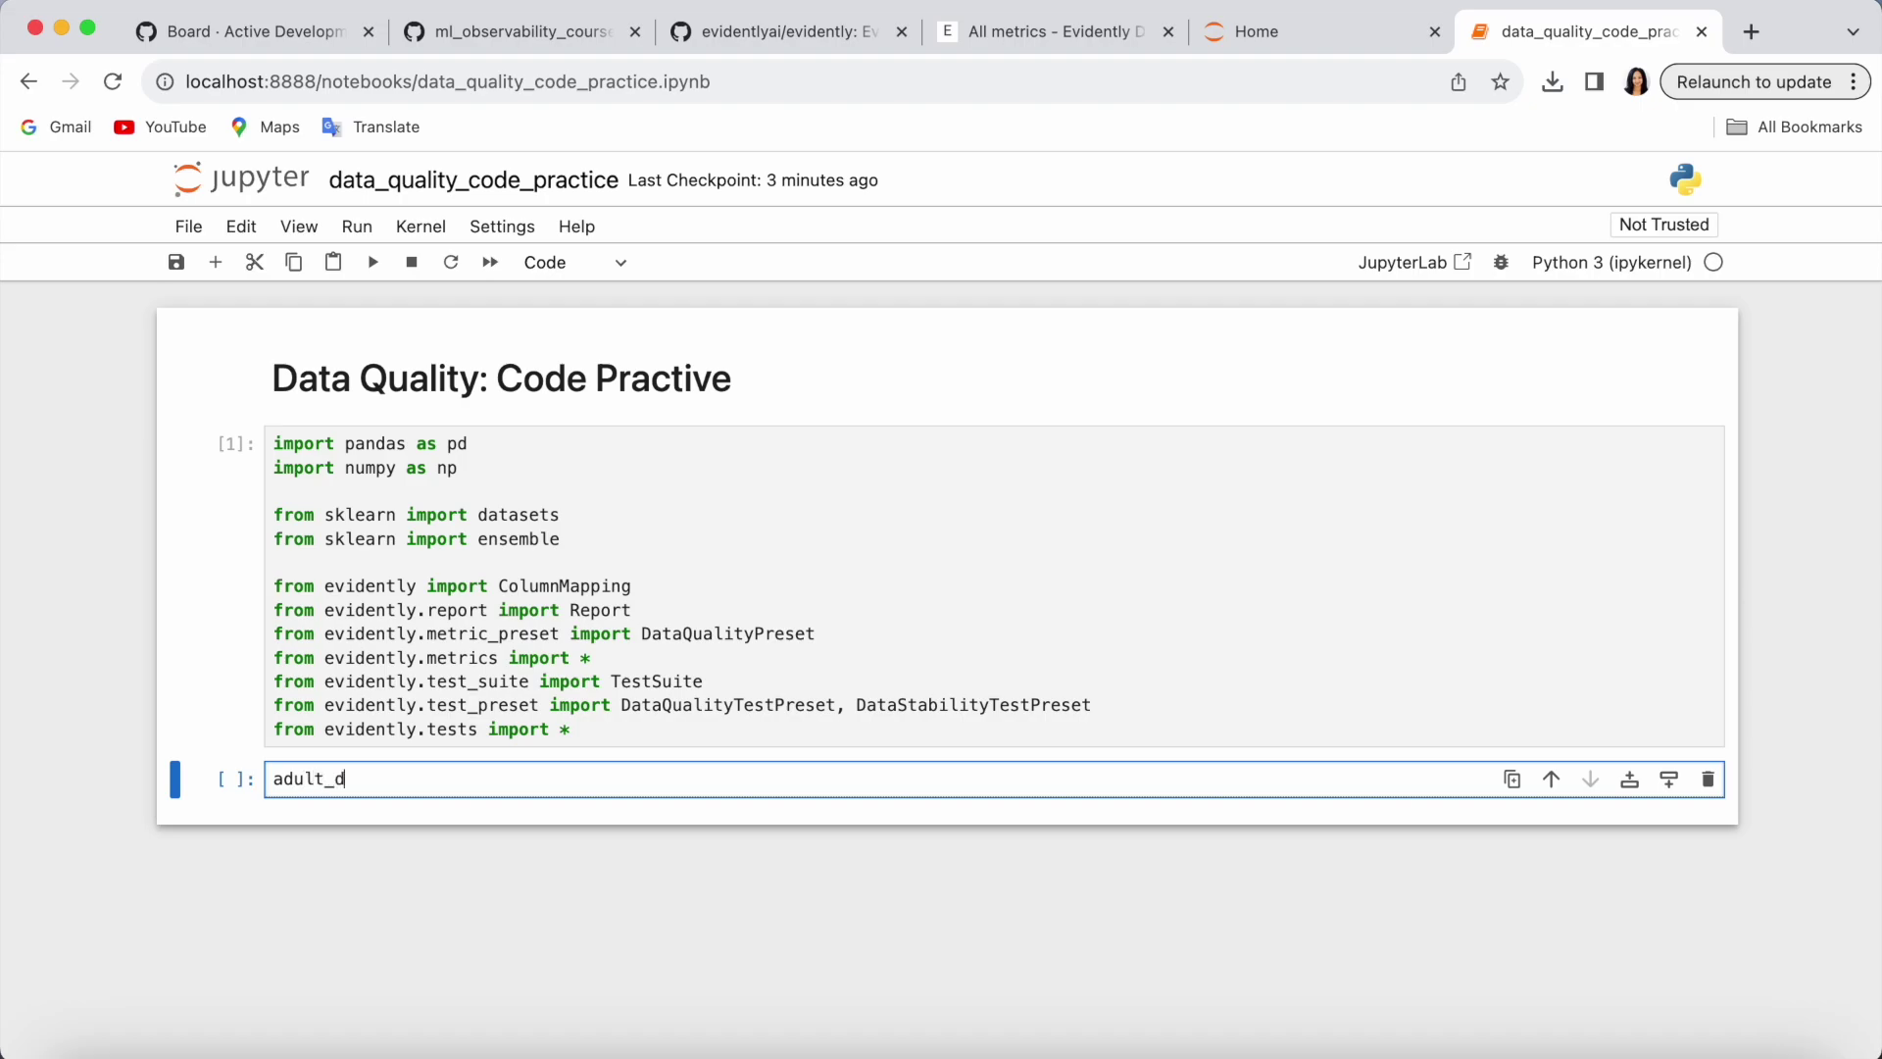
pyautogui.write('data = dat')
# - Fetch the OpenML 'adult' dataset (version 2) with fetch_openml and store its frame as adult
pyautogui.press('Tab')
pyautogui.write('asets.fe')
pyautogui.press('Tab')
pyautogui.press('Down')
pyautogui.press('Down')
pyautogui.press('Down')
pyautogui.press('Return')
pyautogui.write('(name')
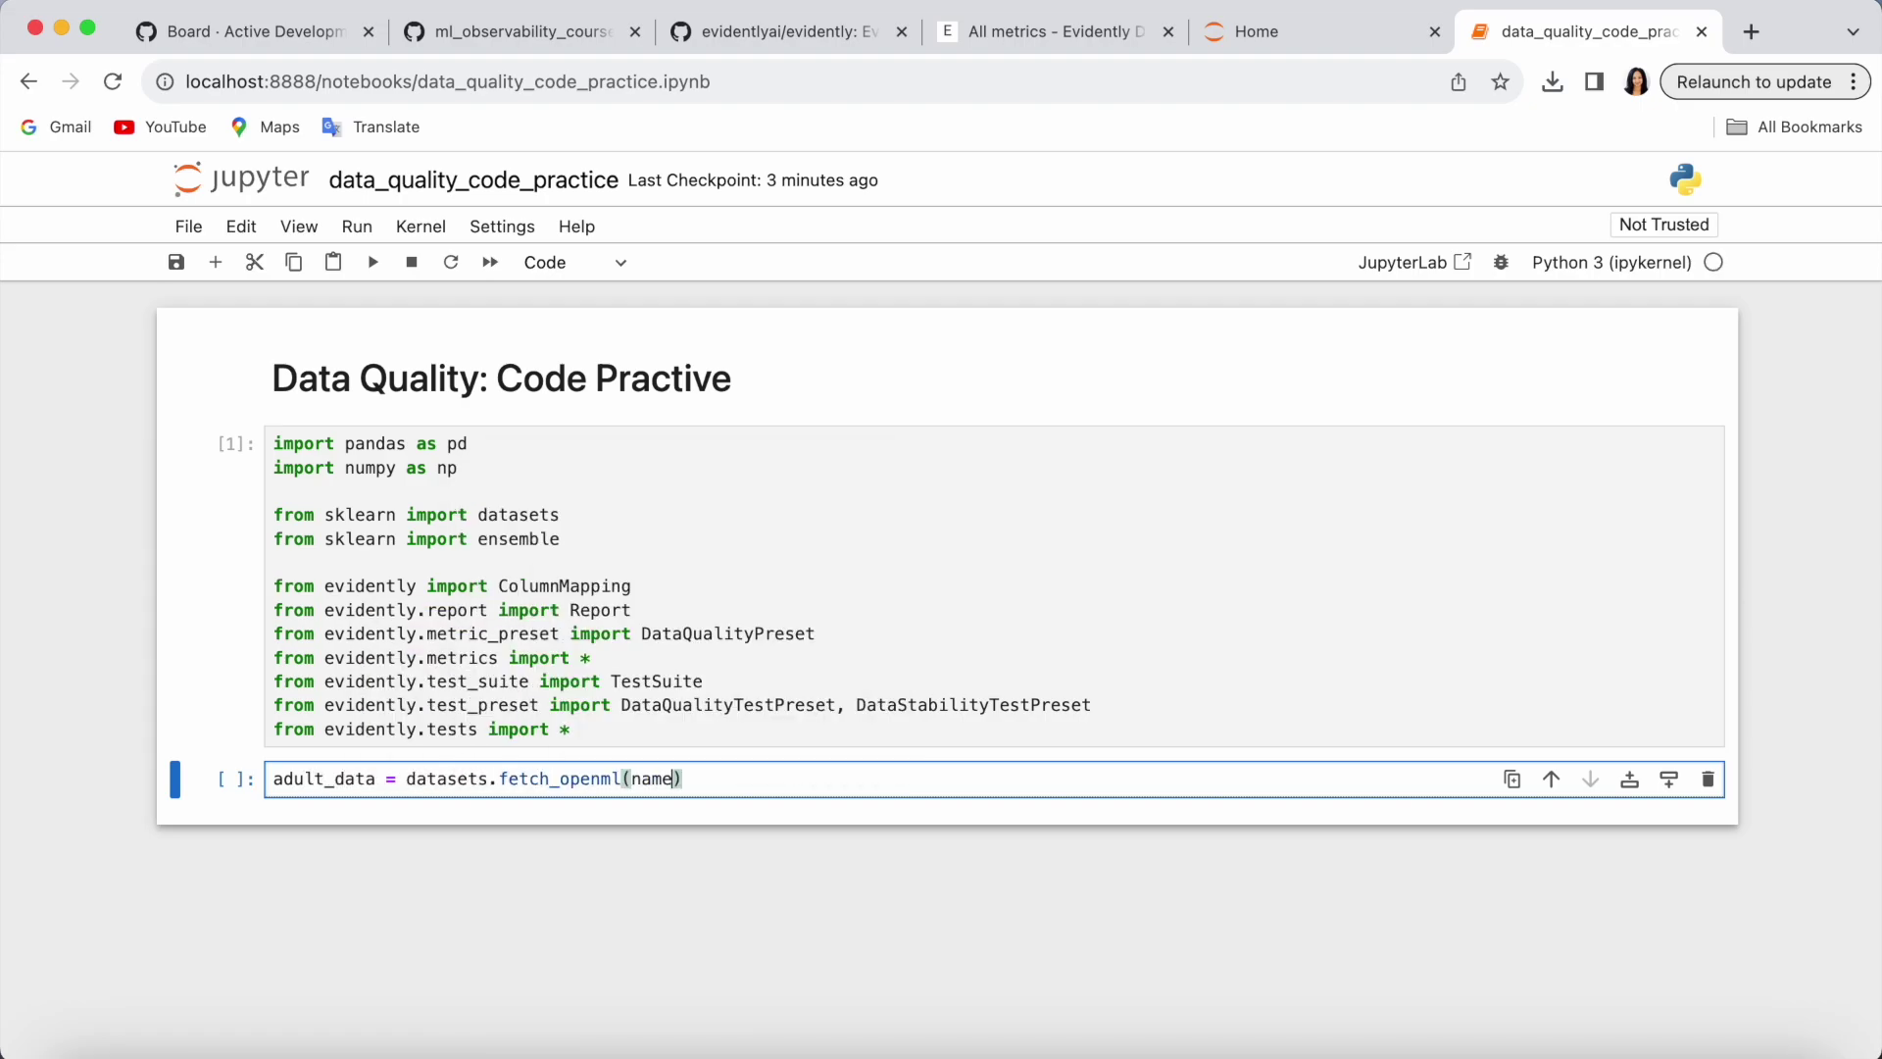
pyautogui.write("='adult'")
pyautogui.write(', version=2, as_frame=')
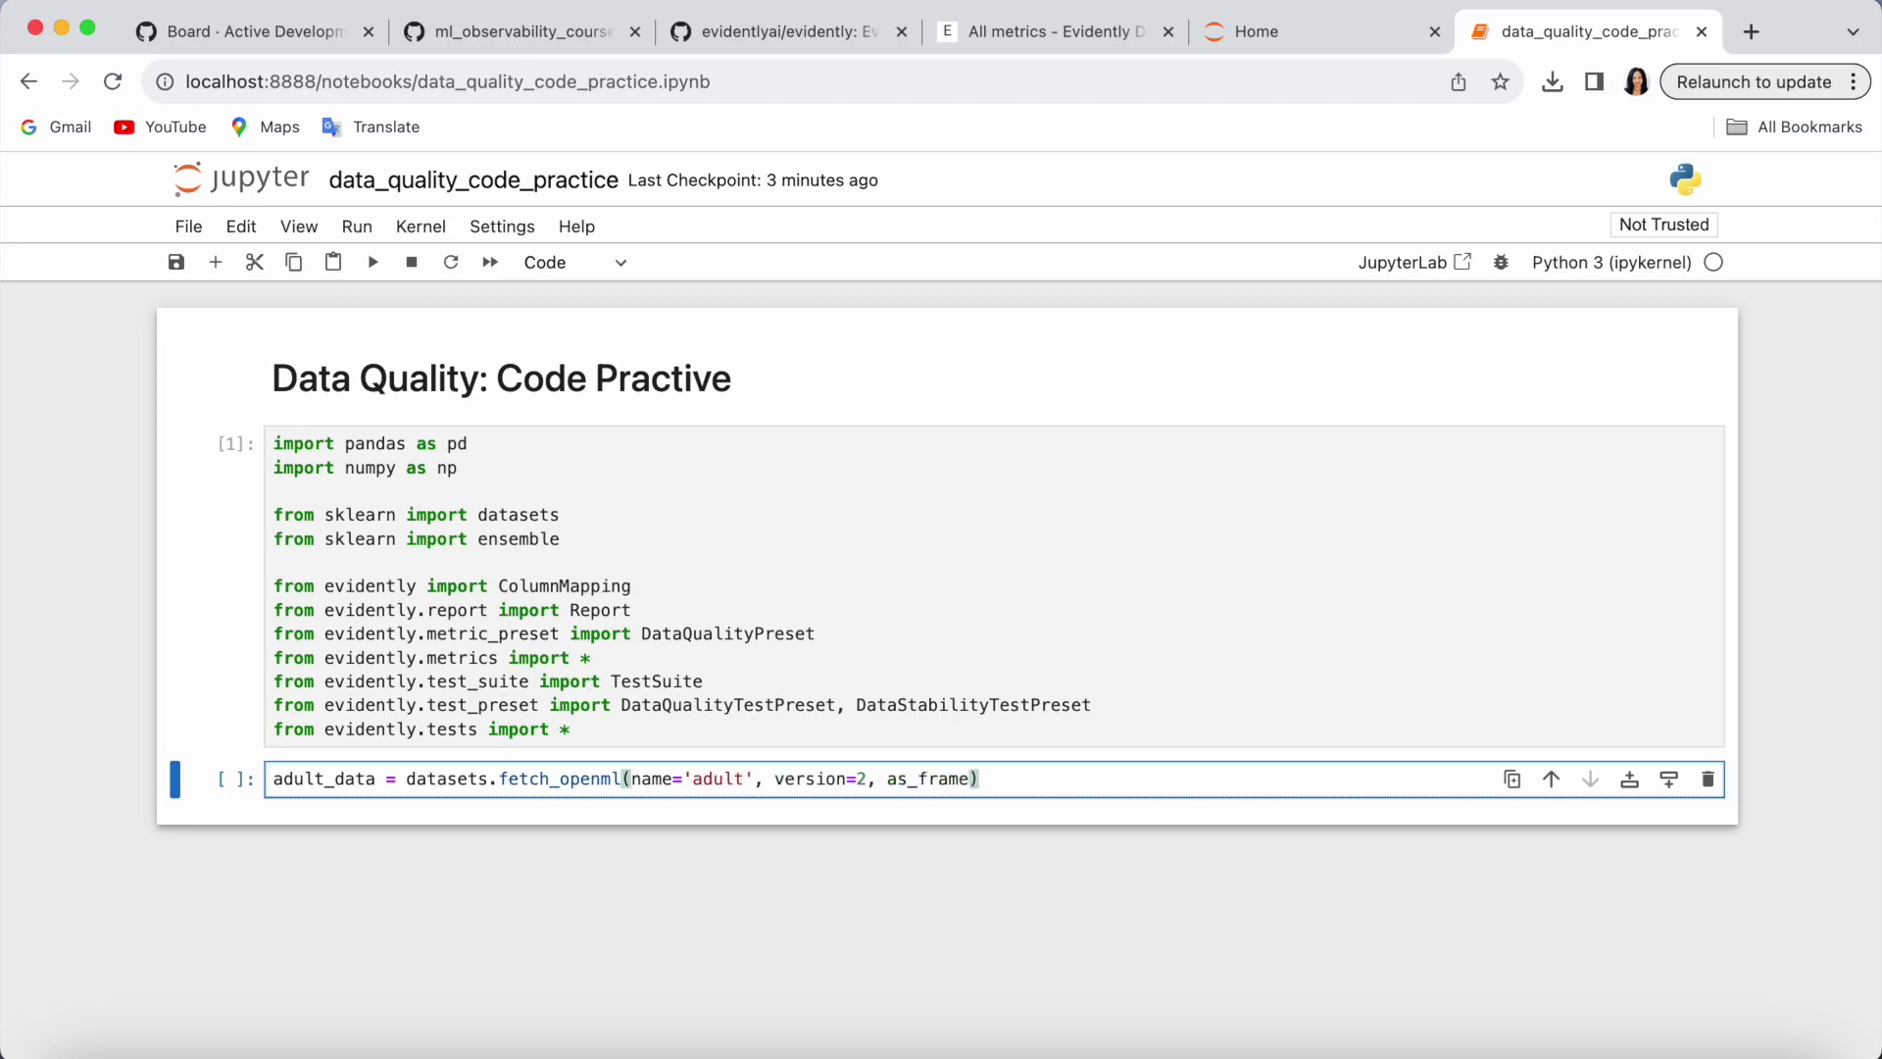
pyautogui.write("'auto'")
pyautogui.press('End')
pyautogui.press('Return')
pyautogui.write('adult')
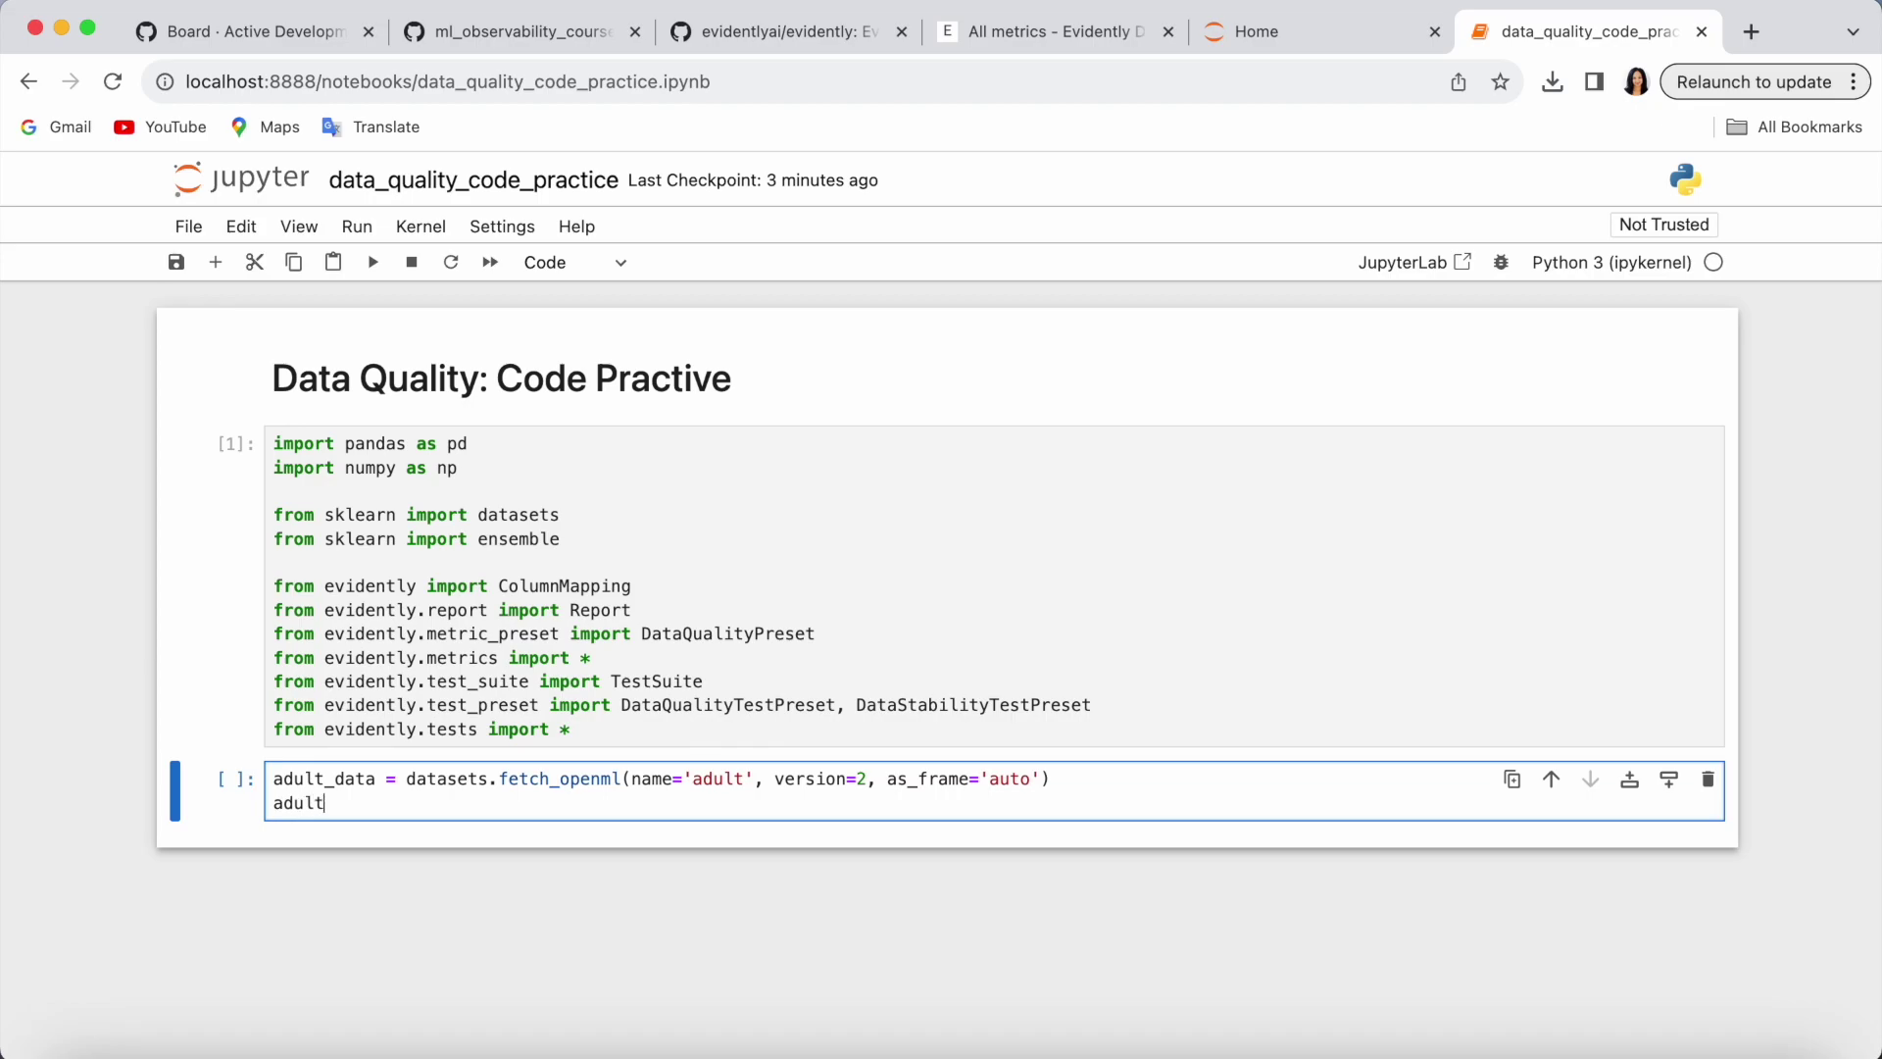
pyautogui.write(' = adul')
pyautogui.press('Tab')
pyautogui.write('.frame')
pyautogui.hotkey('shift', 'Return')
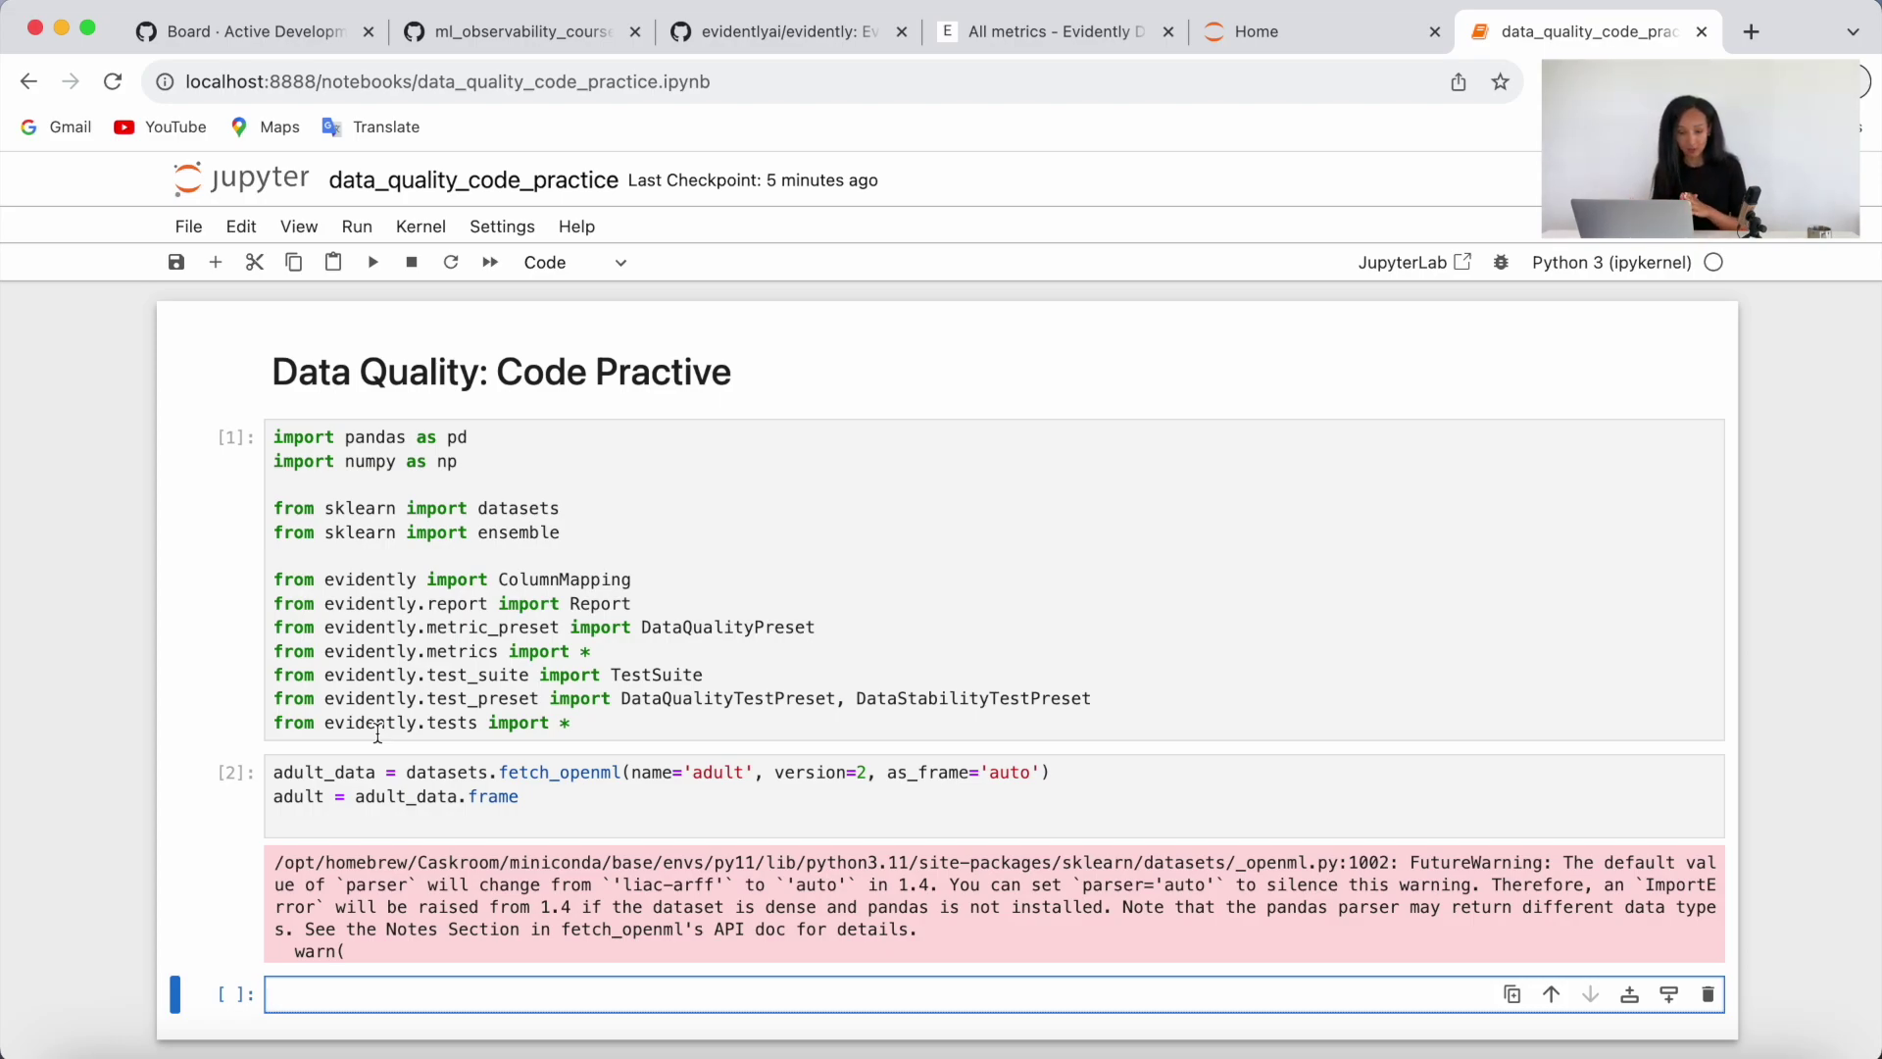
# - Add adult_ref and adult_cur lines to the dataset cell, starting the adult[...] indexing
pyautogui.click(380, 821)
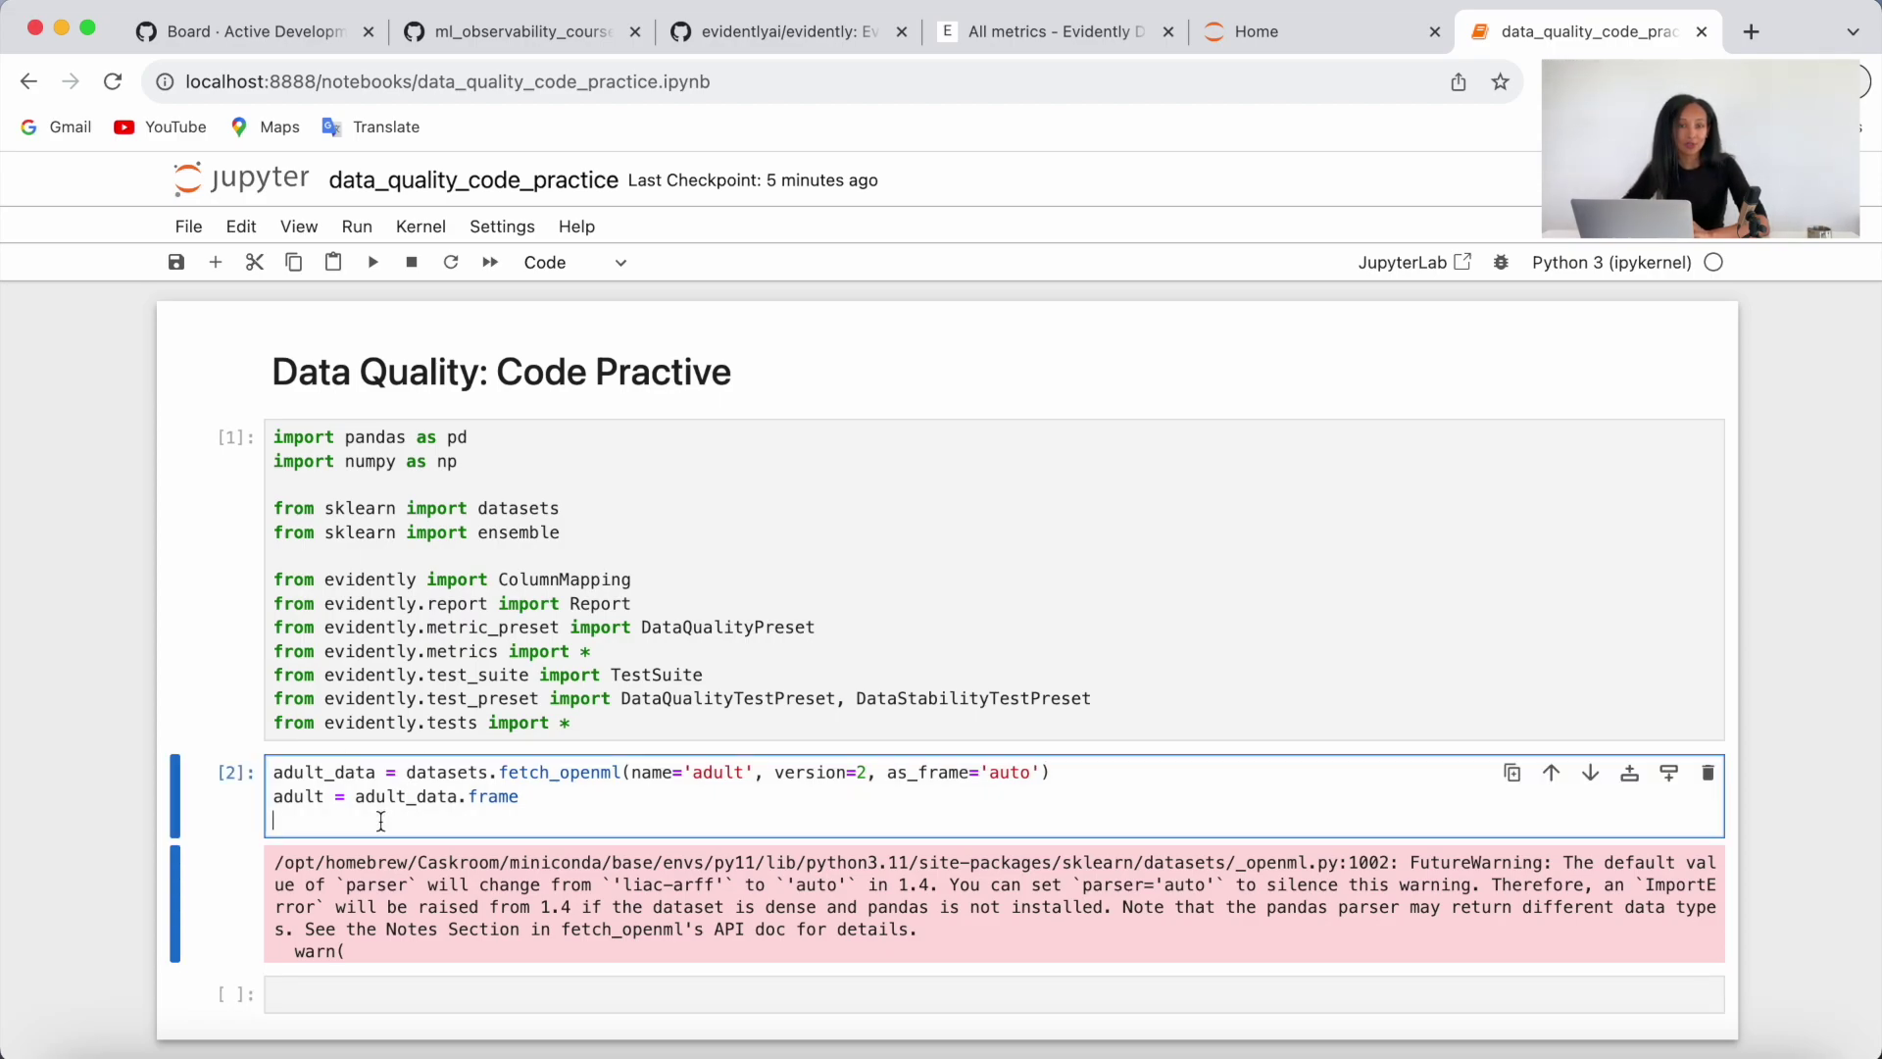
pyautogui.press('Return')
pyautogui.write('adult_')
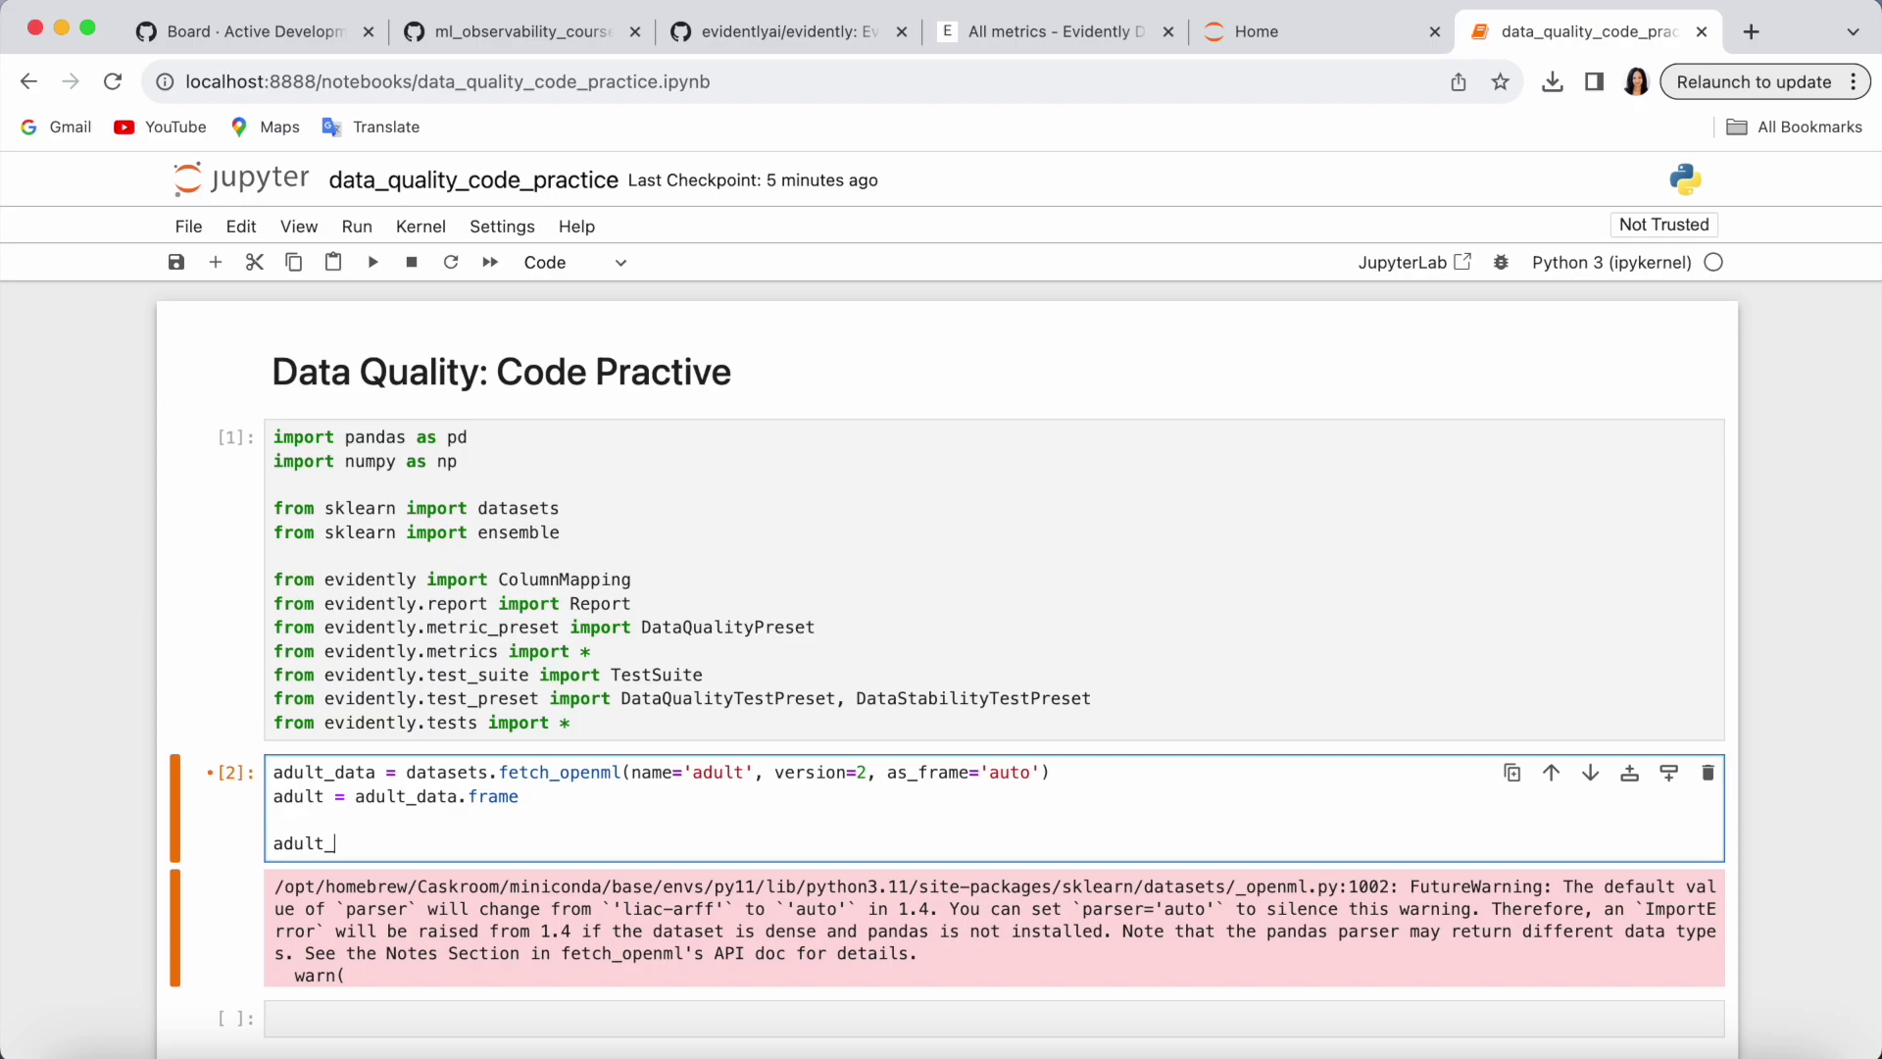
pyautogui.write('ref =')
pyautogui.press('Return')
pyautogui.write('adult_cur =')
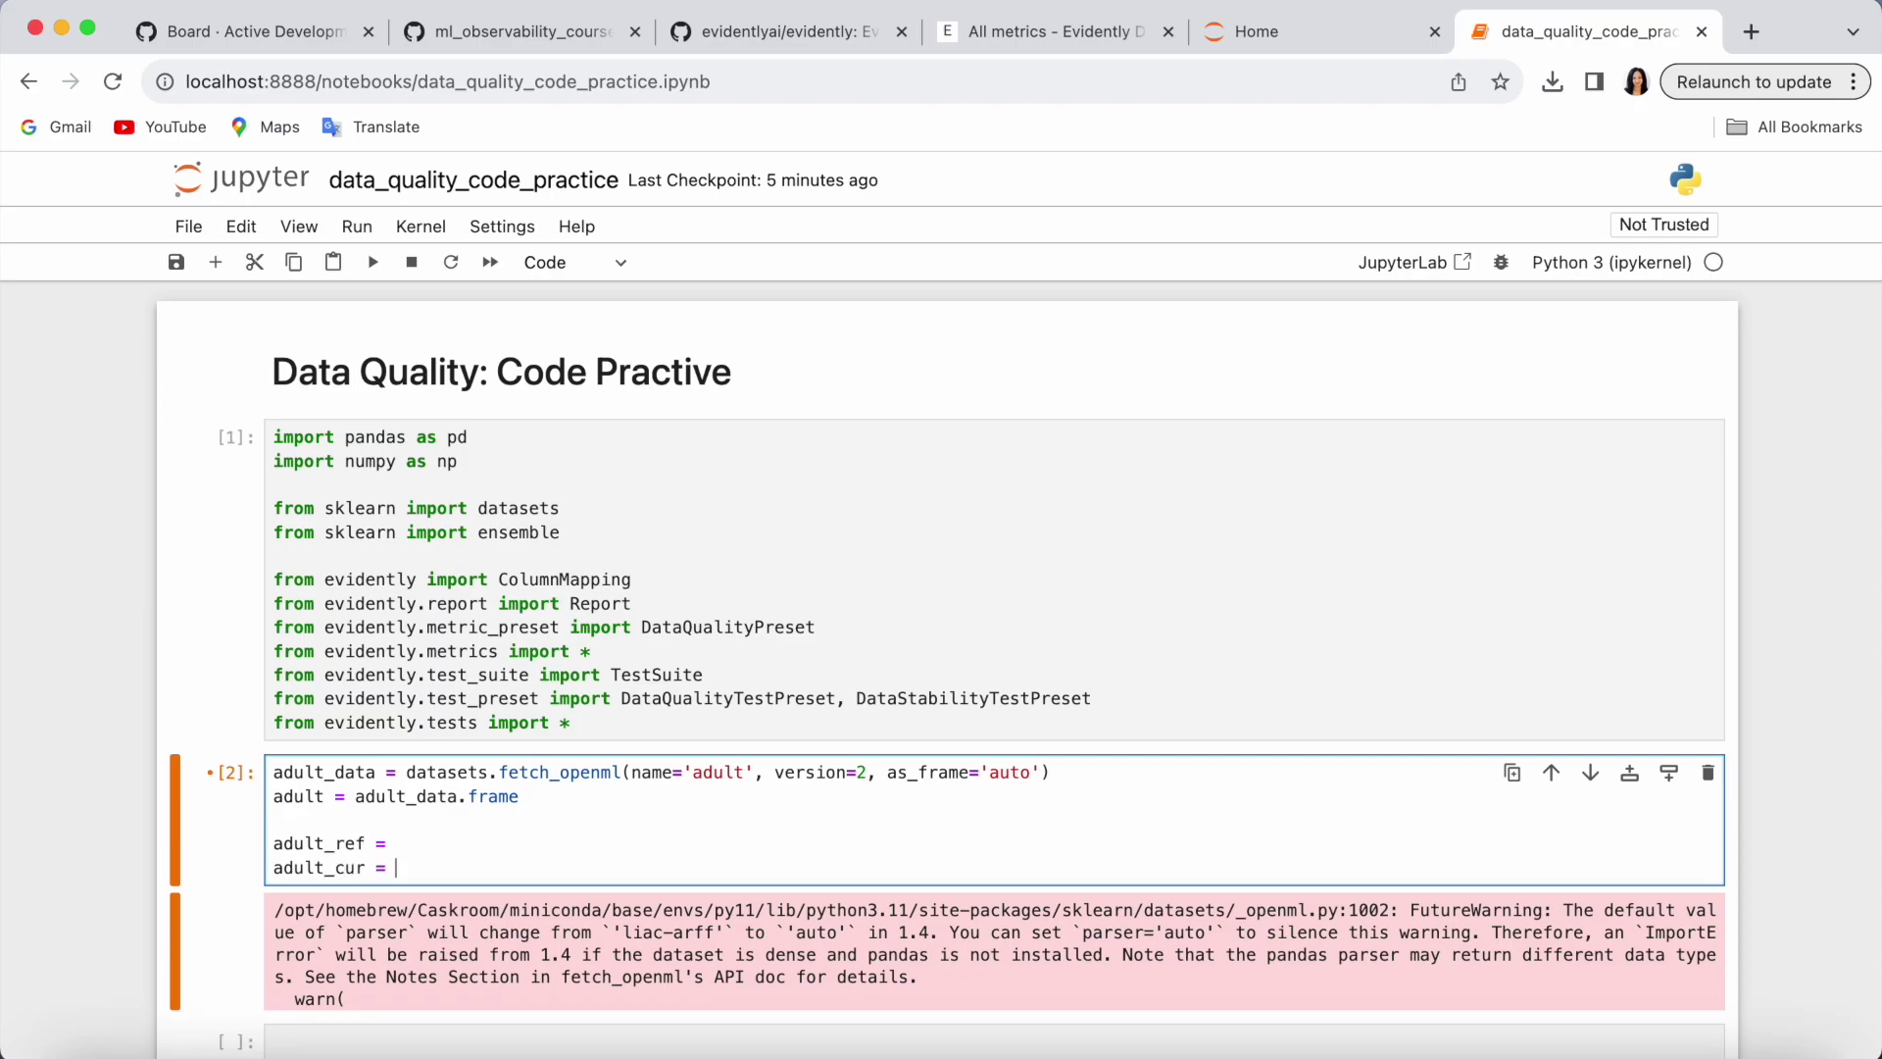
pyautogui.click(398, 843)
pyautogui.write('adult')
pyautogui.press('BackSpace')
pyautogui.press('BackSpace')
pyautogui.write('[')
pyautogui.write('~[adul')
pyautogui.write('t.education.i')
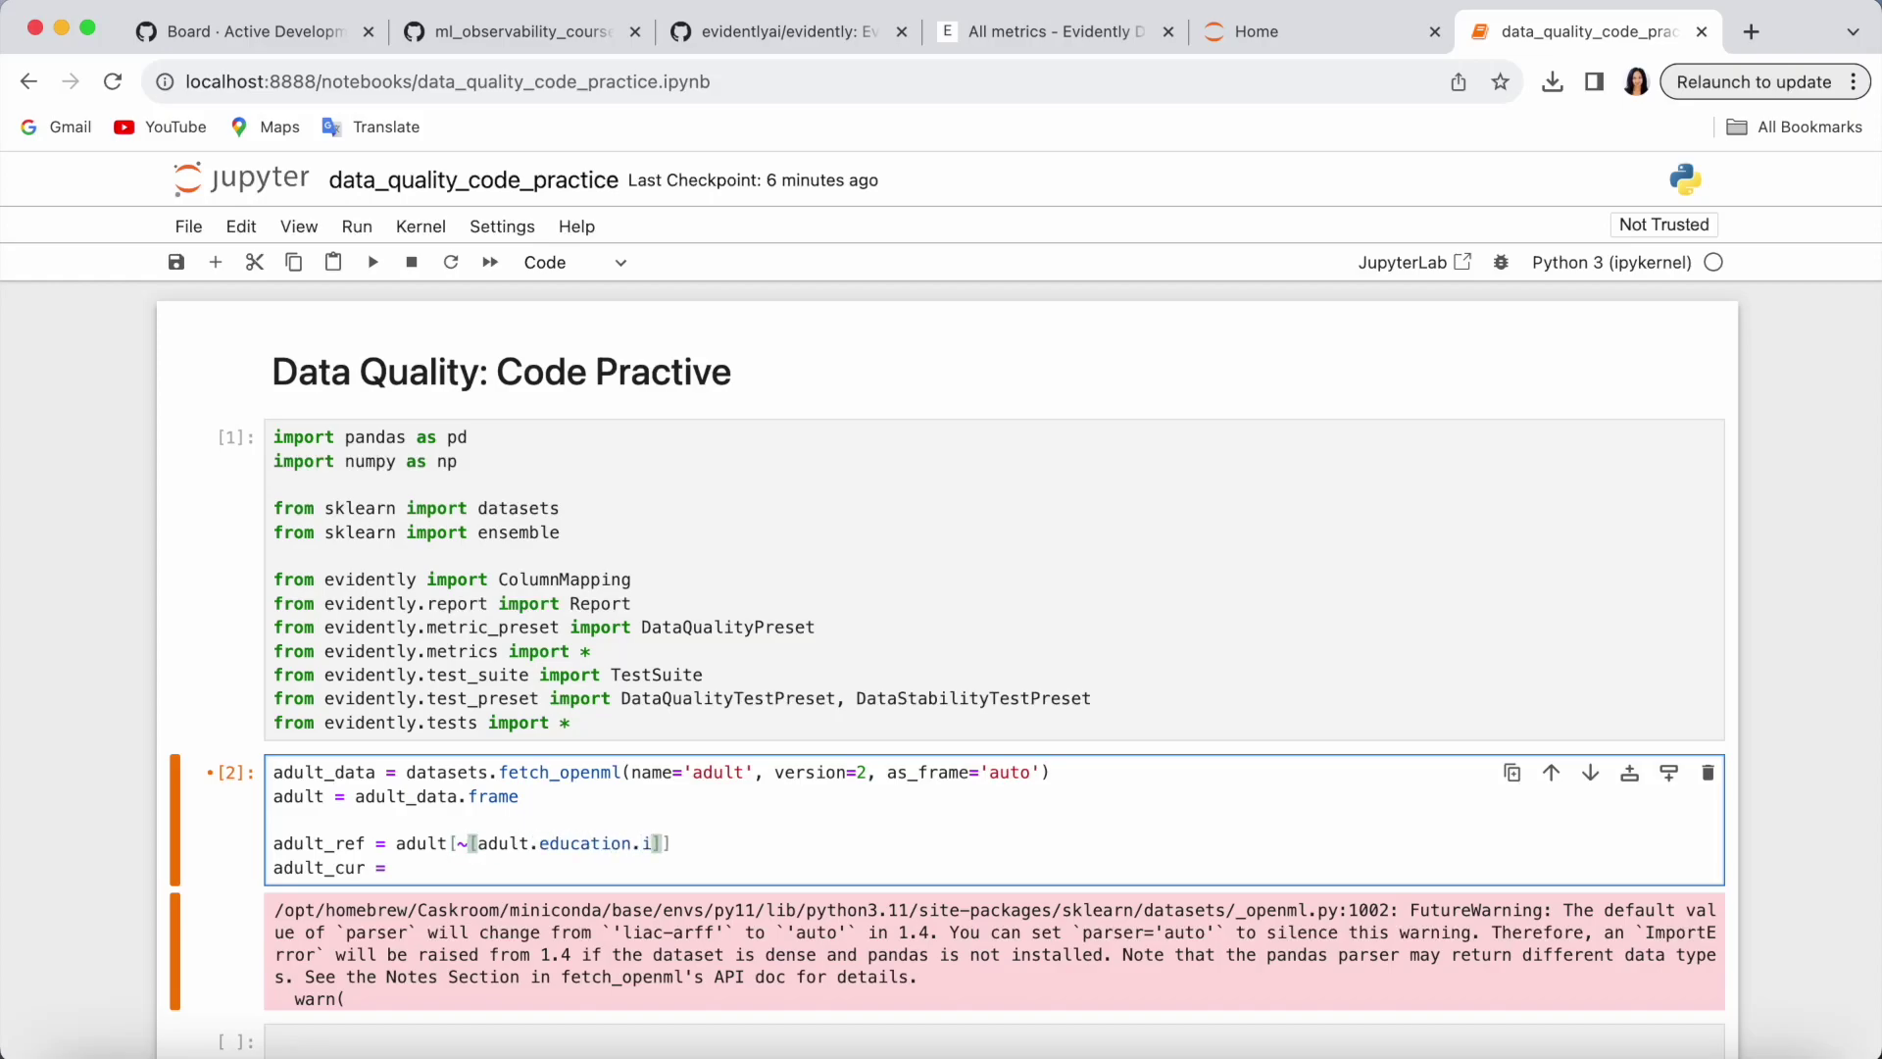
pyautogui.write("sin(['")
pyautogui.write('Some-college')
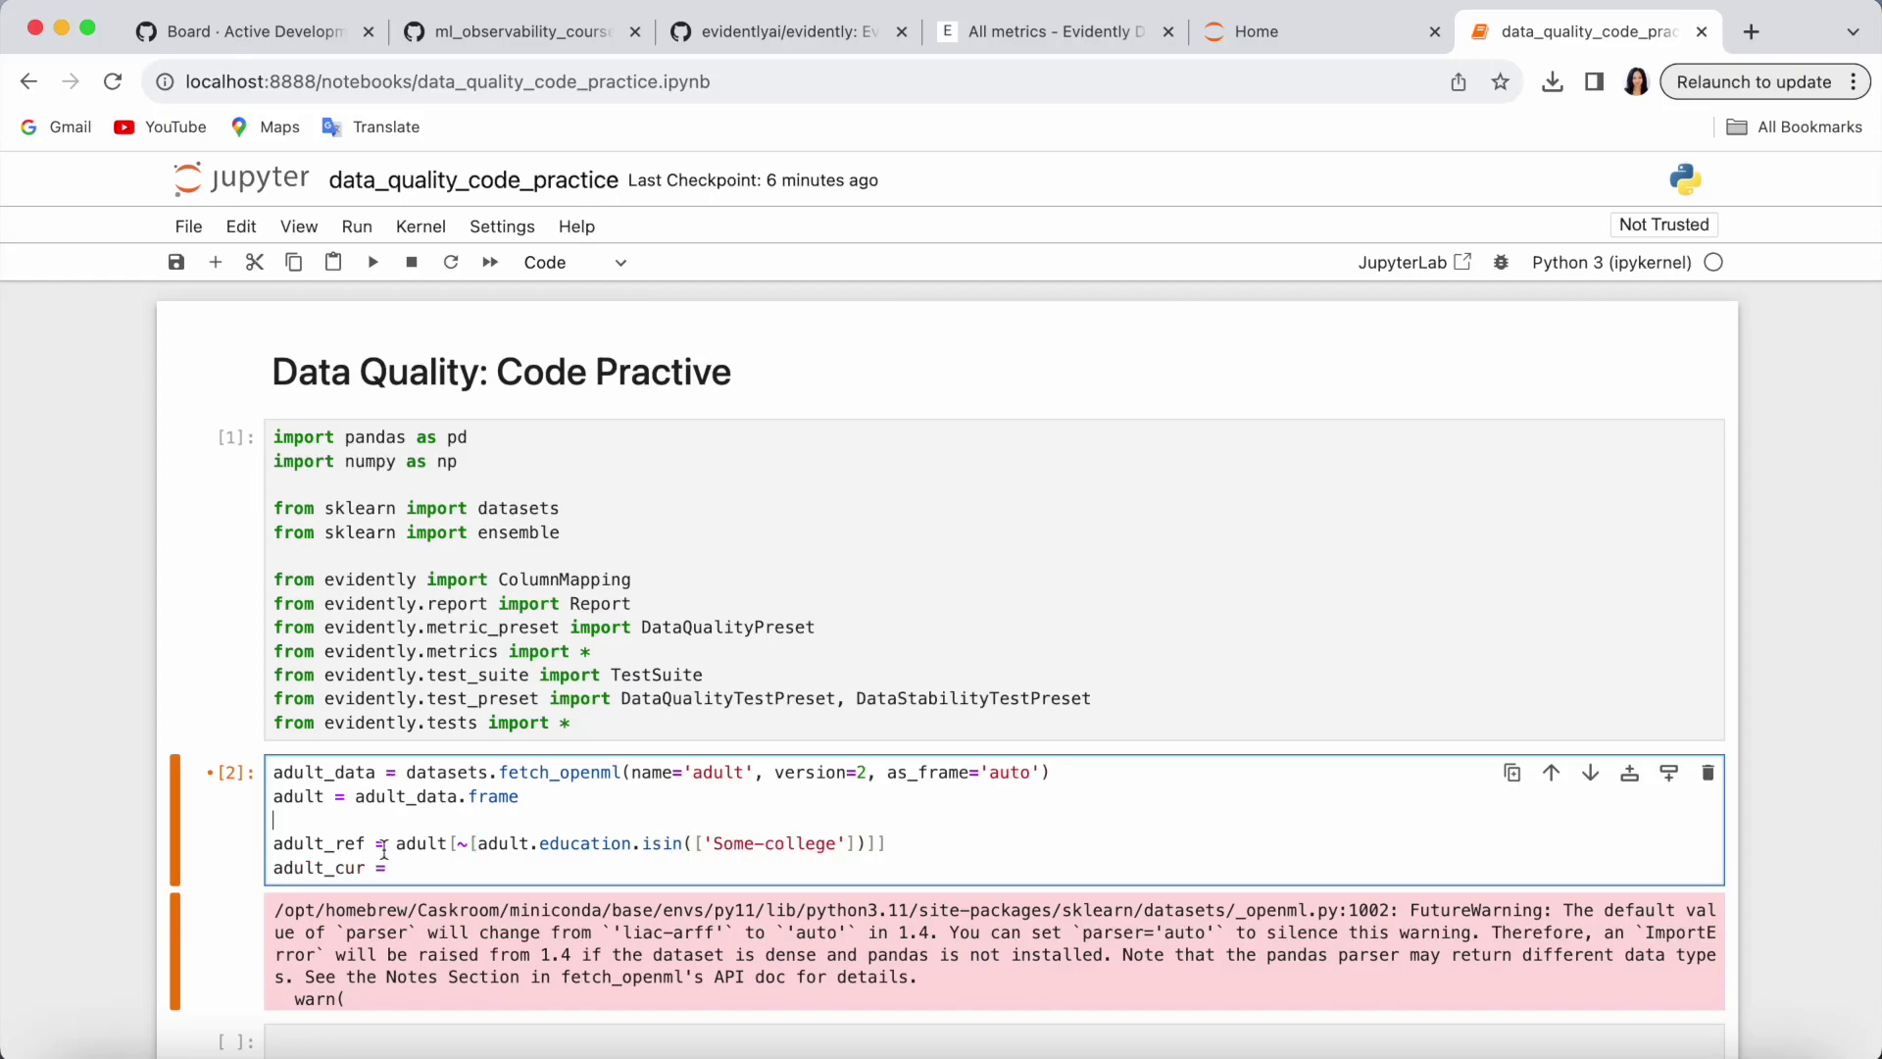
pyautogui.scroll(-1, 941, 663)
pyautogui.doubleClick(298, 736)
# - Display value counts of the education column in the bottom cell
pyautogui.click(353, 981)
pyautogui.write('adult.edu')
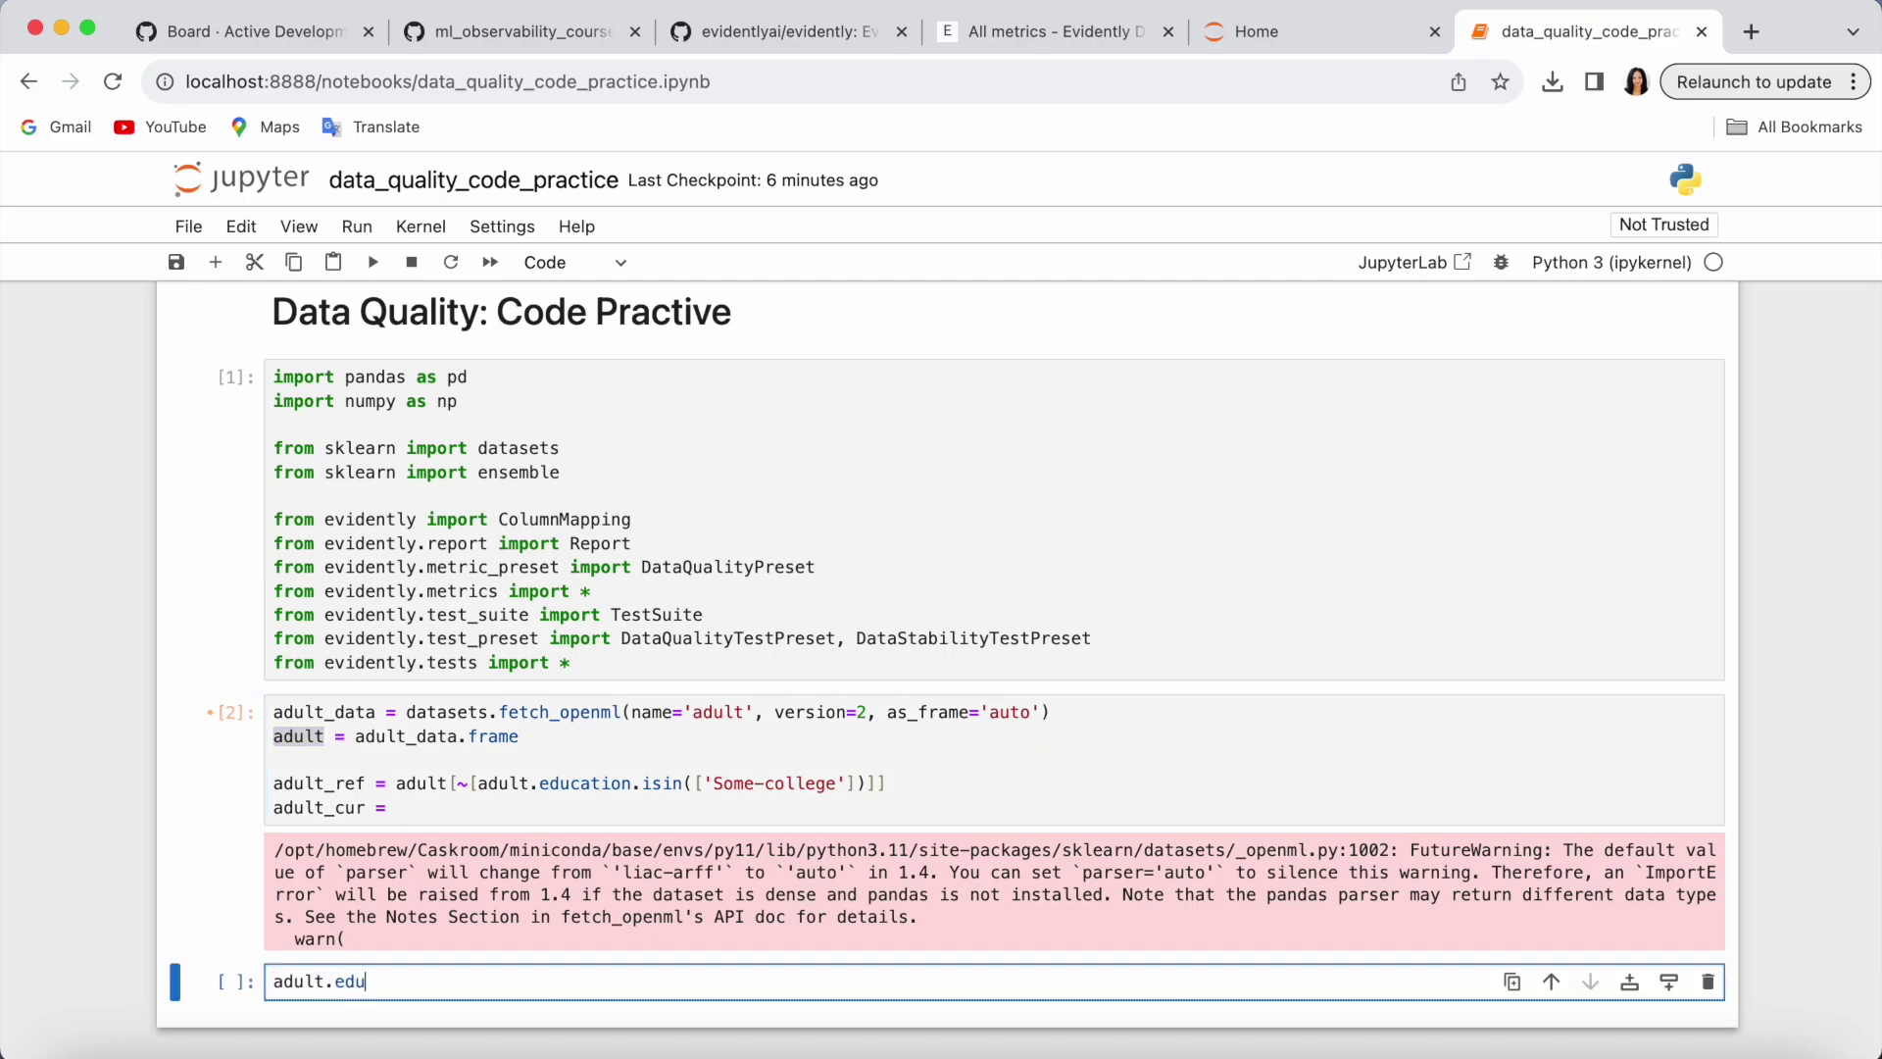
pyautogui.press('Tab')
pyautogui.write('.valu')
pyautogui.write('e_counts')
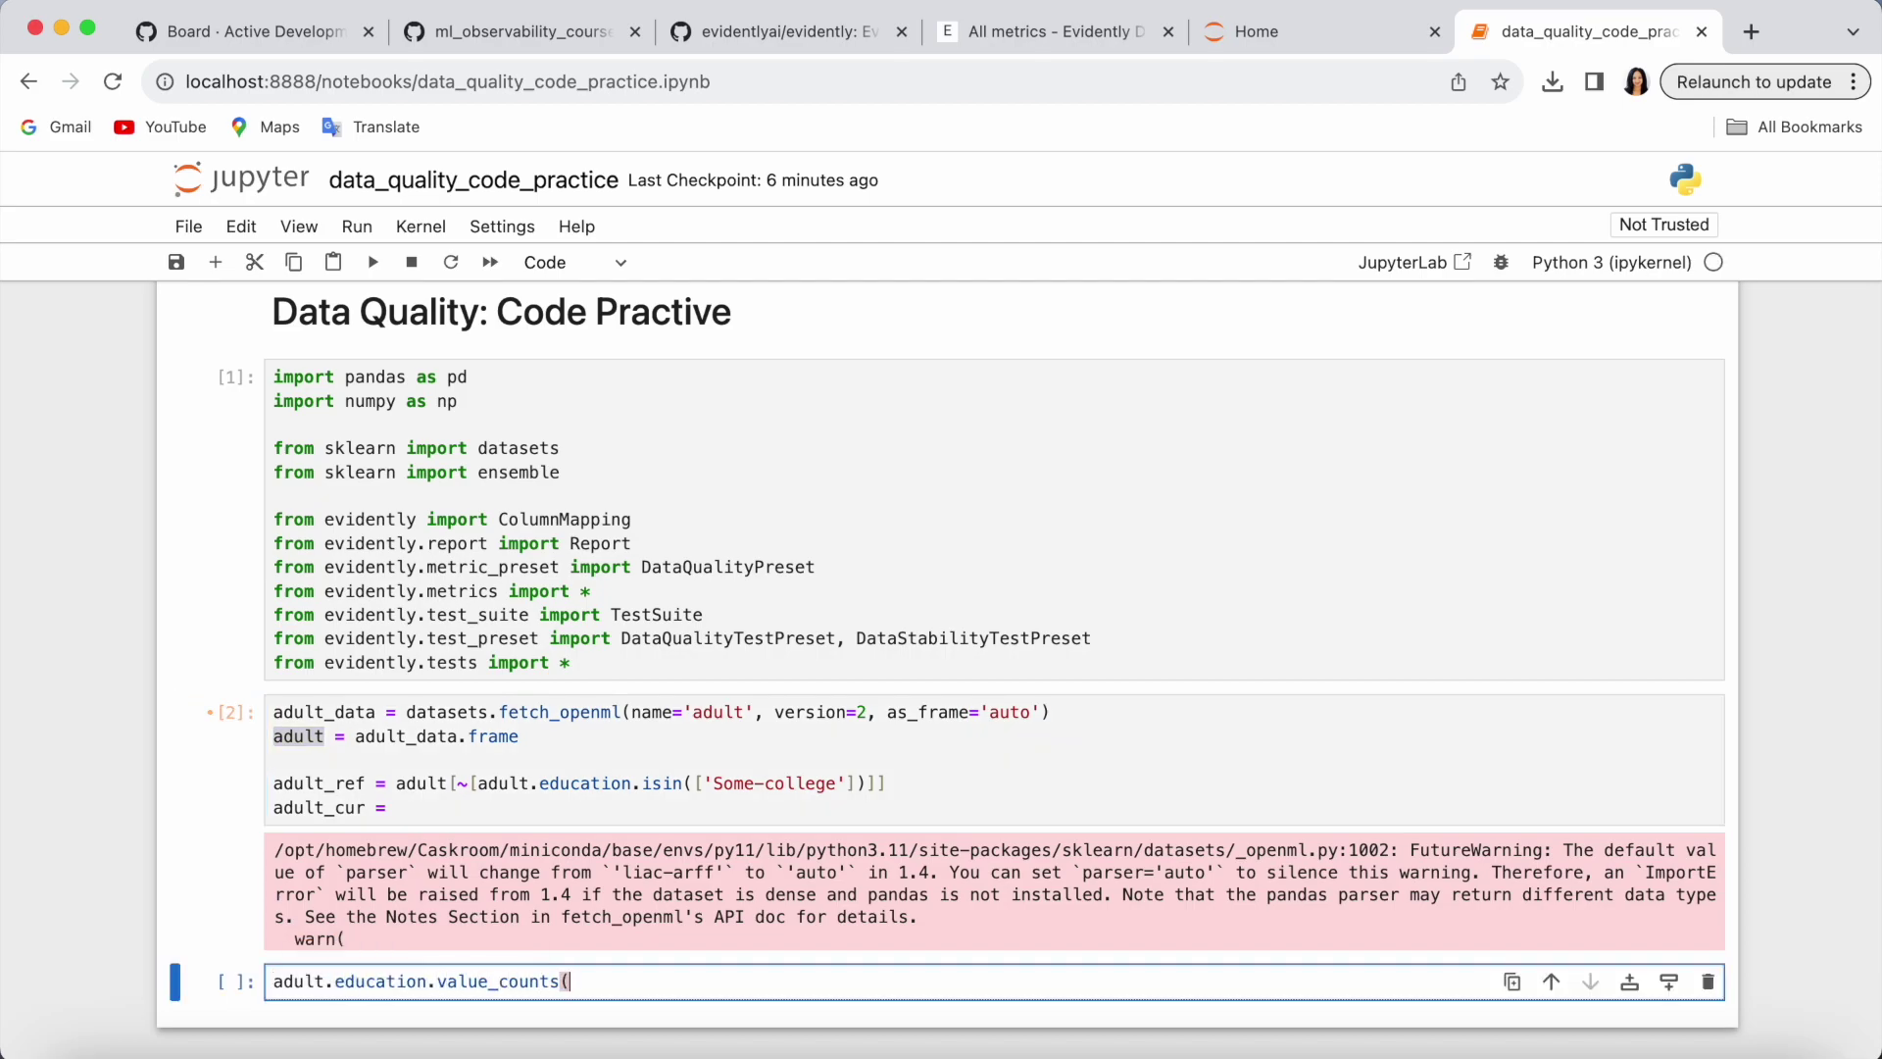
pyautogui.write('()')
pyautogui.hotkey('shift', 'Return')
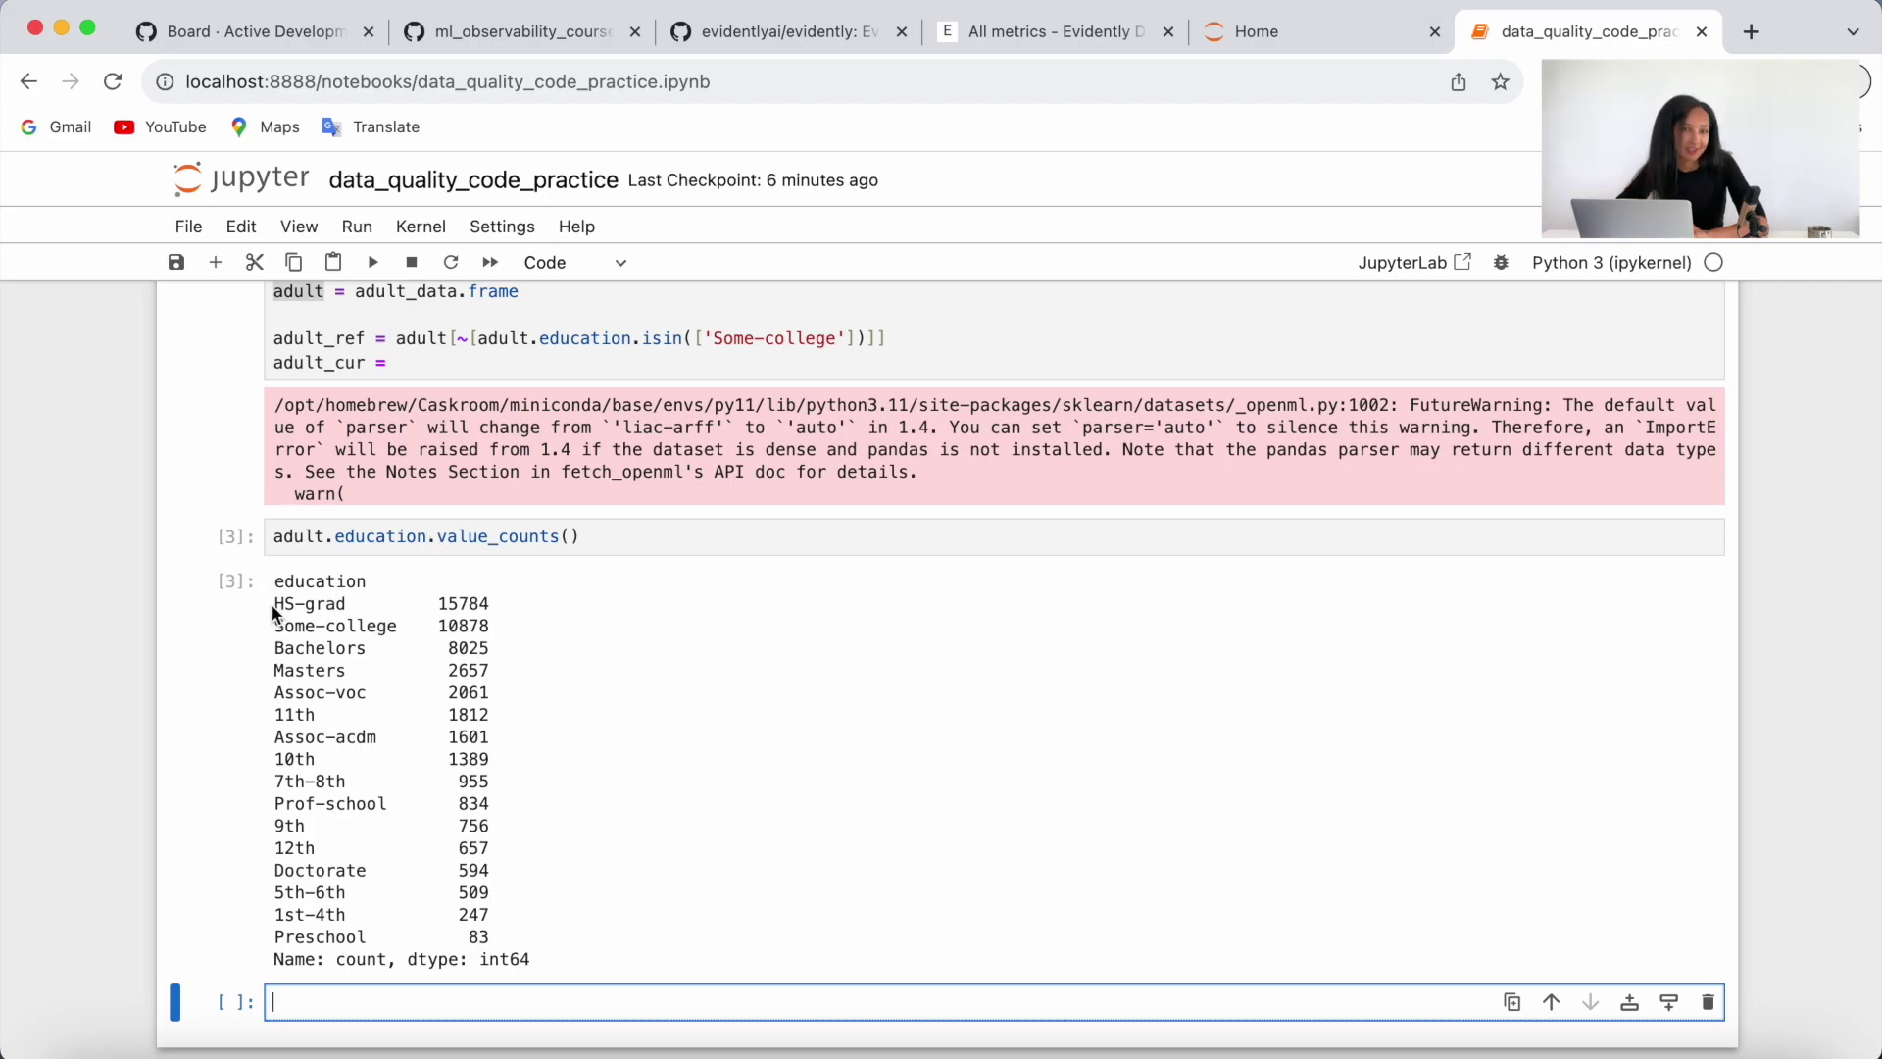
# - Fill the adult_ref isin list with 'HS-grad', 'Some-college' and 'Bachelors' copied from the counts
pyautogui.moveTo(276, 604); pyautogui.dragTo(344, 607)
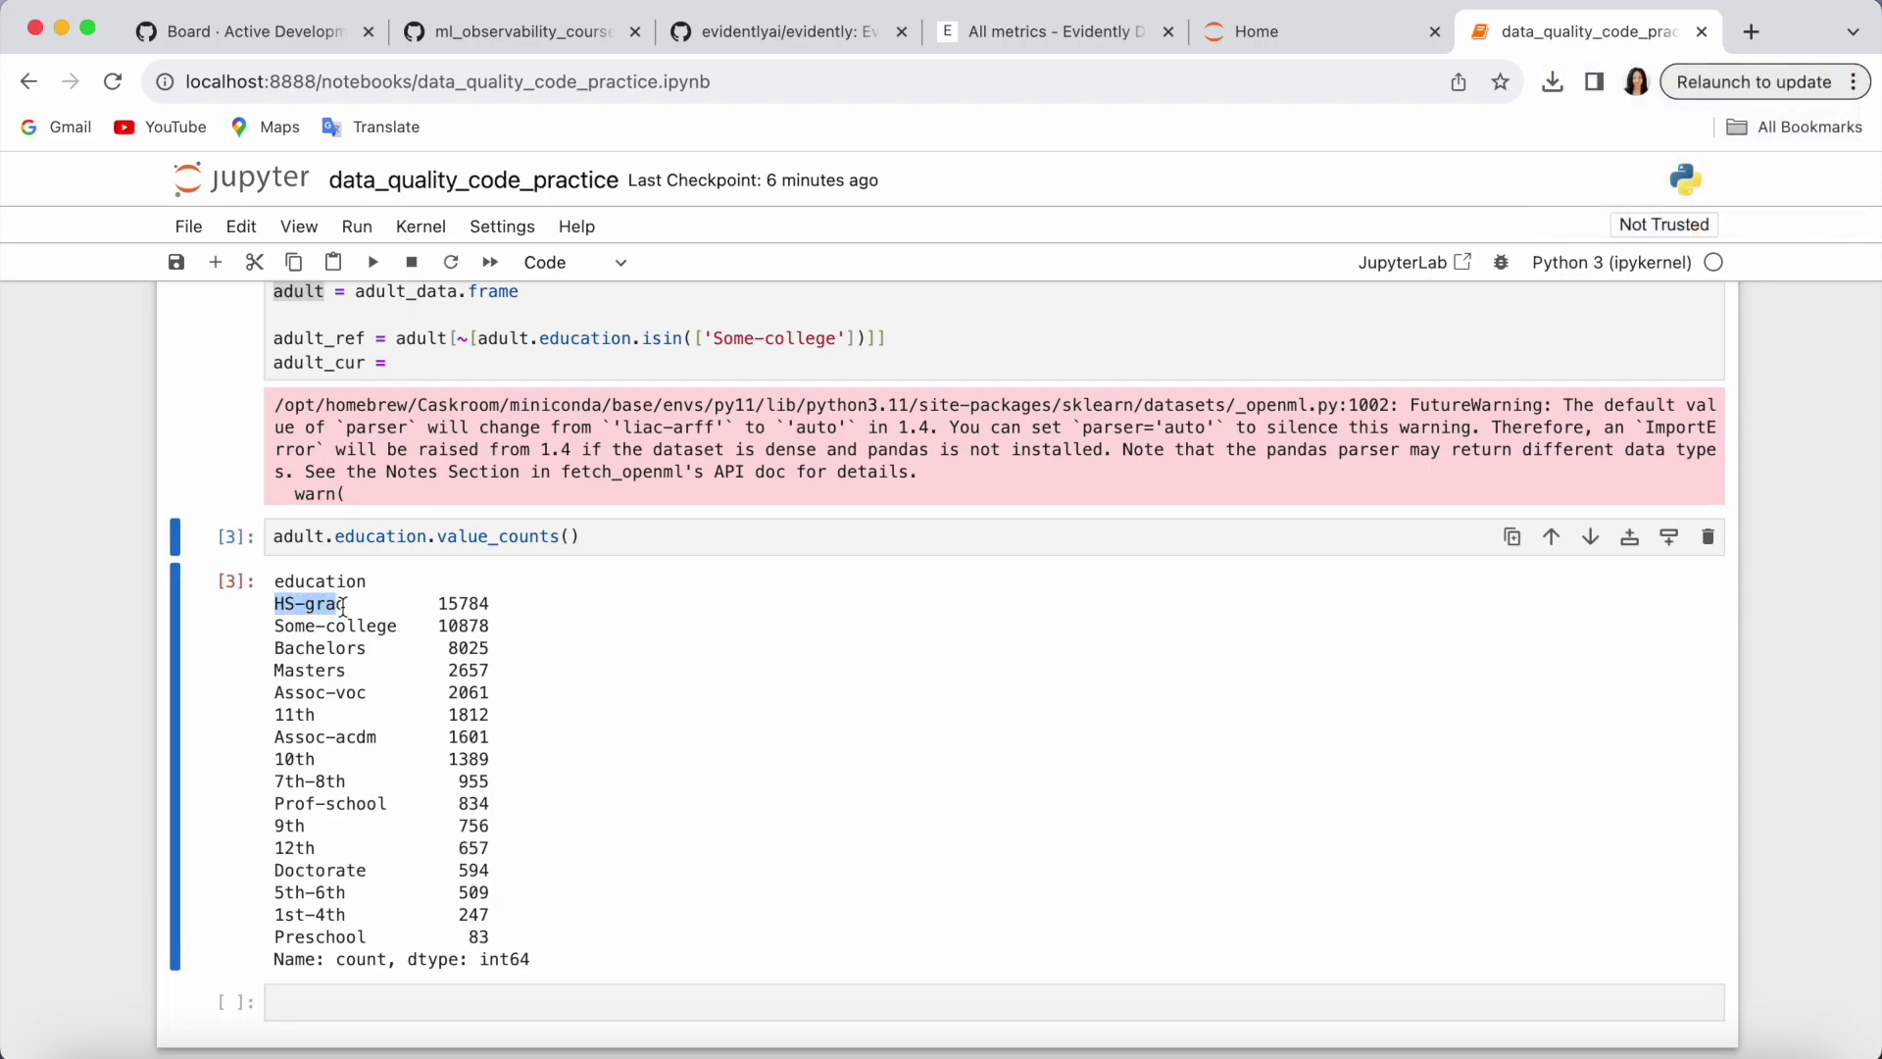
pyautogui.hotkey('ctrl', 'c')
pyautogui.click(859, 339)
pyautogui.write(", '")
pyautogui.hotkey('ctrl', 'v')
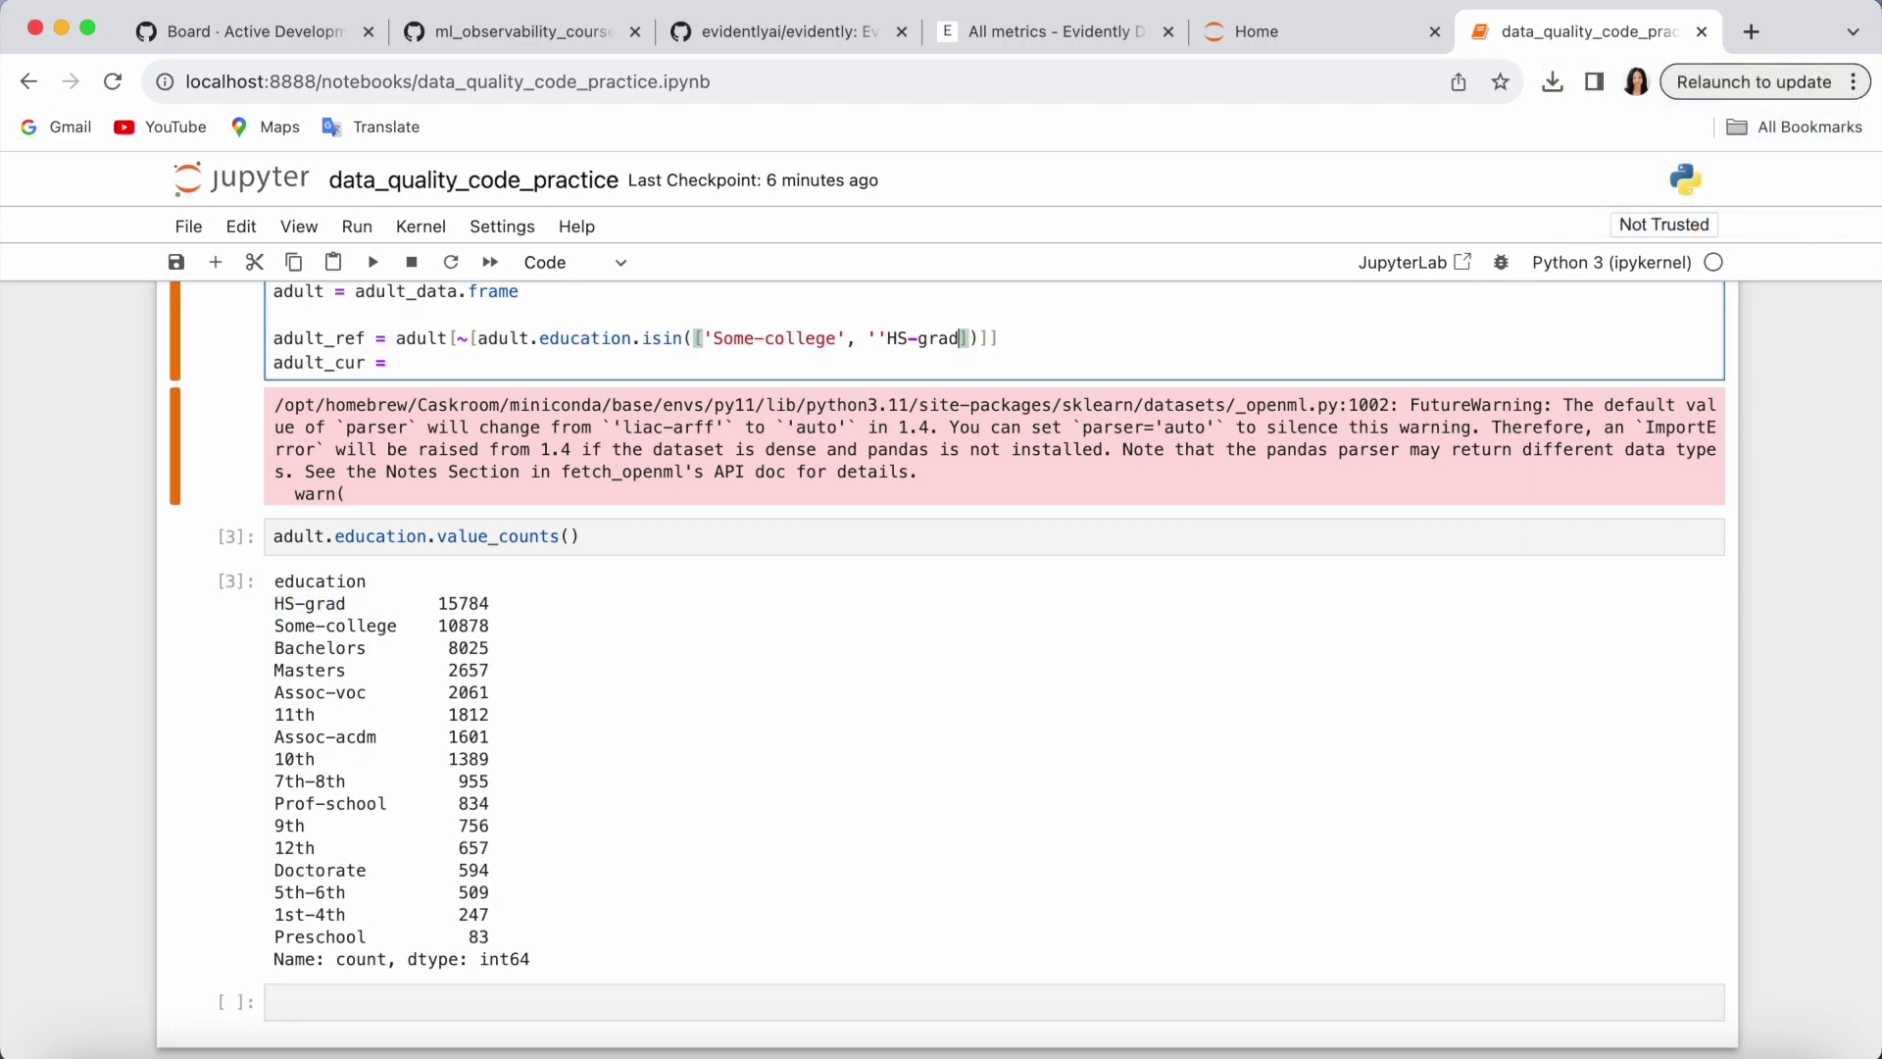
pyautogui.press('BackSpace')
pyautogui.press('BackSpace')
pyautogui.press('BackSpace')
pyautogui.write("HS-grad'")
pyautogui.moveTo(275, 625); pyautogui.dragTo(403, 623)
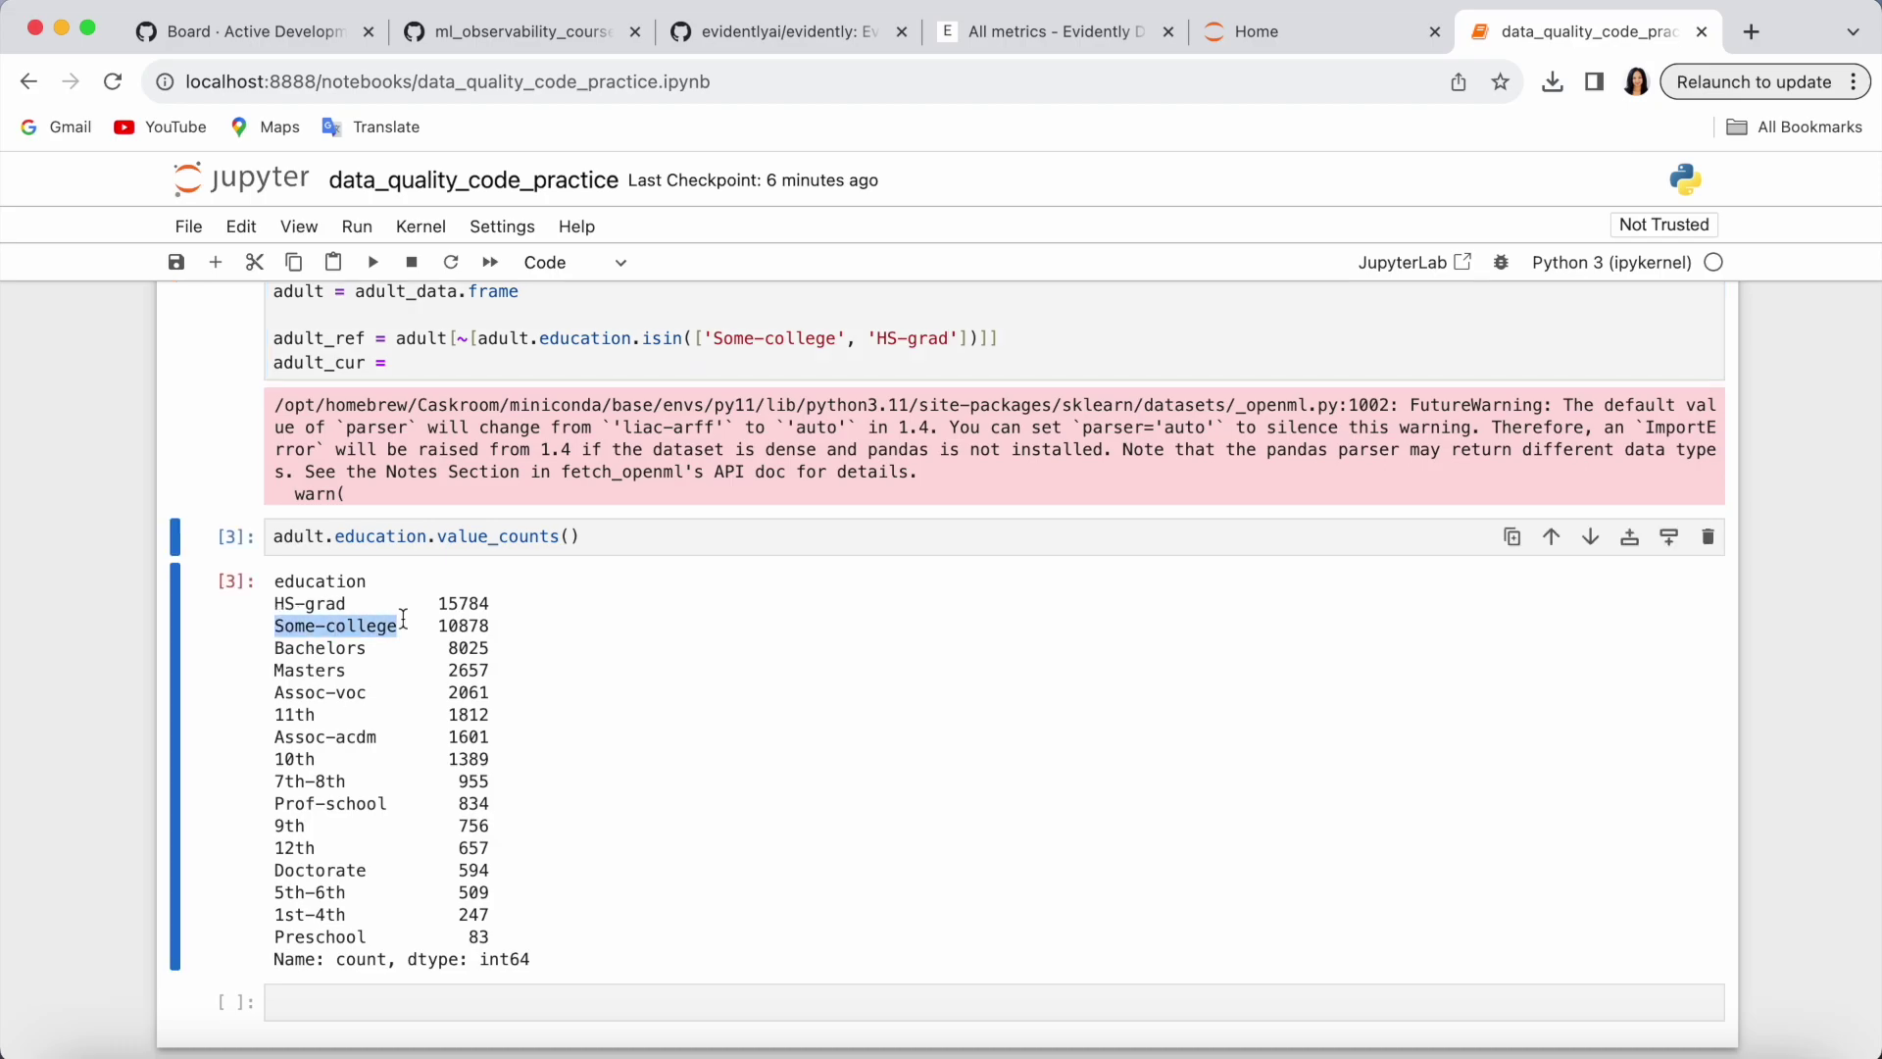
pyautogui.click(686, 353)
pyautogui.doubleClick(774, 339)
pyautogui.click(357, 651)
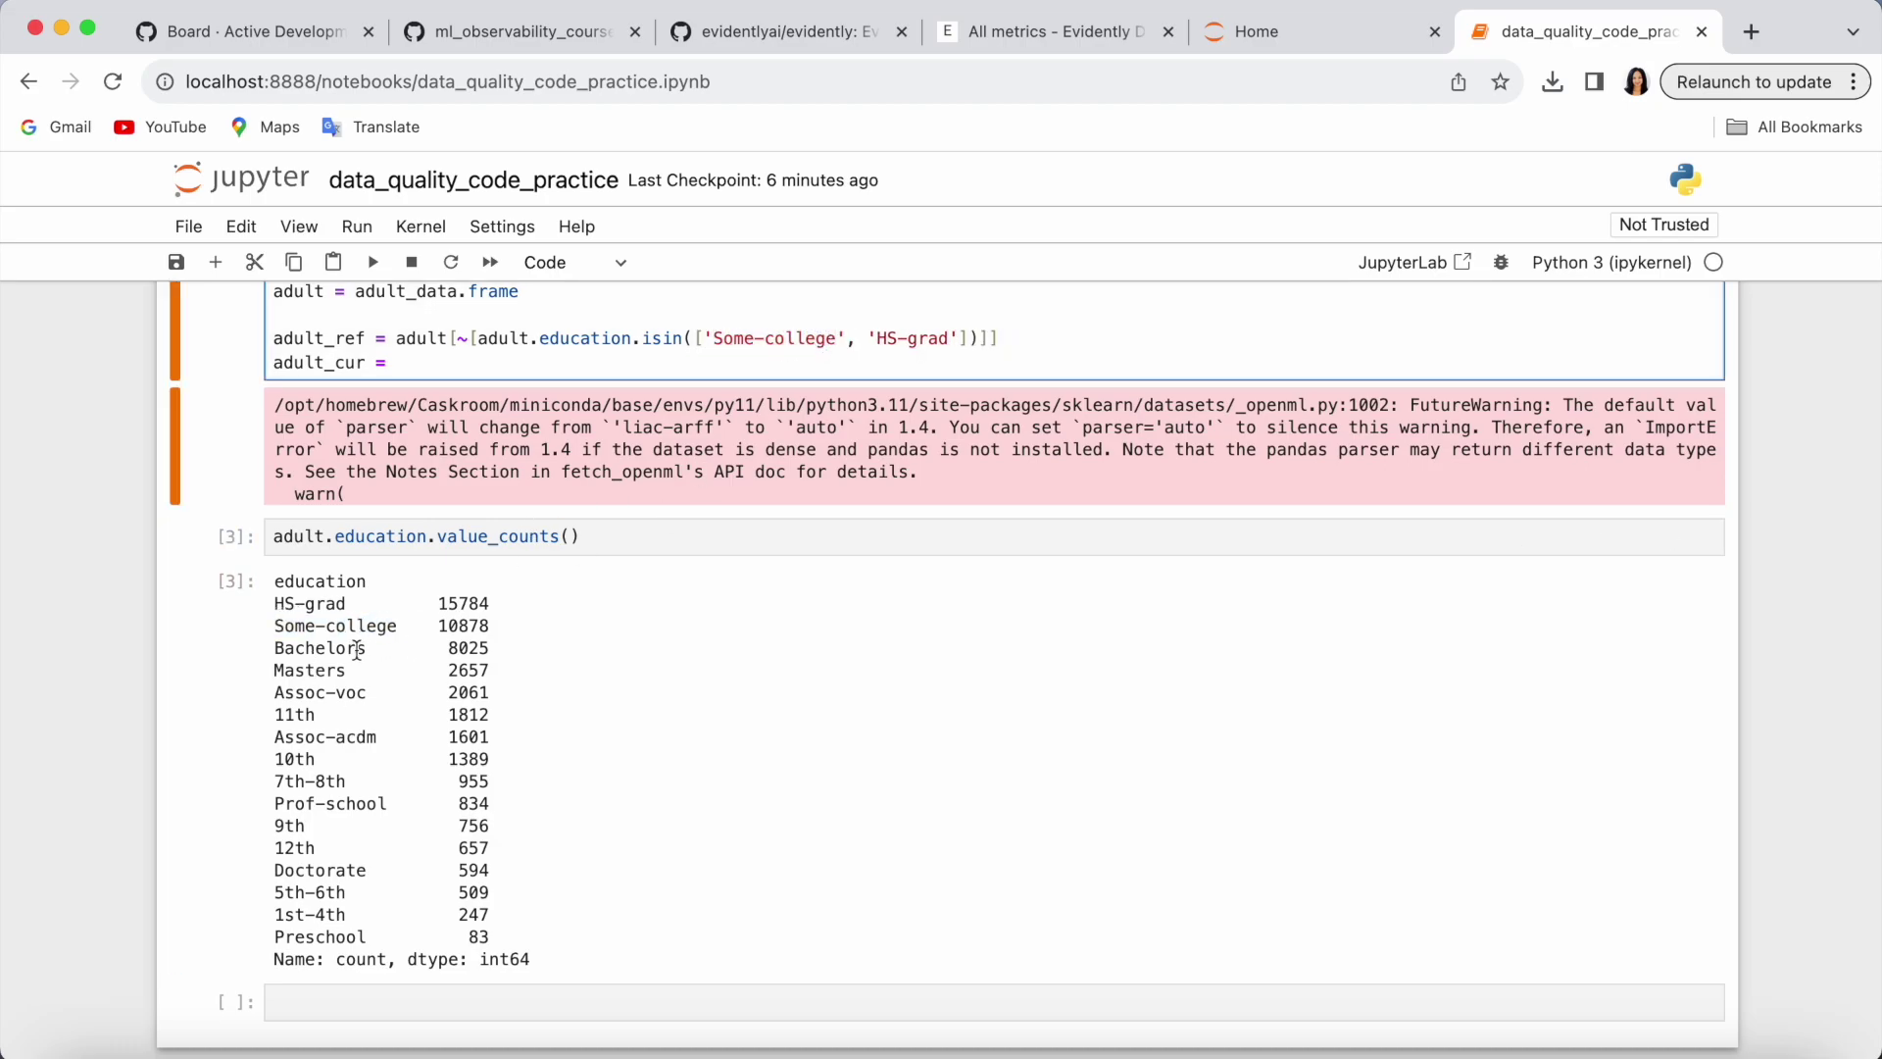
pyautogui.doubleClick(319, 647)
pyautogui.hotkey('ctrl', 'c')
pyautogui.click(957, 339)
pyautogui.write(', ')
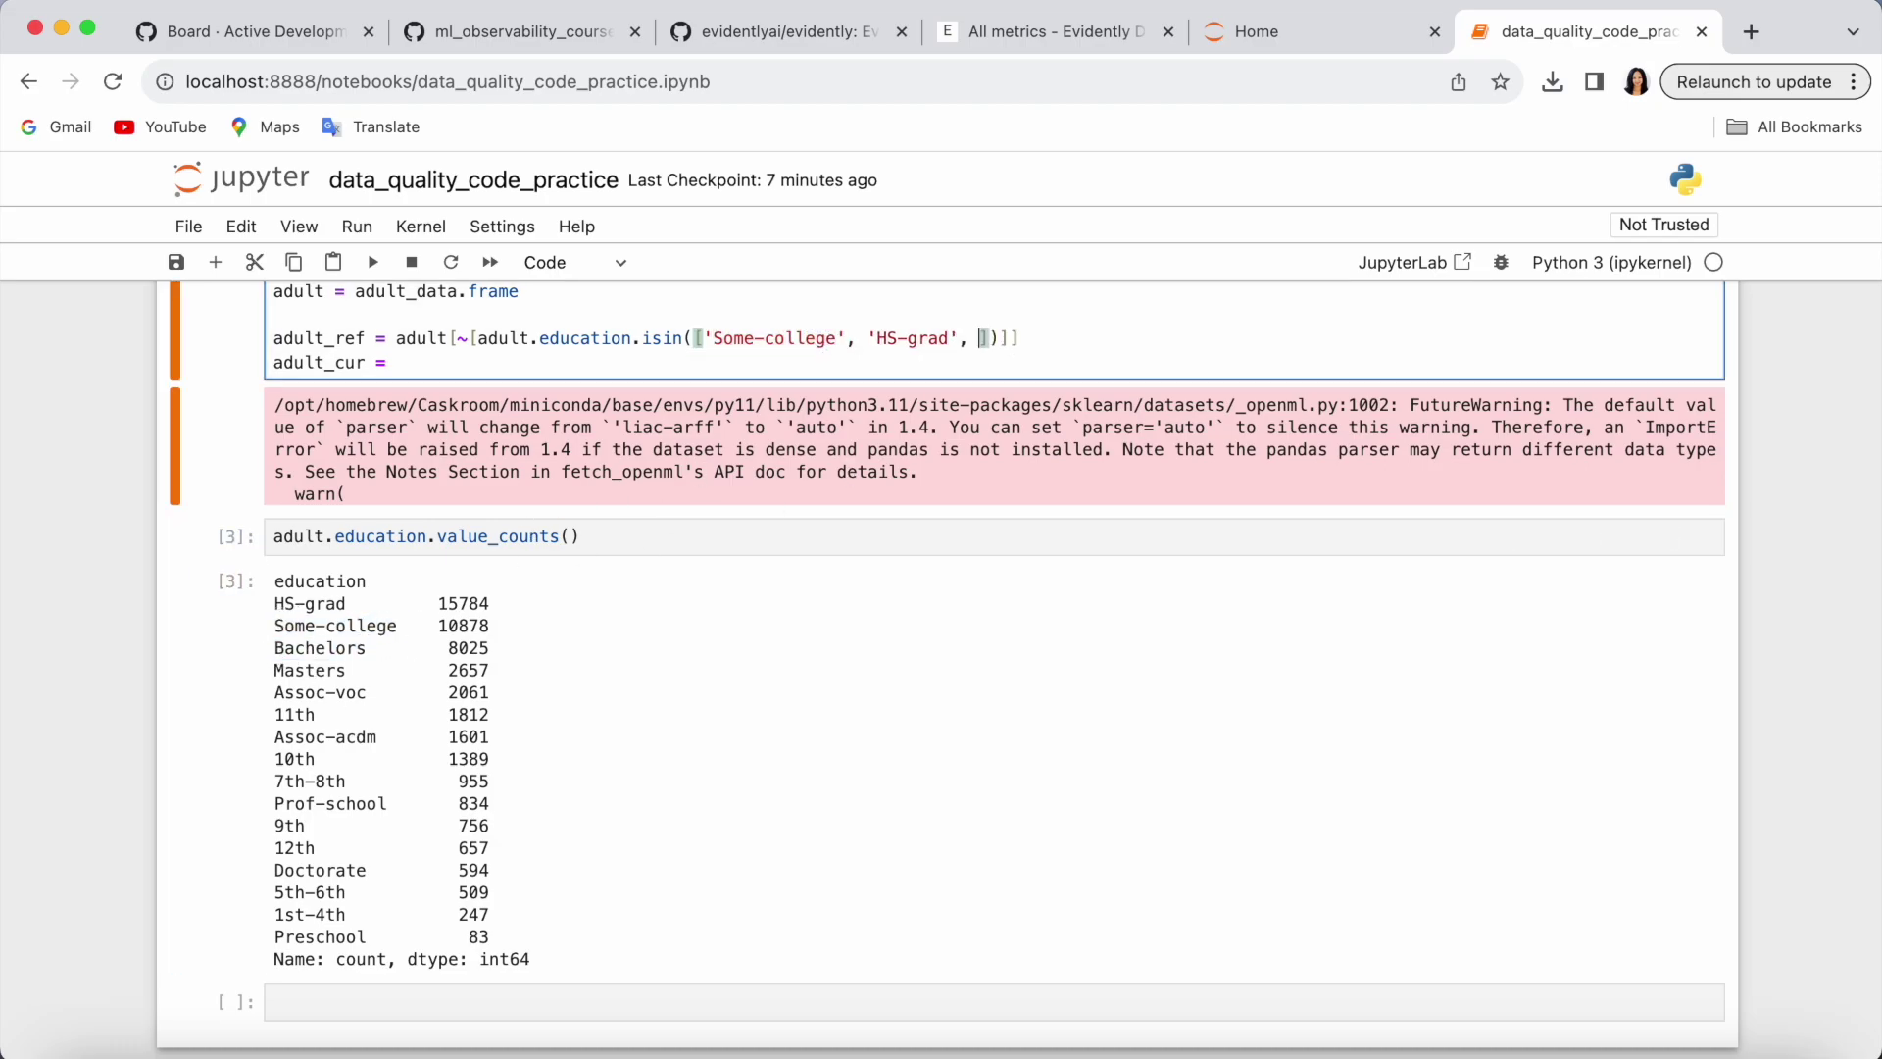
pyautogui.write("';")
pyautogui.press('BackSpace')
pyautogui.write("Bachelors'")
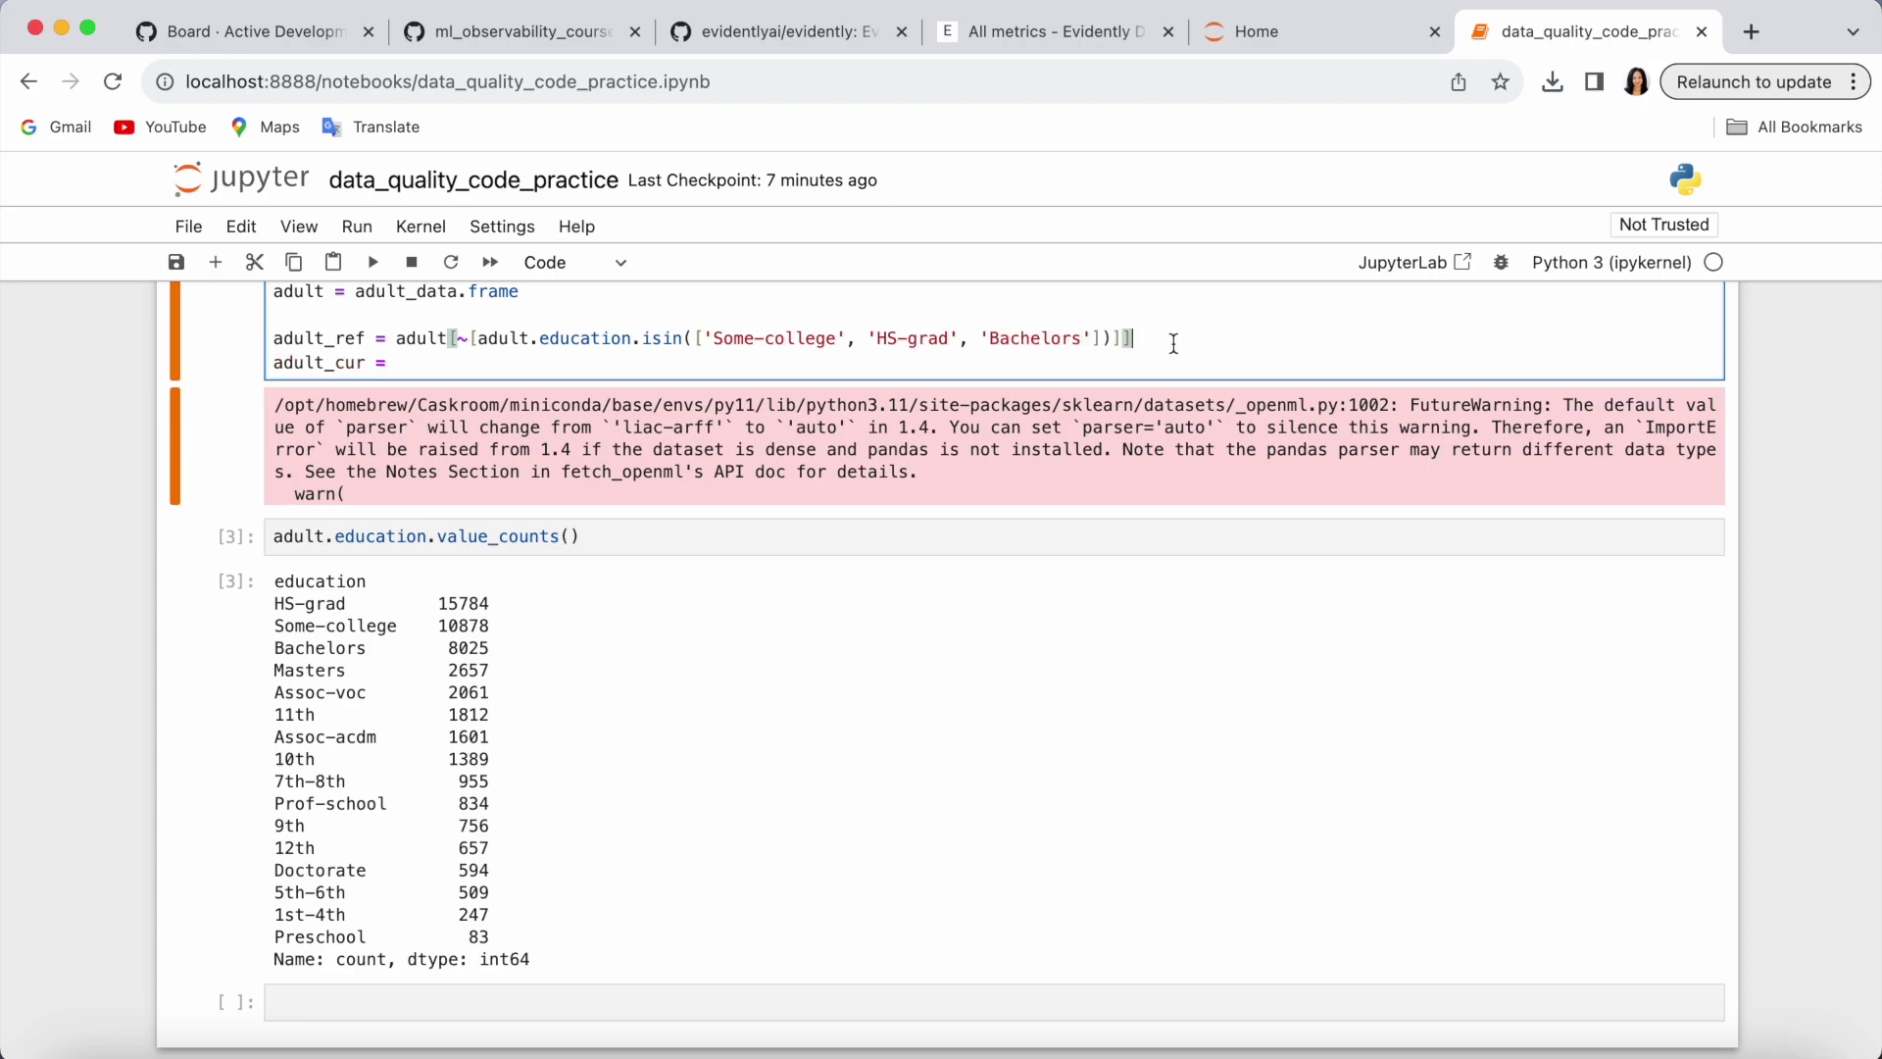
# - Give adult_cur the same education filter without the ~ negation and run the cell
pyautogui.moveTo(1133, 339); pyautogui.dragTo(397, 339)
pyautogui.hotkey('ctrl', 'c')
pyautogui.click(397, 362)
pyautogui.hotkey('ctrl', 'v')
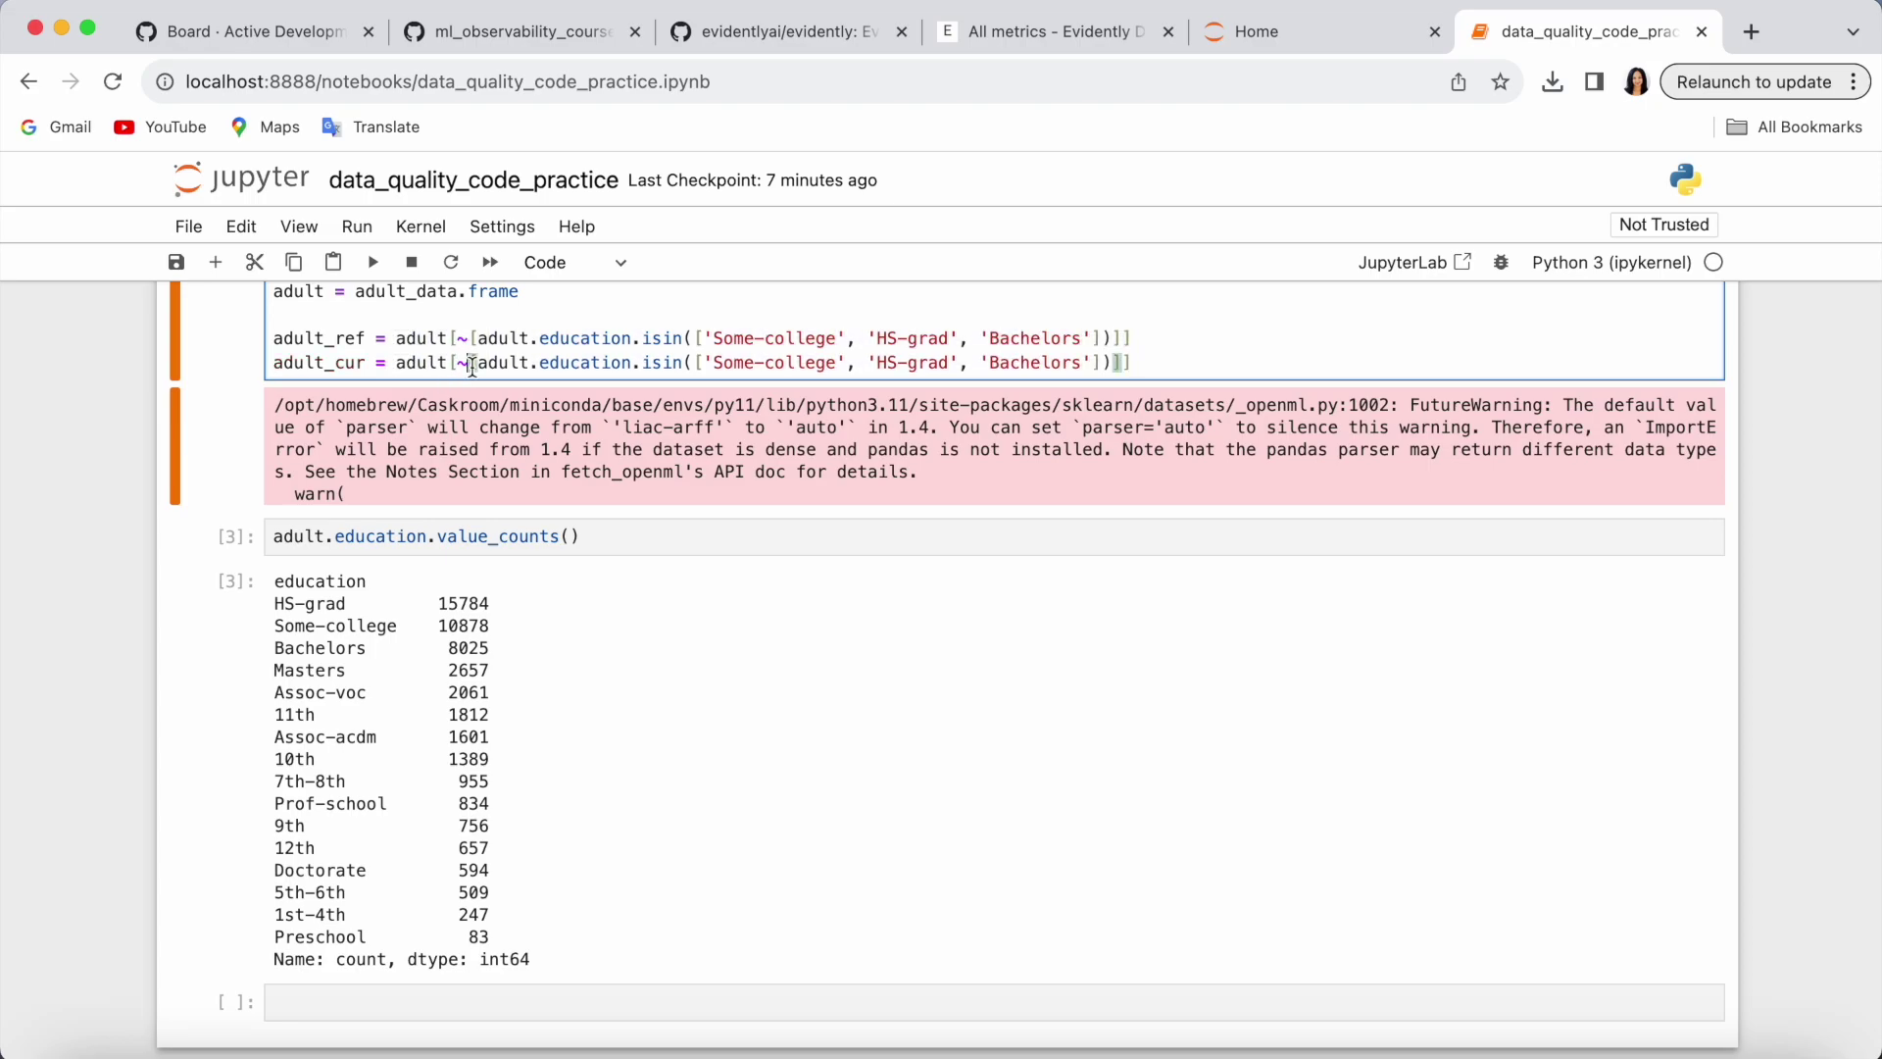
pyautogui.click(469, 362)
pyautogui.press('BackSpace')
pyautogui.hotkey('shift', 'Return')
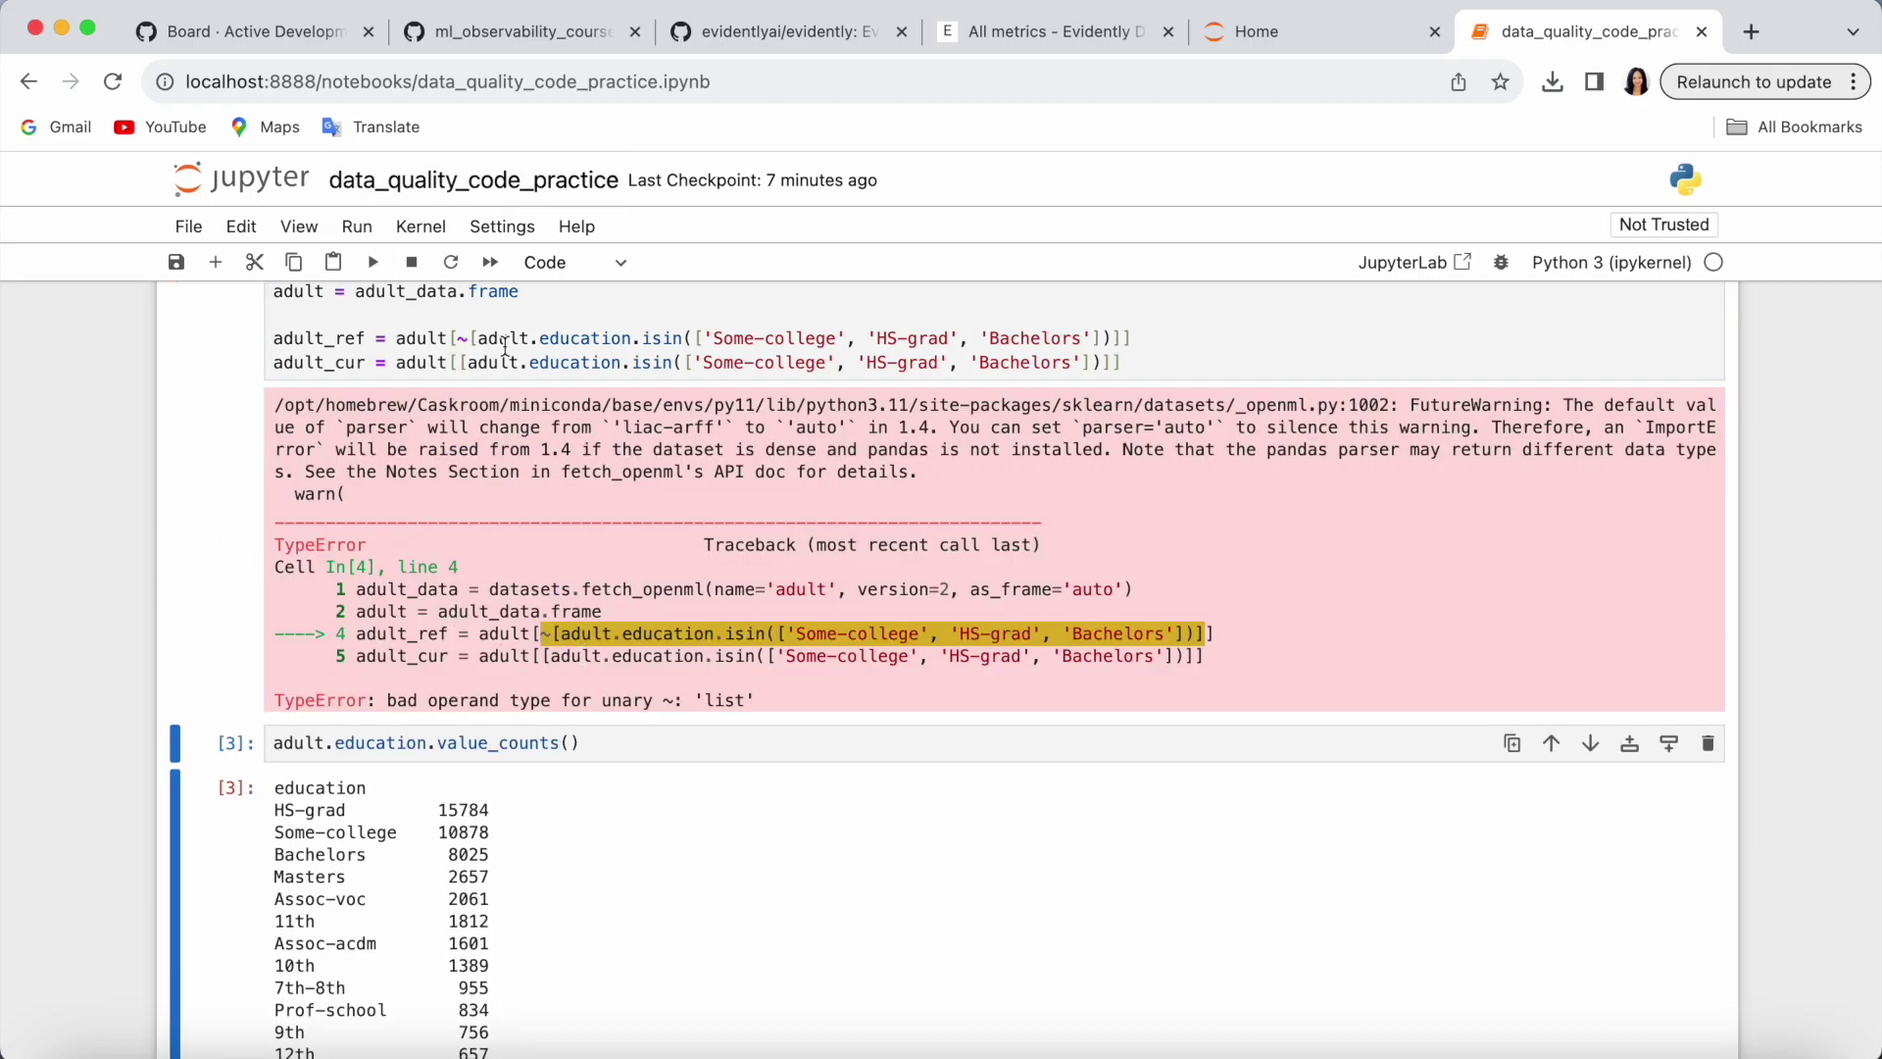
# - Remove the extra brackets from both education filters and rerun the data cell
pyautogui.click(454, 338)
pyautogui.press('BackSpace')
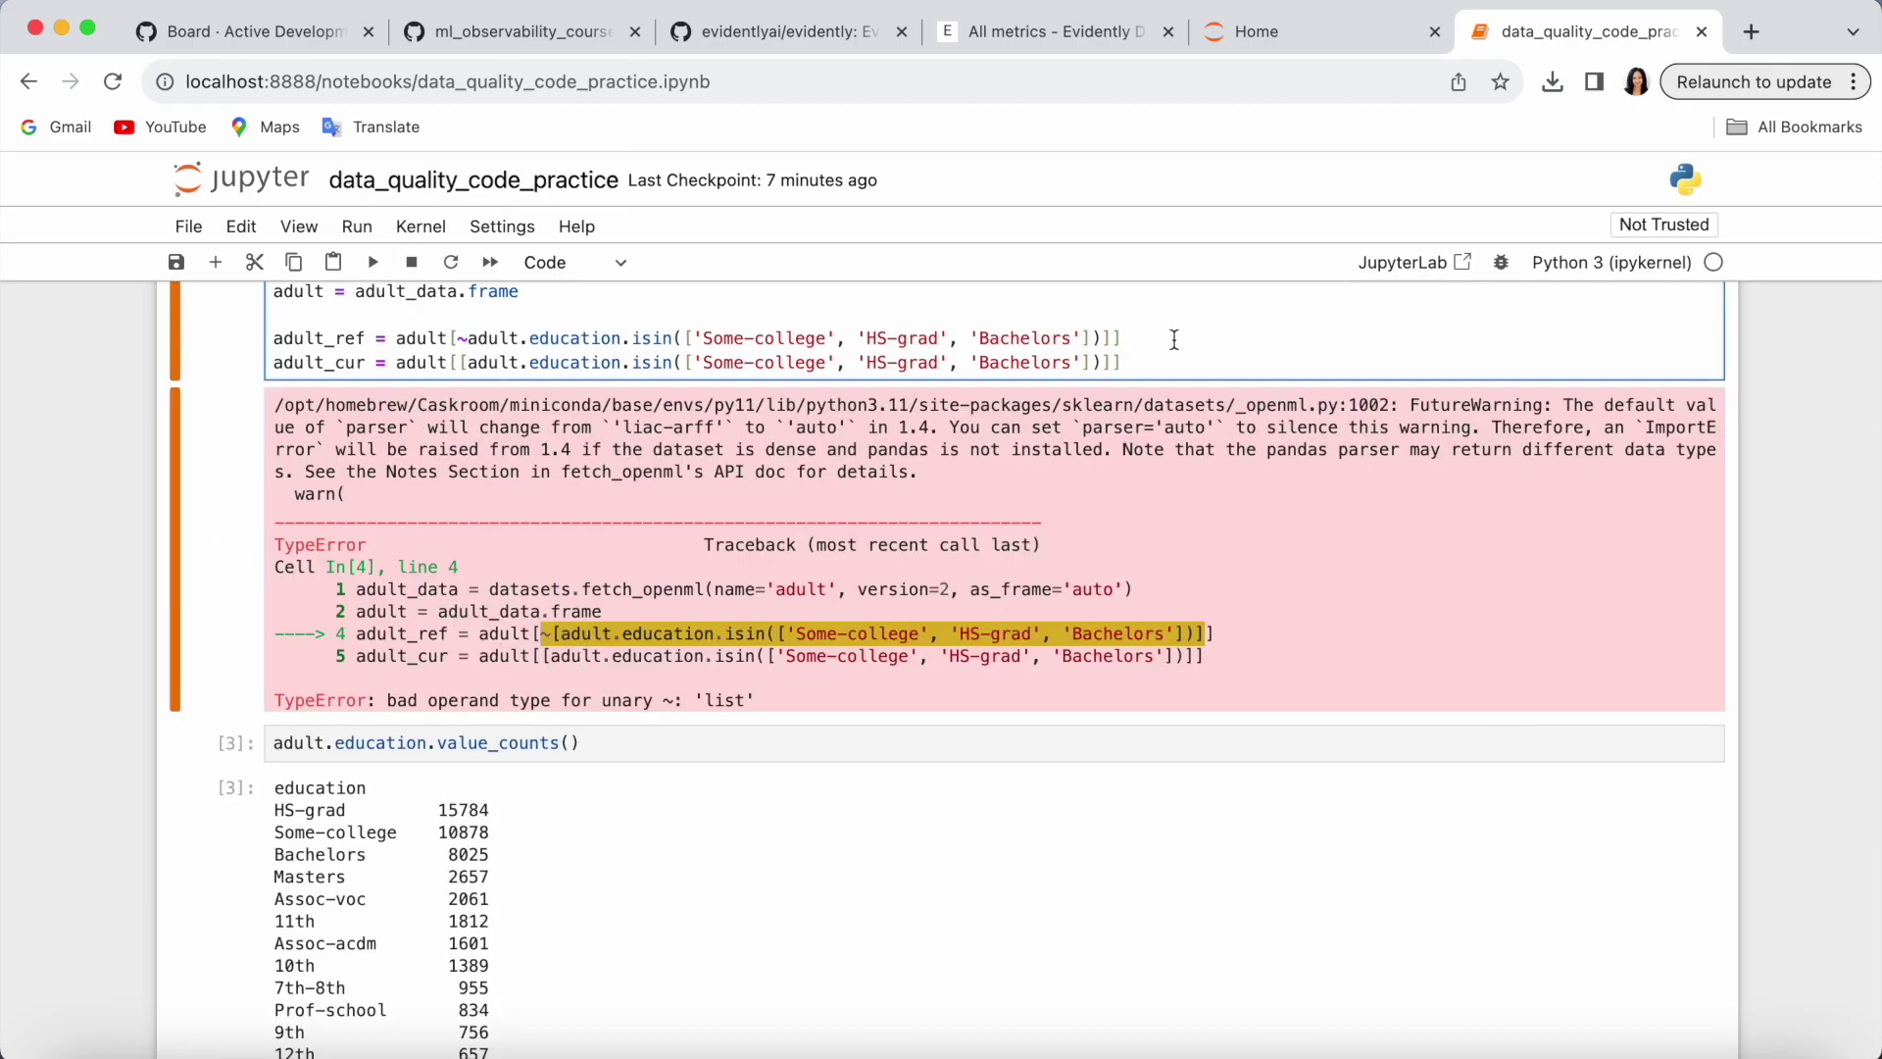
pyautogui.click(1120, 339)
pyautogui.press('BackSpace')
pyautogui.click(460, 362)
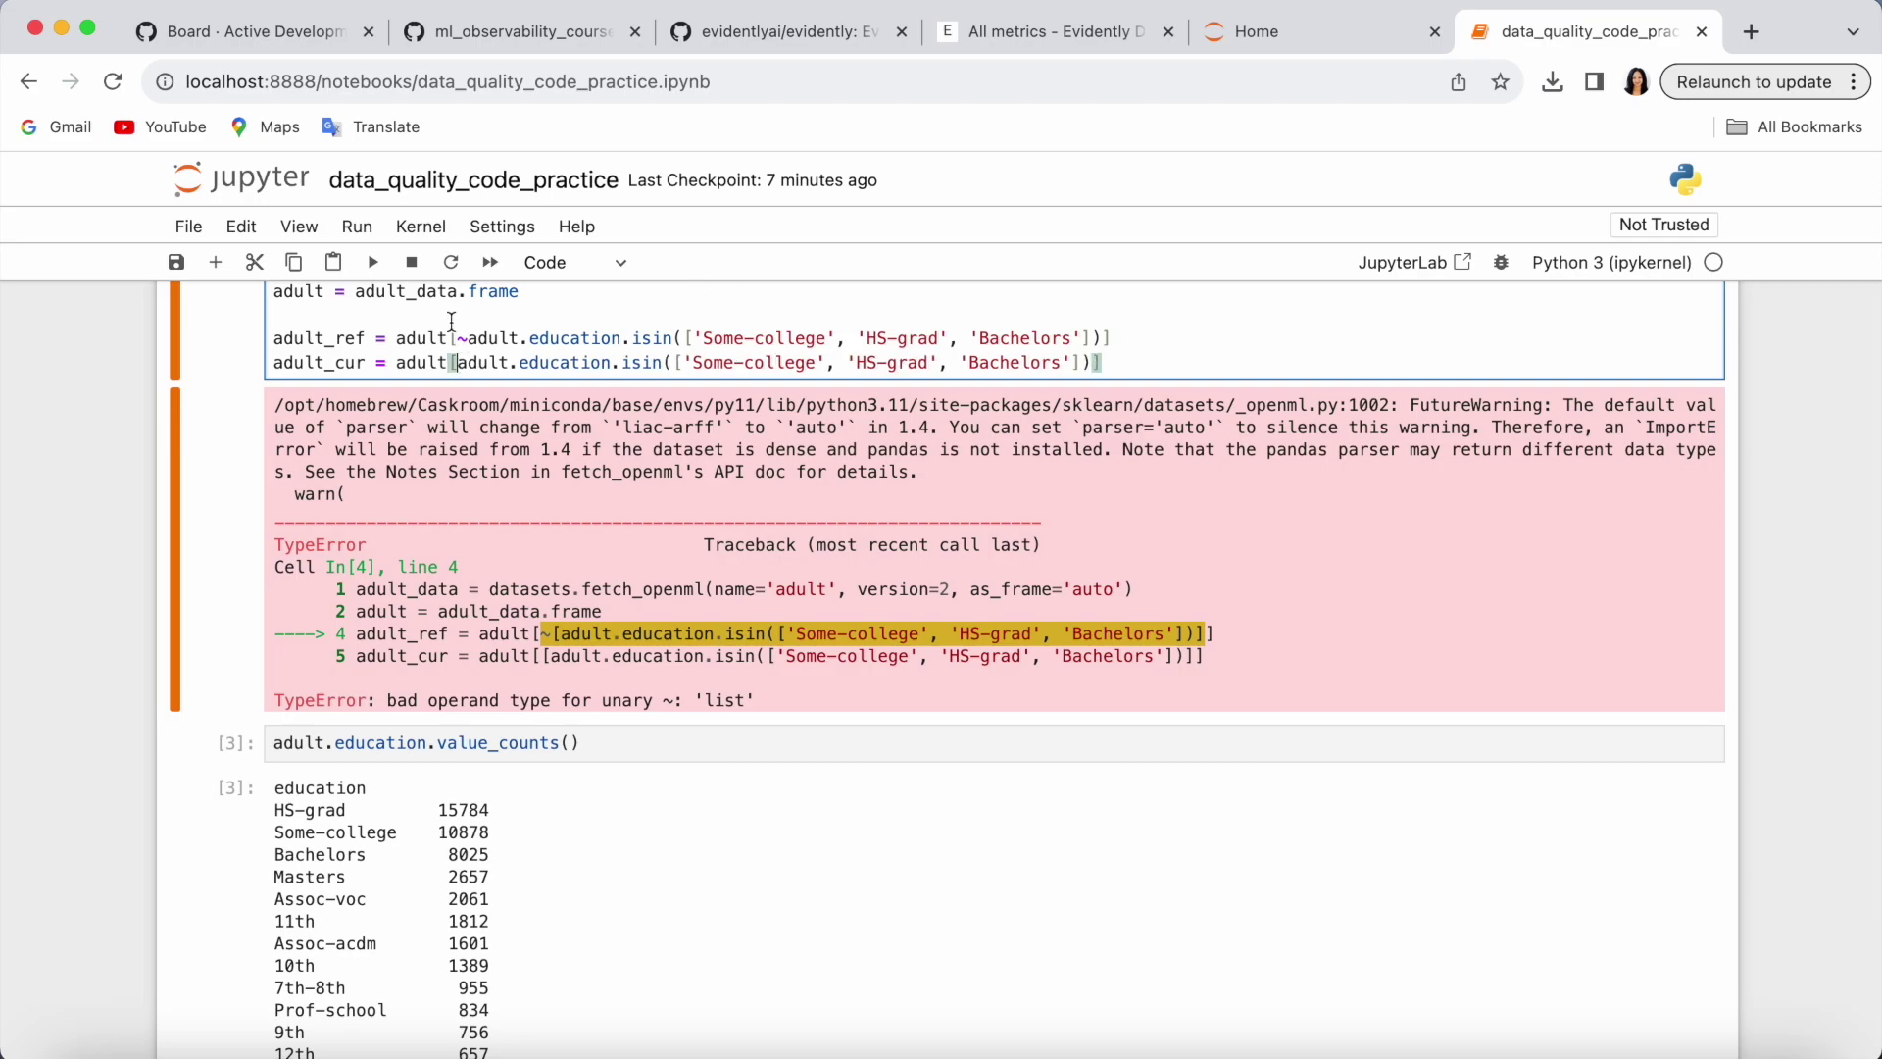
pyautogui.press('BackSpace')
pyautogui.click(1121, 363)
pyautogui.press('BackSpace')
pyautogui.click(373, 262)
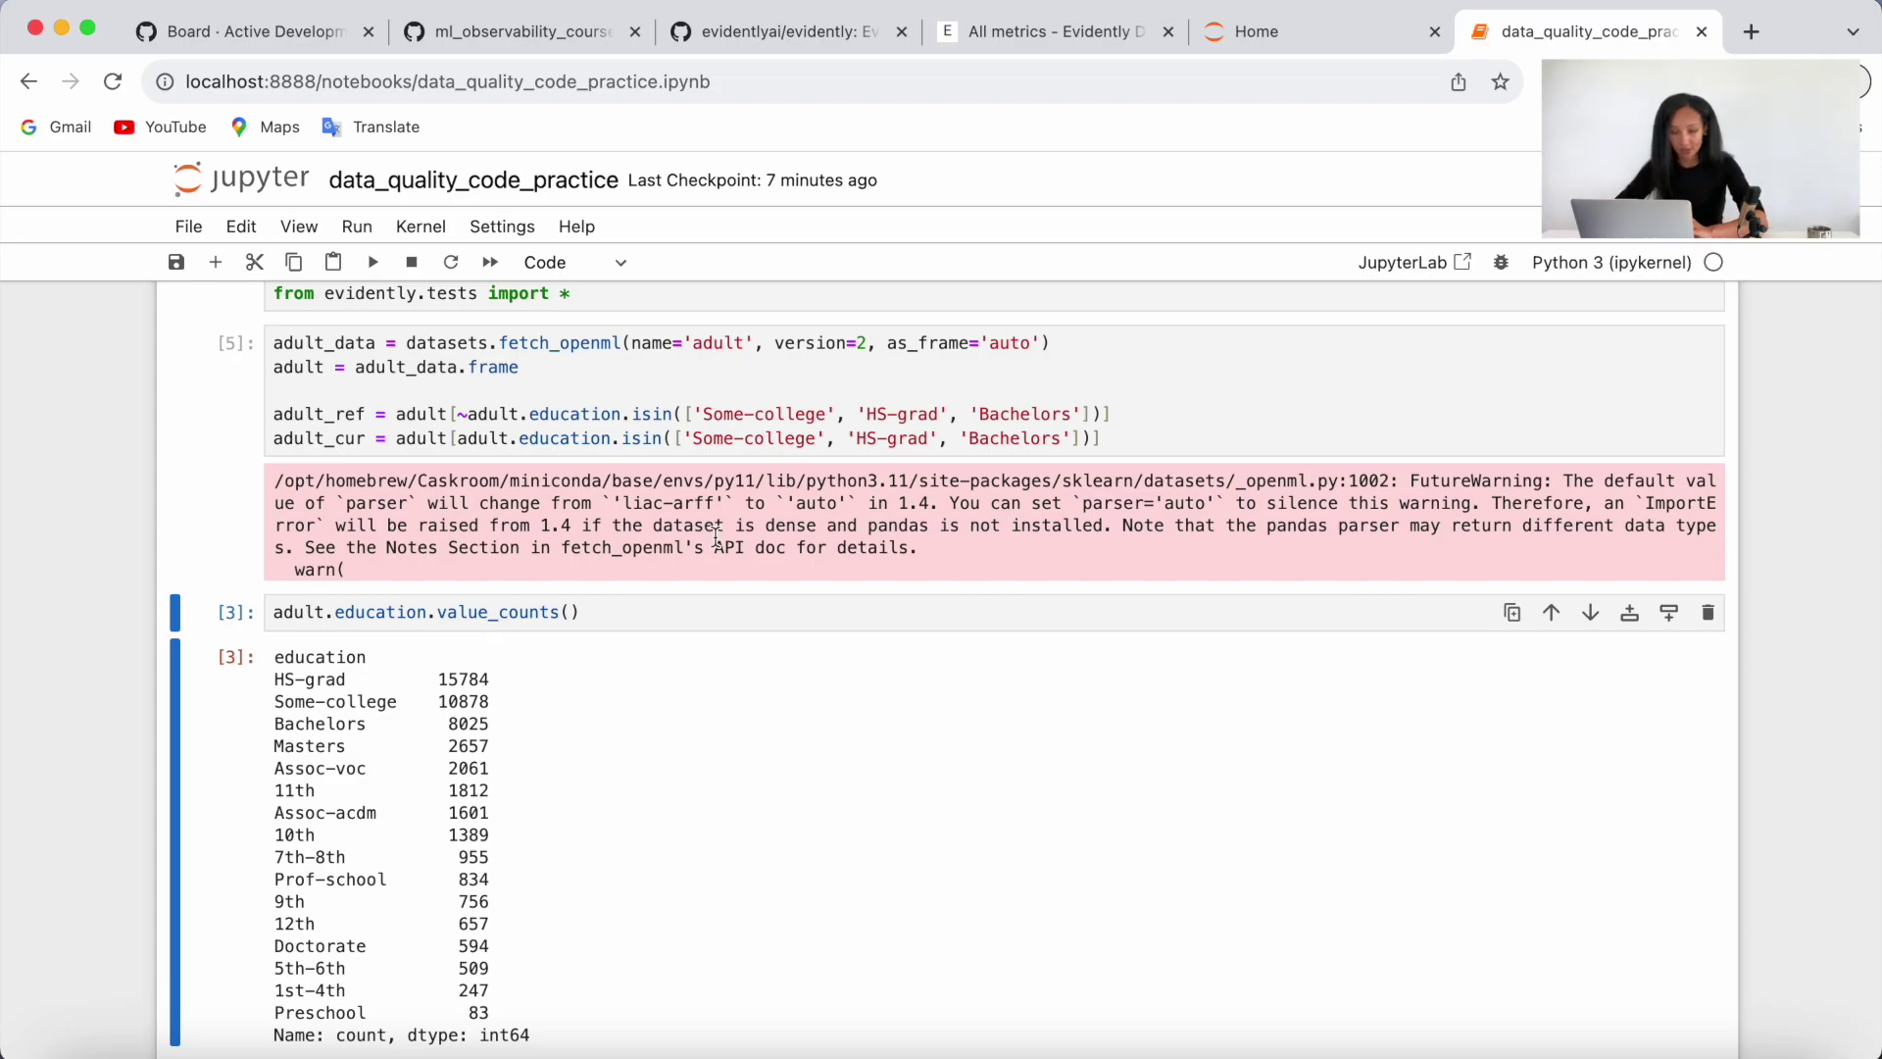
# - Add adult_cur.iloc[:2000, 3:5] = np.nan to the data cell and rerun it
pyautogui.click(1144, 420)
pyautogui.press('Return')
pyautogui.press('Return')
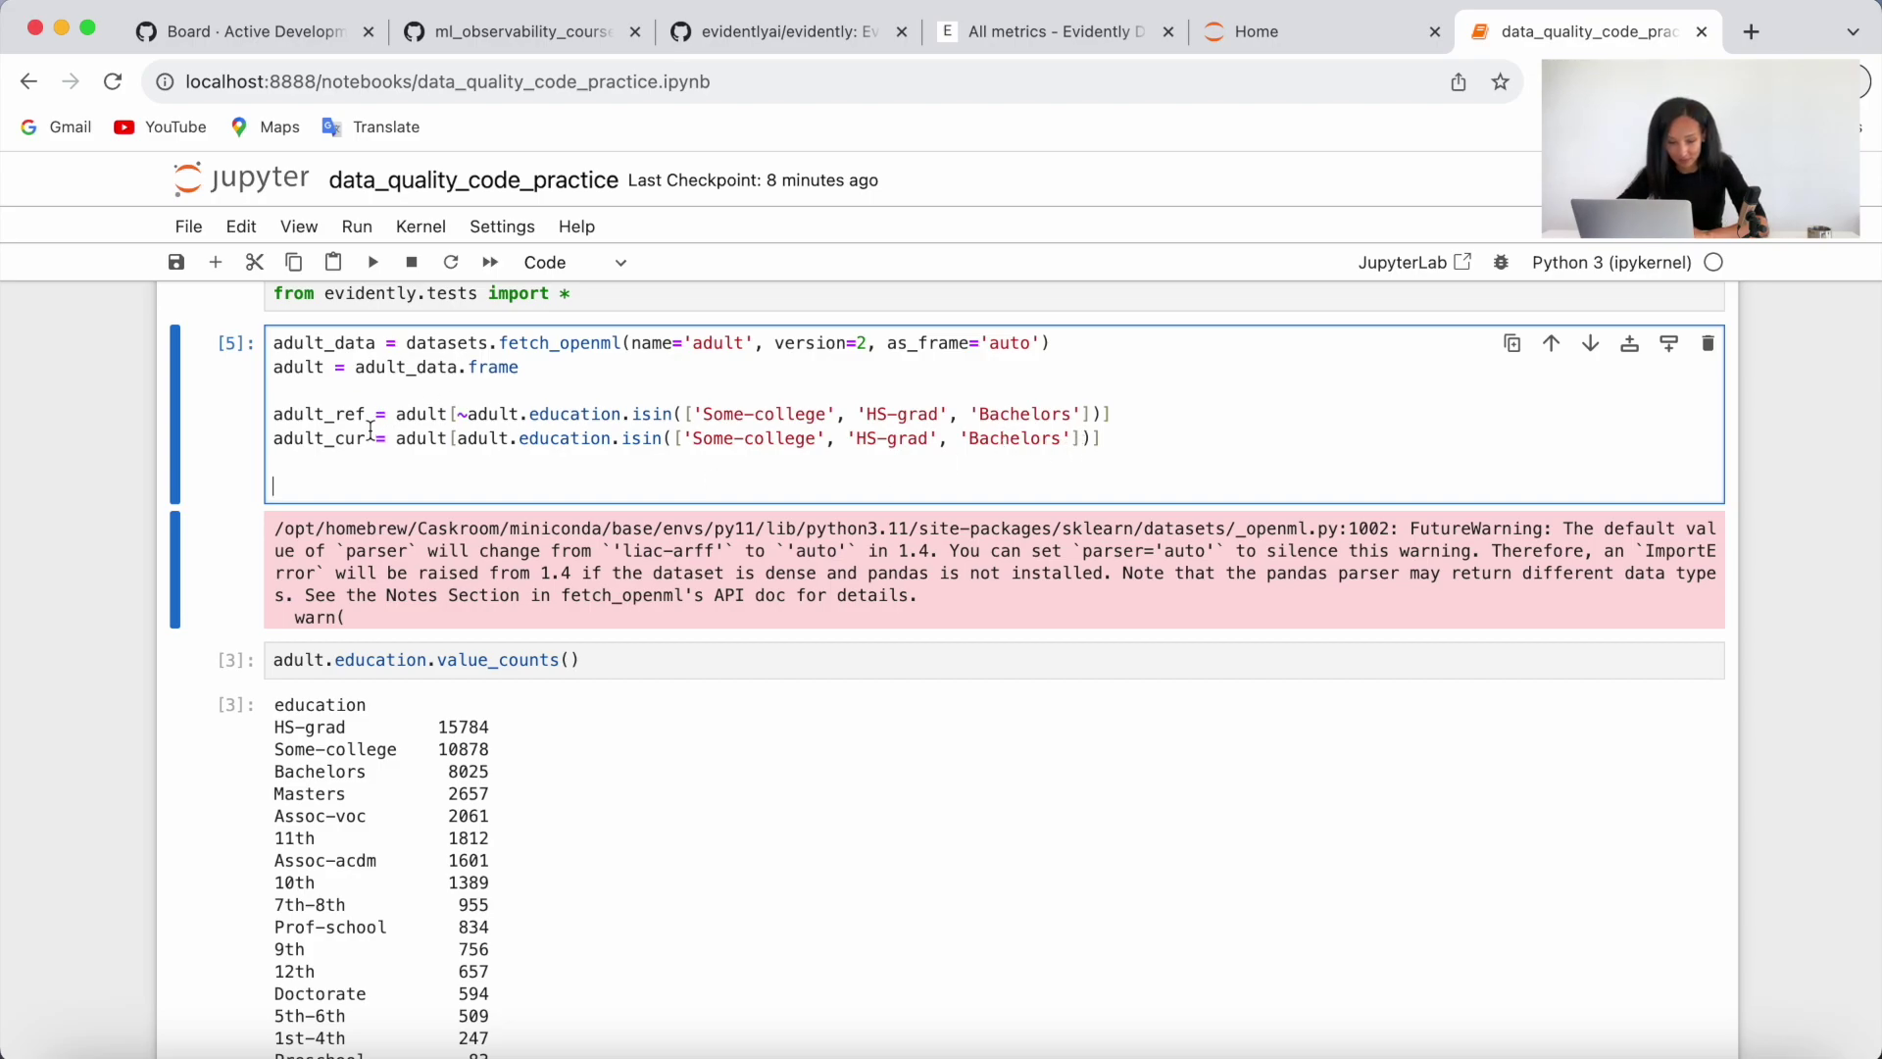
pyautogui.doubleClick(317, 440)
pyautogui.hotkey('ctrl', 'c')
pyautogui.click(365, 485)
pyautogui.hotkey('ctrl', 'v')
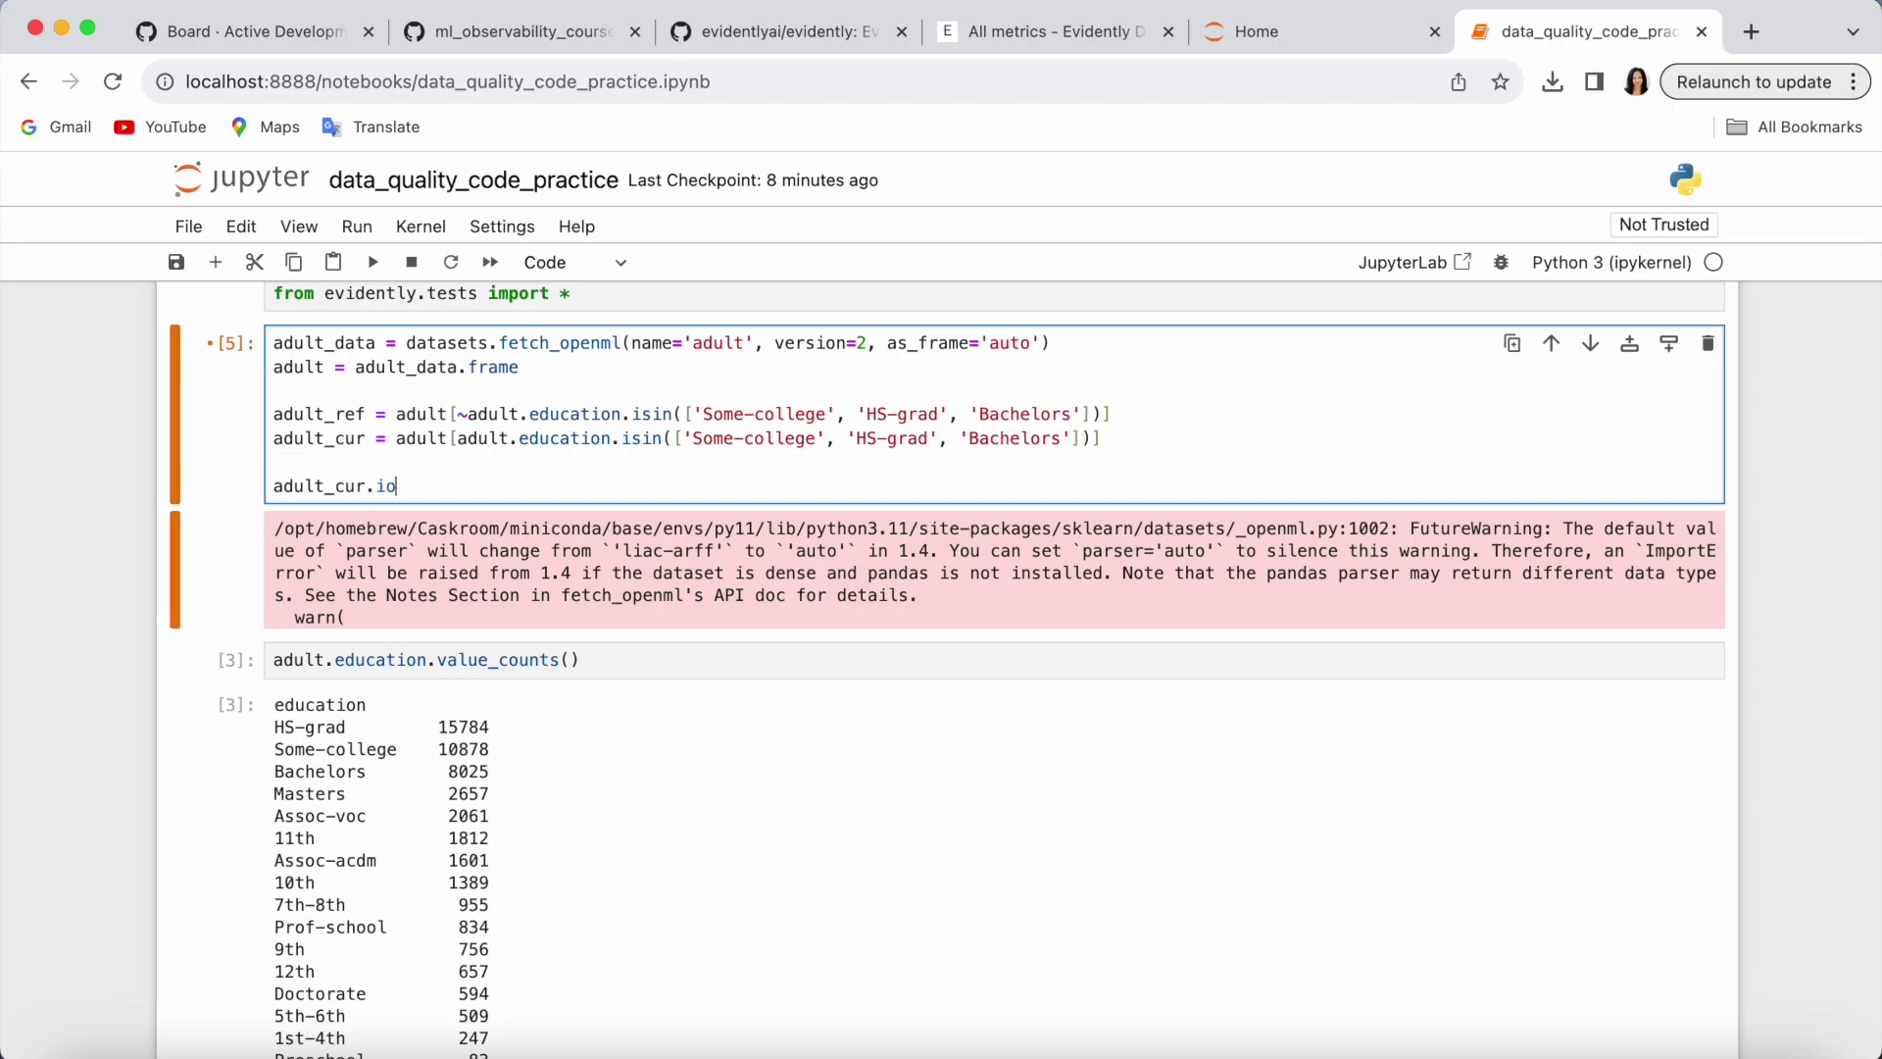
pyautogui.press('BackSpace')
pyautogui.write('loc[:2000], 3:5')
pyautogui.press('Right')
pyautogui.write('np.nan')
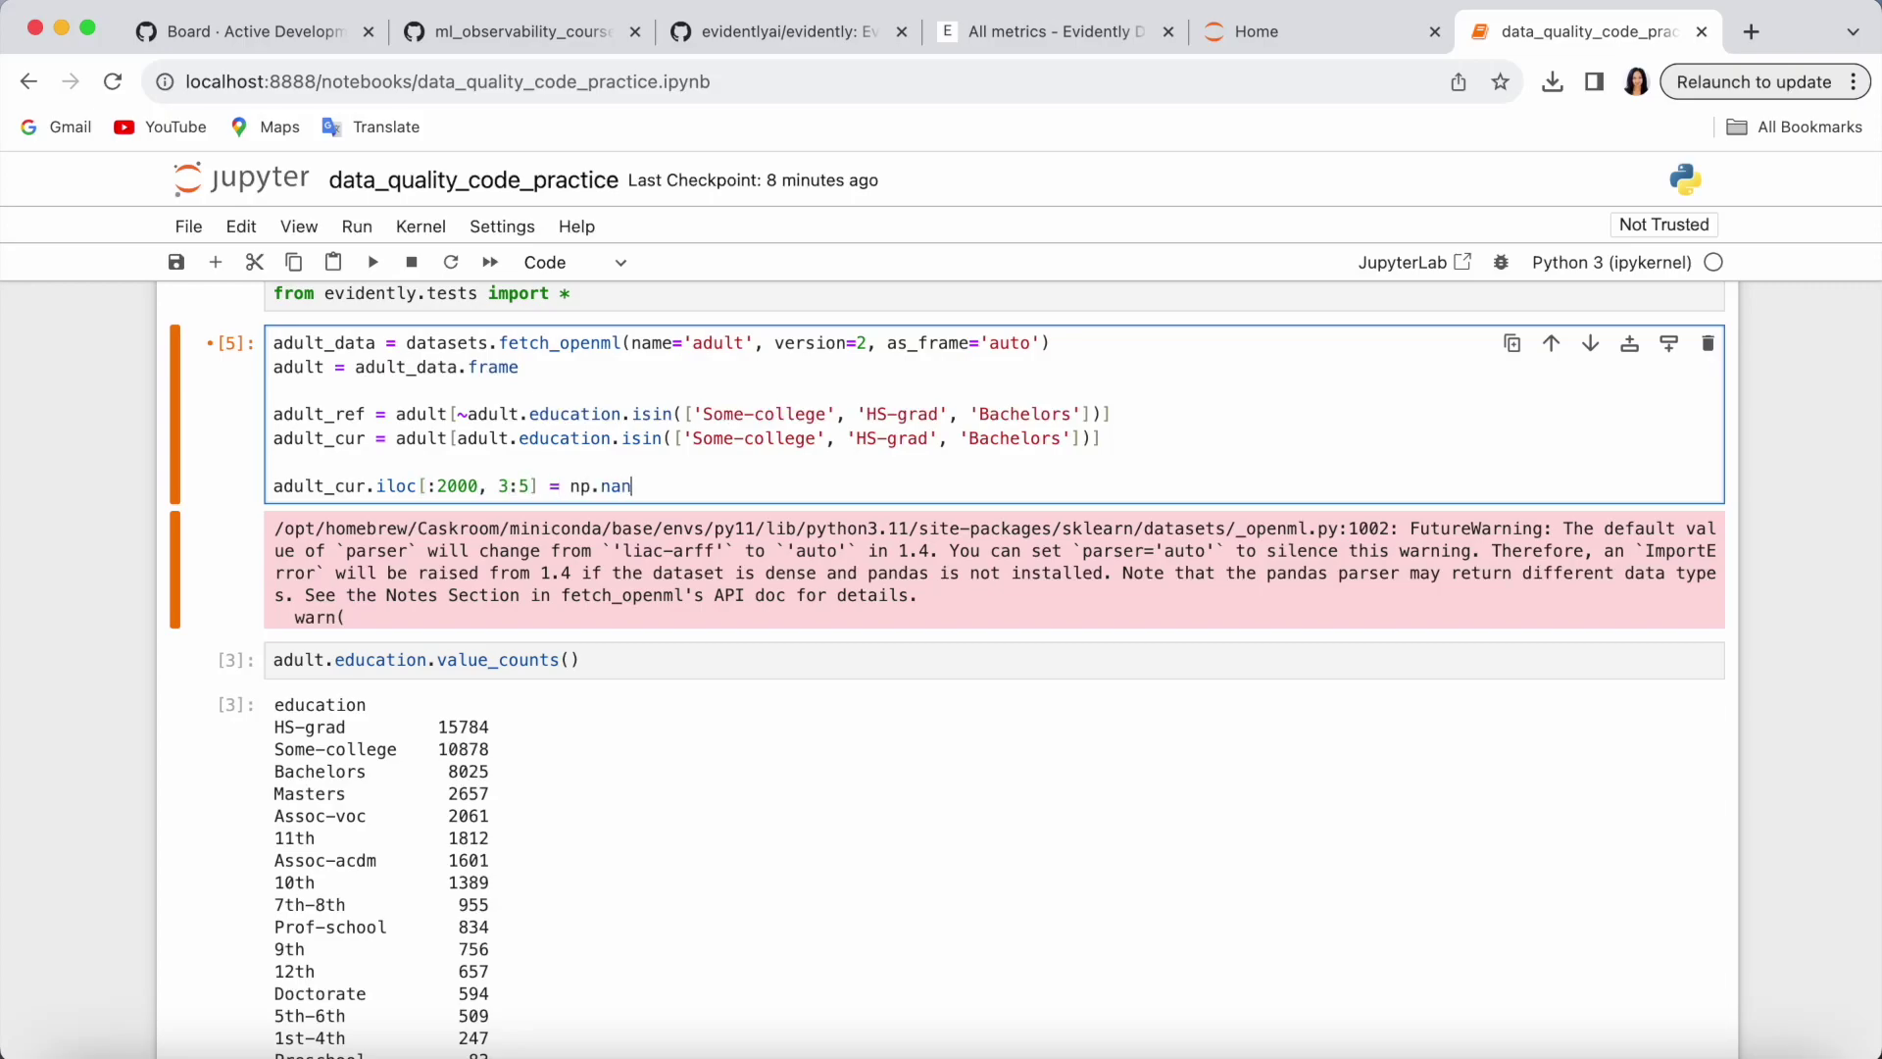
pyautogui.hotkey('shift', 'Return')
pyautogui.scroll(-1, 610, 621)
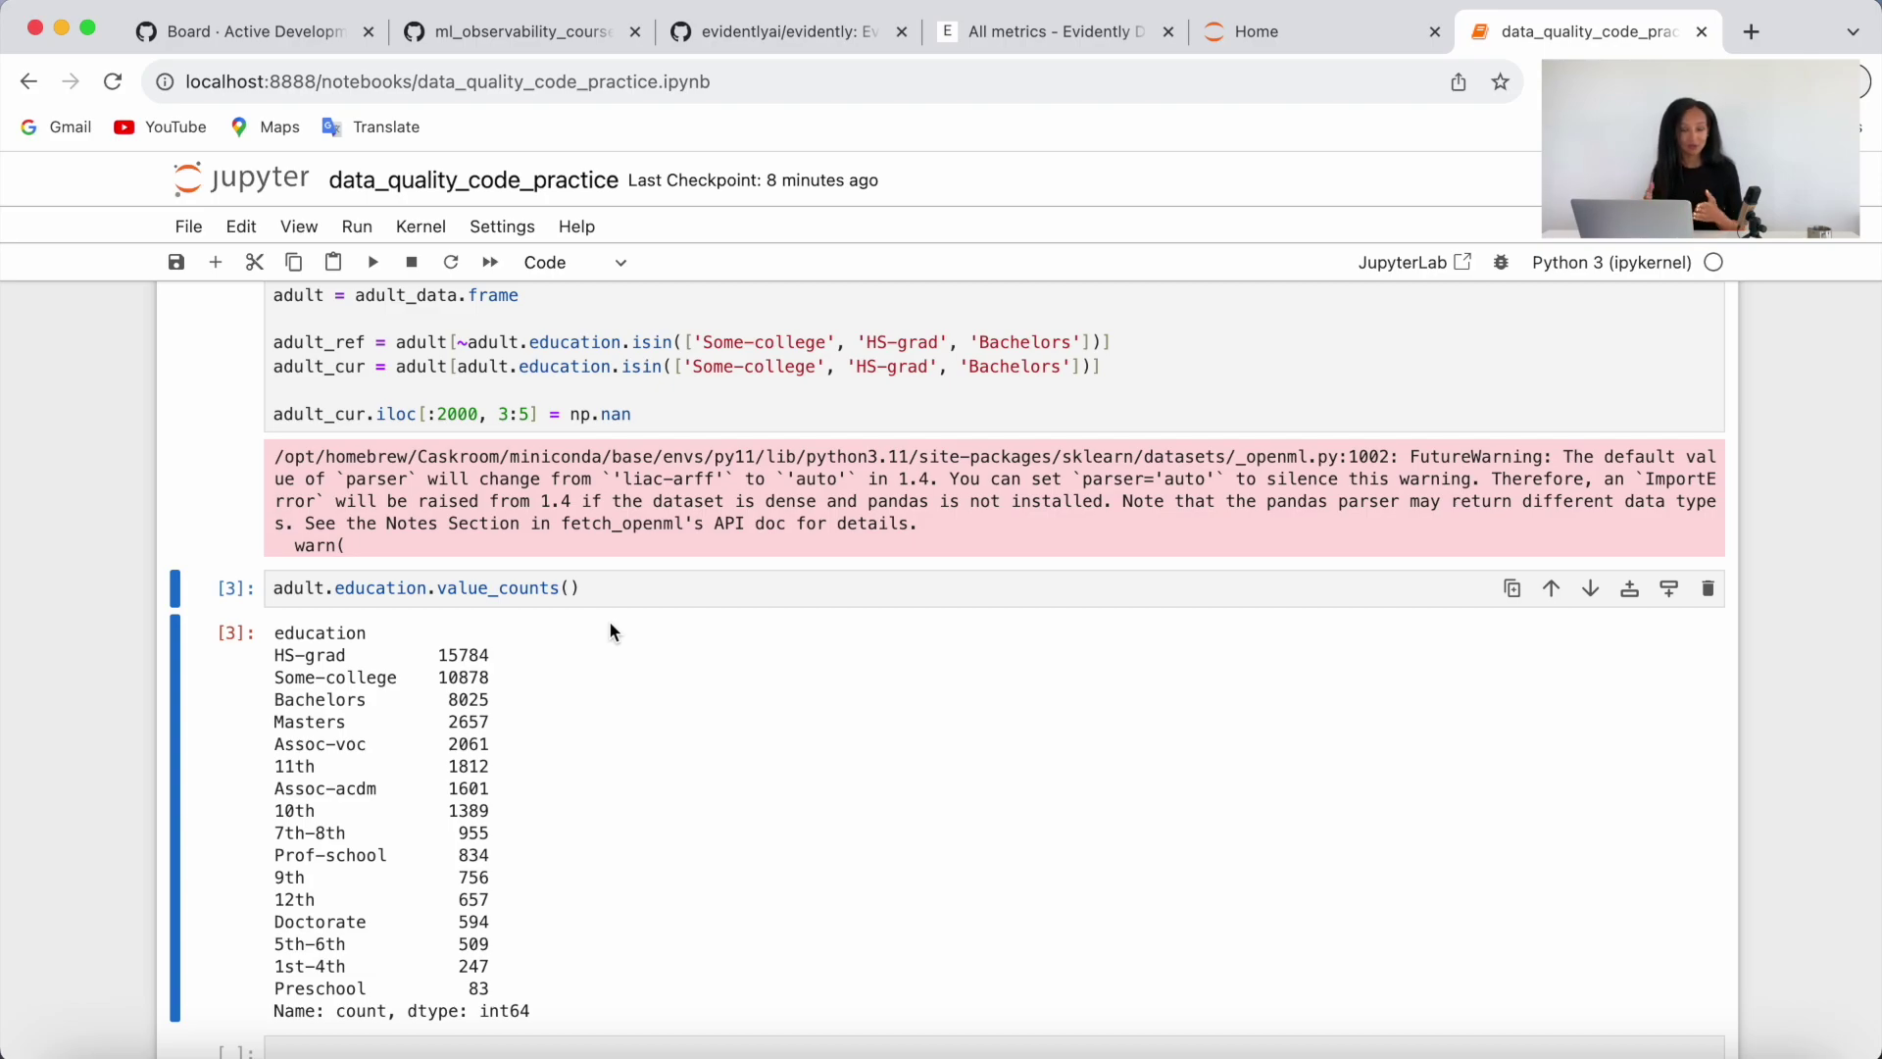
pyautogui.moveTo(602, 587); pyautogui.dragTo(192, 580)
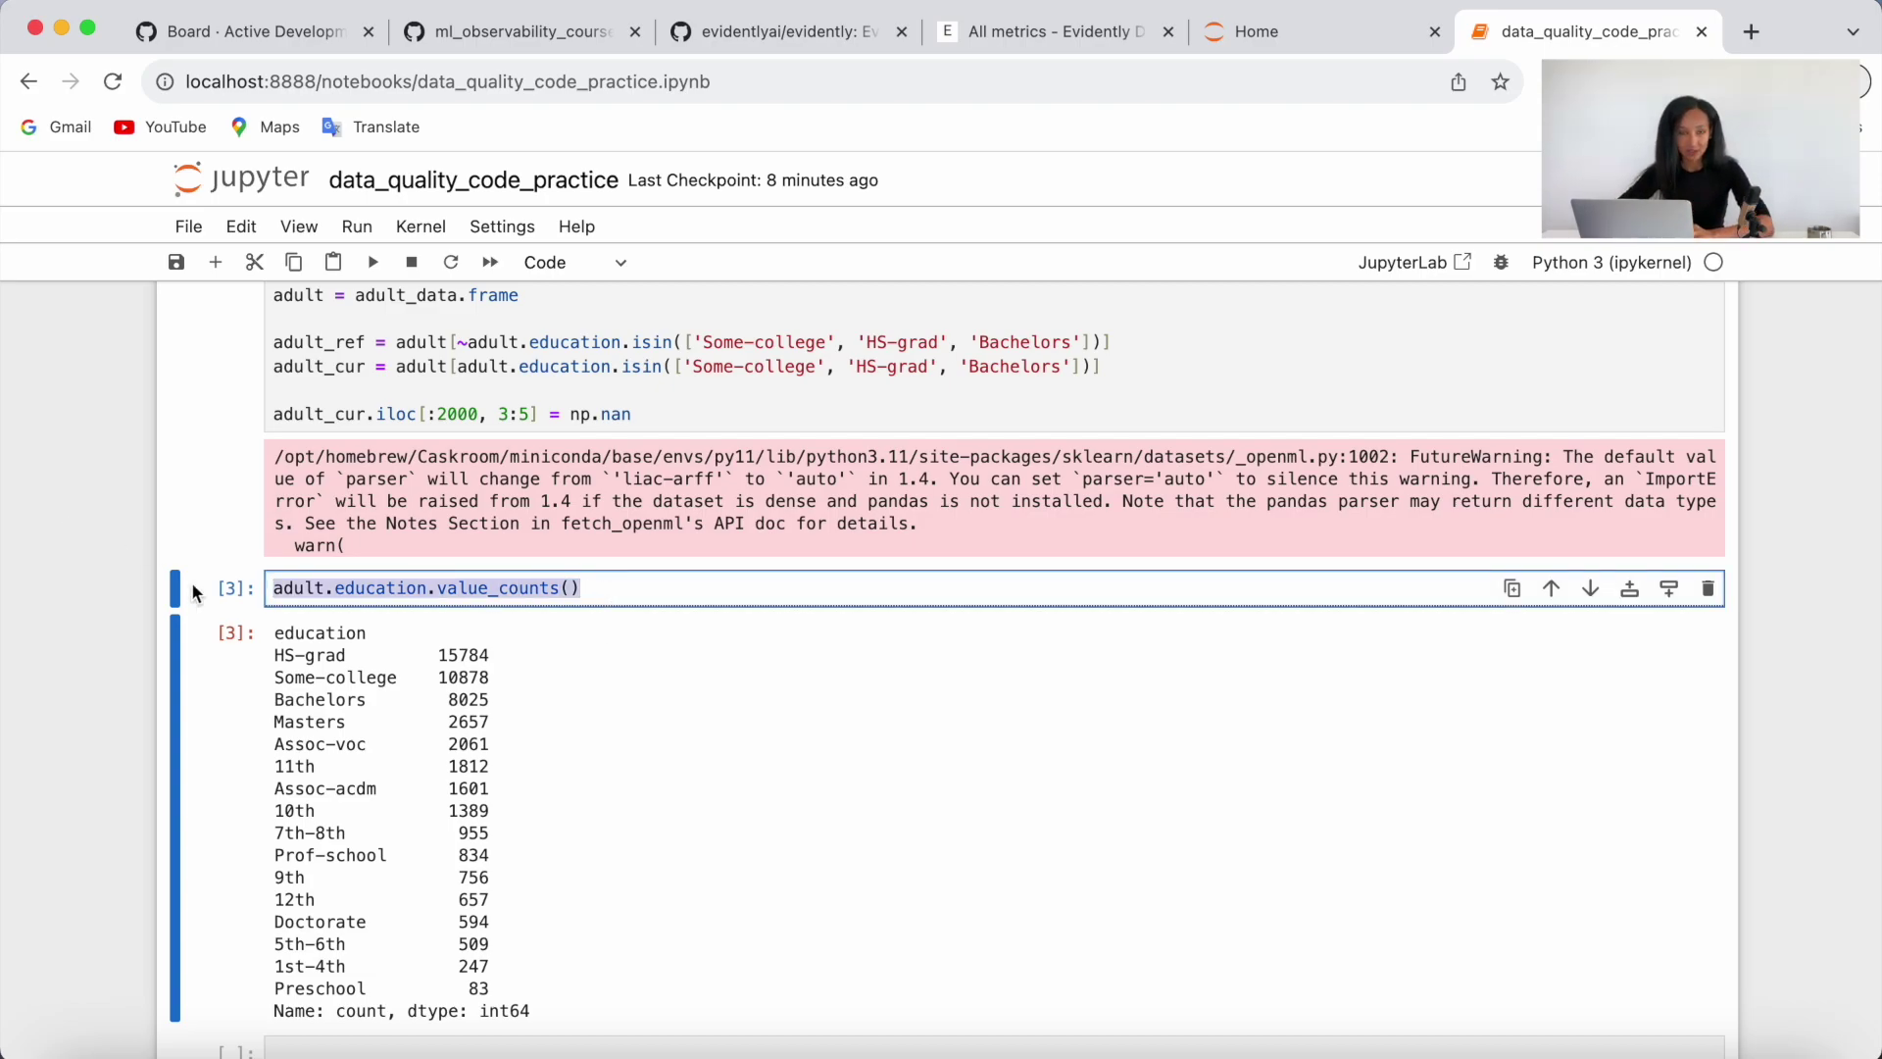
pyautogui.scroll(-1, 275, 669)
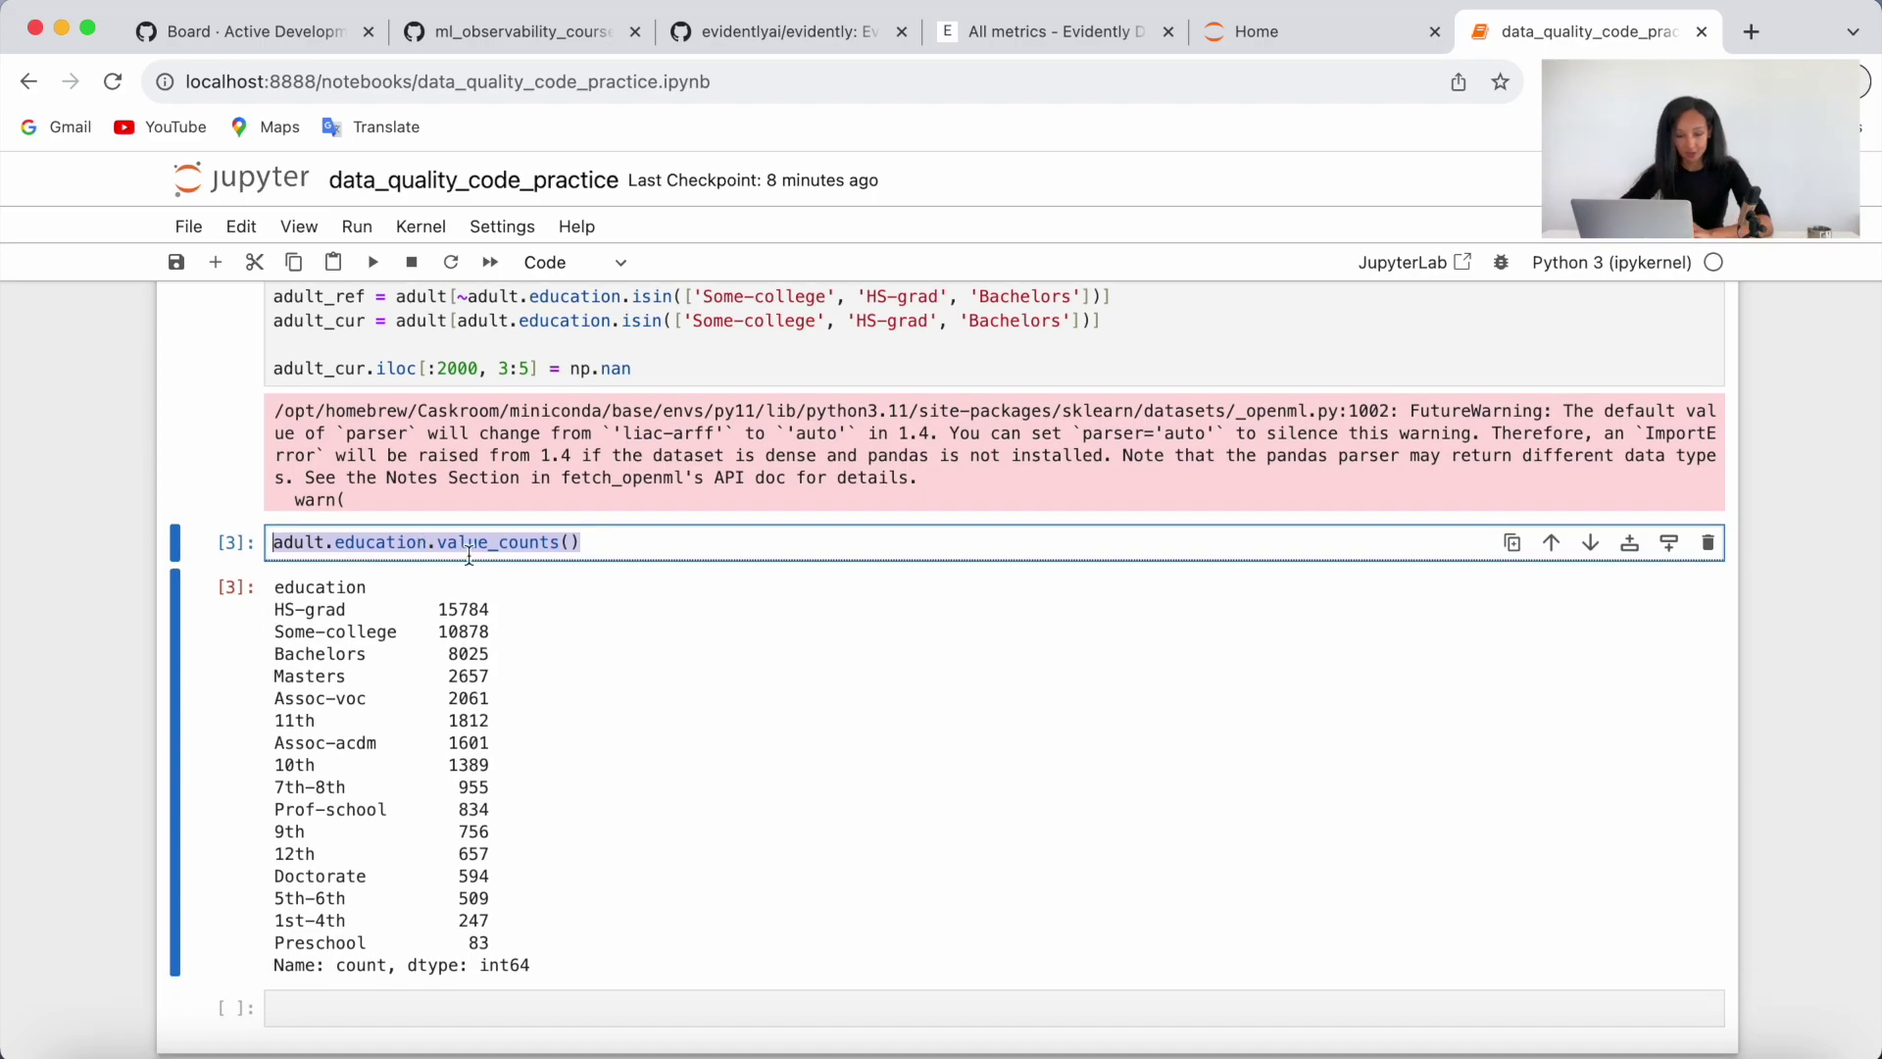
# - Replace the value_counts code with the Markdown heading '## Data Qualitu Test Suite'
pyautogui.press('BackSpace')
pyautogui.click(575, 262)
pyautogui.click(568, 295)
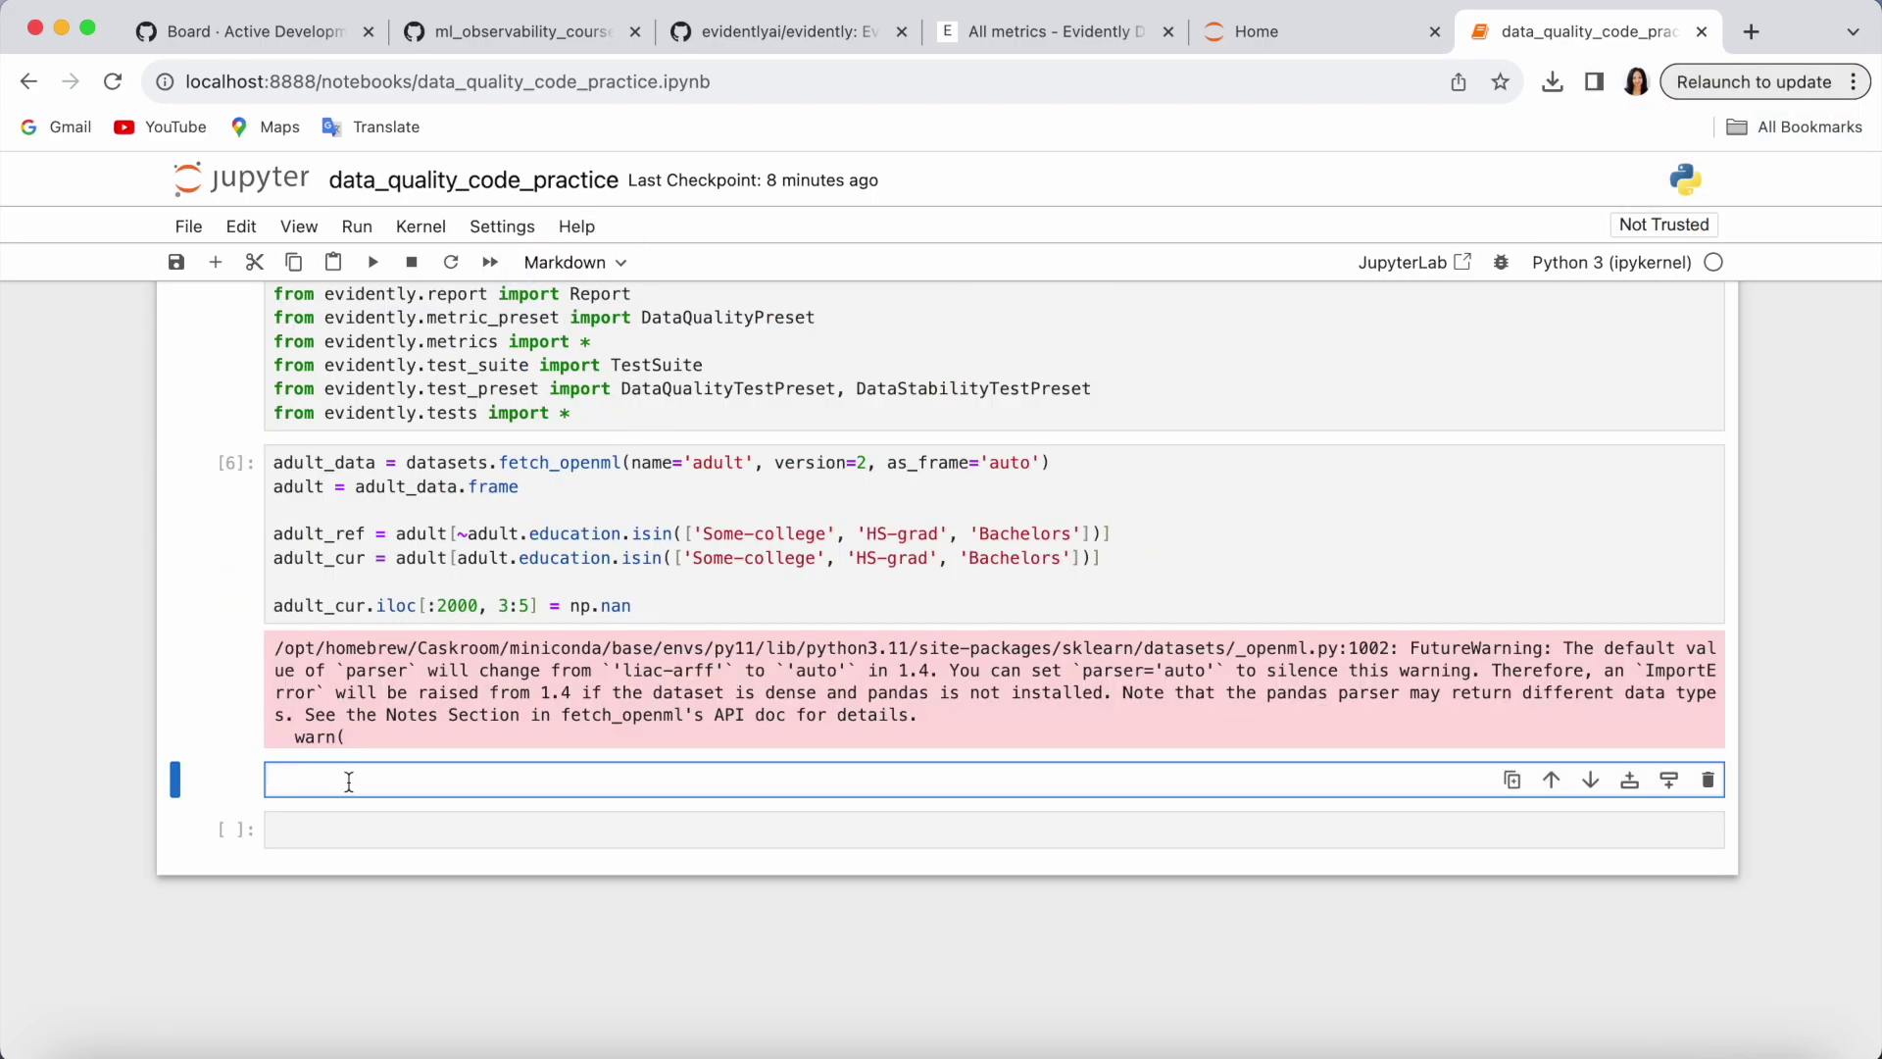
pyautogui.write('## Data Qualitu ')
pyautogui.write('Test Suite')
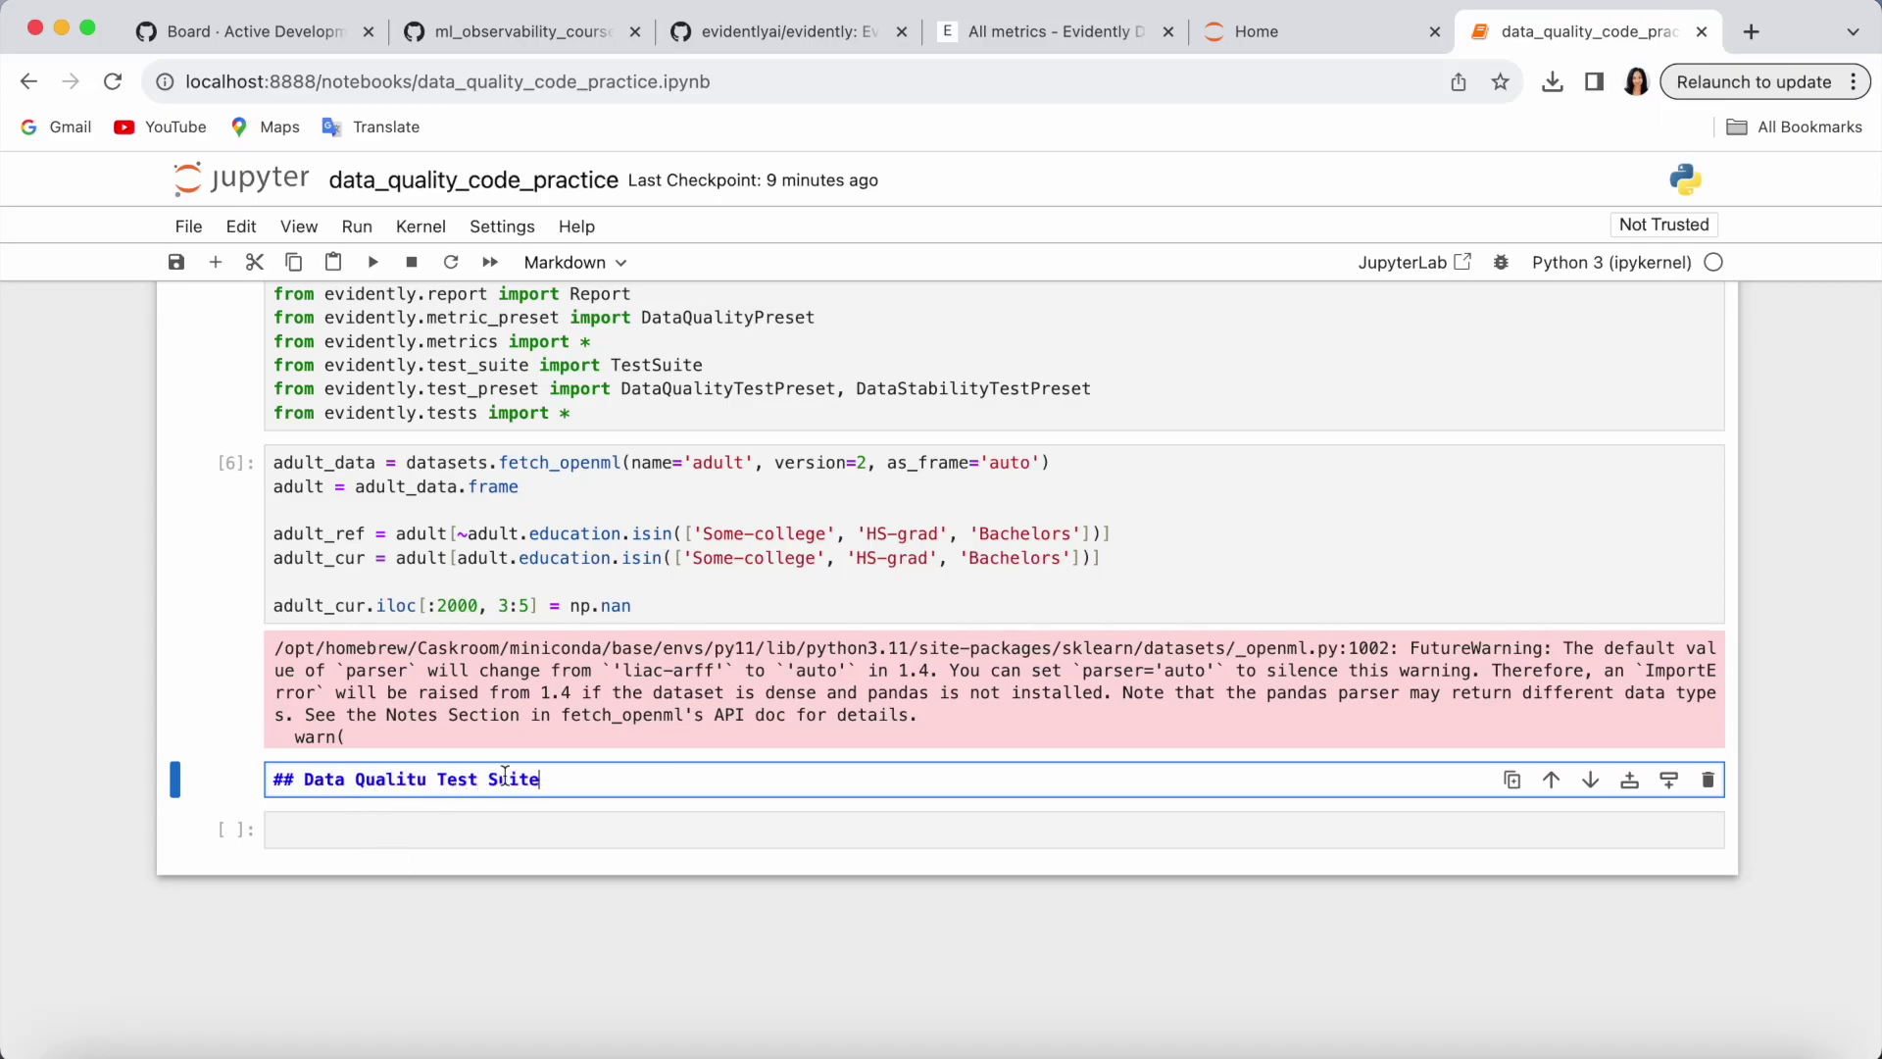
pyautogui.click(372, 262)
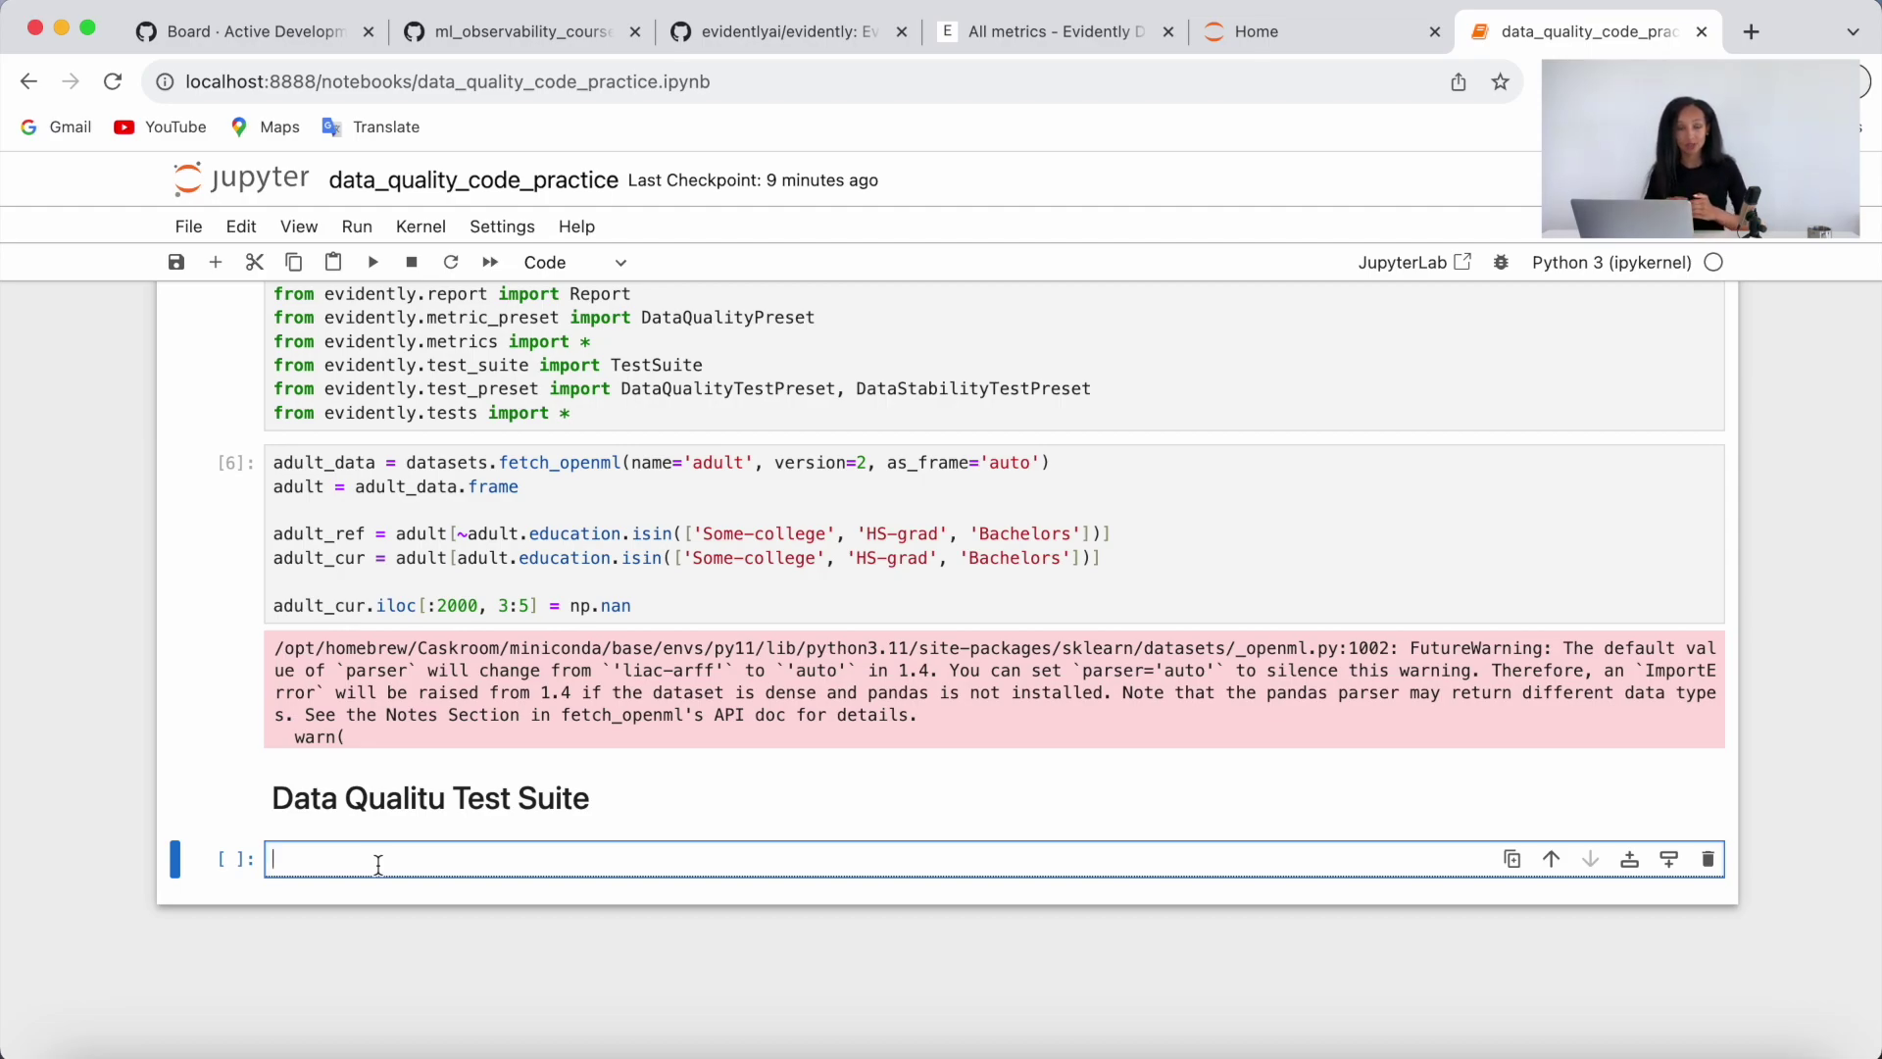
pyautogui.write('data_w')
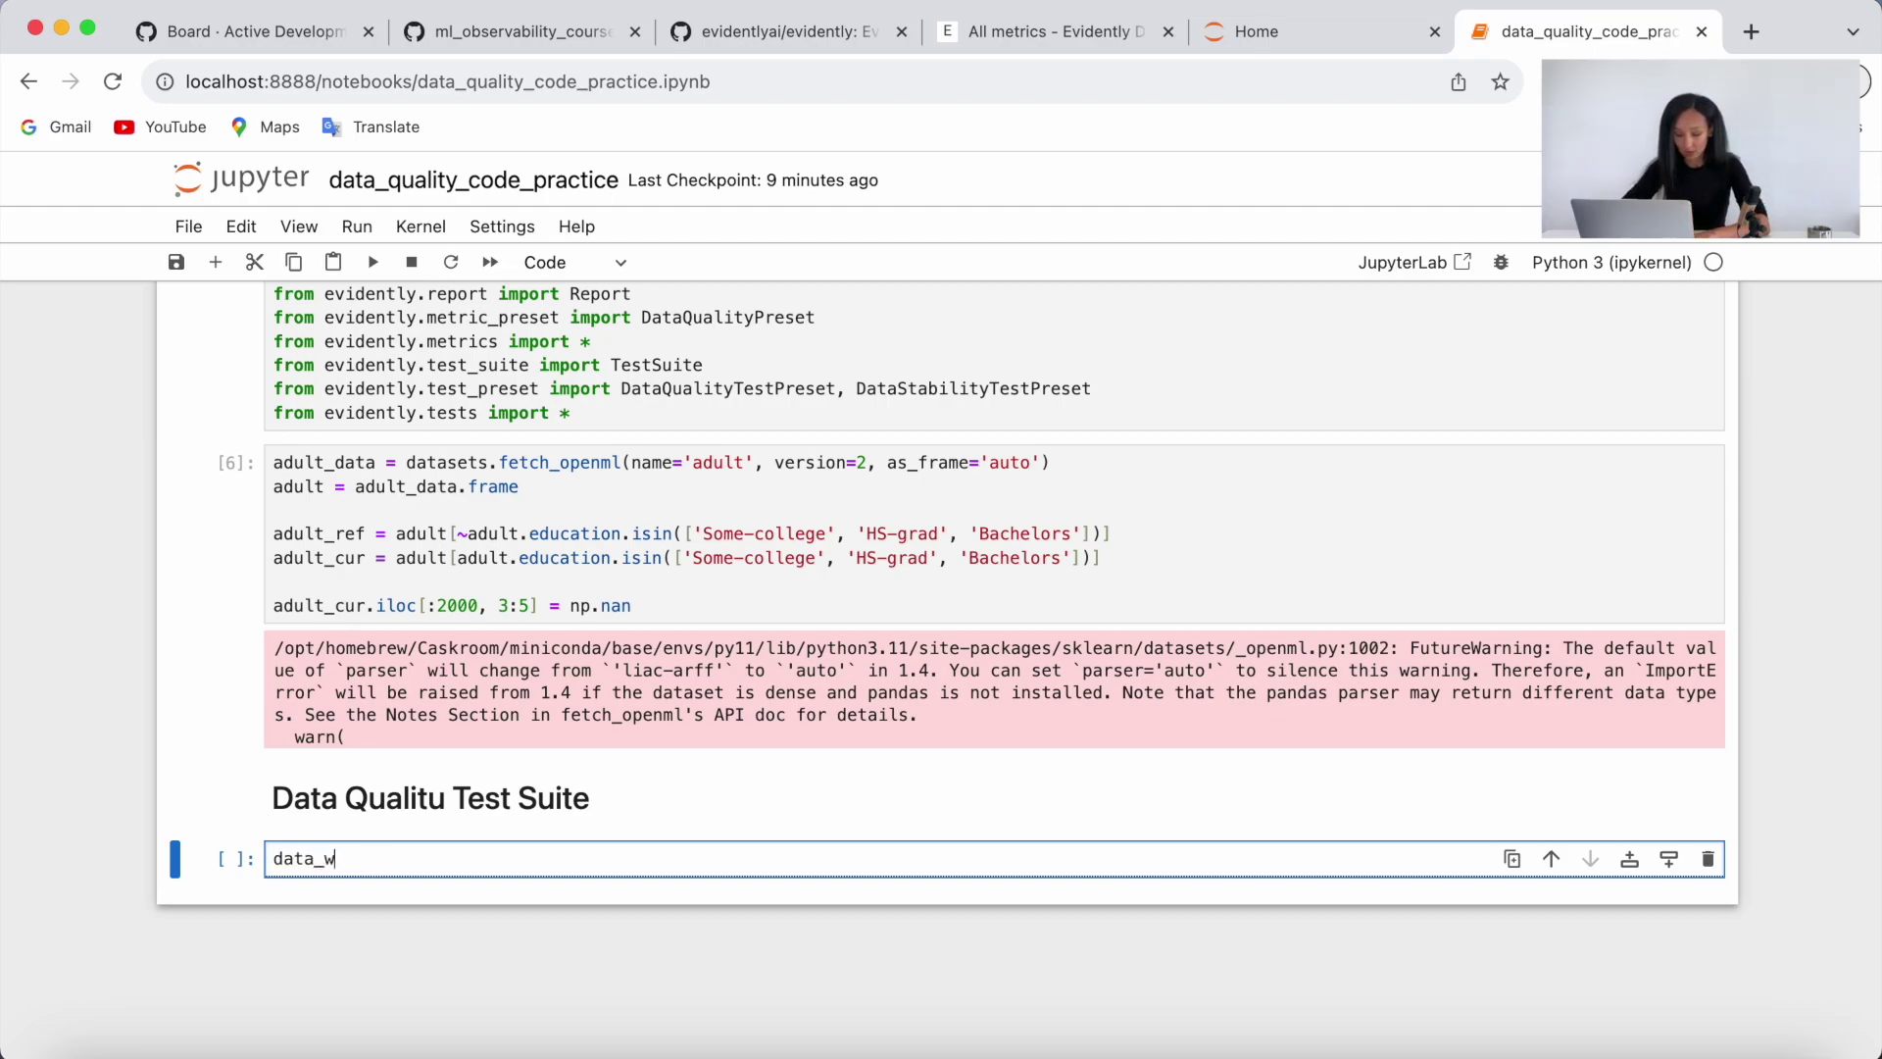
# - Define data_quality as a TestSuite containing the DataQualityTestPreset test
pyautogui.press('BackSpace')
pyautogui.write('qu')
pyautogui.write('a')
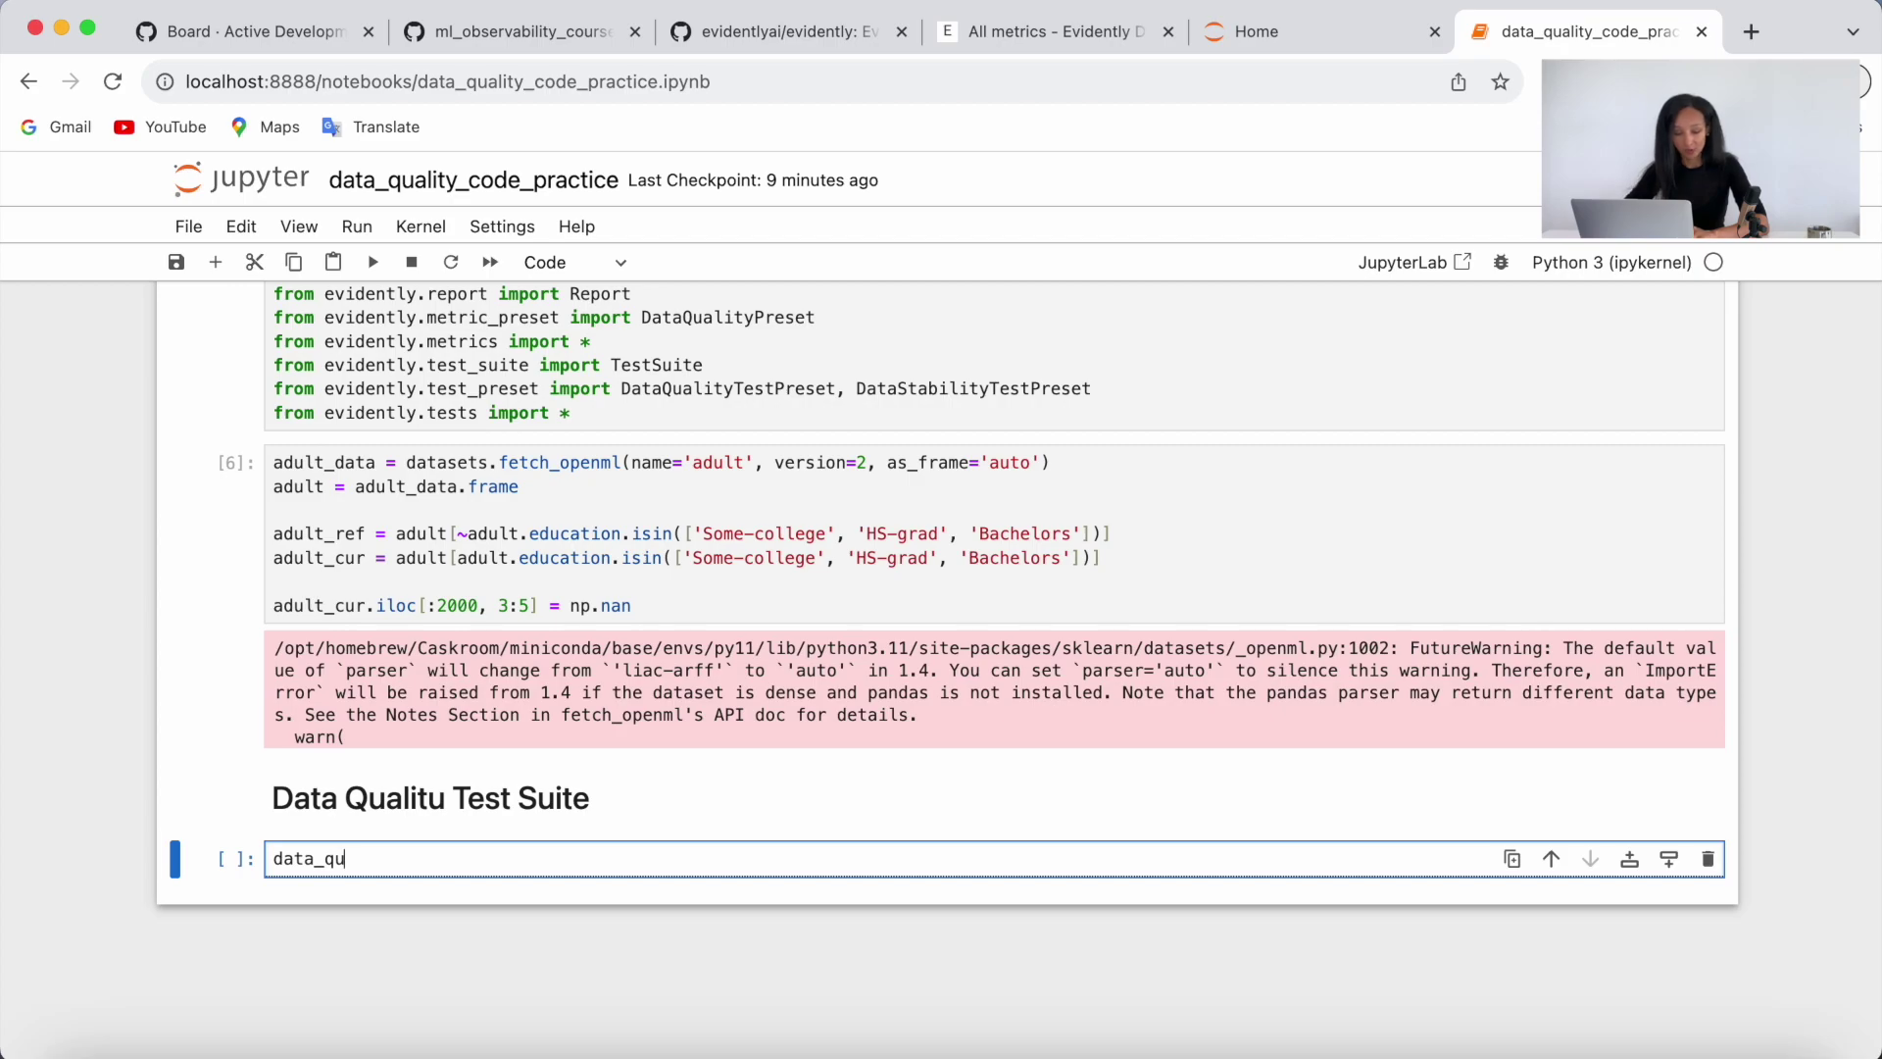
pyautogui.write('l')
pyautogui.write('i')
pyautogui.write('ty = ')
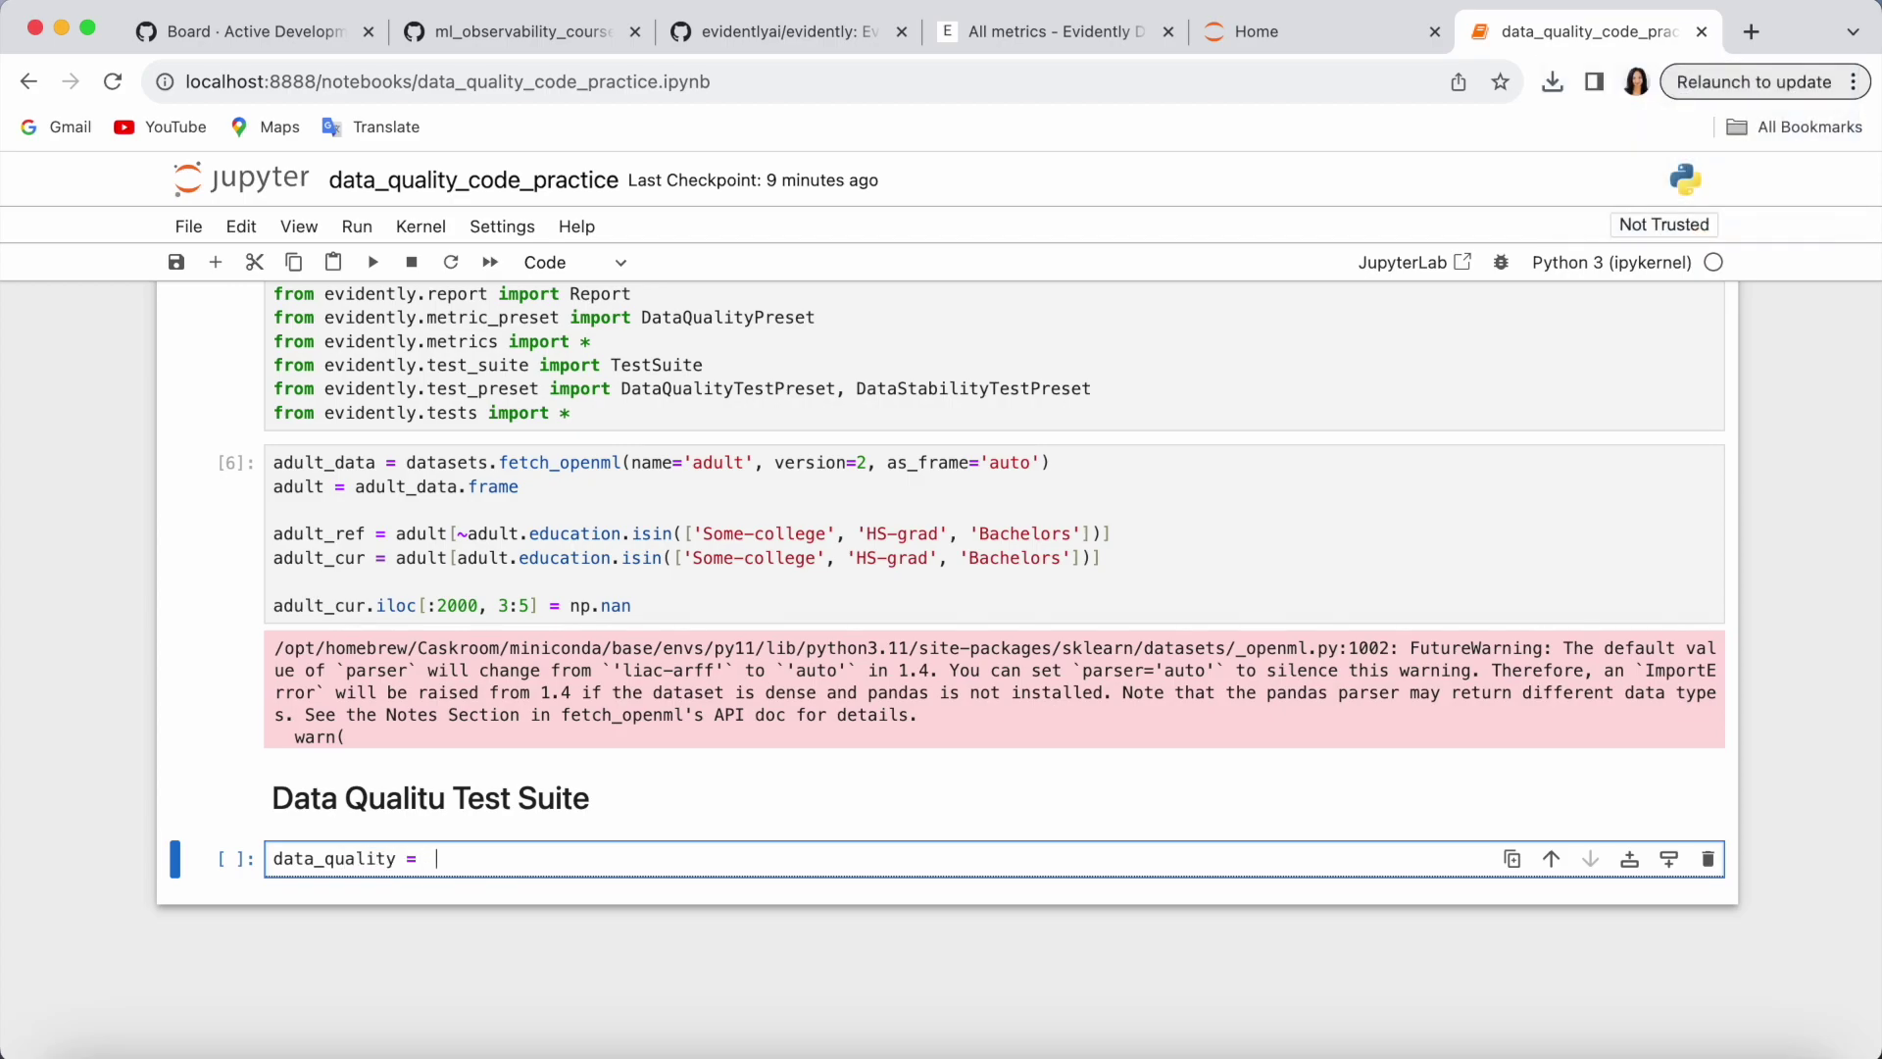
pyautogui.write('Test')
pyautogui.press('Tab')
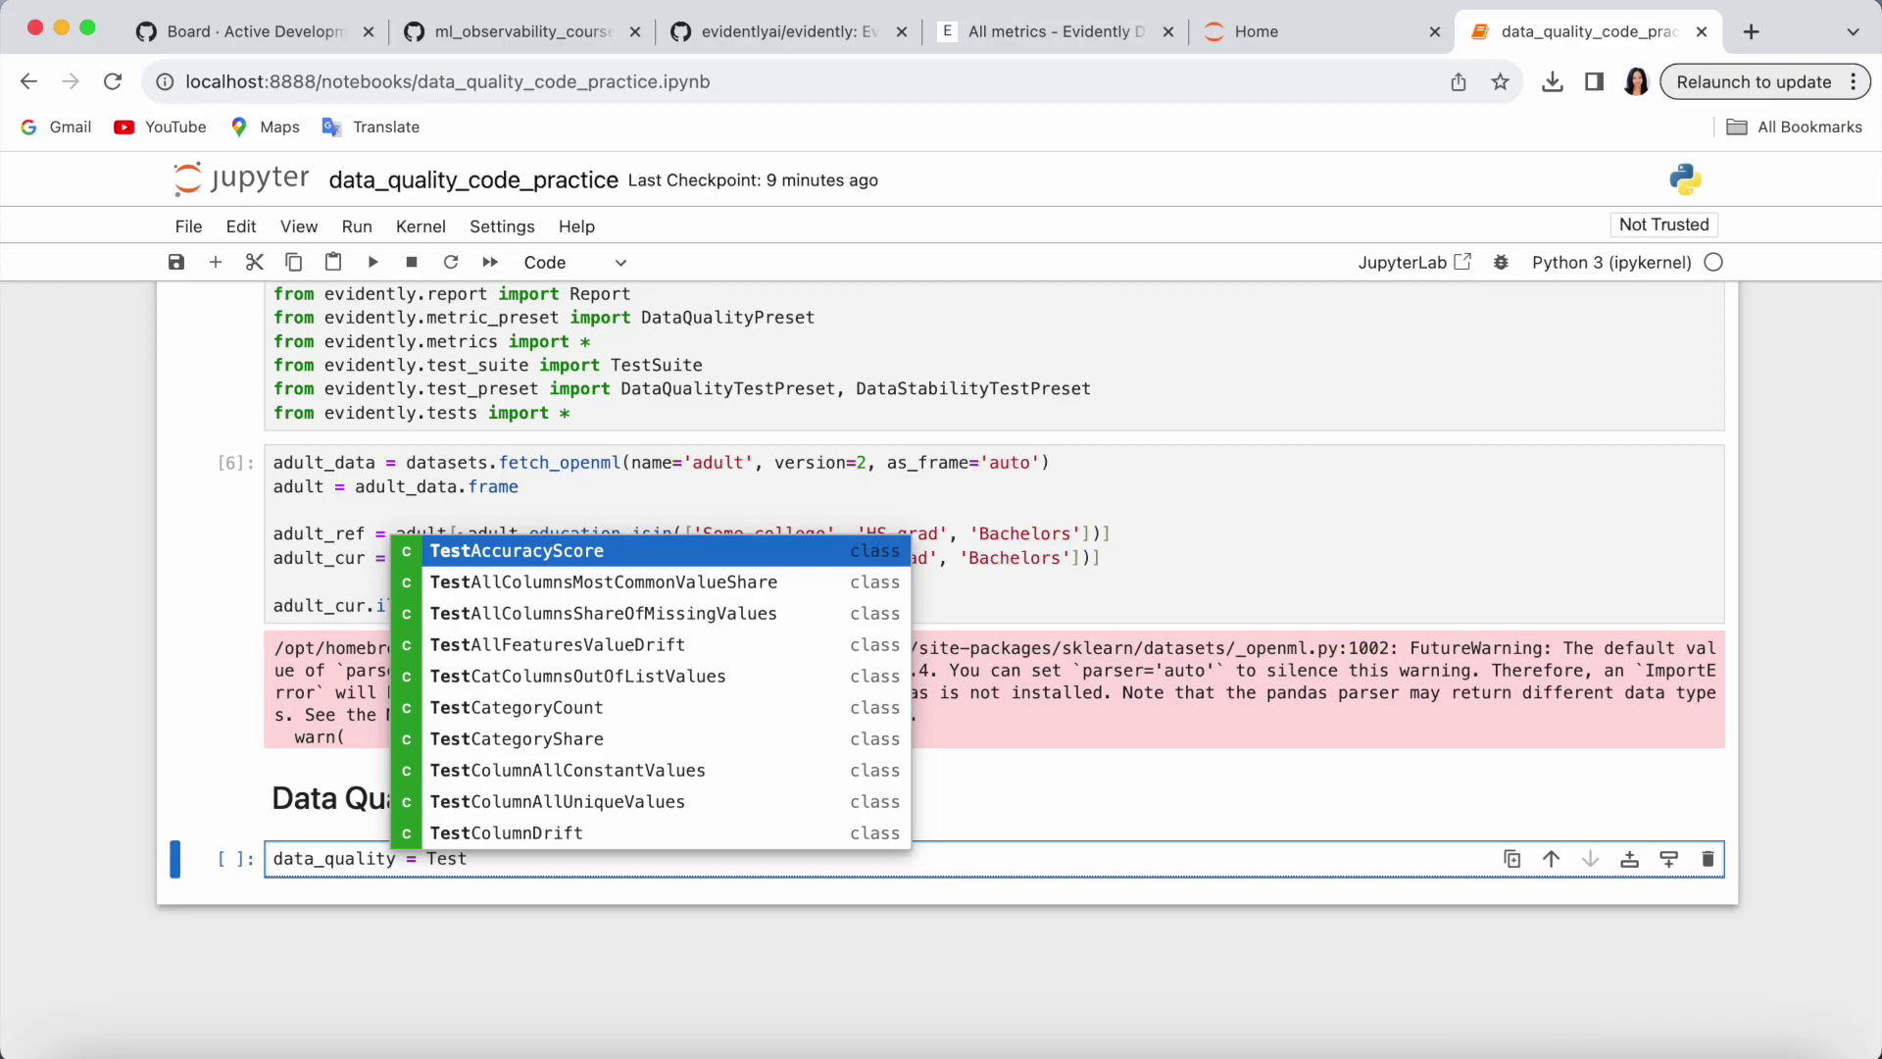
pyautogui.write('S')
pyautogui.press('Down')
pyautogui.press('Down')
pyautogui.press('Down')
pyautogui.press('Return')
pyautogui.write('(')
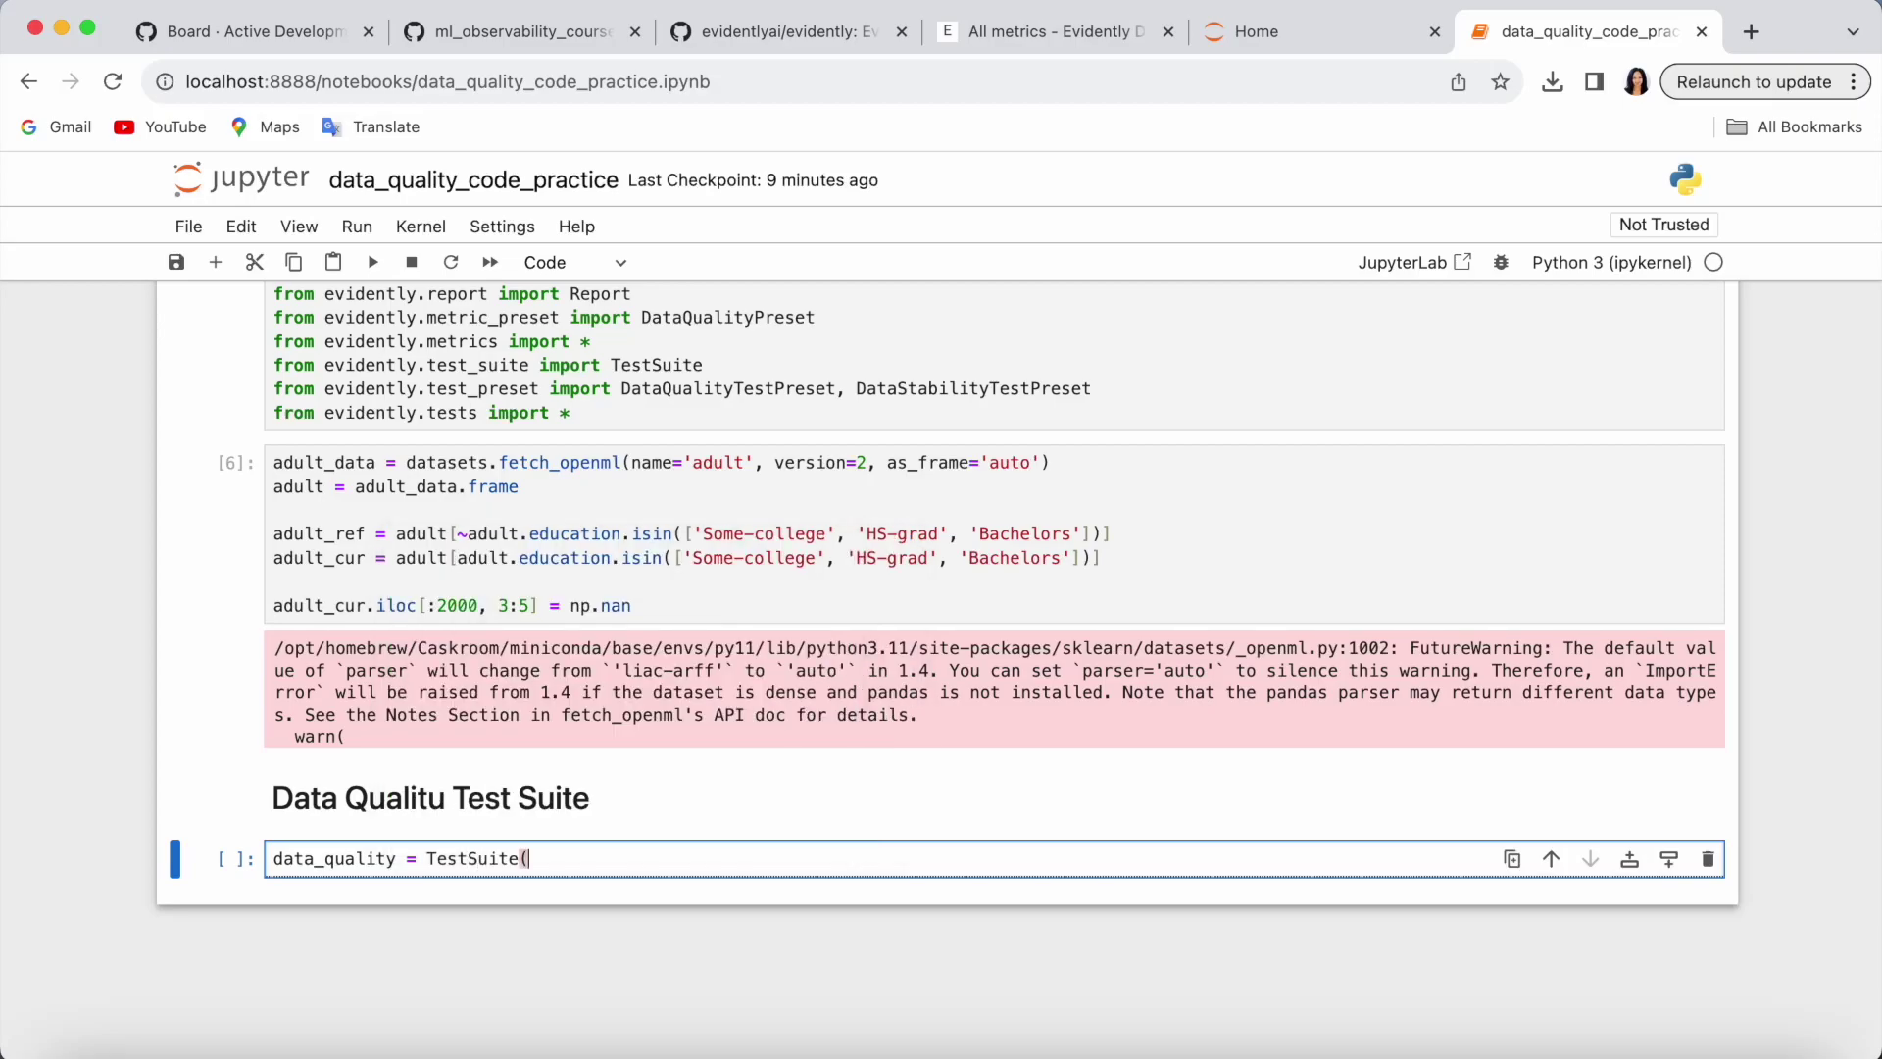
pyautogui.write('t)')
pyautogui.press('Left')
pyautogui.write('tests=')
pyautogui.write('[]')
pyautogui.press('Return')
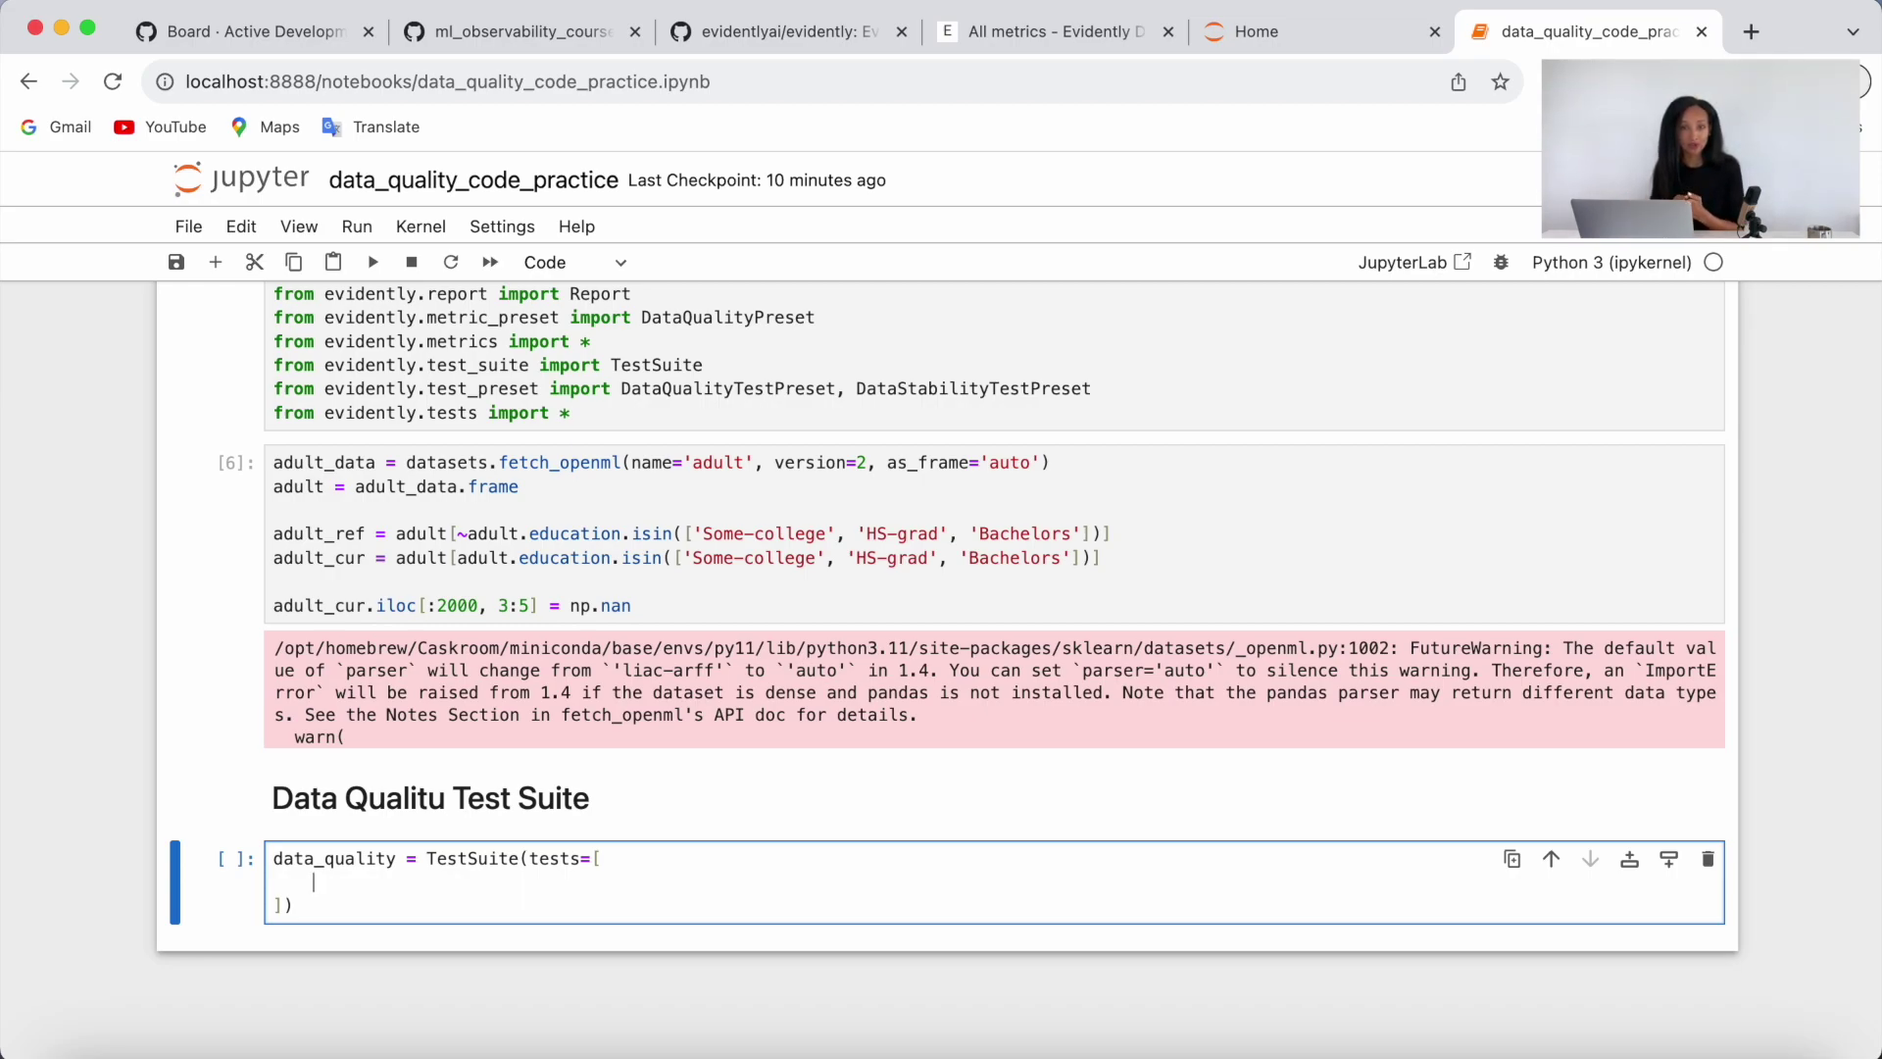
pyautogui.write('Data')
pyautogui.press('Tab')
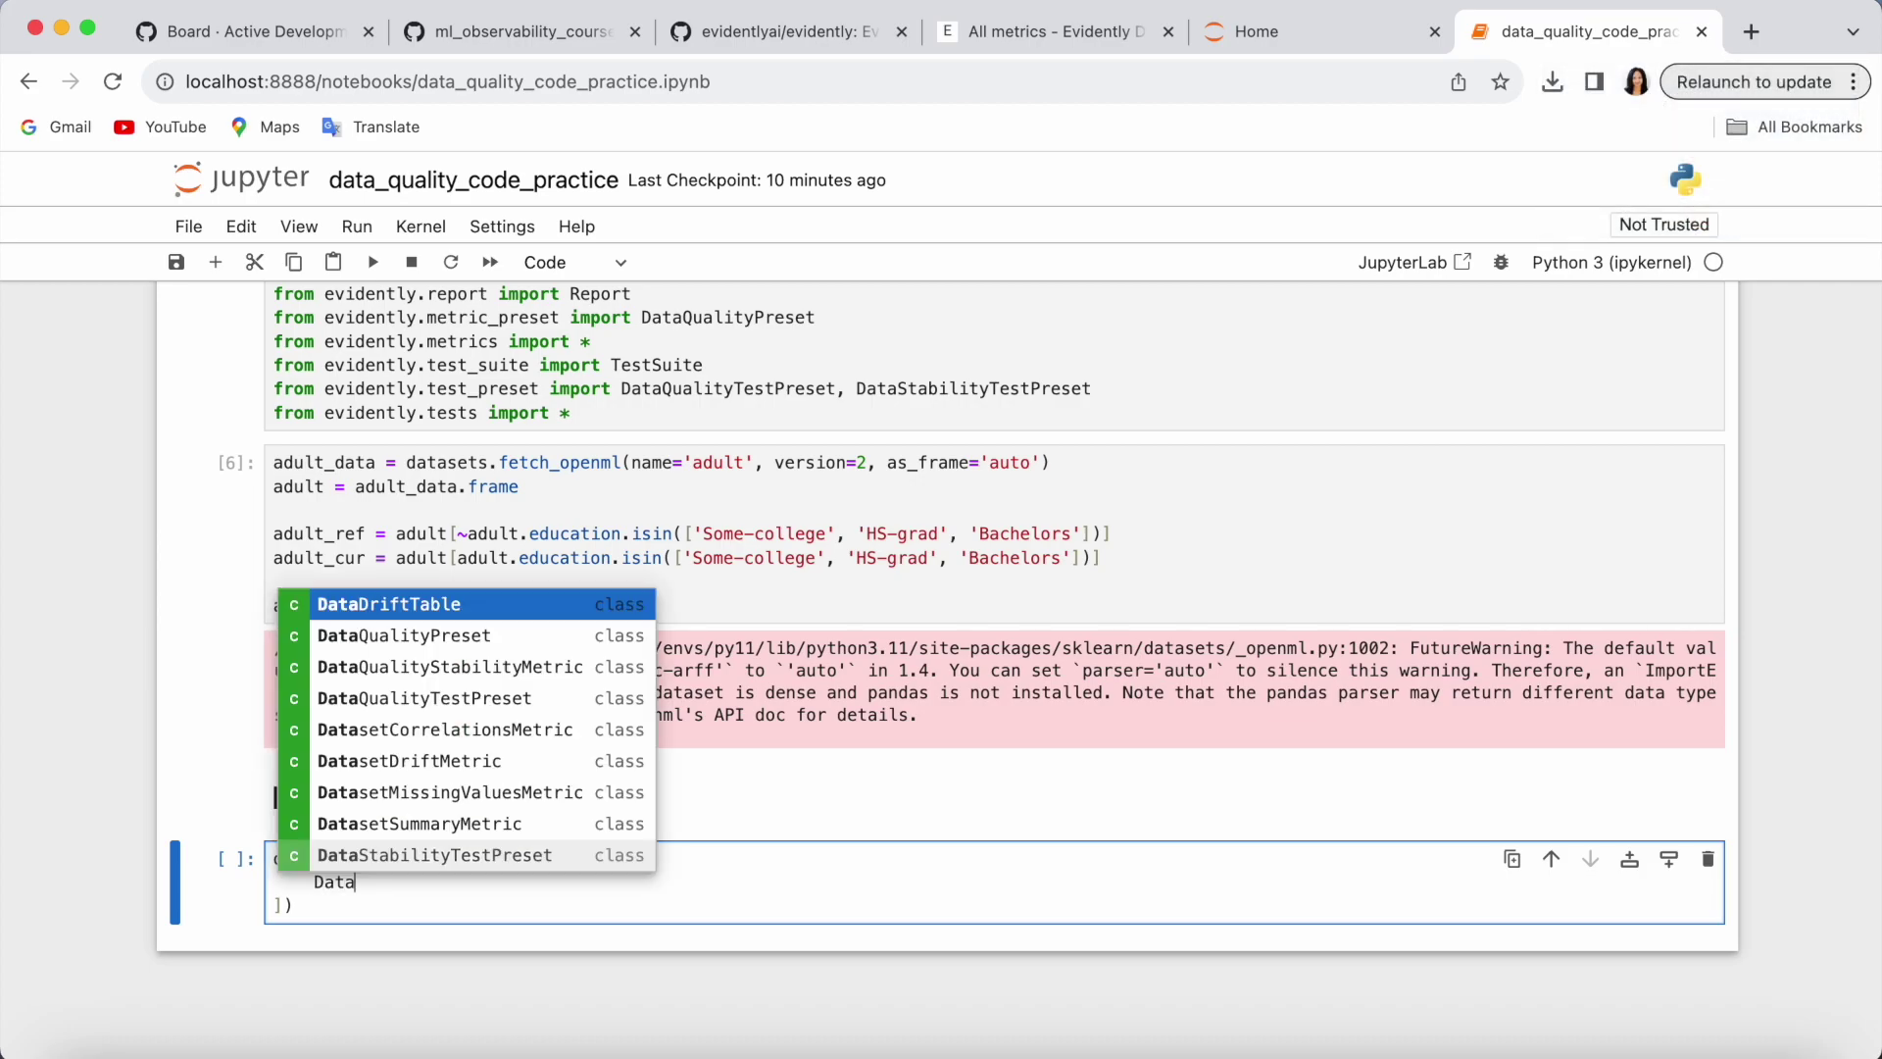
pyautogui.press('Down')
pyautogui.press('Down')
pyautogui.press('Down')
pyautogui.press('Return')
pyautogui.write('()')
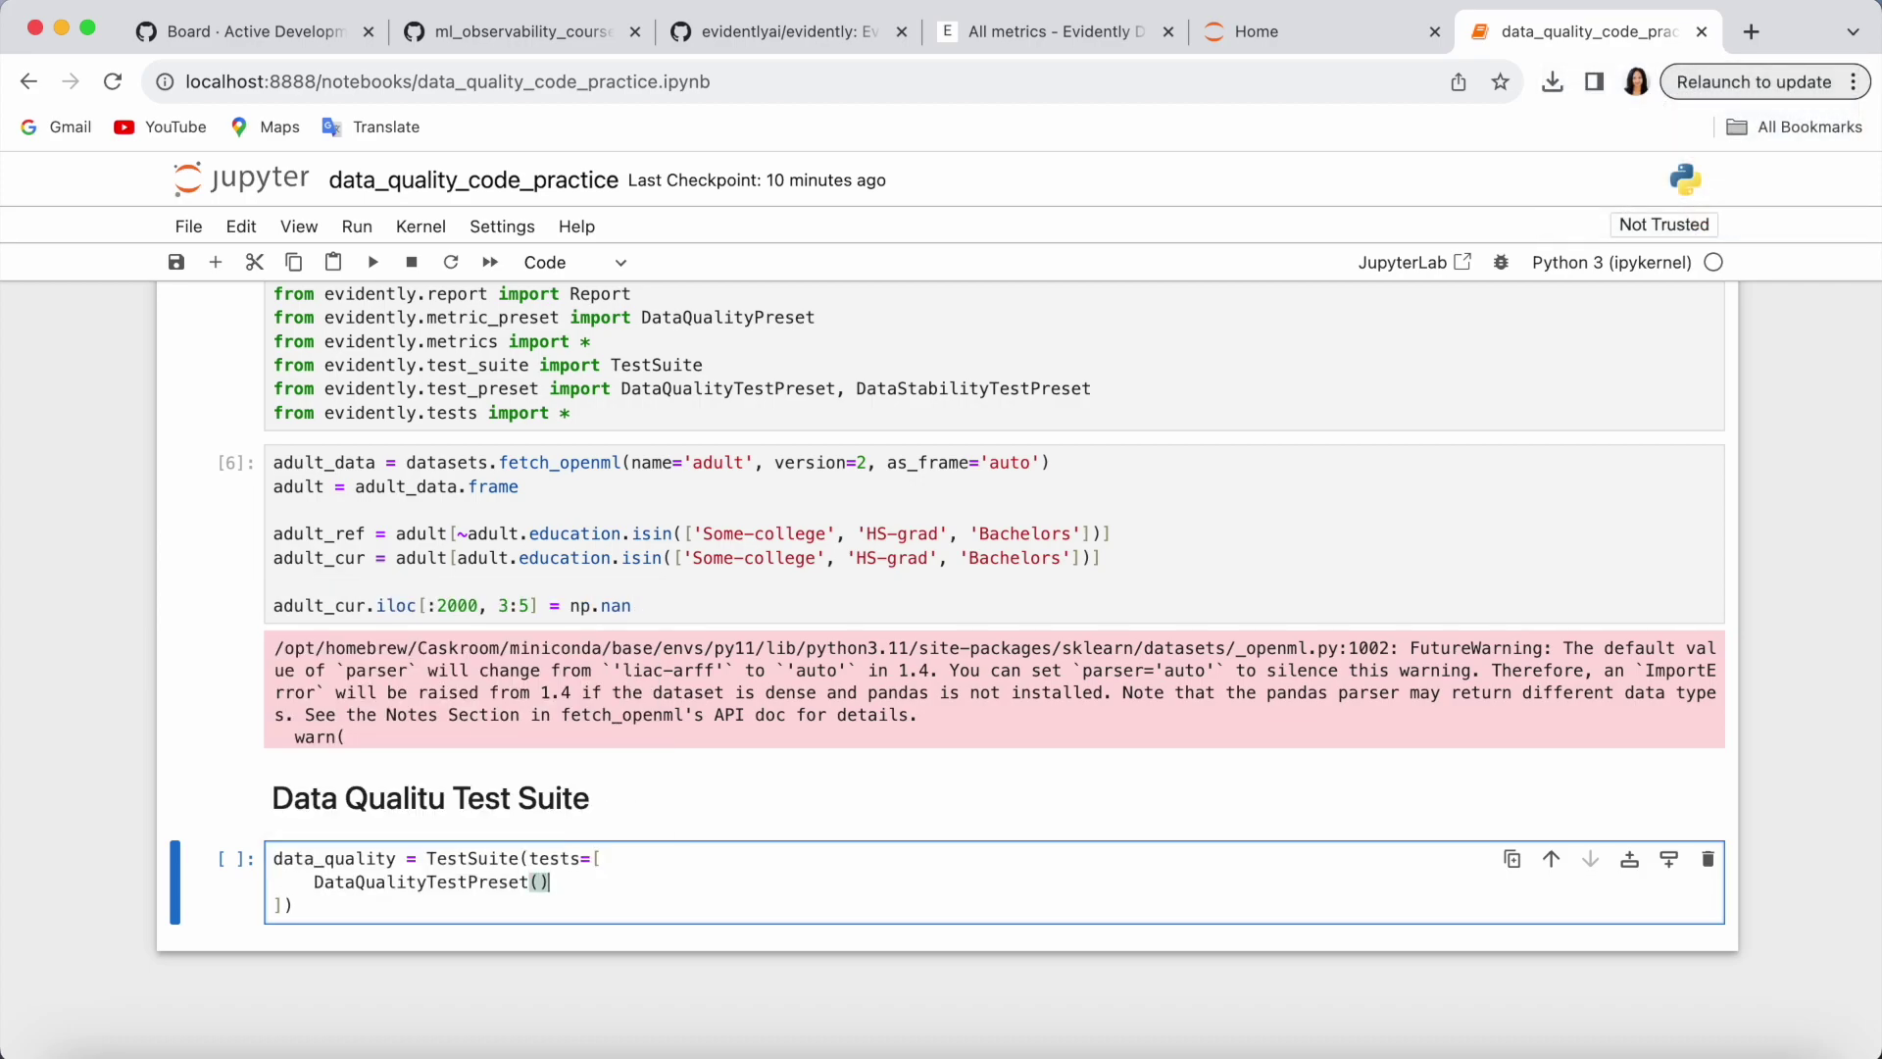
pyautogui.press('Return')
pyautogui.press('Return')
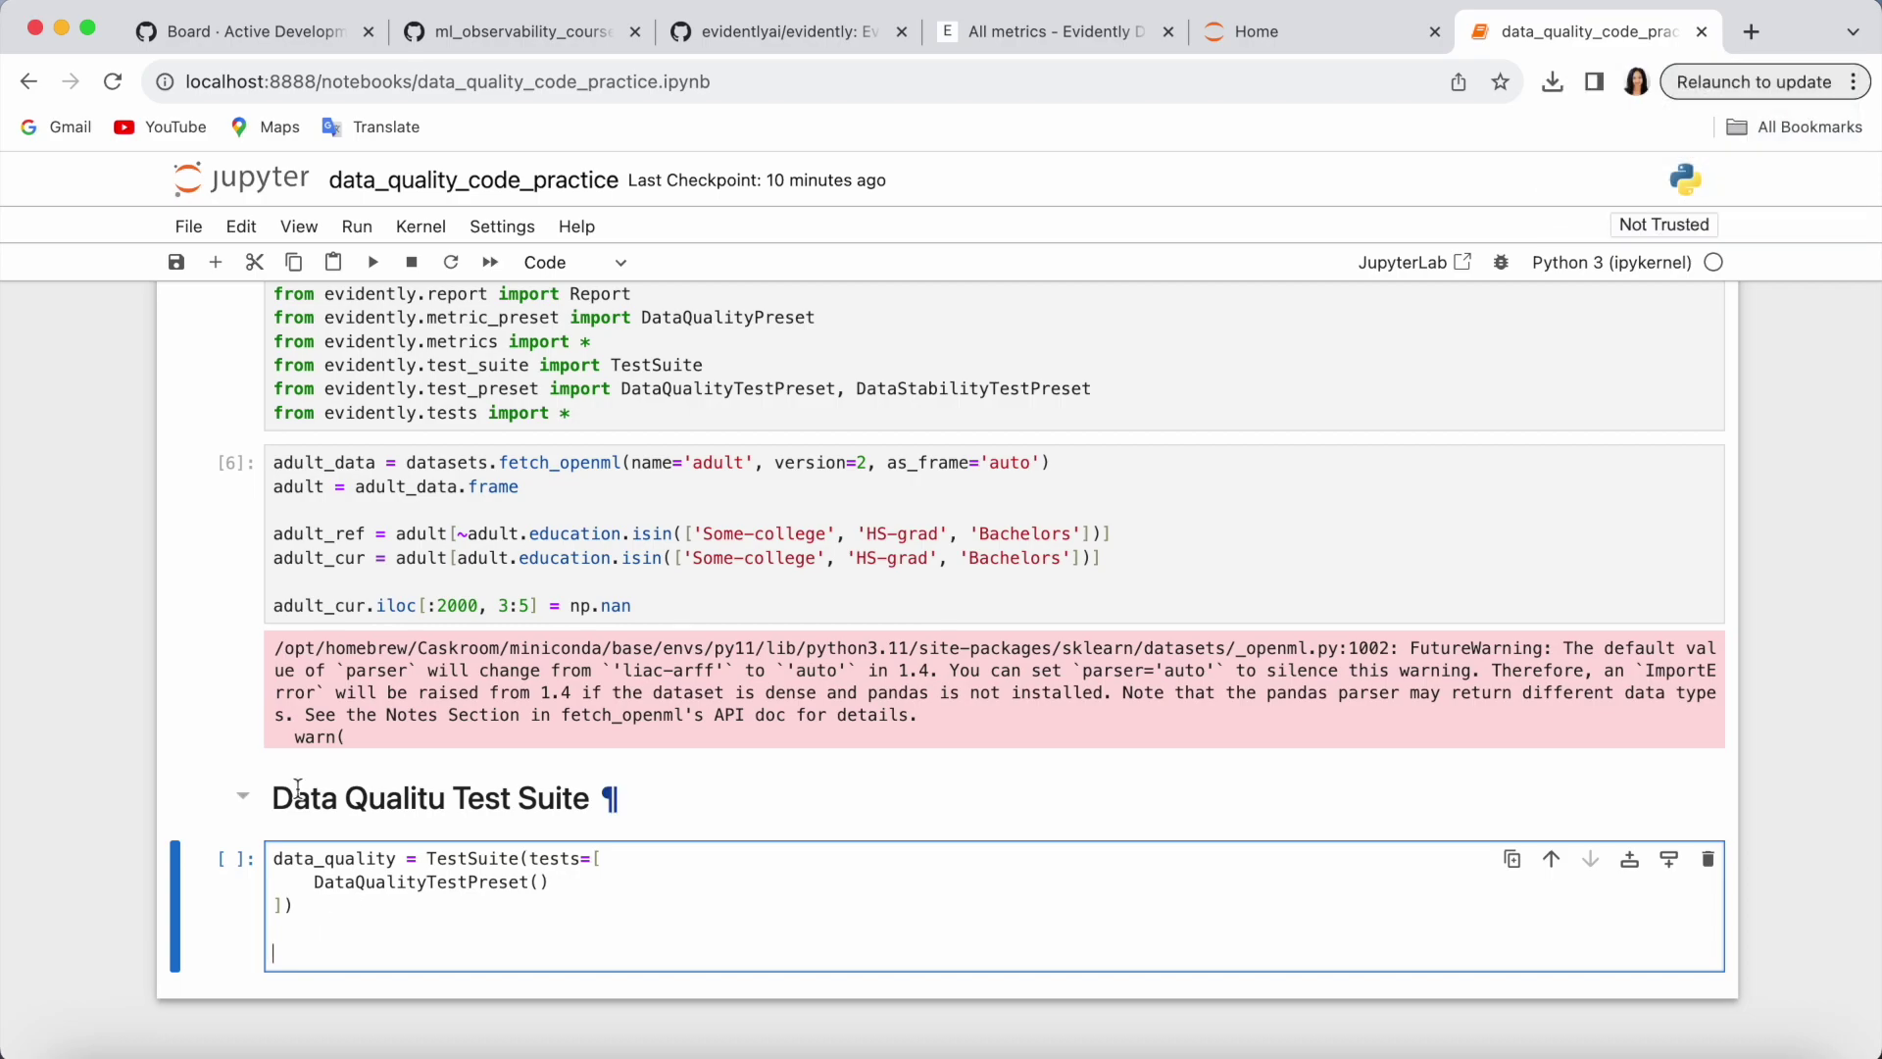
pyautogui.write('data_quality.run()')
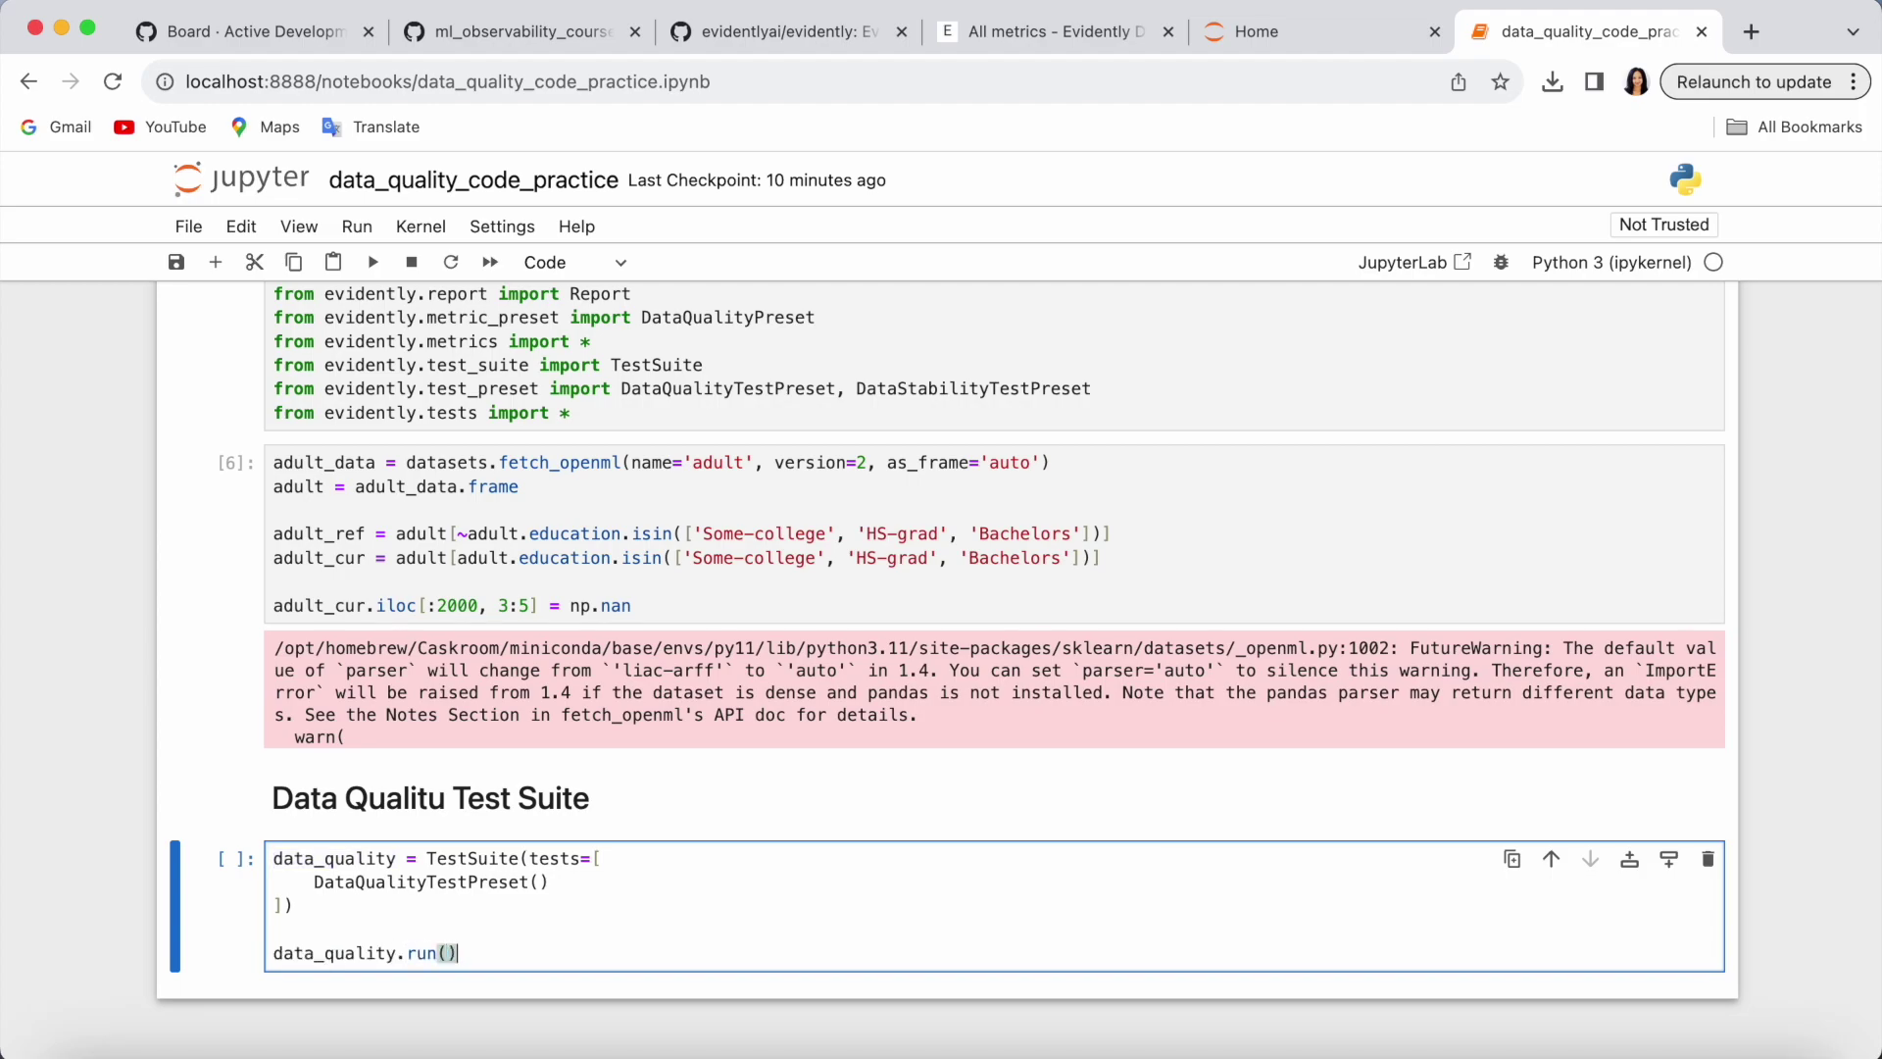
pyautogui.write('re')
# - Add data_quality.run(reference_data=adult_ref, current_data=adult_cur) and data_quality.show(mode='inline')
pyautogui.press('Tab')
pyautogui.press('Return')
pyautogui.write('adu')
pyautogui.press('Tab')
pyautogui.press('Down')
pyautogui.press('Down')
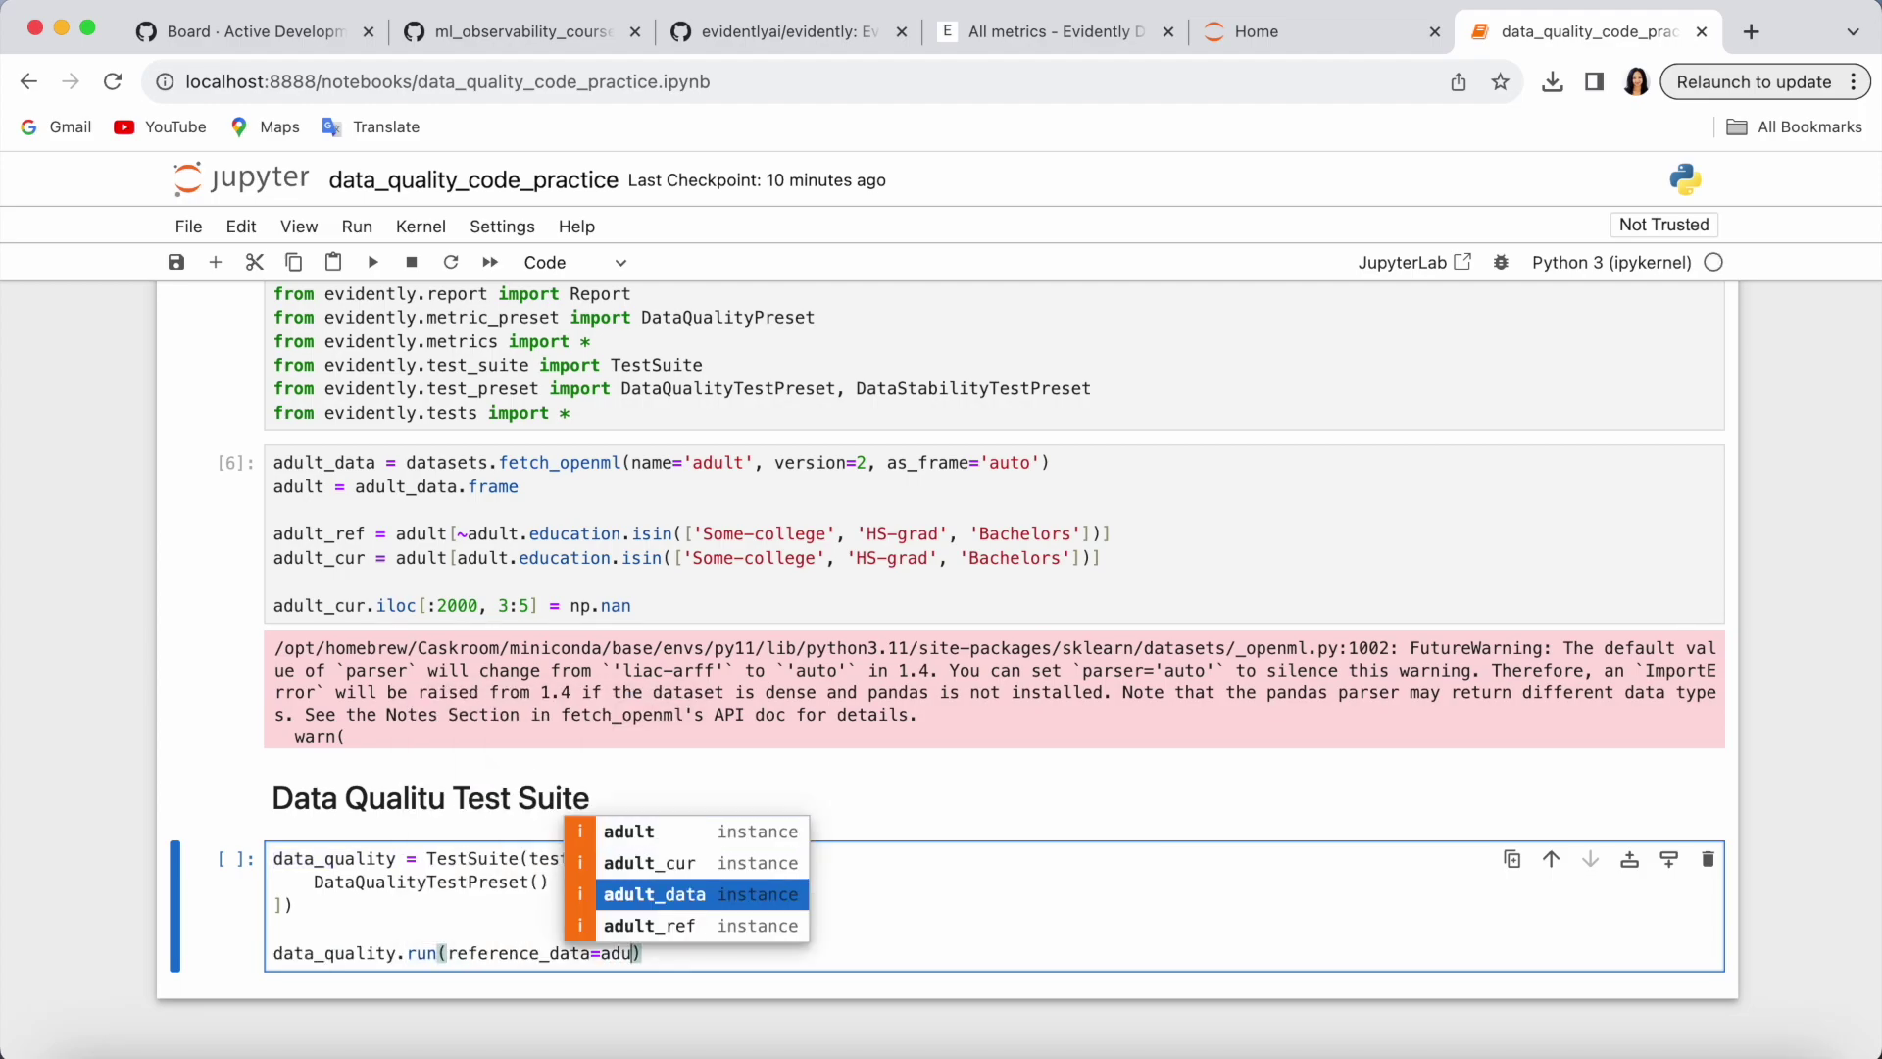
pyautogui.write('lt_')
pyautogui.press('Tab')
pyautogui.press('Return')
pyautogui.write(', c')
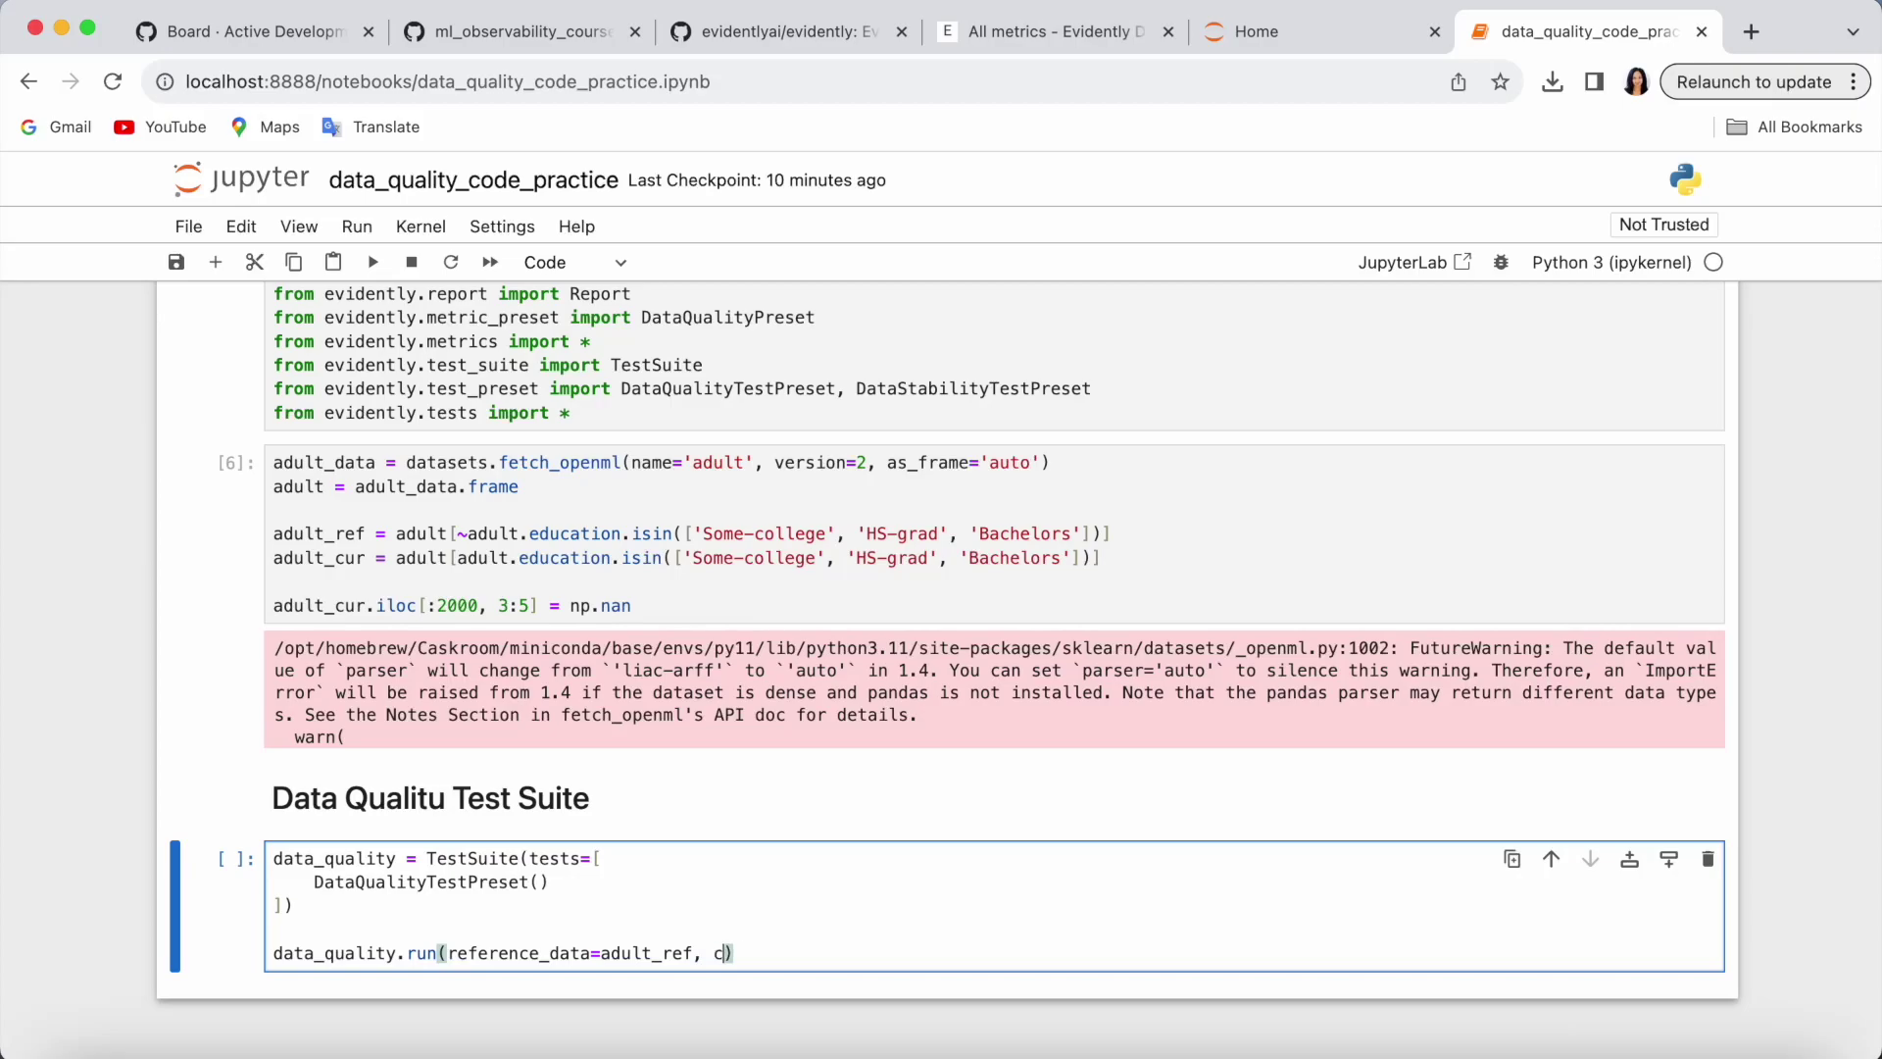
pyautogui.press('Tab')
pyautogui.press('Return')
pyautogui.write('data=')
pyautogui.press('Tab')
pyautogui.press('Escape')
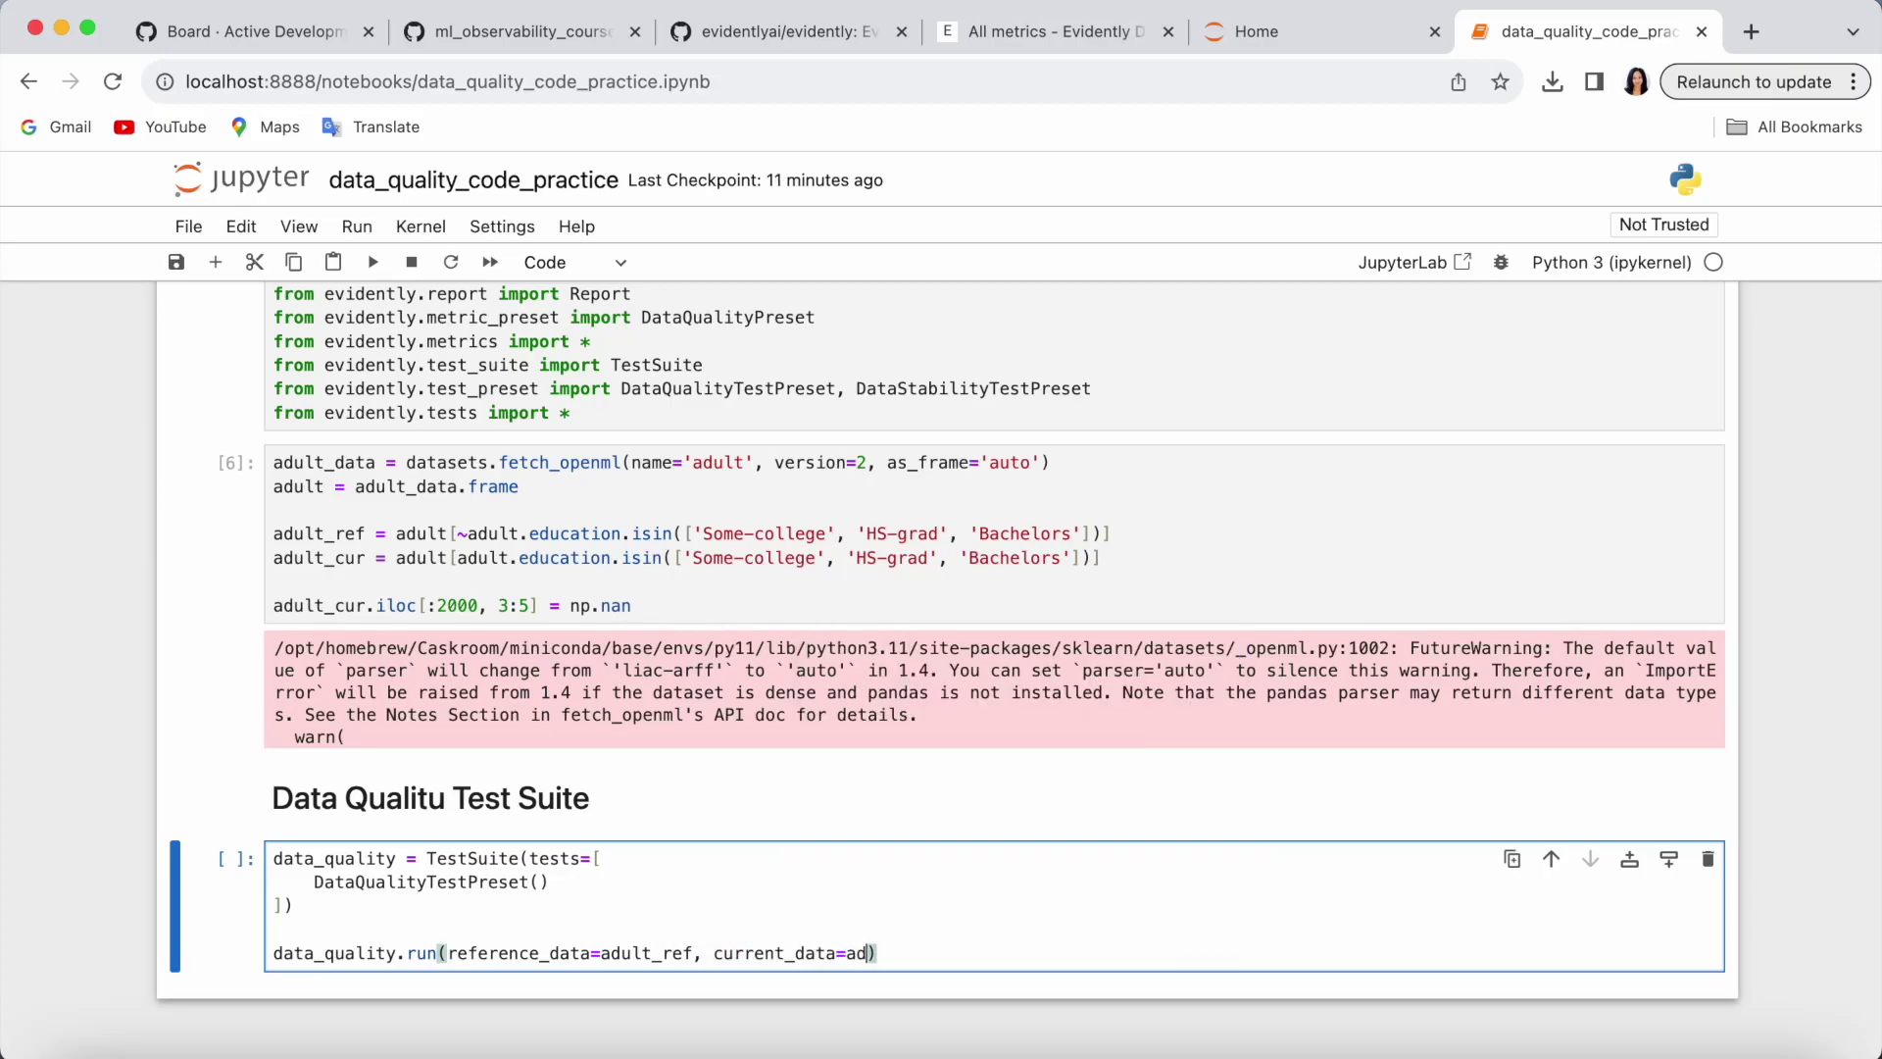
pyautogui.write('adu')
pyautogui.press('Tab')
pyautogui.press('Down')
pyautogui.press('Down')
pyautogui.press('Return')
pyautogui.press('End')
pyautogui.press('Return')
pyautogui.write('dat')
pyautogui.press('Down')
pyautogui.press('Down')
pyautogui.press('Return')
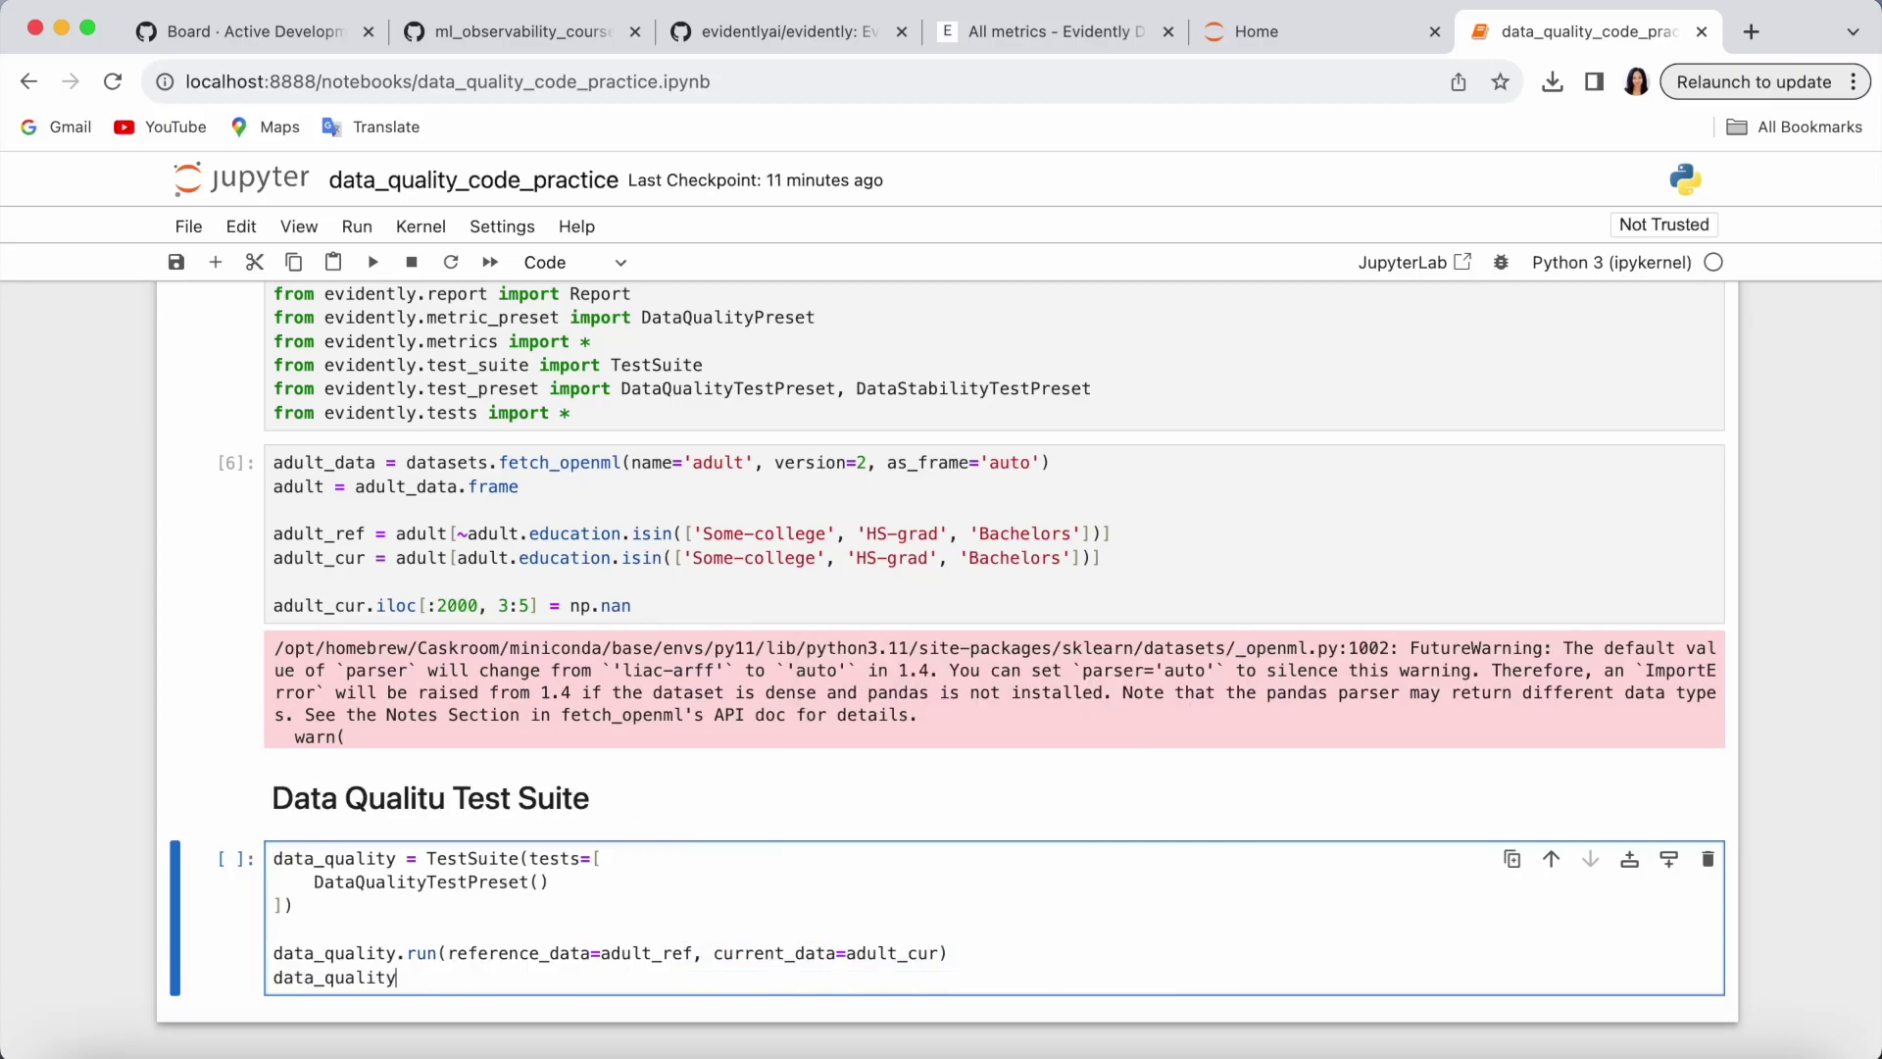
pyautogui.write('.show(mode')
pyautogui.write("='inline'")
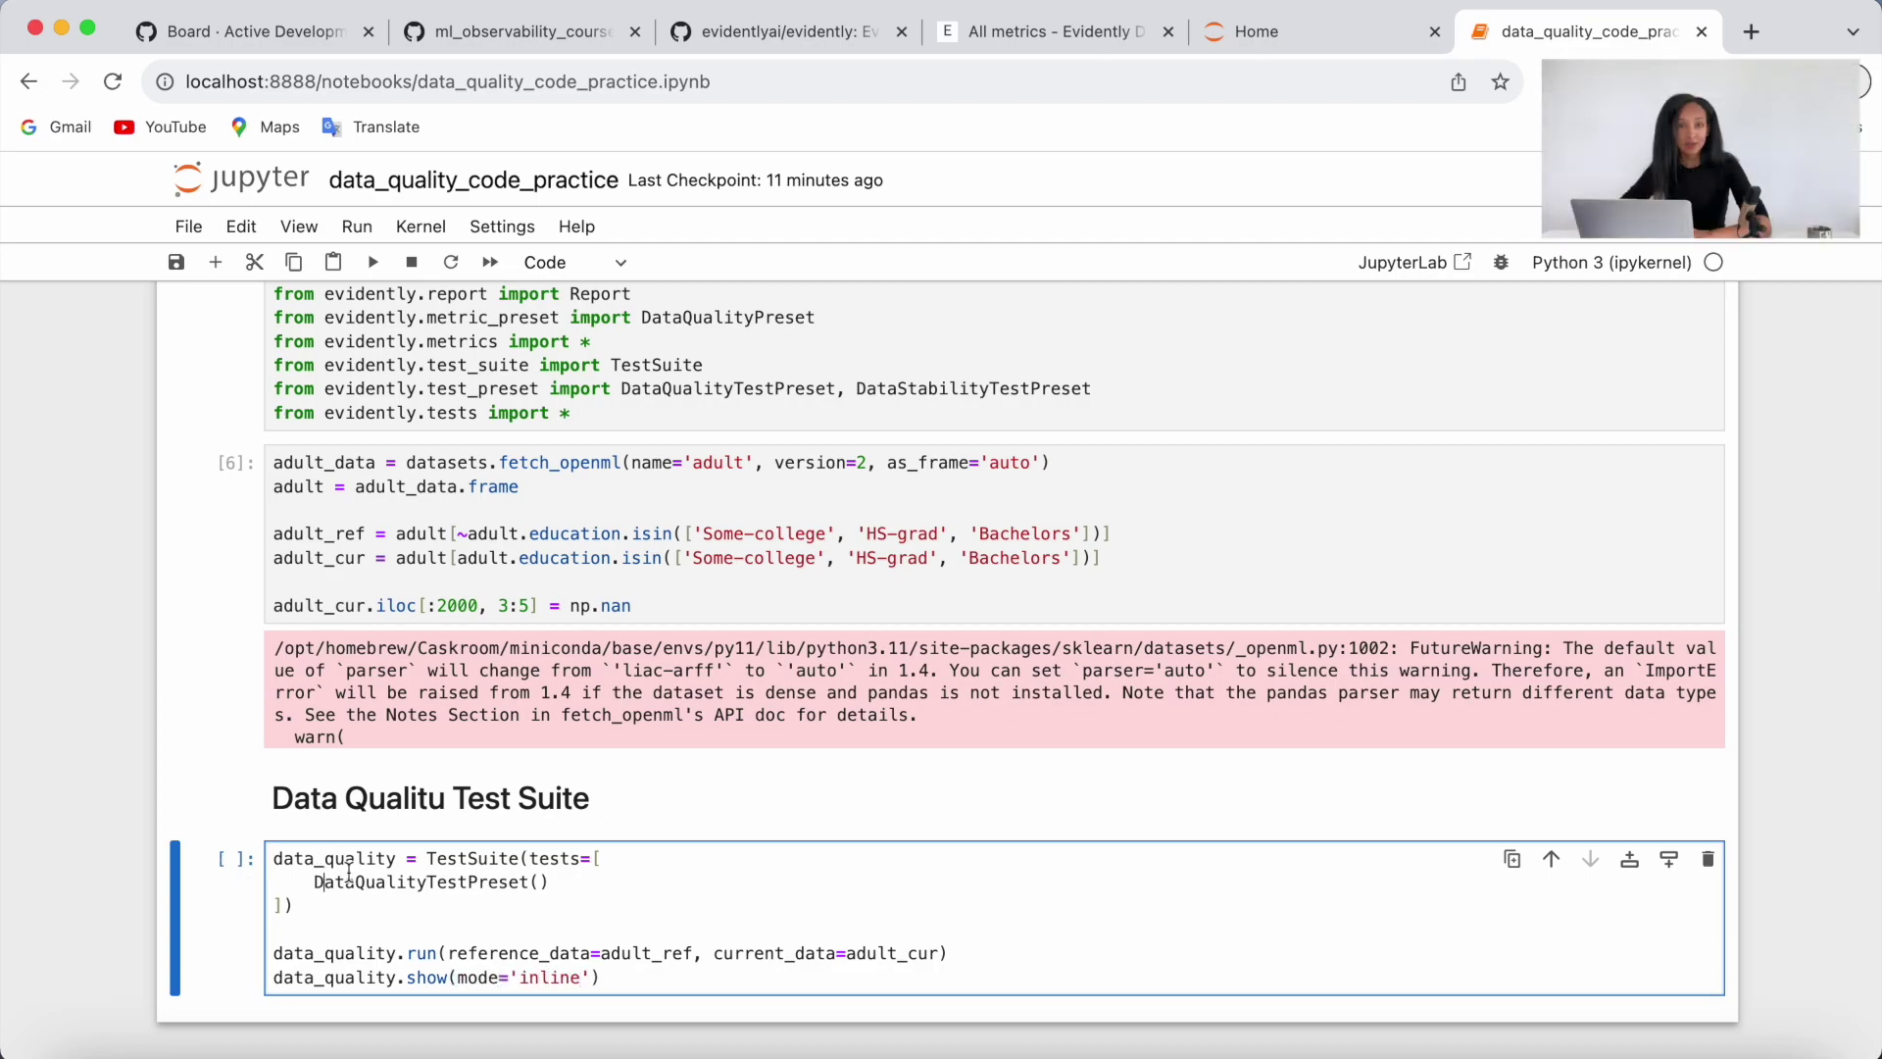
pyautogui.moveTo(376, 801)
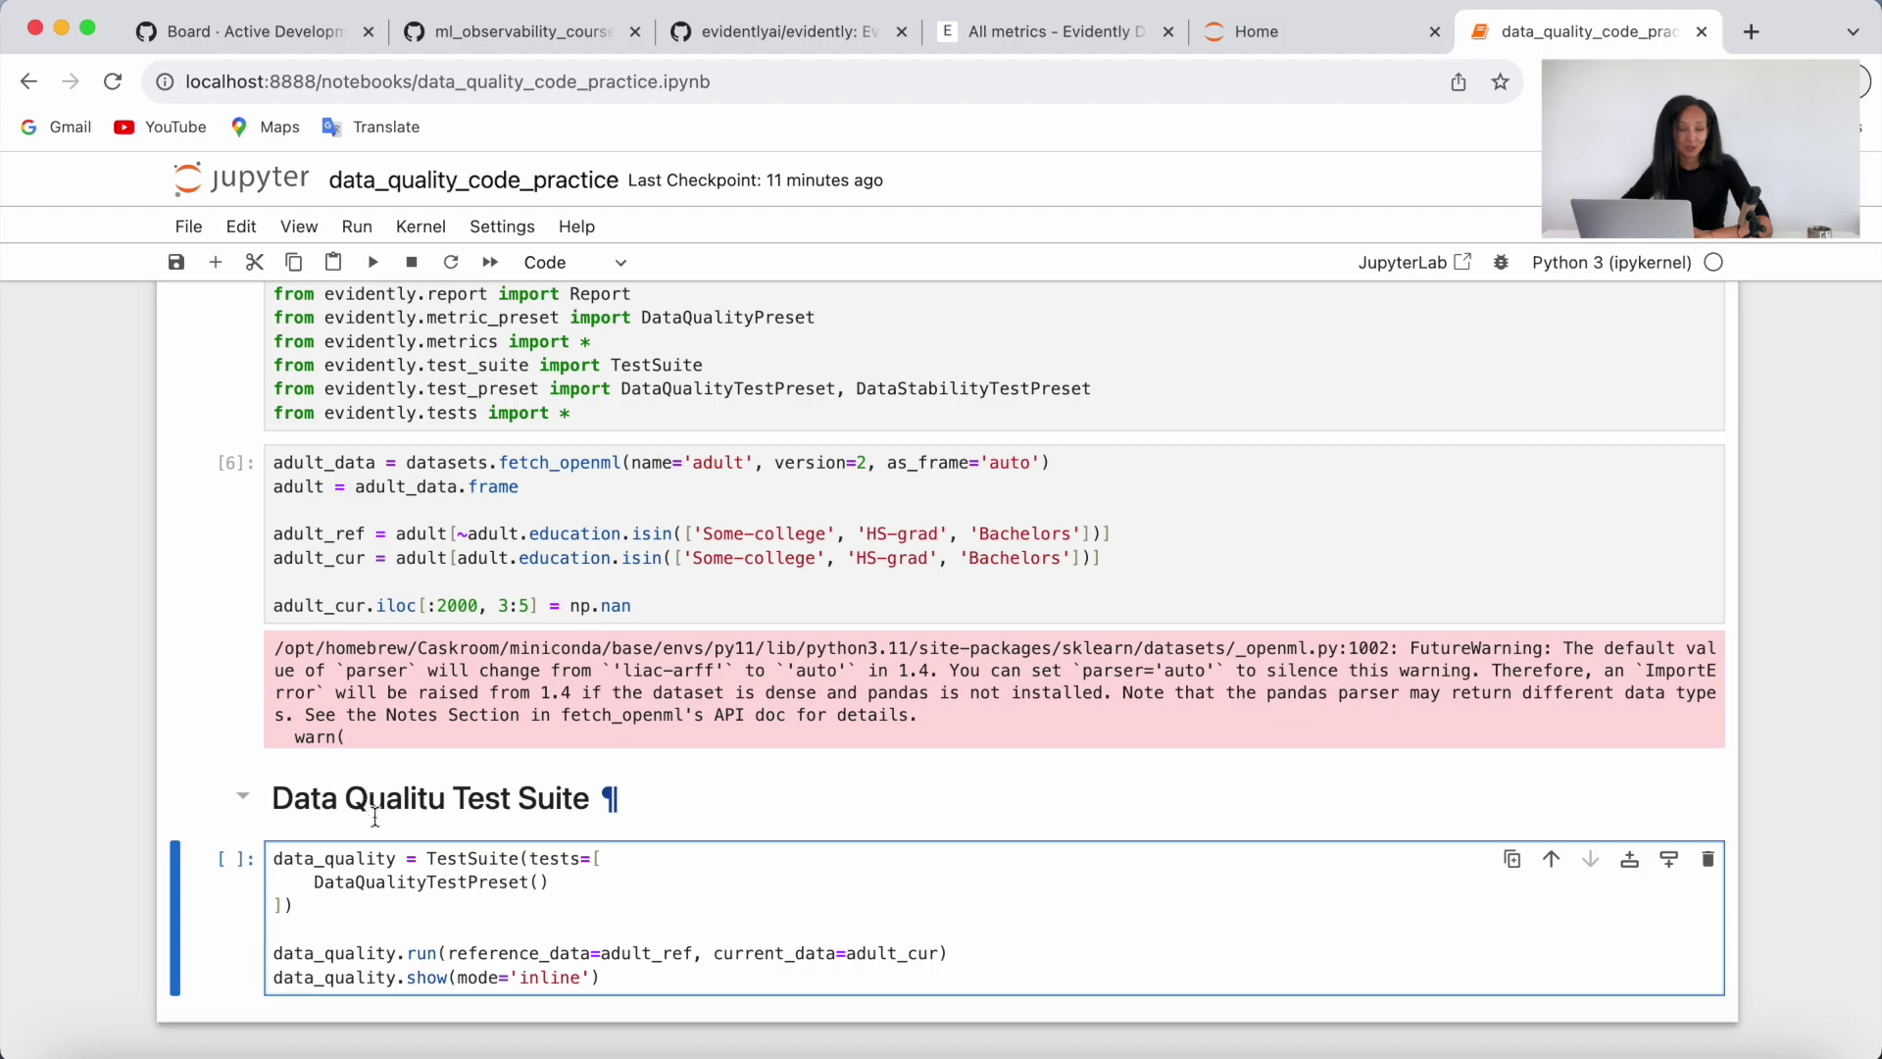
pyautogui.press('Escape')
# - Run the test suite cell and group its 34 results by test status
pyautogui.click(373, 262)
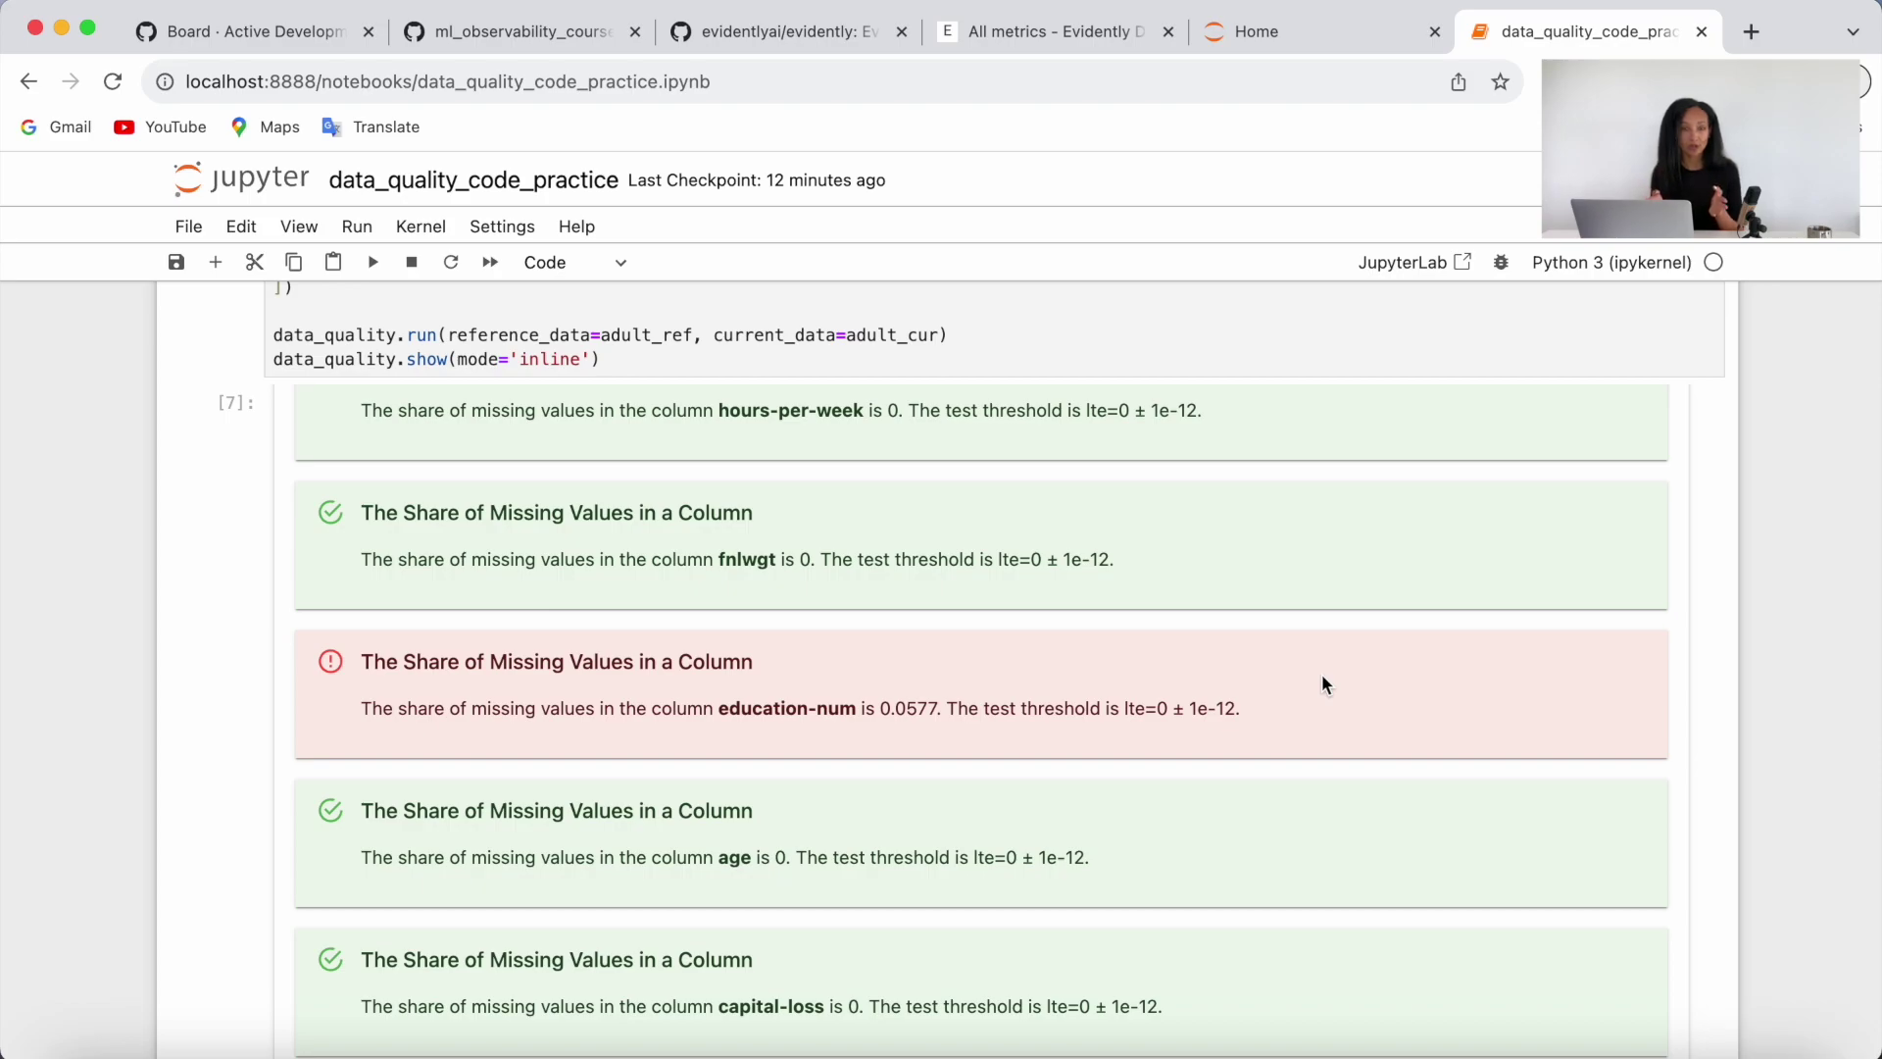
pyautogui.scroll(5, 1322, 675)
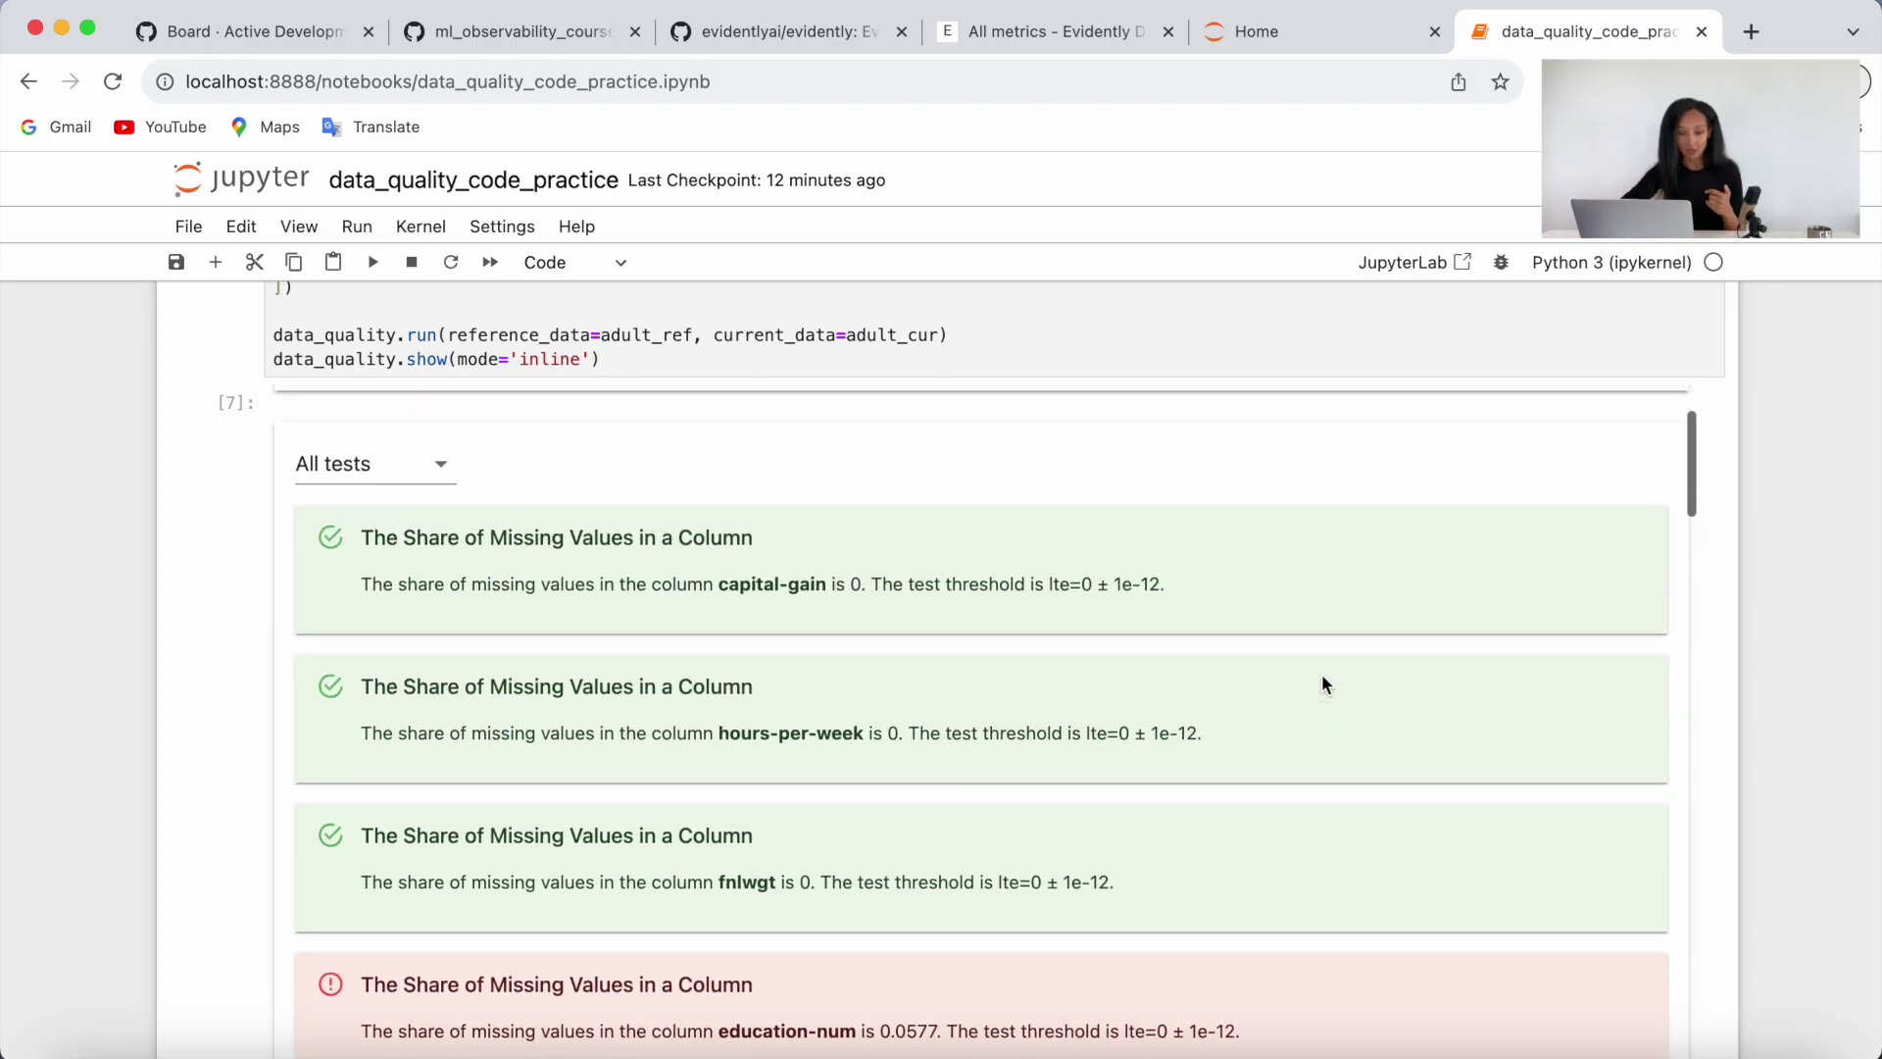
pyautogui.scroll(-2, 1323, 674)
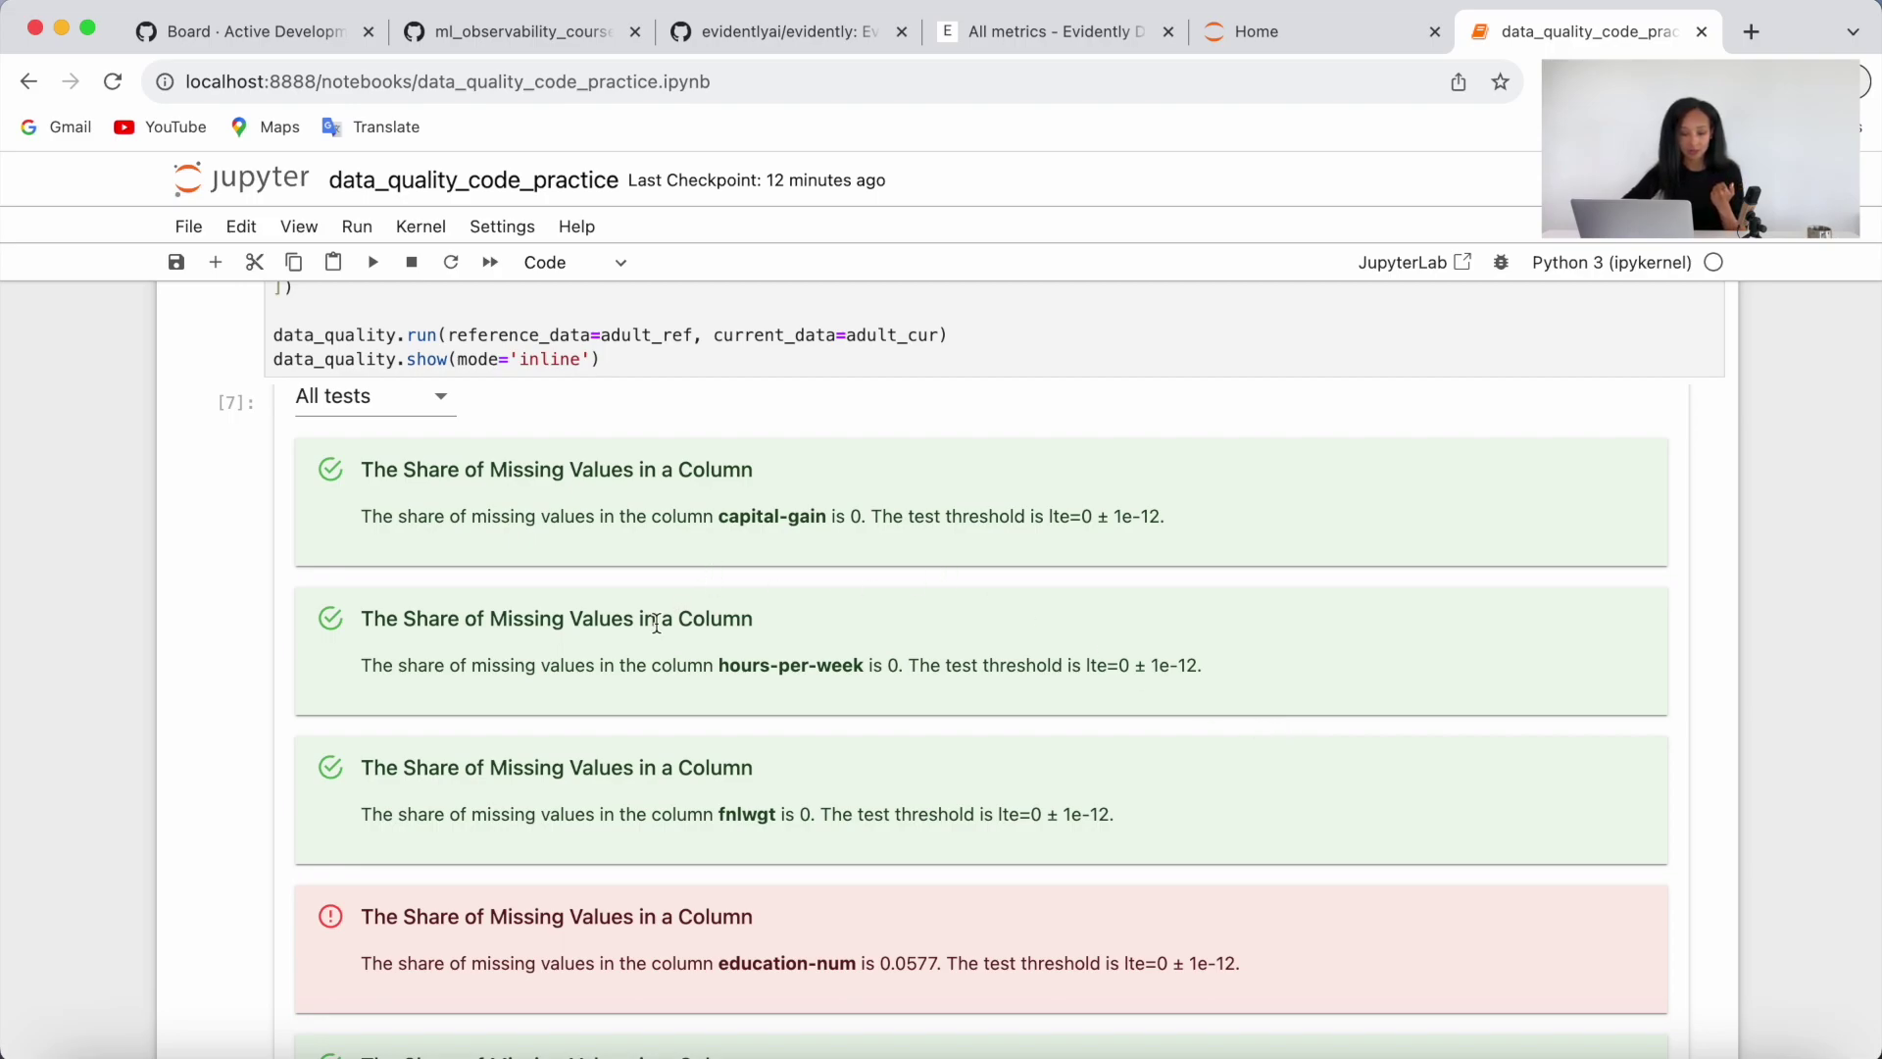
pyautogui.scroll(-2, 654, 646)
pyautogui.scroll(-2, 655, 645)
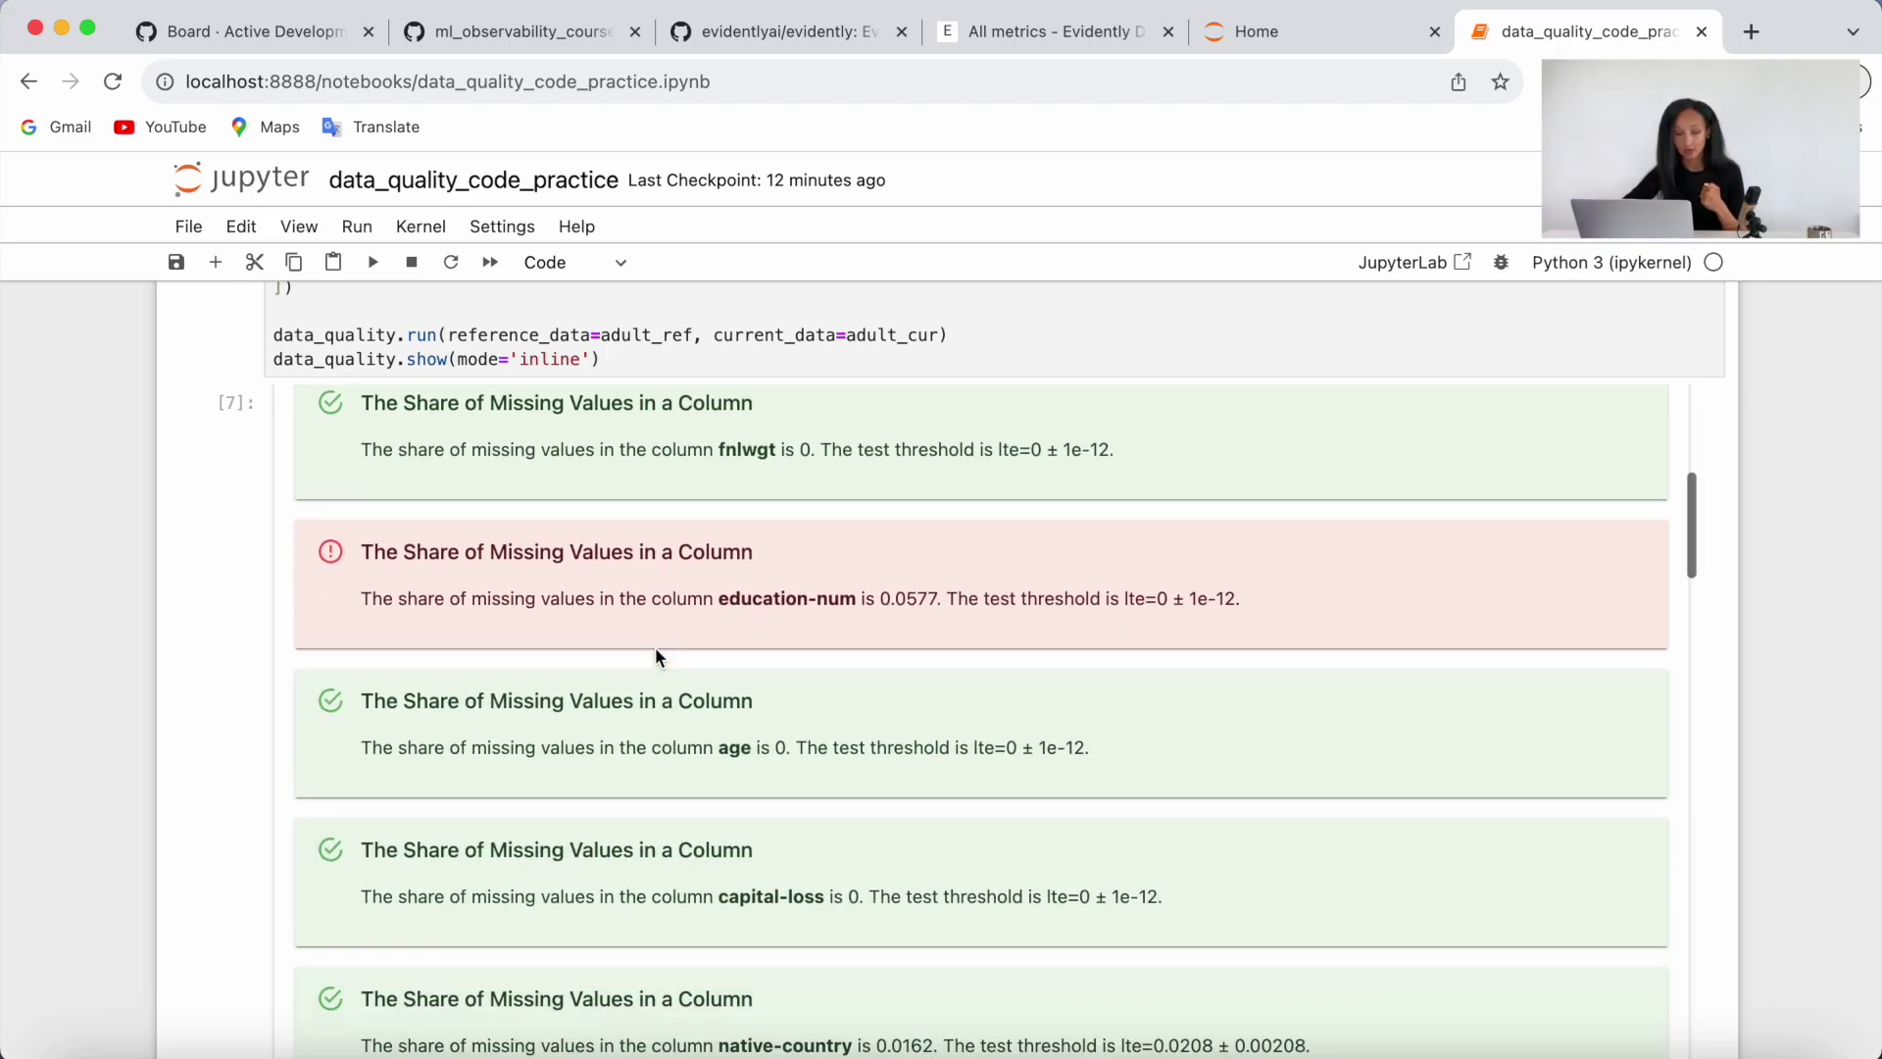
pyautogui.scroll(-1, 655, 646)
pyautogui.scroll(-1, 654, 647)
pyautogui.scroll(3, 655, 647)
pyautogui.scroll(3, 655, 648)
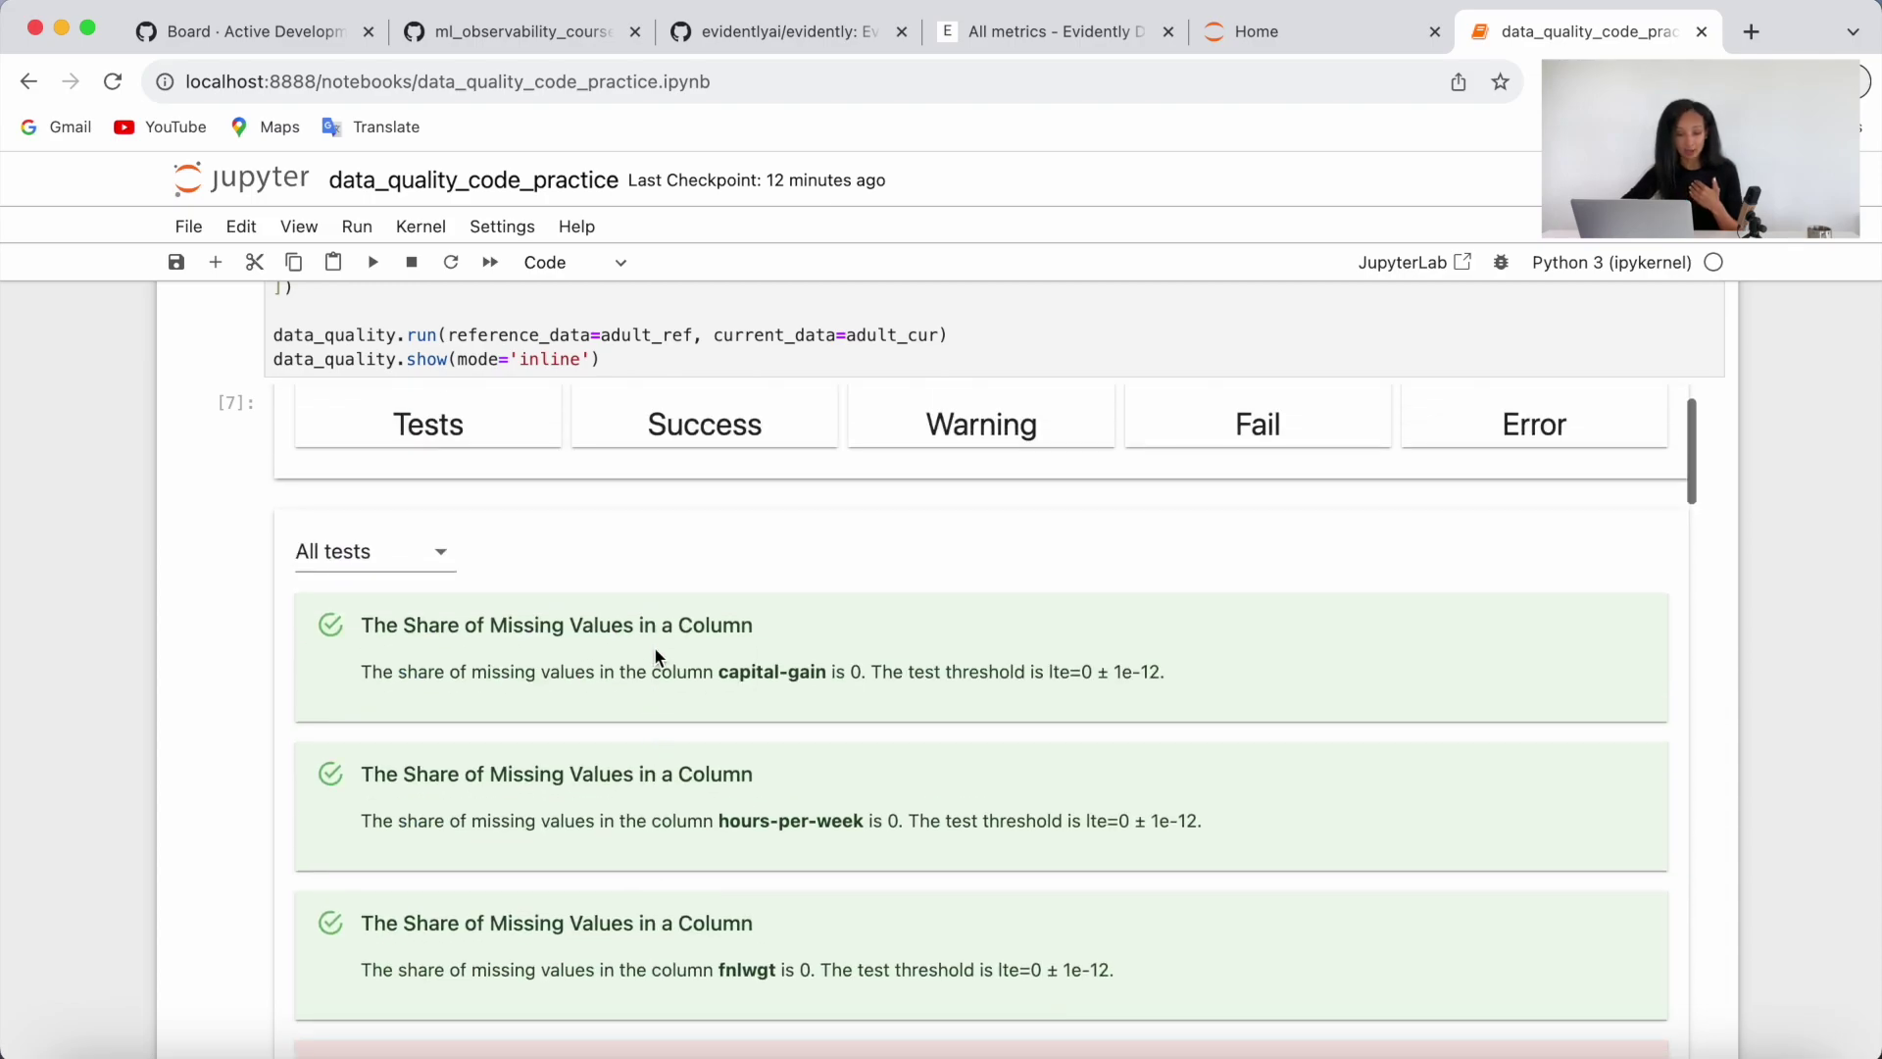
pyautogui.click(440, 551)
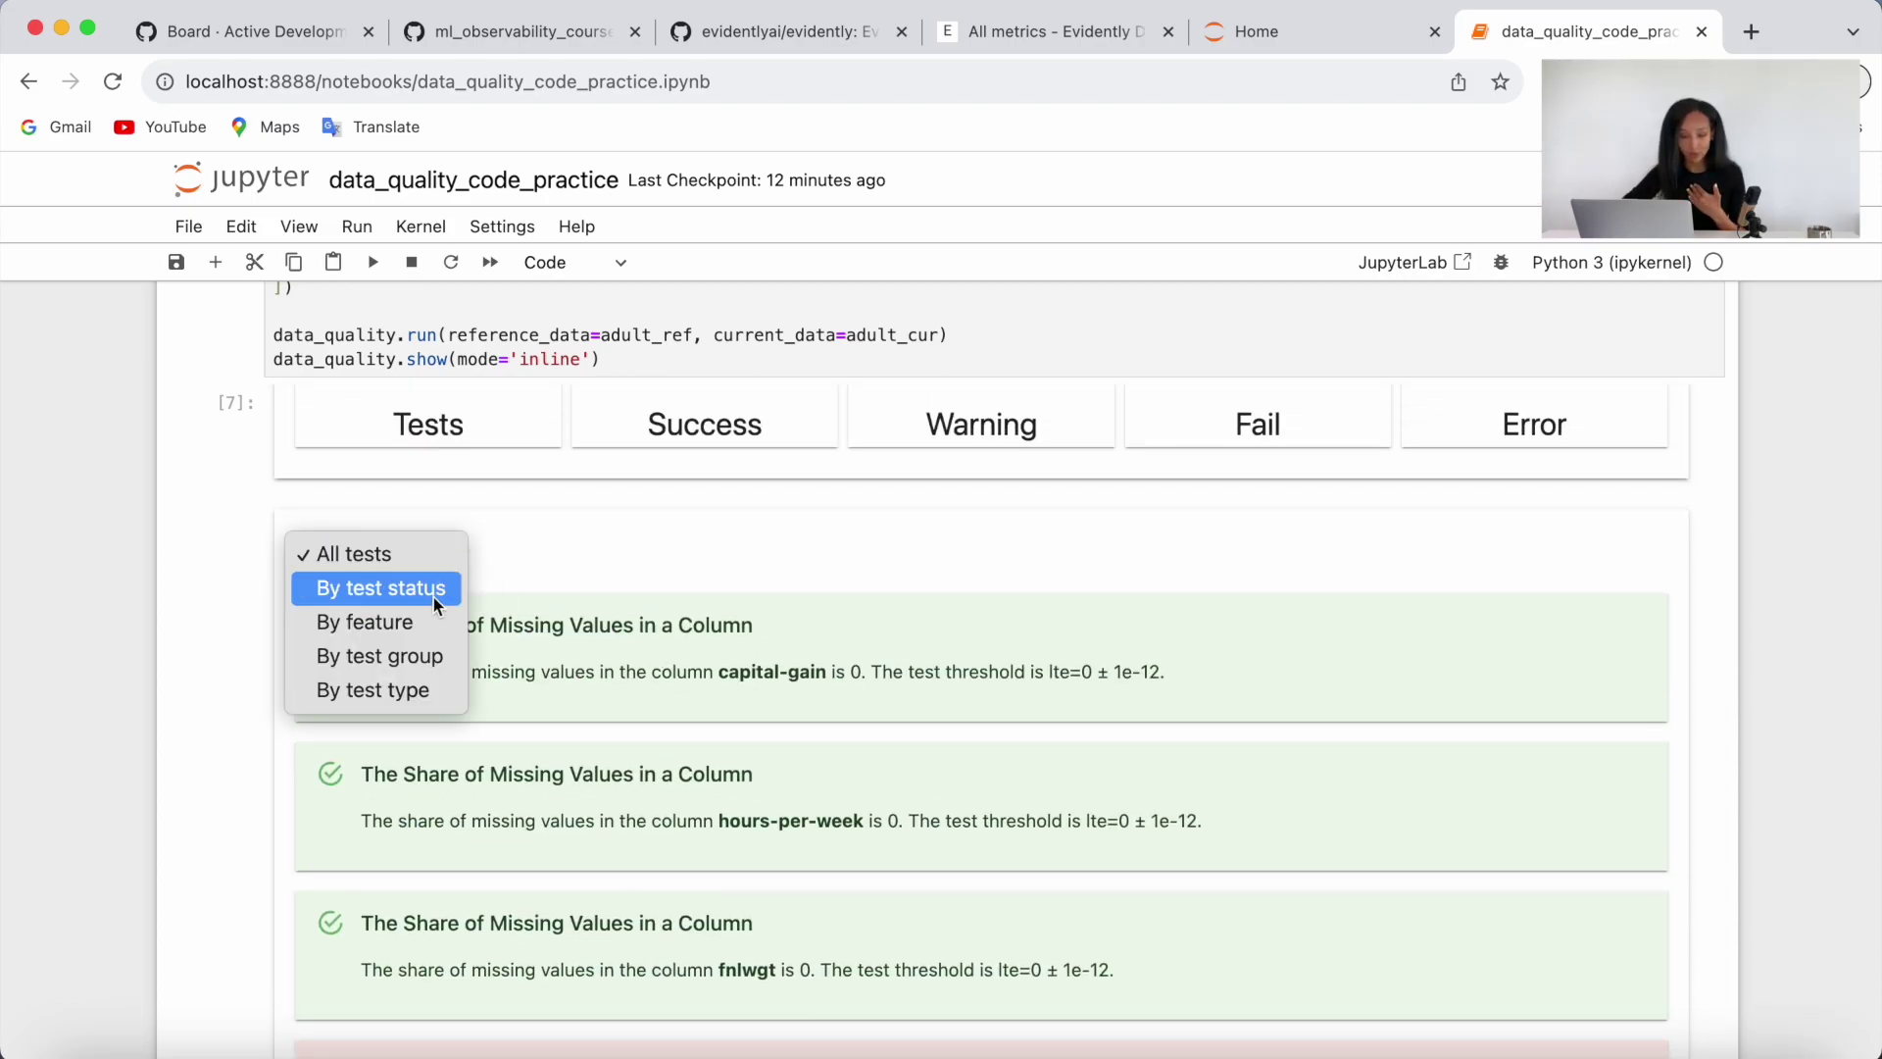
pyautogui.click(430, 590)
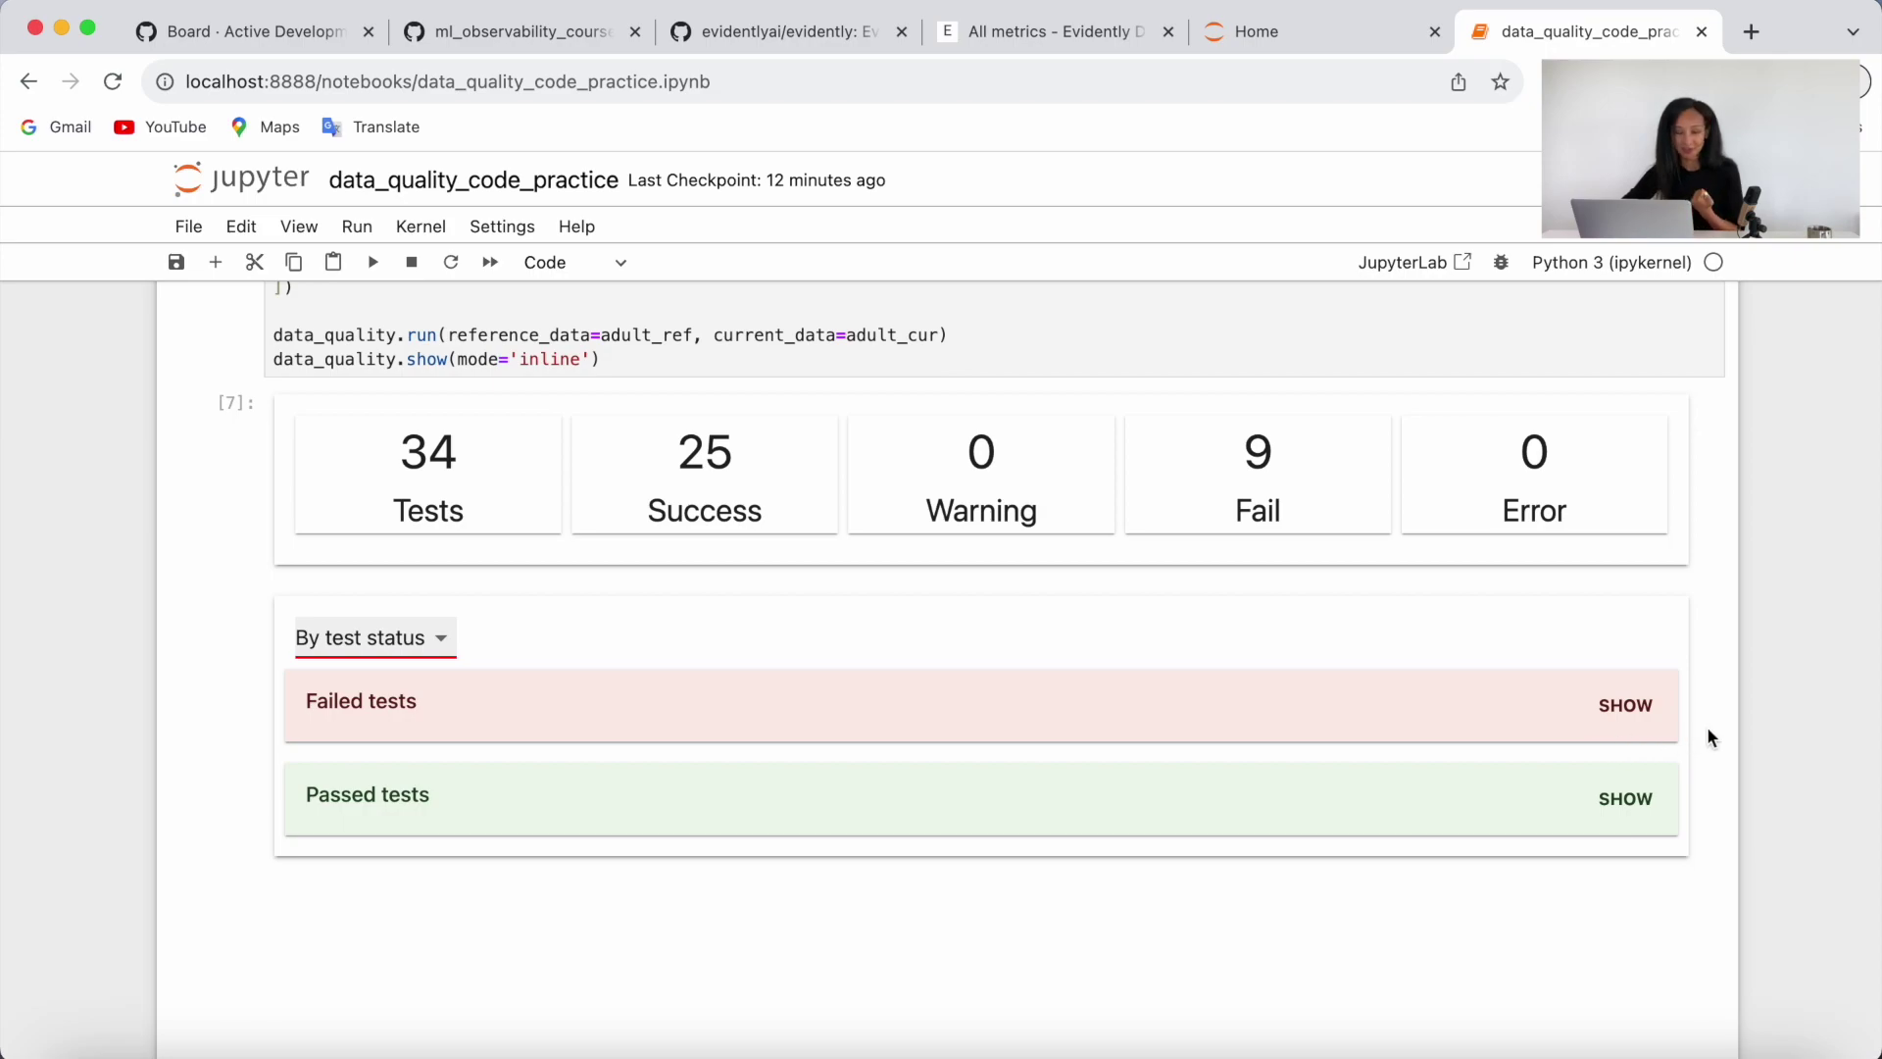
# - Expand the failed tests and compare reference and current fnlwgt value counts in DETAILS
pyautogui.click(1627, 706)
pyautogui.scroll(-4, 1331, 784)
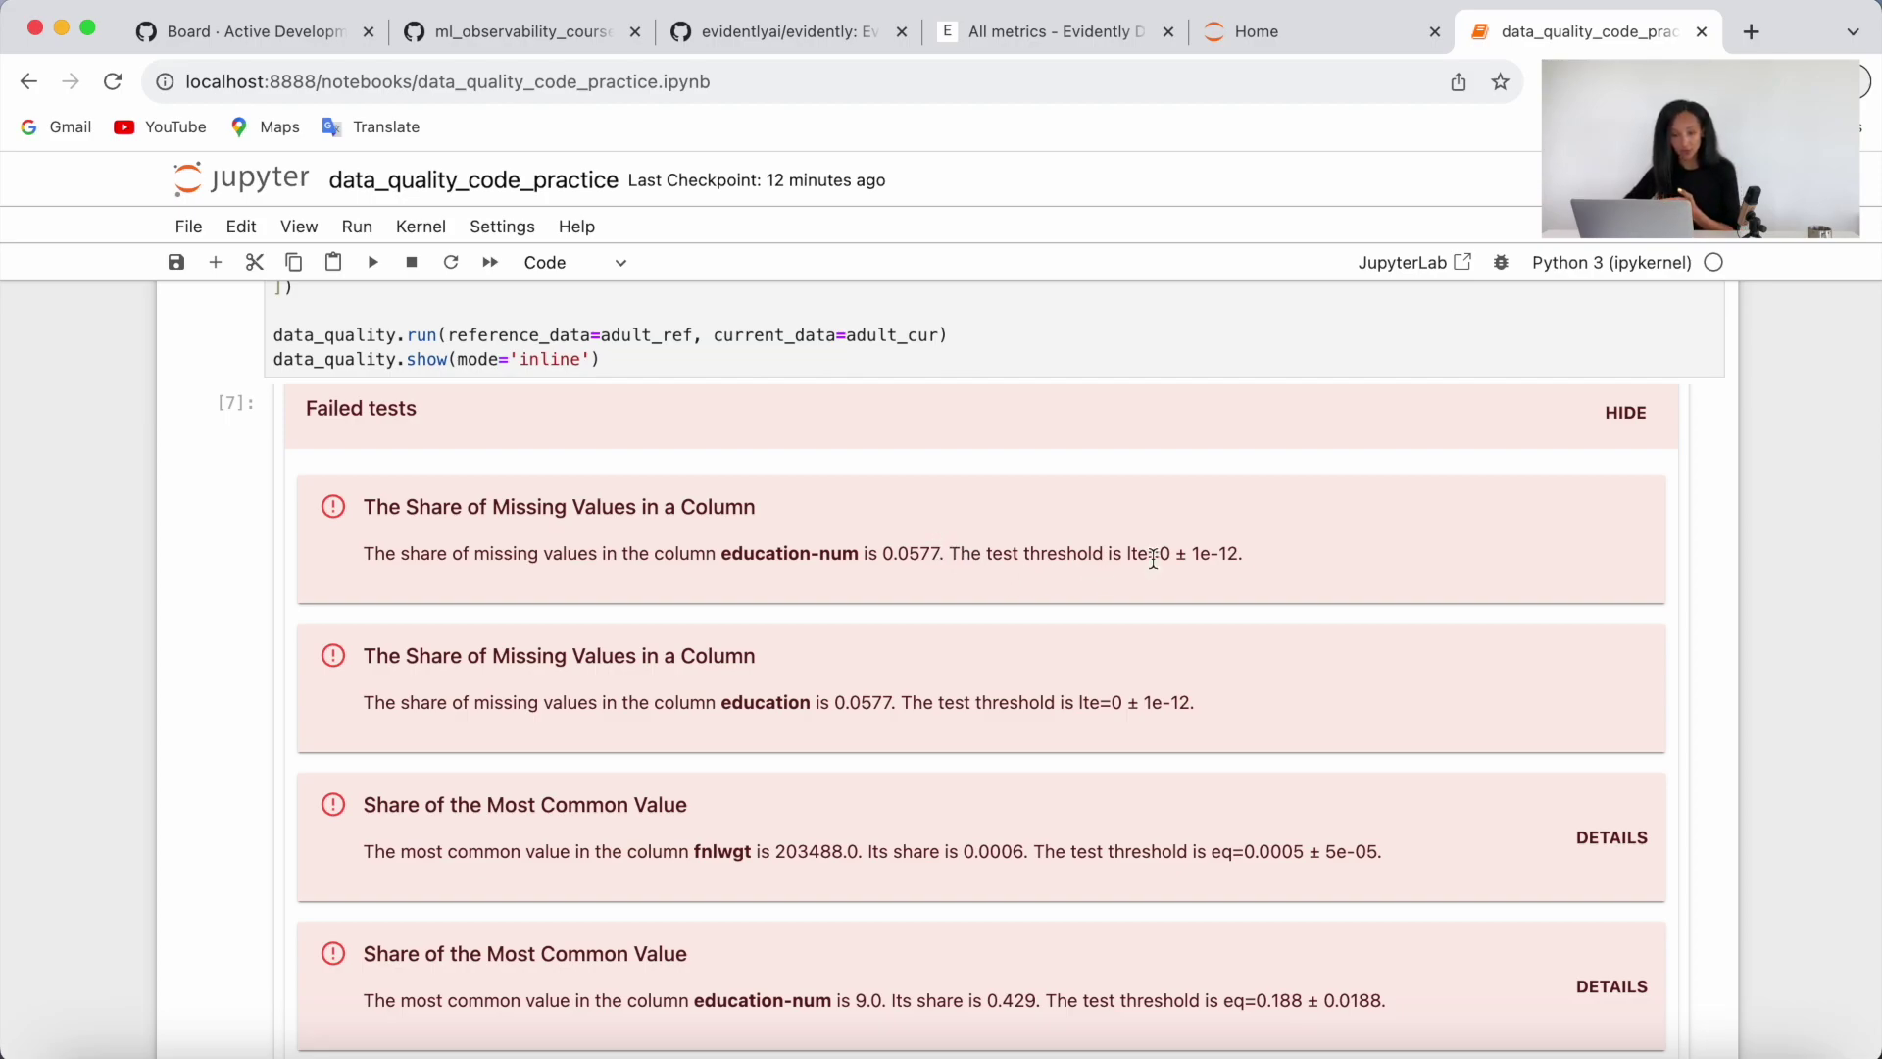
pyautogui.scroll(-2, 1168, 589)
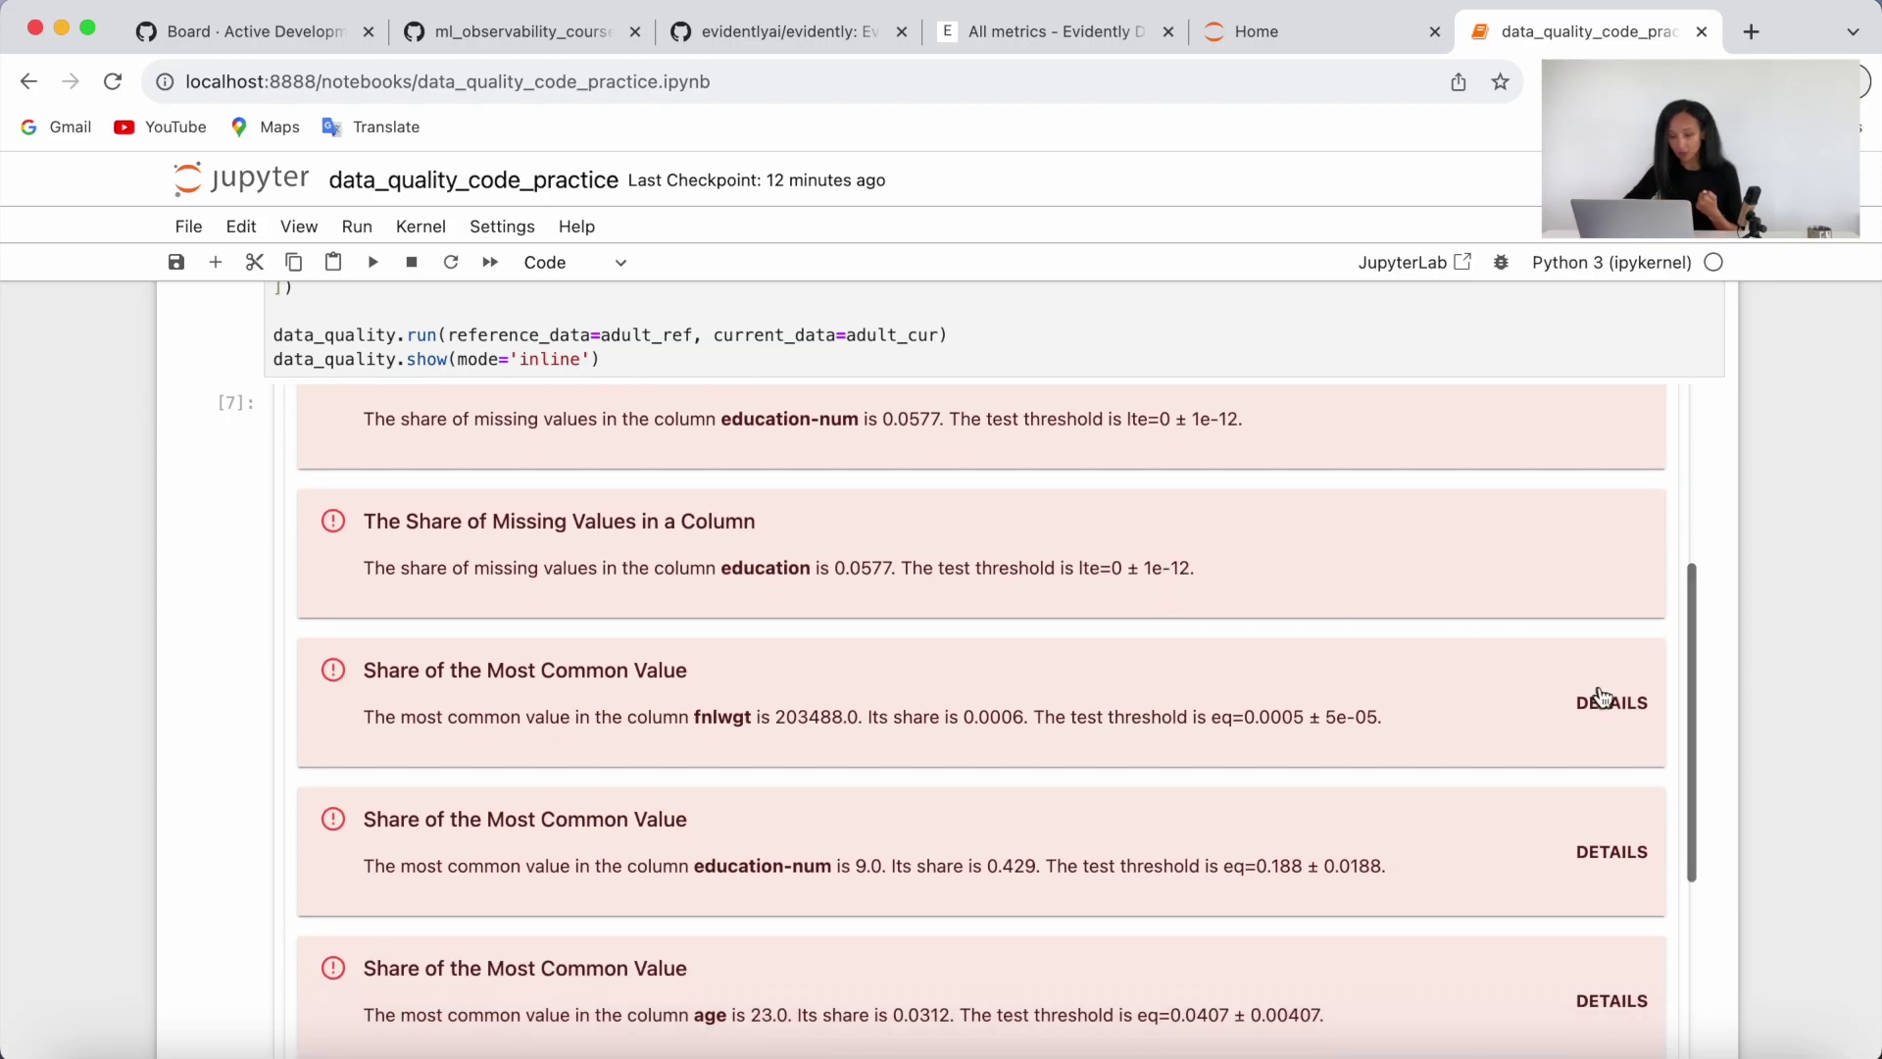
pyautogui.click(1612, 702)
pyautogui.scroll(-2, 994, 805)
pyautogui.click(857, 607)
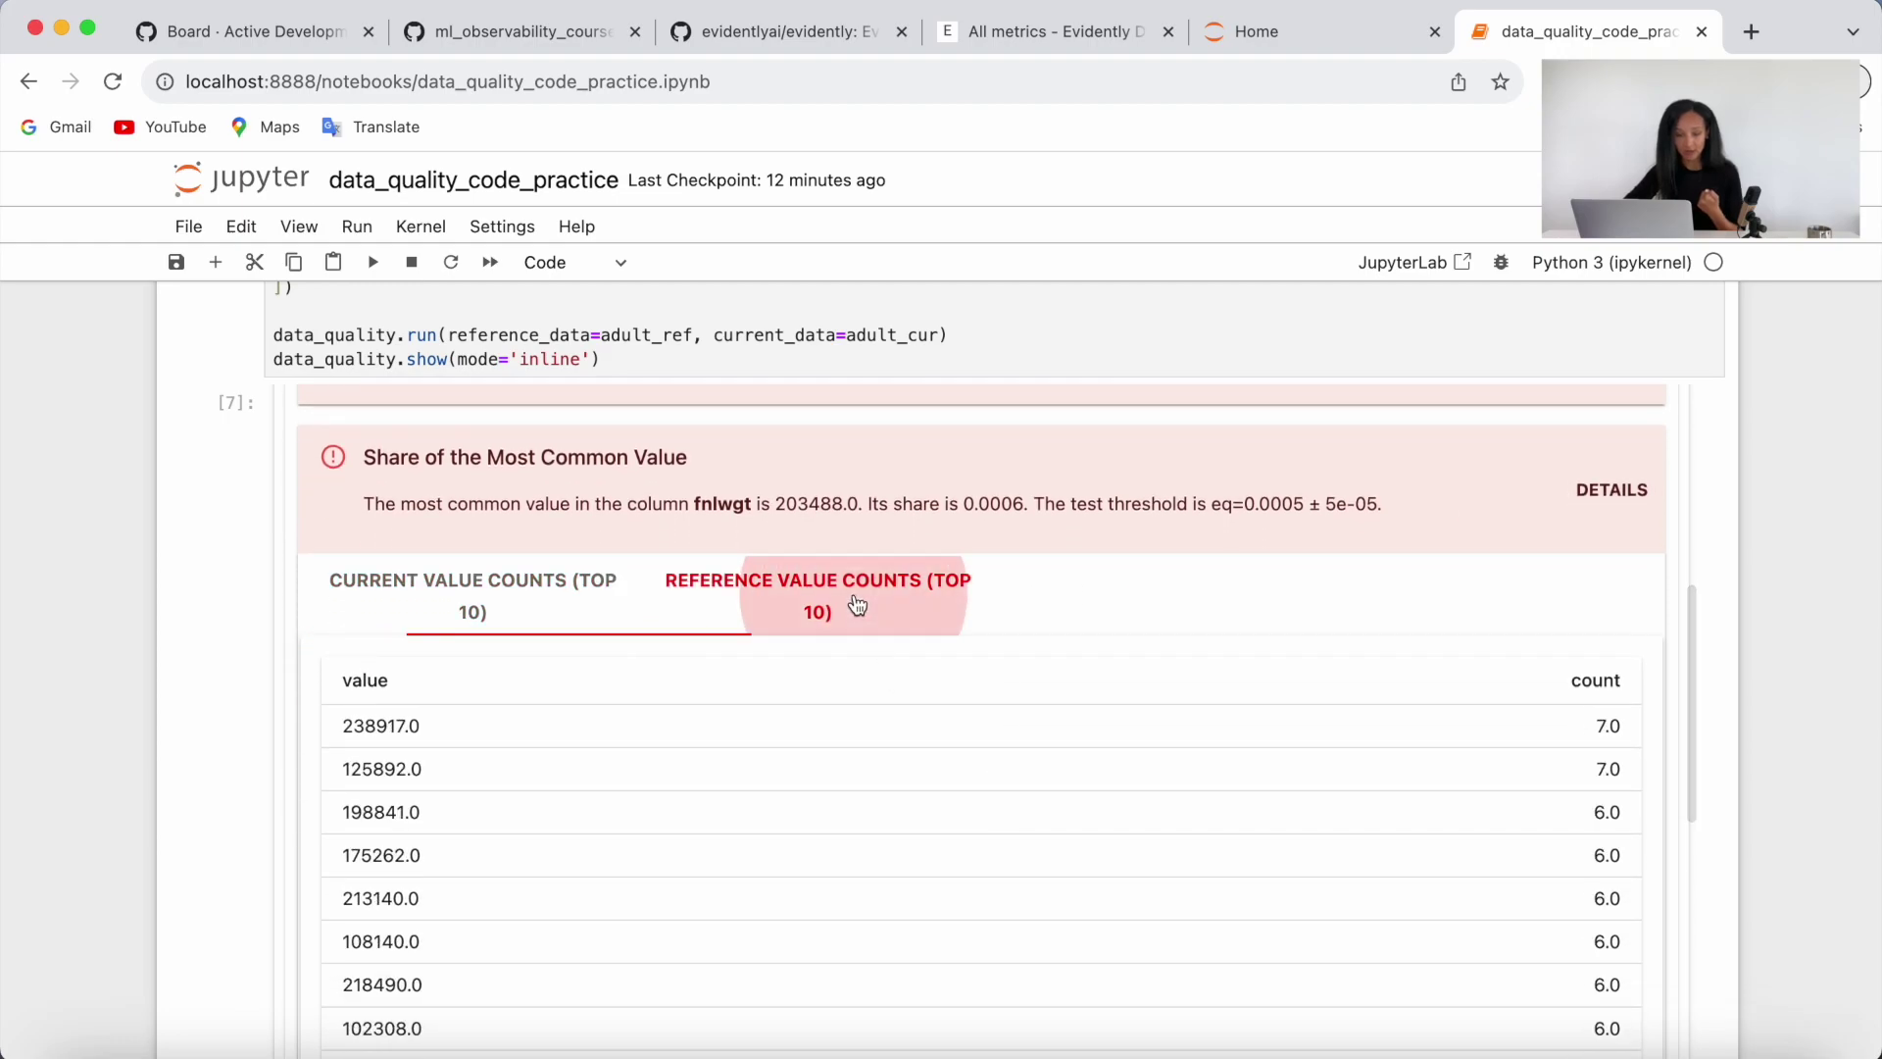
pyautogui.scroll(-1, 529, 530)
pyautogui.click(499, 500)
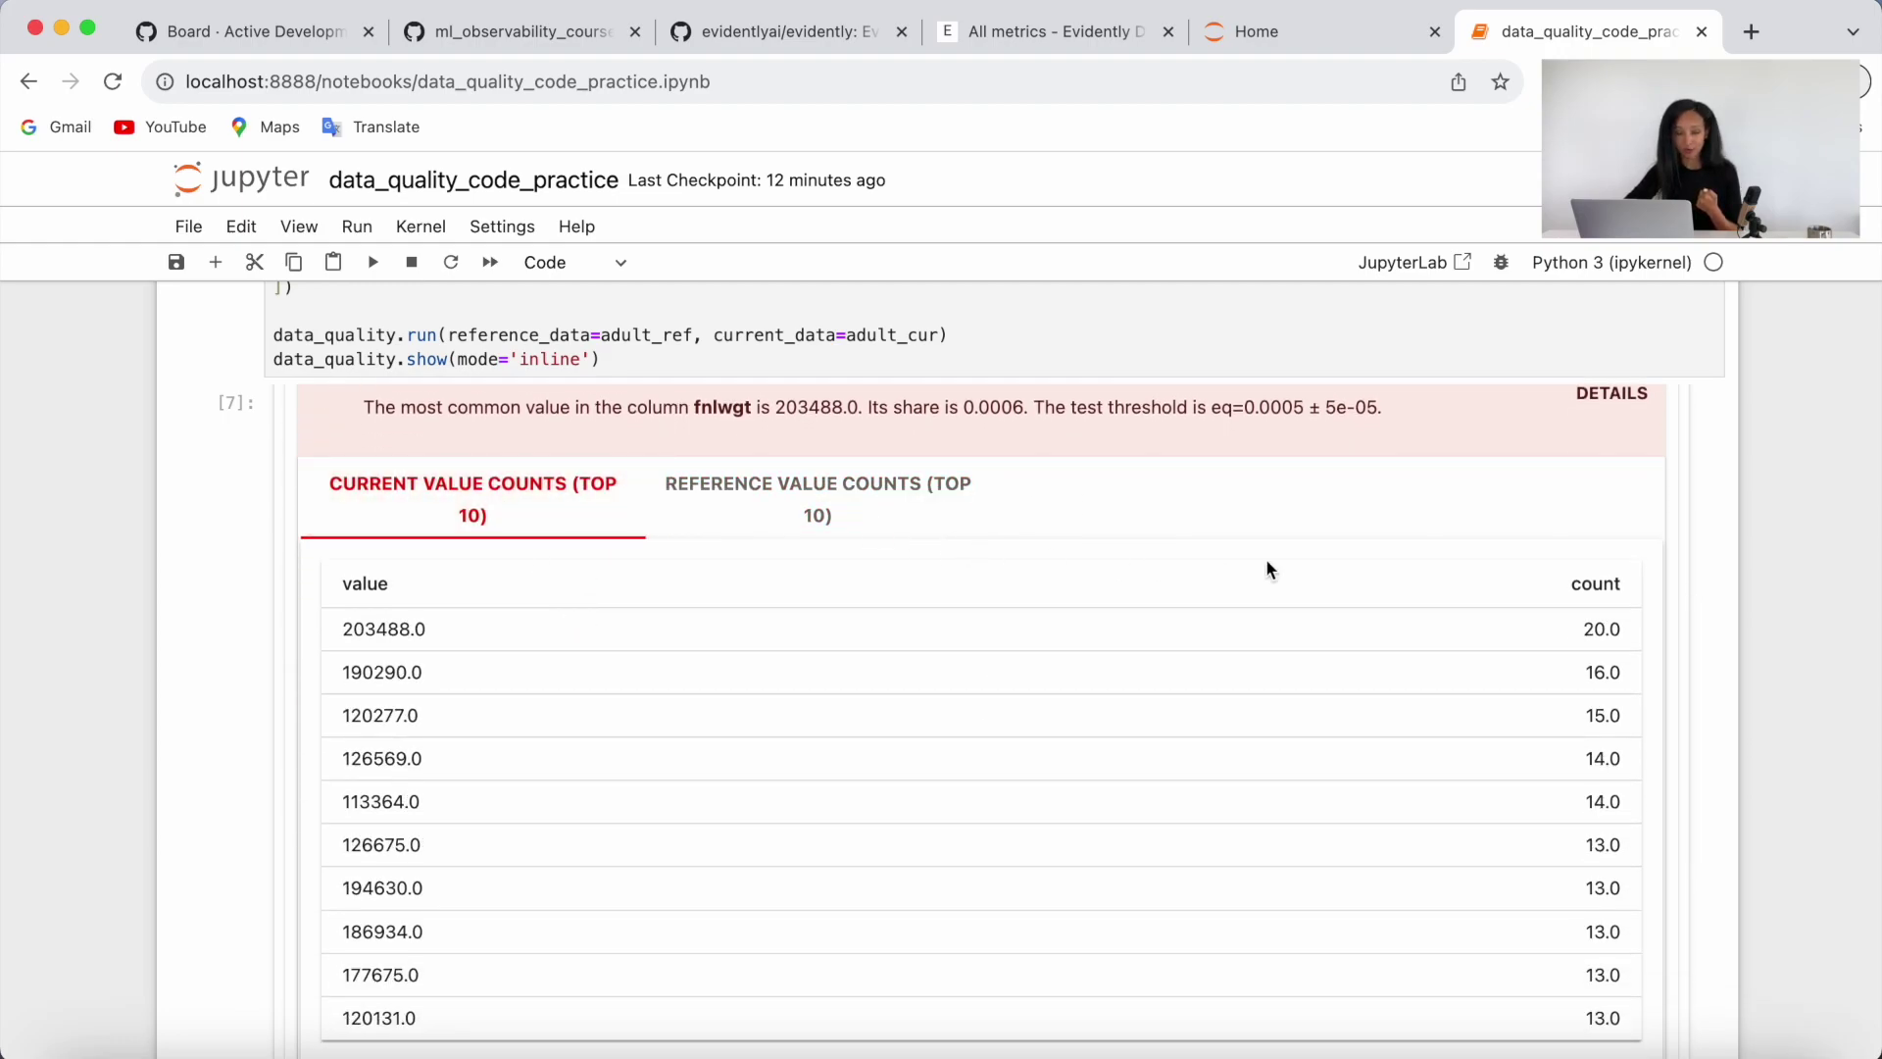
pyautogui.click(1612, 393)
pyautogui.scroll(-3, 1287, 642)
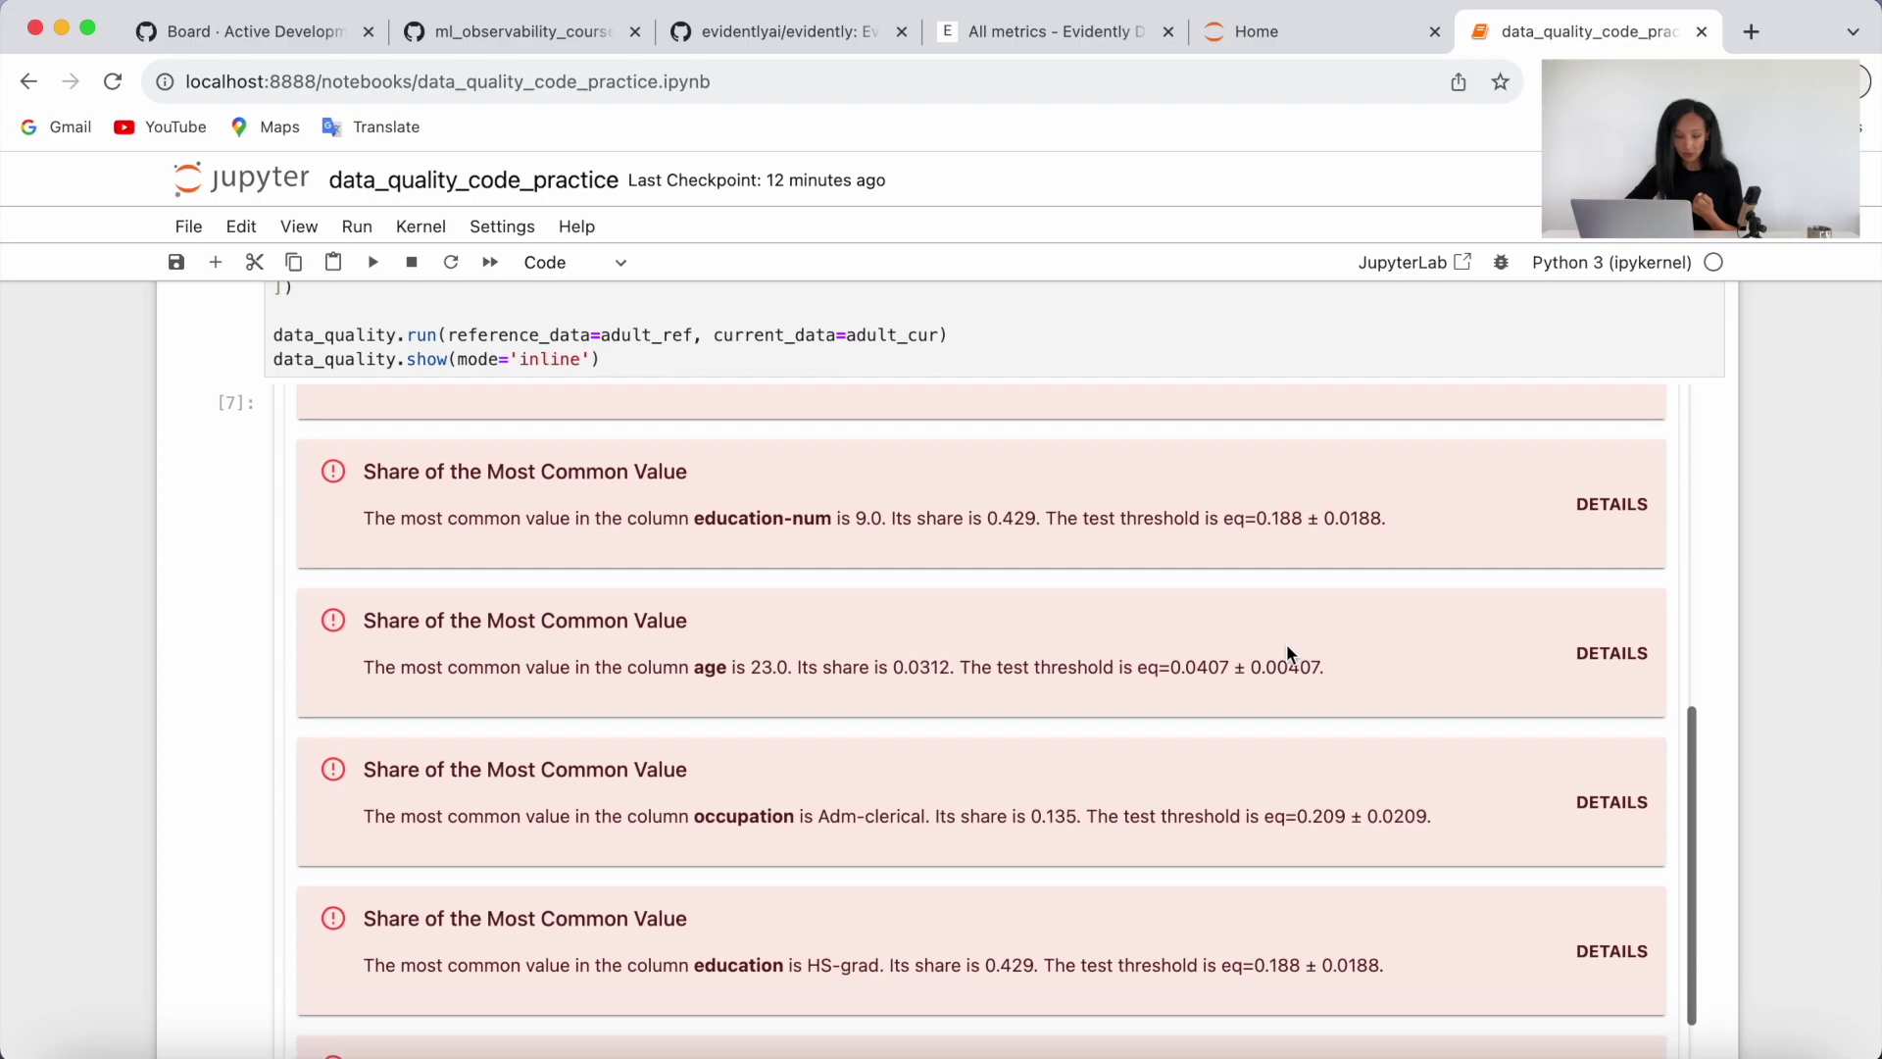
pyautogui.scroll(-2, 1286, 653)
pyautogui.scroll(-1, 1287, 654)
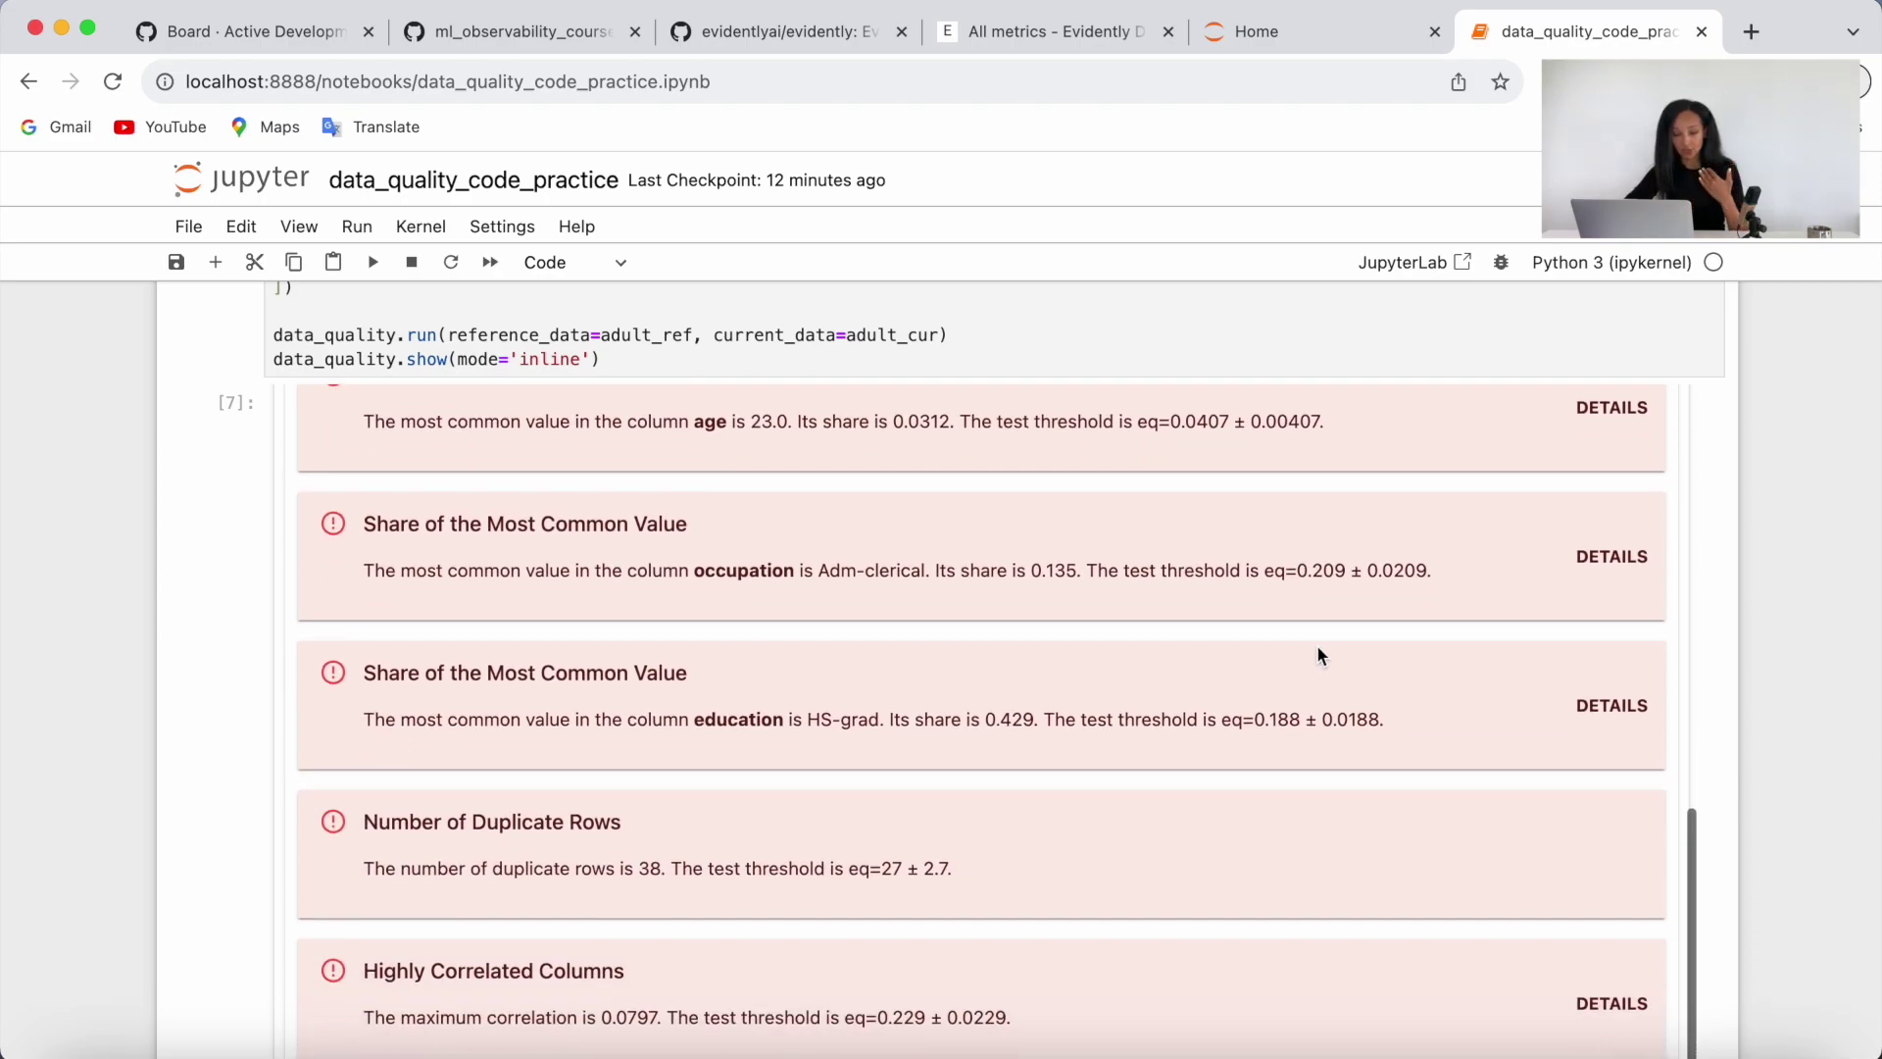
pyautogui.scroll(-1, 1316, 644)
pyautogui.scroll(-2, 1414, 681)
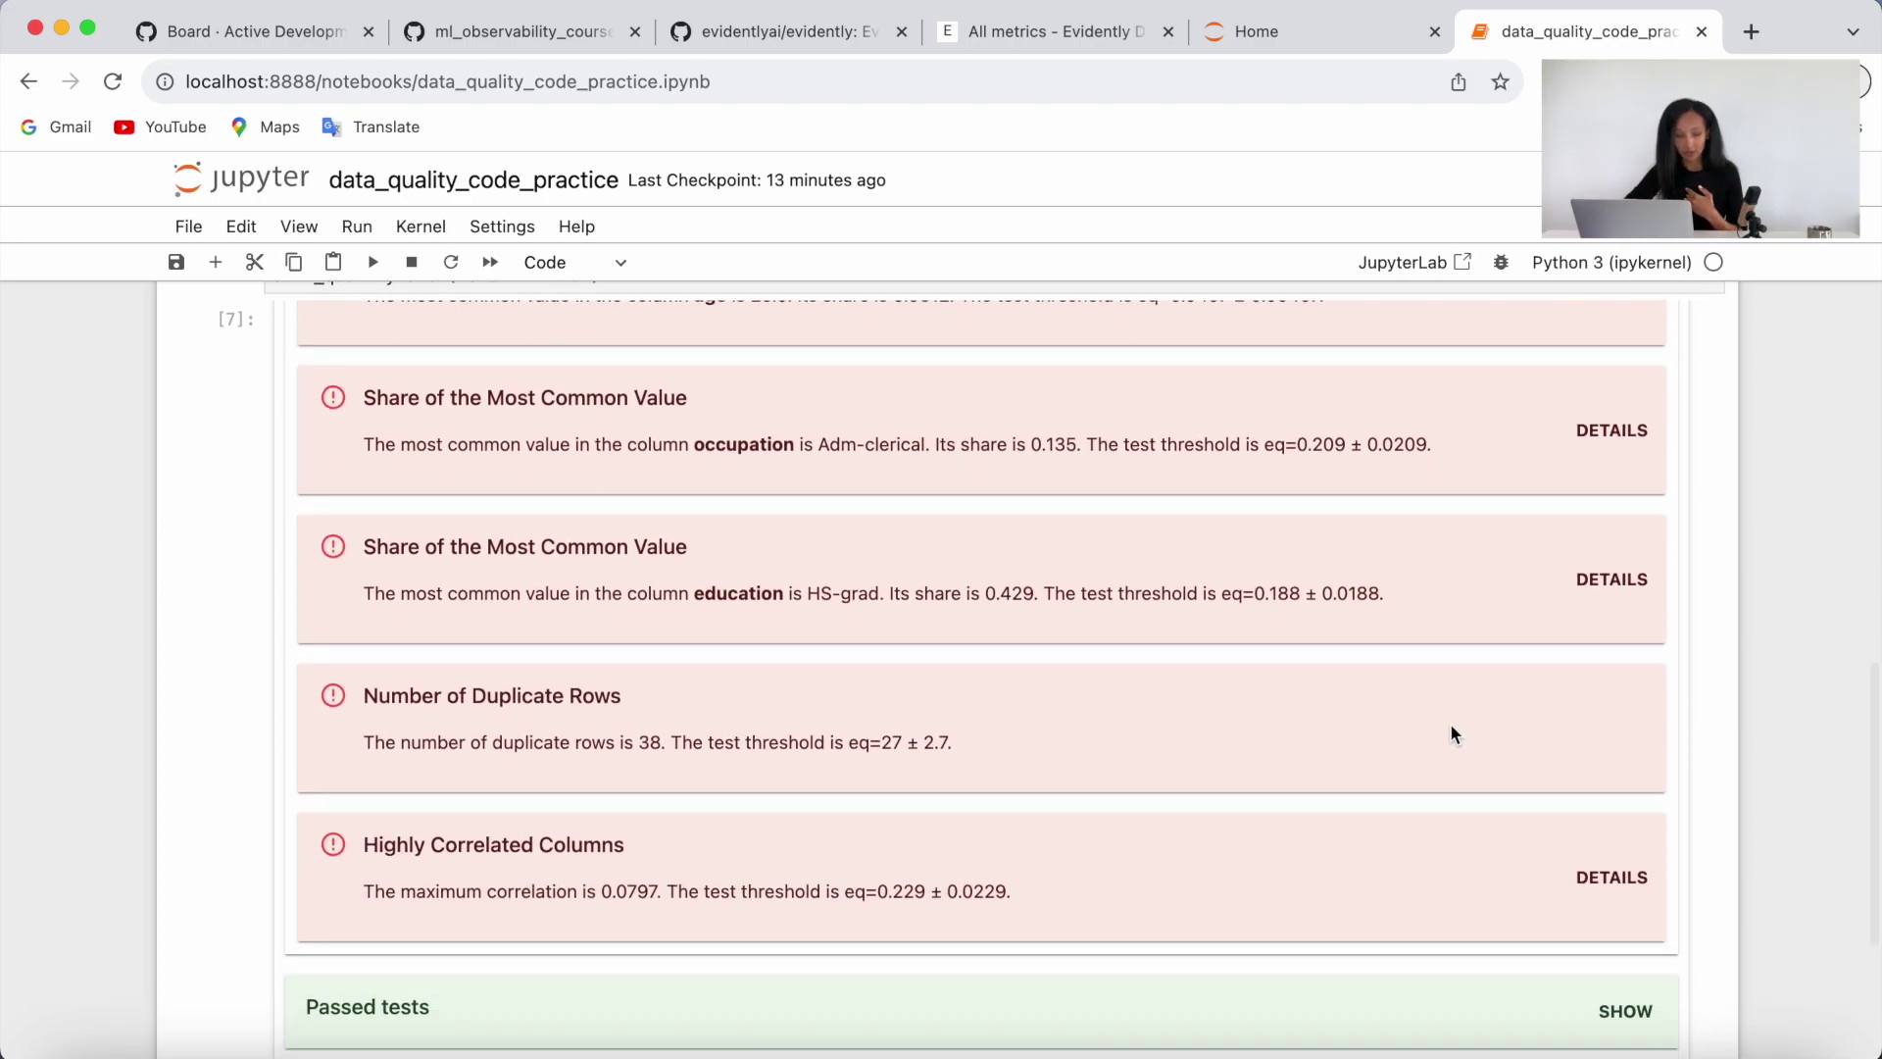
pyautogui.scroll(-1, 1449, 723)
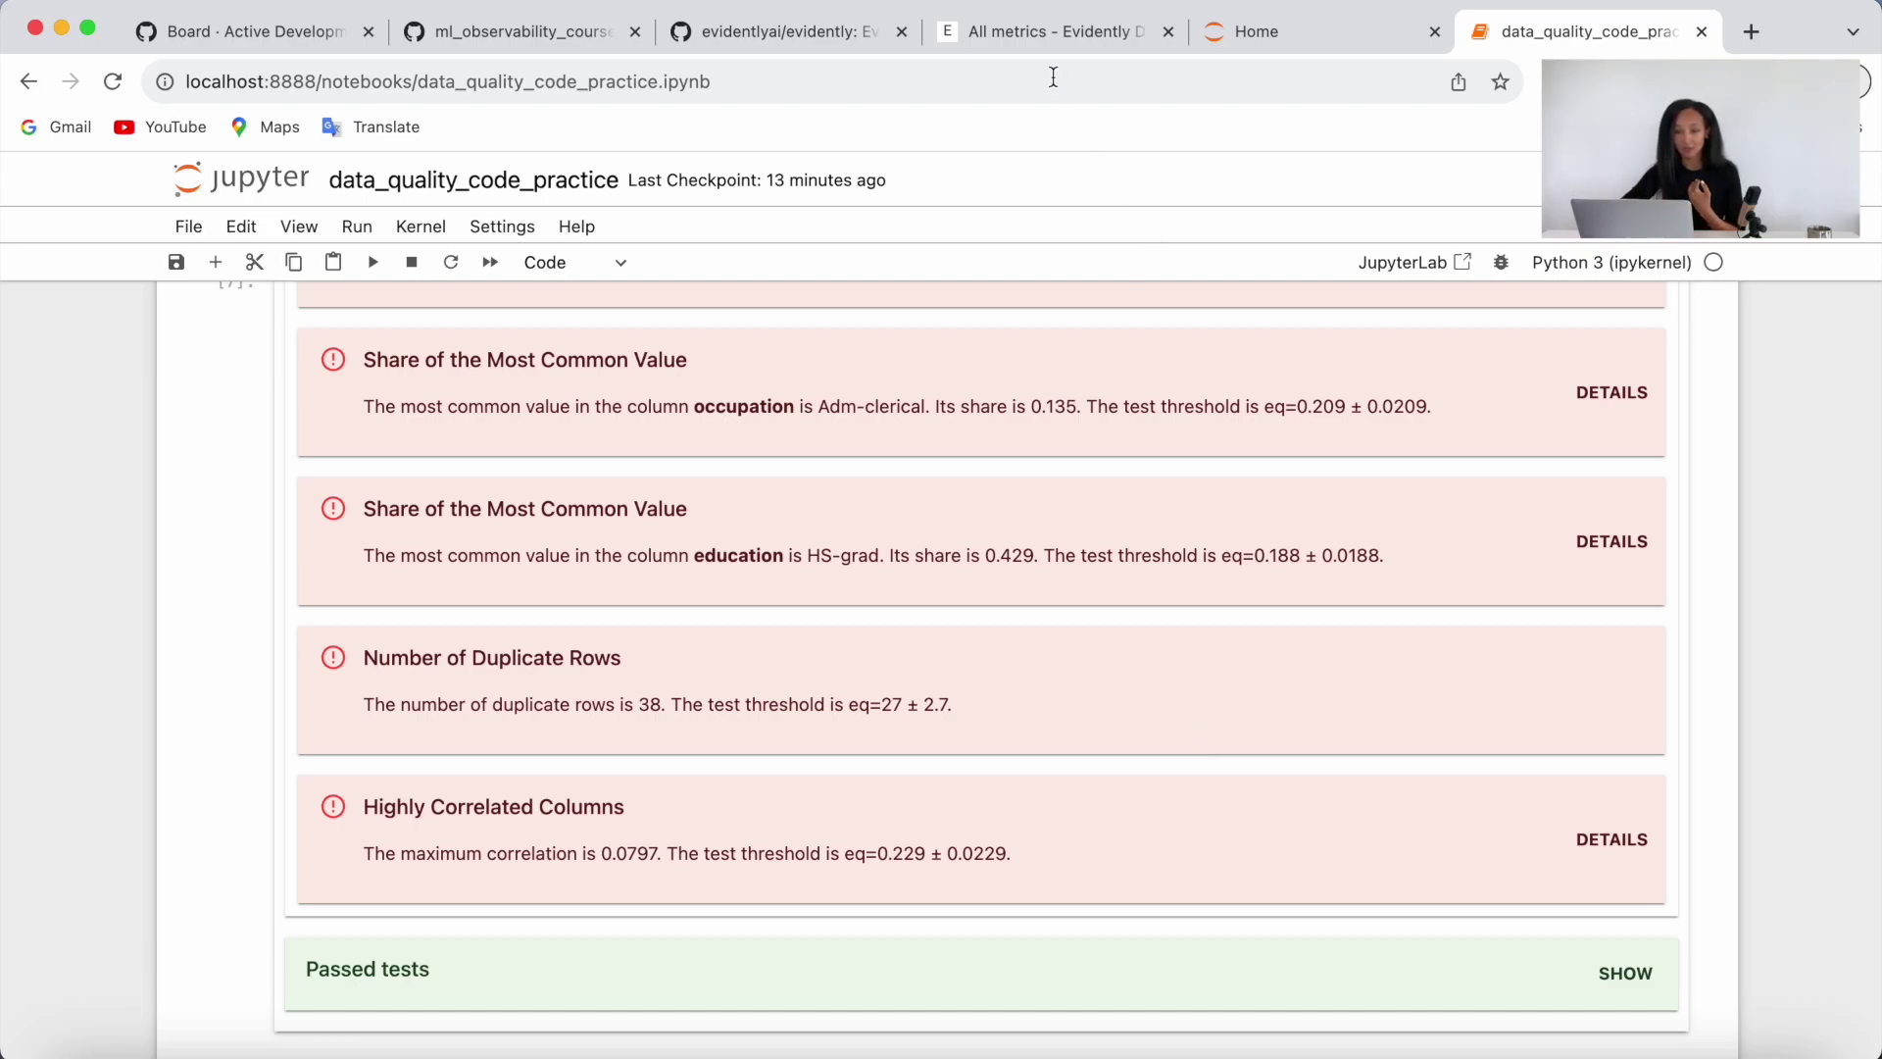
# - Check default test conditions on Evidently's All tests page, then return to the notebook
pyautogui.click(1036, 34)
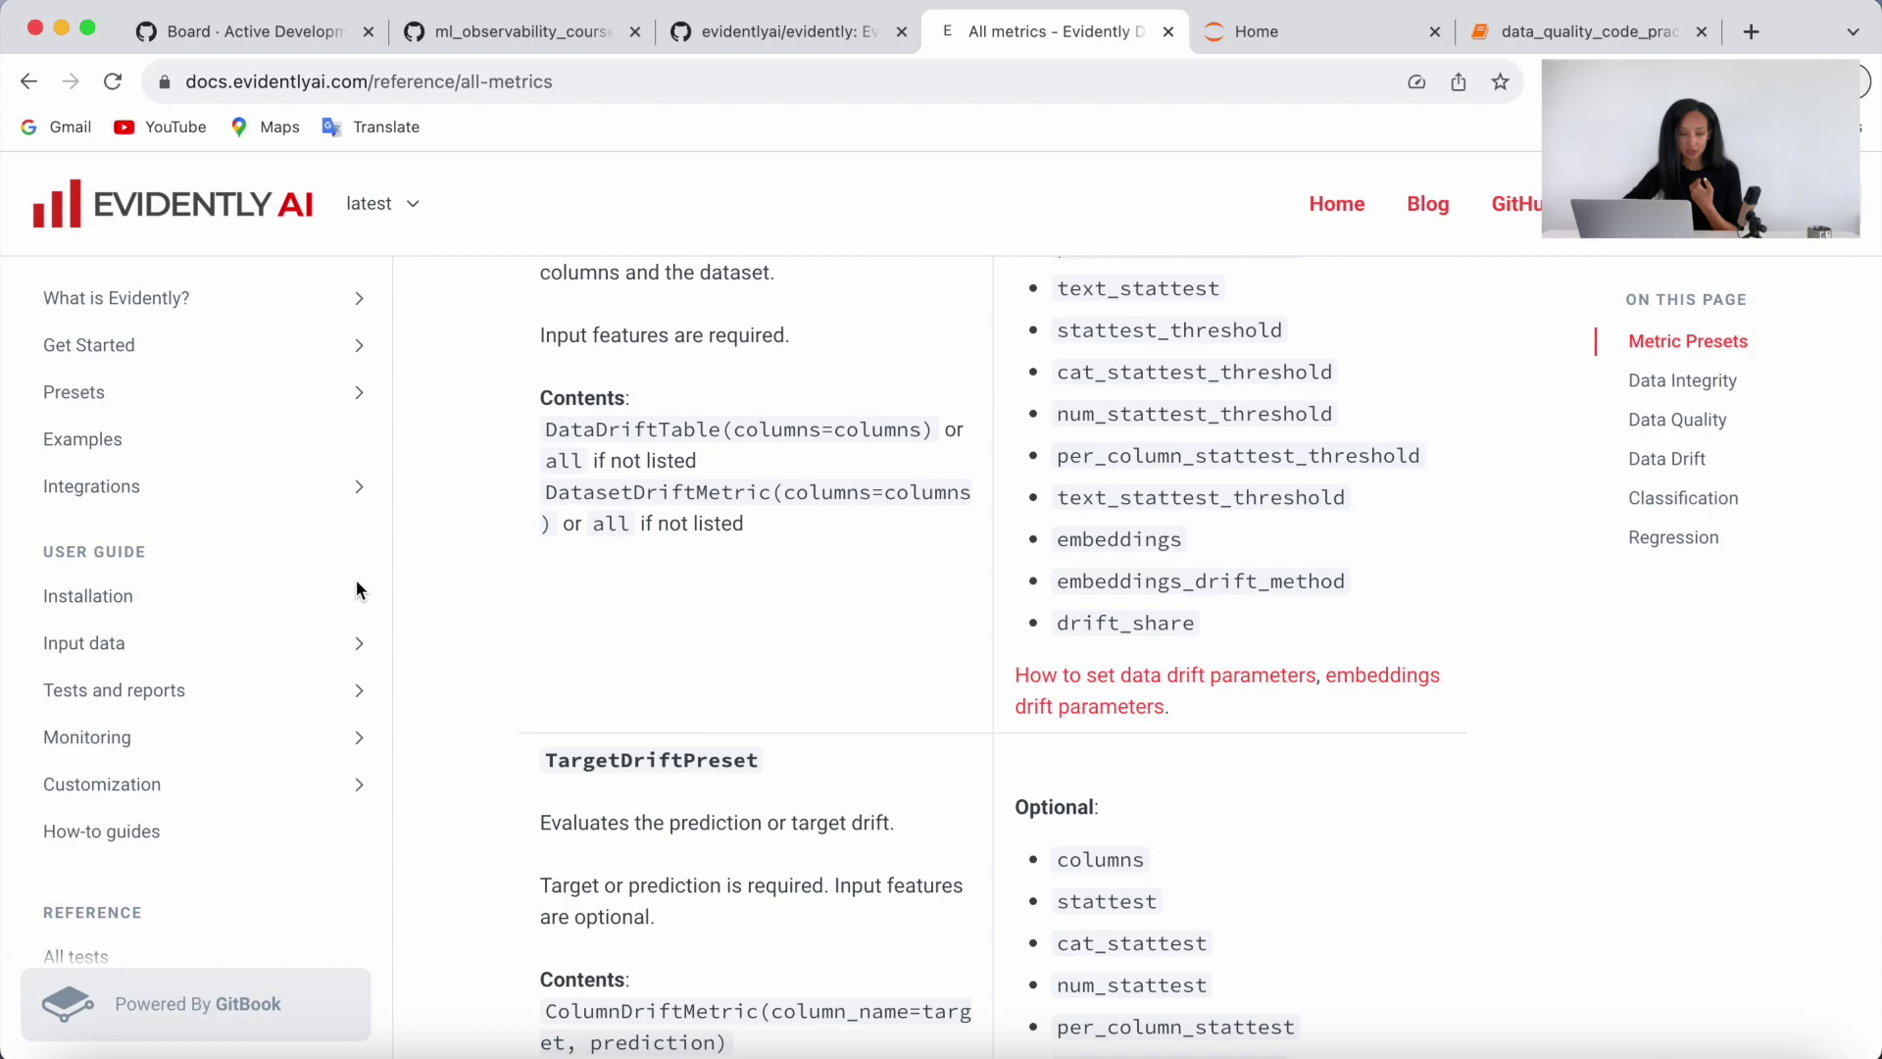
pyautogui.scroll(-3, 252, 698)
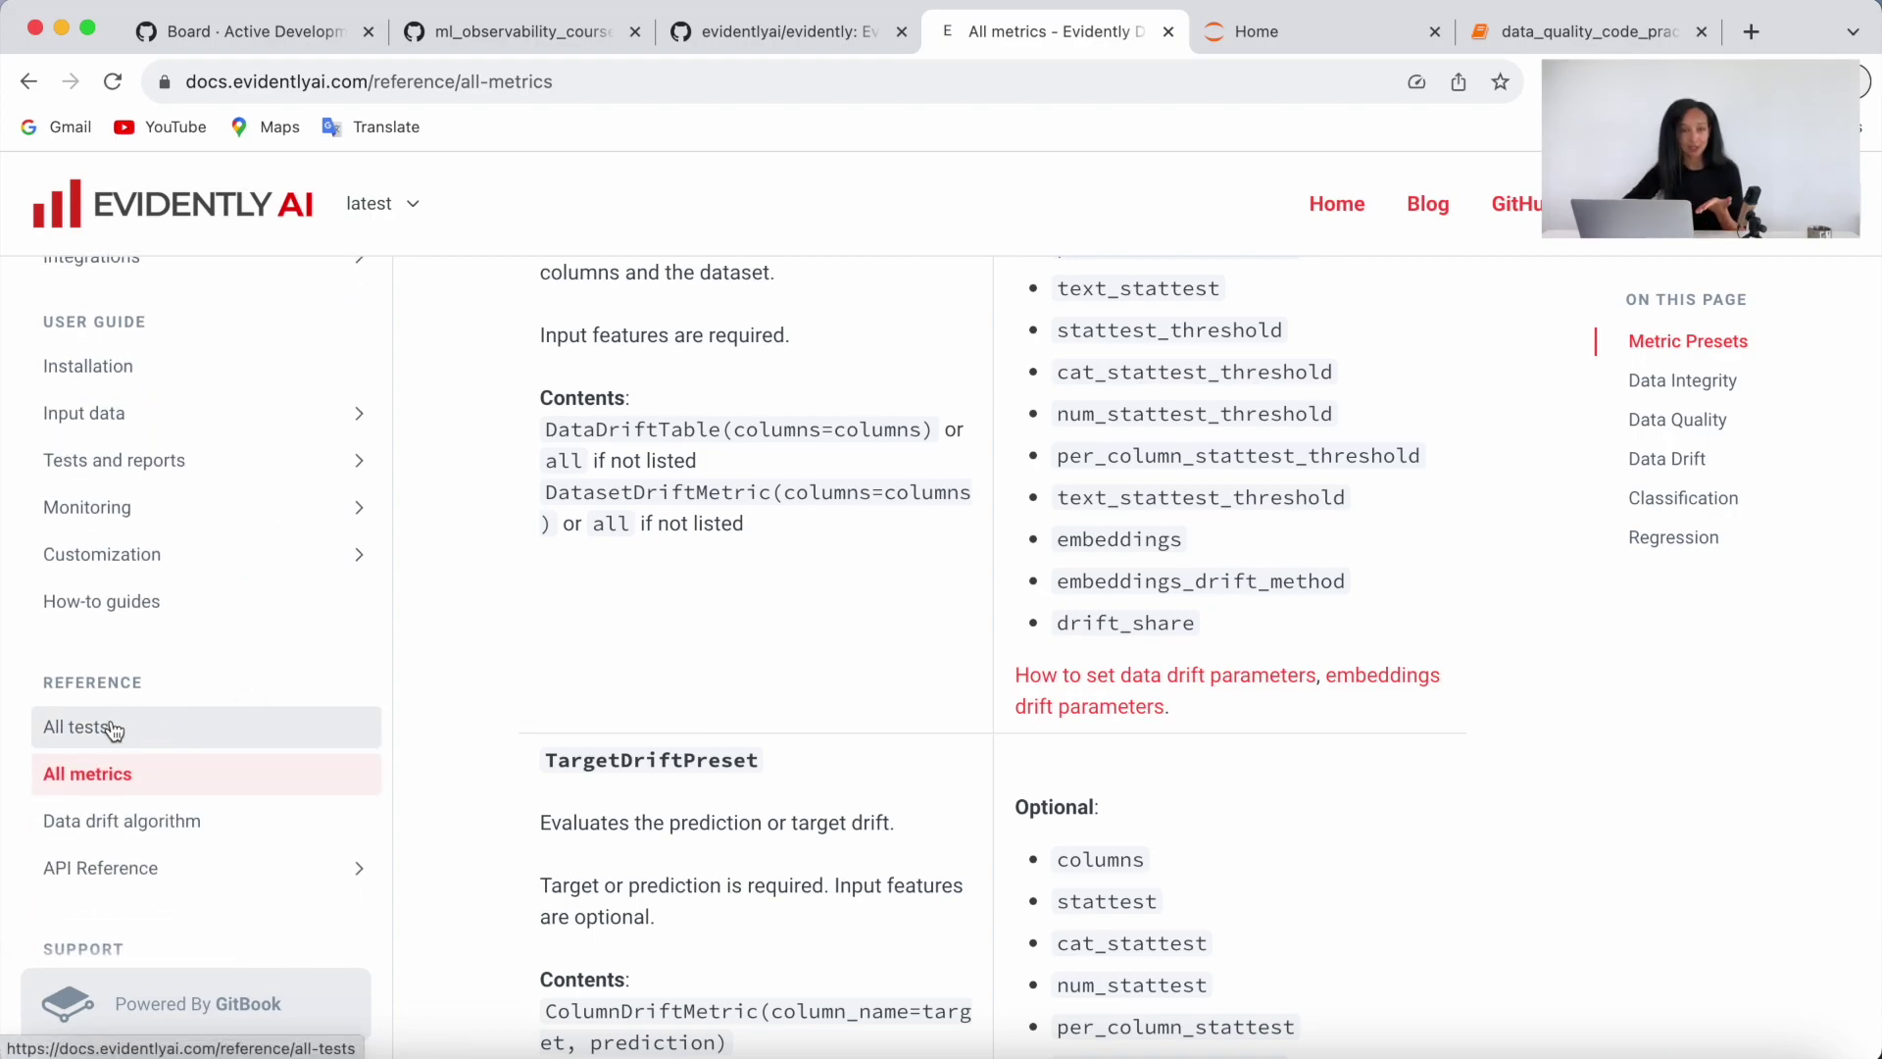
pyautogui.click(113, 729)
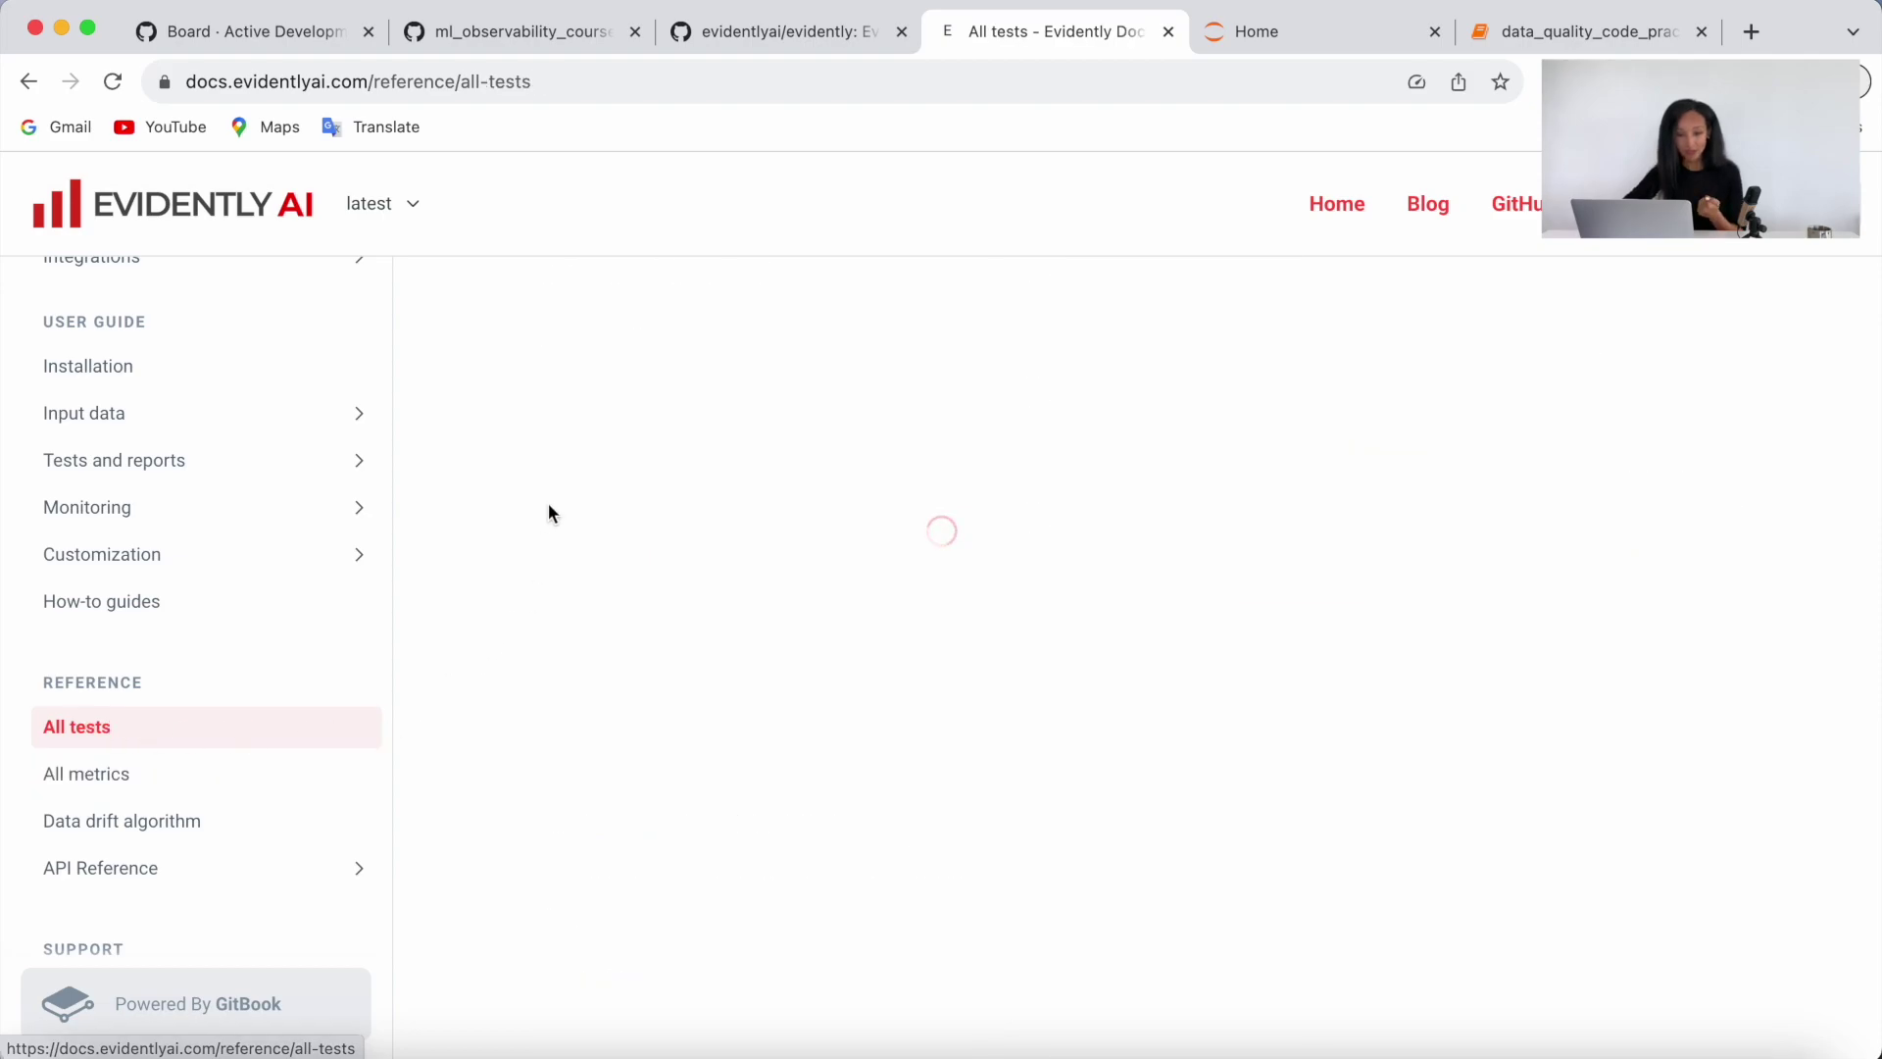
pyautogui.scroll(-5, 670, 608)
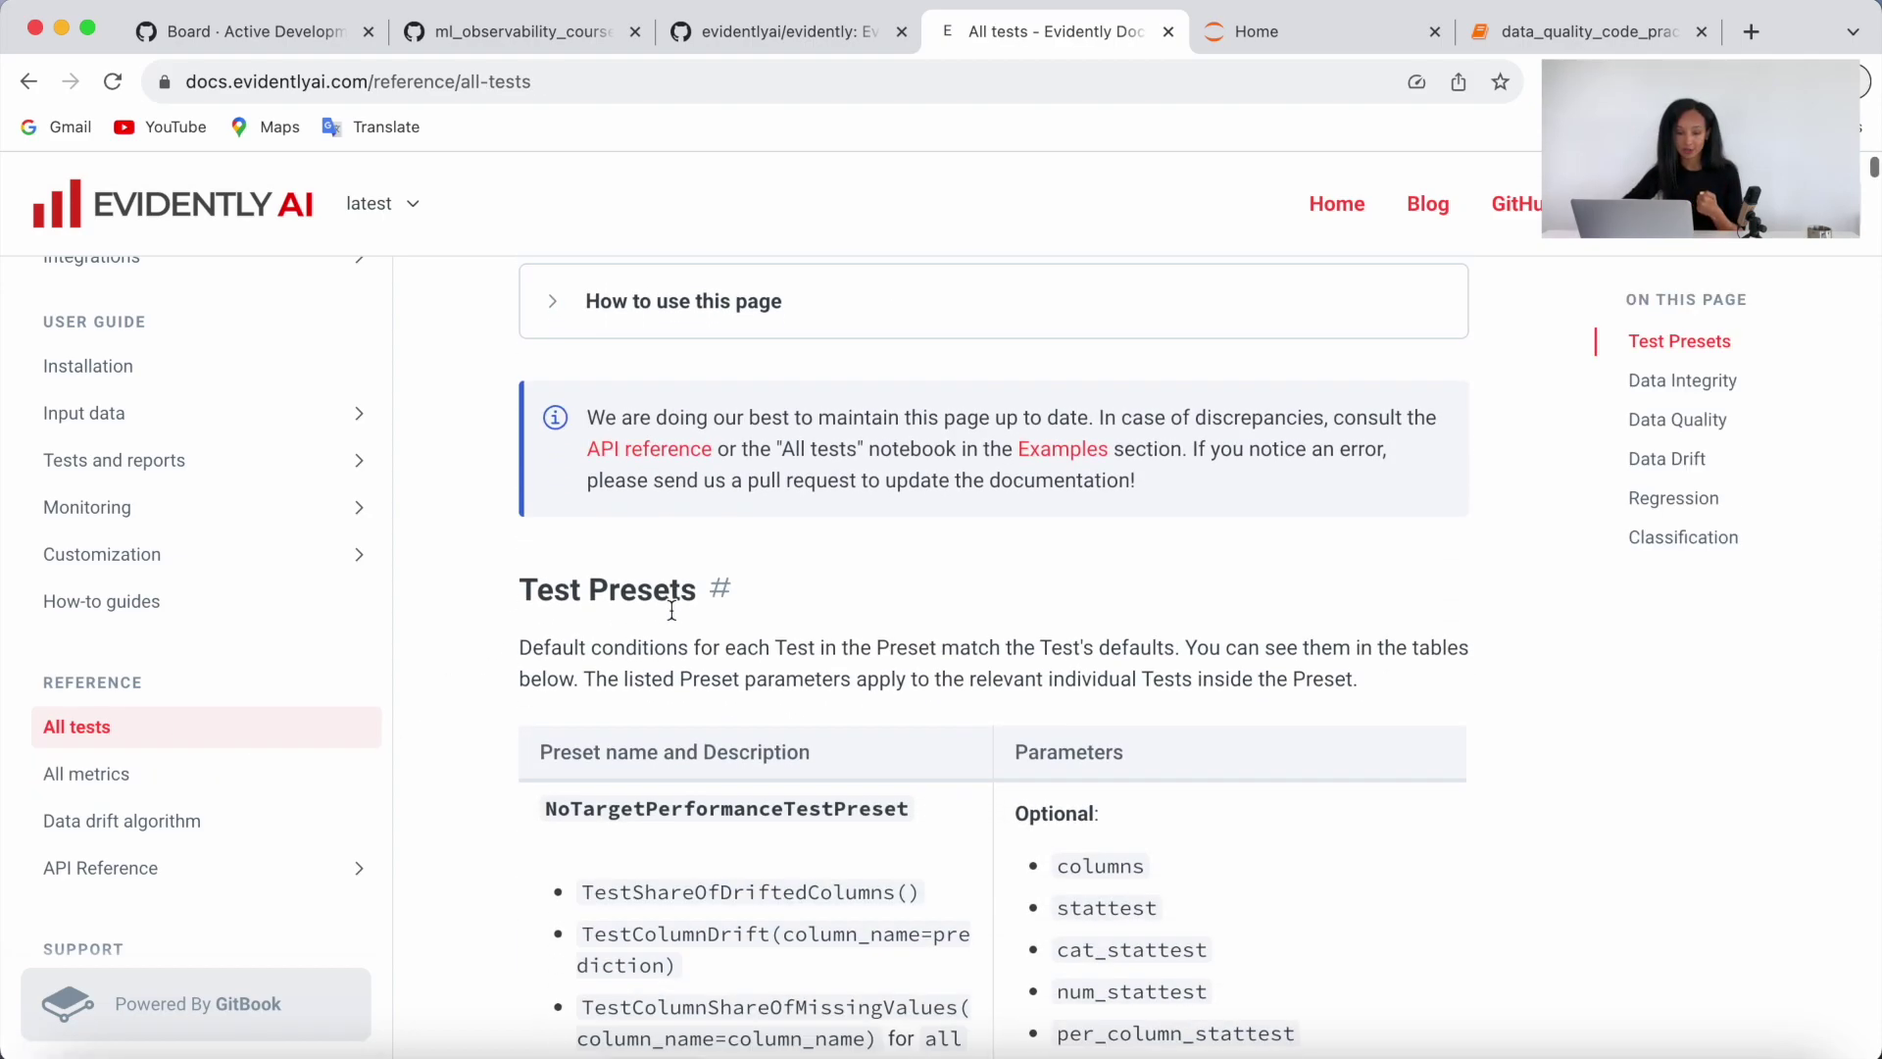
pyautogui.scroll(-3, 672, 608)
pyautogui.scroll(-1, 679, 674)
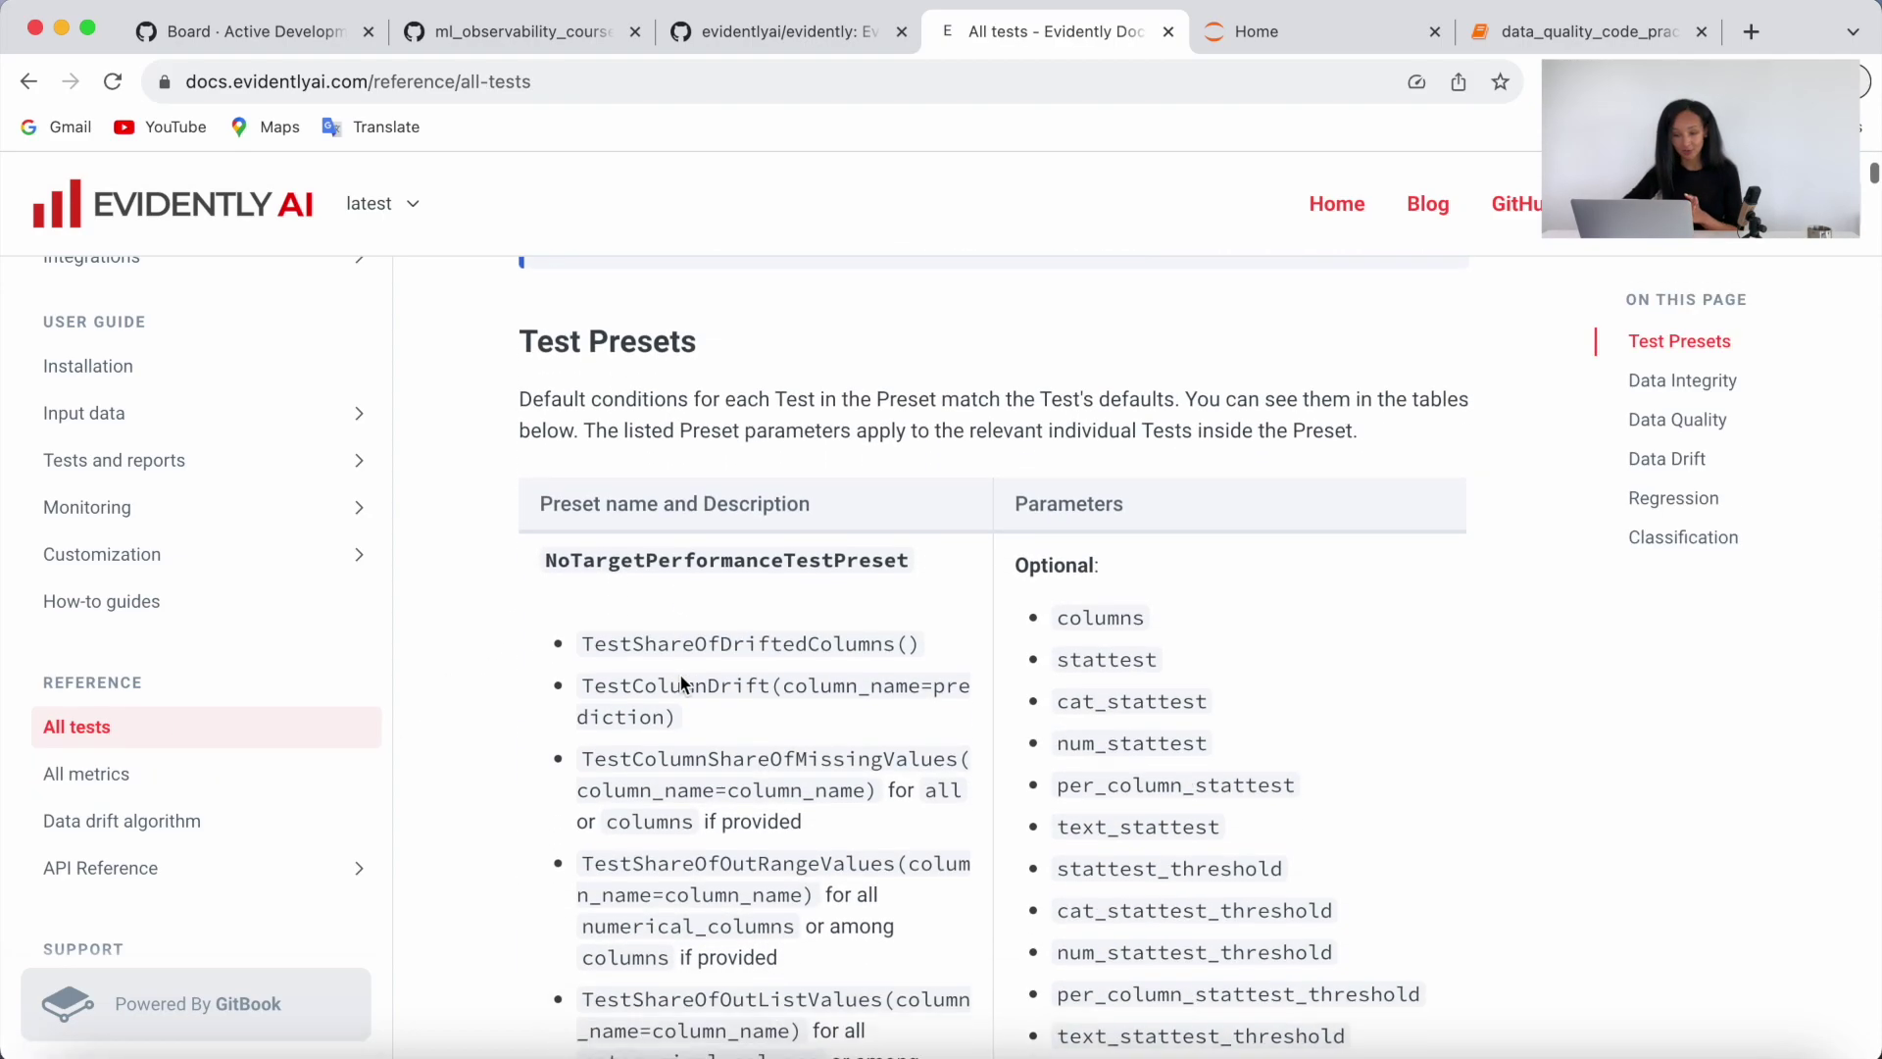
pyautogui.scroll(-3, 681, 674)
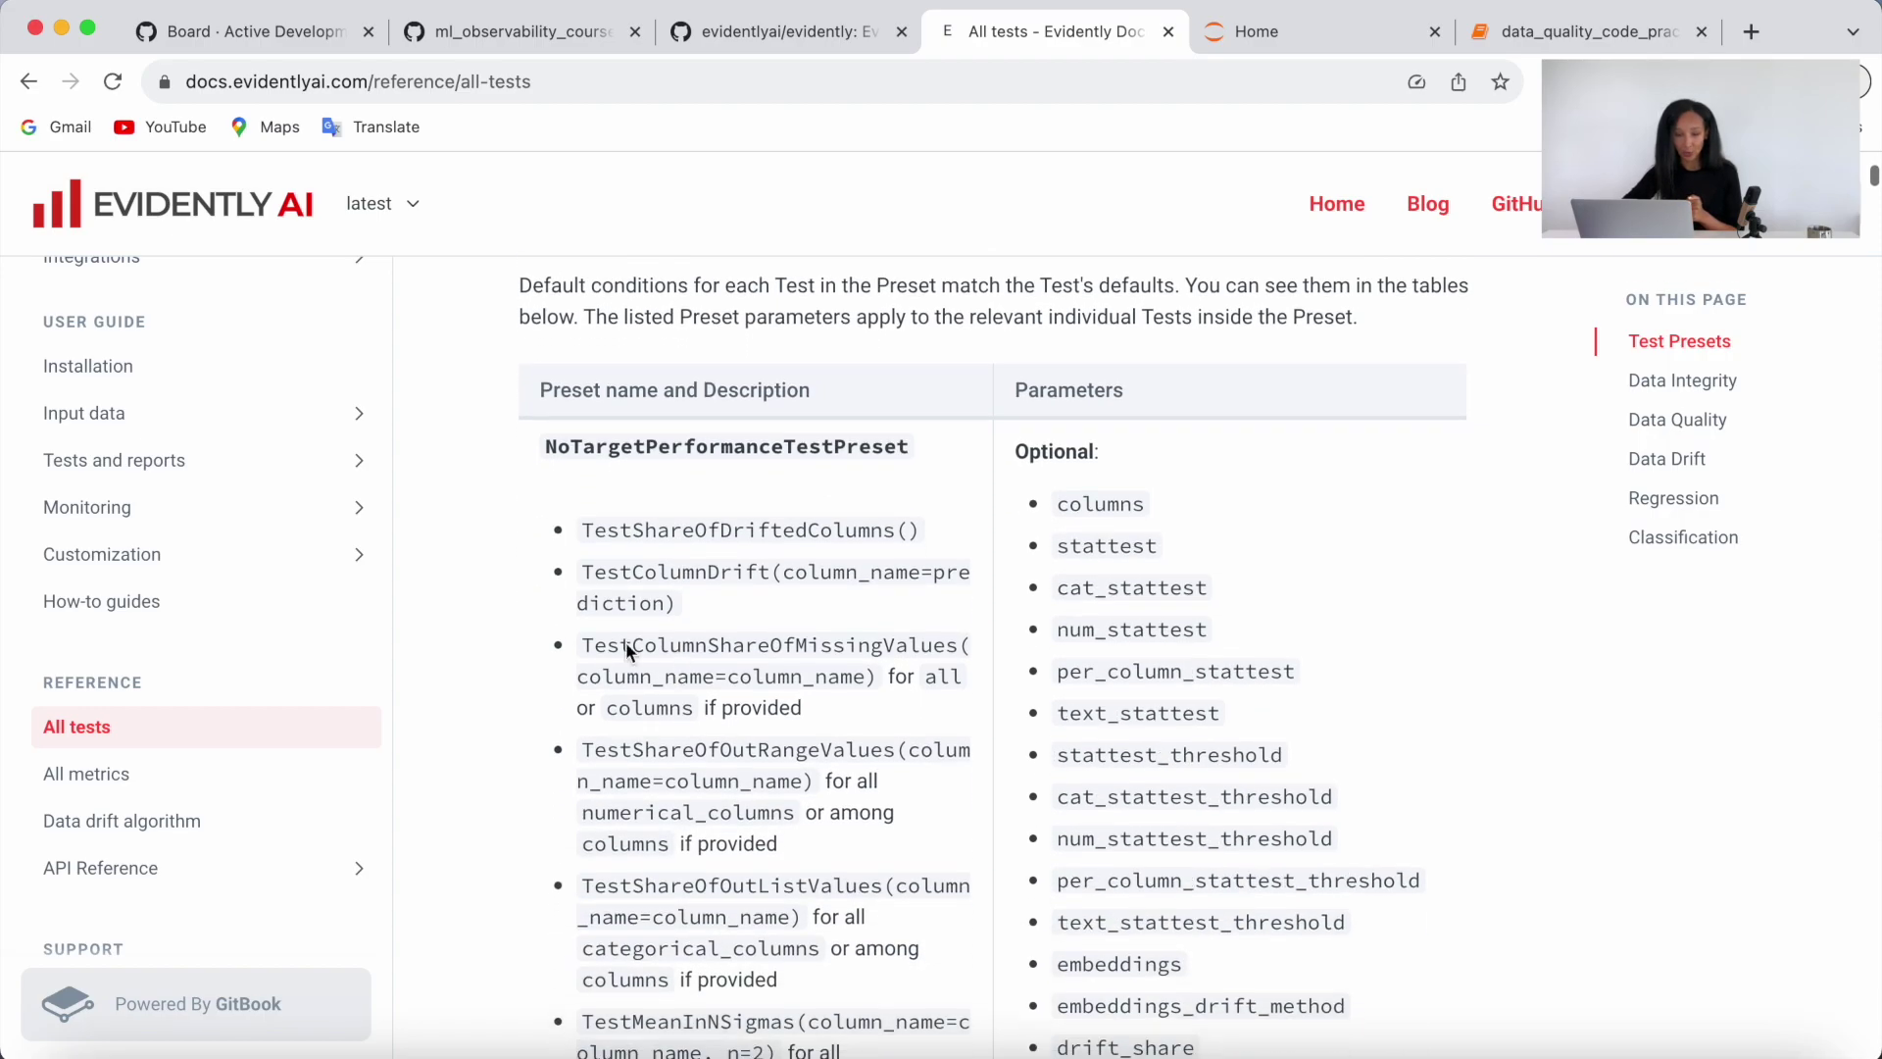
pyautogui.scroll(-5, 777, 571)
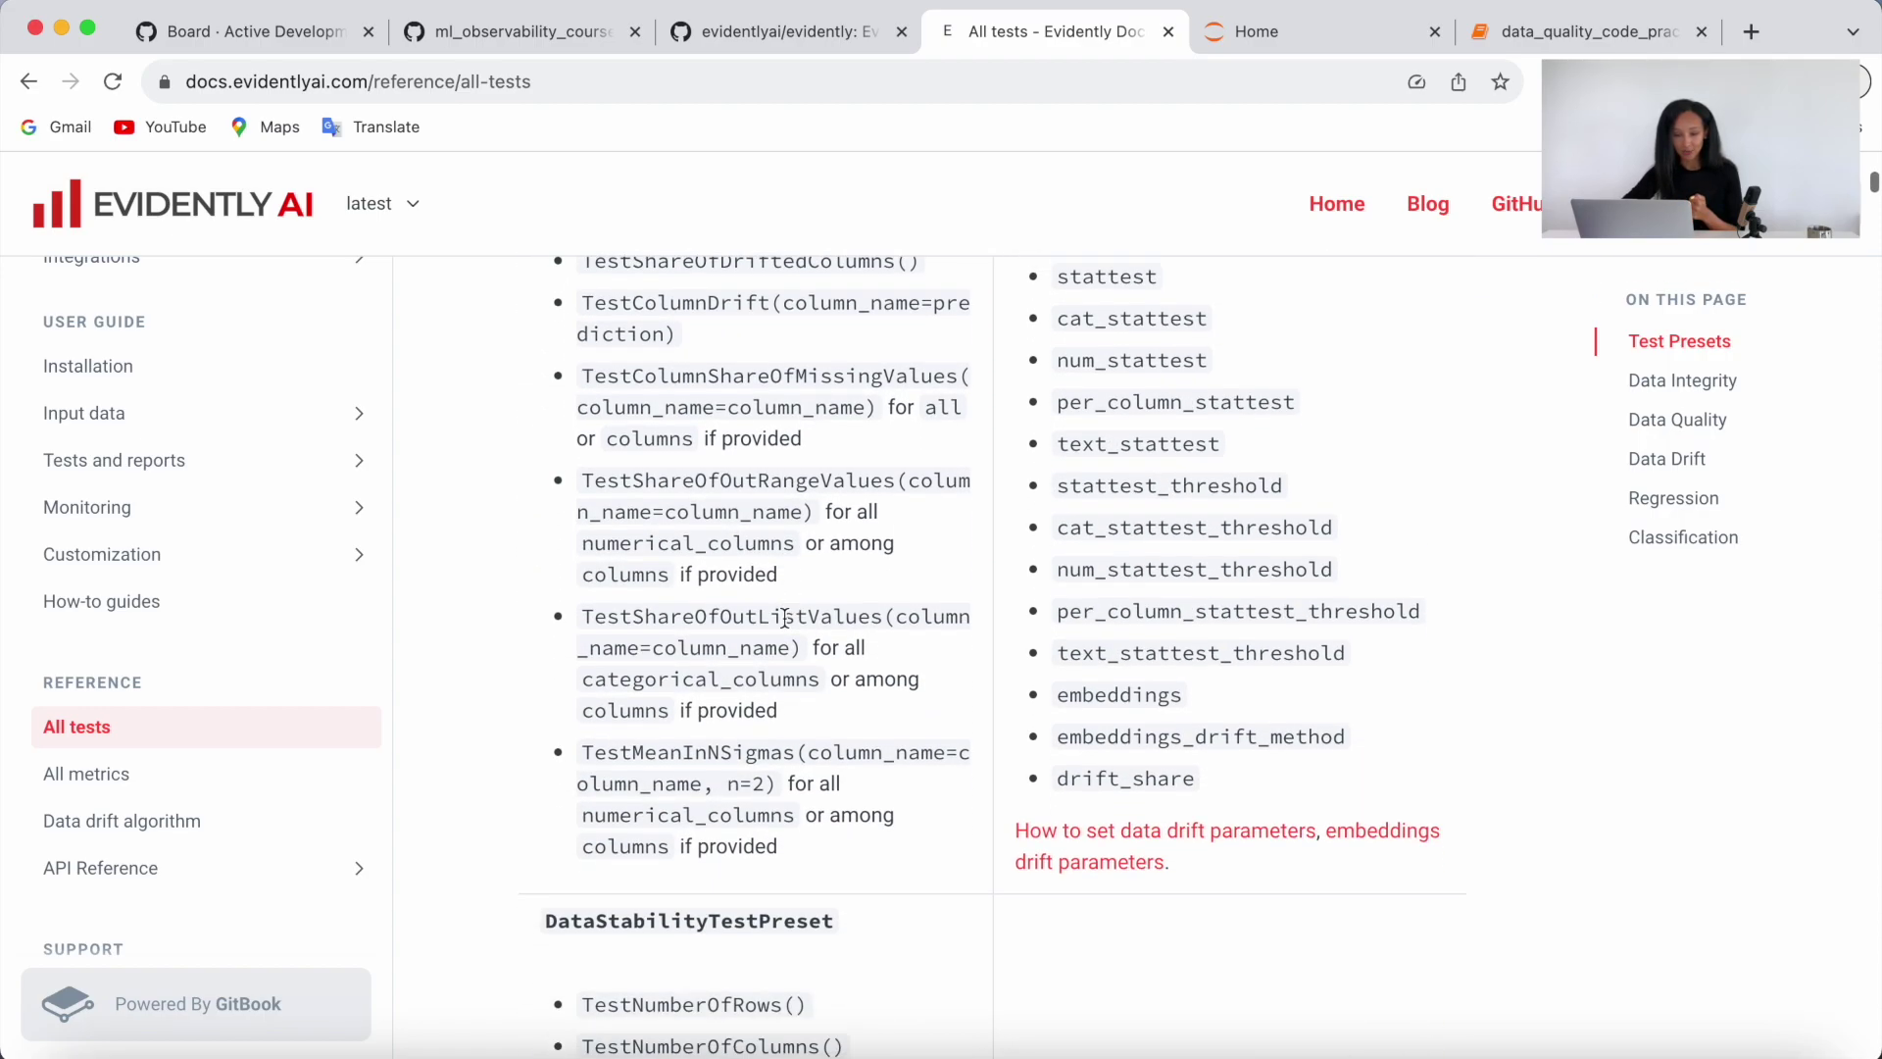
pyautogui.scroll(-5, 777, 588)
pyautogui.scroll(-5, 780, 603)
pyautogui.scroll(-5, 785, 617)
pyautogui.scroll(-6, 784, 617)
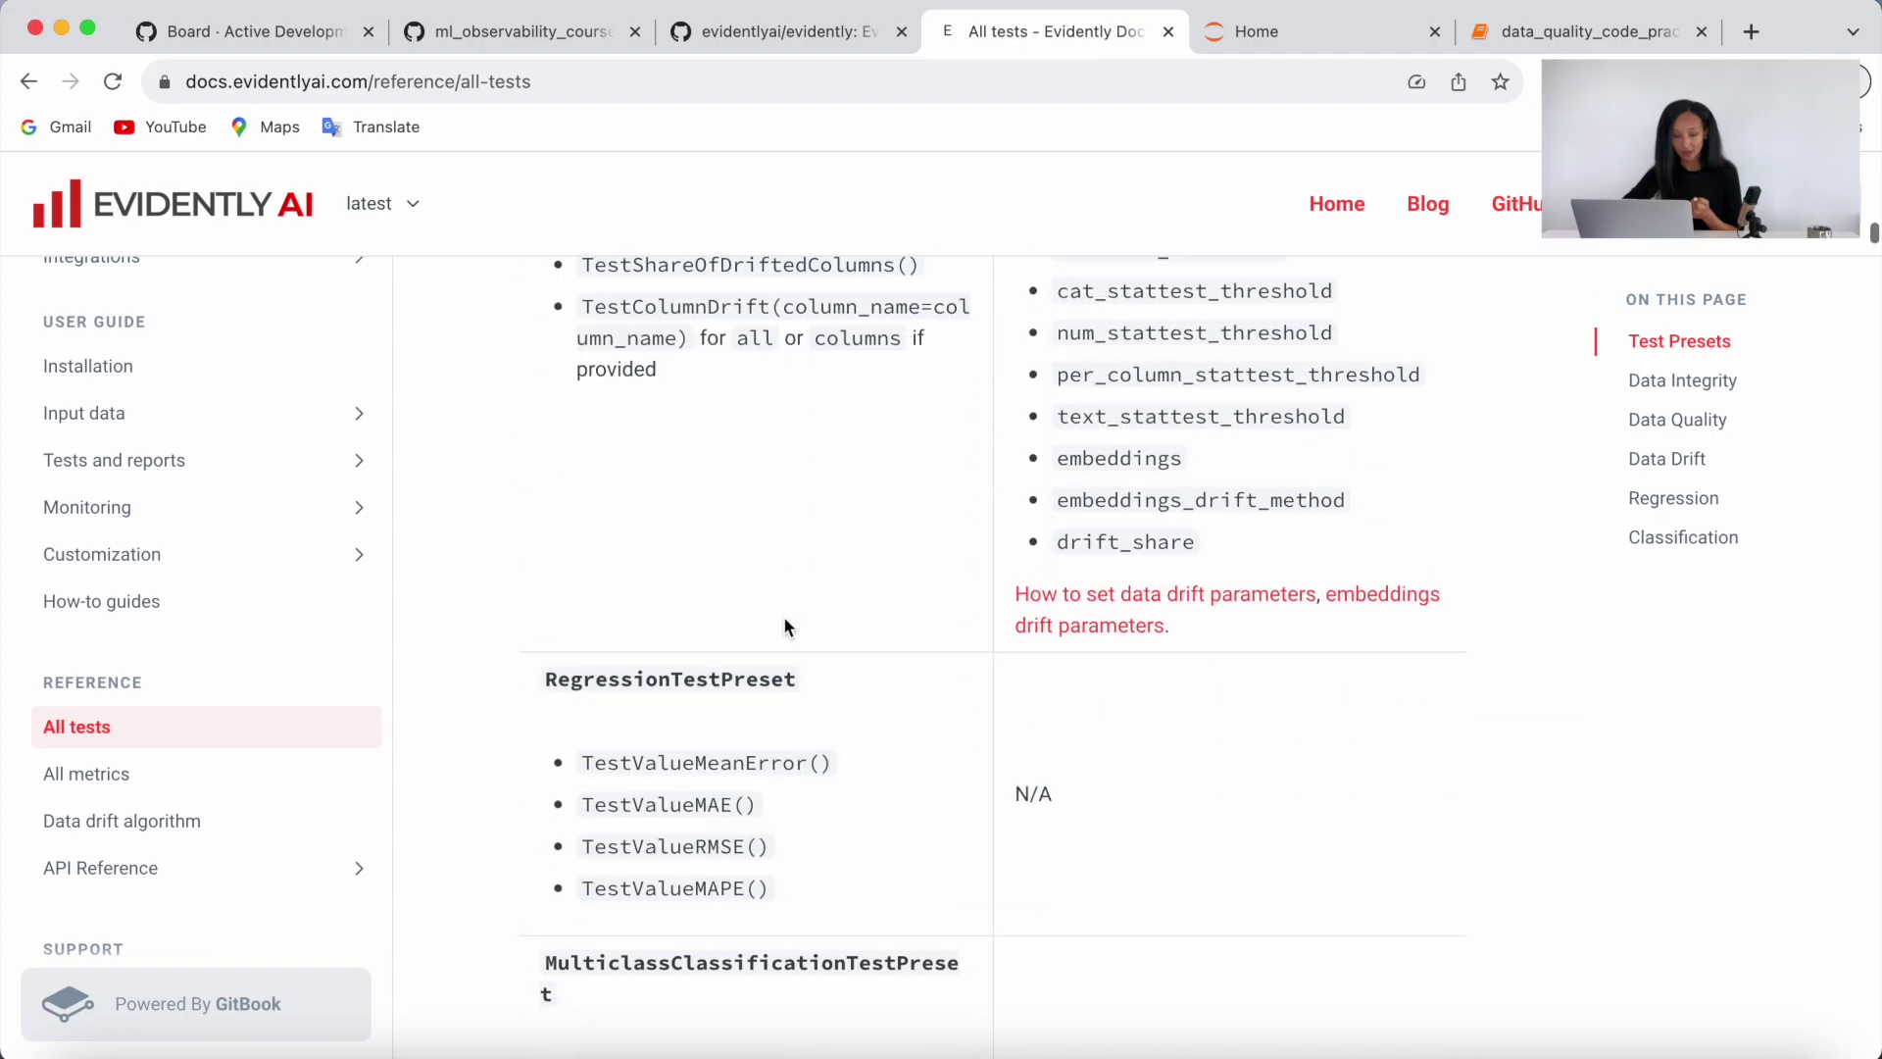
pyautogui.scroll(-4, 784, 618)
pyautogui.scroll(-4, 784, 618)
pyautogui.scroll(-4, 783, 617)
pyautogui.scroll(-6, 783, 617)
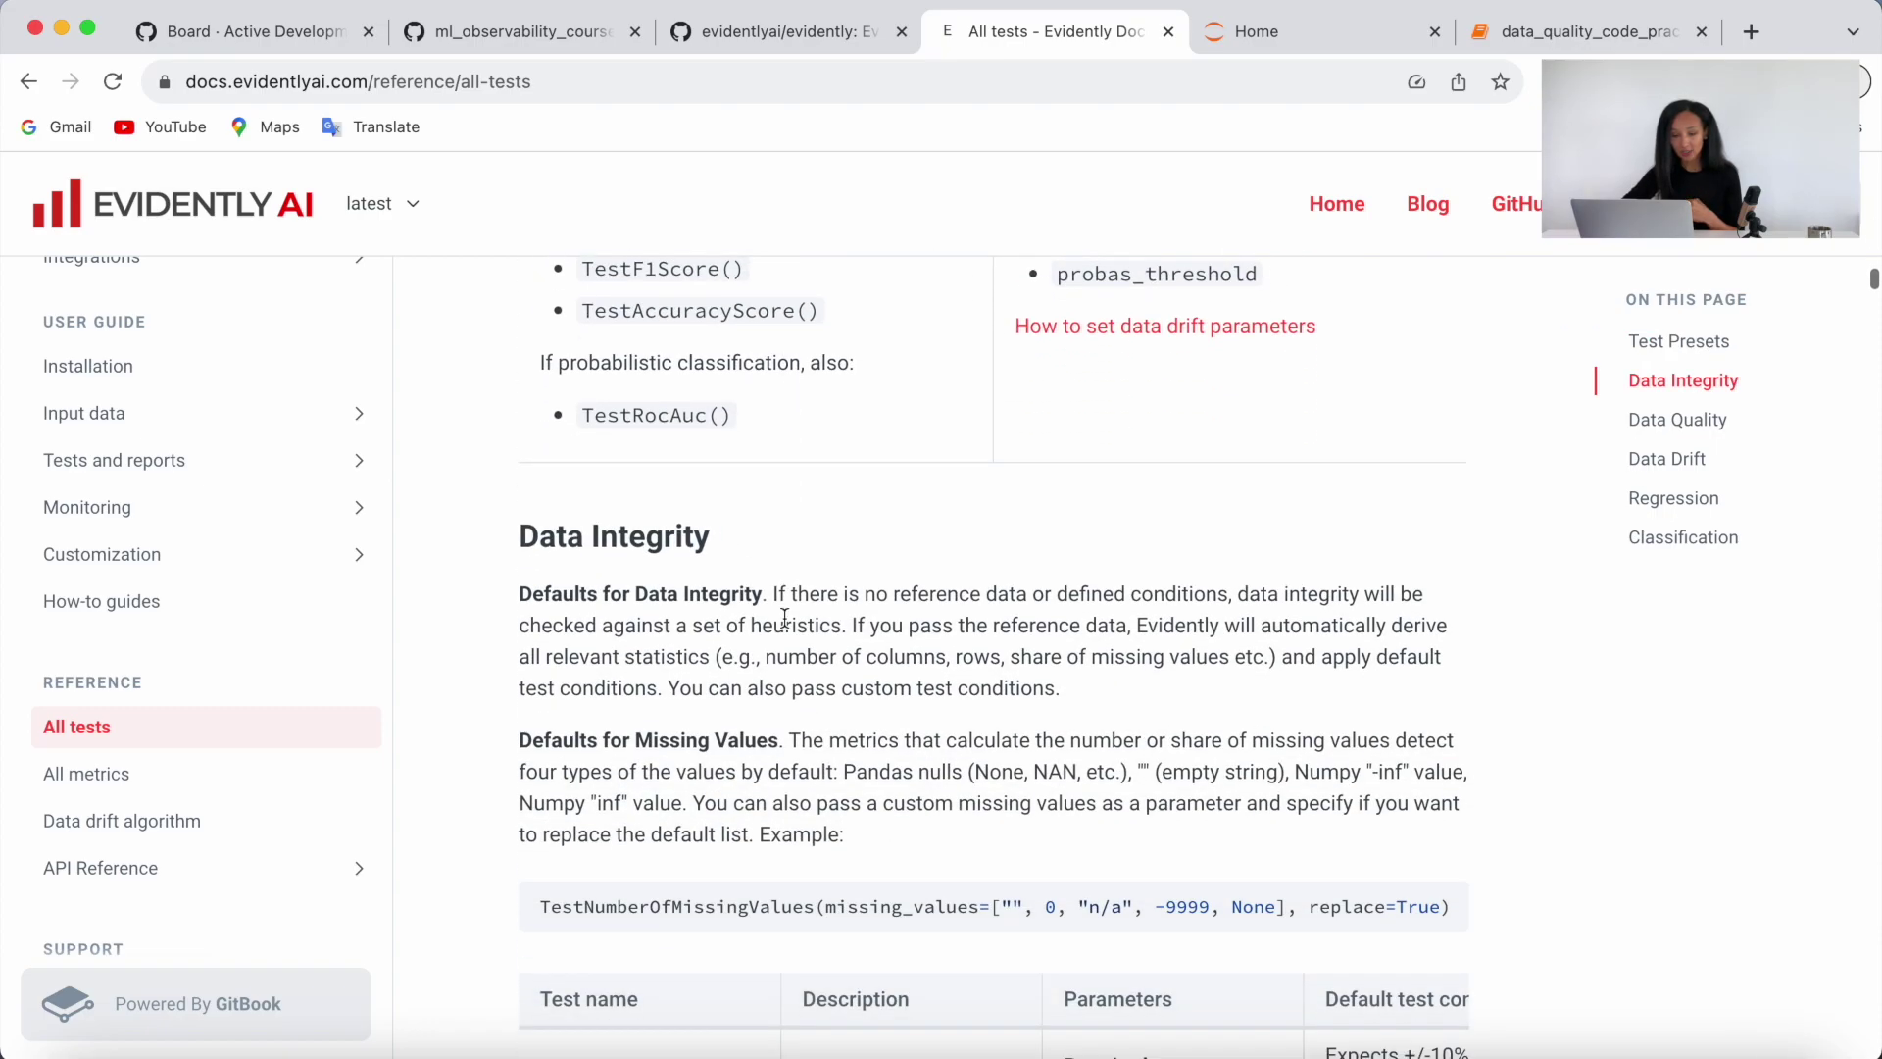
pyautogui.scroll(-4, 783, 615)
pyautogui.scroll(-3, 783, 661)
pyautogui.scroll(-2, 764, 780)
pyautogui.scroll(-1, 763, 793)
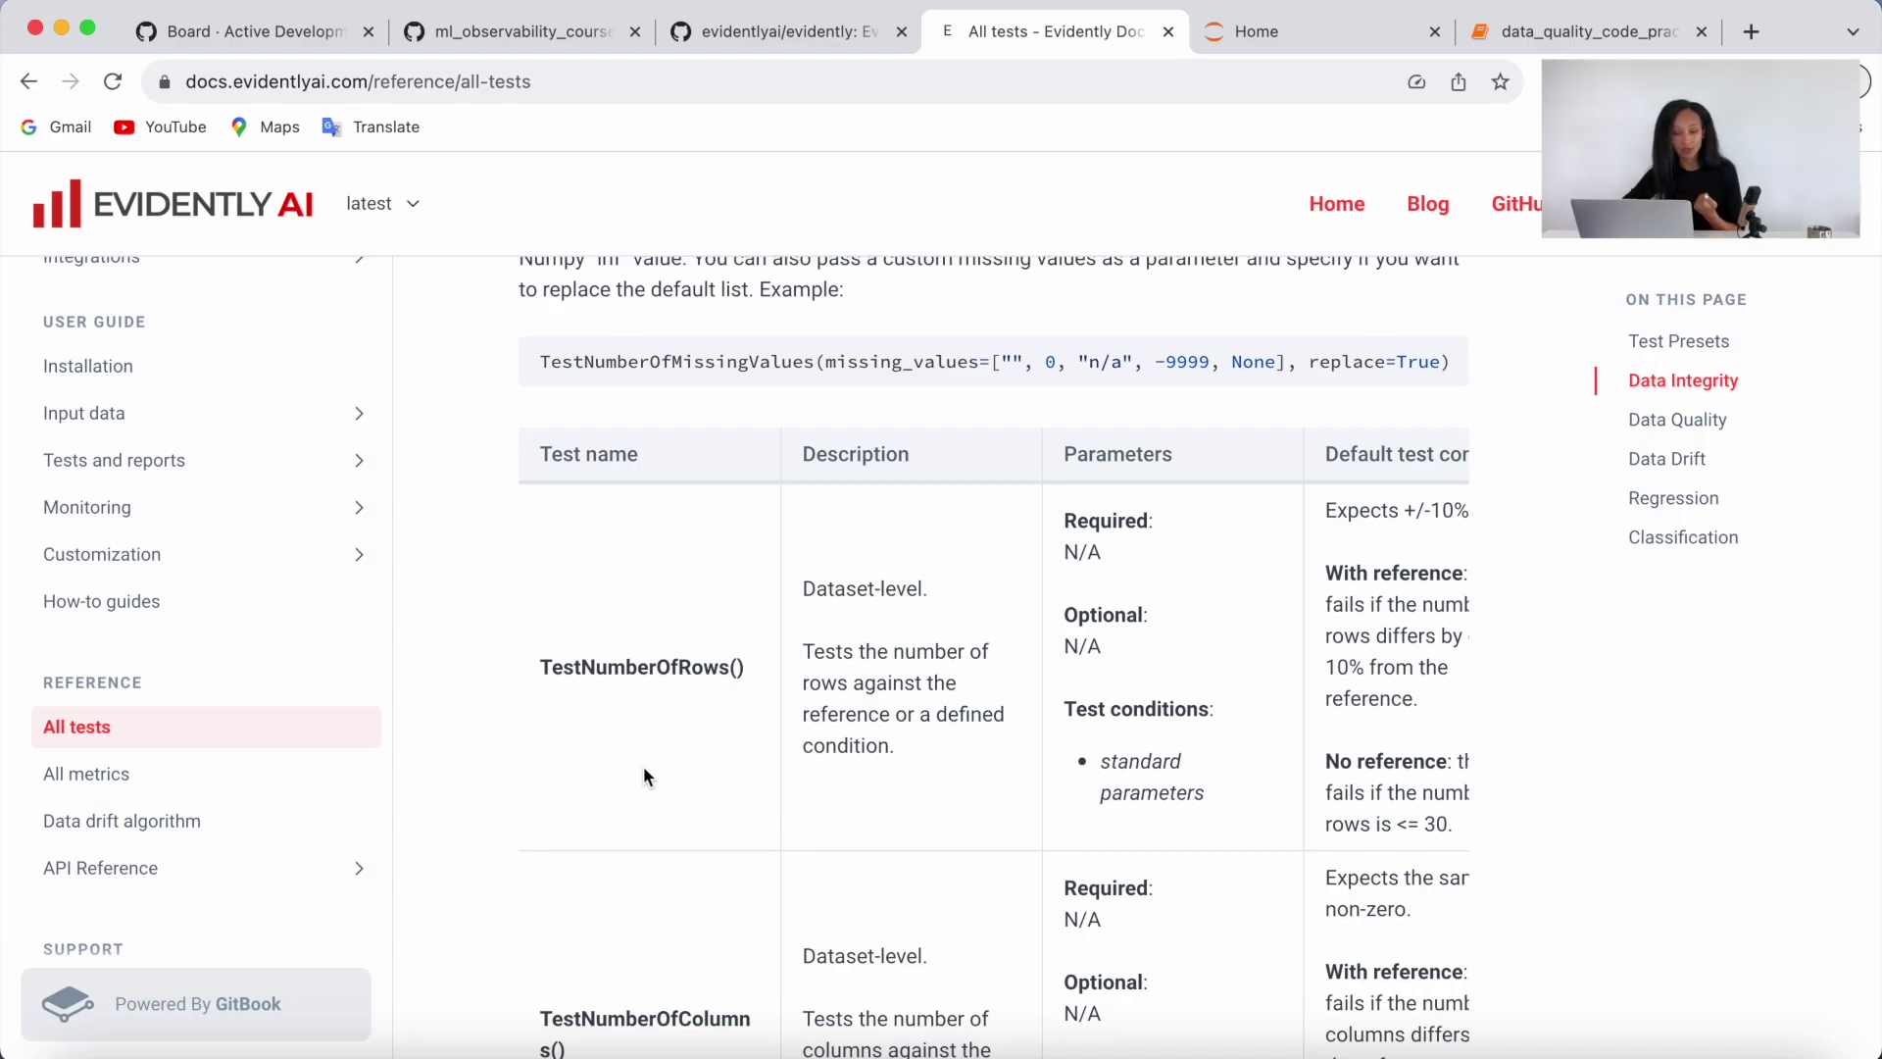
pyautogui.scroll(-3, 775, 833)
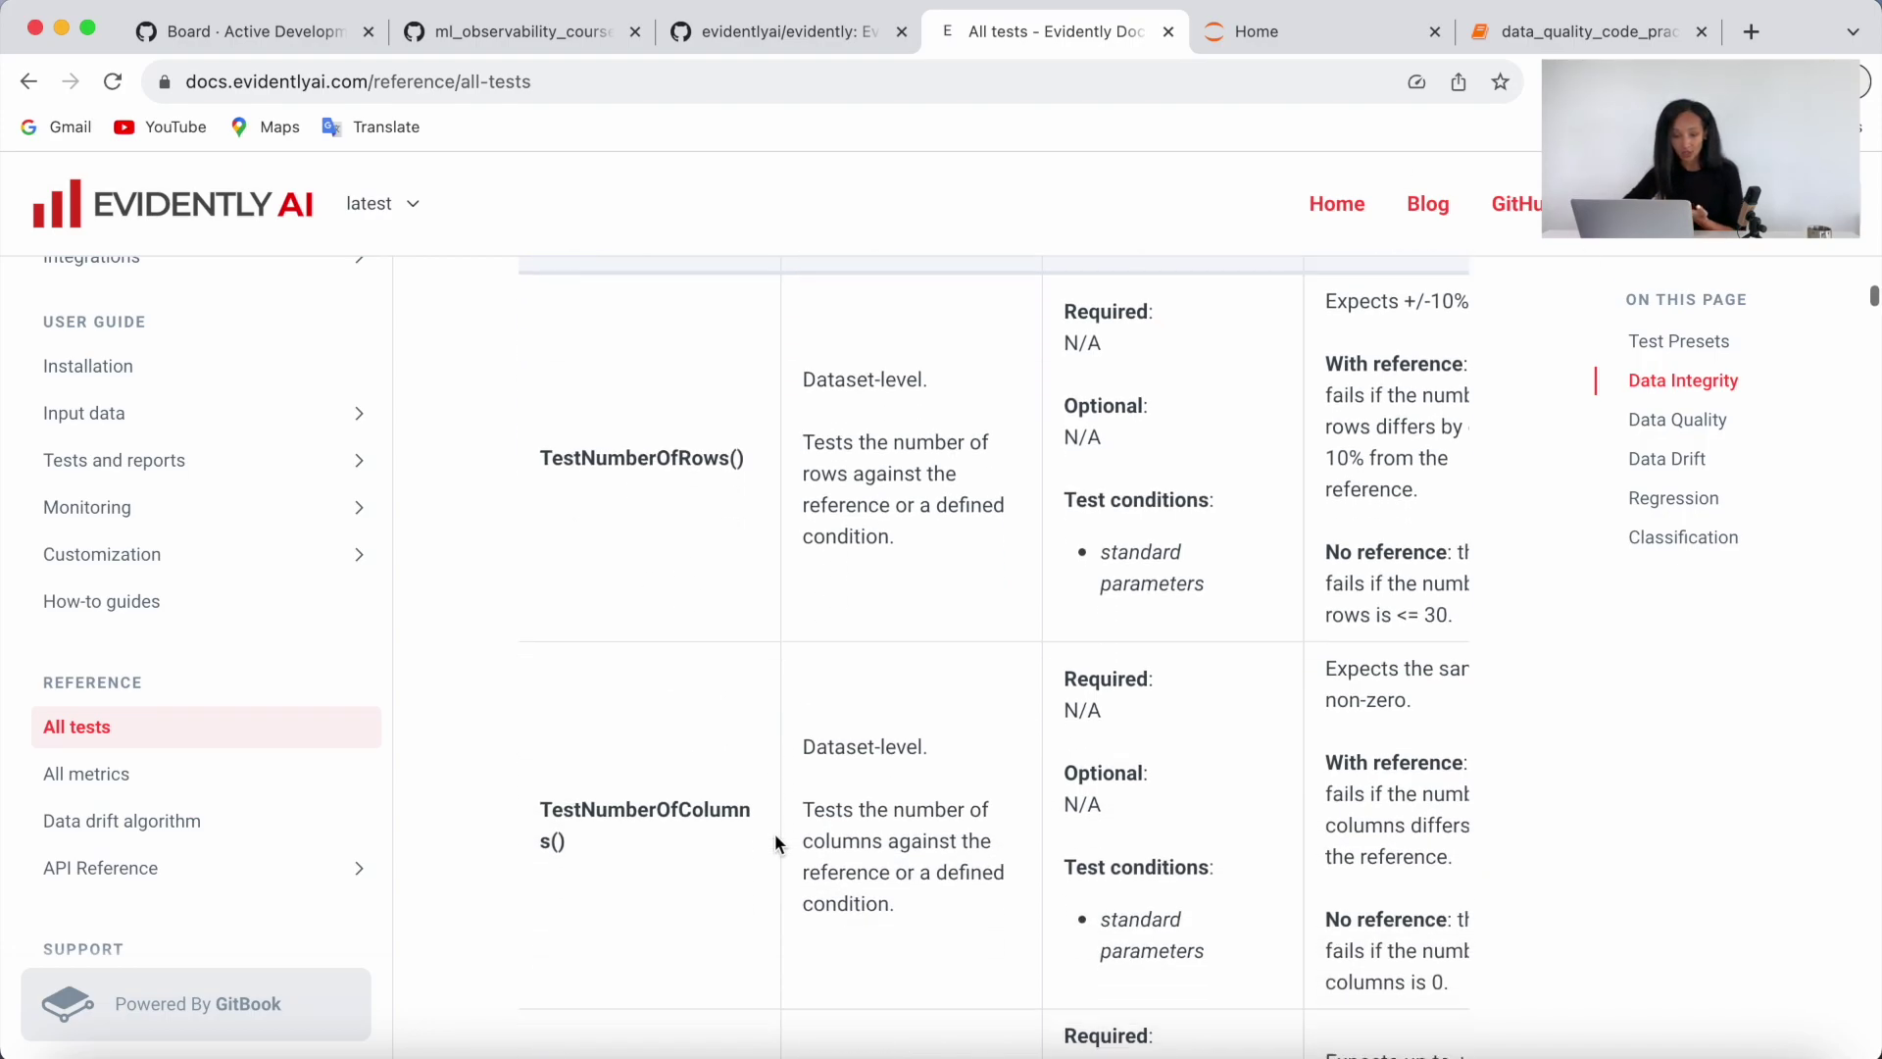
pyautogui.scroll(-4, 776, 835)
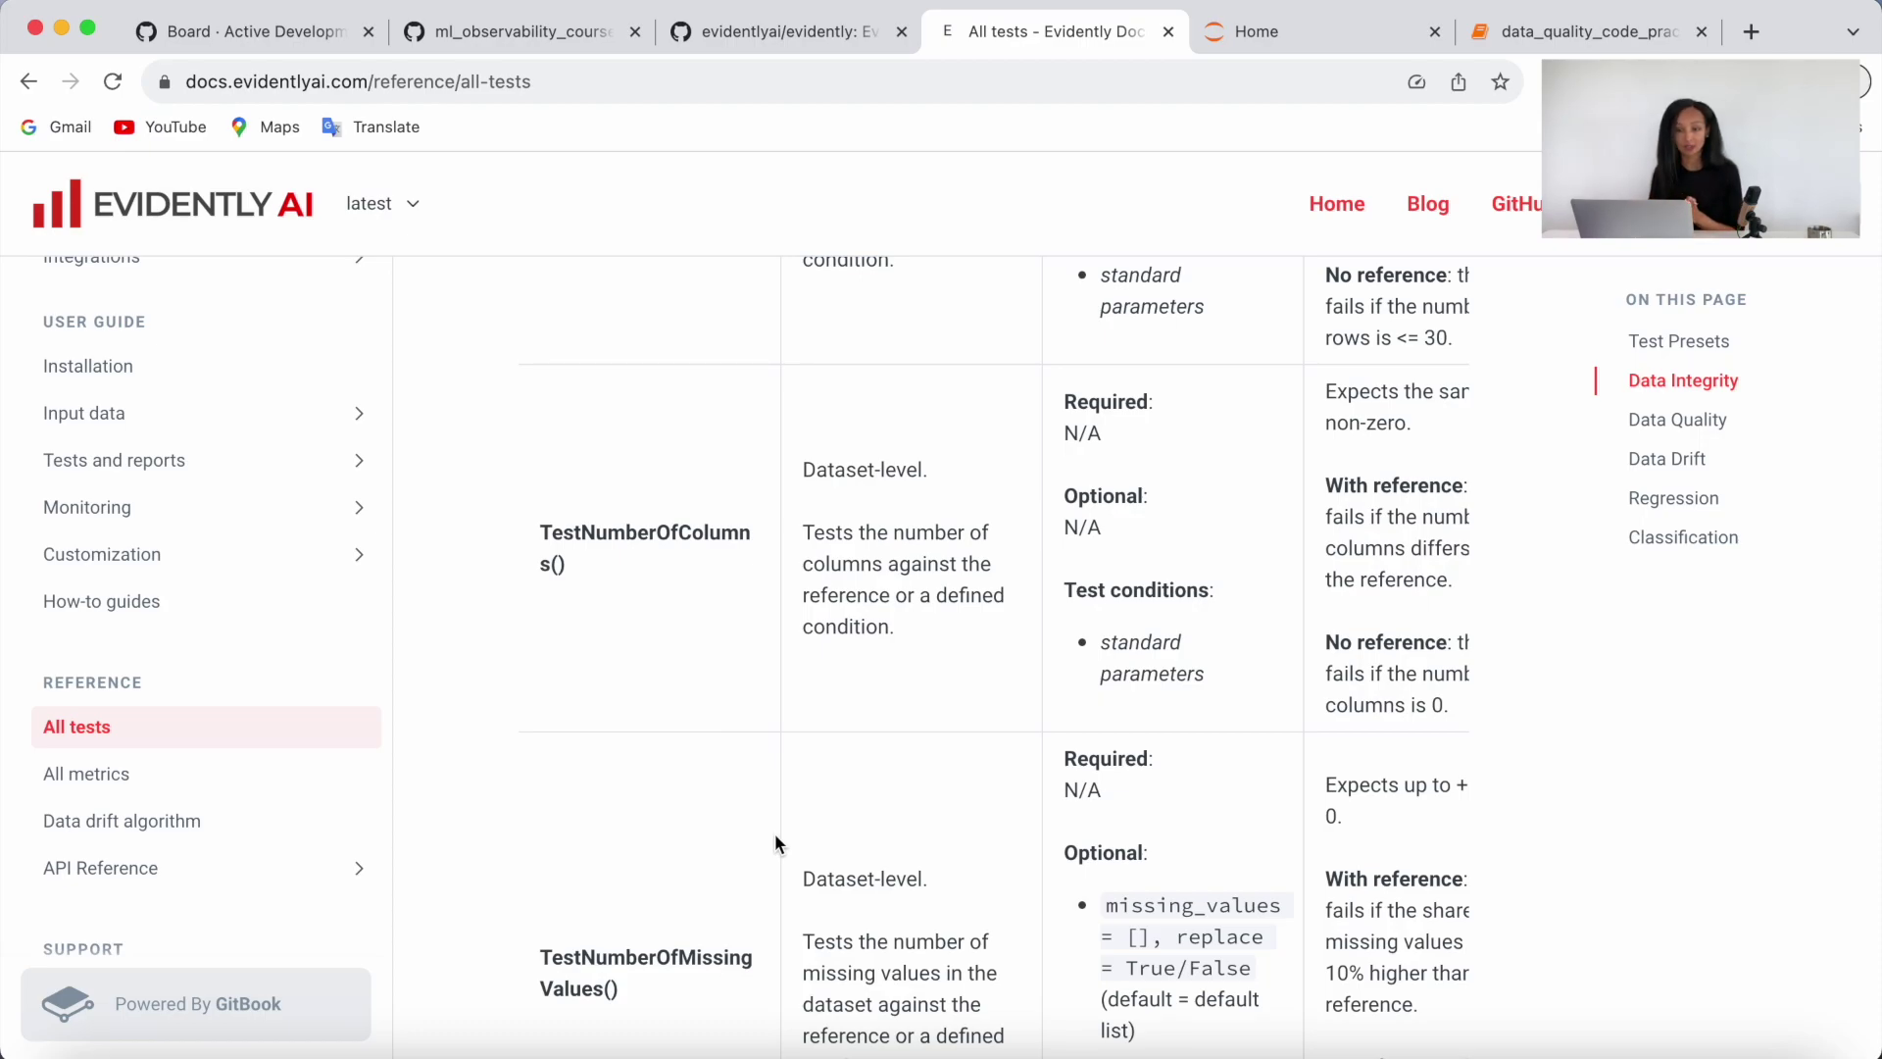
pyautogui.click(1585, 31)
pyautogui.scroll(-1, 1056, 631)
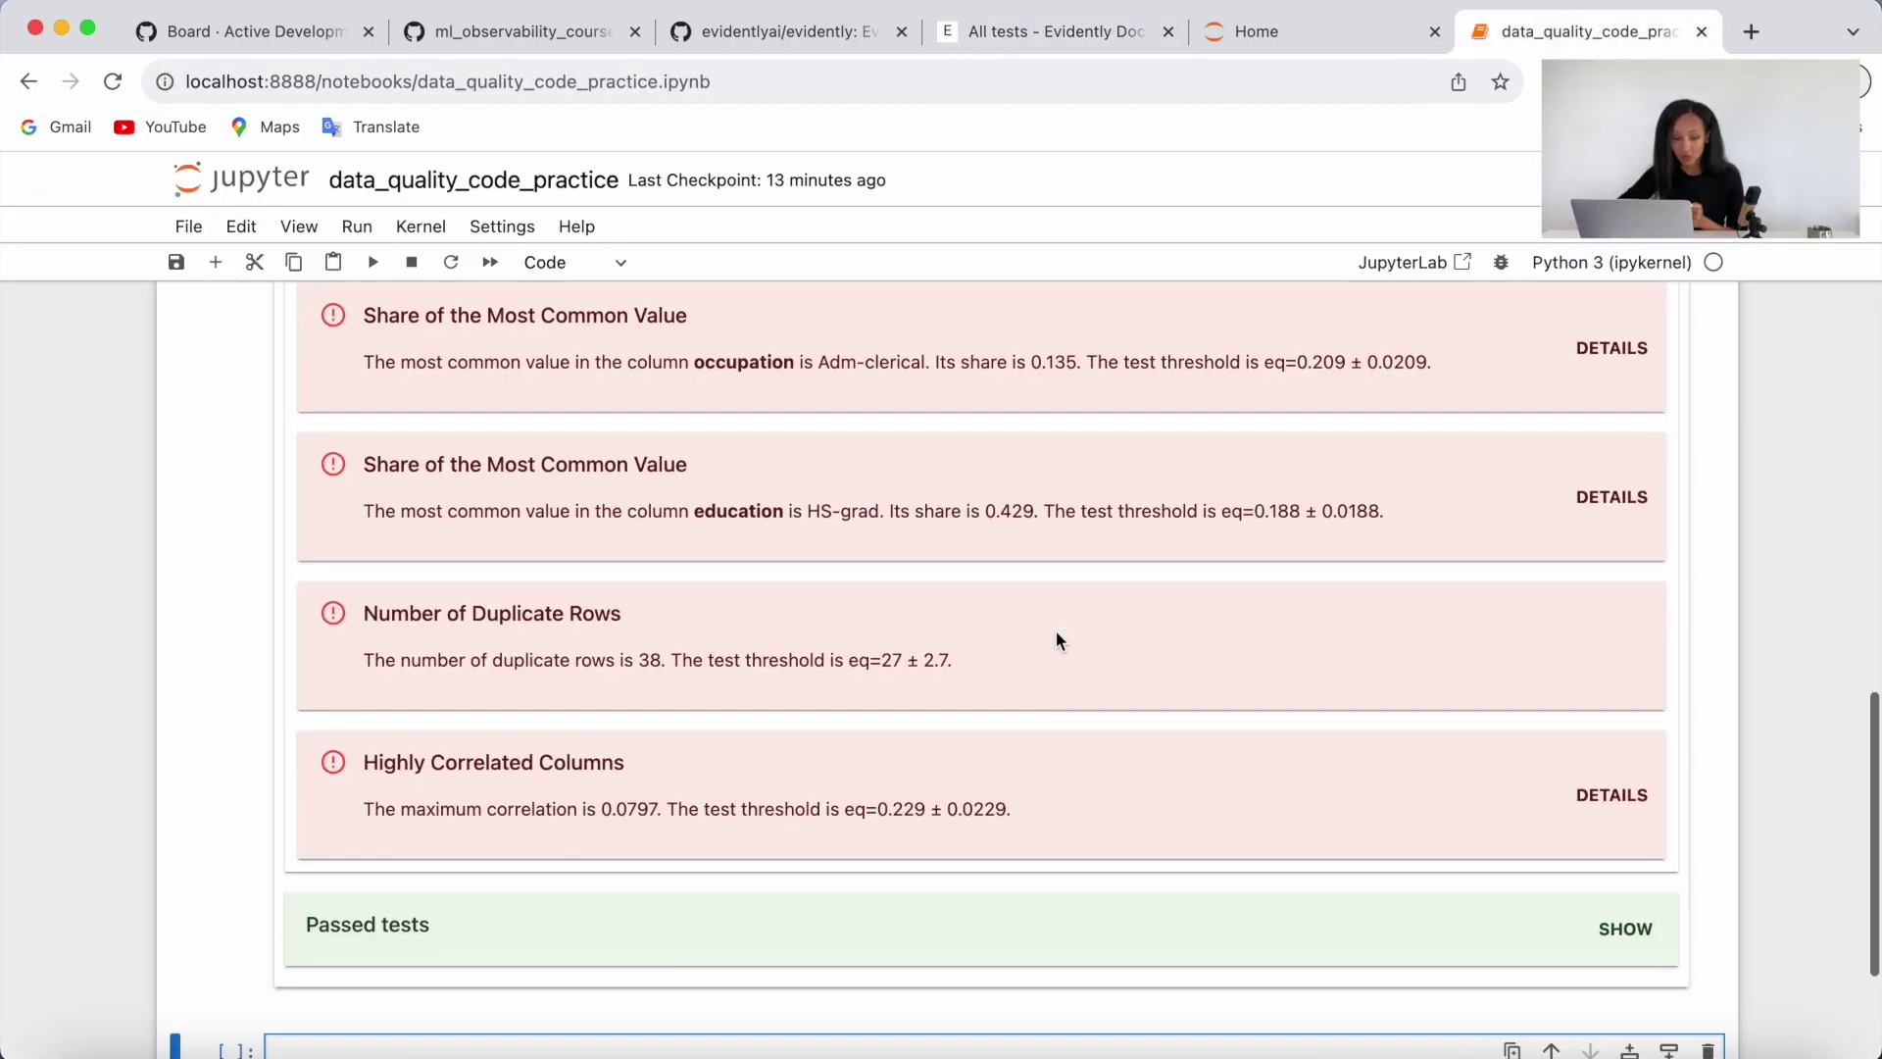
pyautogui.scroll(-2, 1055, 631)
# - Expand the passed tests to review the per-column missing-value share checks
pyautogui.click(1658, 702)
pyautogui.scroll(-2, 1254, 708)
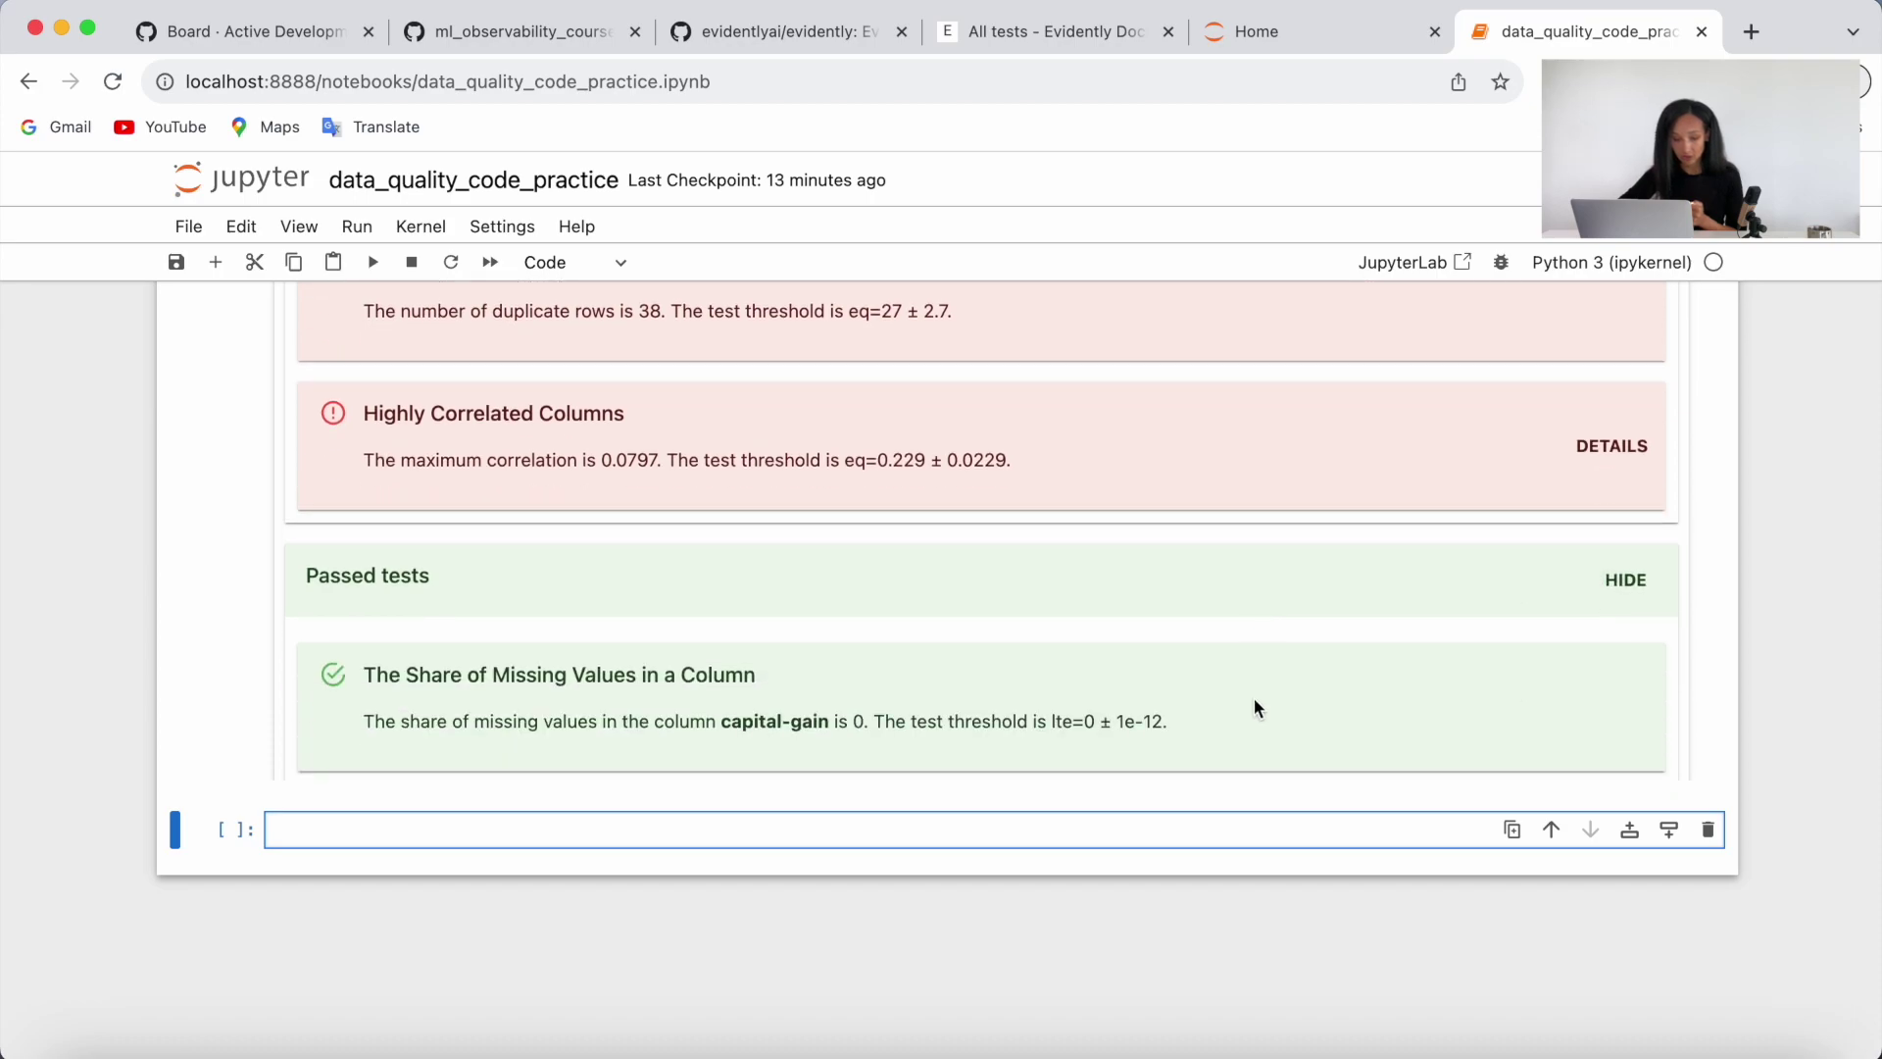
pyautogui.scroll(-3, 1255, 707)
pyautogui.scroll(-2, 1254, 708)
pyautogui.scroll(-1, 1254, 708)
pyautogui.scroll(-2, 1254, 708)
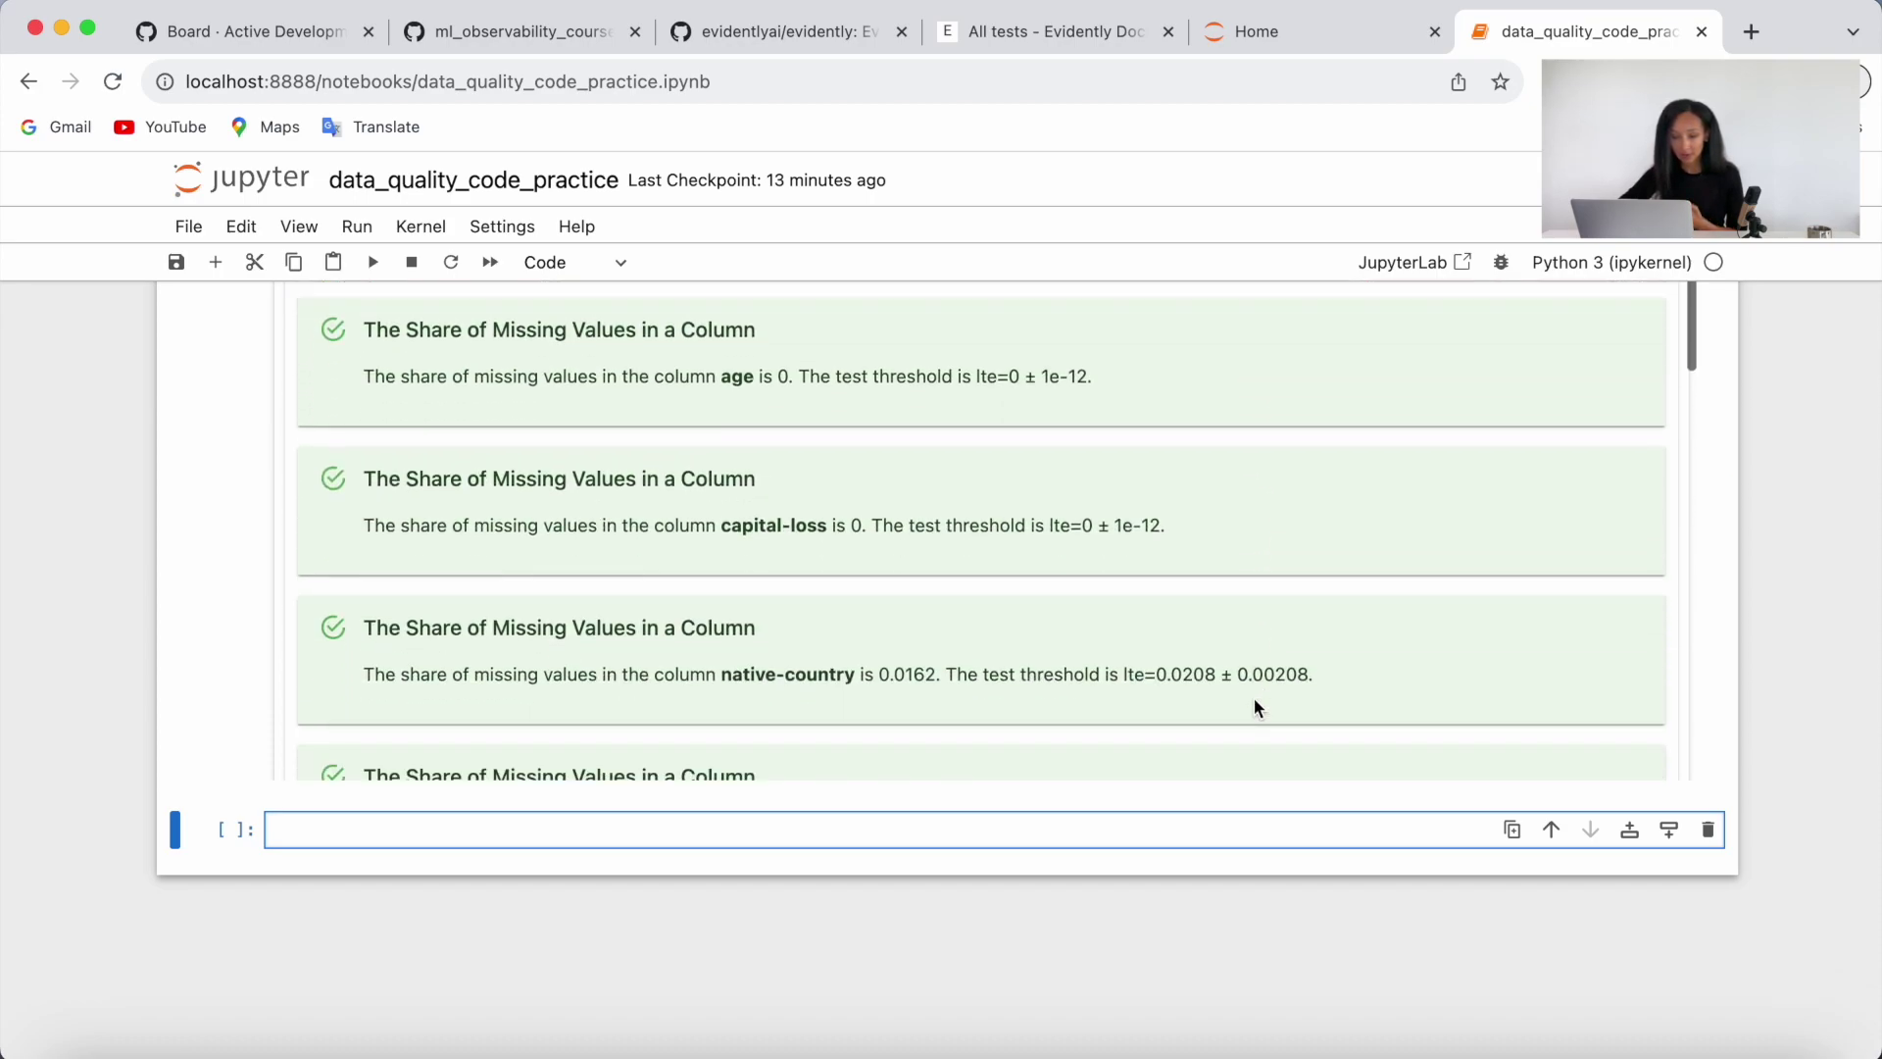
pyautogui.scroll(-3, 1253, 708)
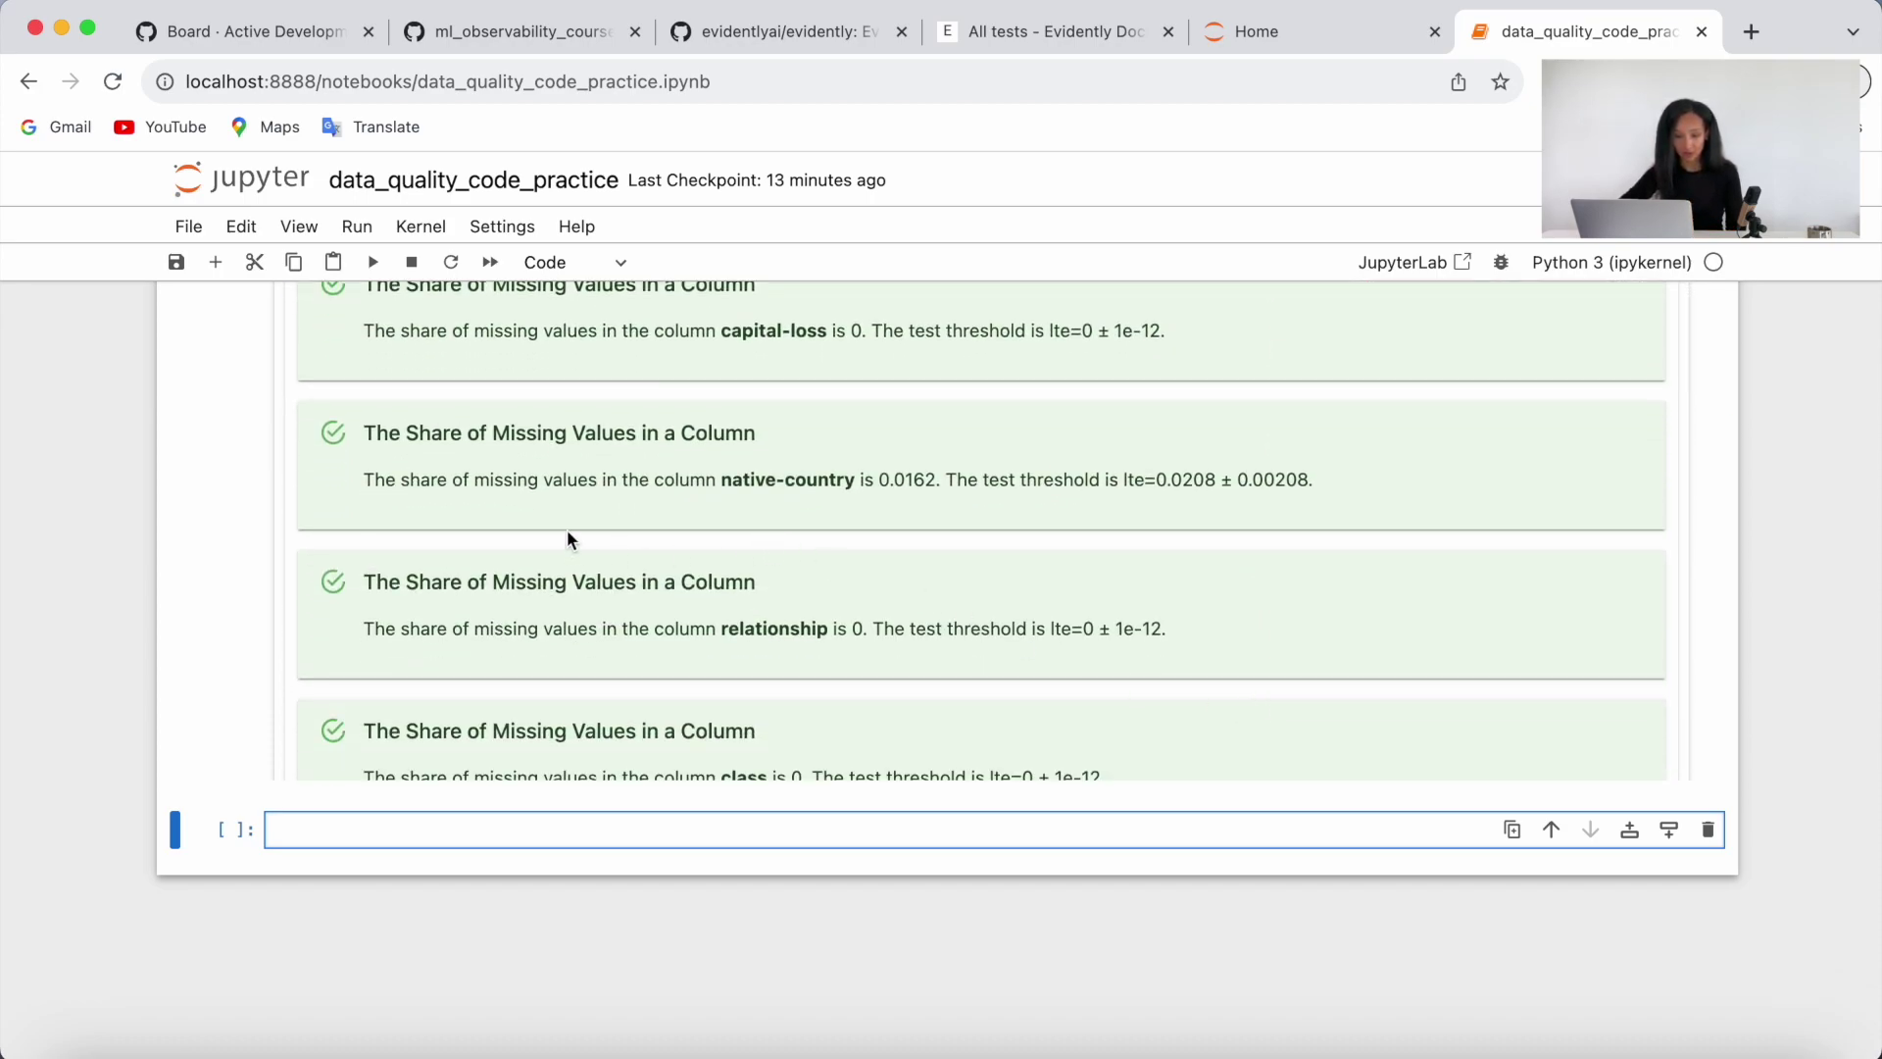
pyautogui.scroll(-2, 539, 484)
pyautogui.scroll(-2, 540, 483)
pyautogui.scroll(-2, 539, 482)
pyautogui.scroll(-1, 539, 483)
pyautogui.scroll(-2, 539, 483)
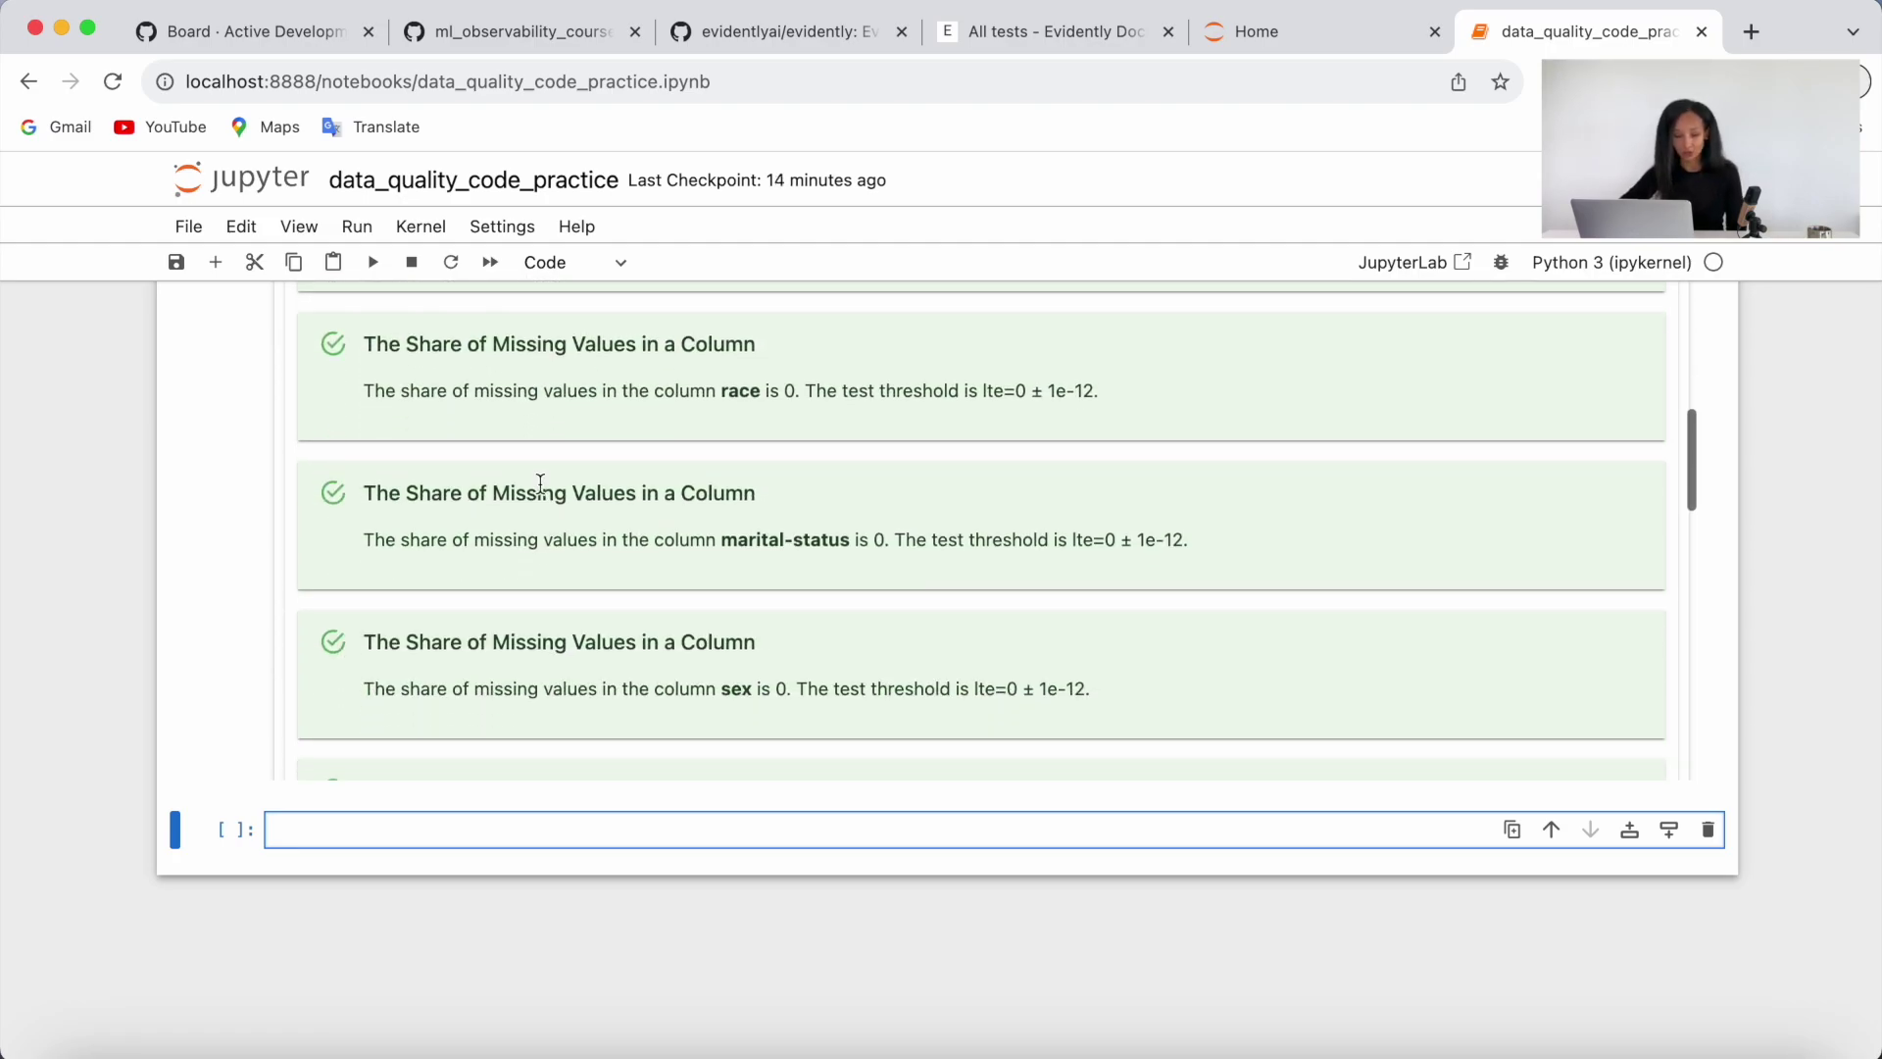
pyautogui.click(237, 545)
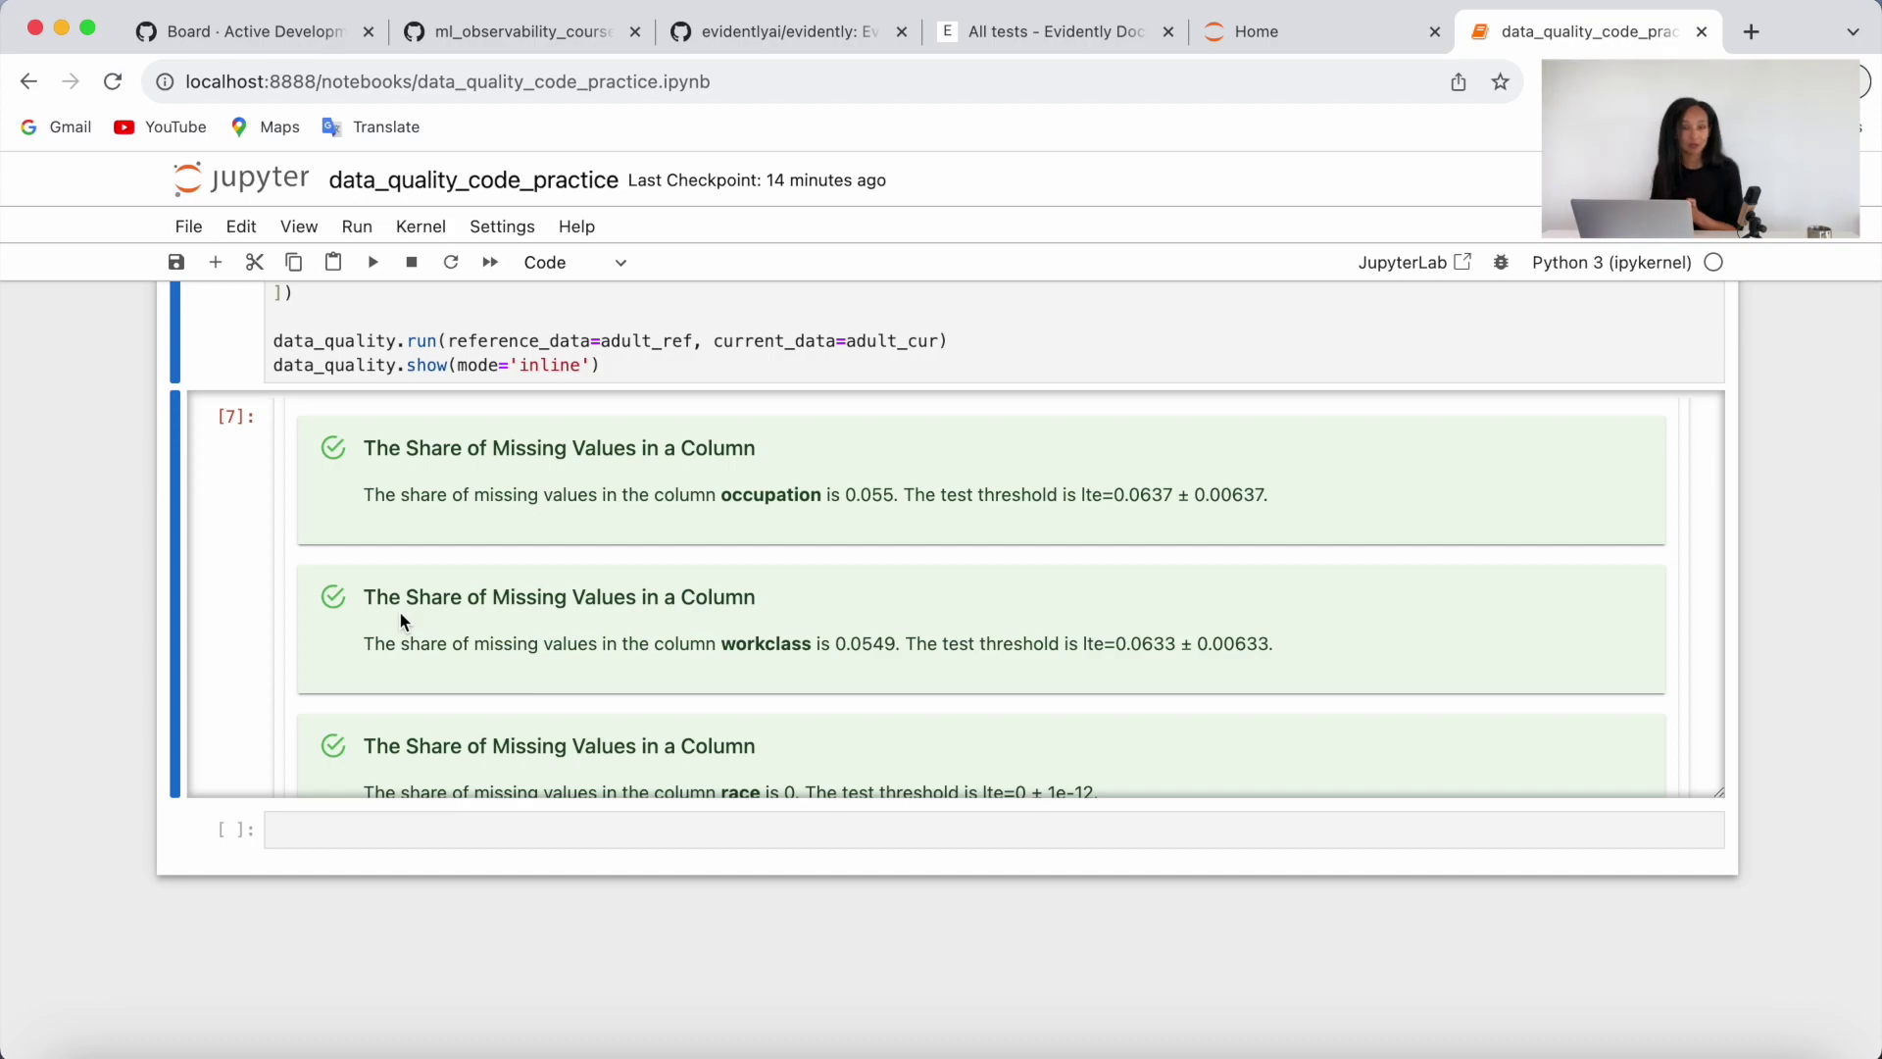
pyautogui.moveTo(600, 368); pyautogui.dragTo(254, 332)
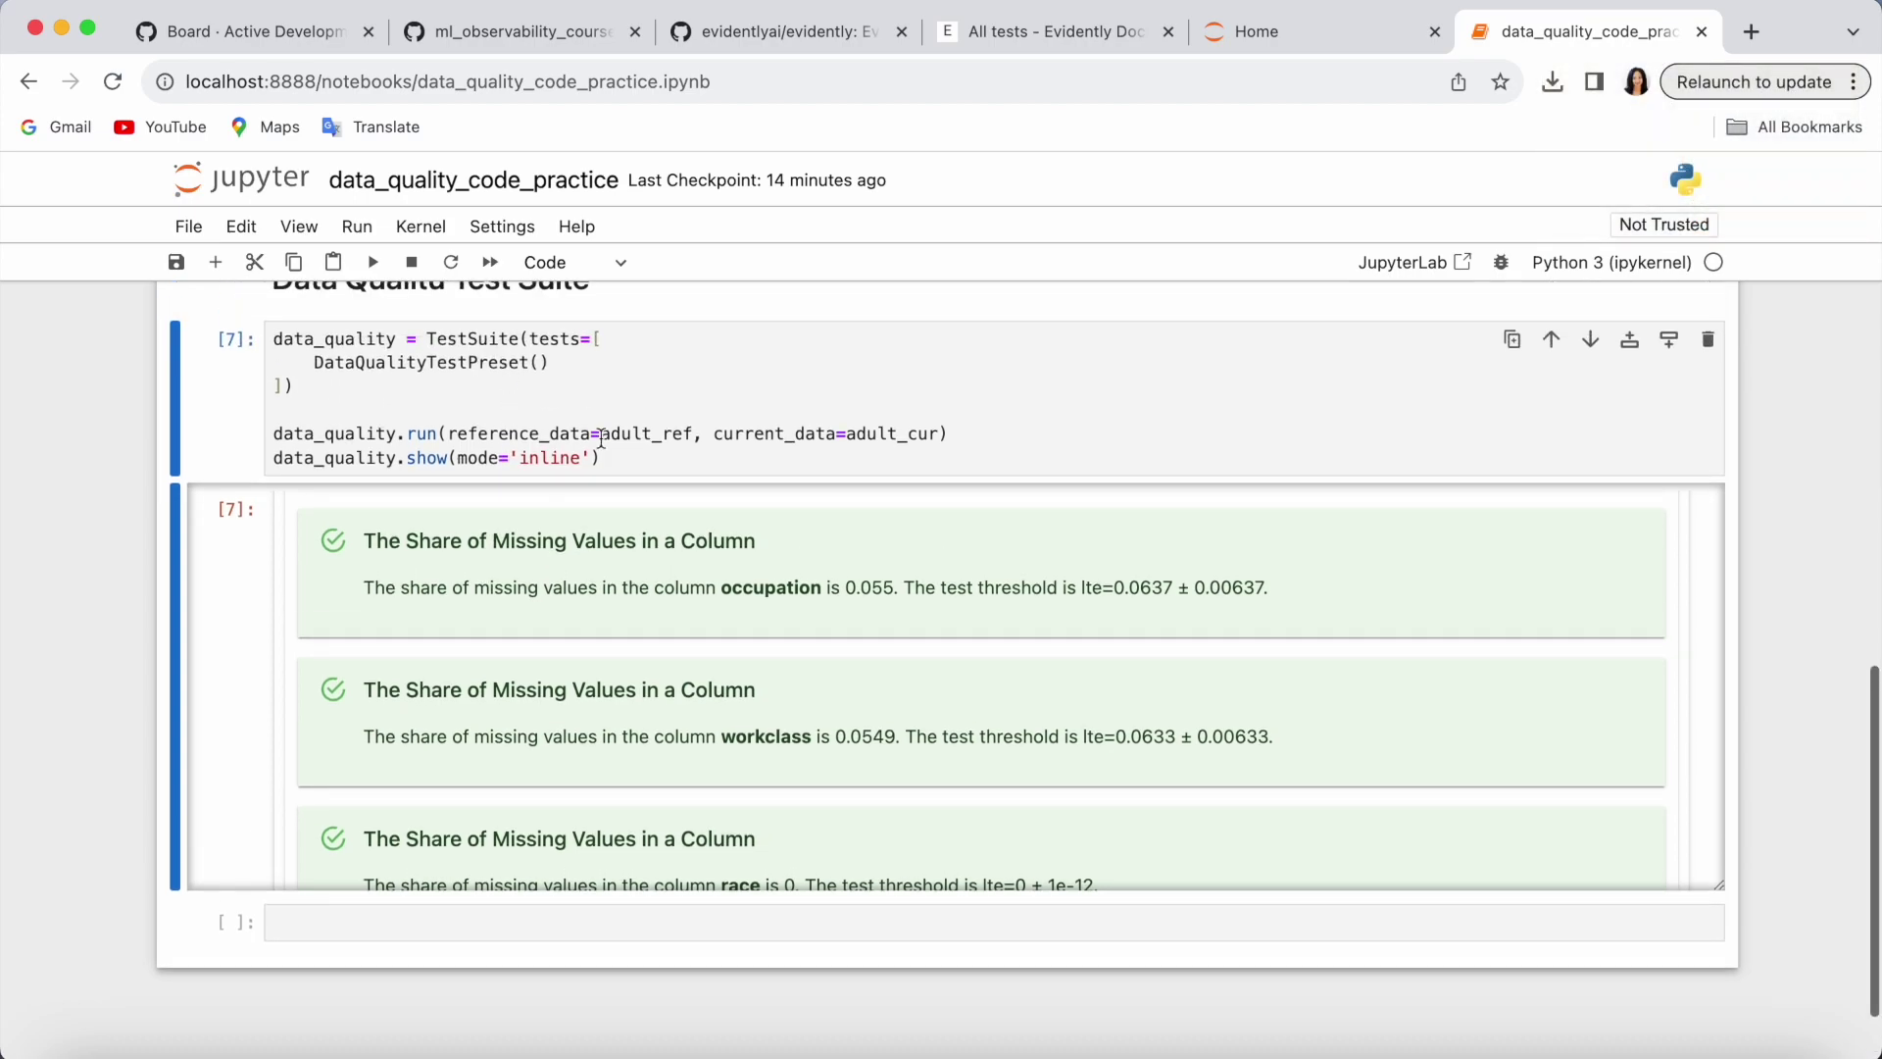
# - Copy the test suite code into the bottom cell and rename its variable to data_quality_tests
pyautogui.hotkey('ctrl', 'c')
pyautogui.click(486, 922)
pyautogui.hotkey('ctrl', 'v')
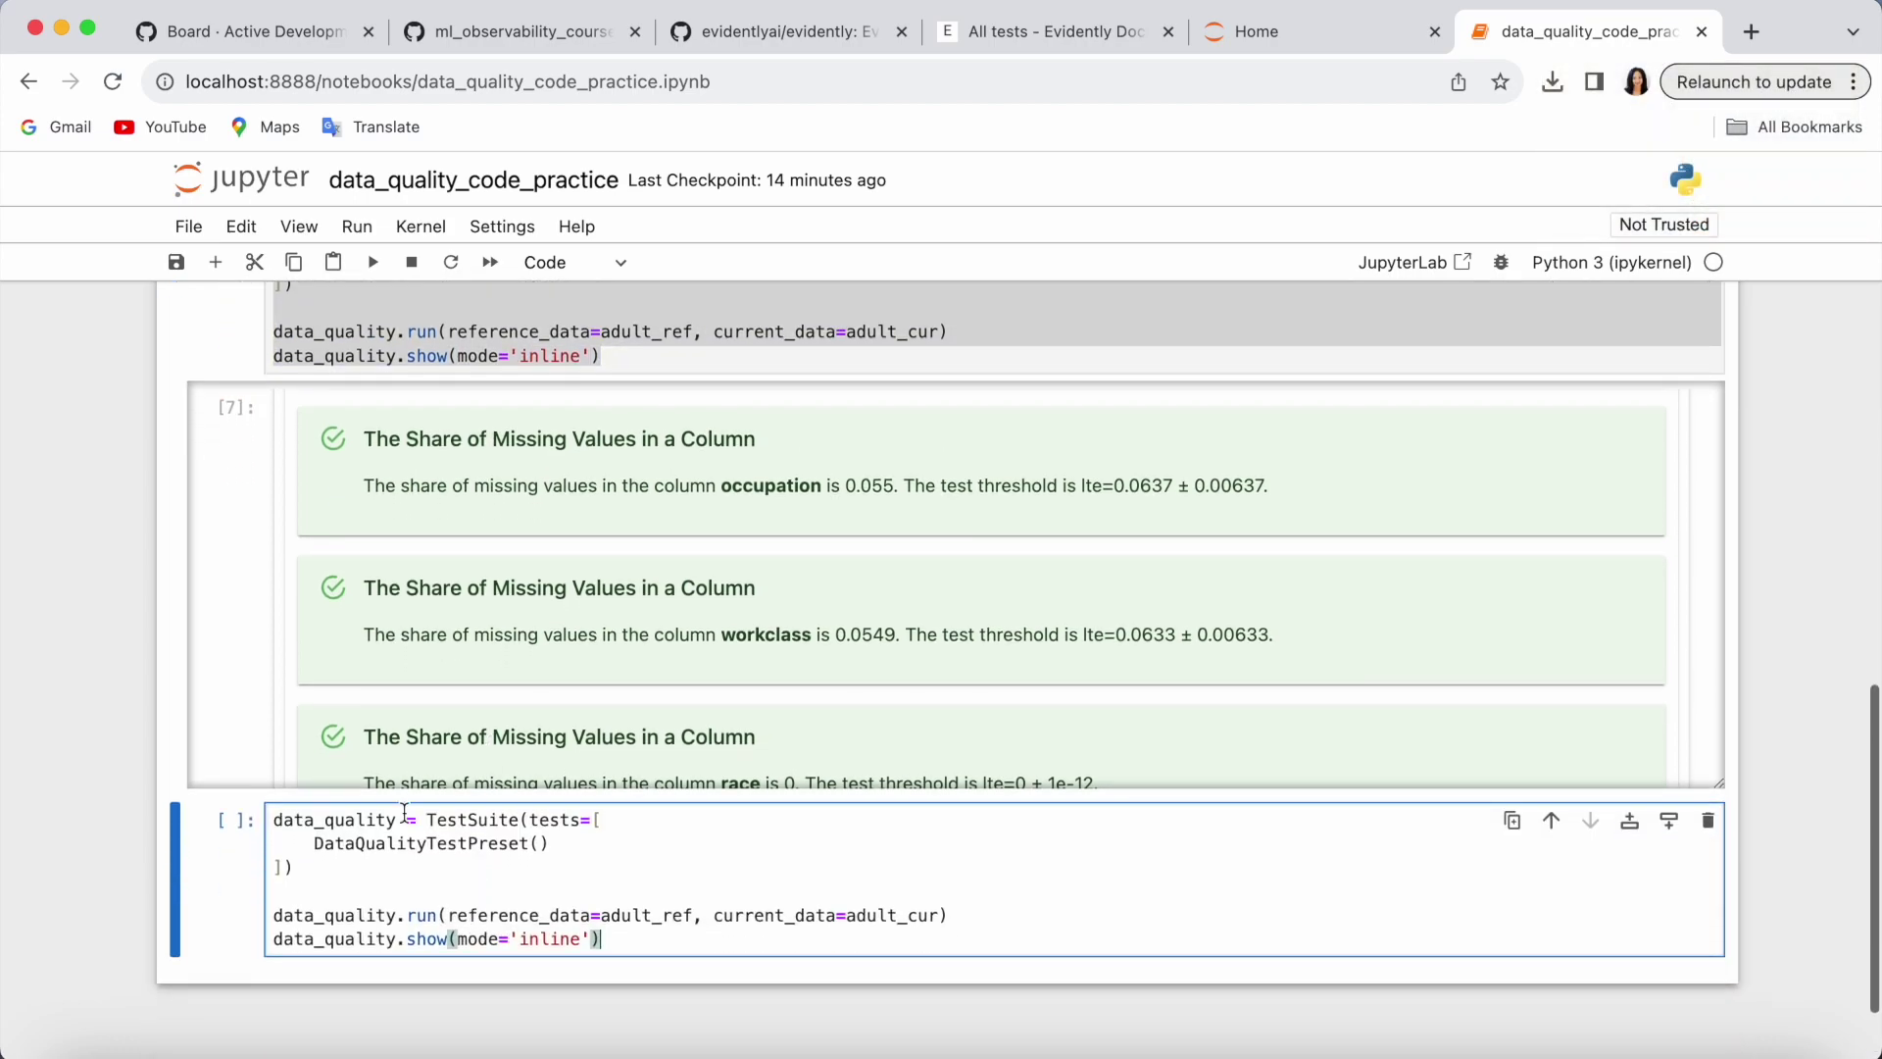
pyautogui.click(395, 821)
pyautogui.write('_tests')
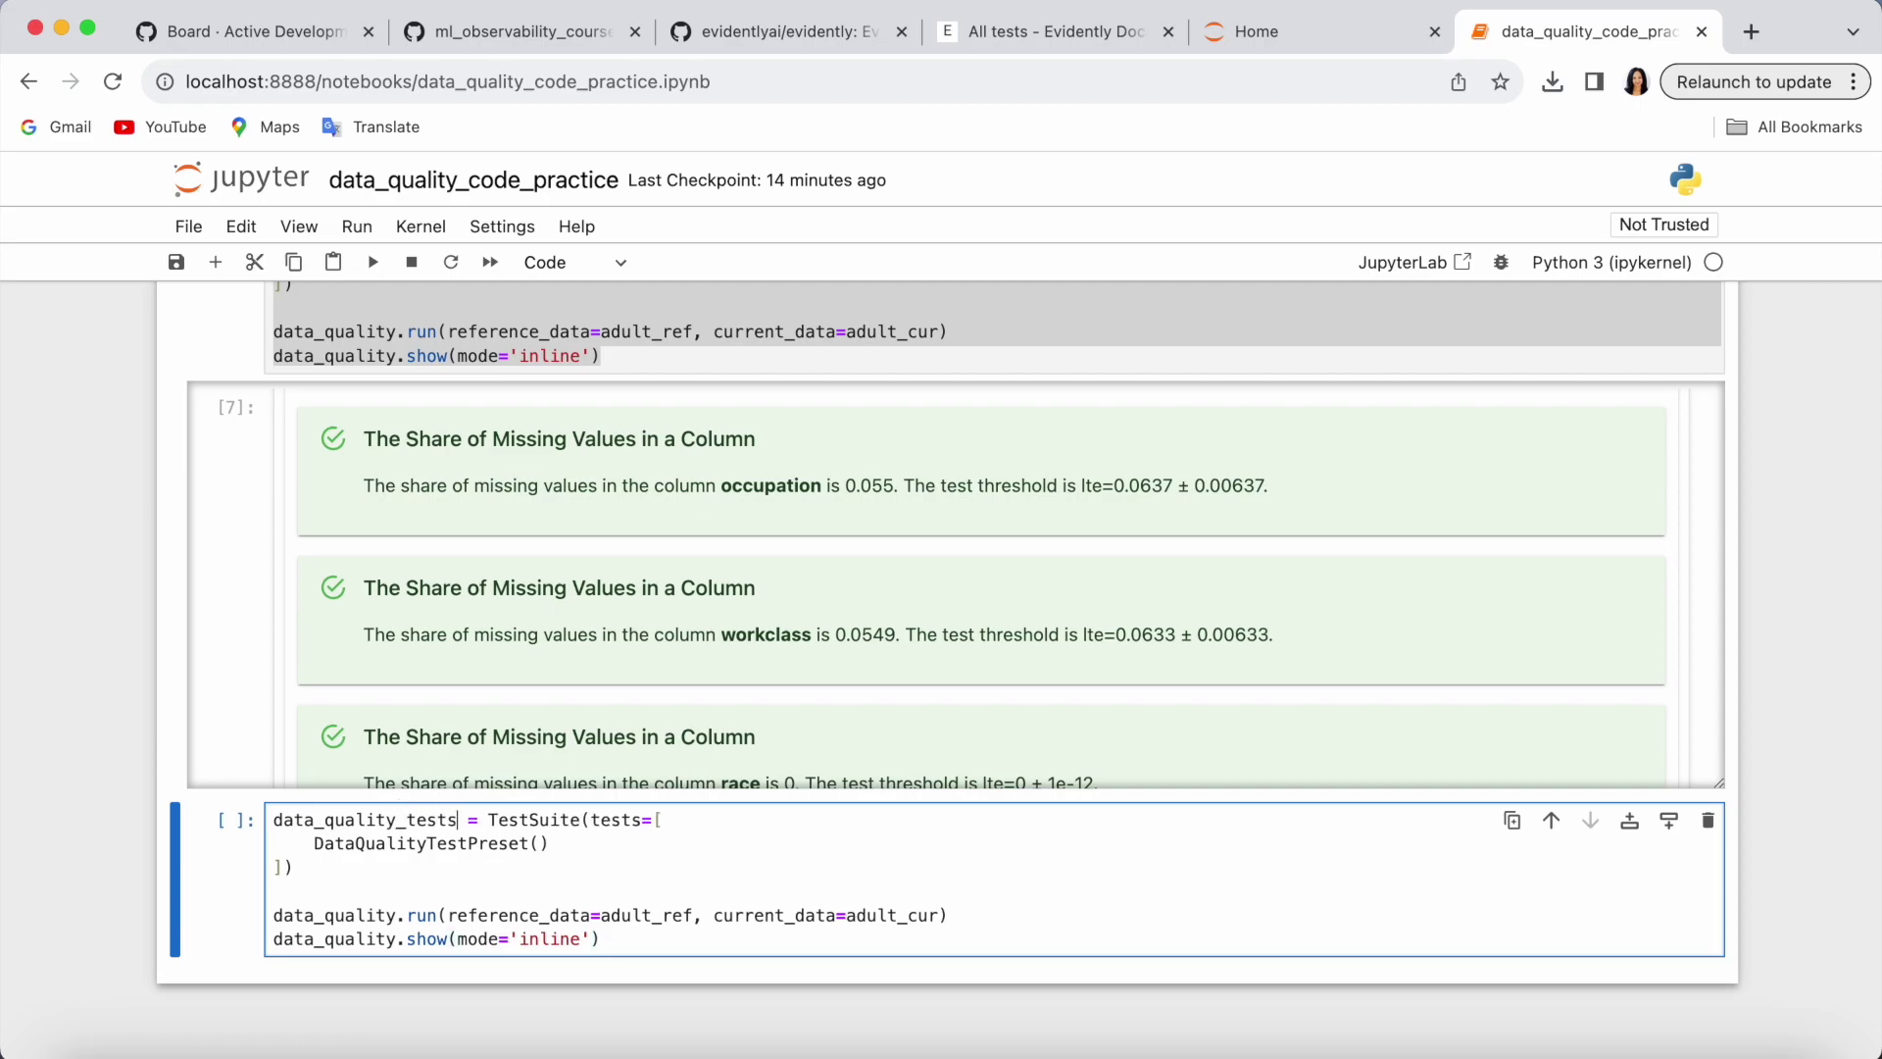
pyautogui.click(398, 915)
pyautogui.write('_tests')
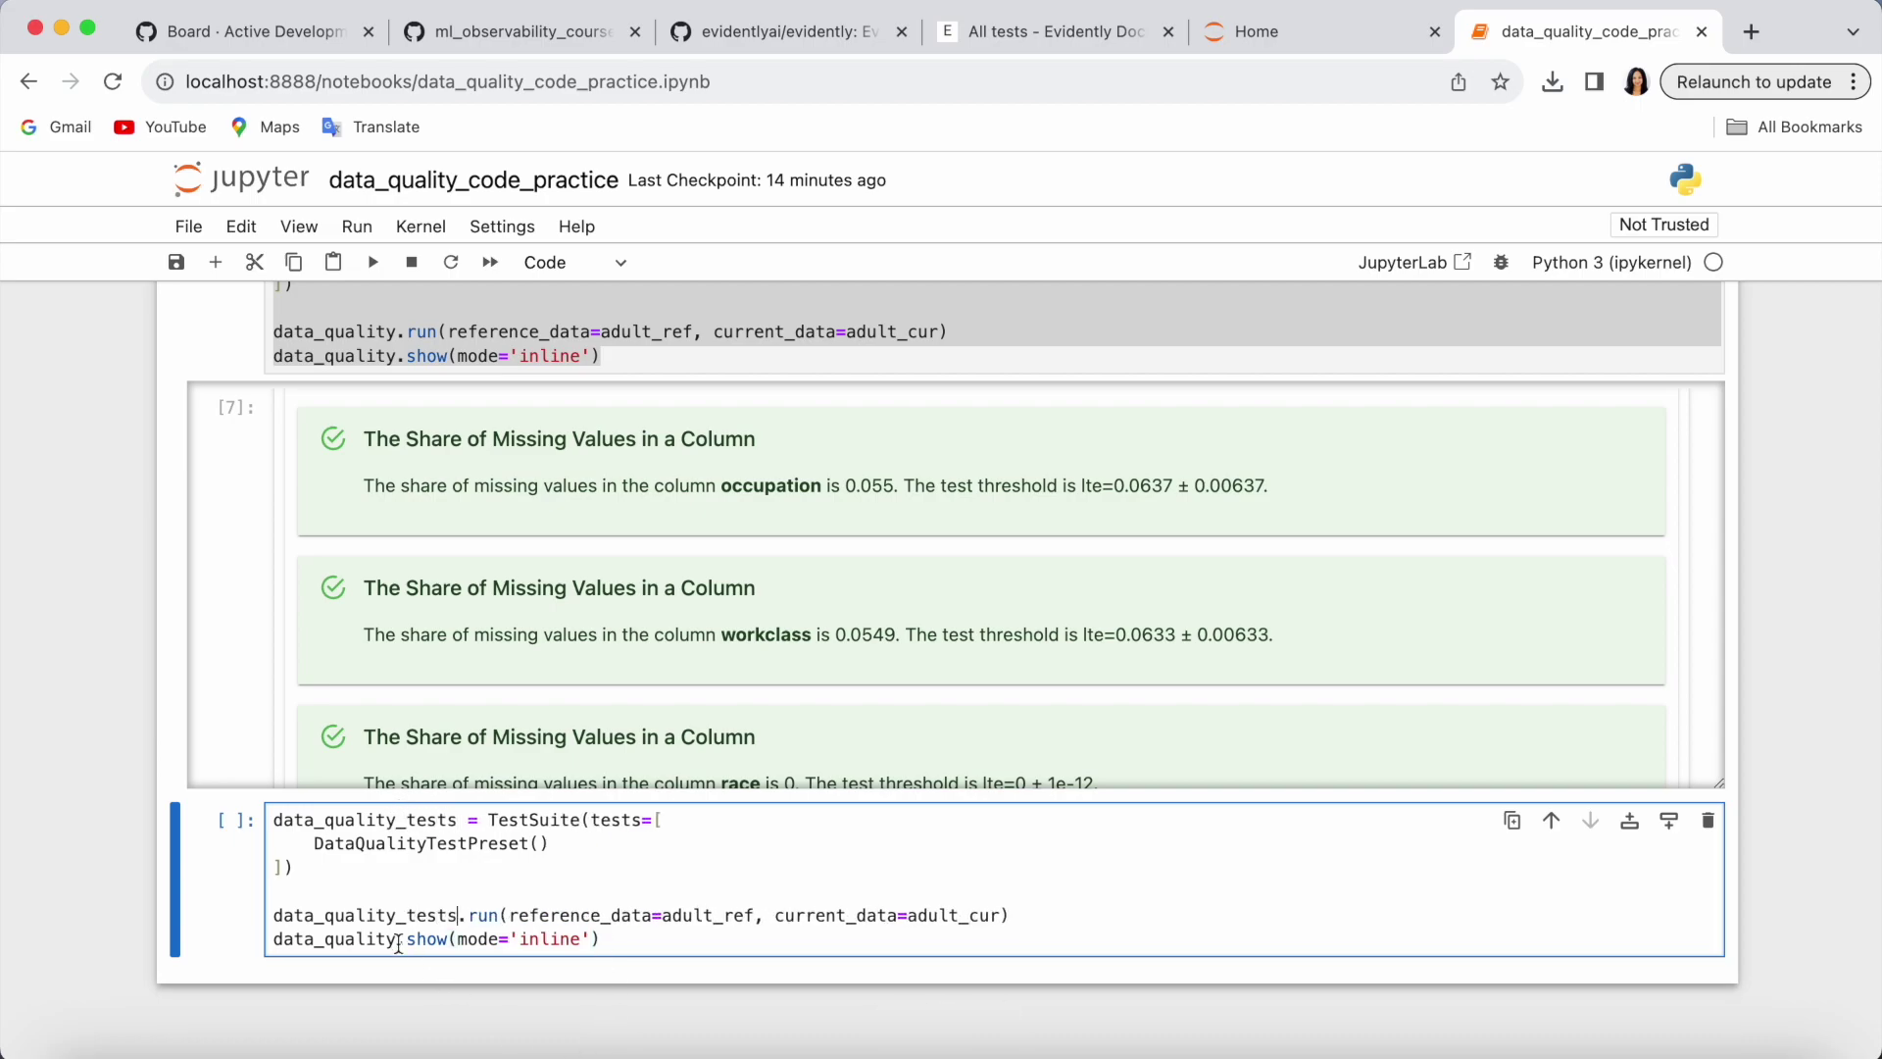
pyautogui.click(392, 941)
pyautogui.write('_tests')
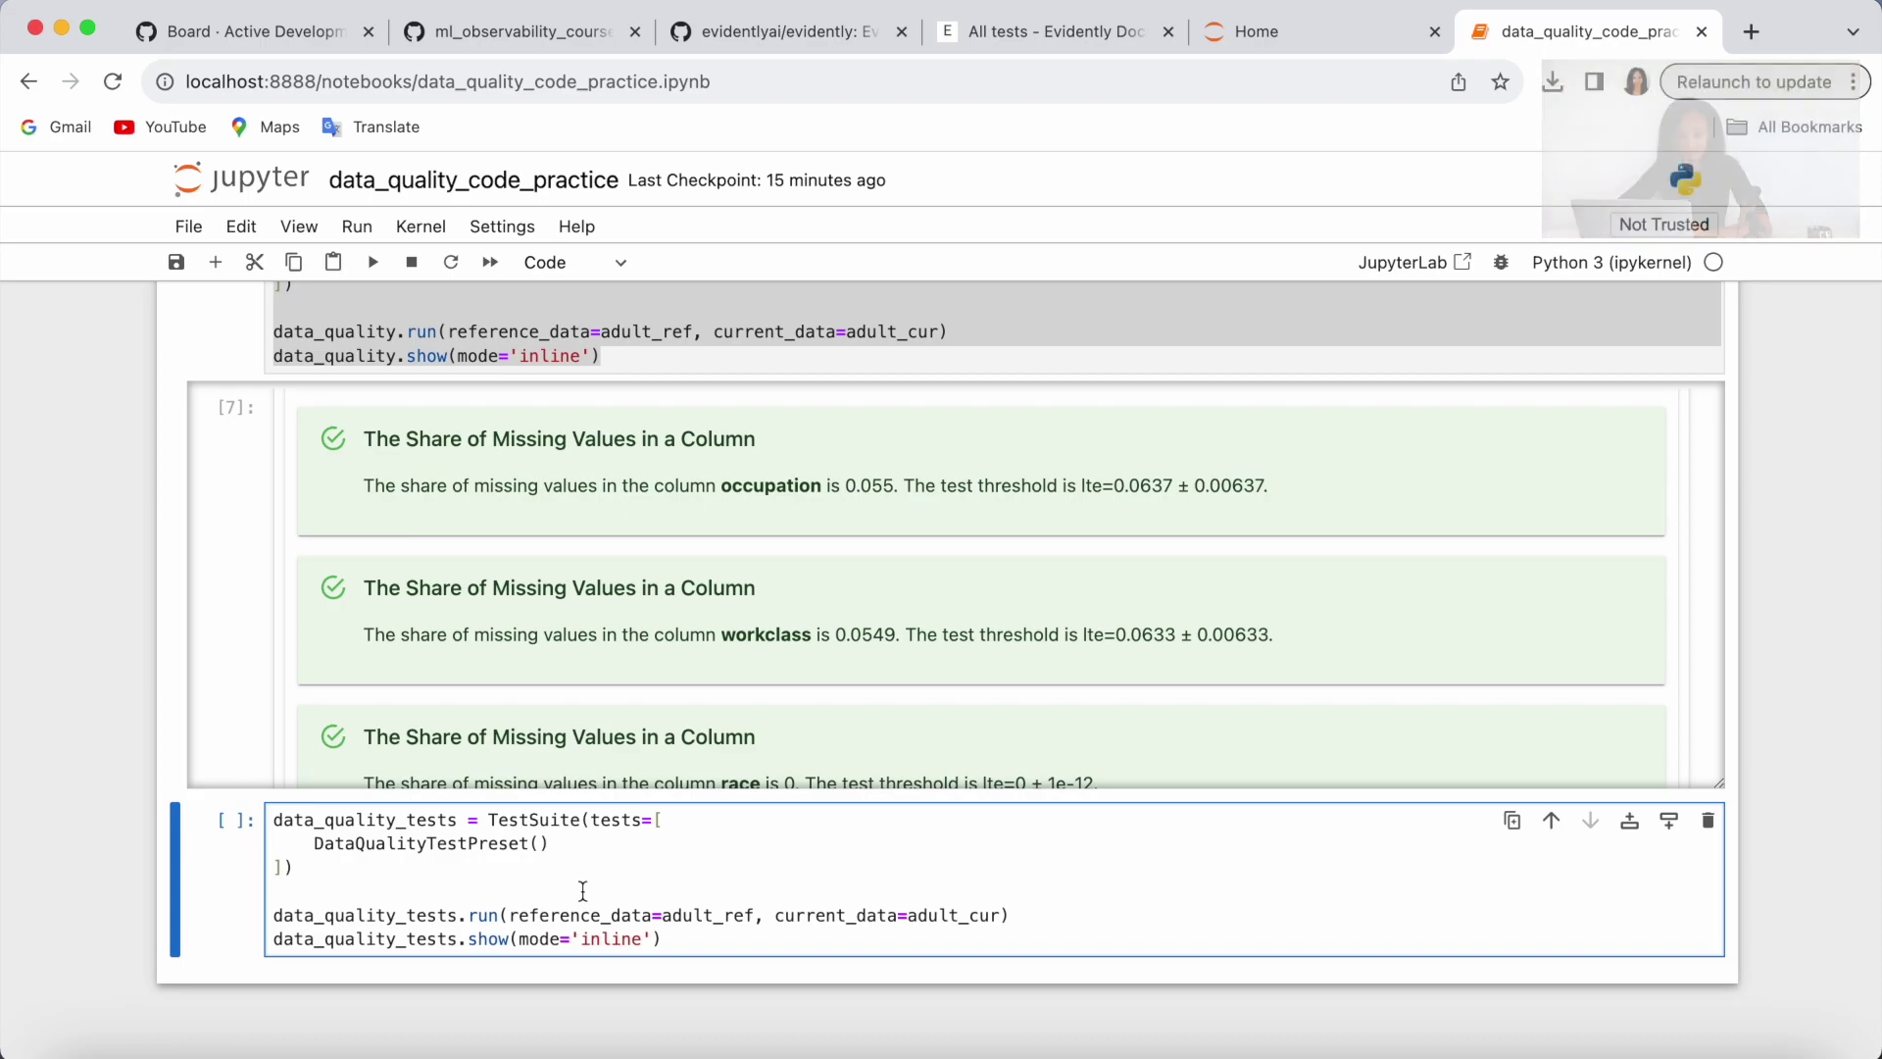
# - Replace DataQualityTestPreset with TestColumnValueMean(column_name='education-num')
pyautogui.moveTo(551, 843); pyautogui.dragTo(312, 844)
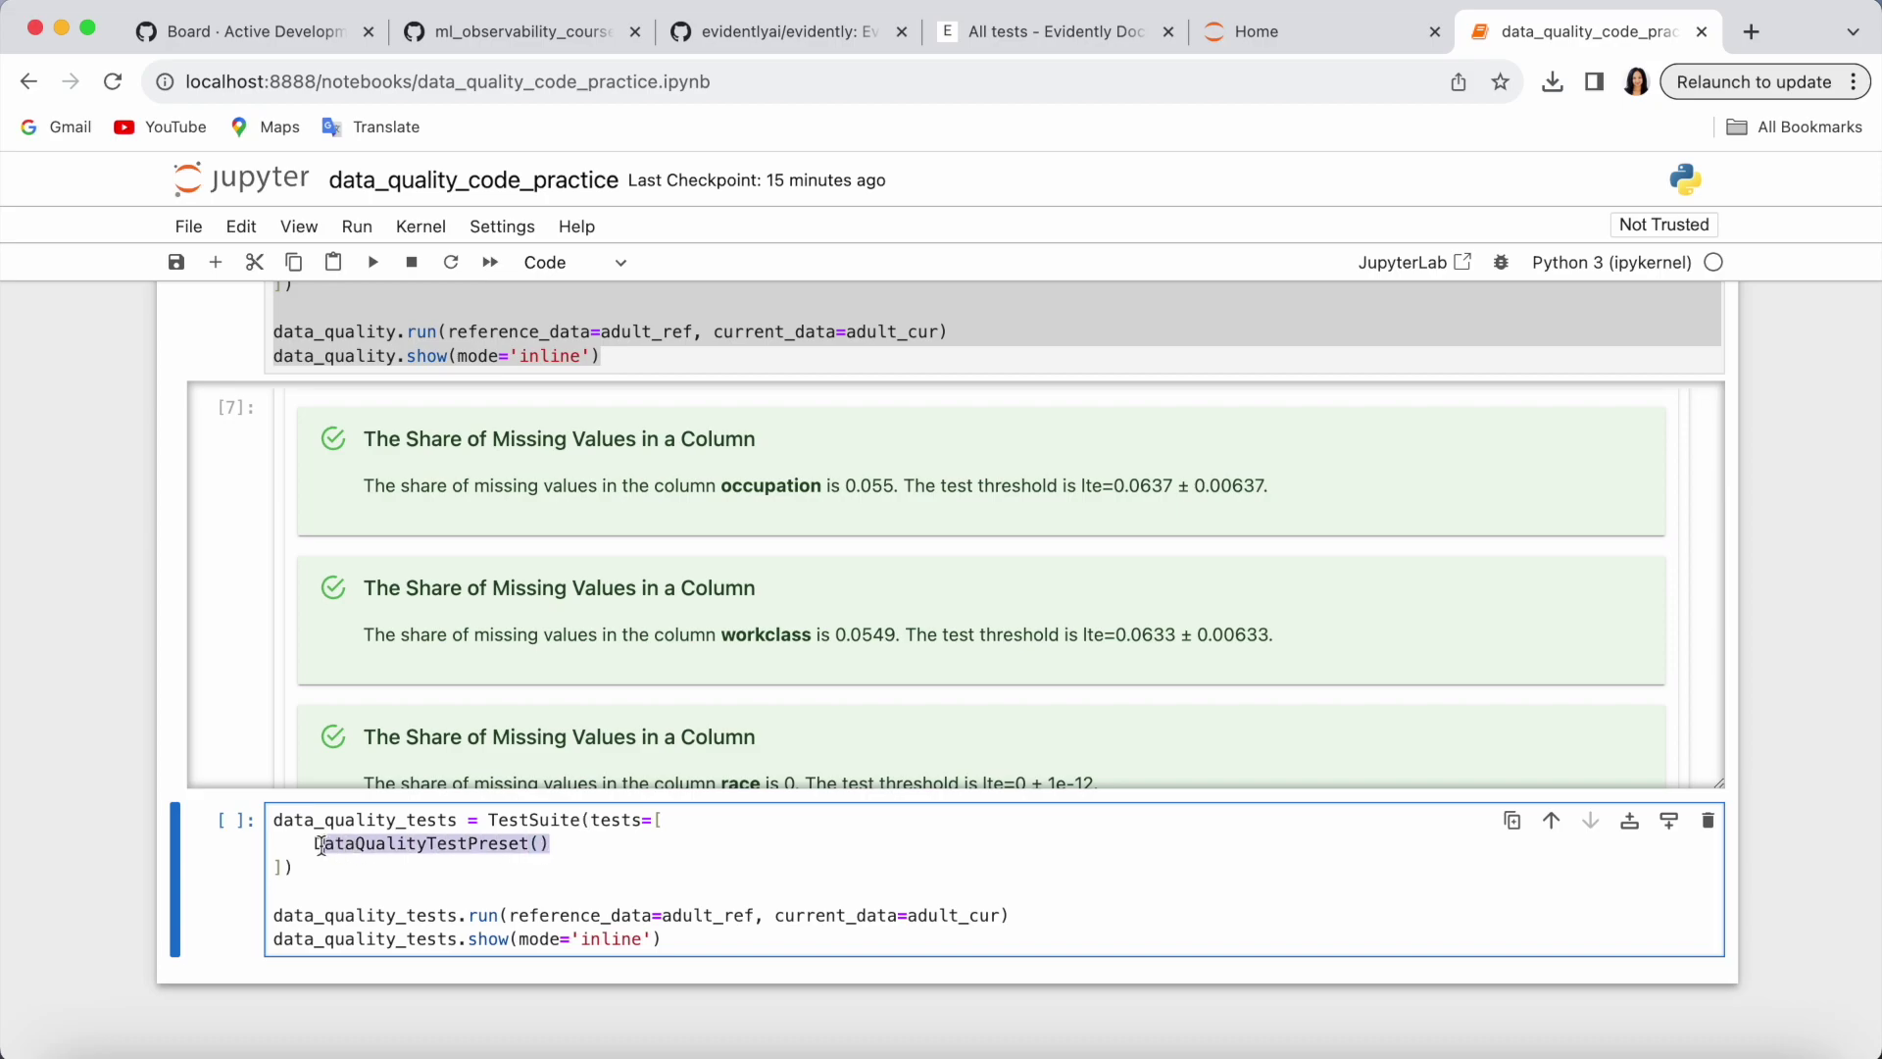
pyautogui.write('Test')
pyautogui.press('Tab')
pyautogui.write('Co')
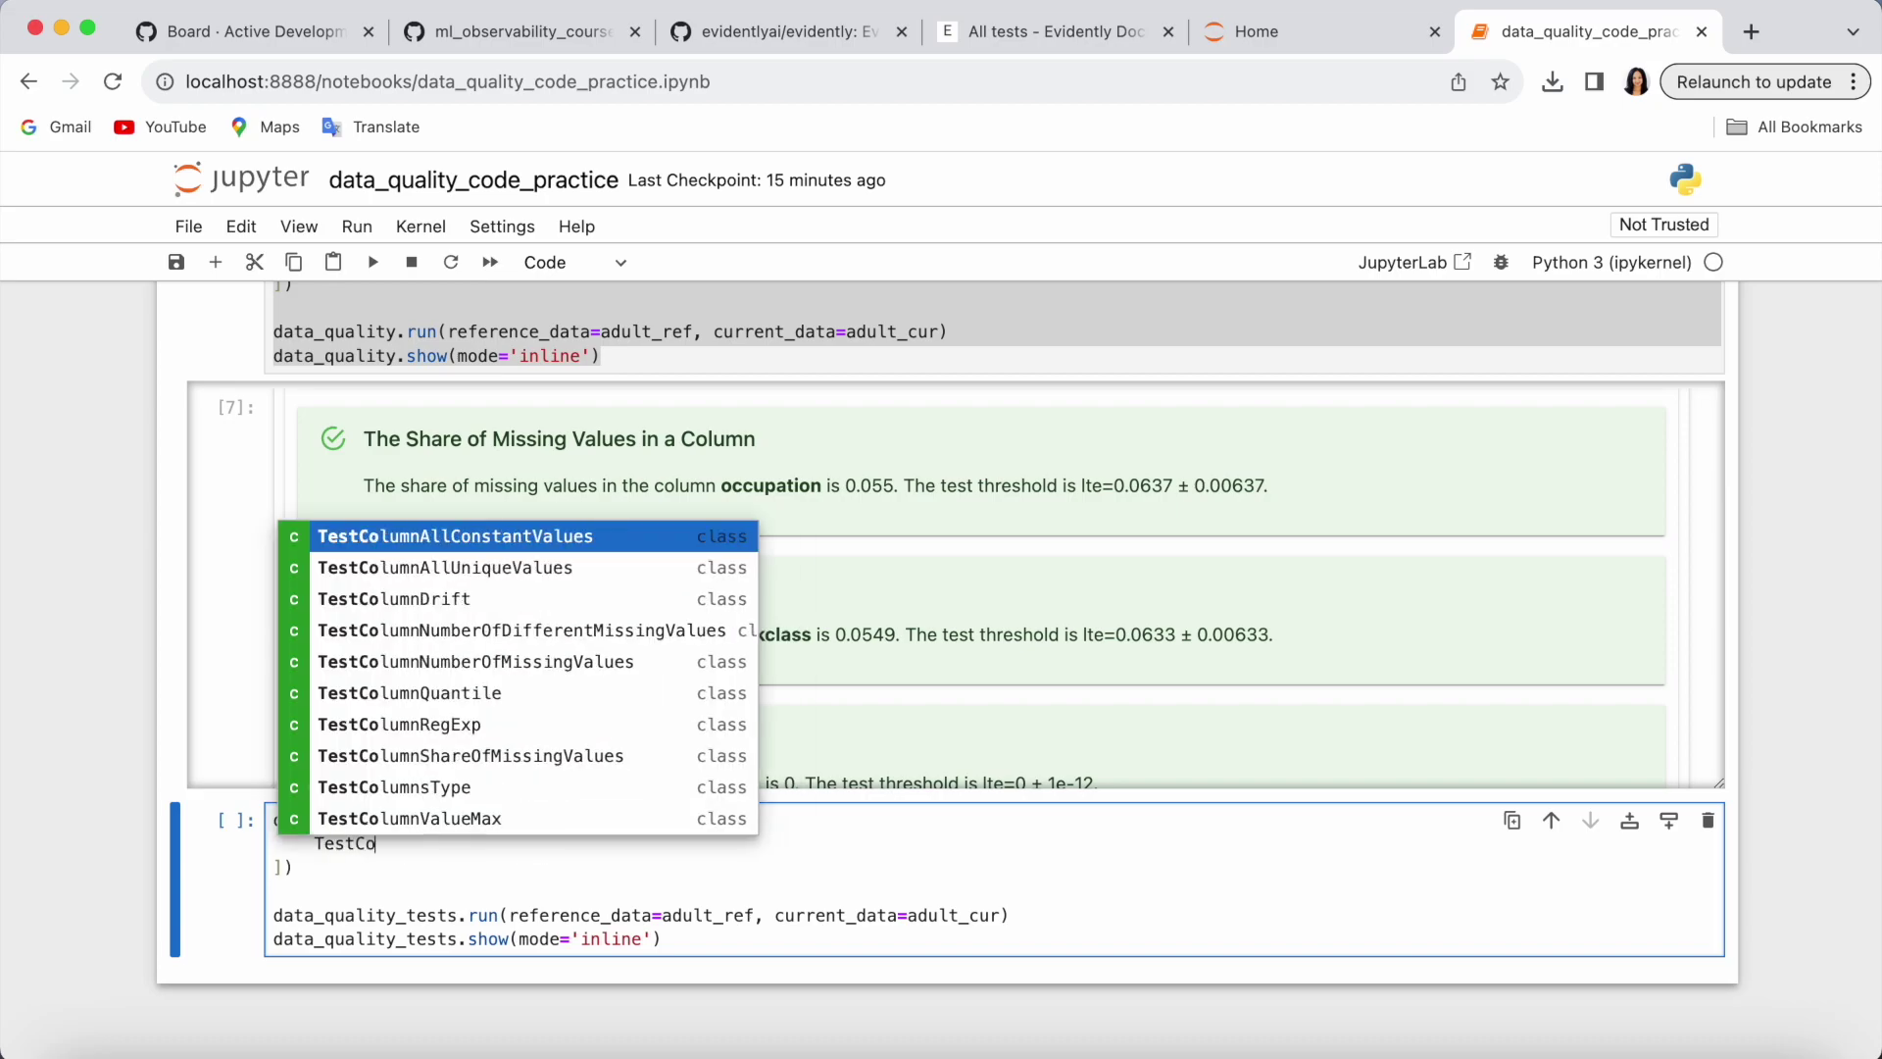
pyautogui.write('lumnV')
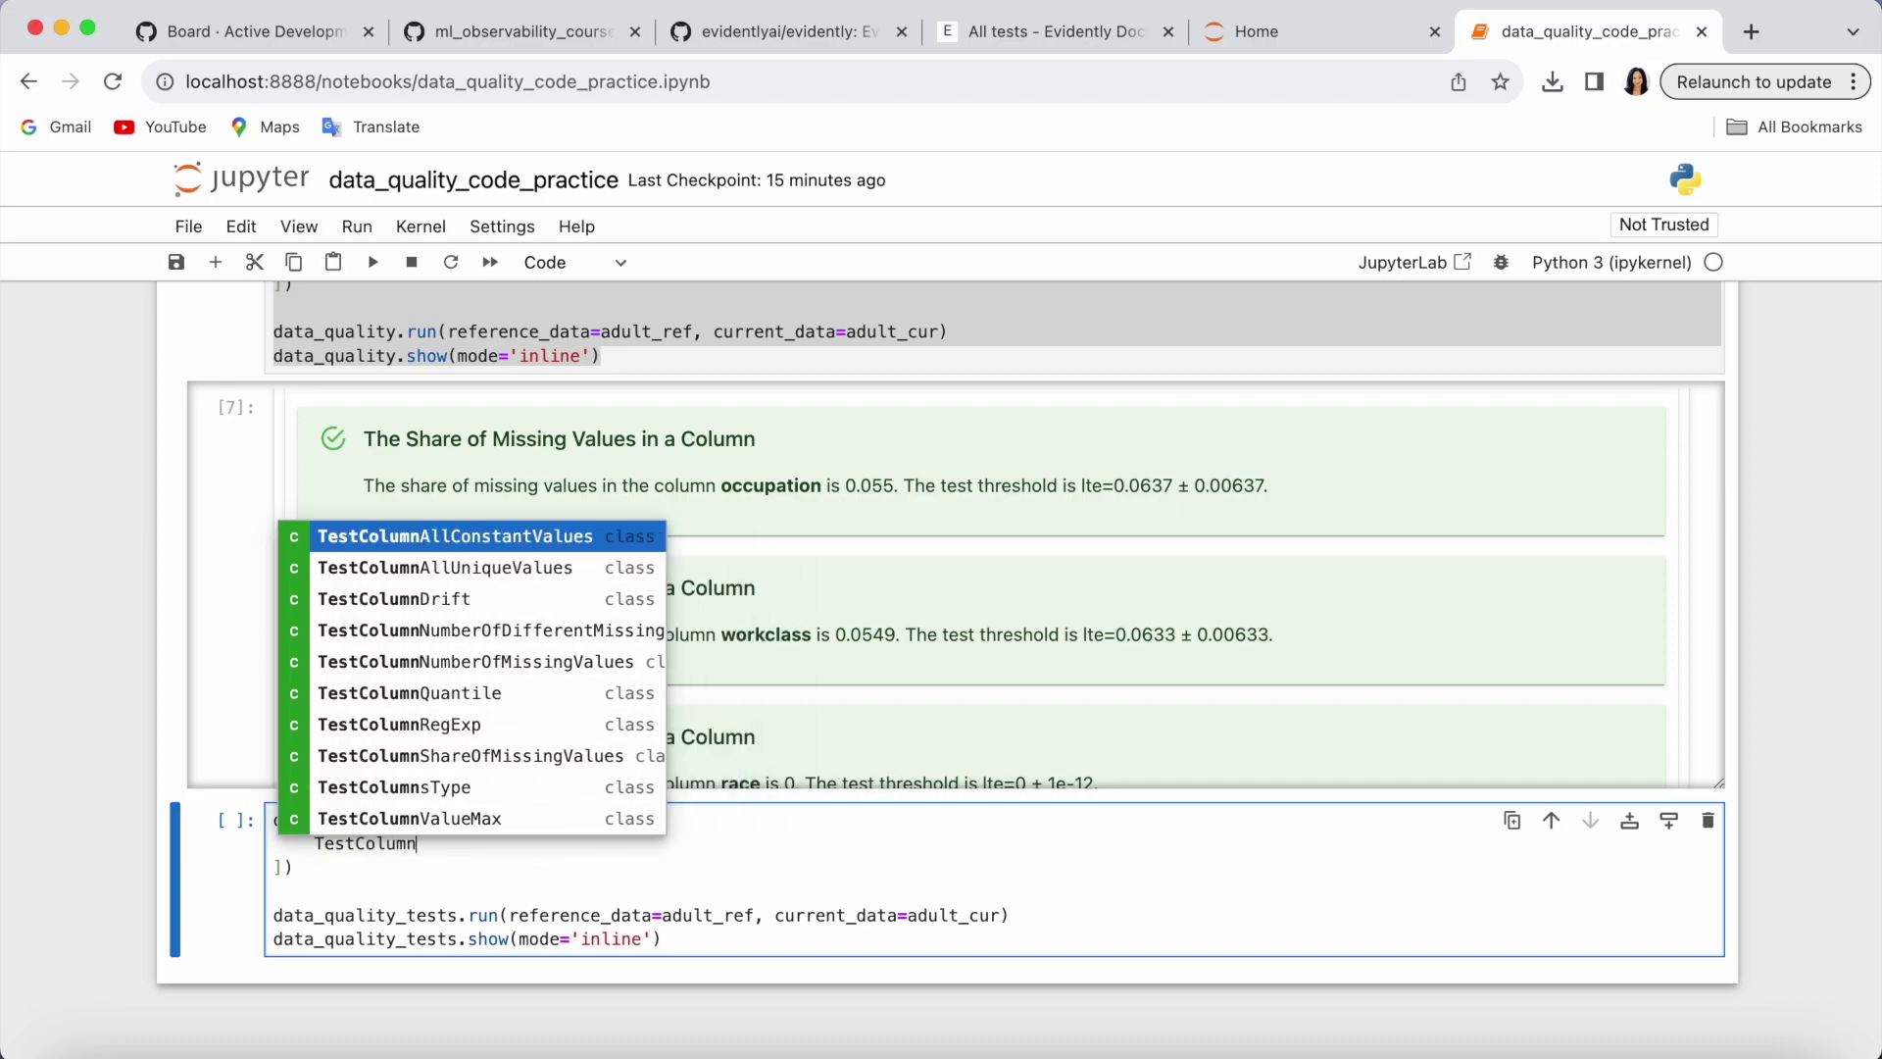
pyautogui.press('Down')
pyautogui.press('Return')
pyautogui.write('()co')
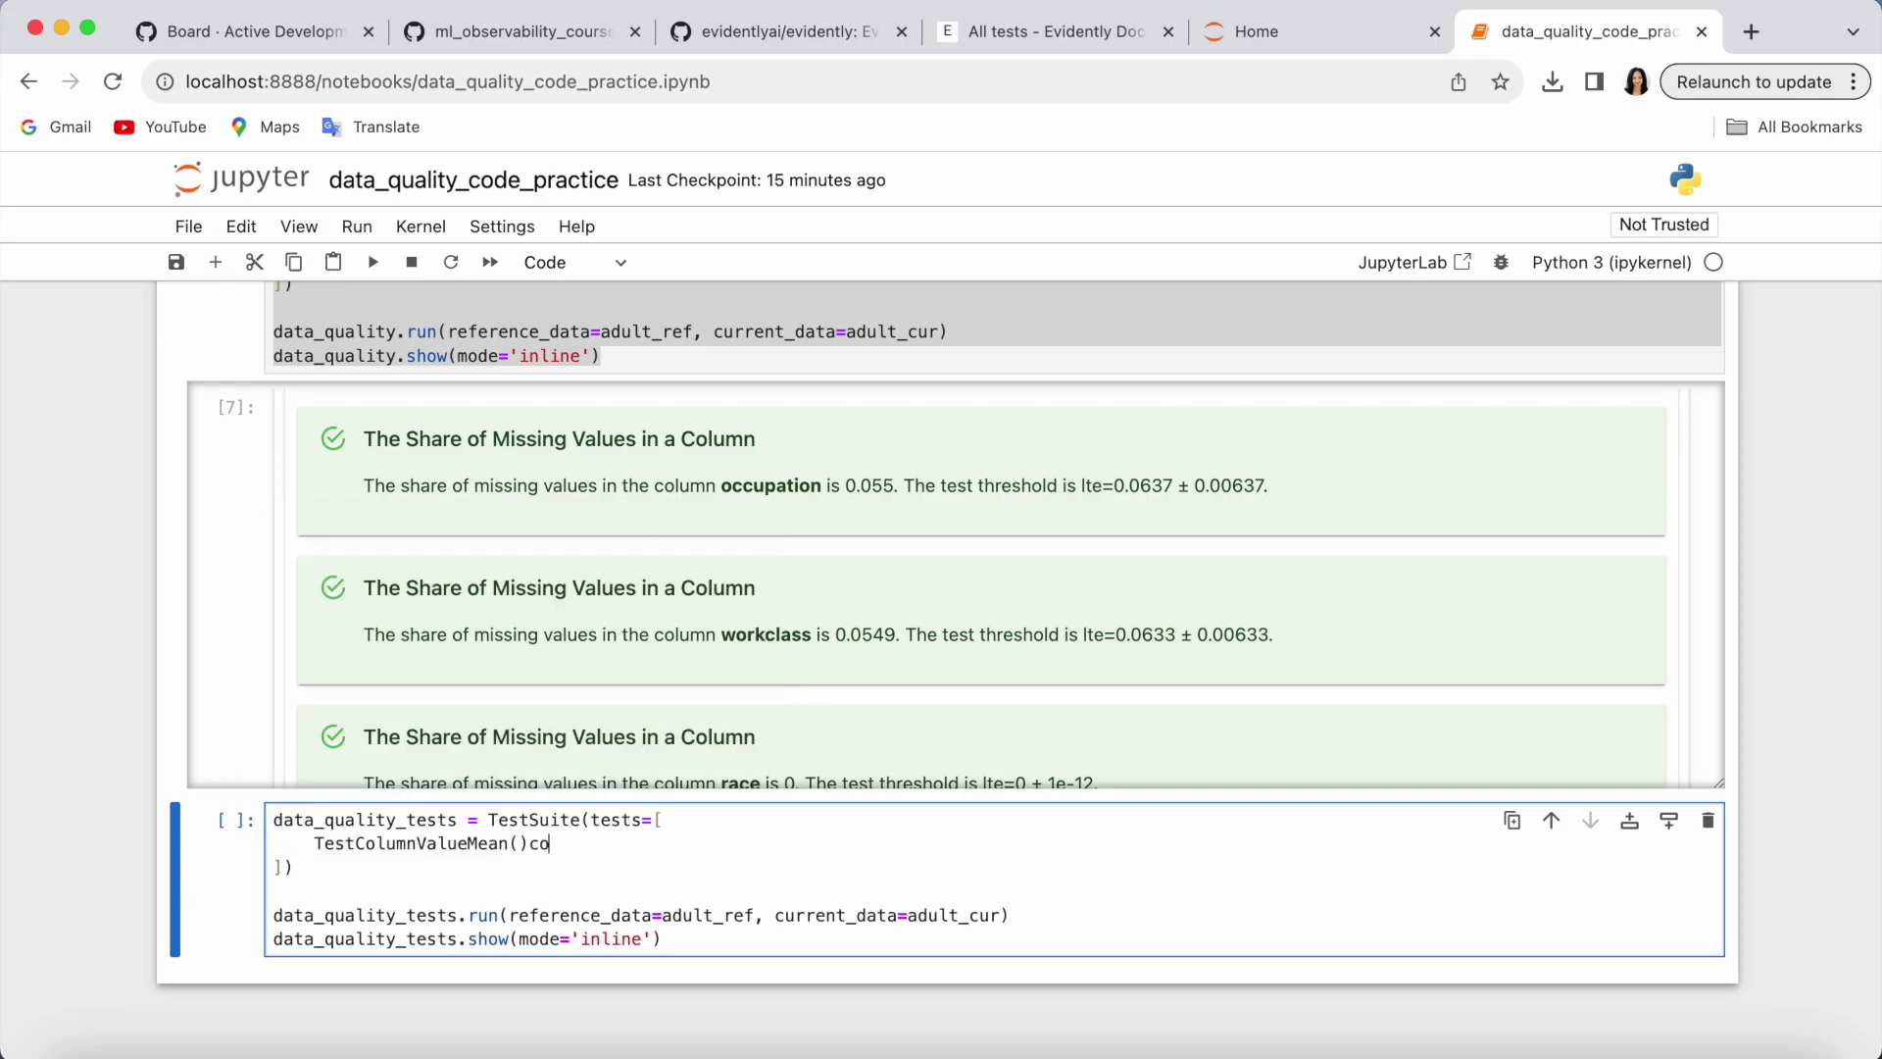
pyautogui.press('BackSpace')
pyautogui.press('BackSpace')
pyautogui.press('Left')
pyautogui.write('column_name=')
pyautogui.write("'eud'")
pyautogui.press('BackSpace')
pyautogui.write('ucation-')
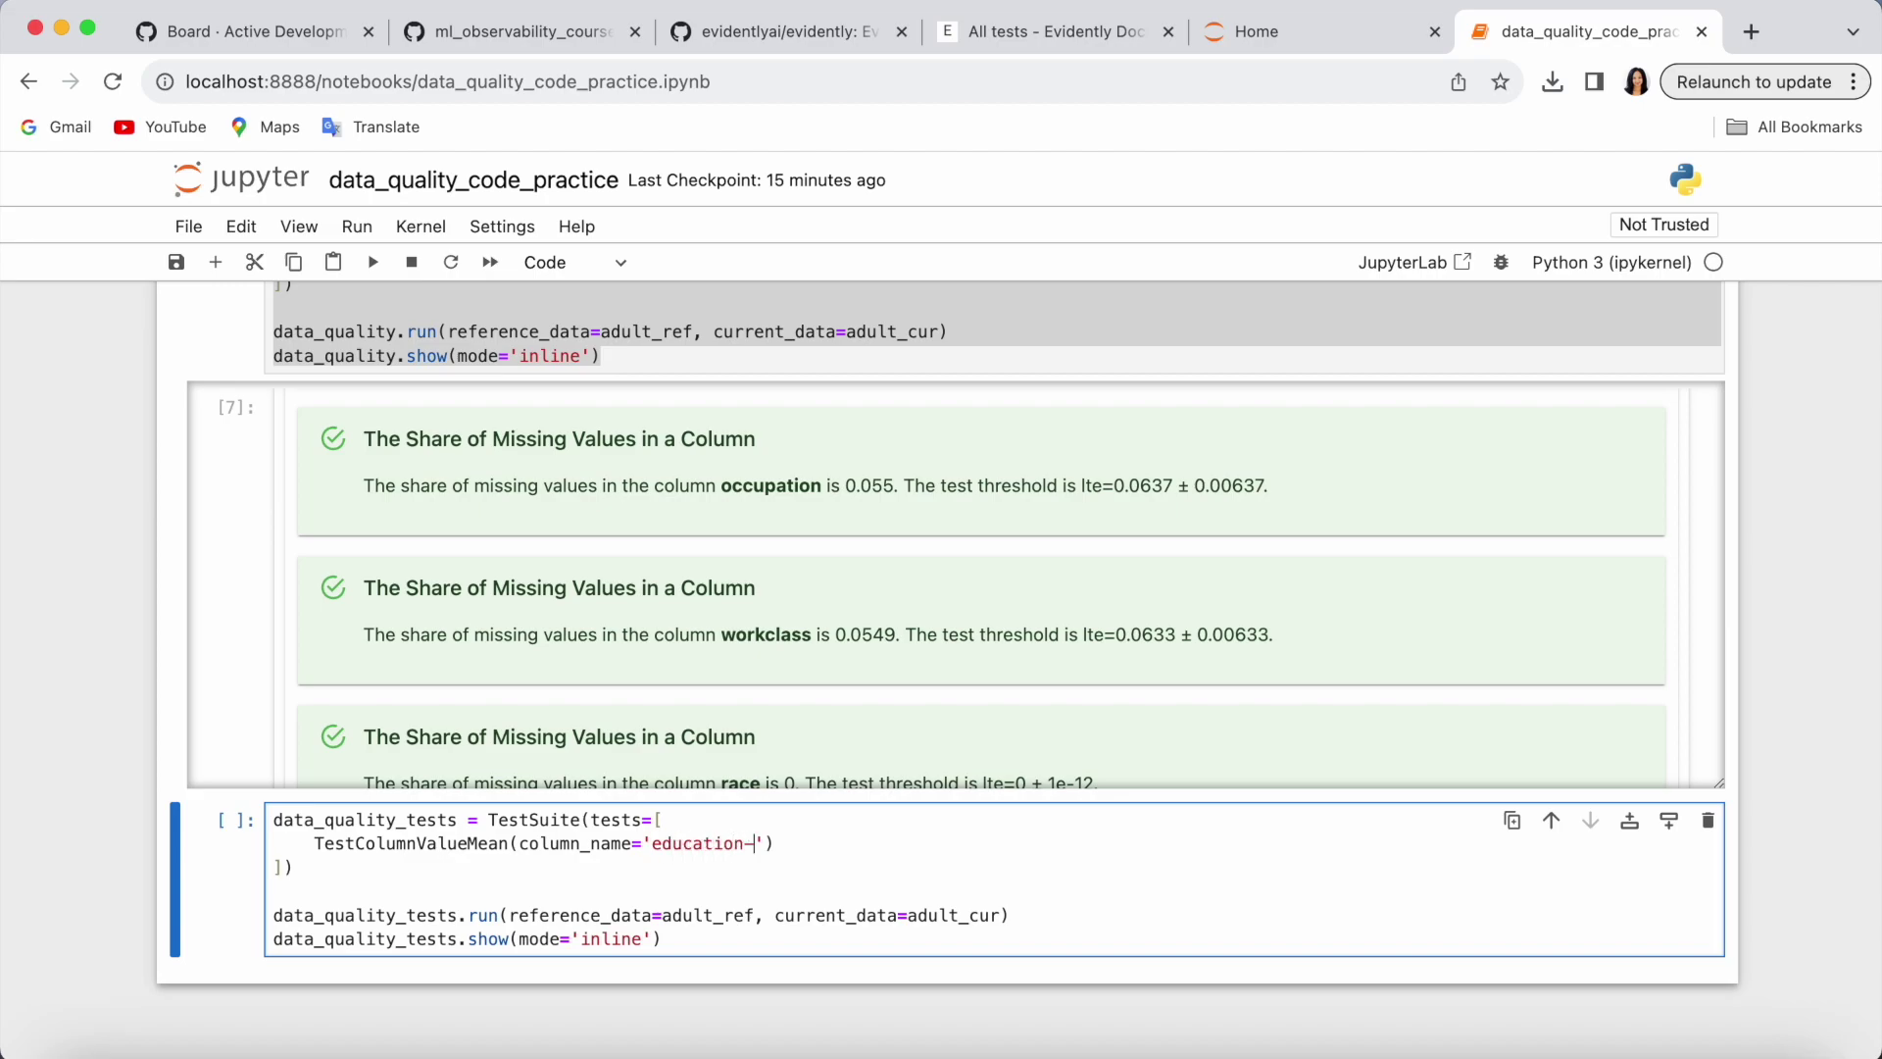
pyautogui.write('num')
pyautogui.press('Right')
pyautogui.press('Right')
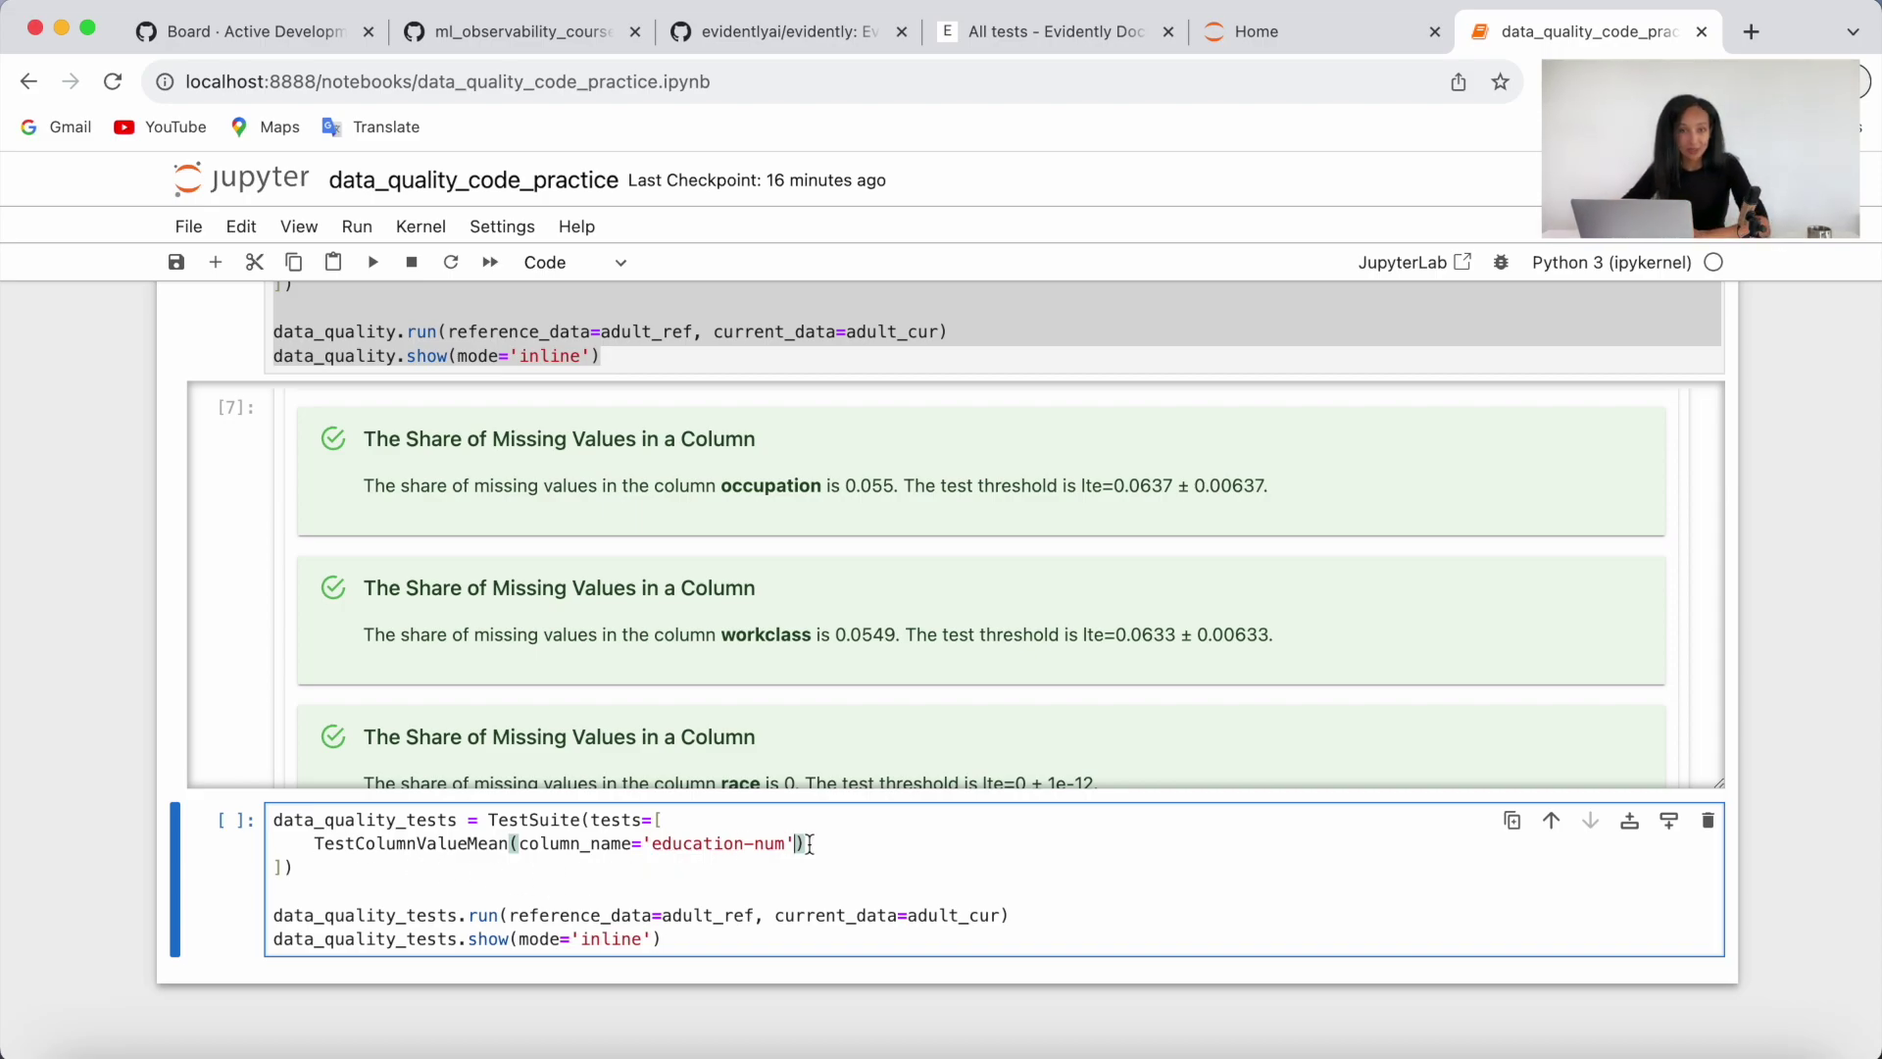
pyautogui.write(',')
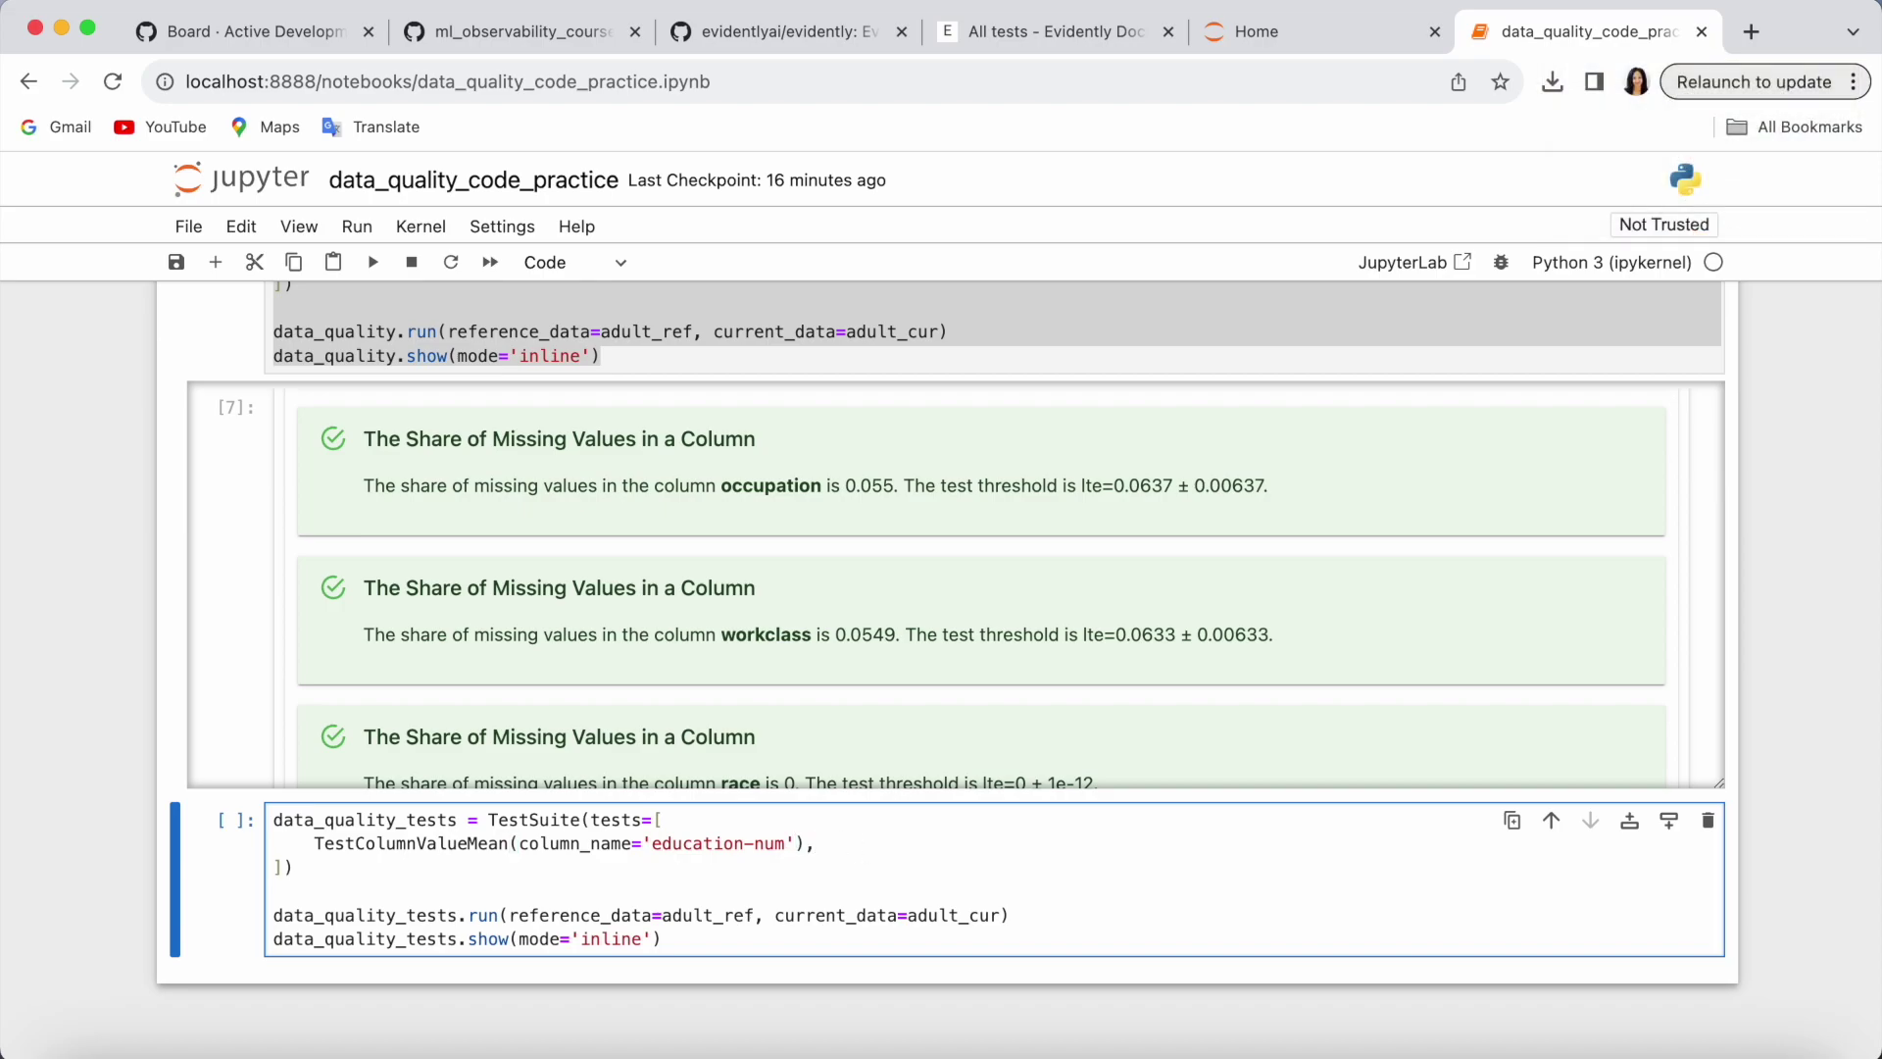
# - Add a TestColumnQuantile test on education-num at the 0.75 quantile
pyautogui.press('Return')
pyautogui.write('TestCol')
pyautogui.press('Tab')
pyautogui.press('Down')
pyautogui.press('Down')
pyautogui.press('Down')
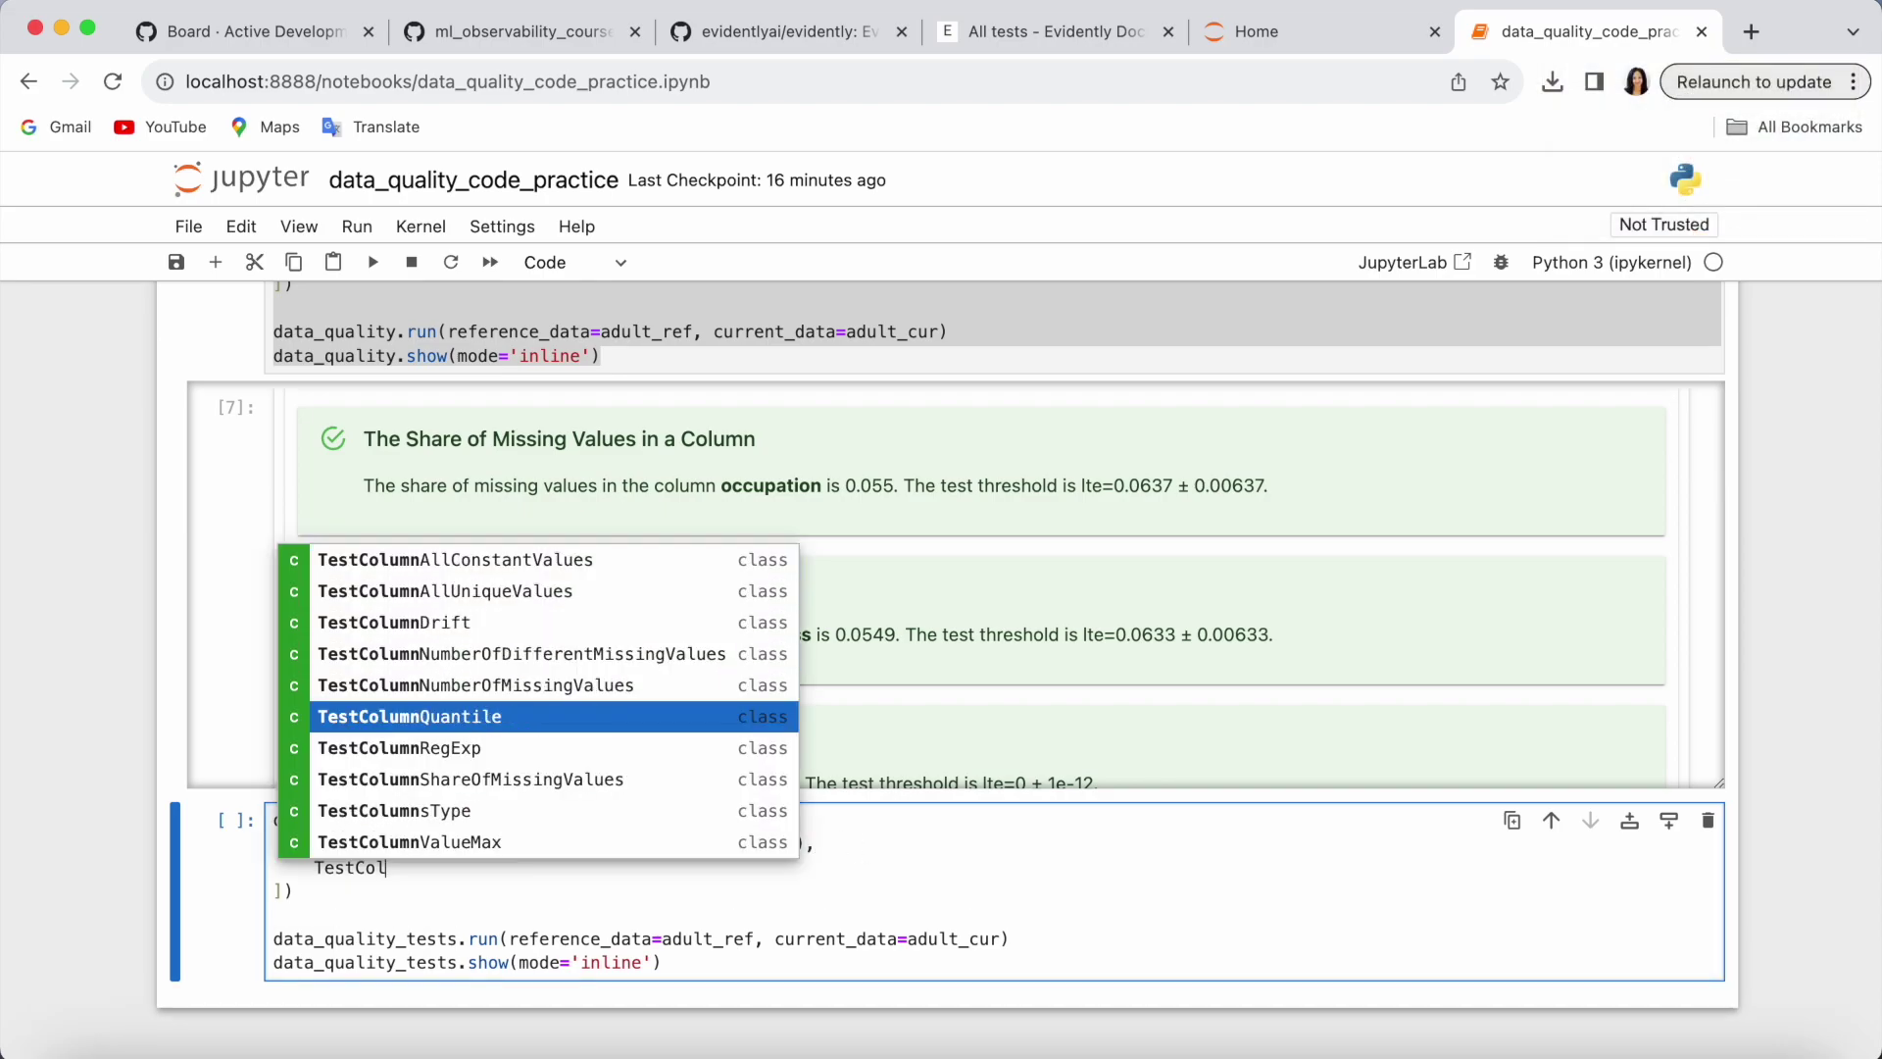
pyautogui.press('Return')
pyautogui.write('()')
pyautogui.moveTo(519, 842); pyautogui.dragTo(795, 843)
pyautogui.hotkey('ctrl', 'c')
pyautogui.click(512, 867)
pyautogui.hotkey('ctrl', 'v')
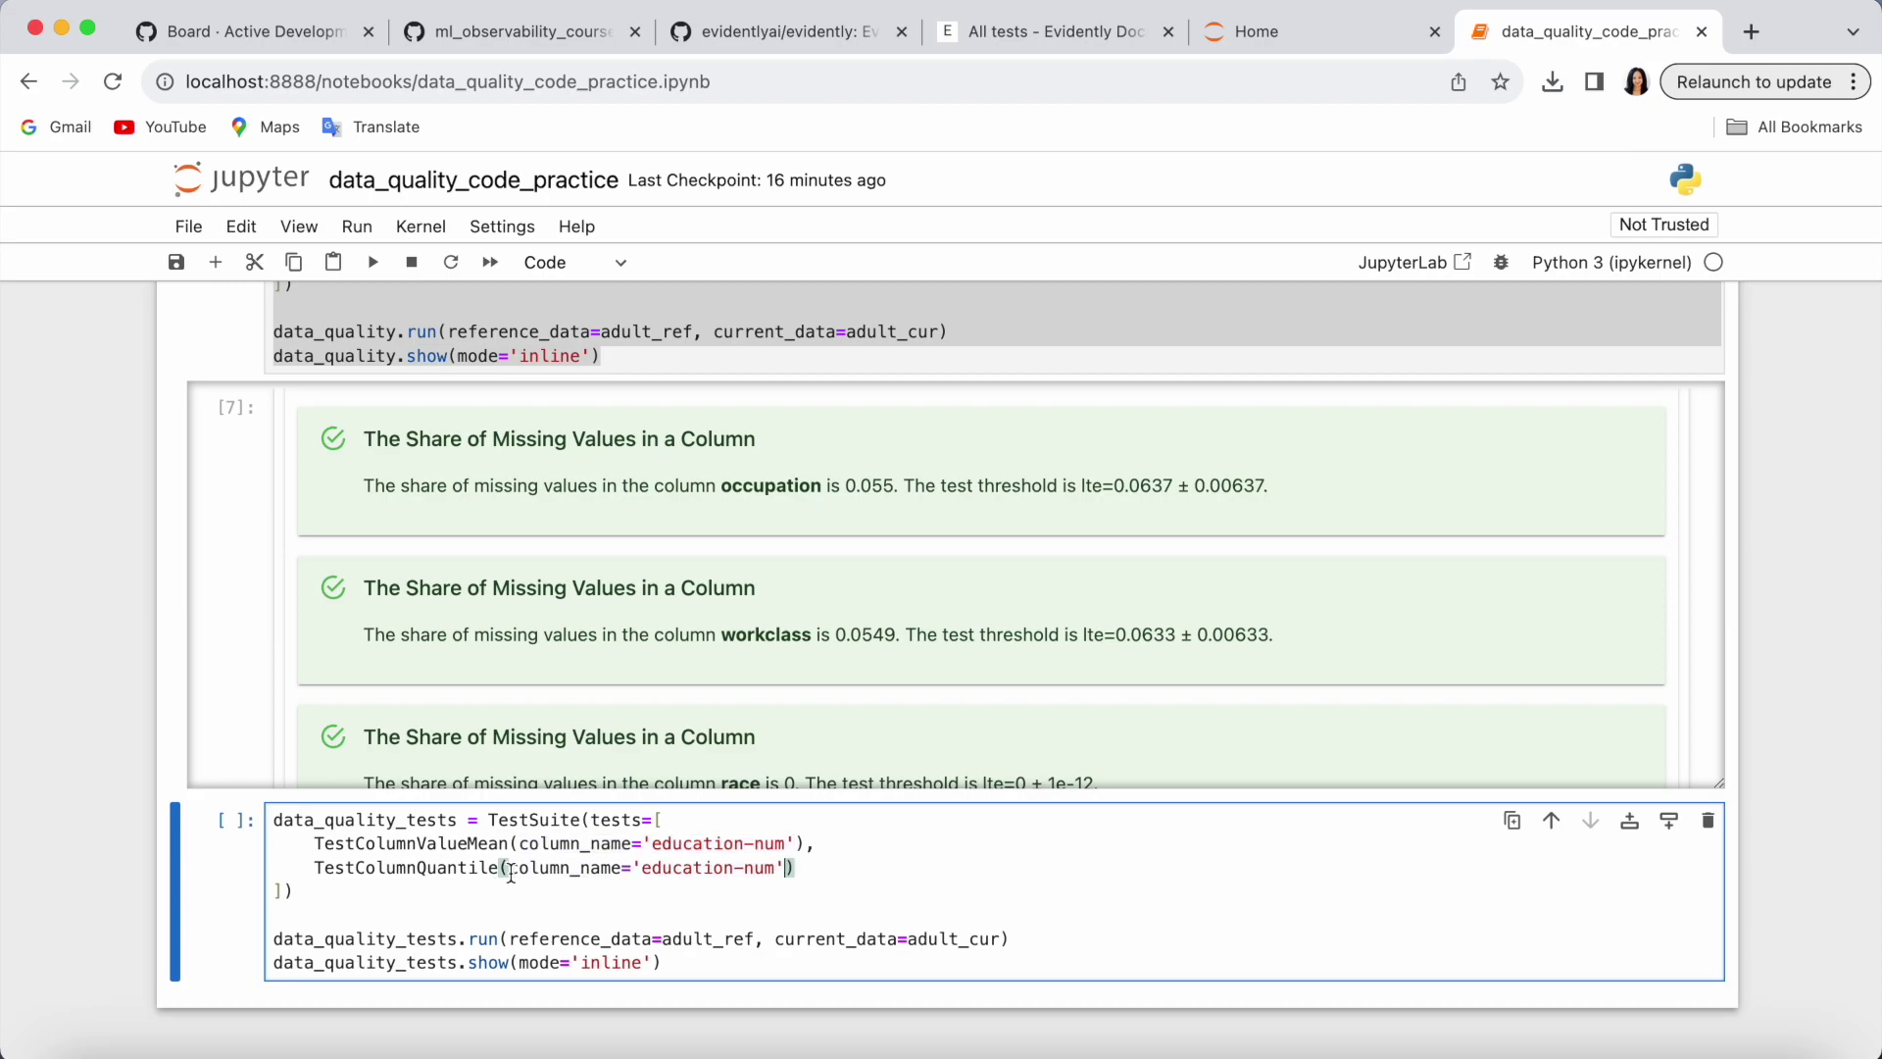
pyautogui.write(', quantile=0.75')
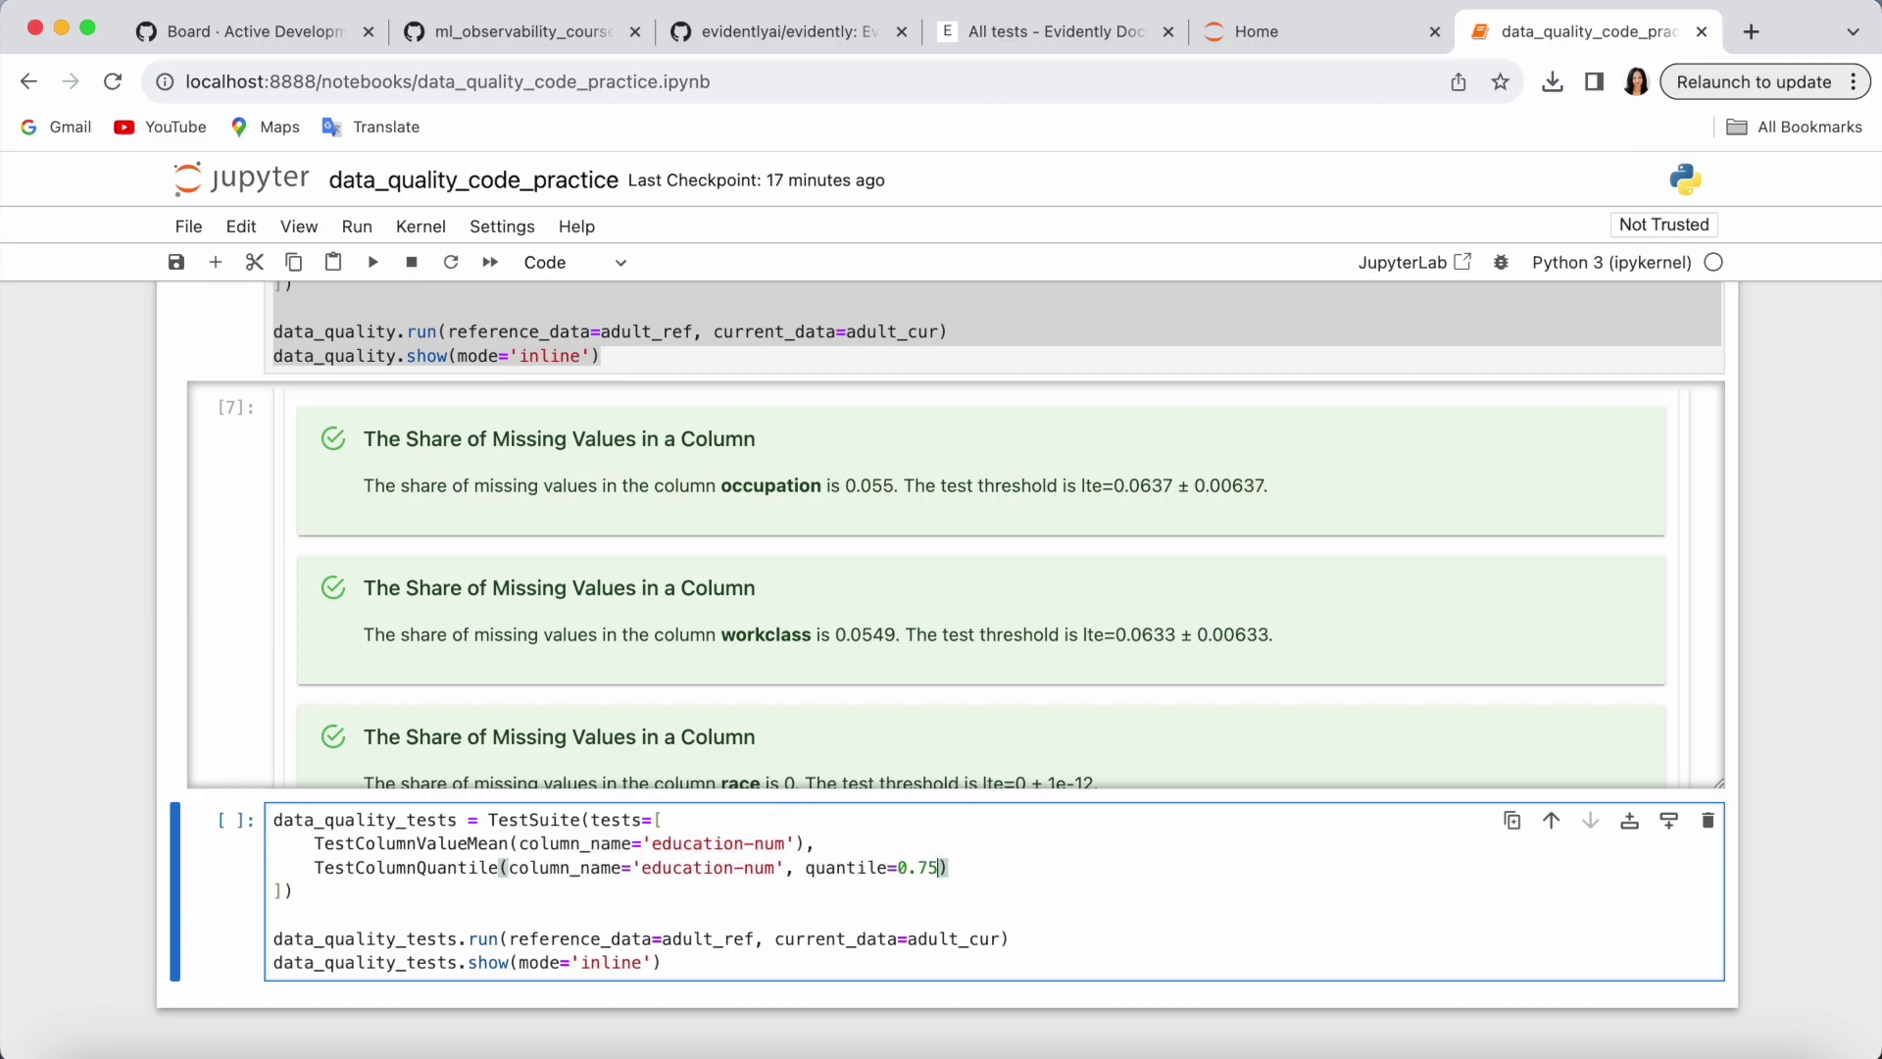
pyautogui.write('),')
pyautogui.press('Return')
pyautogui.write('Test')
# - Add TestColumnRegExp(column_name='education', reg_exp='^[0..9]') to the suite
pyautogui.press('Tab')
pyautogui.write('Column')
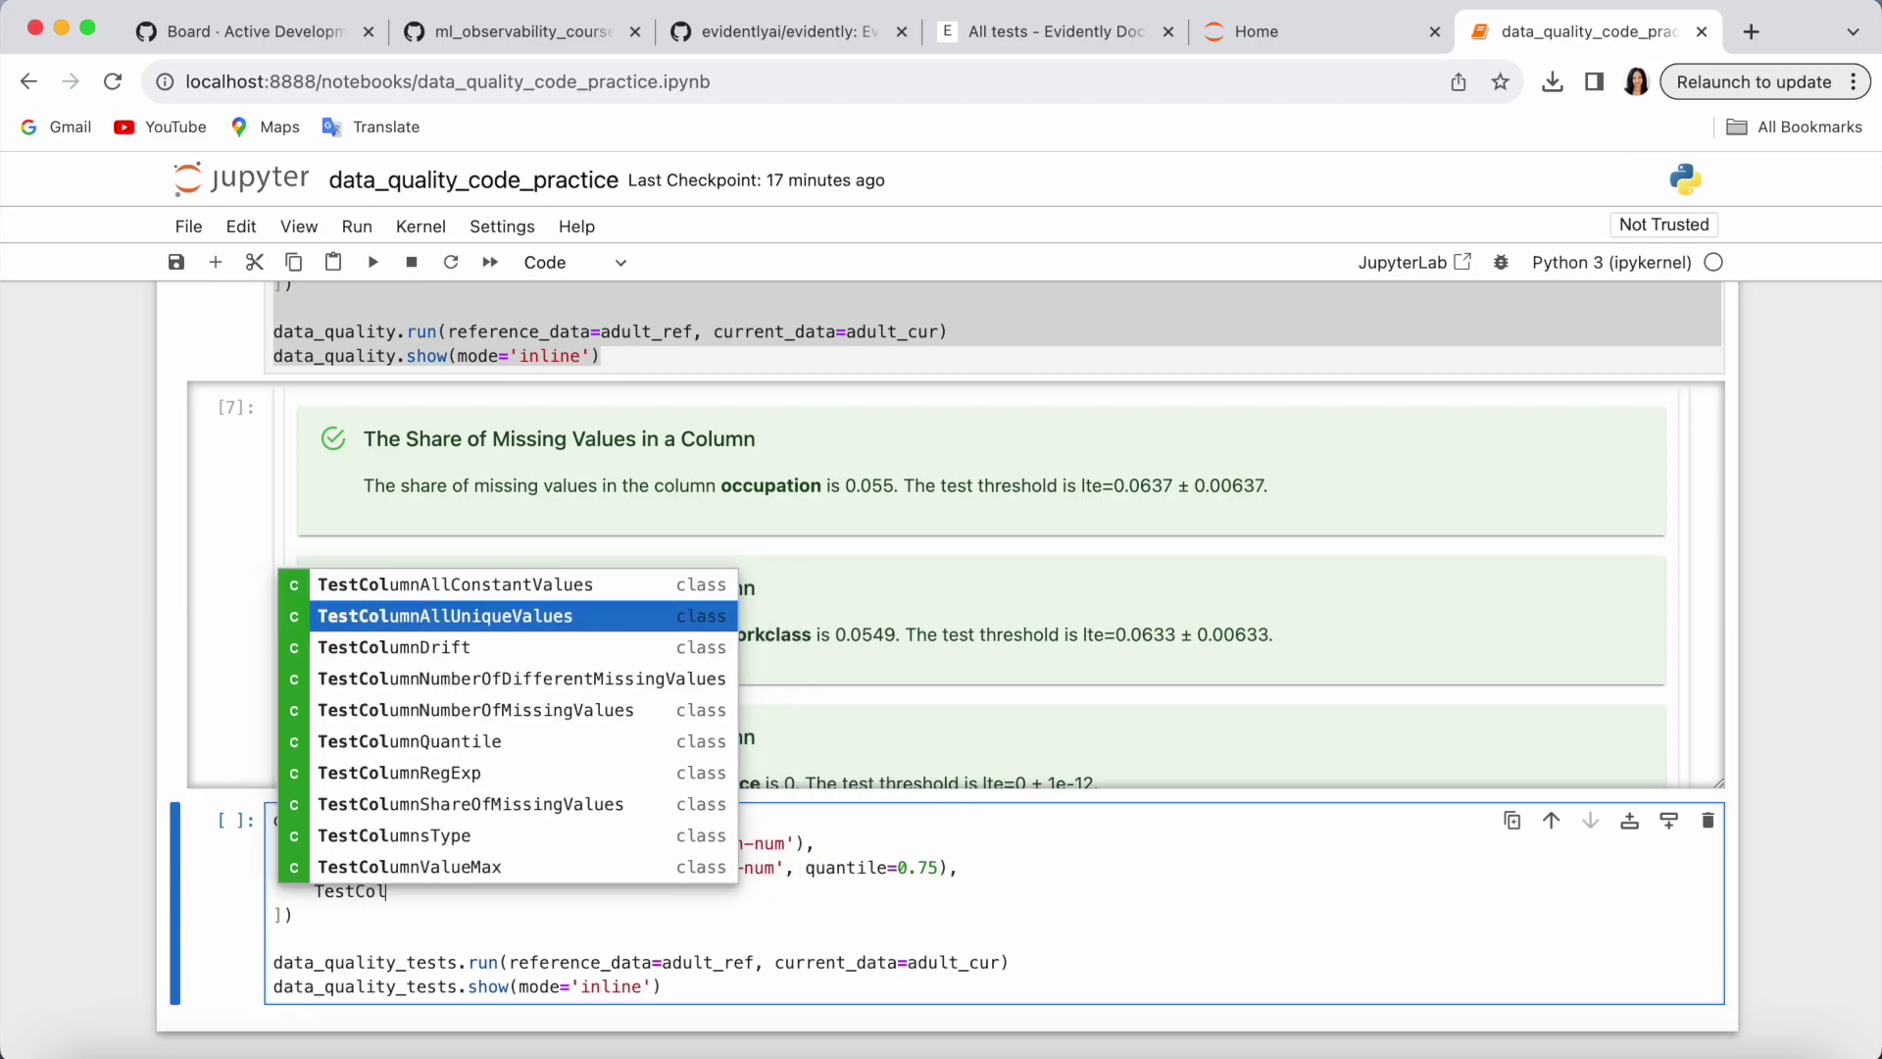
pyautogui.press('Down')
pyautogui.press('Down')
pyautogui.press('Down')
pyautogui.press('Down')
pyautogui.press('Down')
pyautogui.press('Return')
pyautogui.write('(col')
pyautogui.press('Tab')
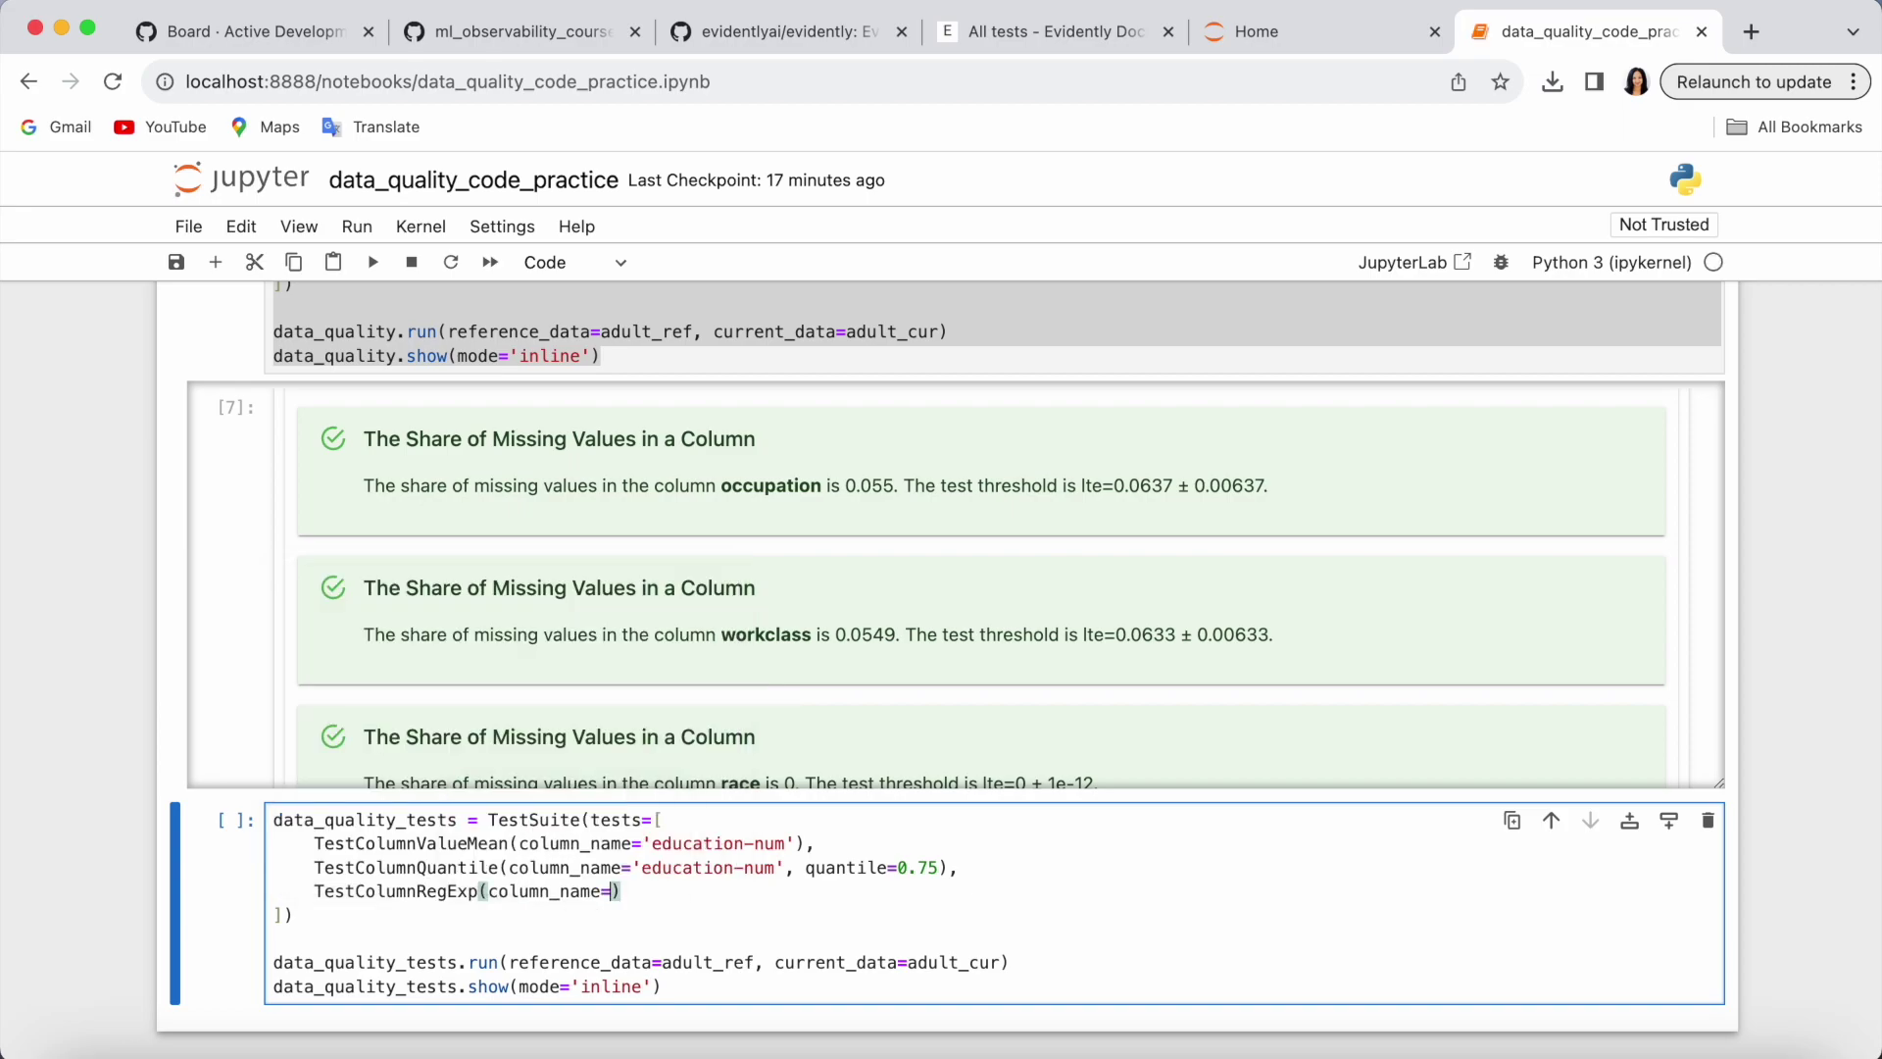
pyautogui.write(';')
pyautogui.press('BackSpace')
pyautogui.write("''")
pyautogui.press('Left')
pyautogui.write('education')
pyautogui.press('Right')
pyautogui.write(', reg')
pyautogui.write("_exp=''")
pyautogui.press('Left')
pyautogui.write('^[0..9]')
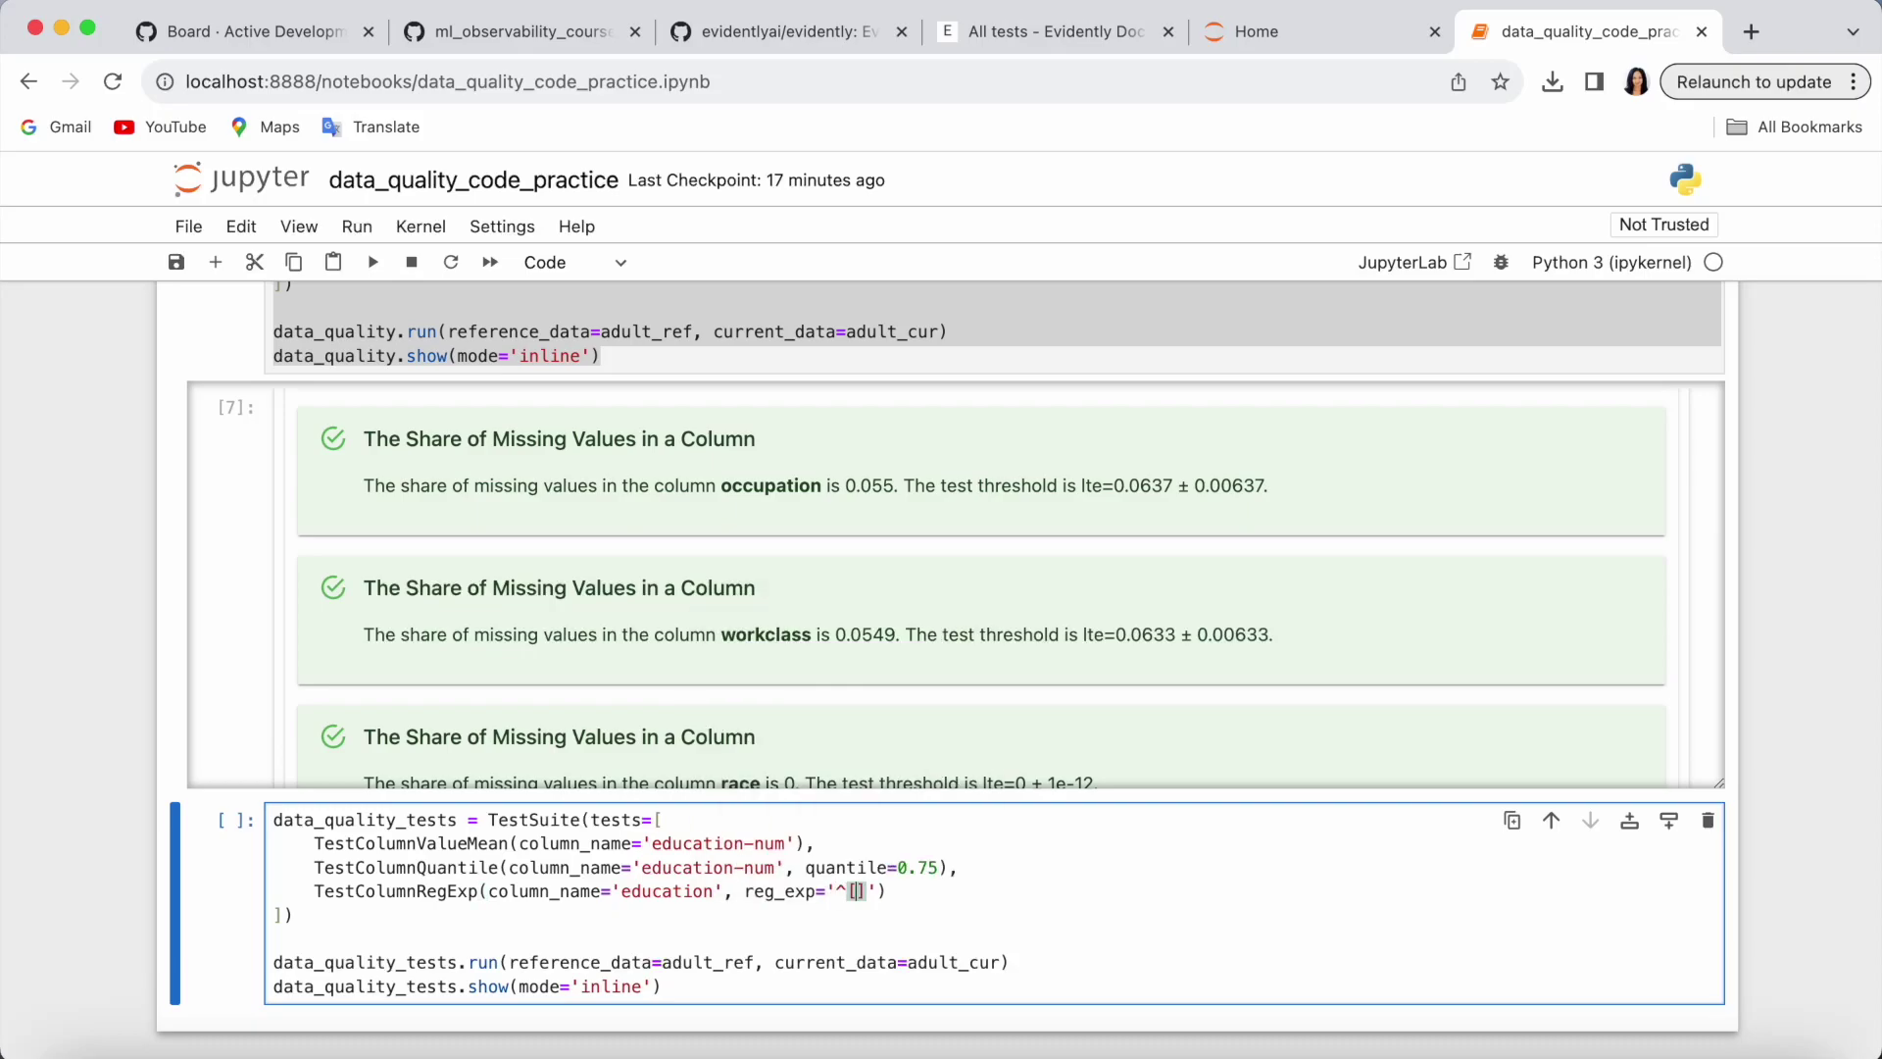
pyautogui.press('End')
pyautogui.write(',')
# - Start a TestCategoryShare test on the education column with a category parameter
pyautogui.press('Return')
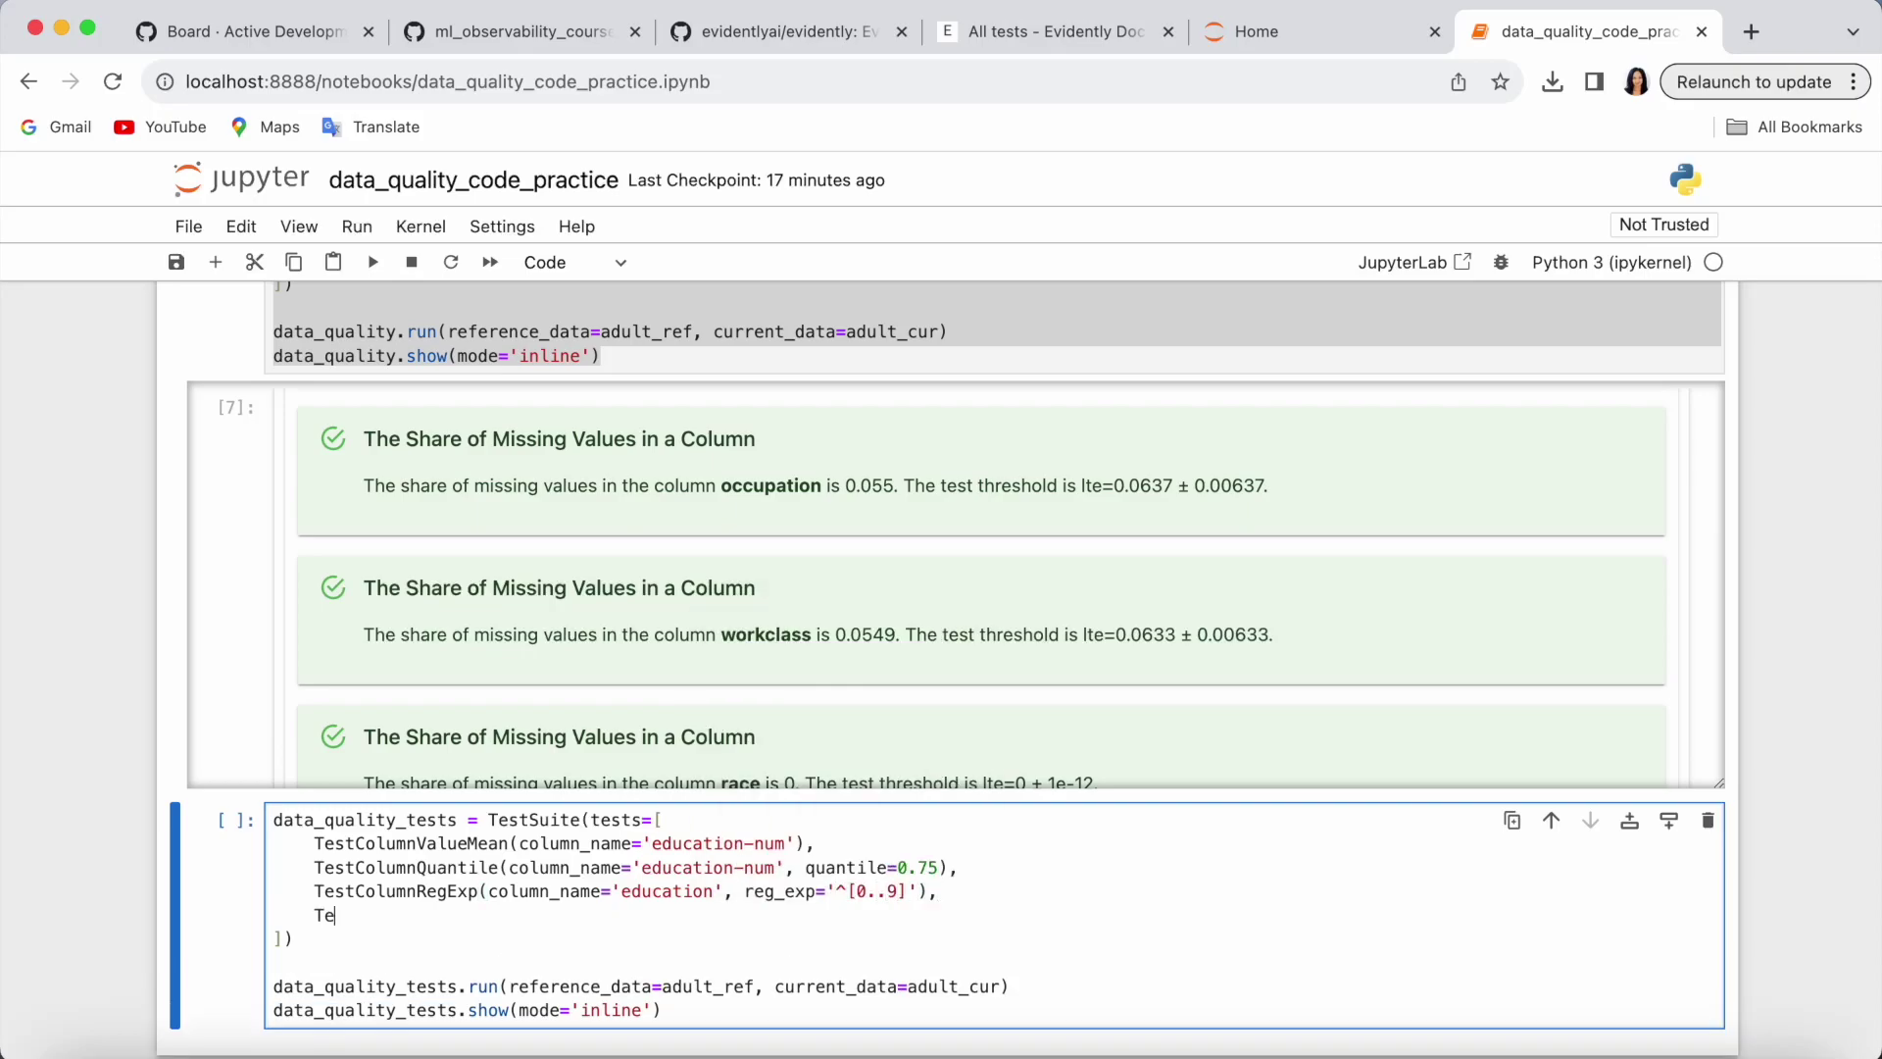
pyautogui.write('TestCat')
pyautogui.press('Tab')
pyautogui.press('Down')
pyautogui.press('Down')
pyautogui.press('Return')
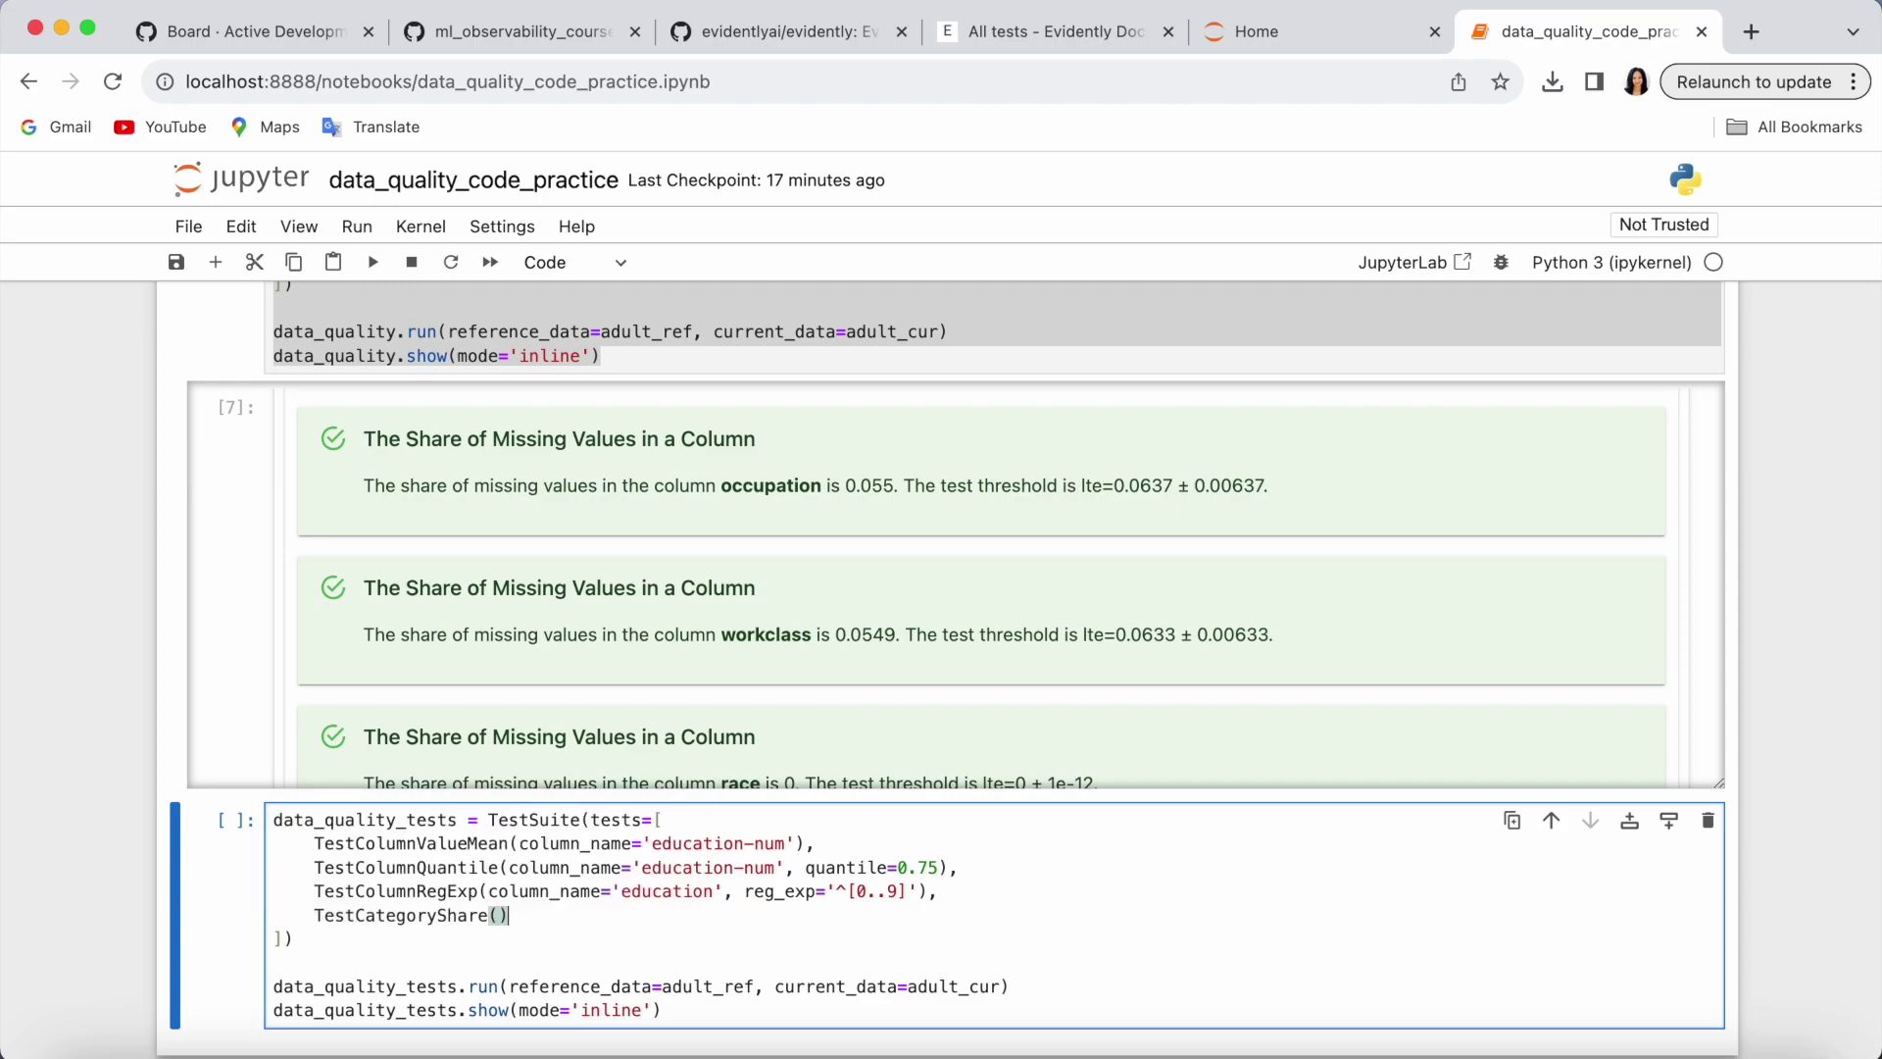
pyautogui.write('(column_name=')
pyautogui.write("''")
pyautogui.press('Left')
pyautogui.write('education')
pyautogui.press('End')
pyautogui.write(', cat')
pyautogui.press('Tab')
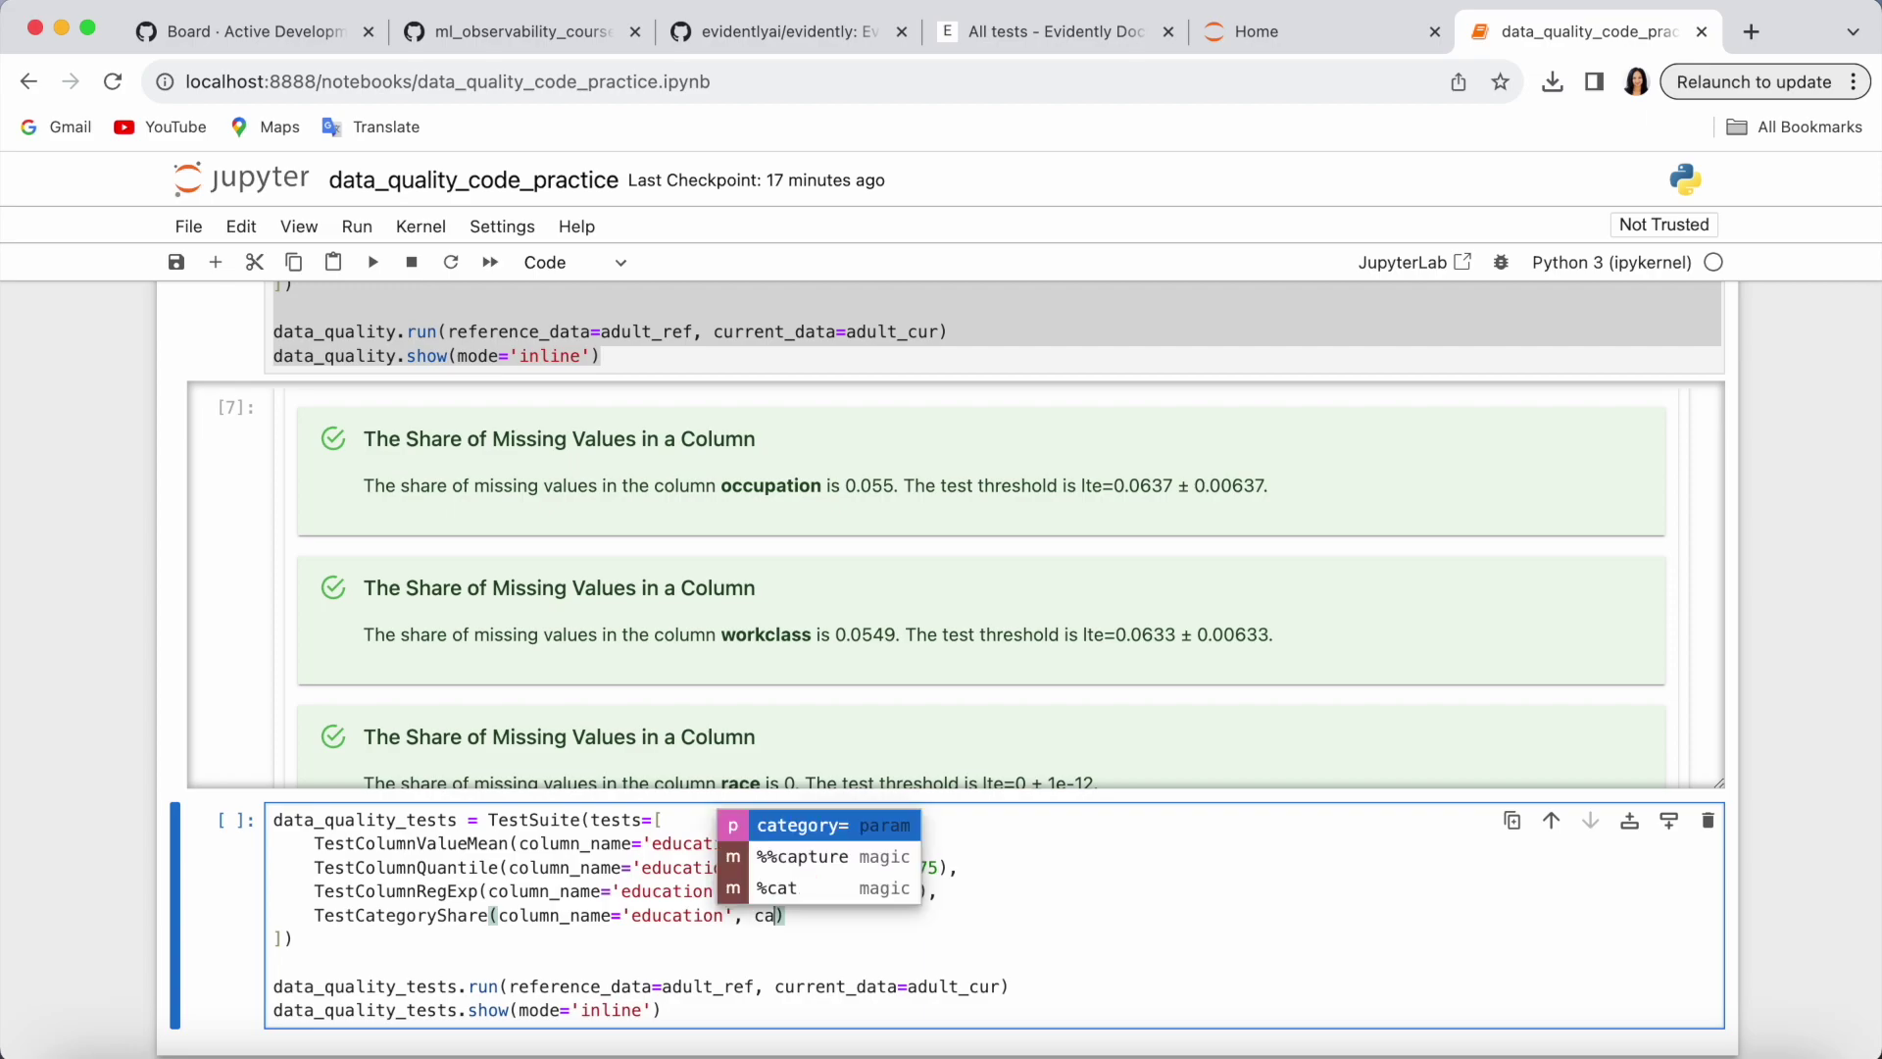
pyautogui.press('Return')
pyautogui.scroll(5, 941, 588)
pyautogui.scroll(5, 799, 410)
# - Set the category to 'Some-college' from the data, with threshold lt=0.5
pyautogui.doubleClick(794, 509)
pyautogui.hotkey('ctrl', 'c')
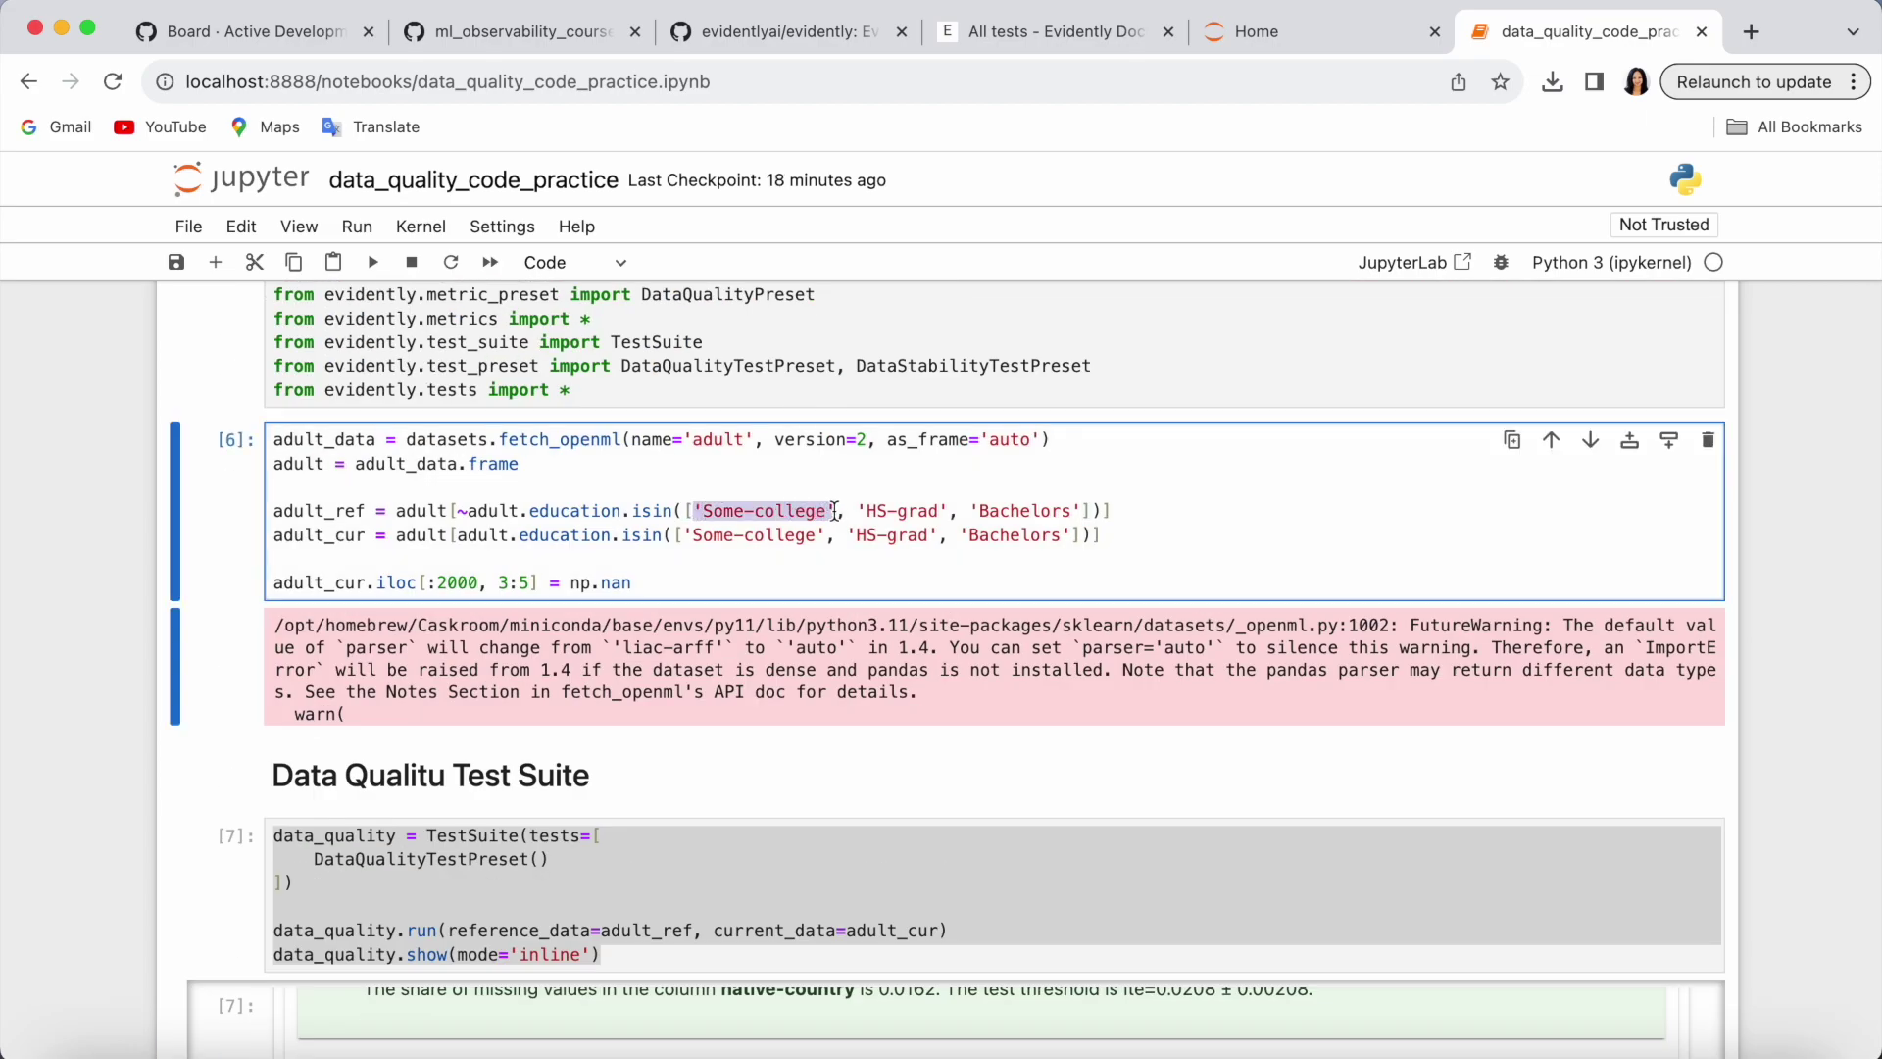
pyautogui.scroll(-10, 794, 508)
pyautogui.click(853, 735)
pyautogui.hotkey('ctrl', 'v')
pyautogui.write(', lt=0.5')
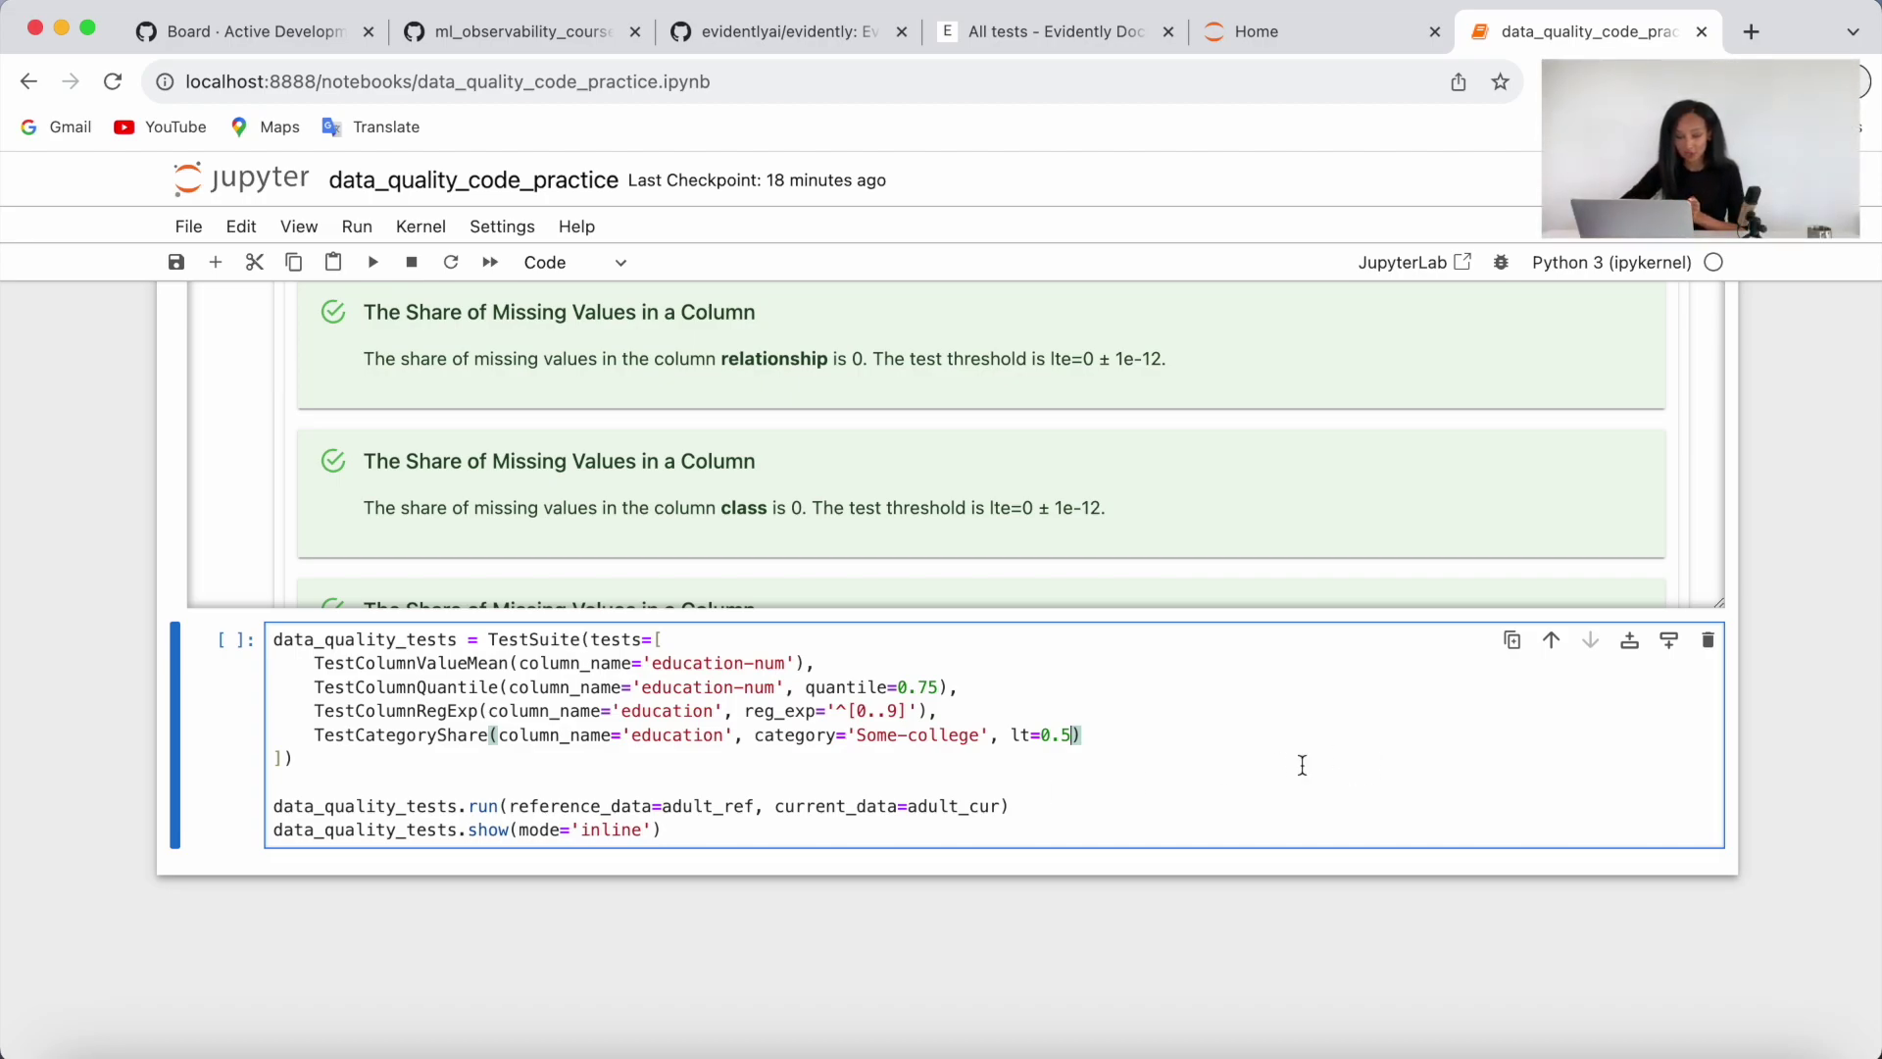
pyautogui.moveTo(1012, 734); pyautogui.dragTo(1066, 734)
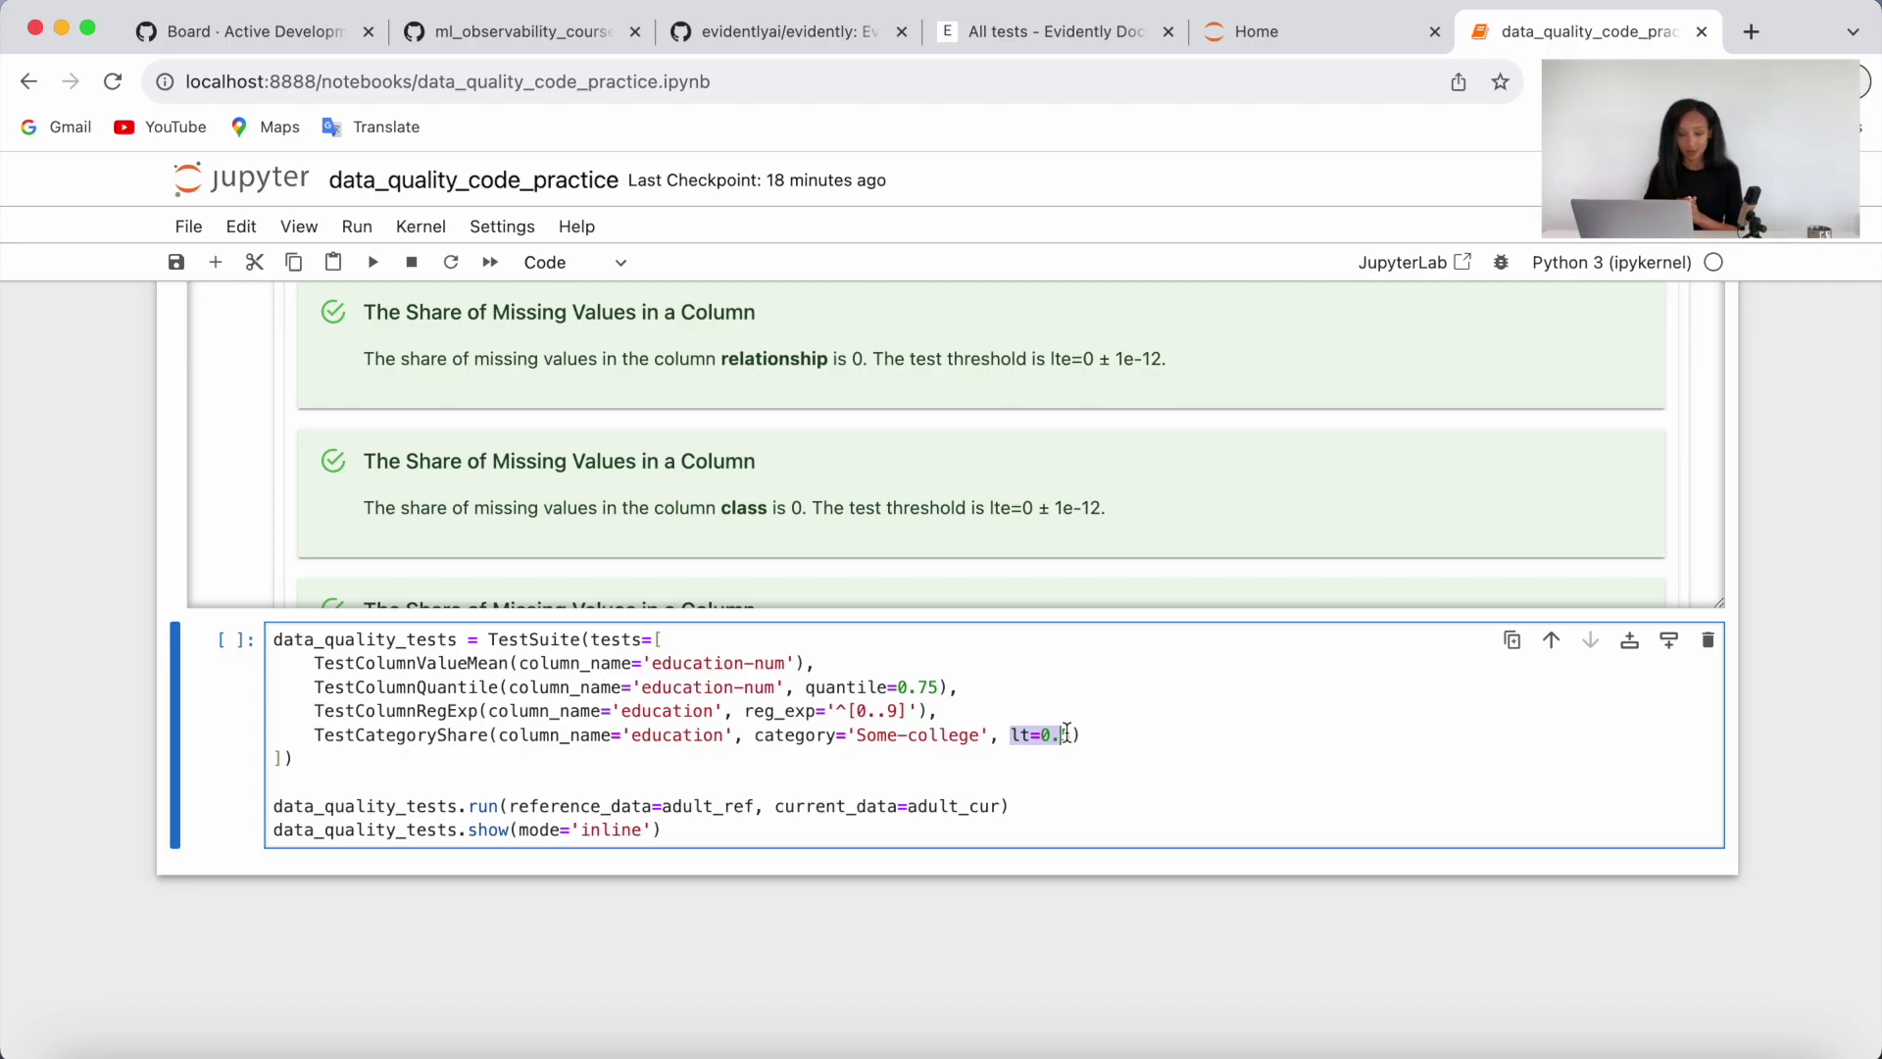
pyautogui.click(1111, 727)
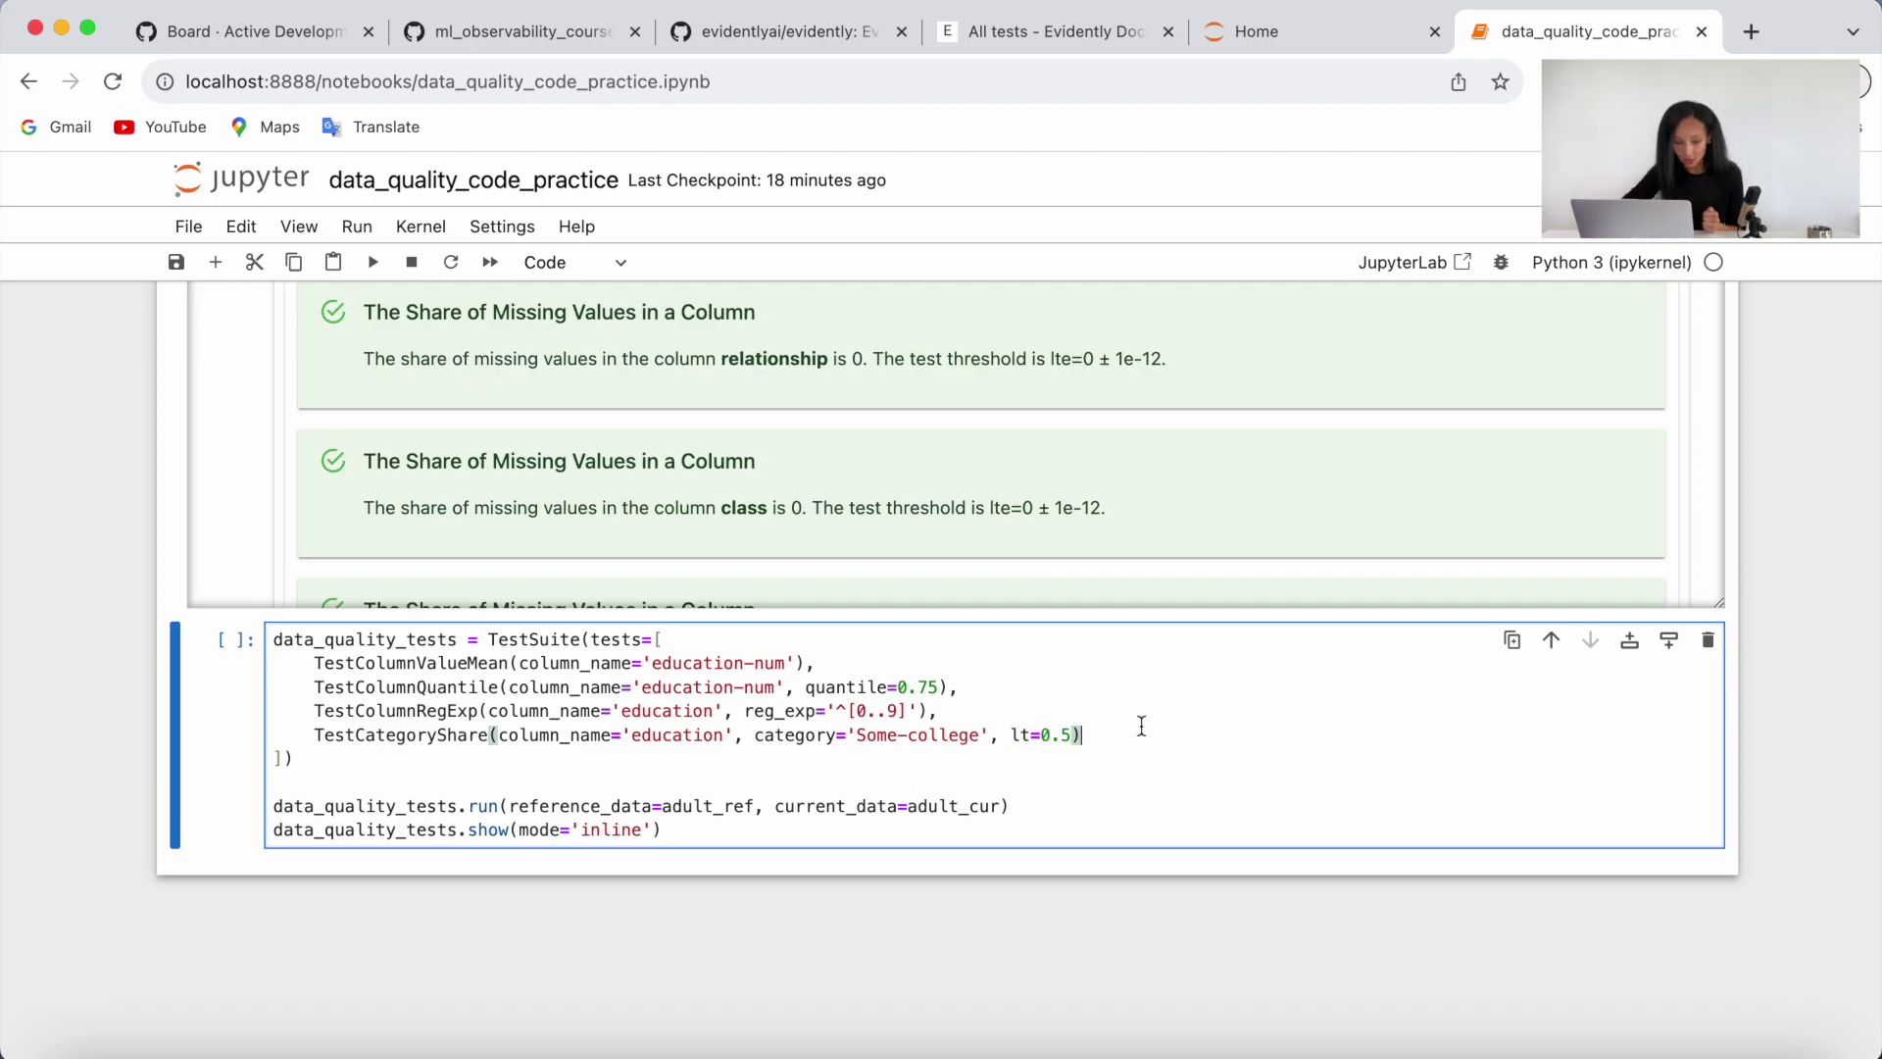
# - Run data_quality_tests, which shows 3 passed tests and 1 failed Quantile Value test
pyautogui.click(372, 262)
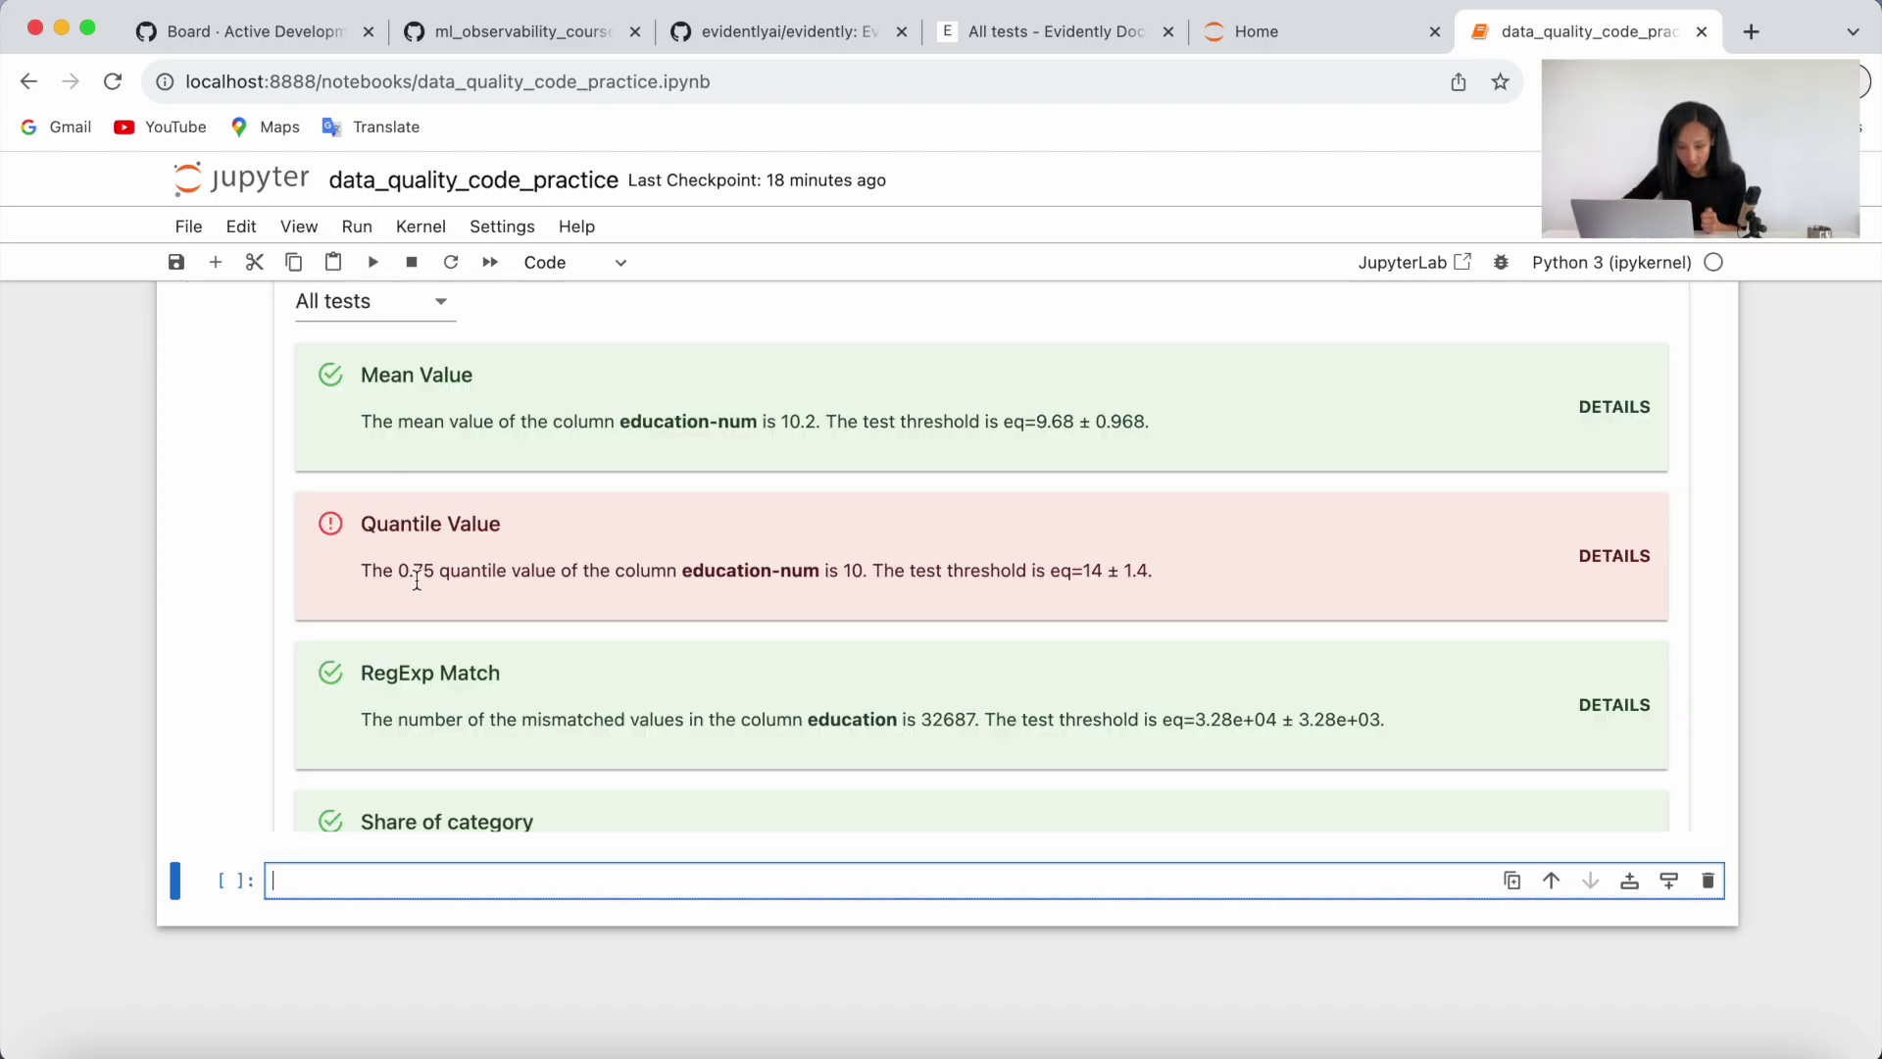
pyautogui.scroll(6, 170, 786)
pyautogui.scroll(4, 170, 787)
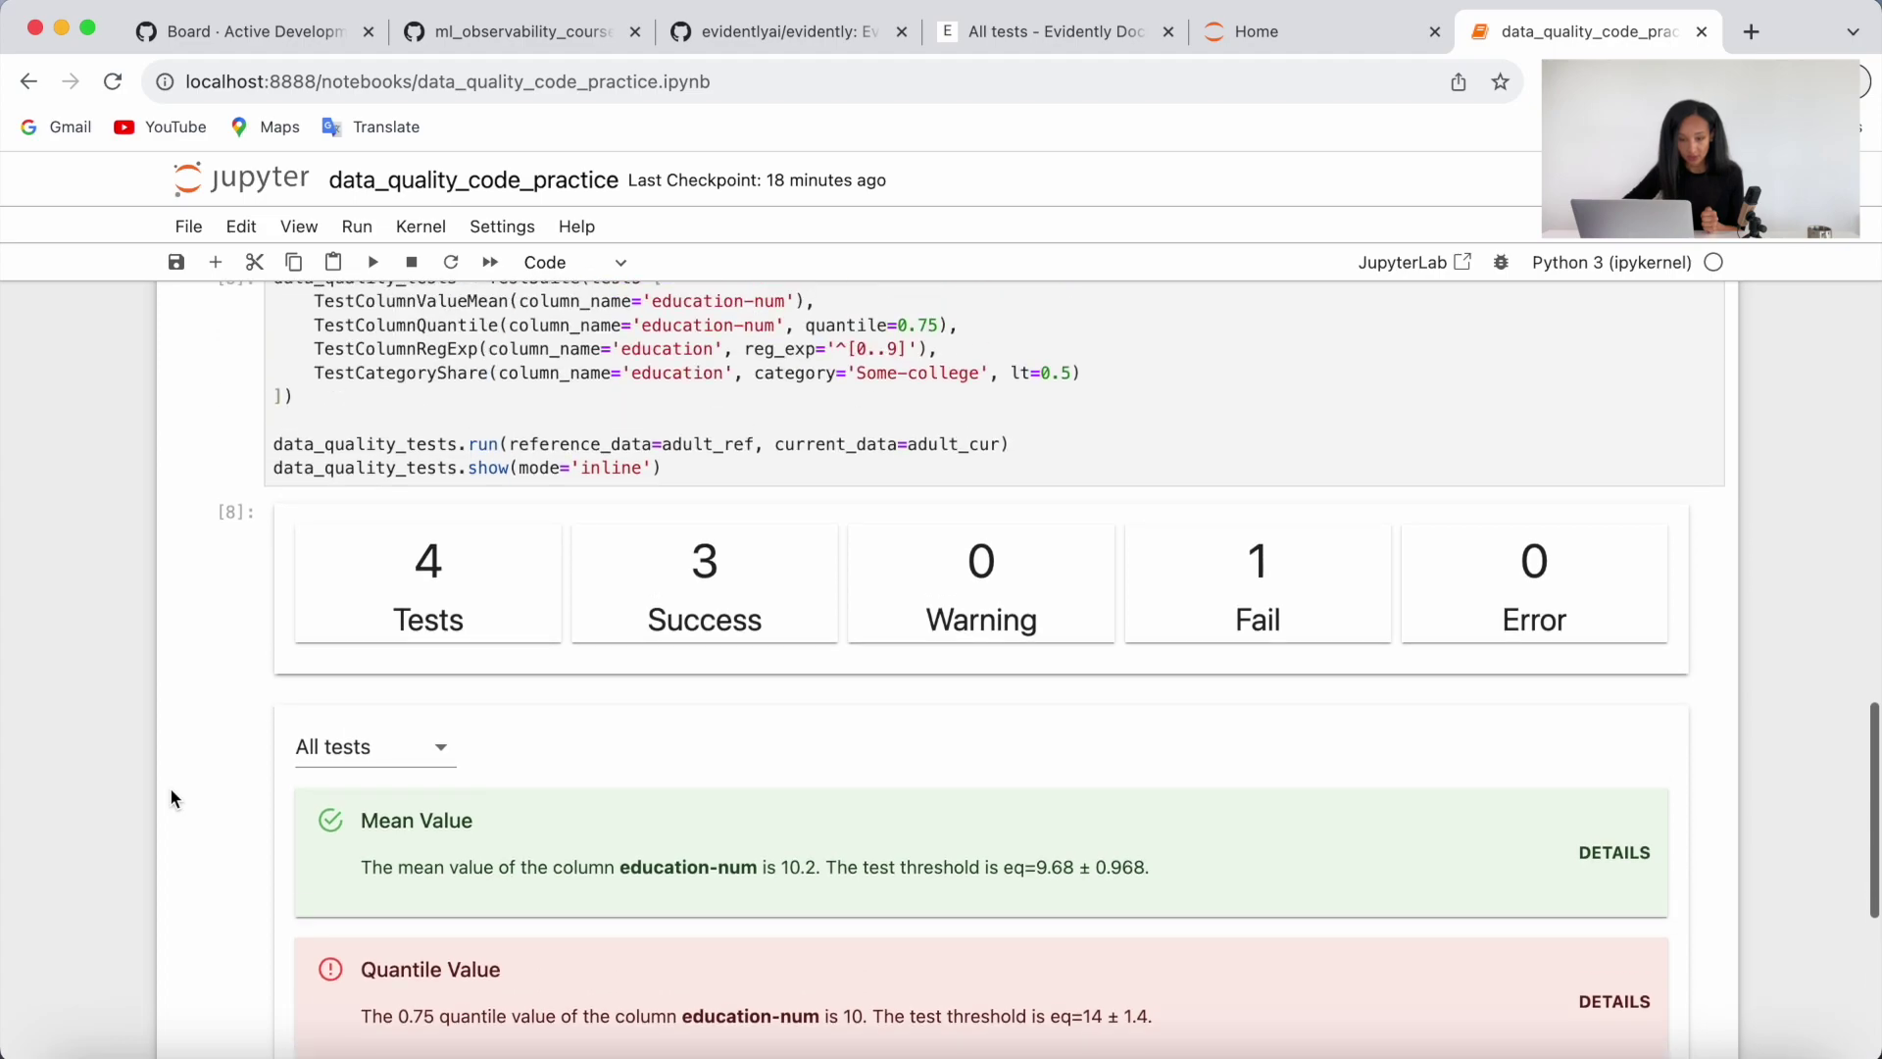
pyautogui.scroll(2, 170, 787)
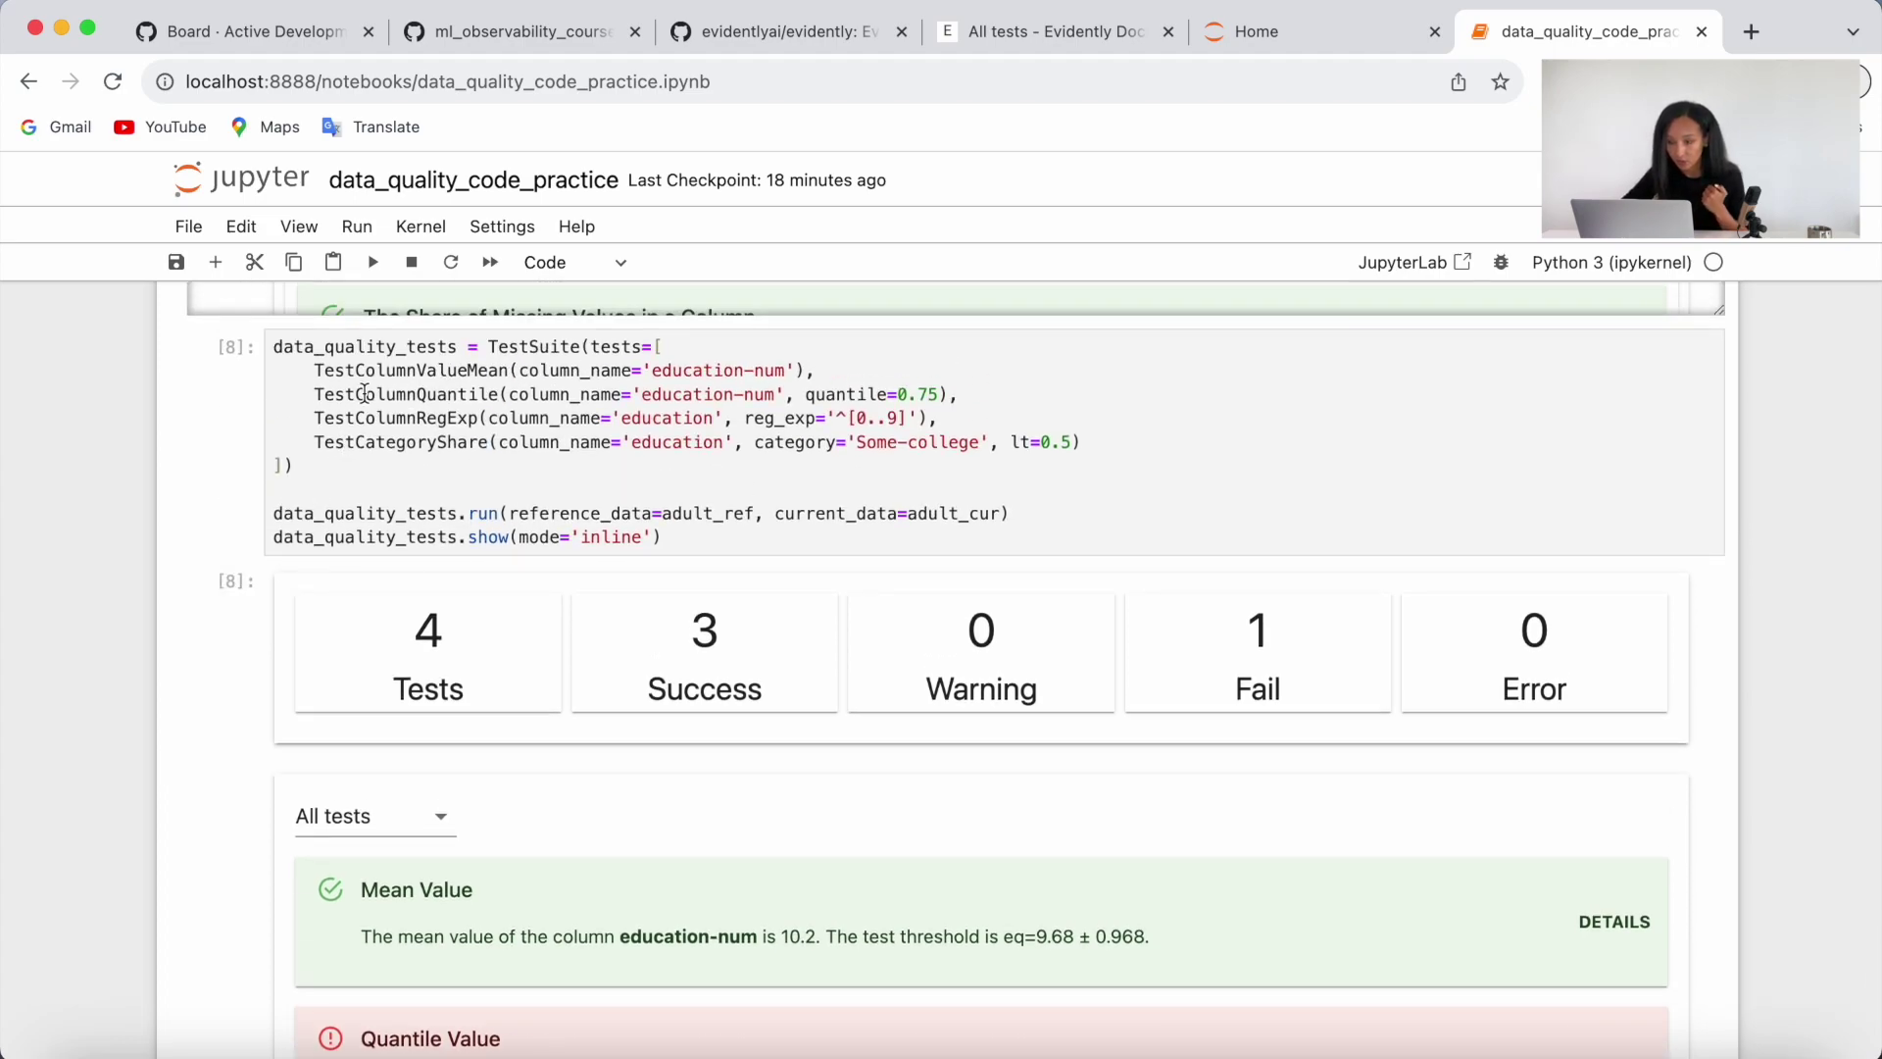
pyautogui.scroll(-3, 361, 441)
pyautogui.scroll(-3, 388, 462)
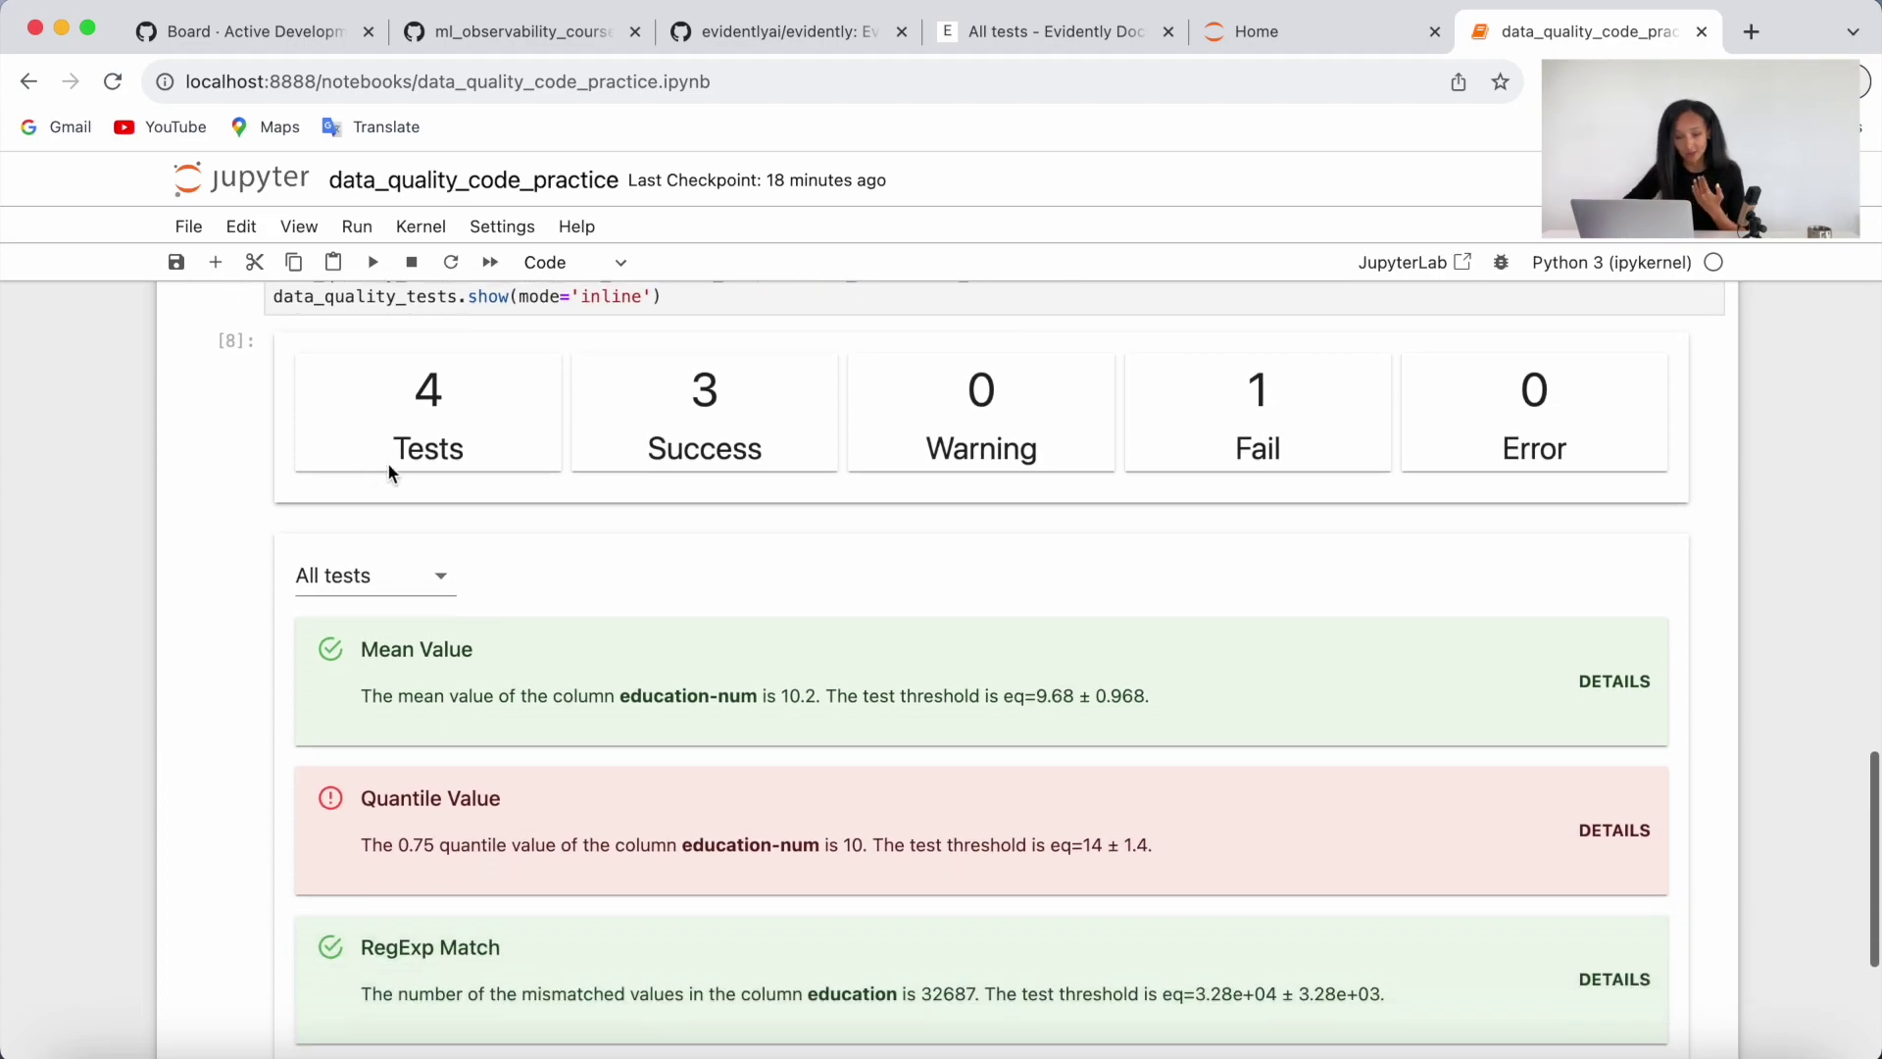
pyautogui.scroll(-3, 415, 508)
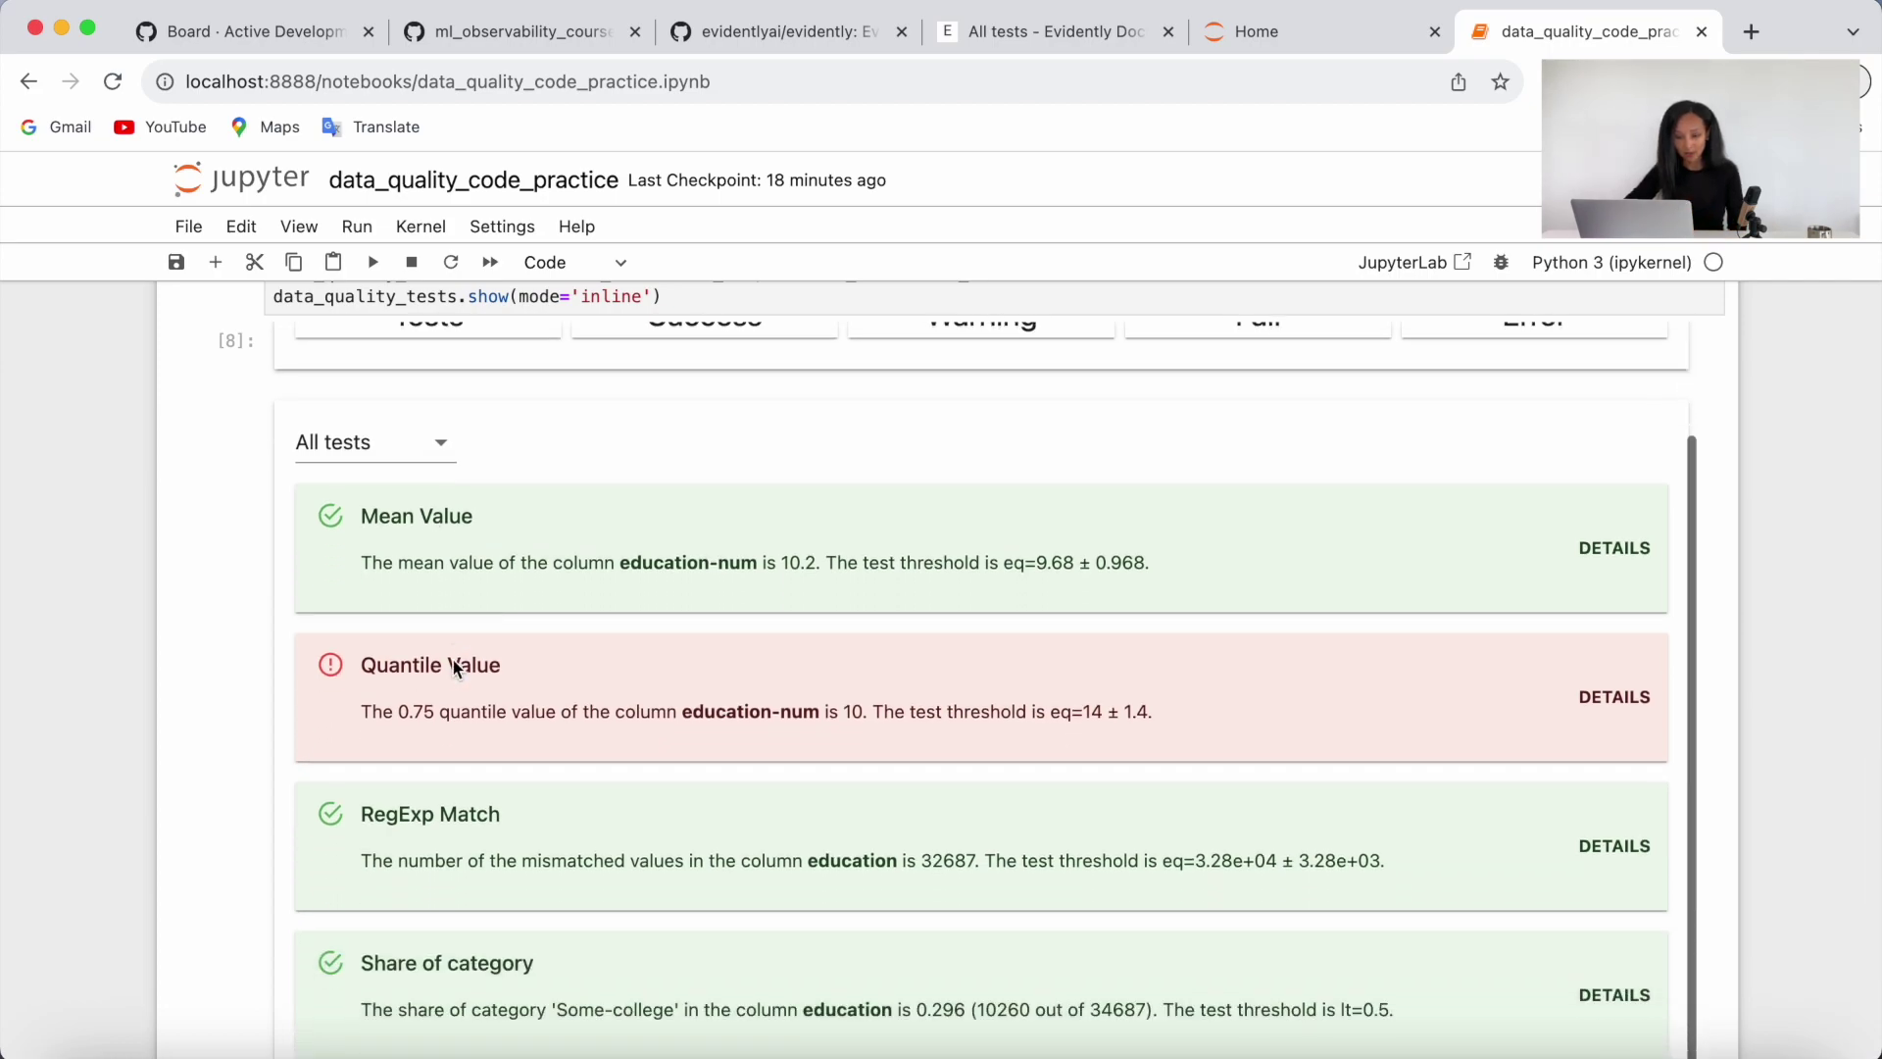
pyautogui.scroll(-1, 829, 595)
# - Expand Mean Value details and zoom the education-num histogram to the 8–11.5 range
pyautogui.click(1615, 542)
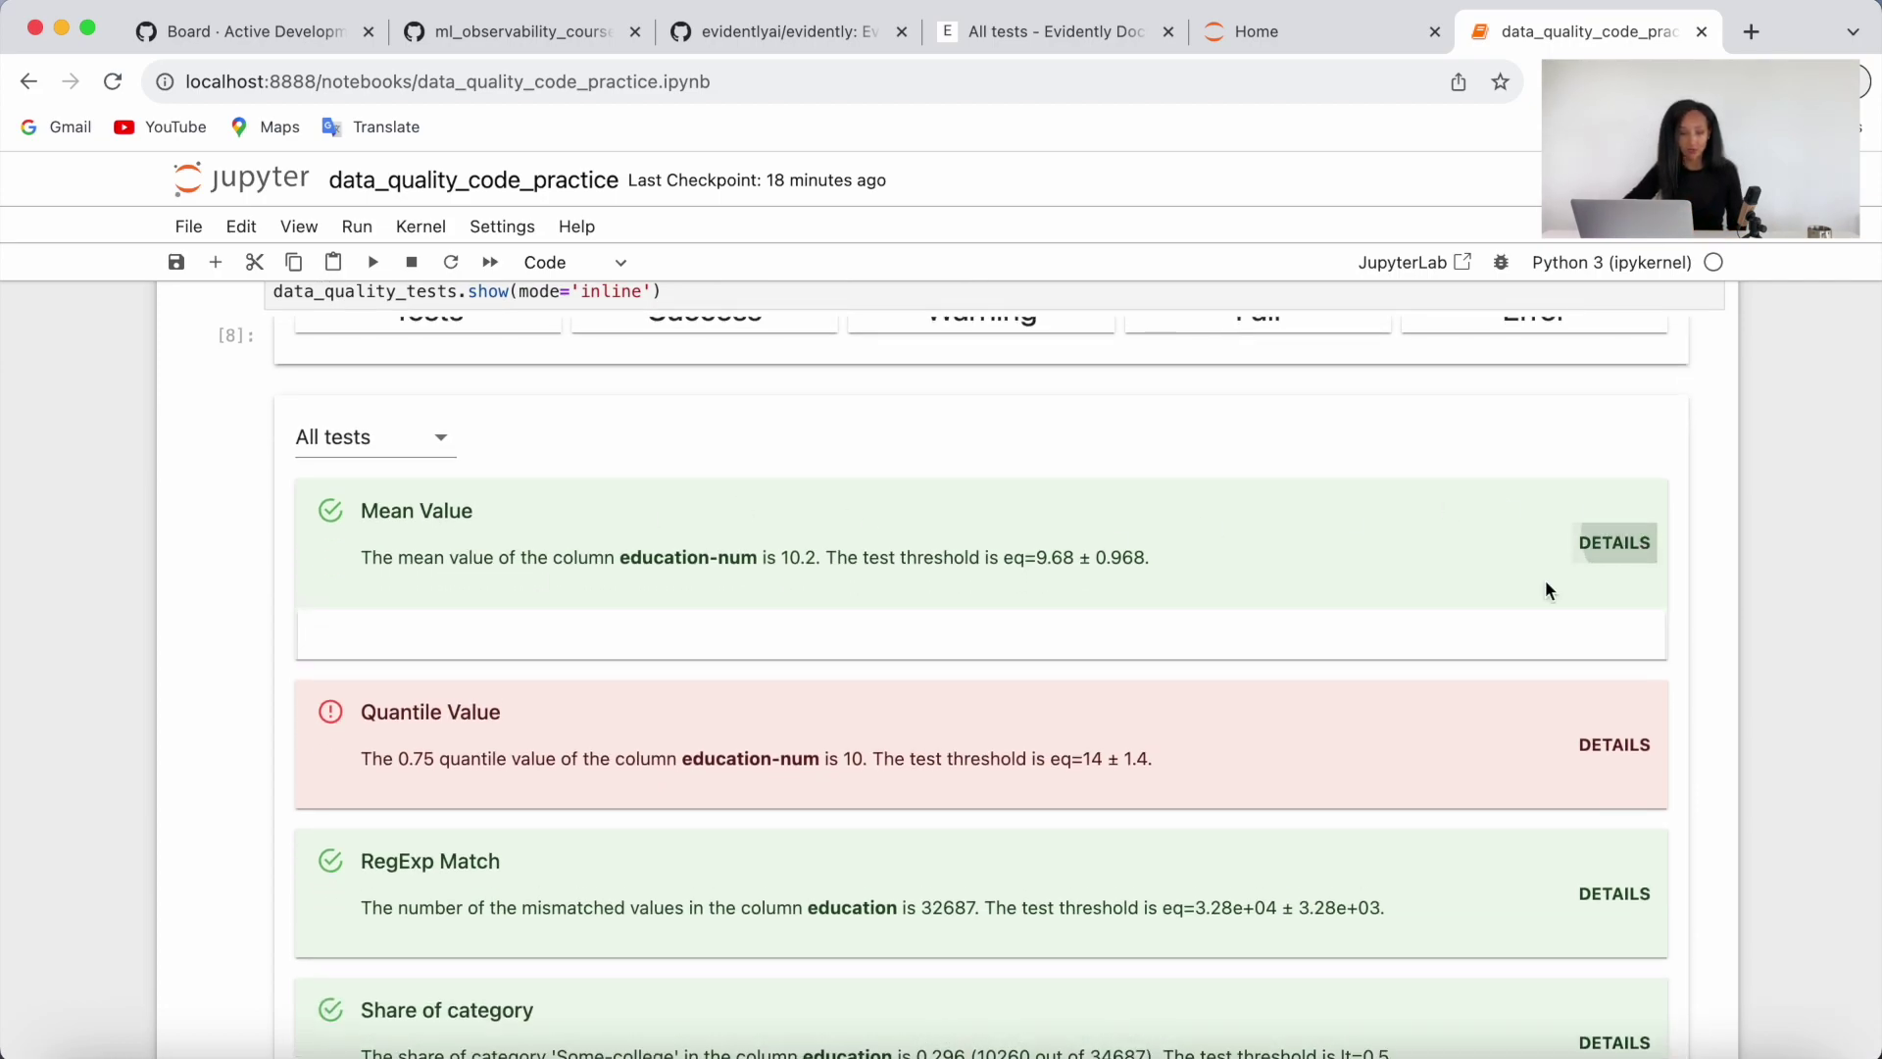
pyautogui.scroll(-3, 1090, 721)
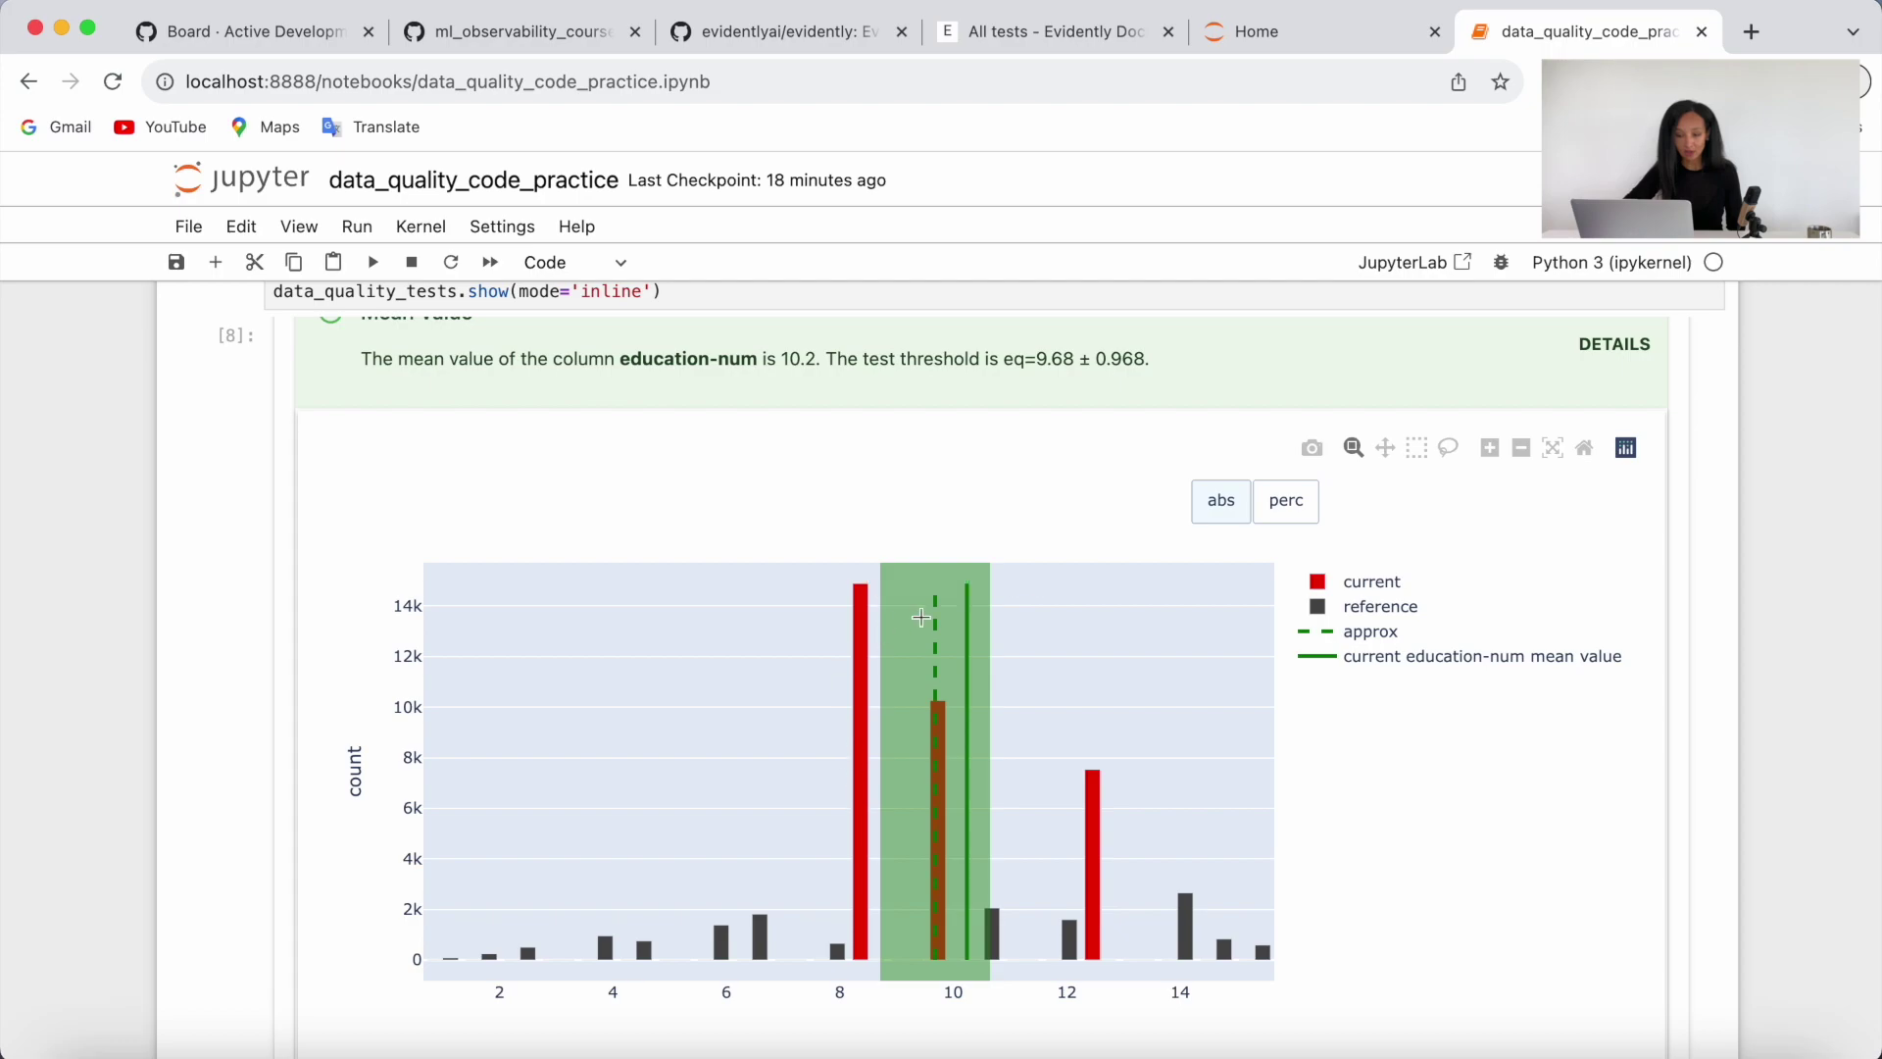
pyautogui.scroll(1, 1016, 610)
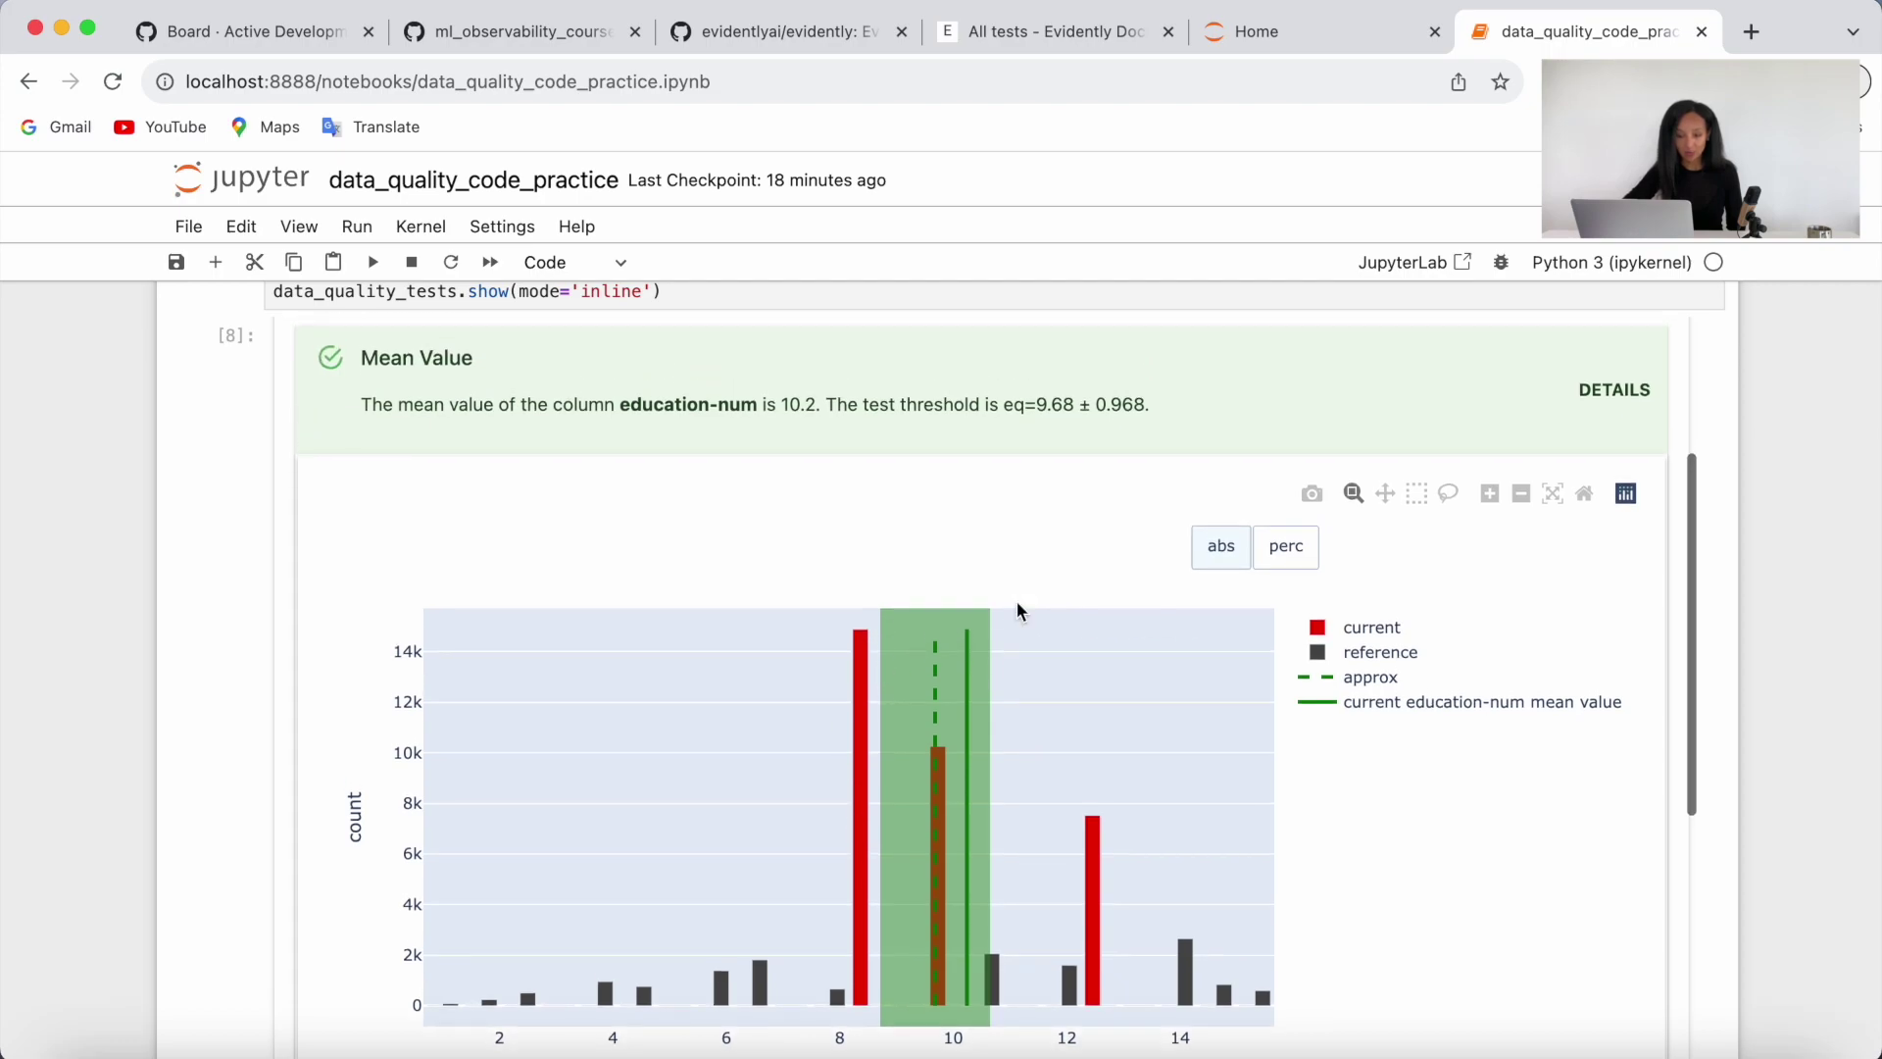
pyautogui.moveTo(1005, 401); pyautogui.dragTo(1148, 407)
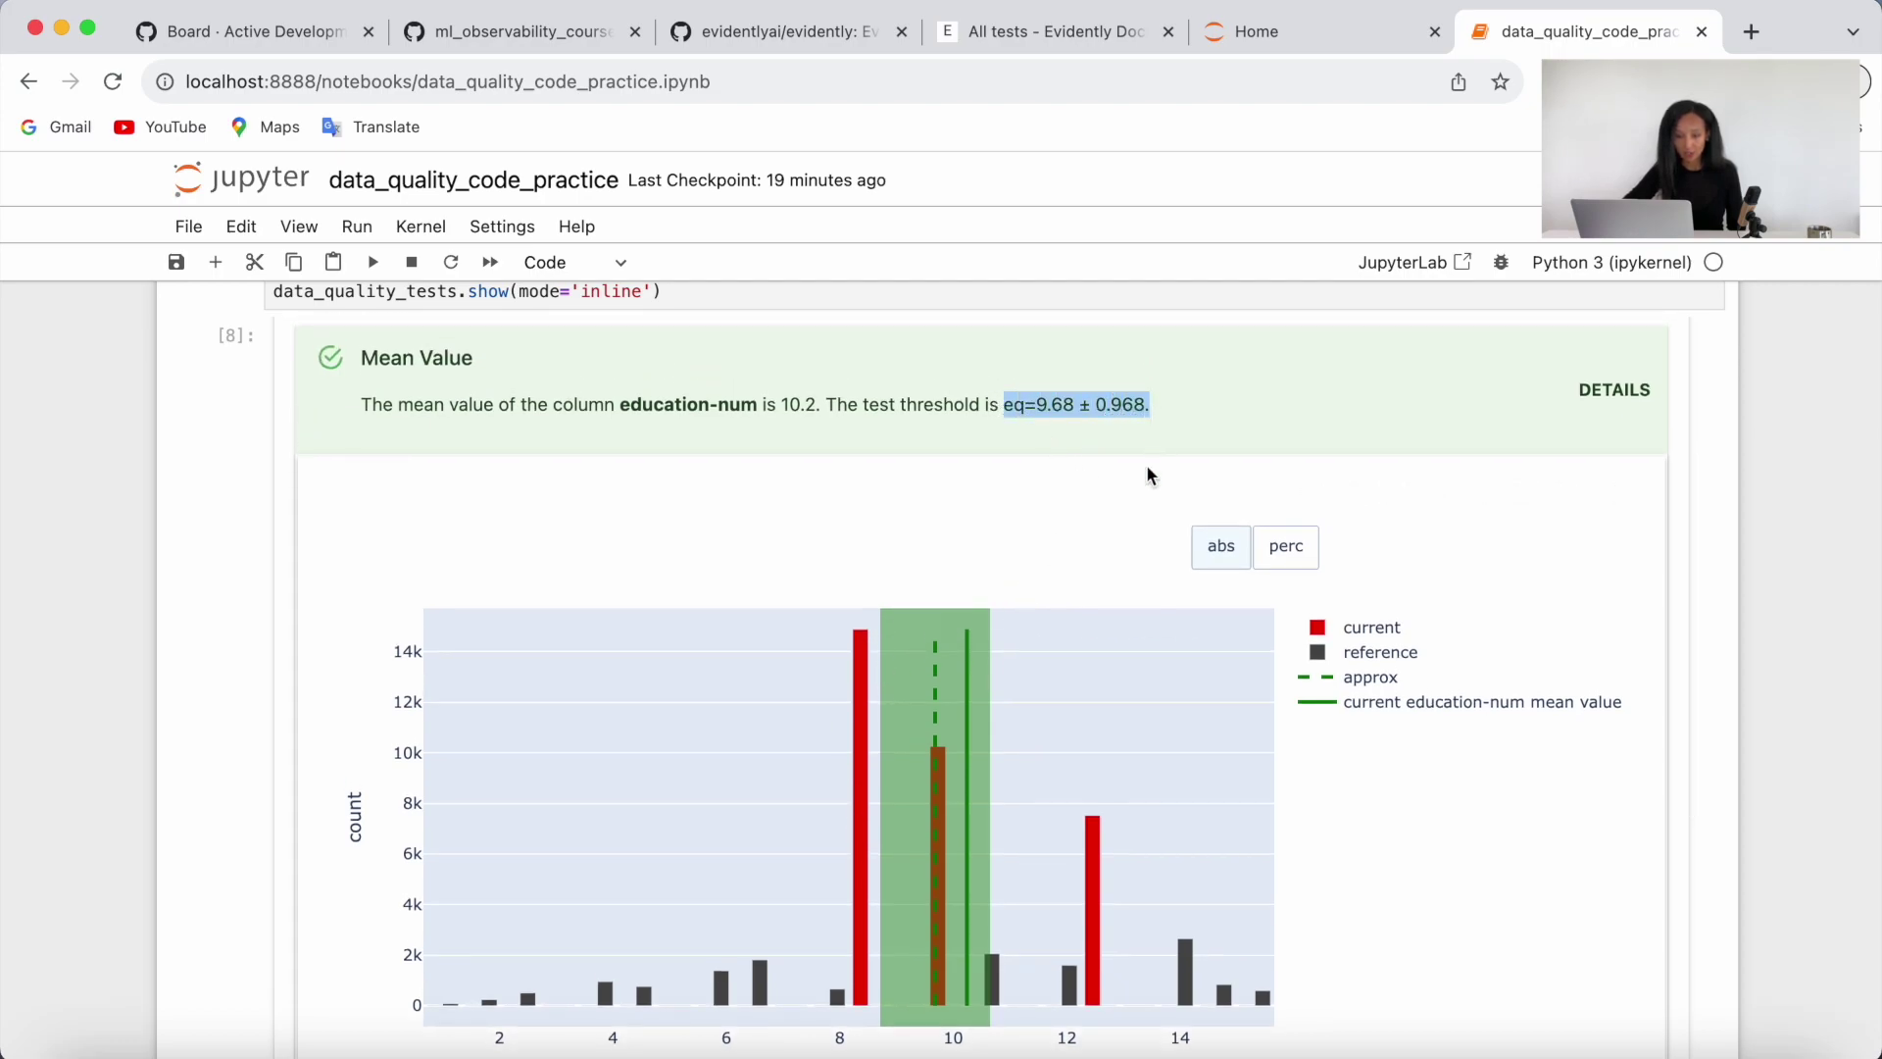
pyautogui.moveTo(839, 735); pyautogui.dragTo(1038, 736)
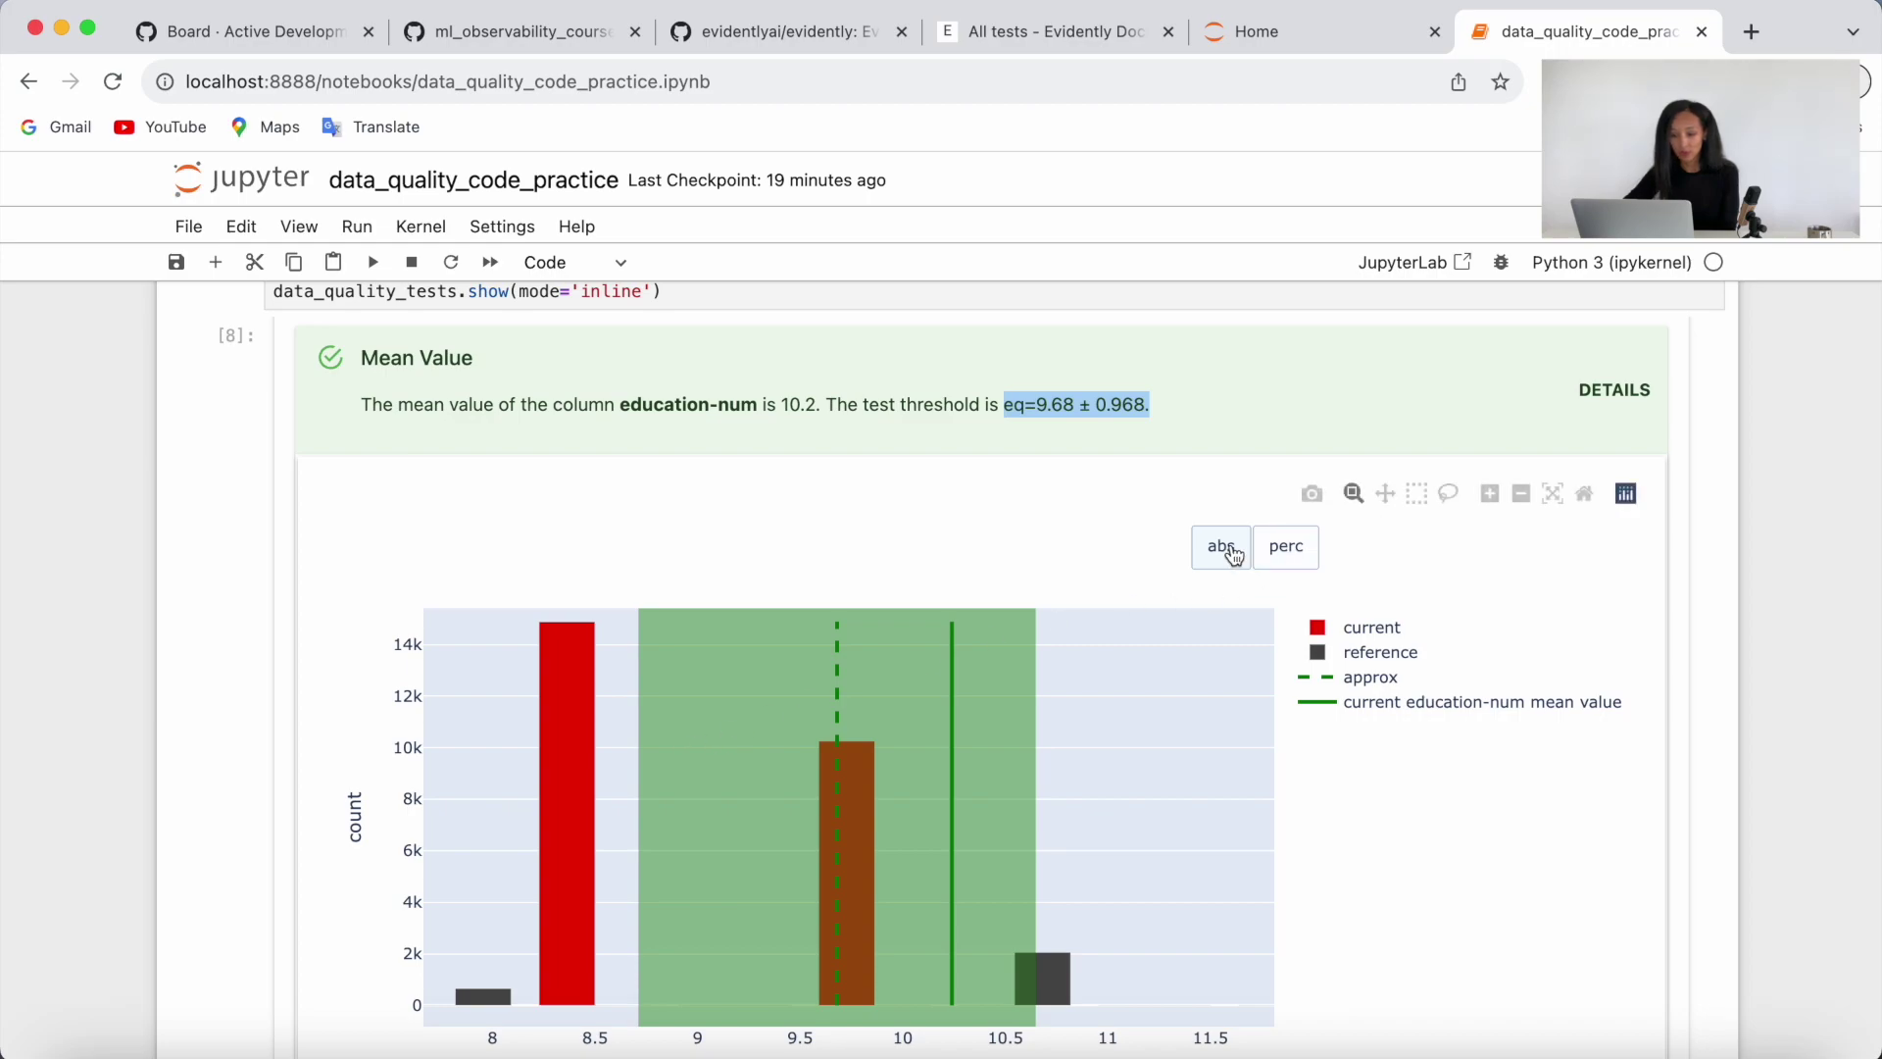
pyautogui.scroll(-5, 1320, 677)
pyautogui.scroll(-3, 1319, 676)
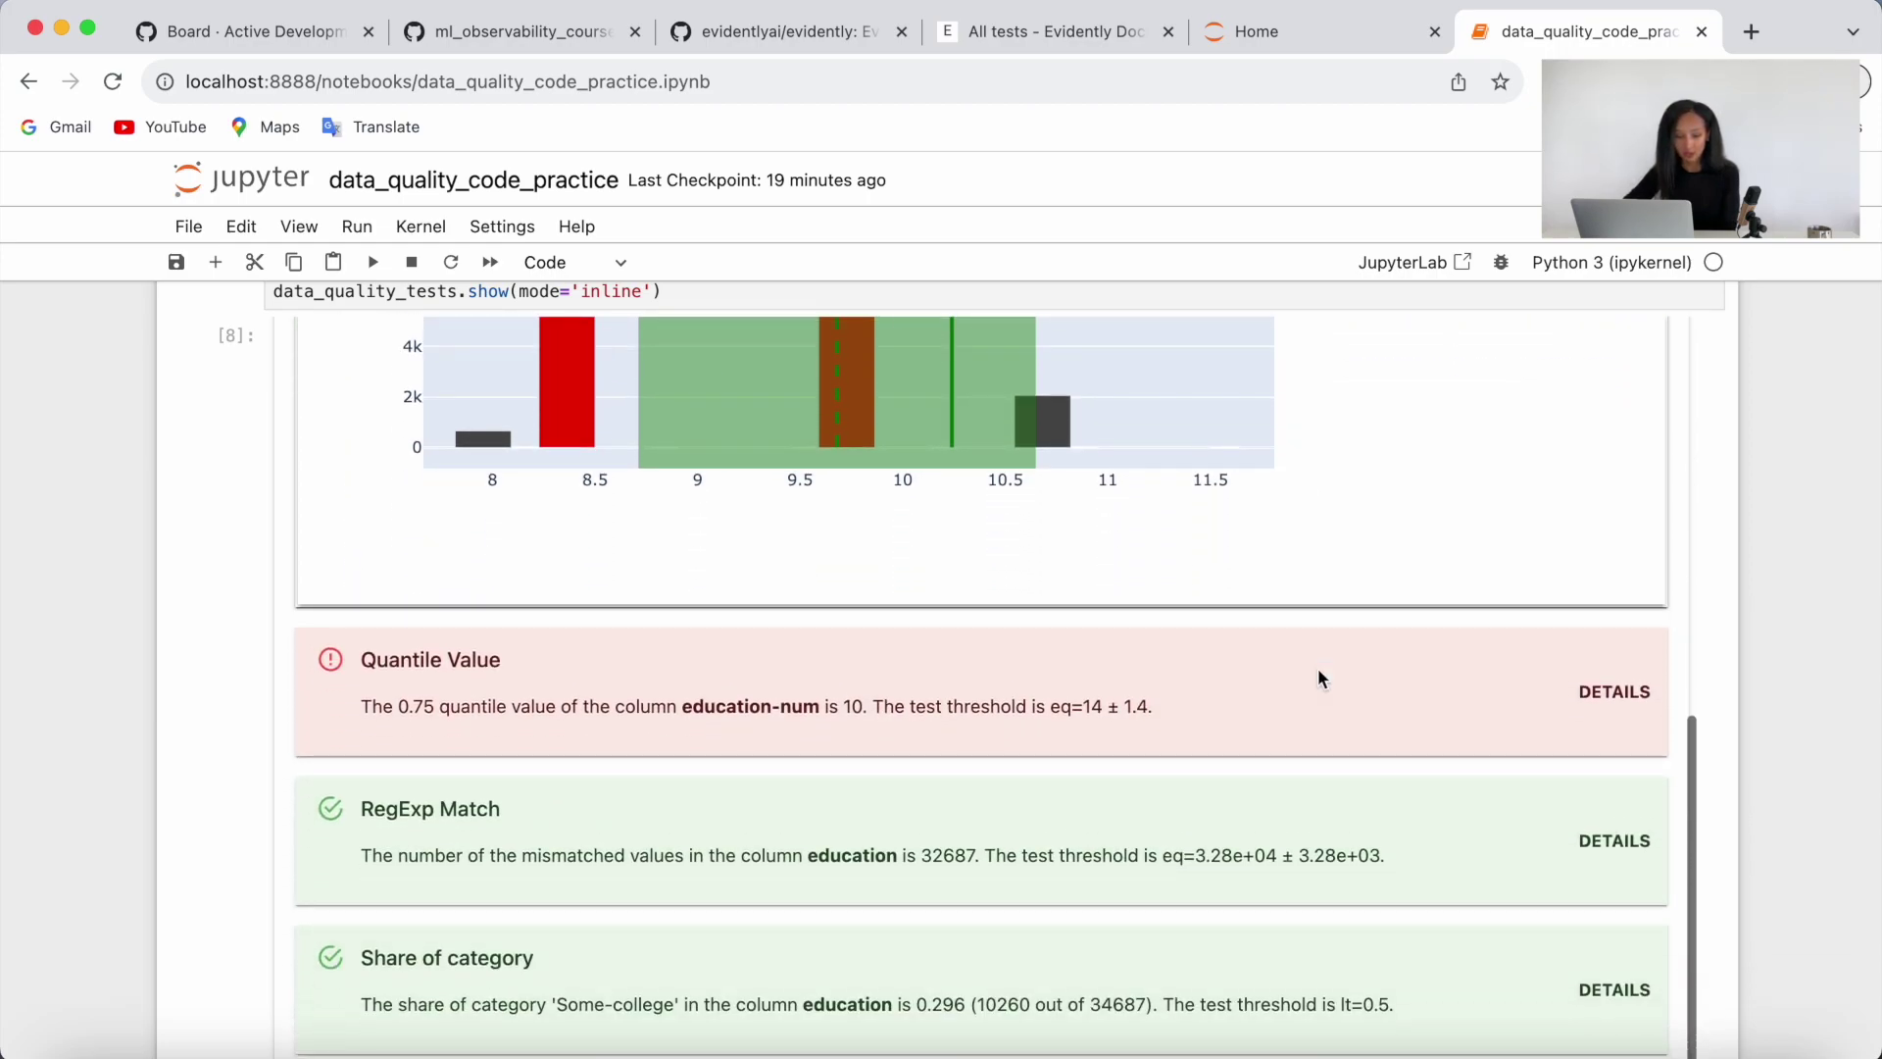
pyautogui.scroll(-3, 1317, 667)
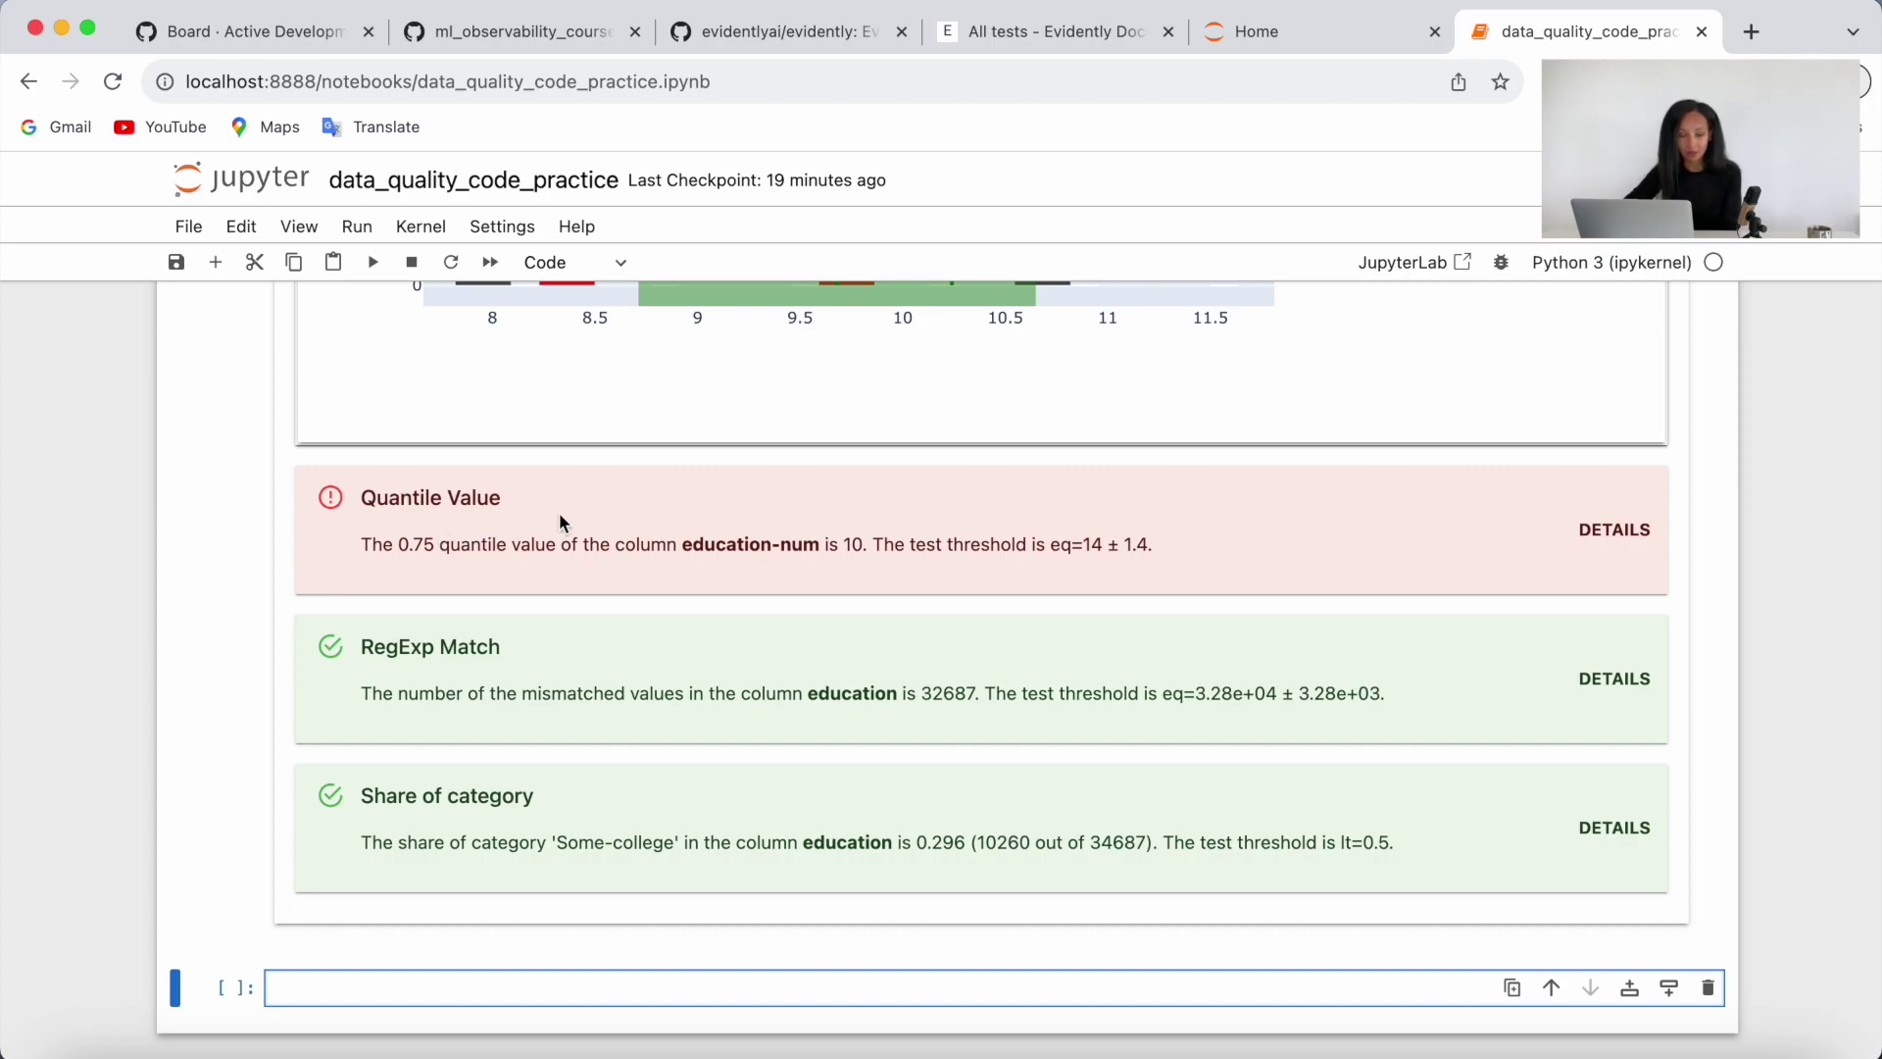
pyautogui.moveTo(394, 544); pyautogui.dragTo(439, 547)
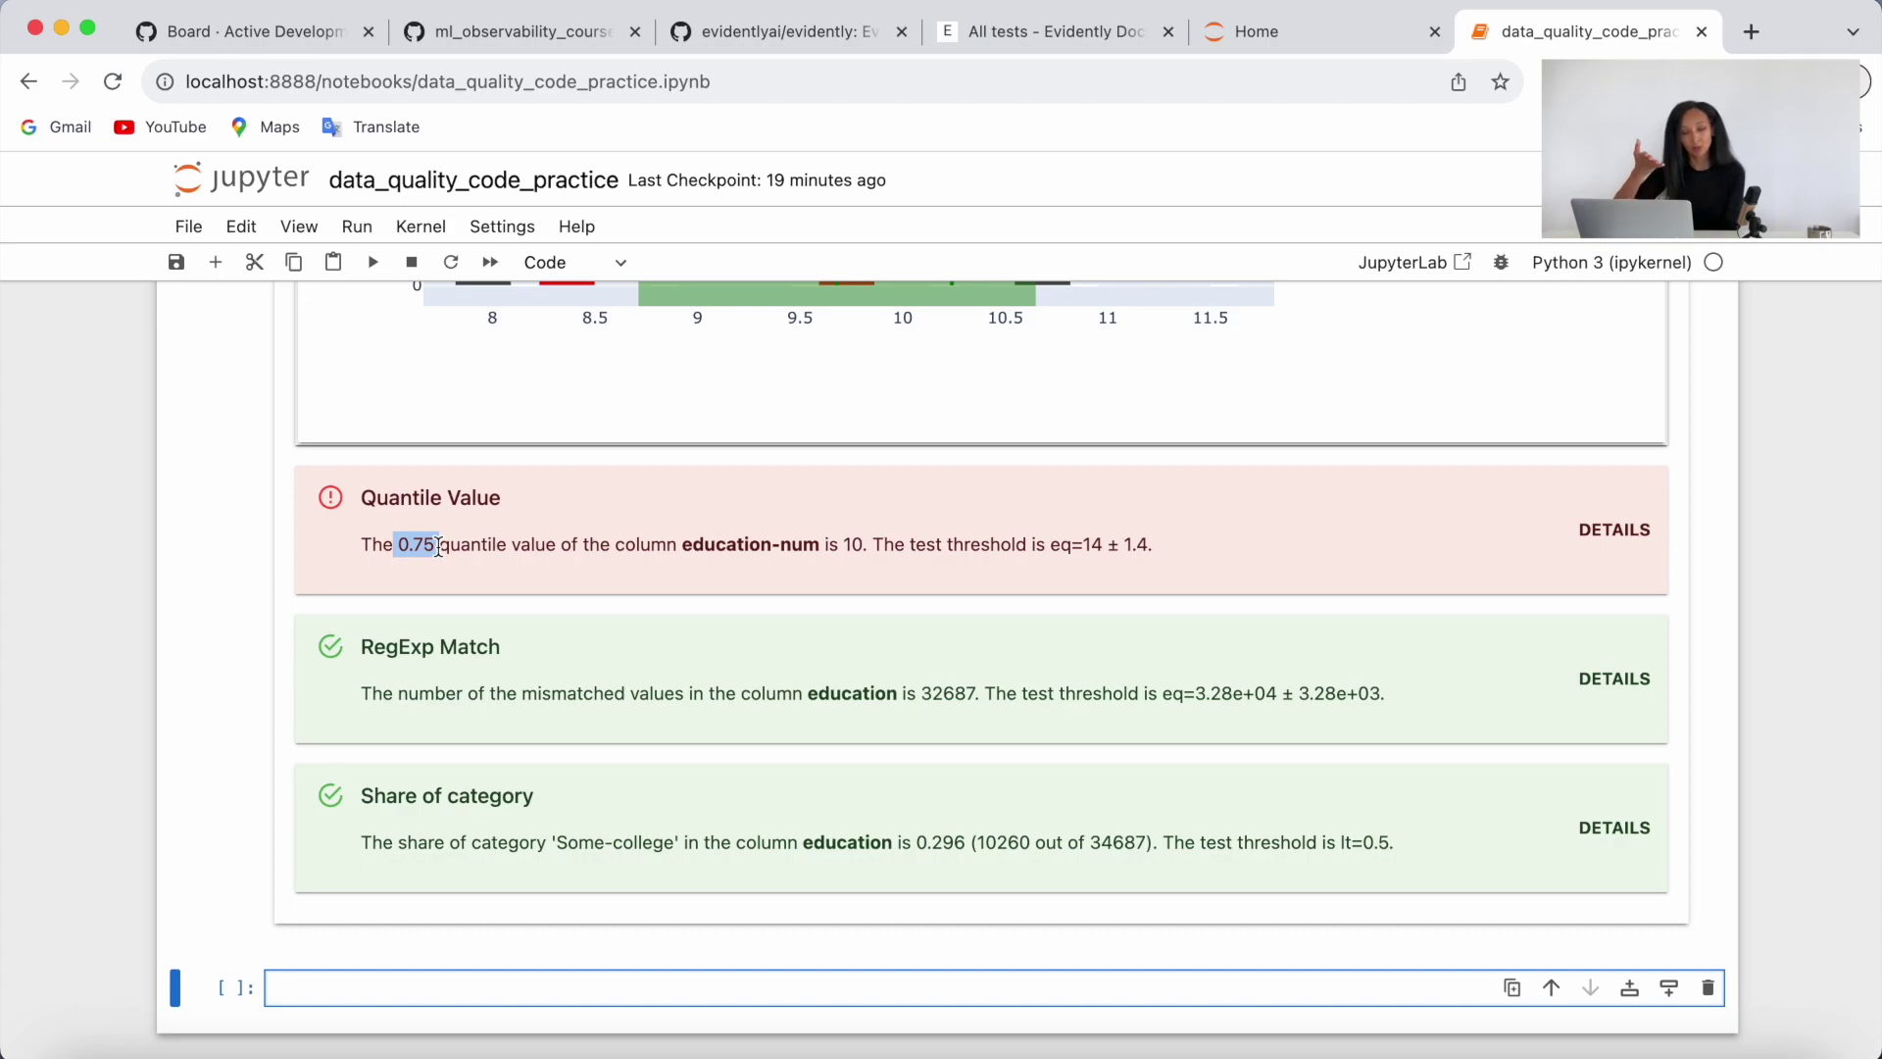
pyautogui.scroll(-1, 1563, 589)
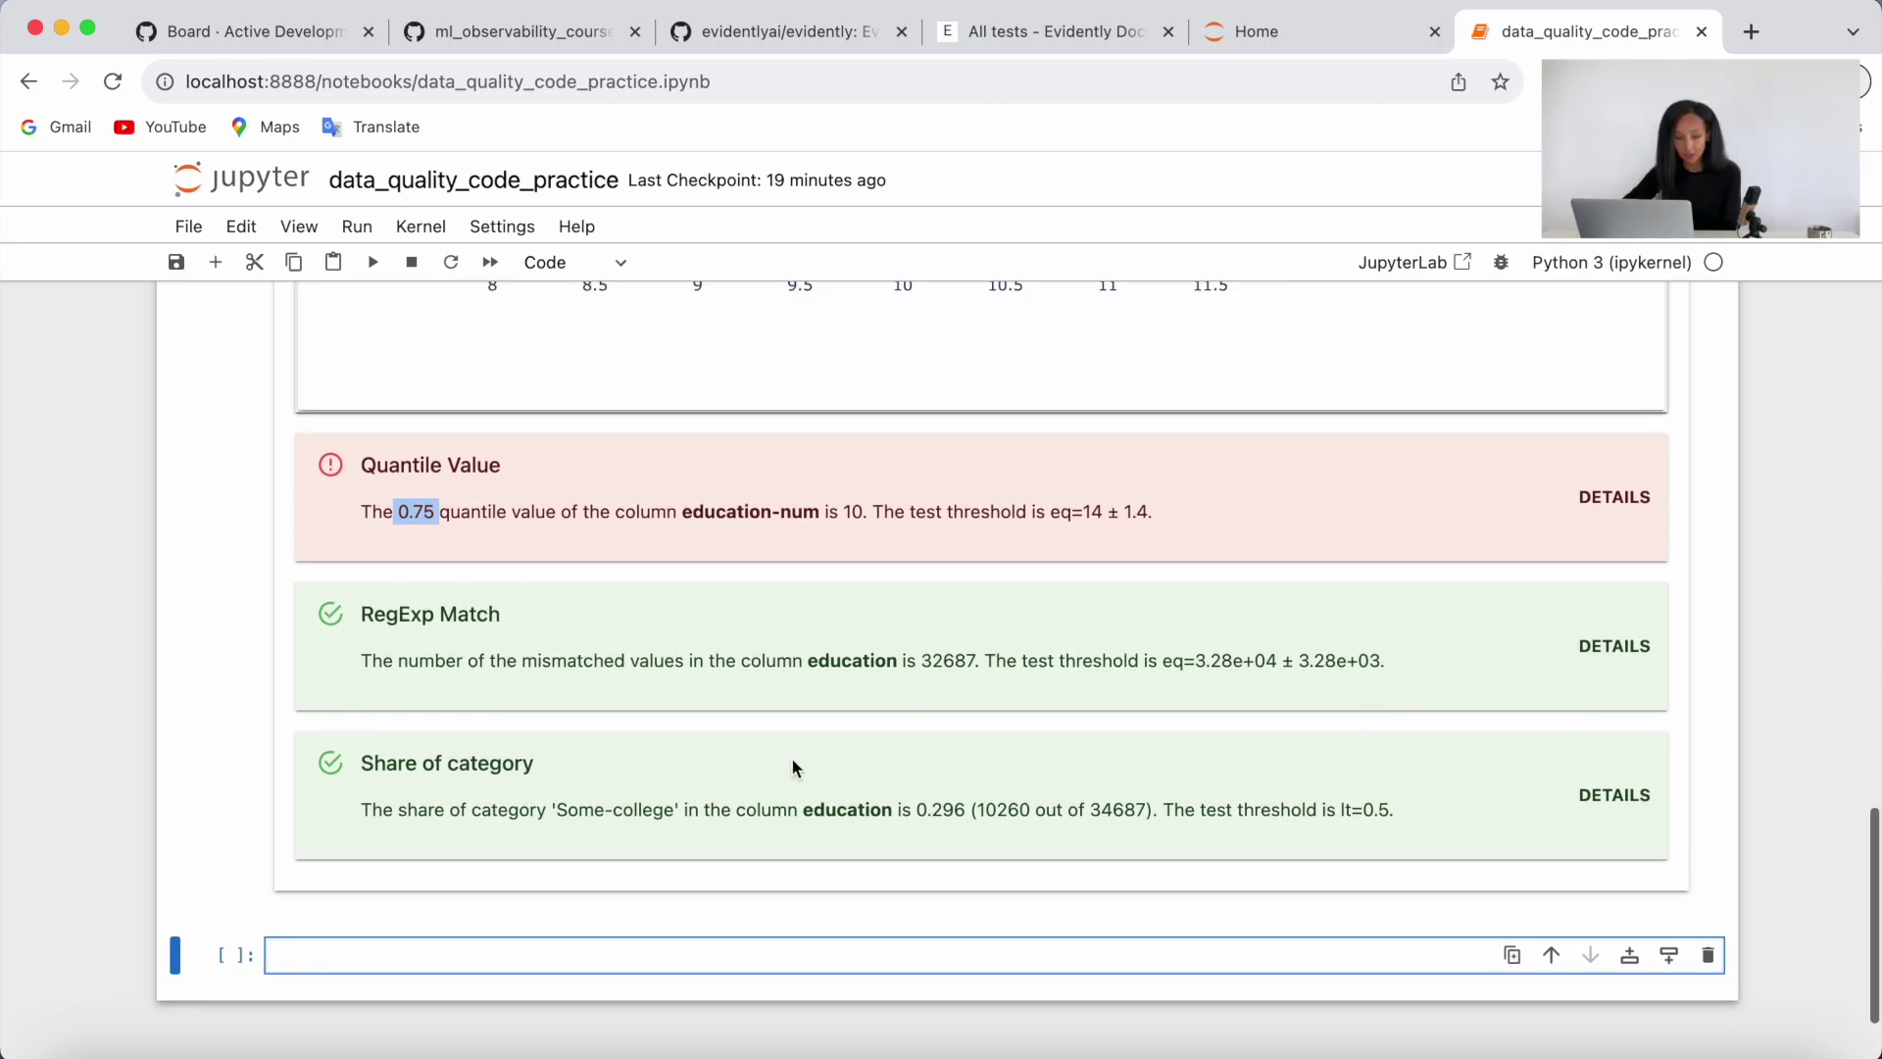
# - Expand RegExp Match details and compare reference and current education value counts
pyautogui.click(1615, 677)
pyautogui.scroll(-2, 1090, 827)
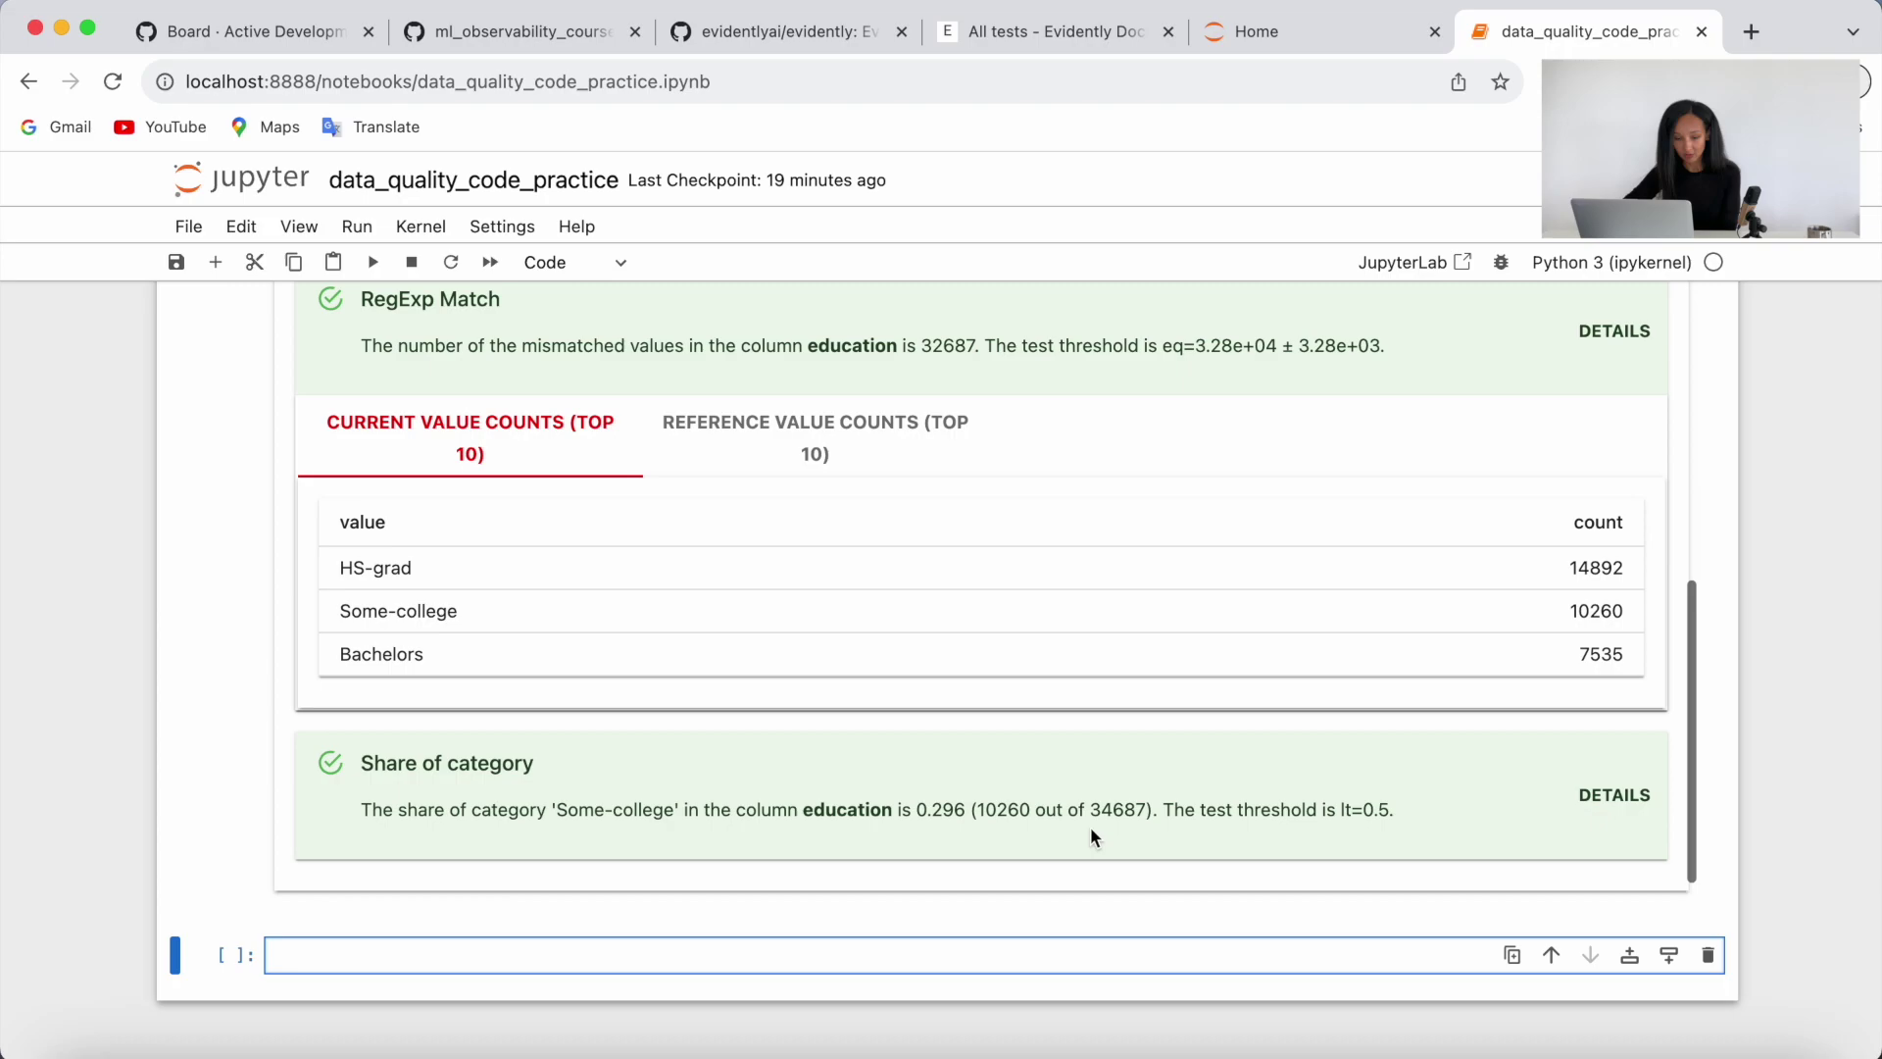
pyautogui.click(862, 442)
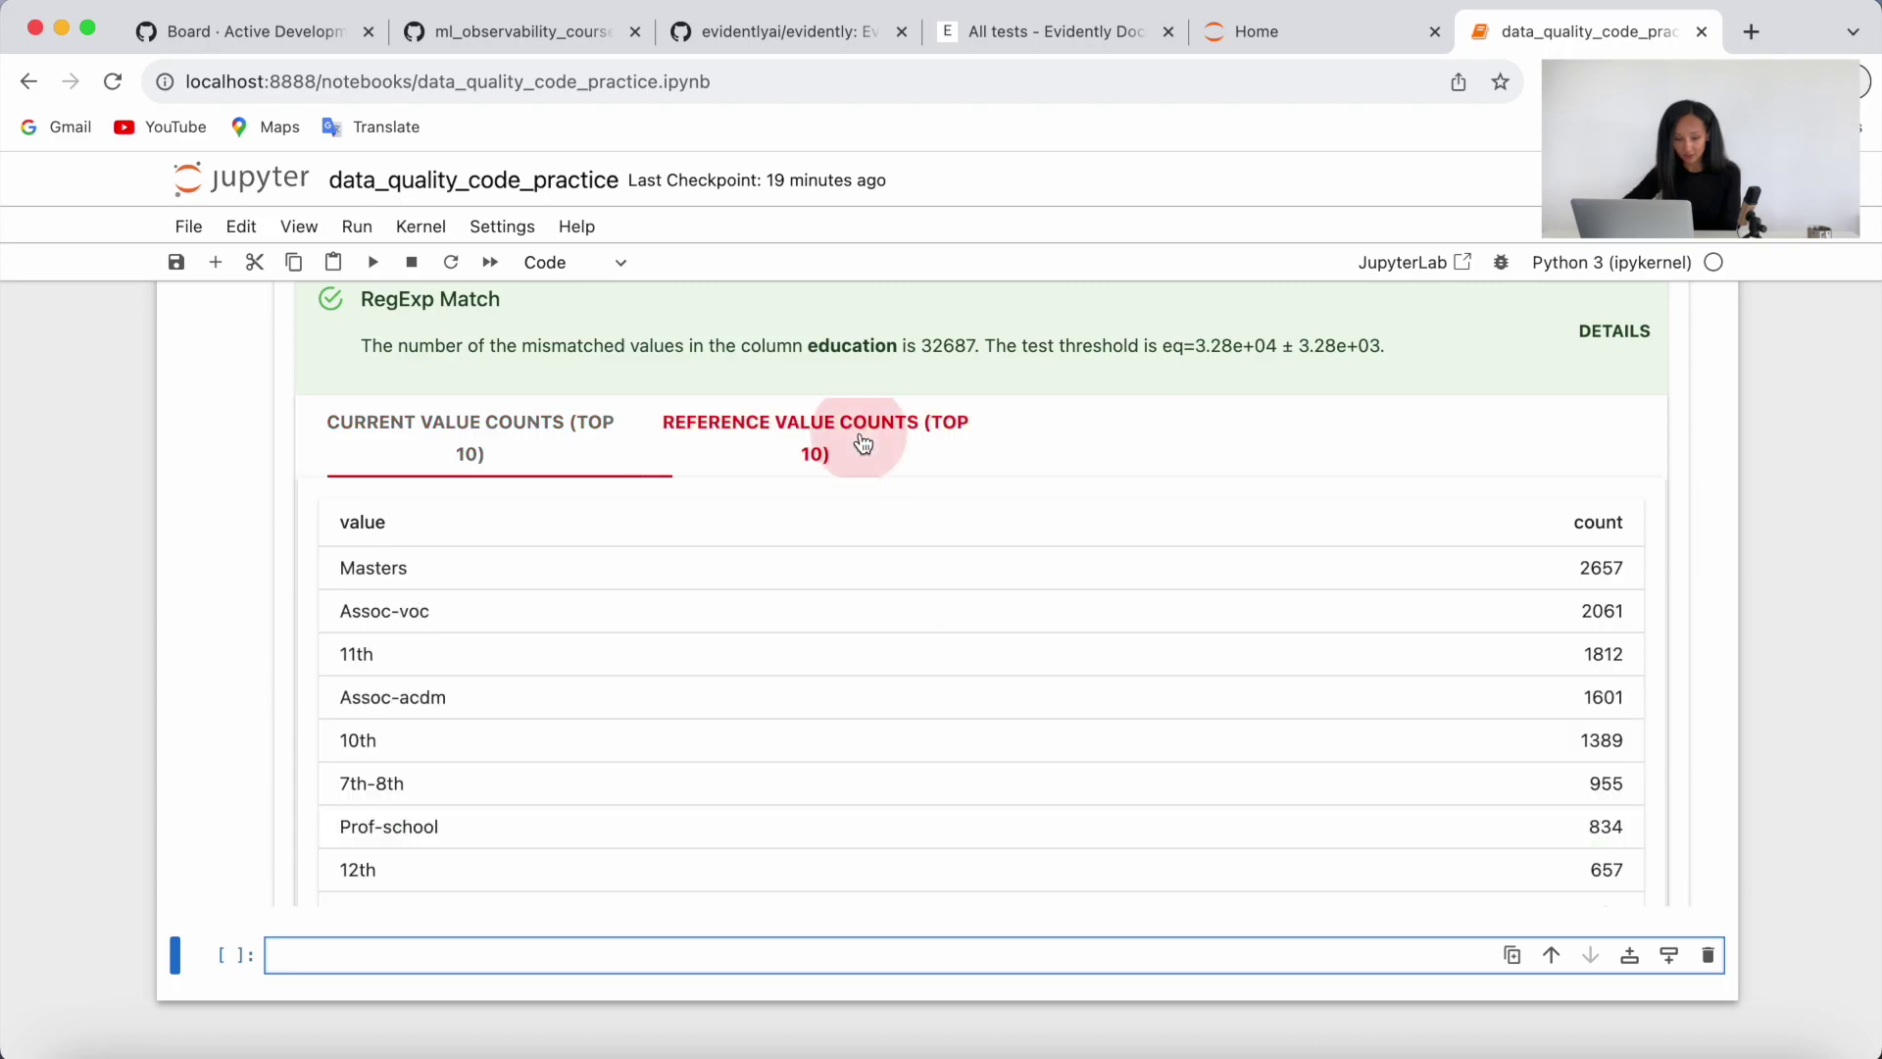
pyautogui.click(432, 454)
pyautogui.scroll(-1, 478, 564)
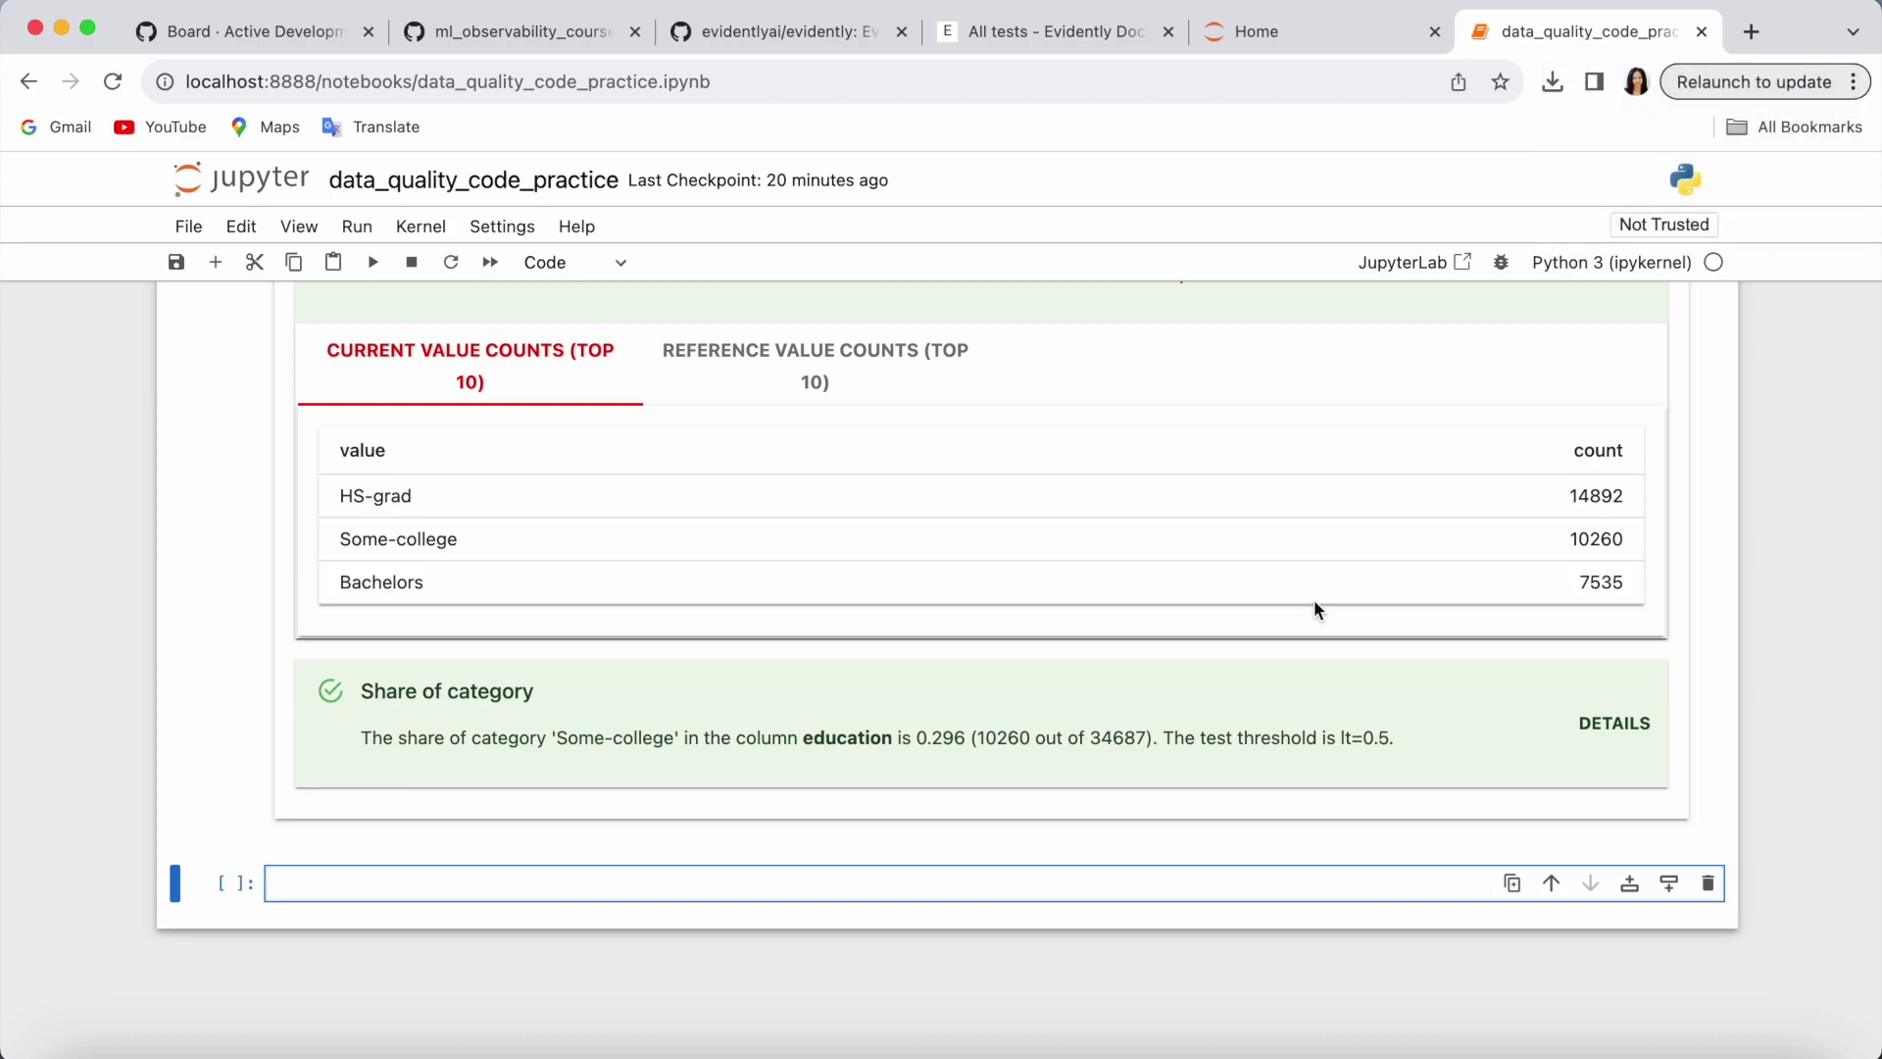
# - Add a rendered Markdown heading '## Data Quality Report'
pyautogui.press('Escape')
pyautogui.press('m')
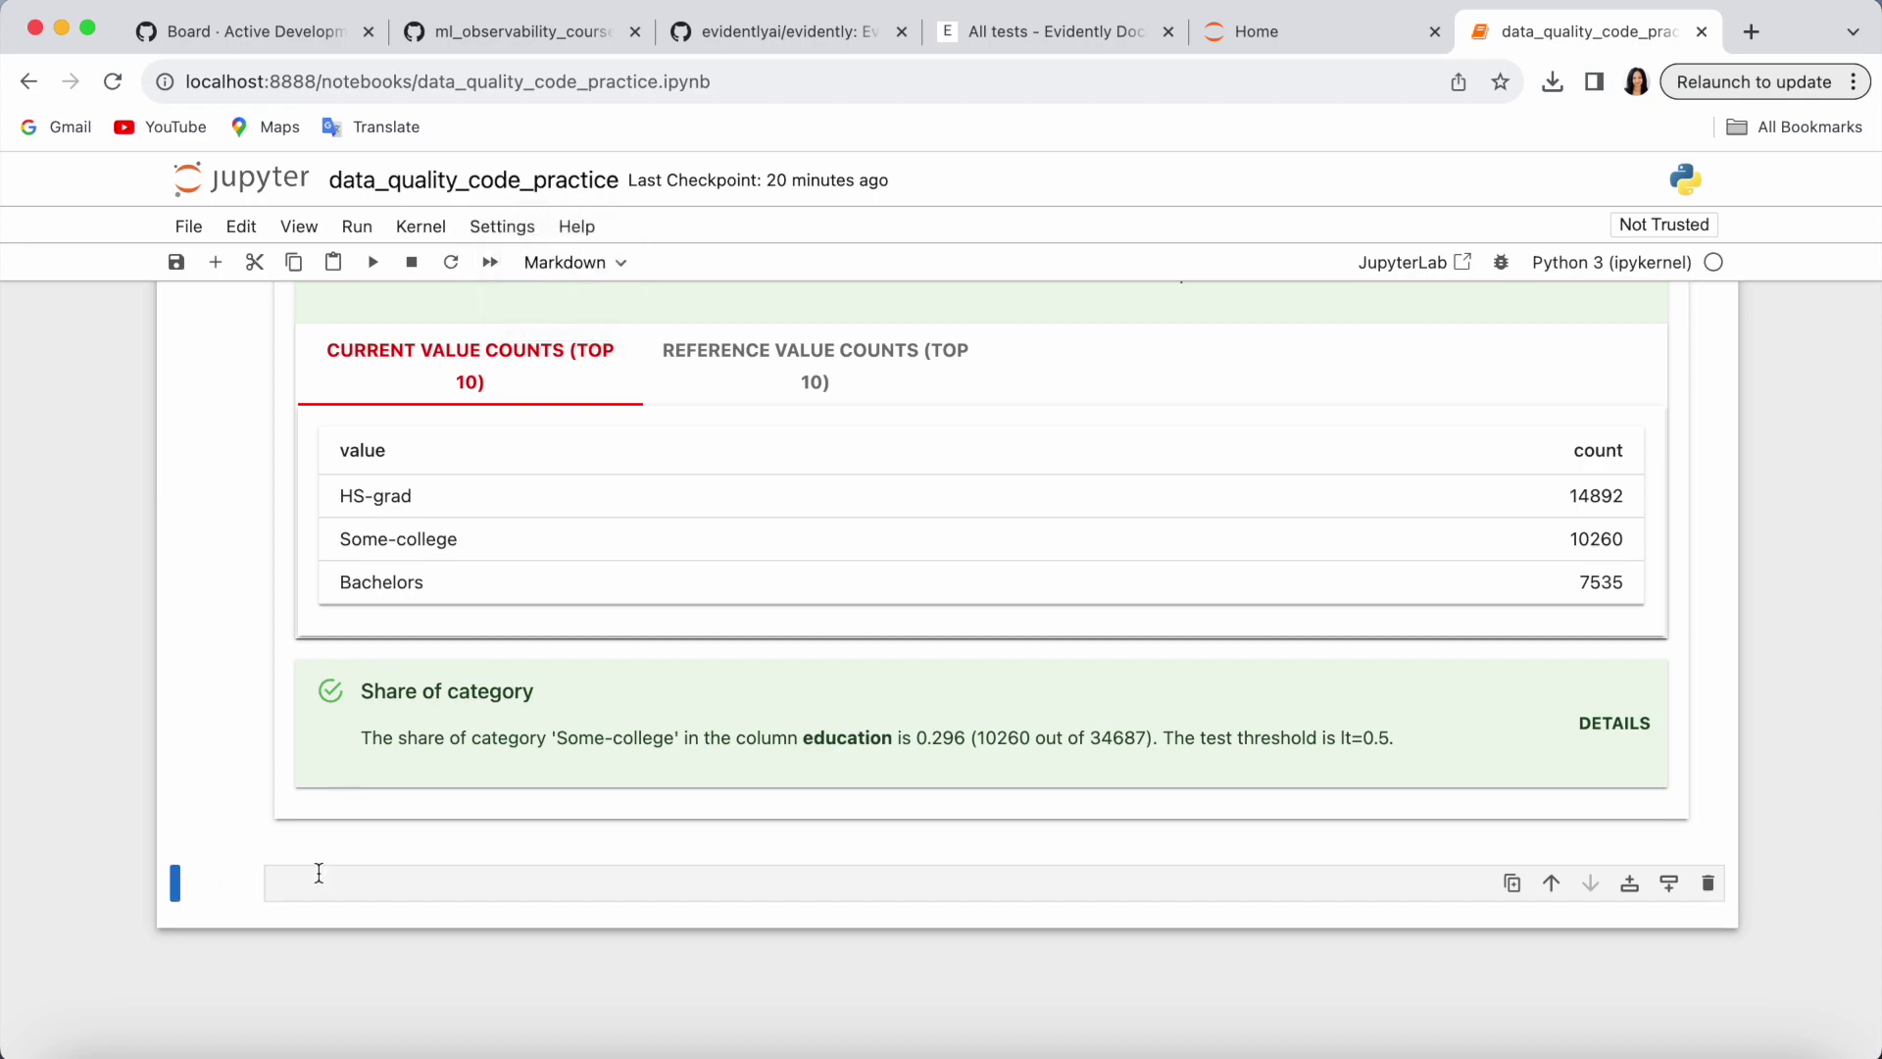
pyautogui.click(318, 875)
pyautogui.write('## Data Quali')
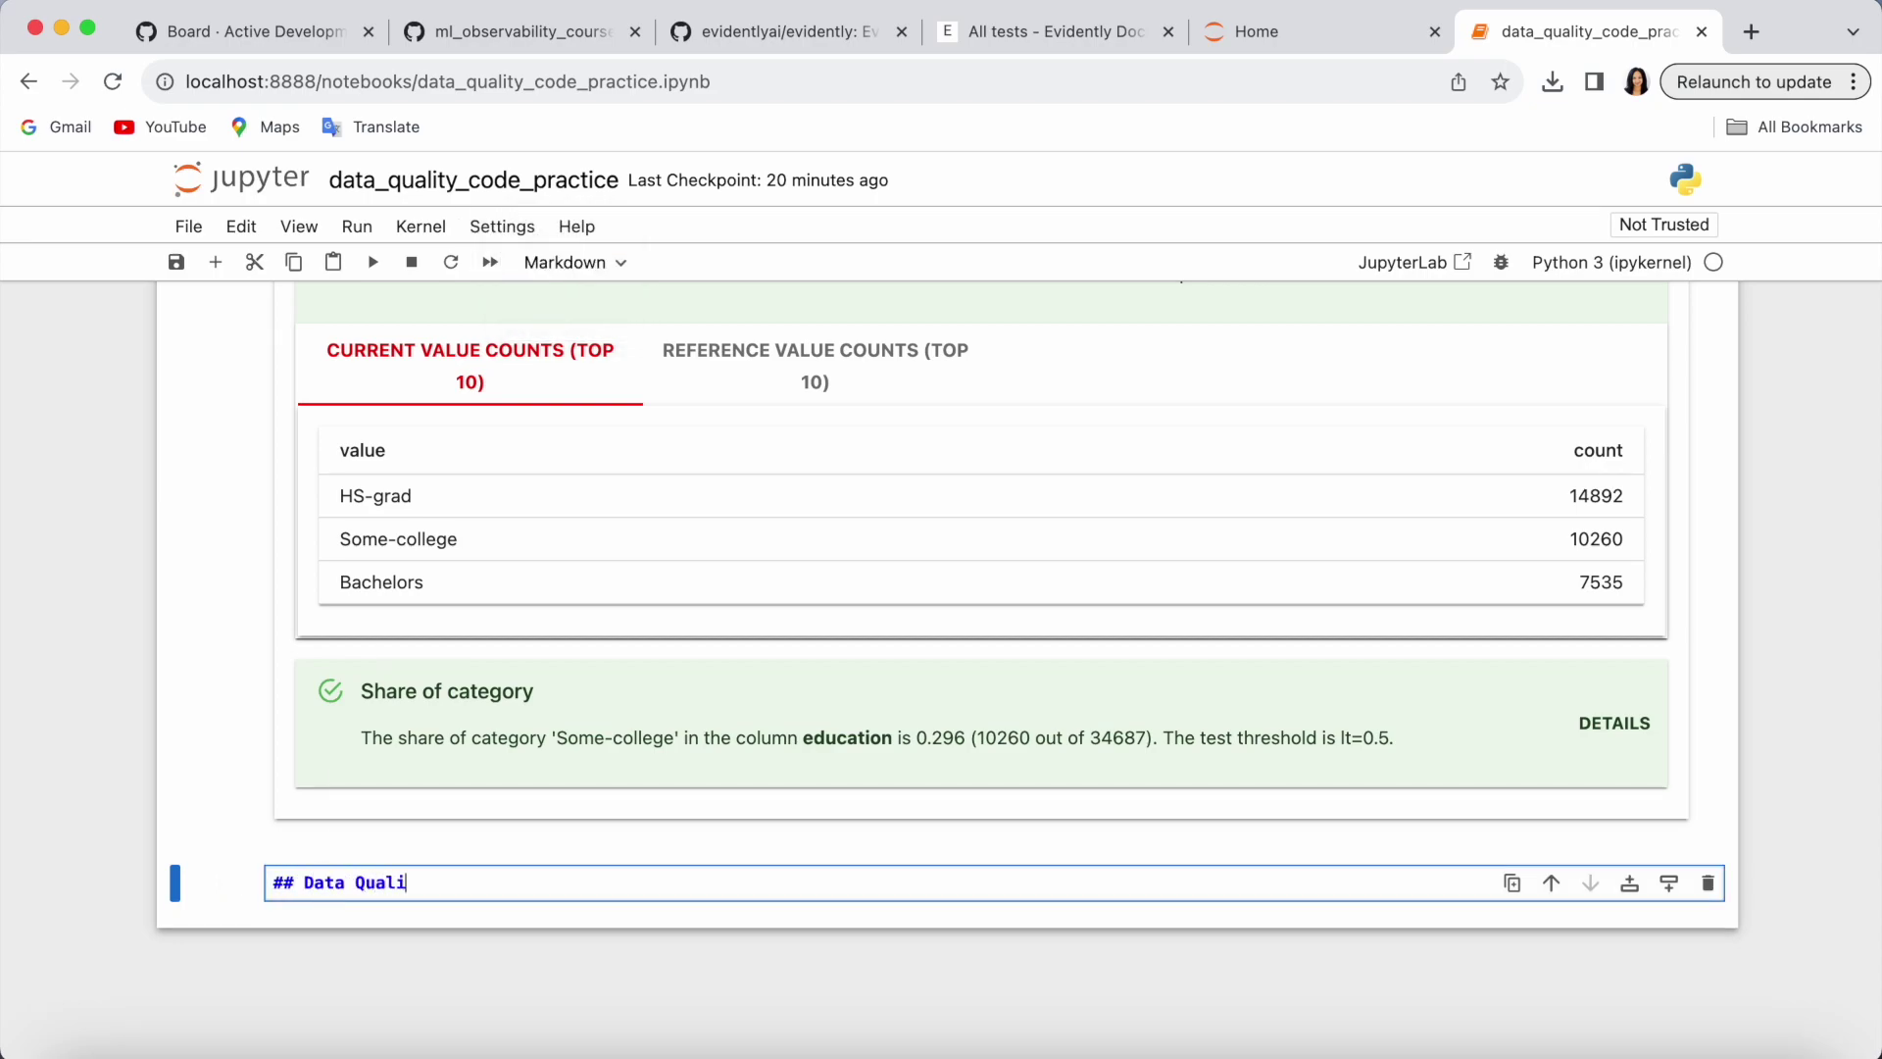
pyautogui.write('ty Report')
pyautogui.hotkey('shift', 'Return')
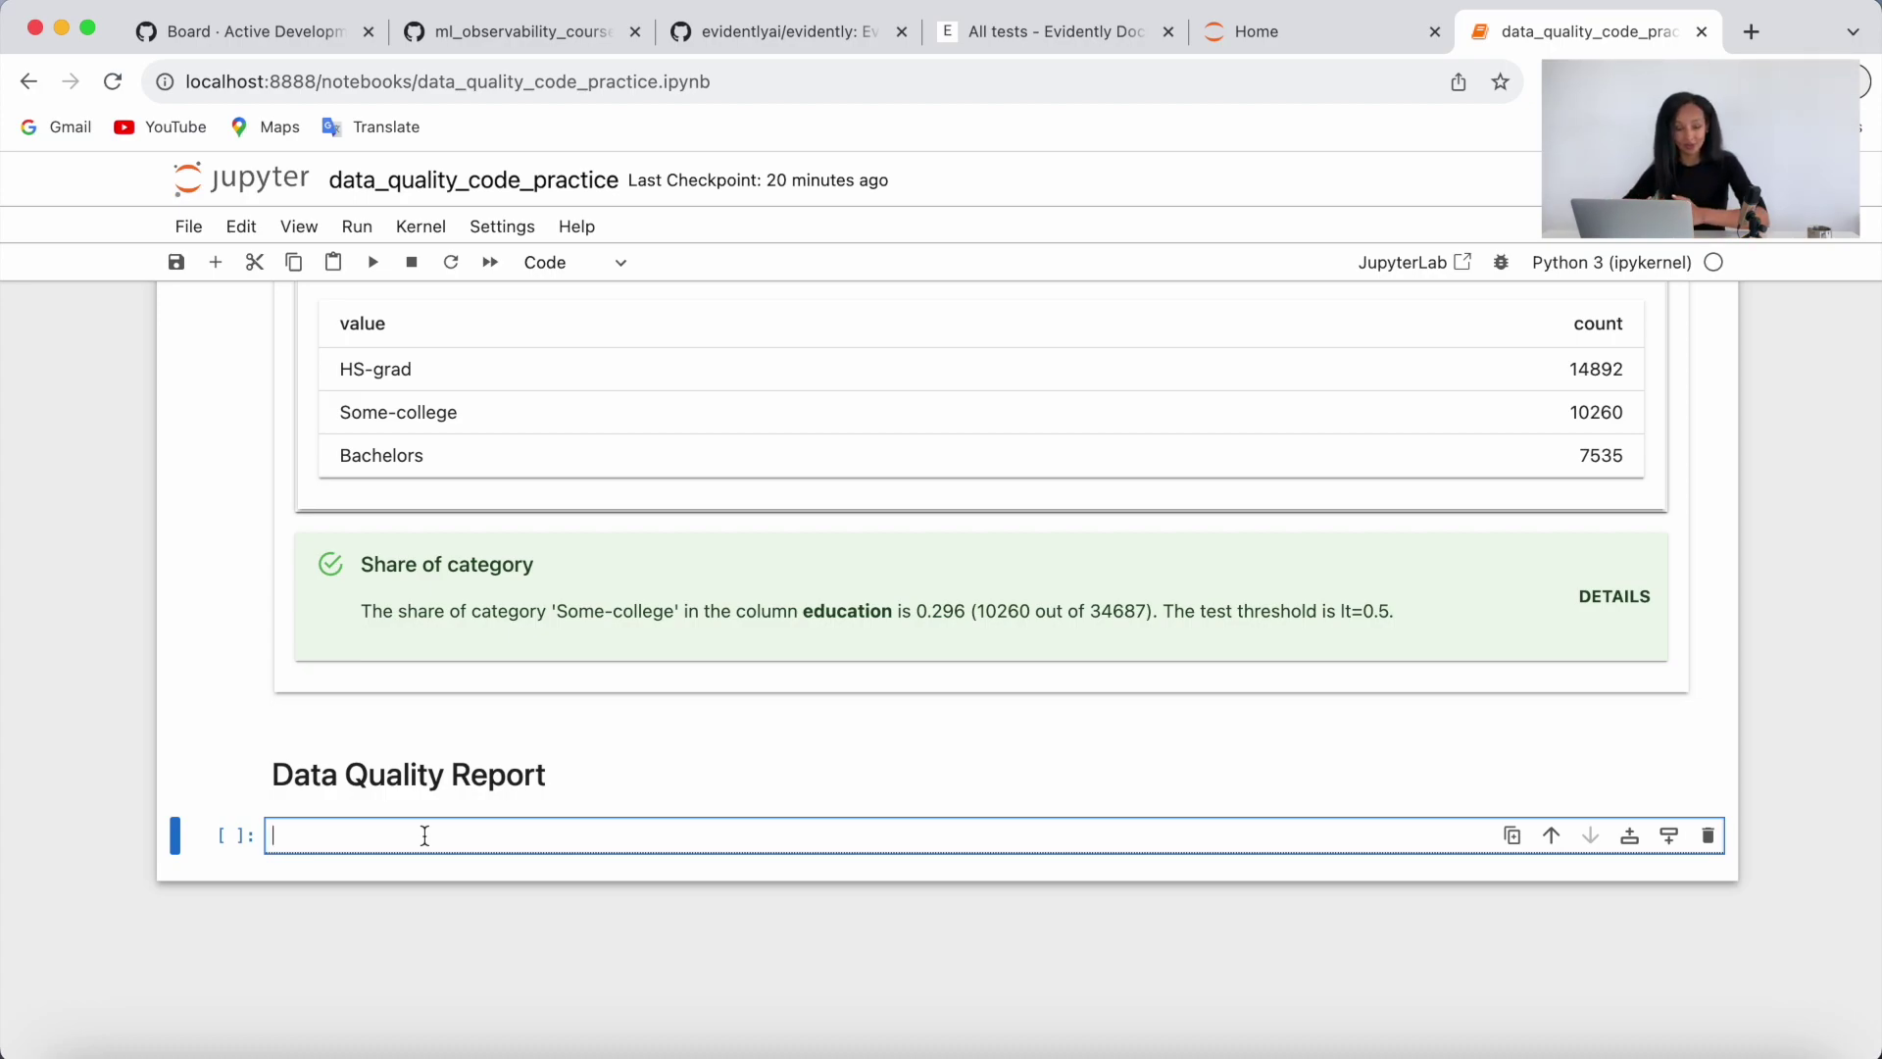
pyautogui.write('data_quality_rep')
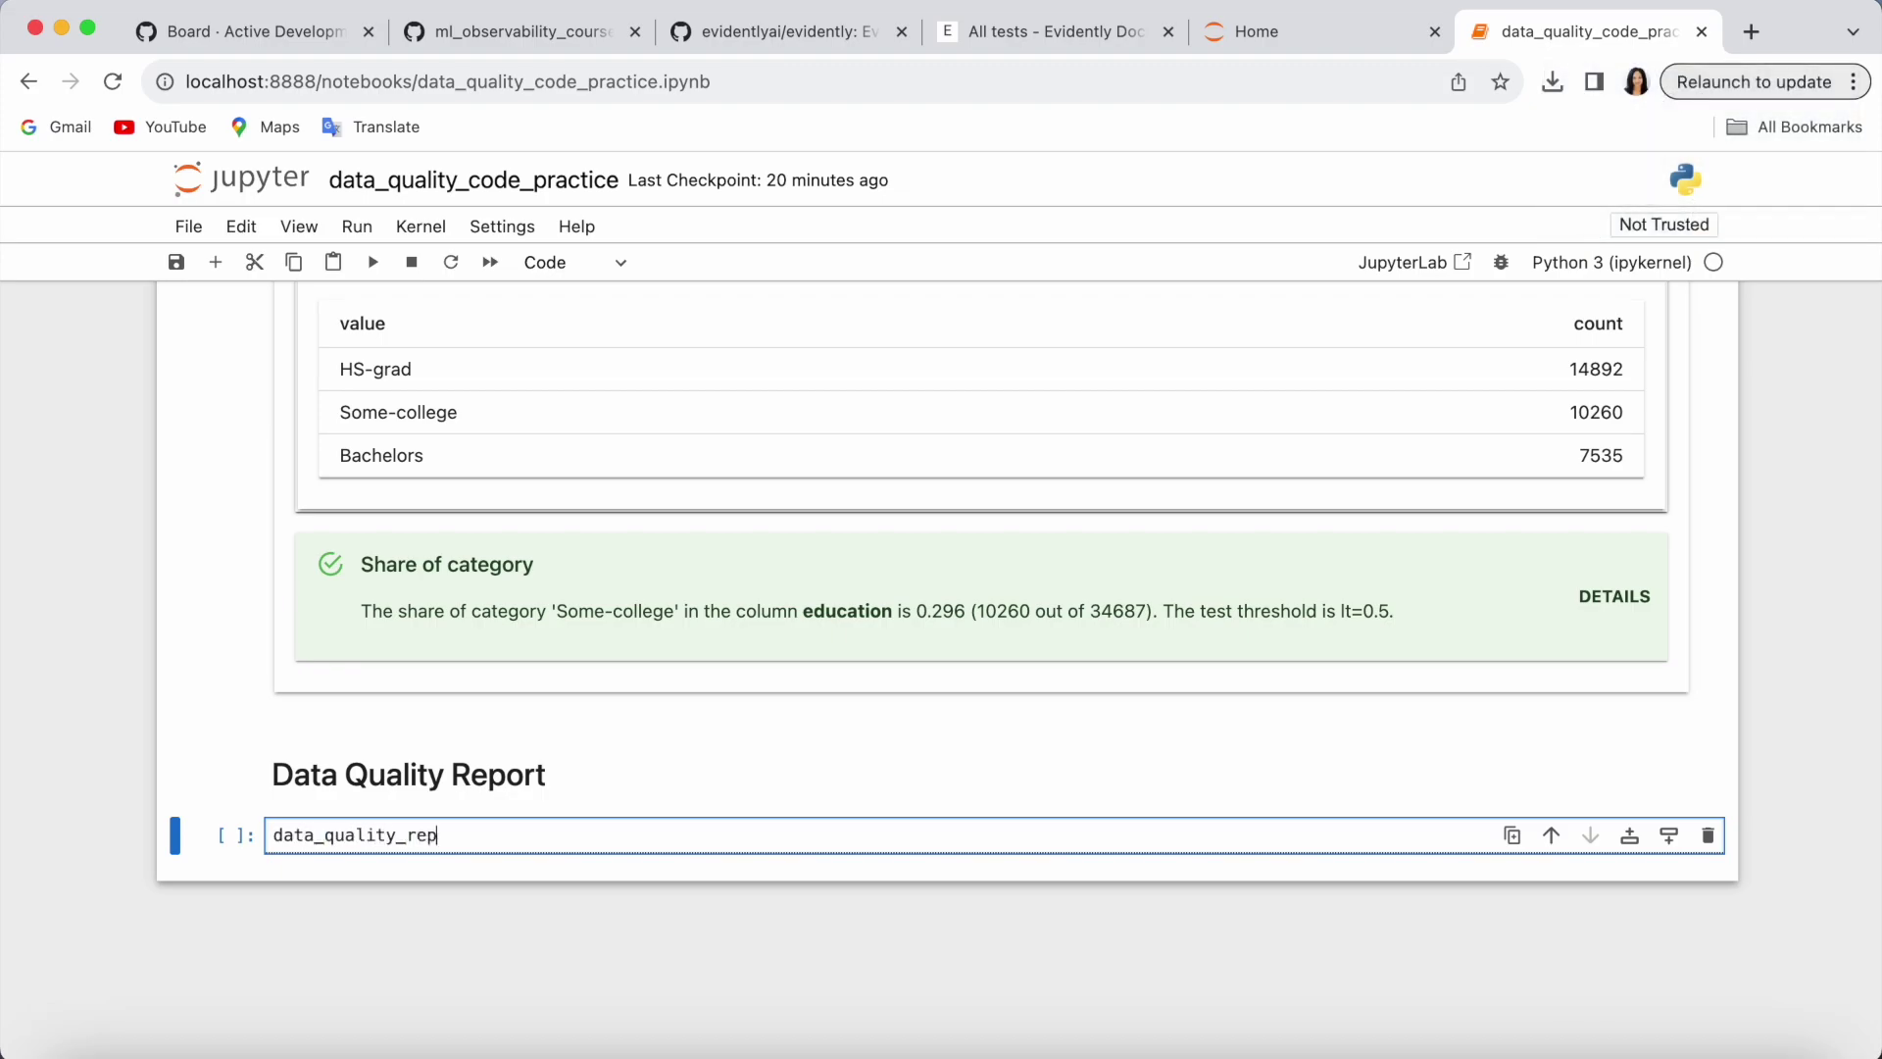
pyautogui.write('ort = R')
# - Write and run a DataQualityPreset report on adult_ref and adult_cur, shown inline
pyautogui.press('Tab')
pyautogui.write('ep')
pyautogui.write('ort(metrics=[')
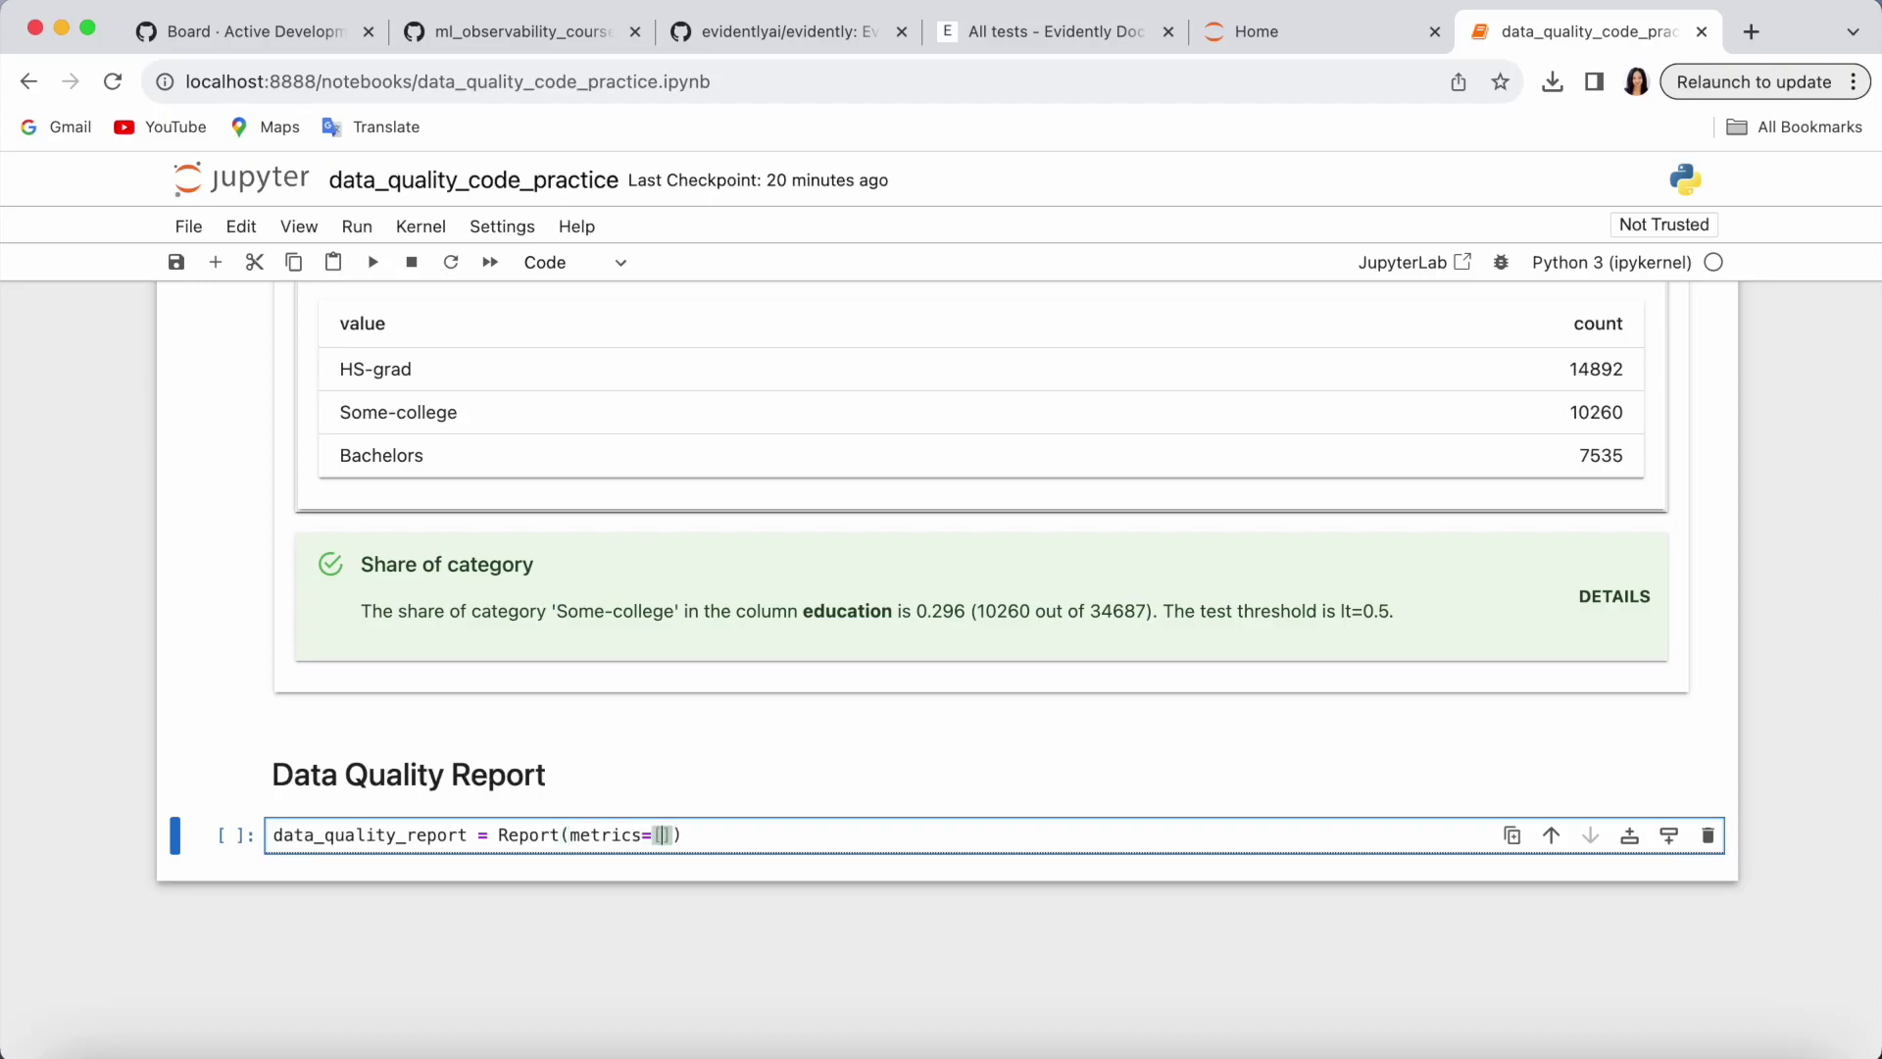
pyautogui.press('Return')
pyautogui.write('DataQualityPreset()')
pyautogui.press('Down')
pyautogui.press('Return')
pyautogui.press('Return')
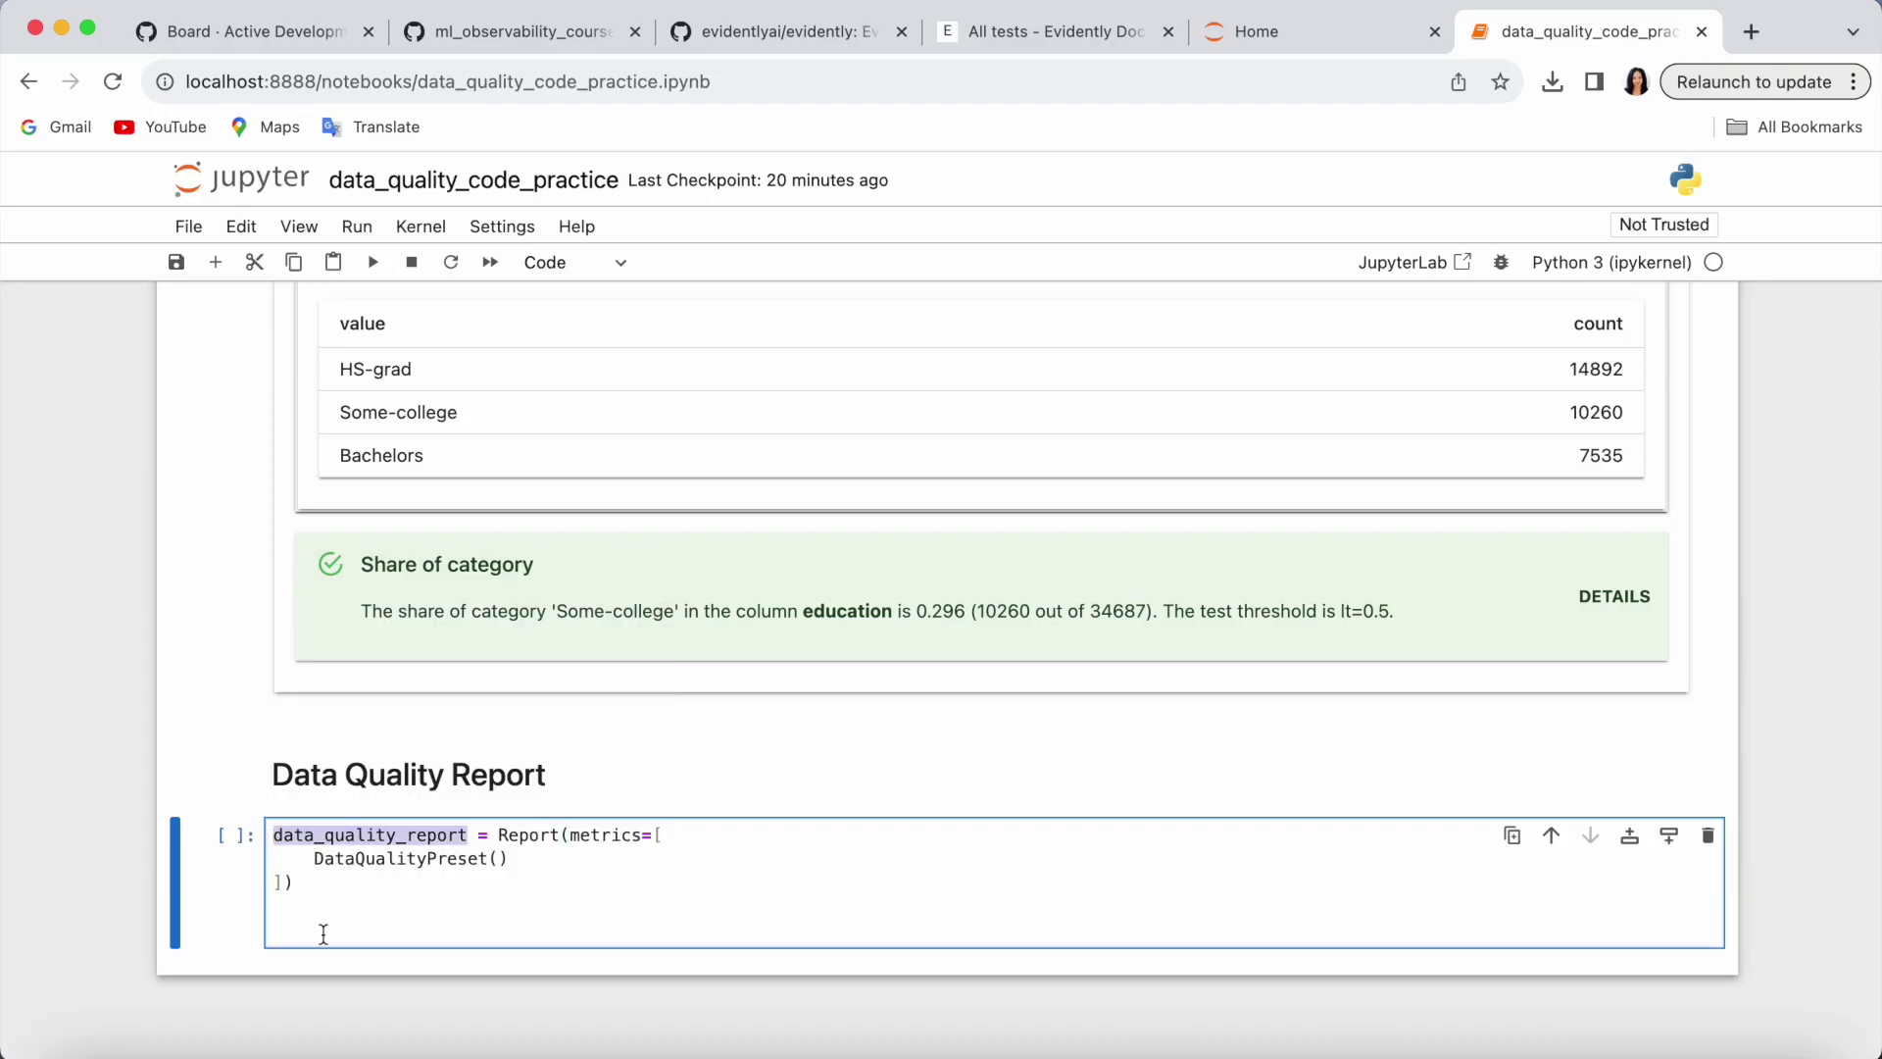
pyautogui.write('data_quality_report.run(')
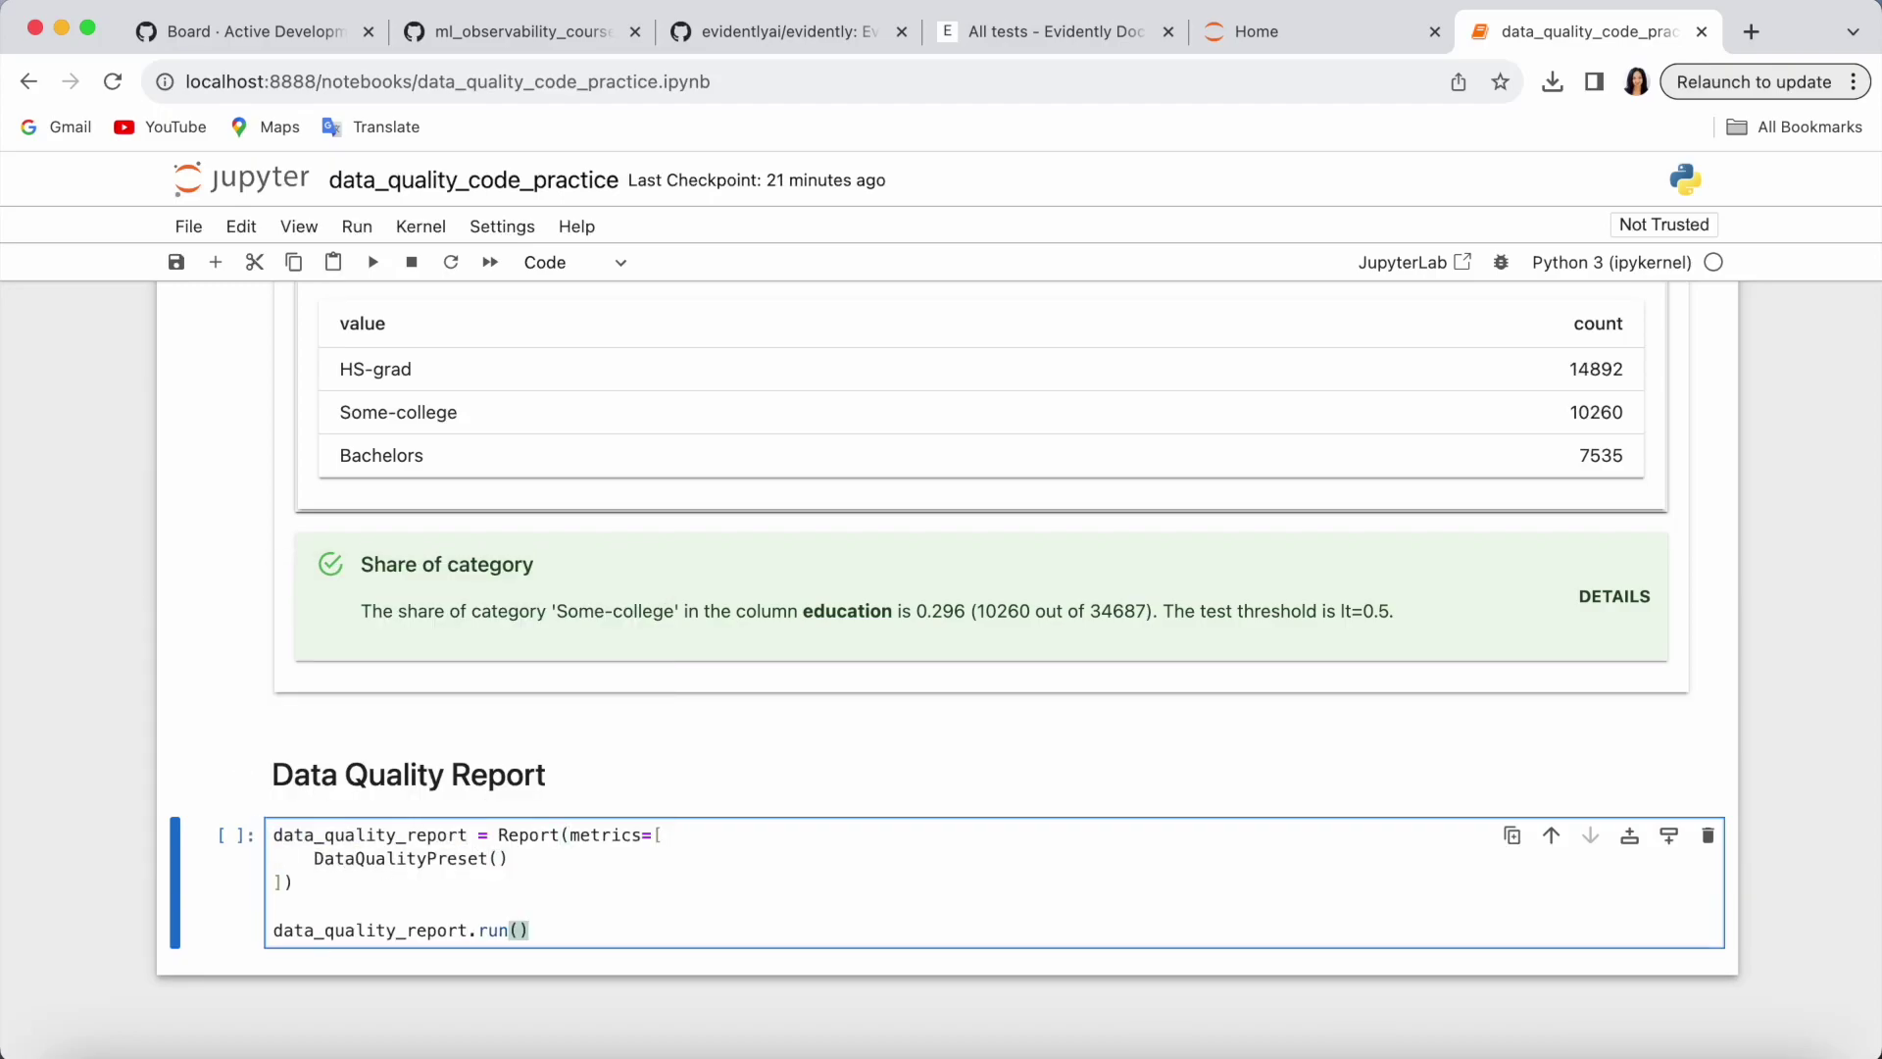
pyautogui.write('reference_data=adult_ref, current_data=')
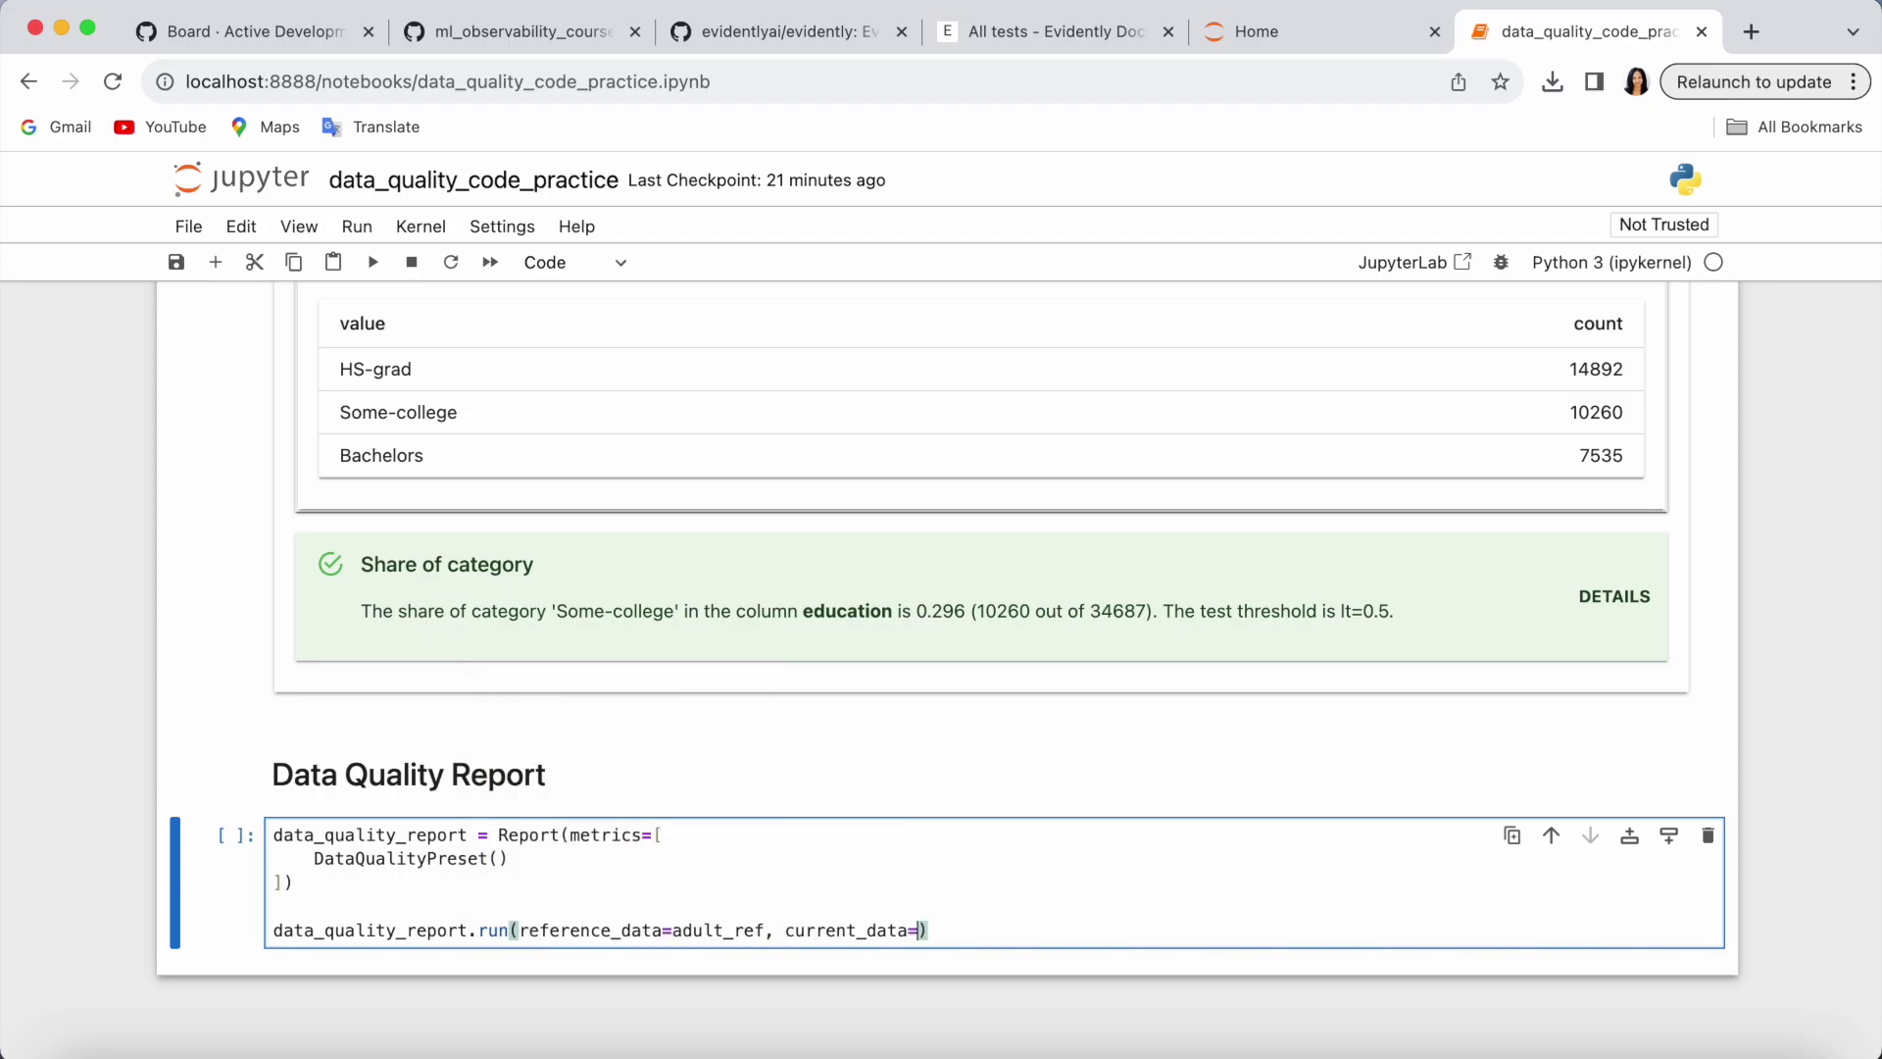
pyautogui.write('adult_cur')
pyautogui.press('End')
pyautogui.press('Return')
pyautogui.write('dat')
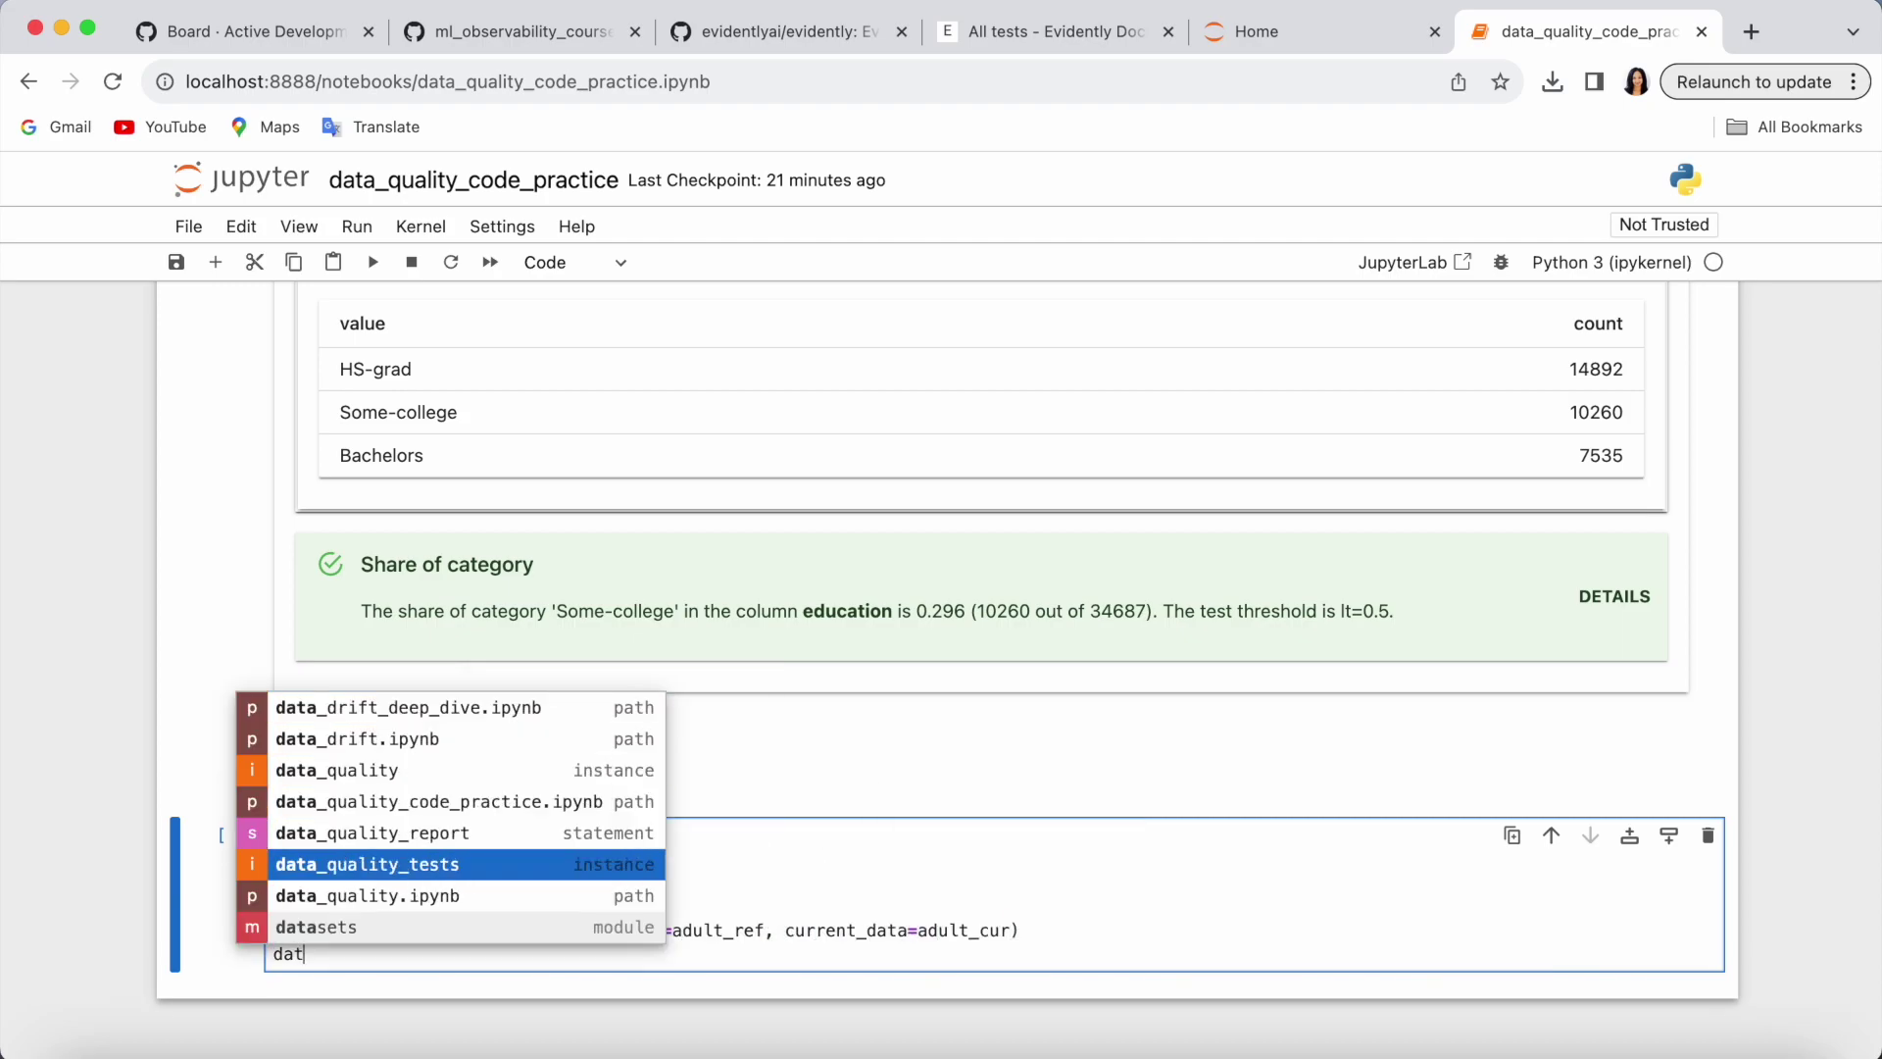
pyautogui.write("a_quality_report.show(mode='inline'")
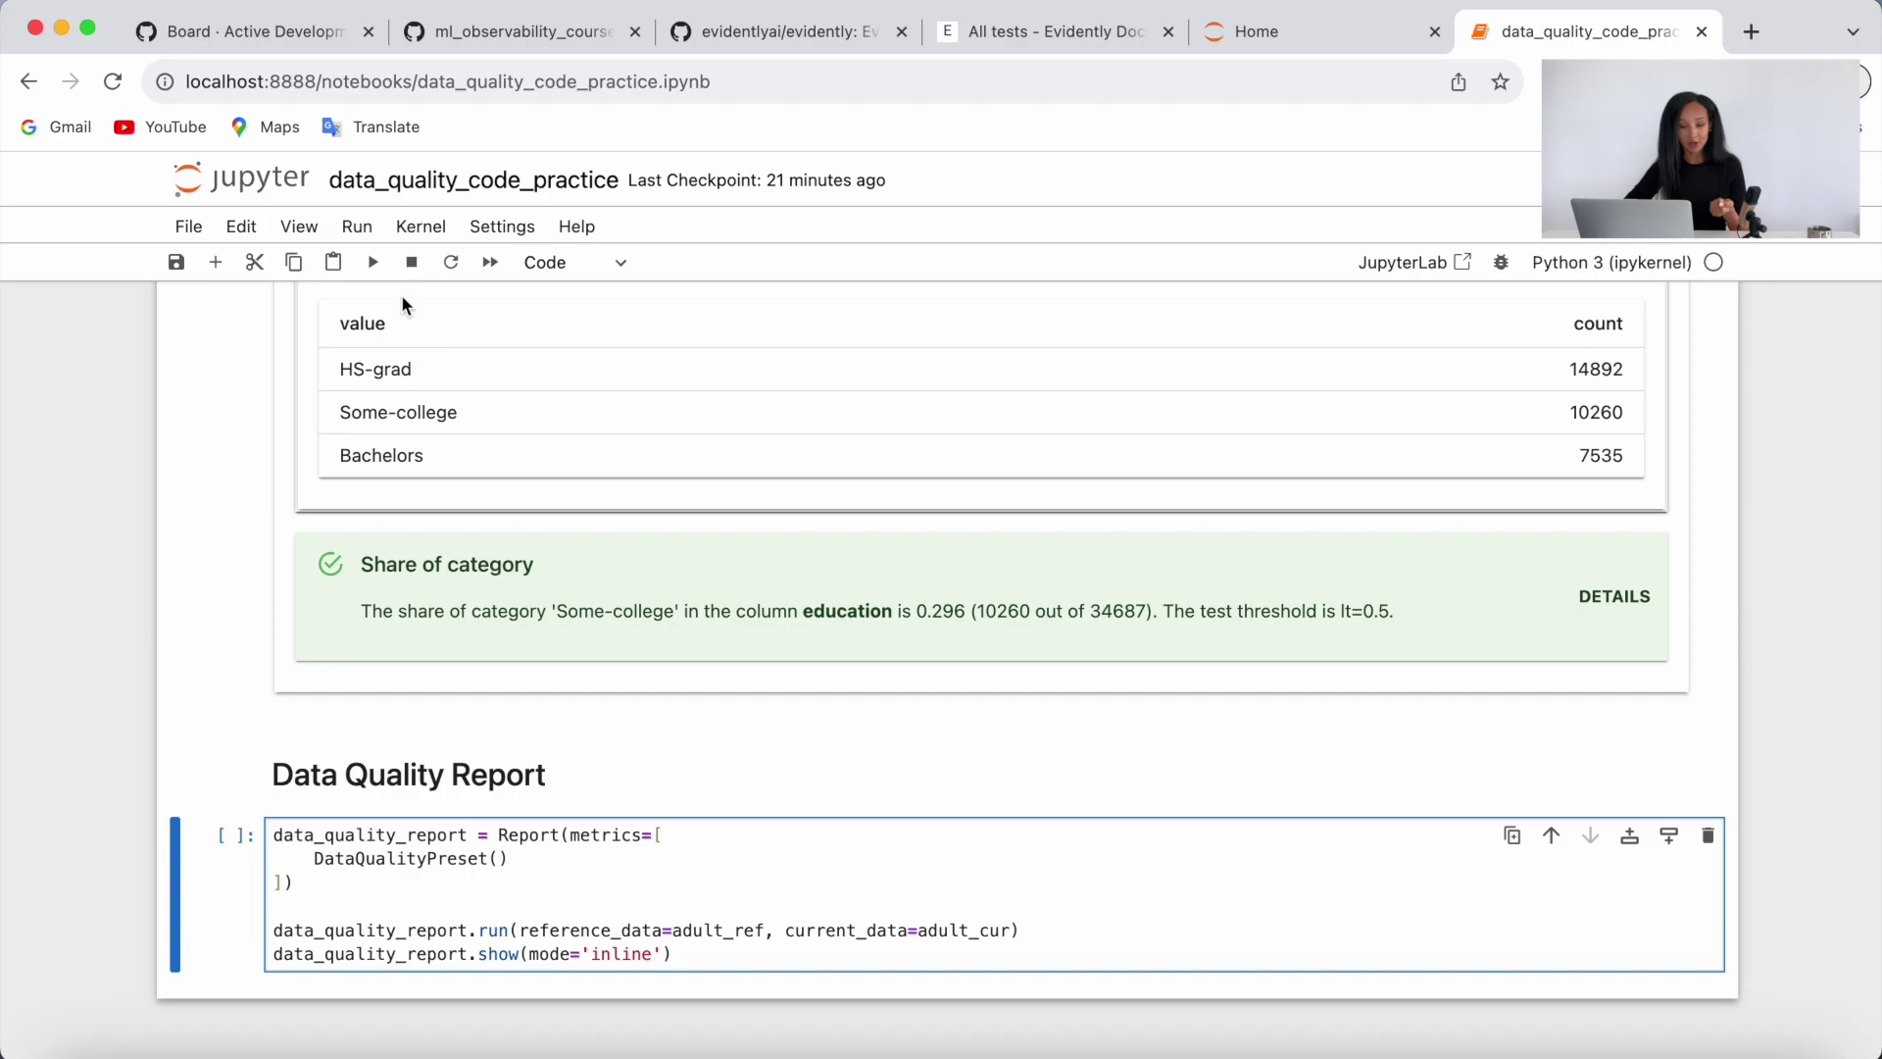
pyautogui.click(372, 262)
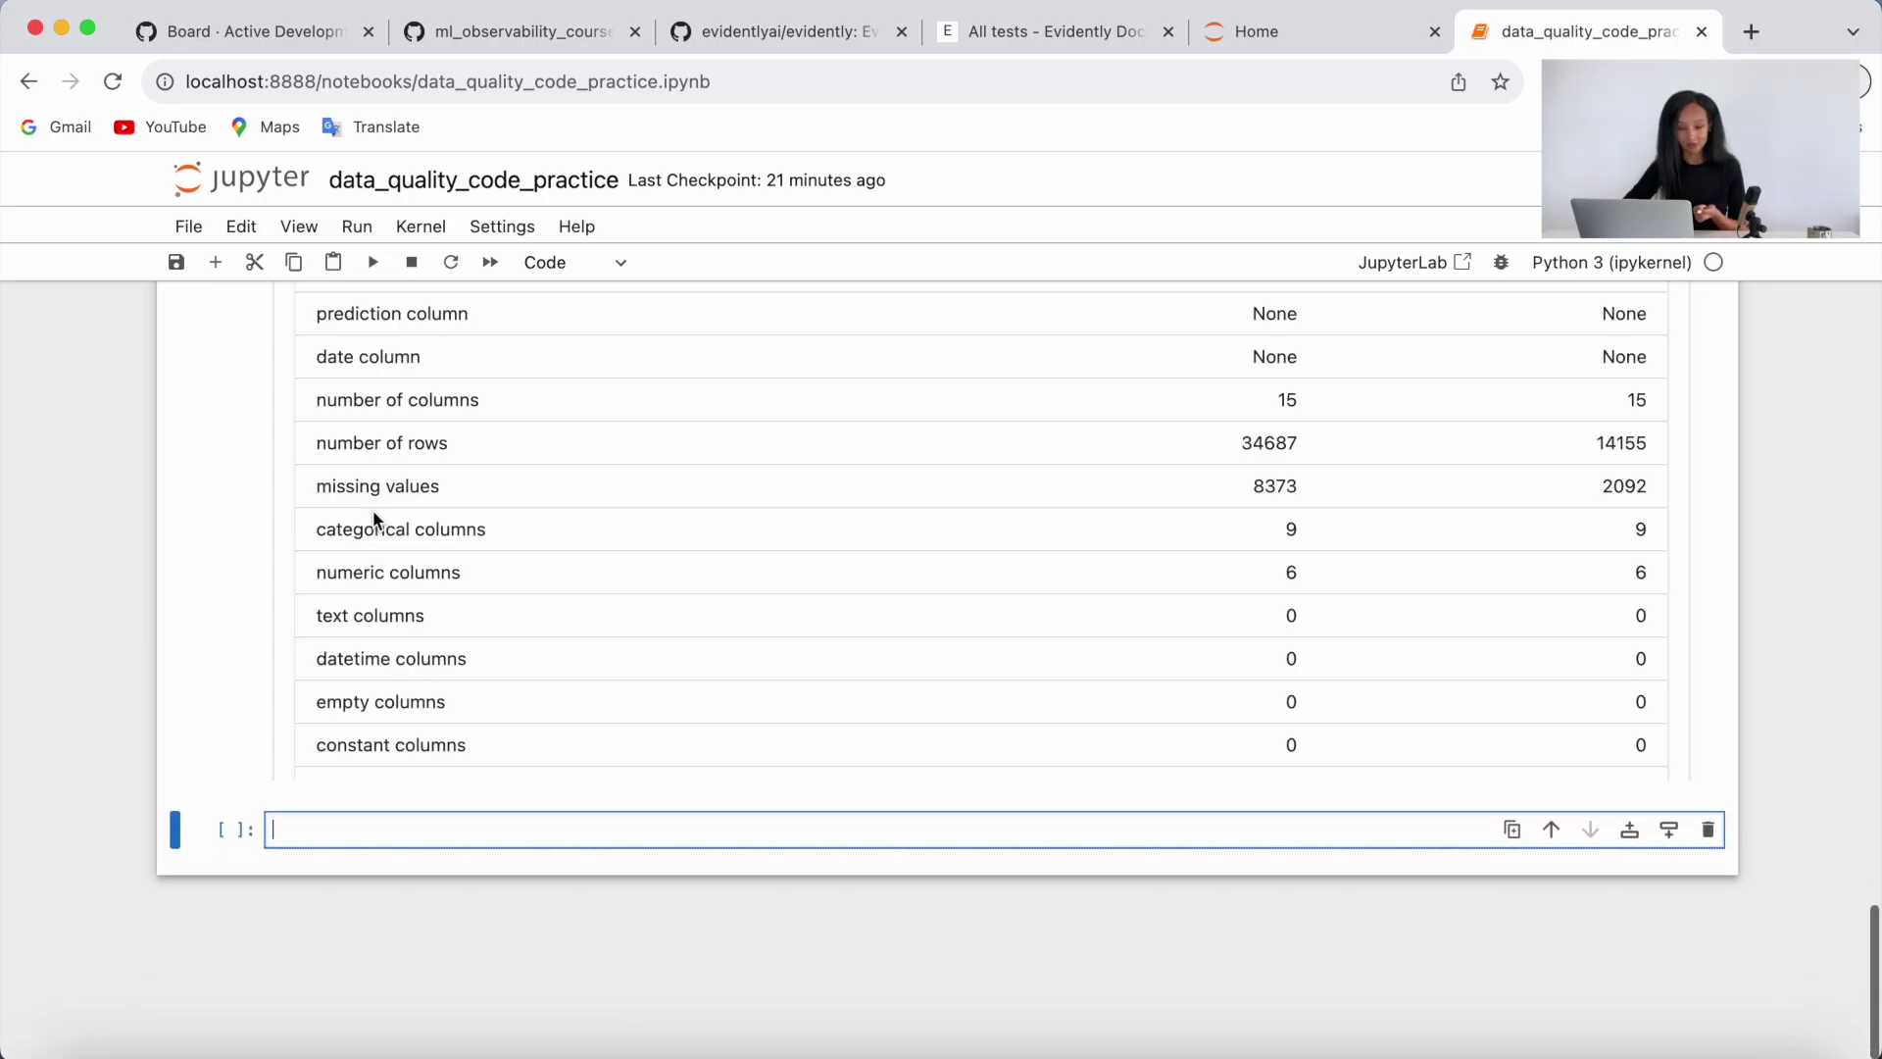
pyautogui.scroll(3, 206, 589)
pyautogui.scroll(4, 206, 588)
pyautogui.scroll(-2, 206, 631)
pyautogui.scroll(-3, 206, 631)
pyautogui.scroll(-1, 207, 632)
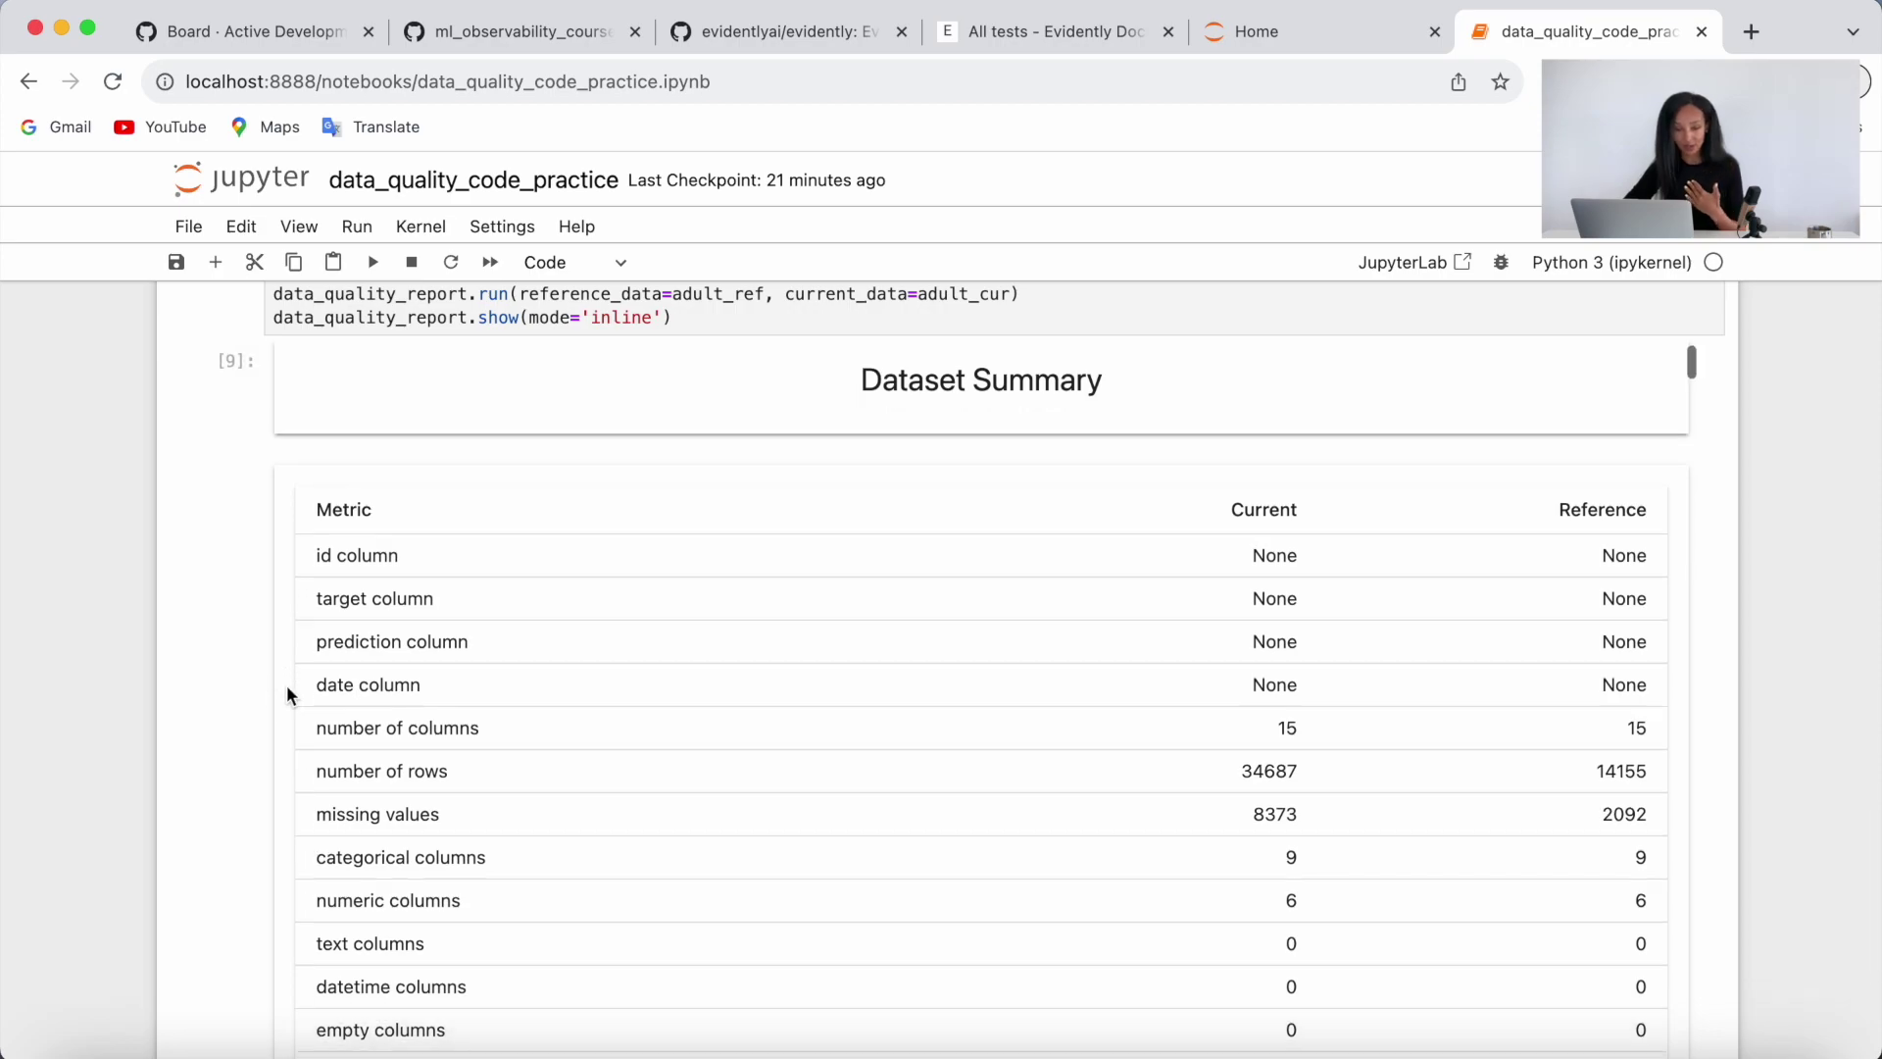
pyautogui.scroll(-1, 440, 657)
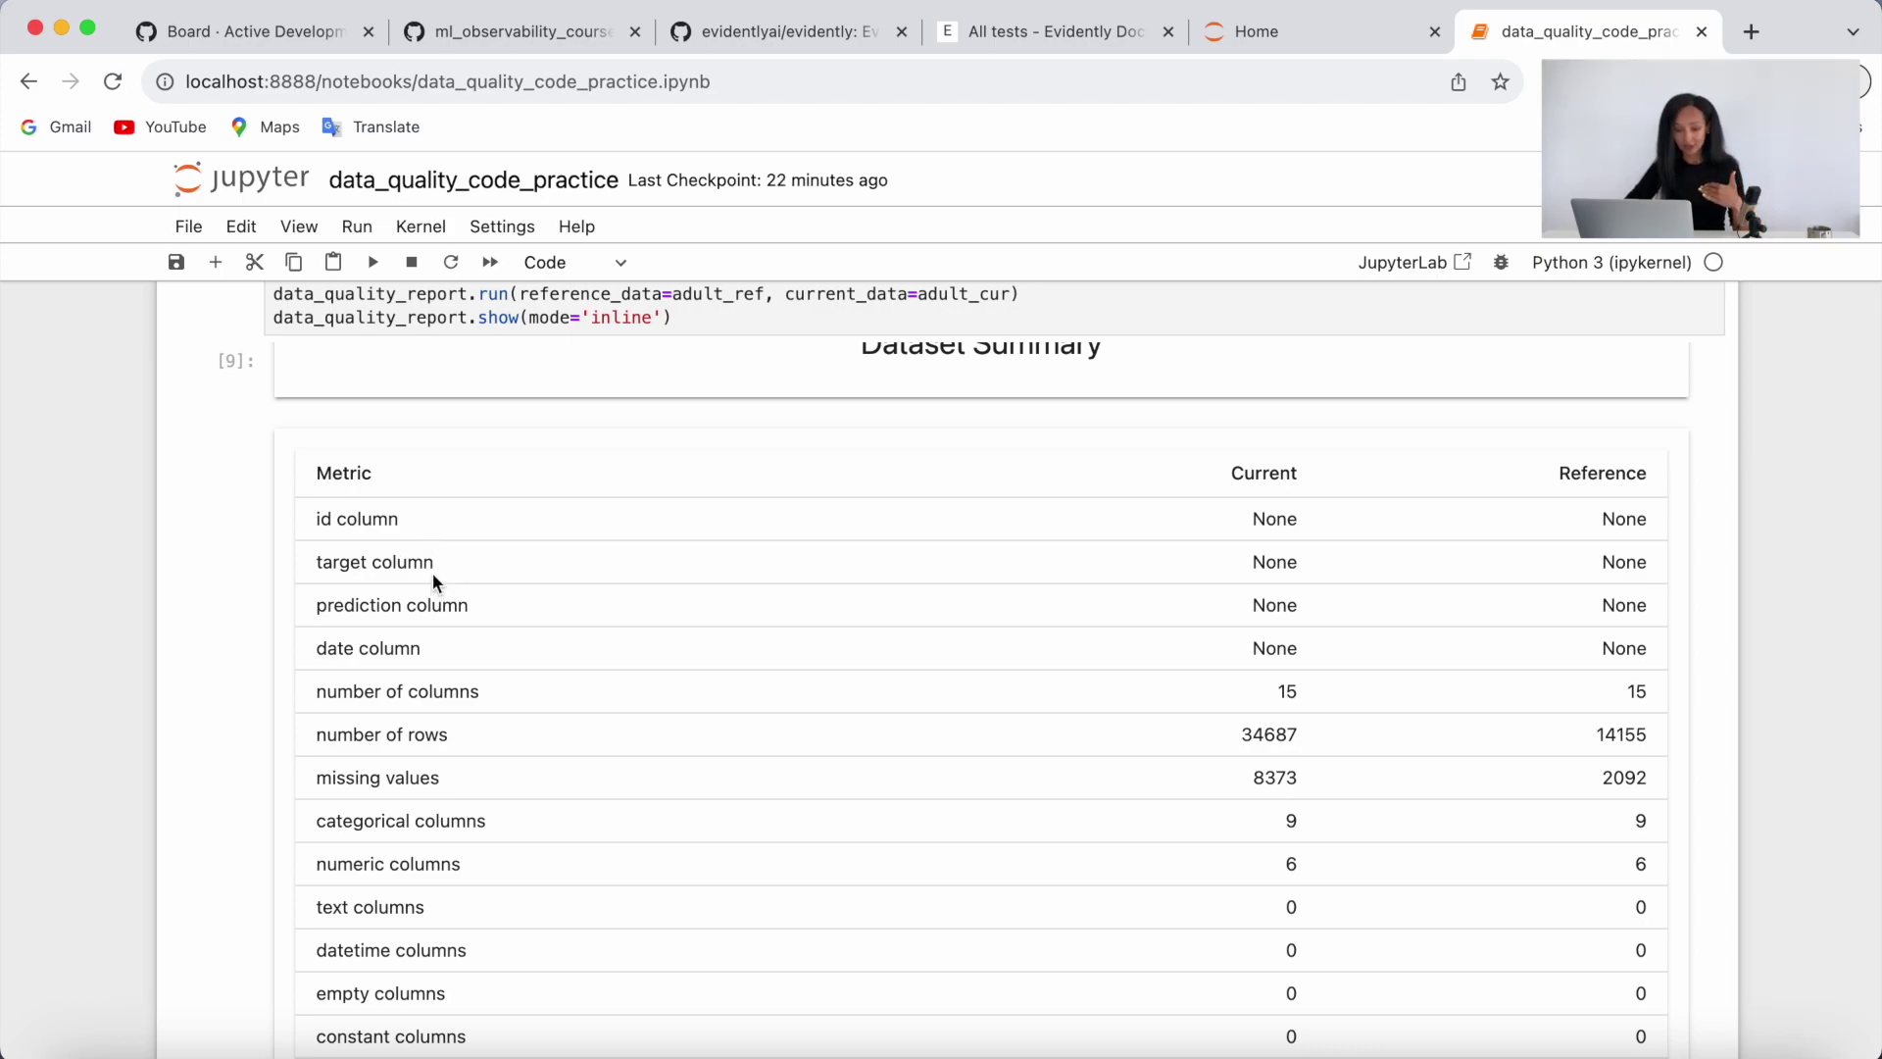
pyautogui.scroll(-2, 436, 588)
pyautogui.scroll(-1, 436, 609)
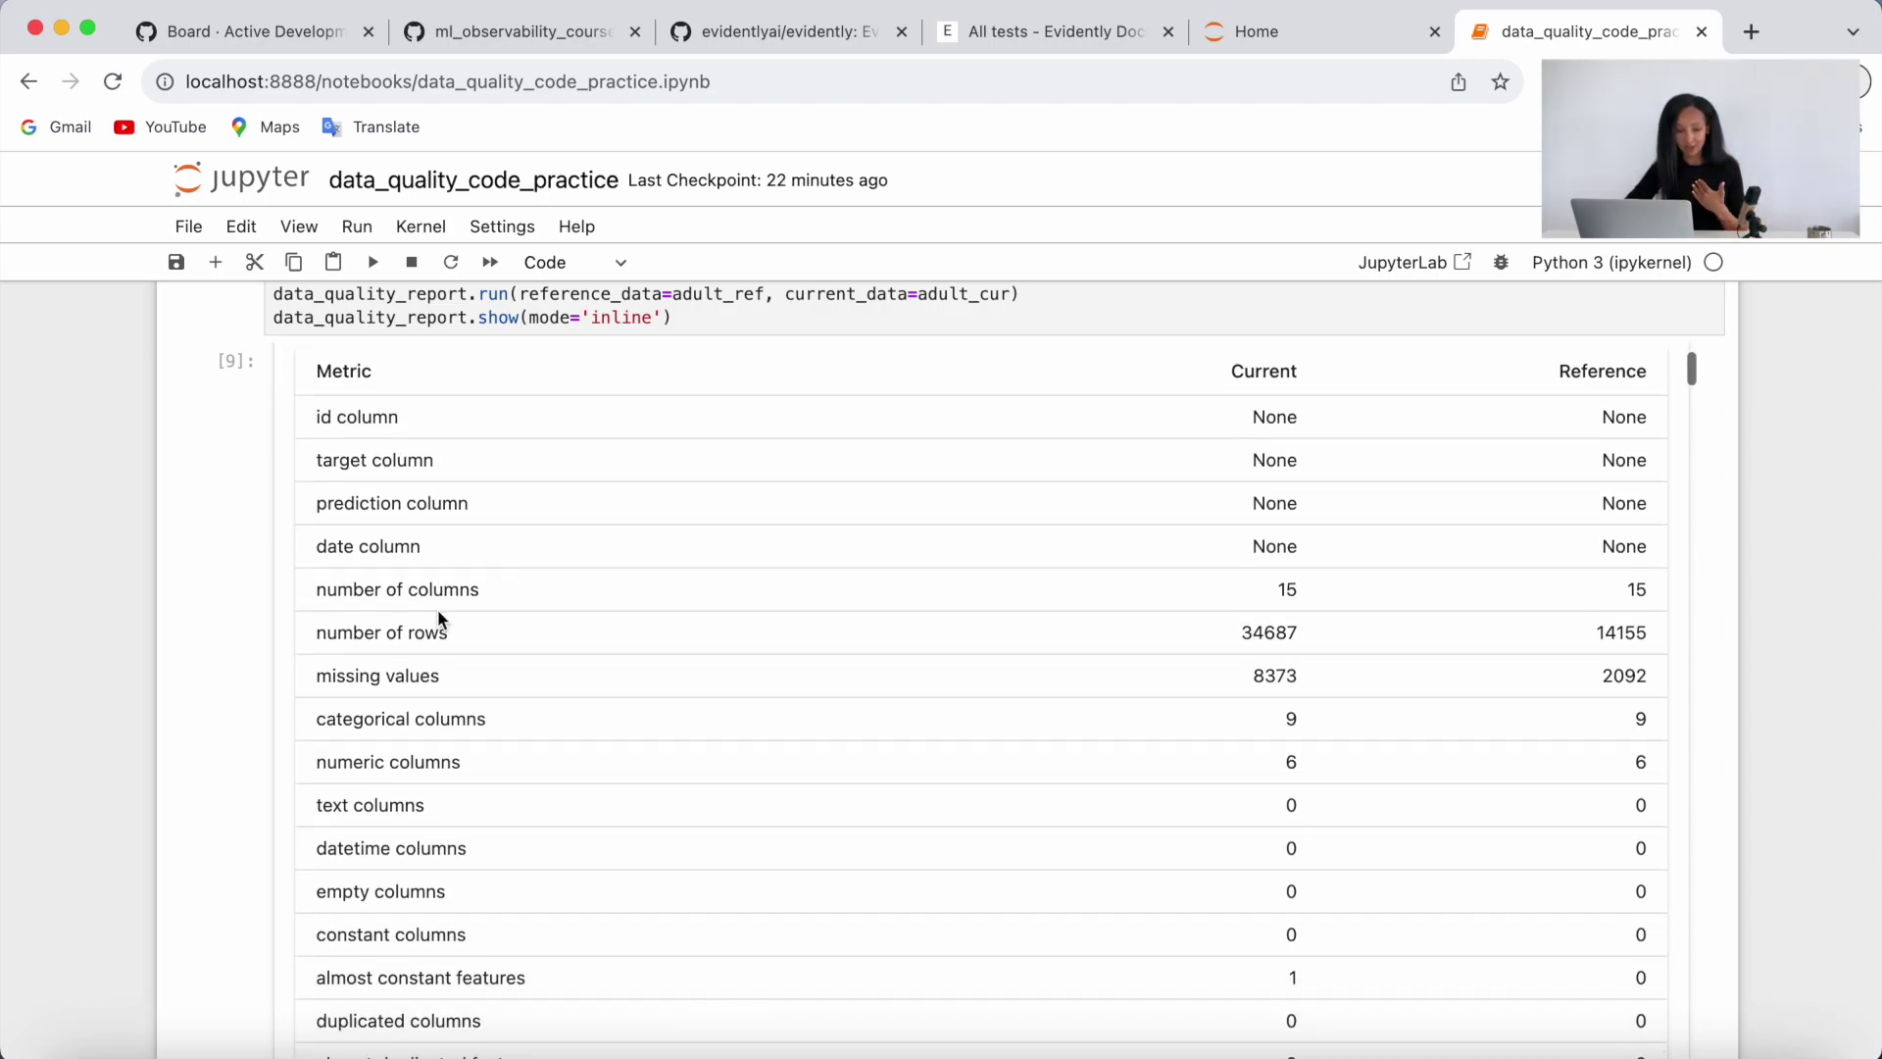
pyautogui.scroll(-1, 459, 596)
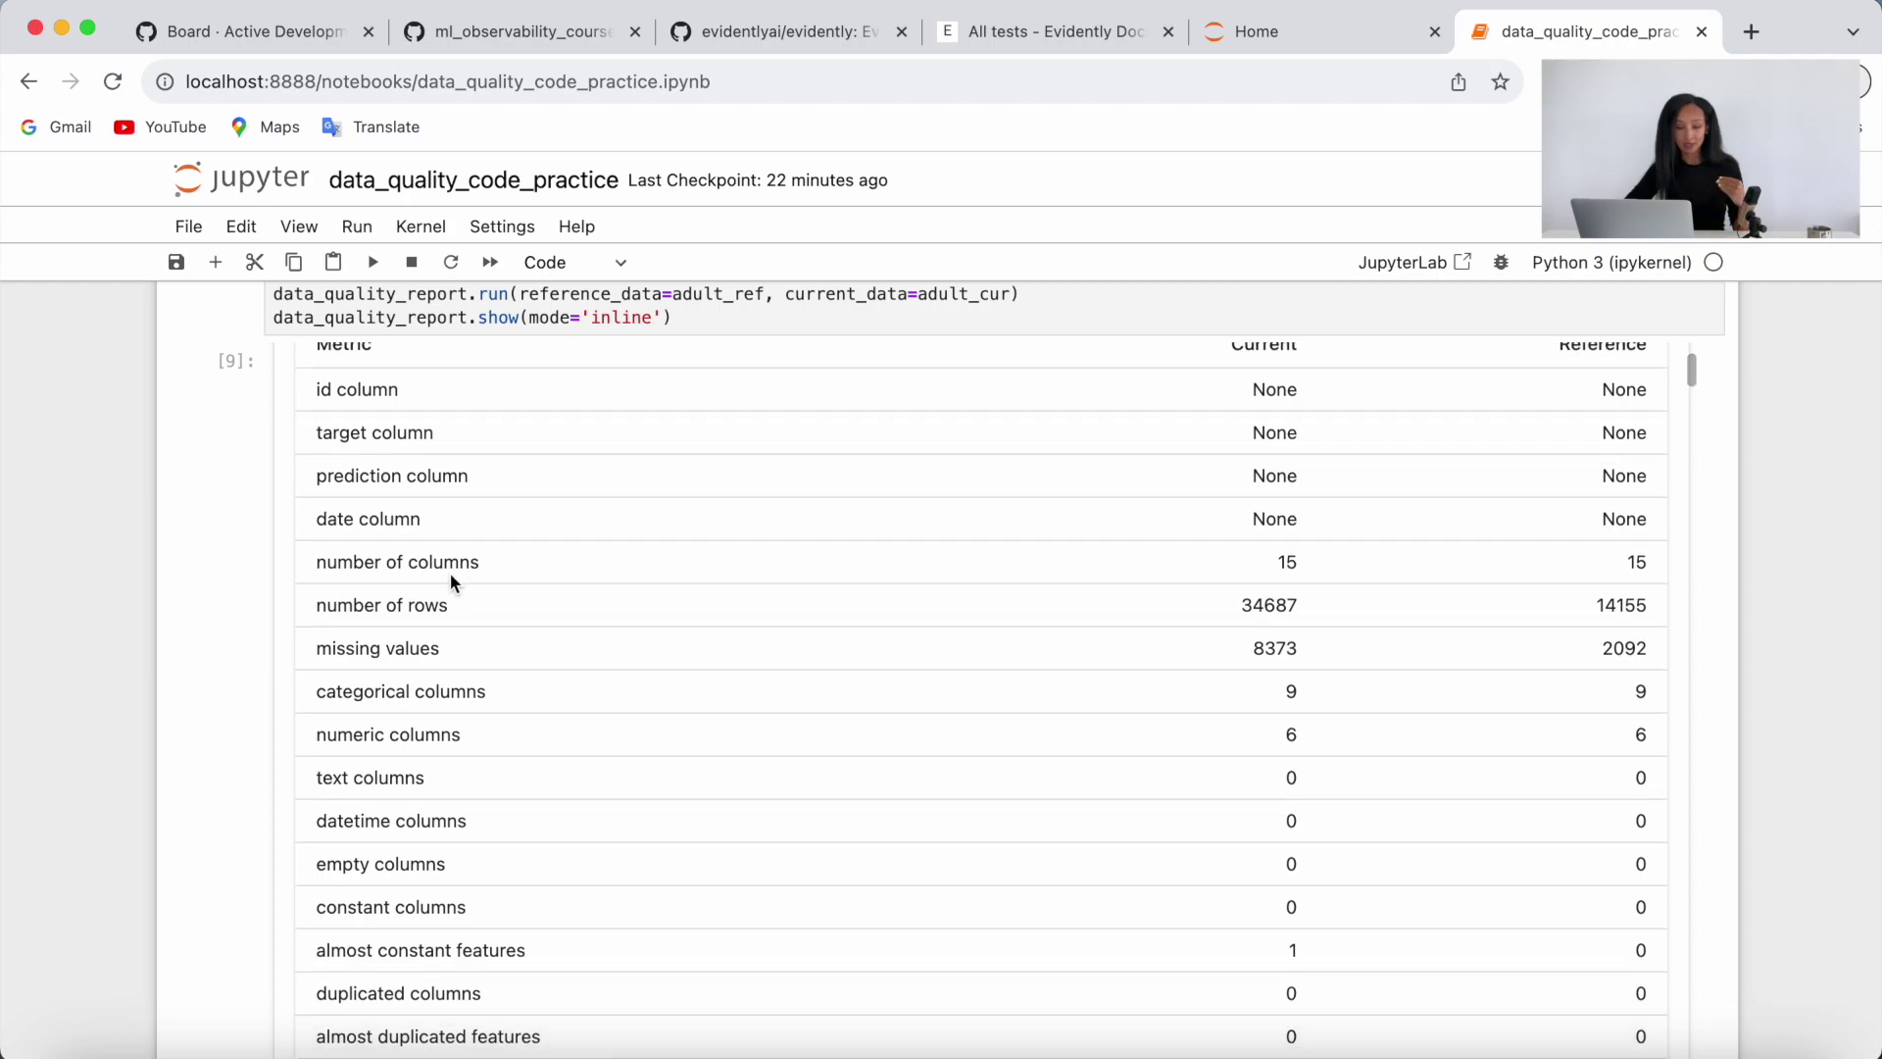
pyautogui.scroll(-1, 449, 573)
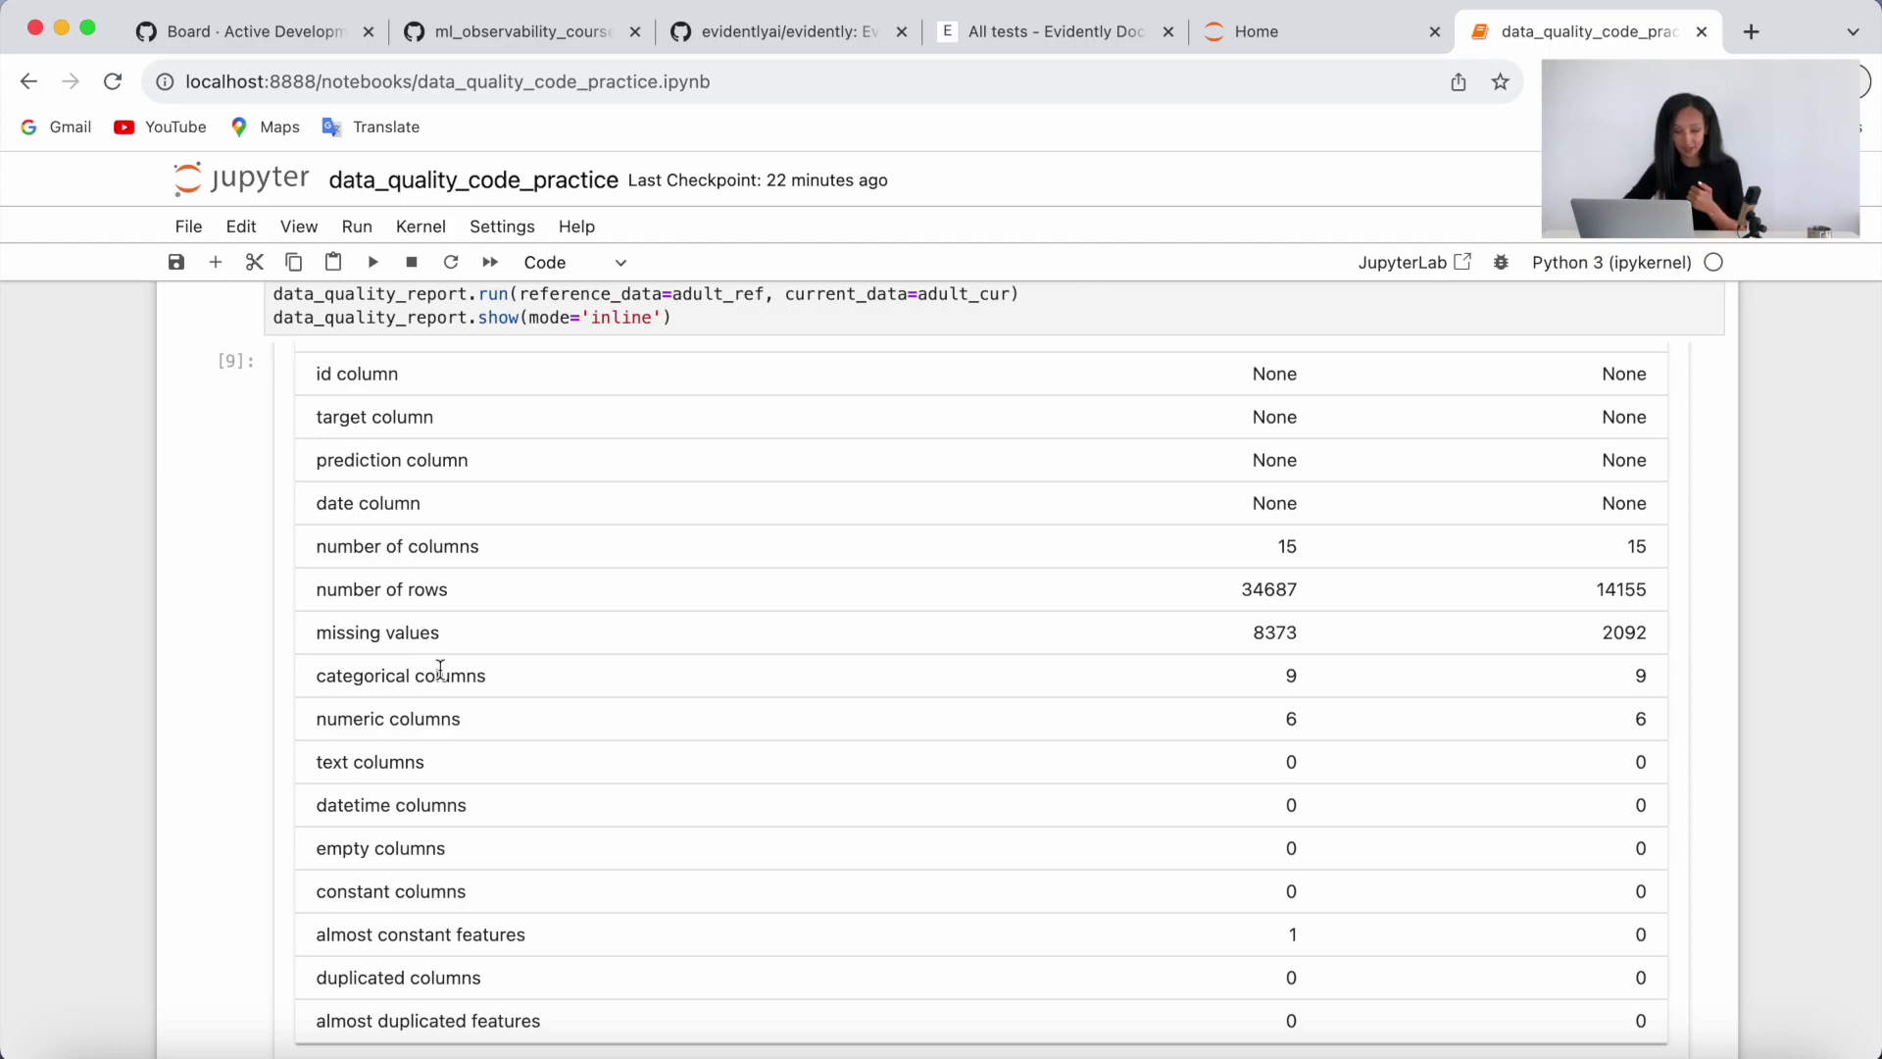
pyautogui.scroll(-1, 439, 668)
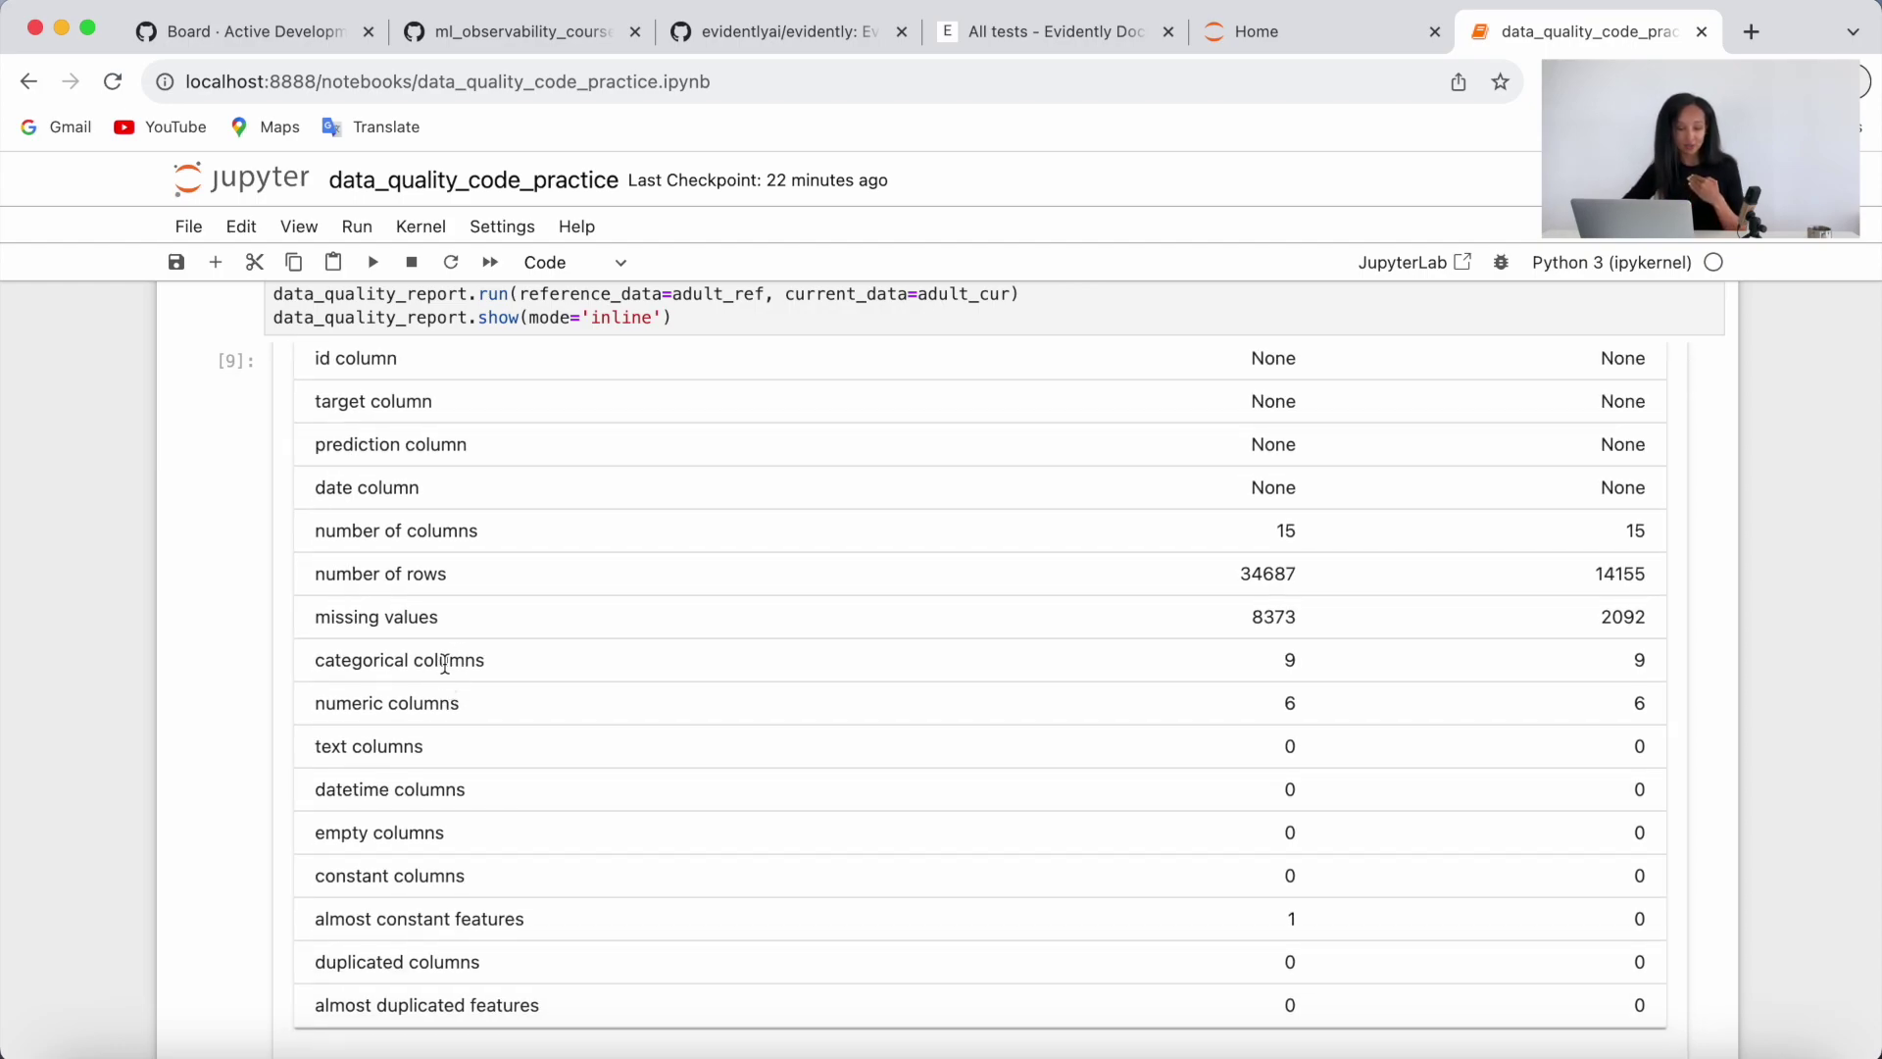
pyautogui.scroll(-1, 421, 716)
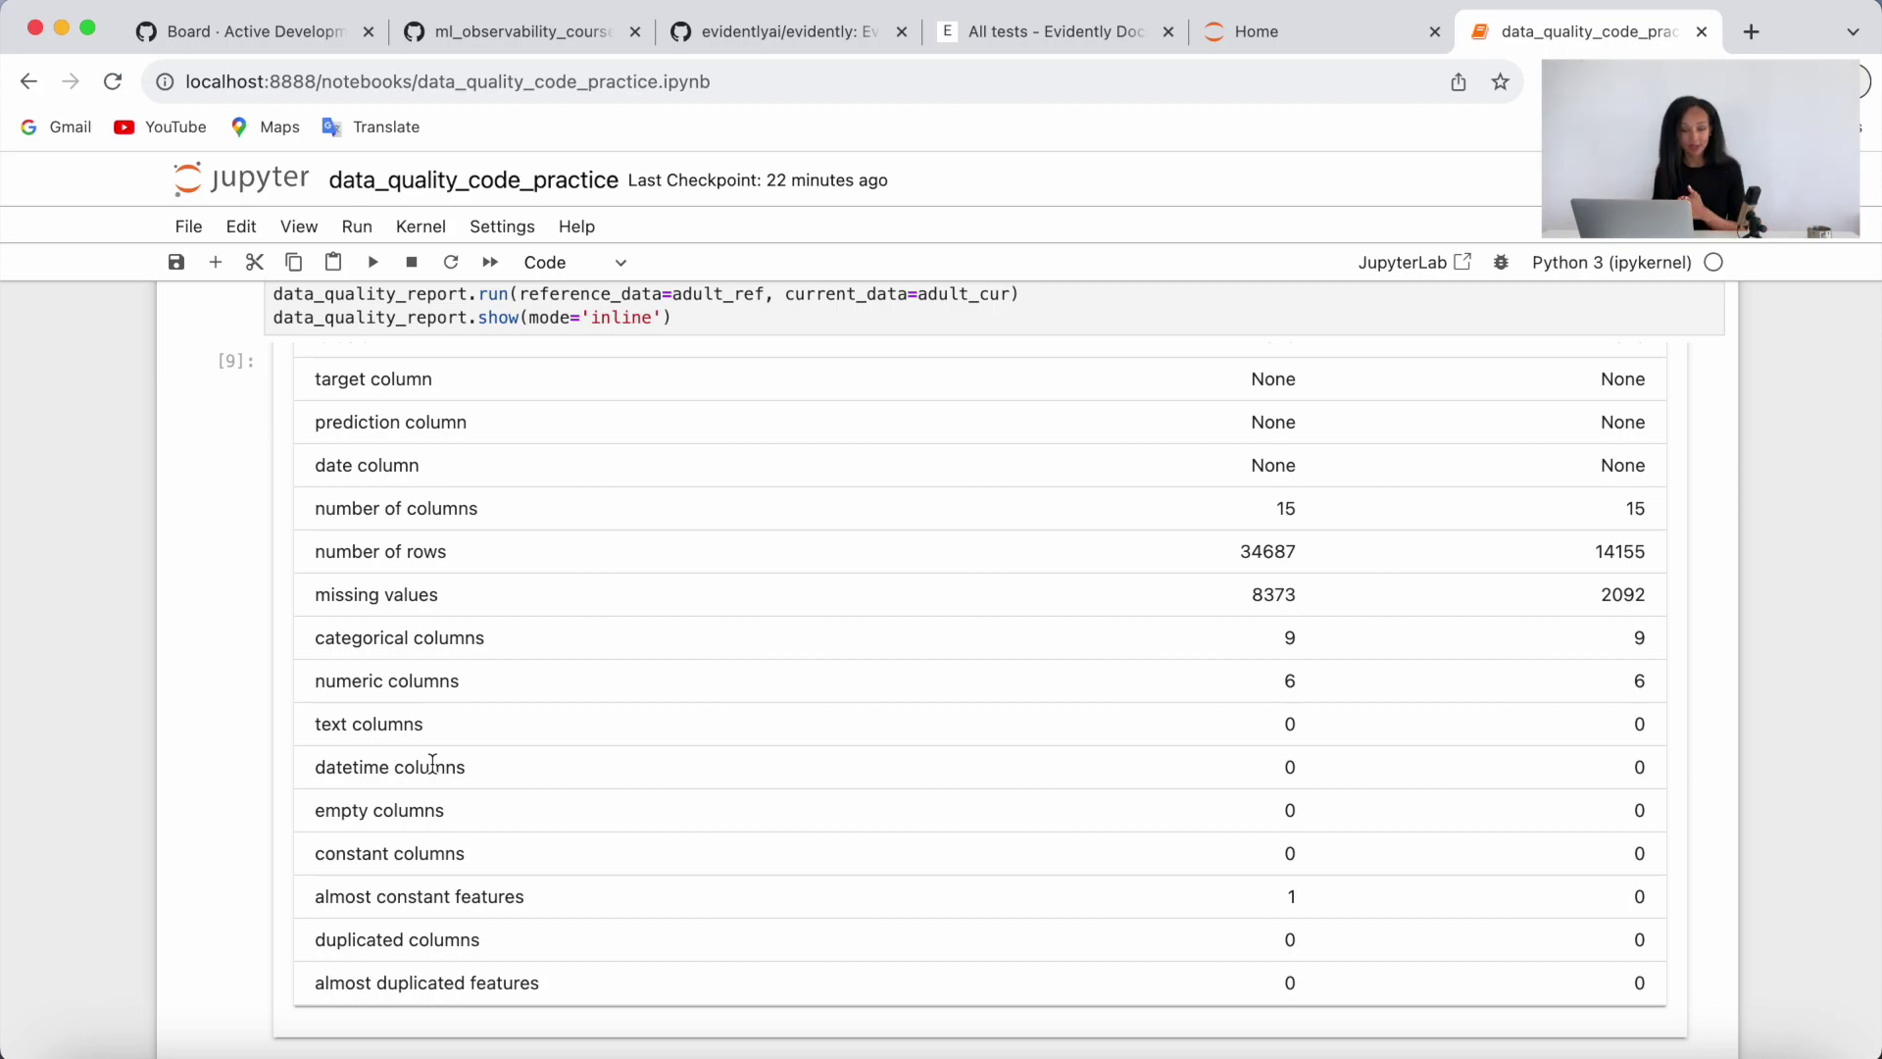
pyautogui.scroll(-2, 442, 780)
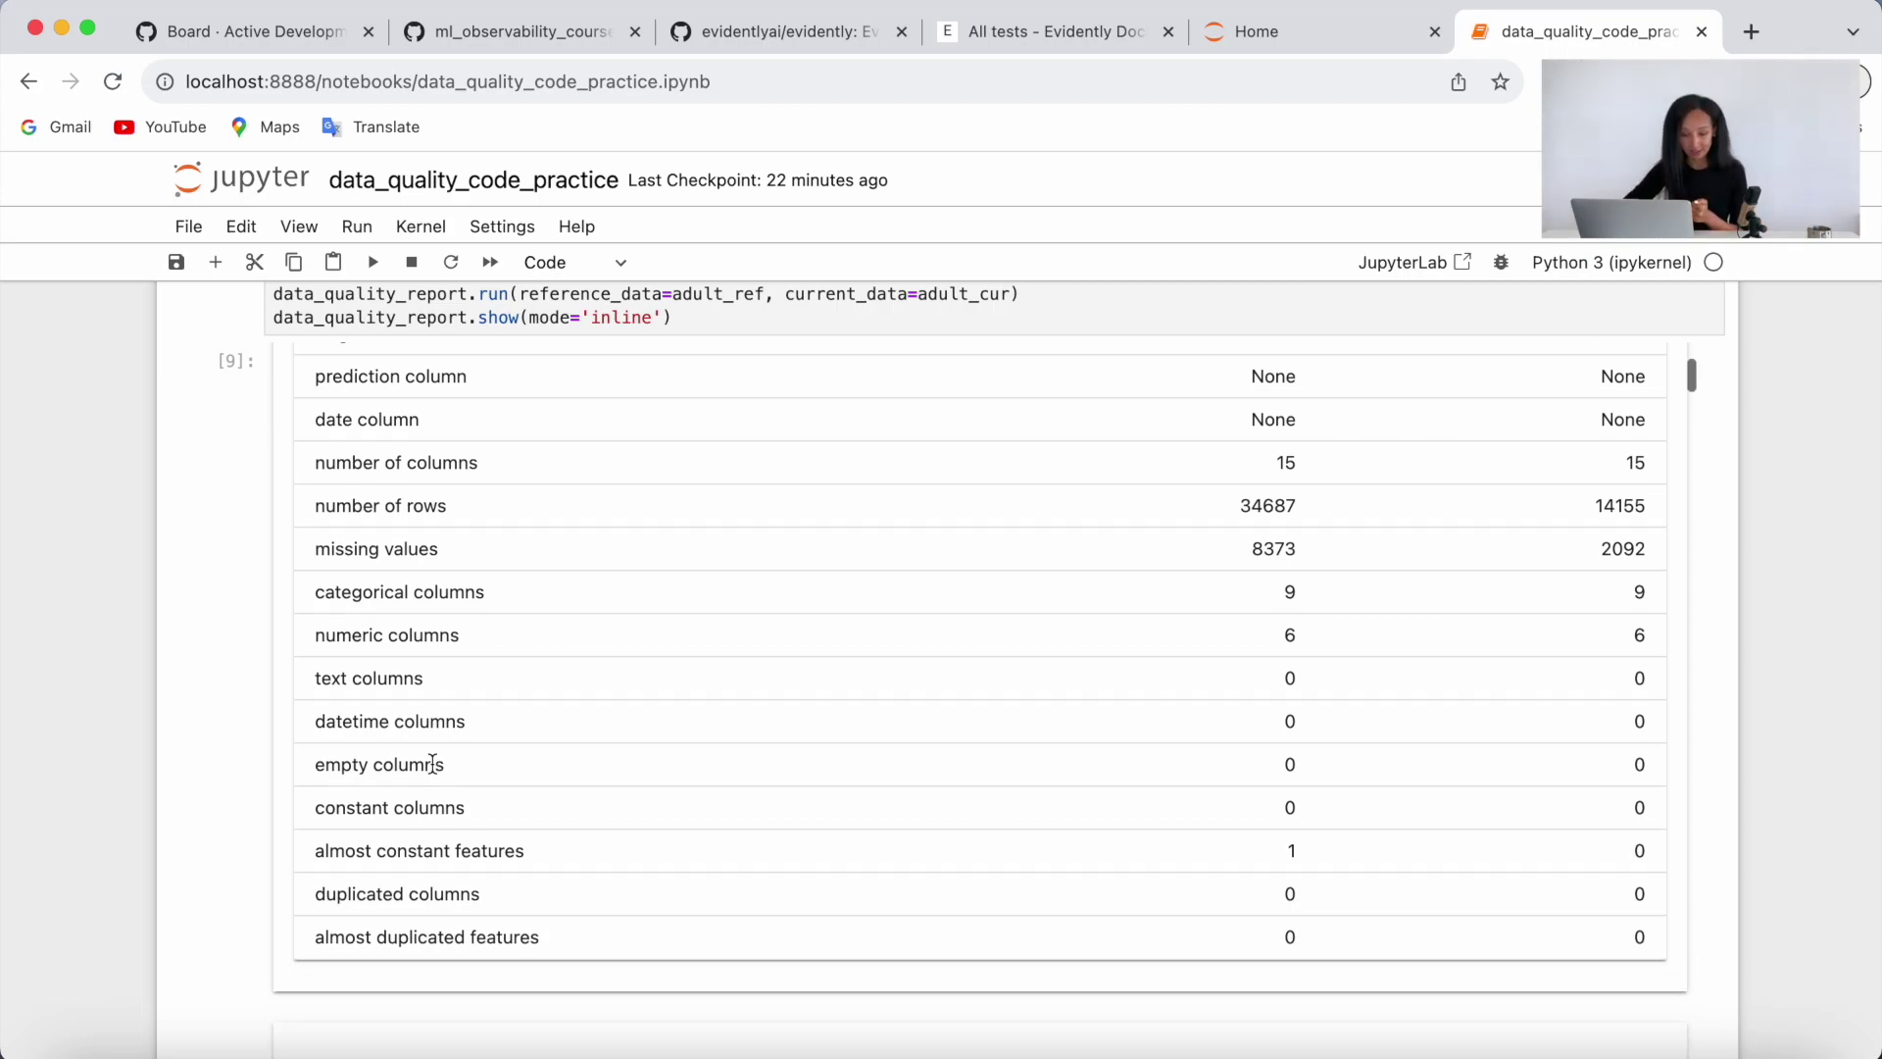
pyautogui.scroll(-2, 457, 825)
pyautogui.scroll(-4, 452, 823)
pyautogui.scroll(-2, 452, 822)
pyautogui.scroll(-4, 452, 821)
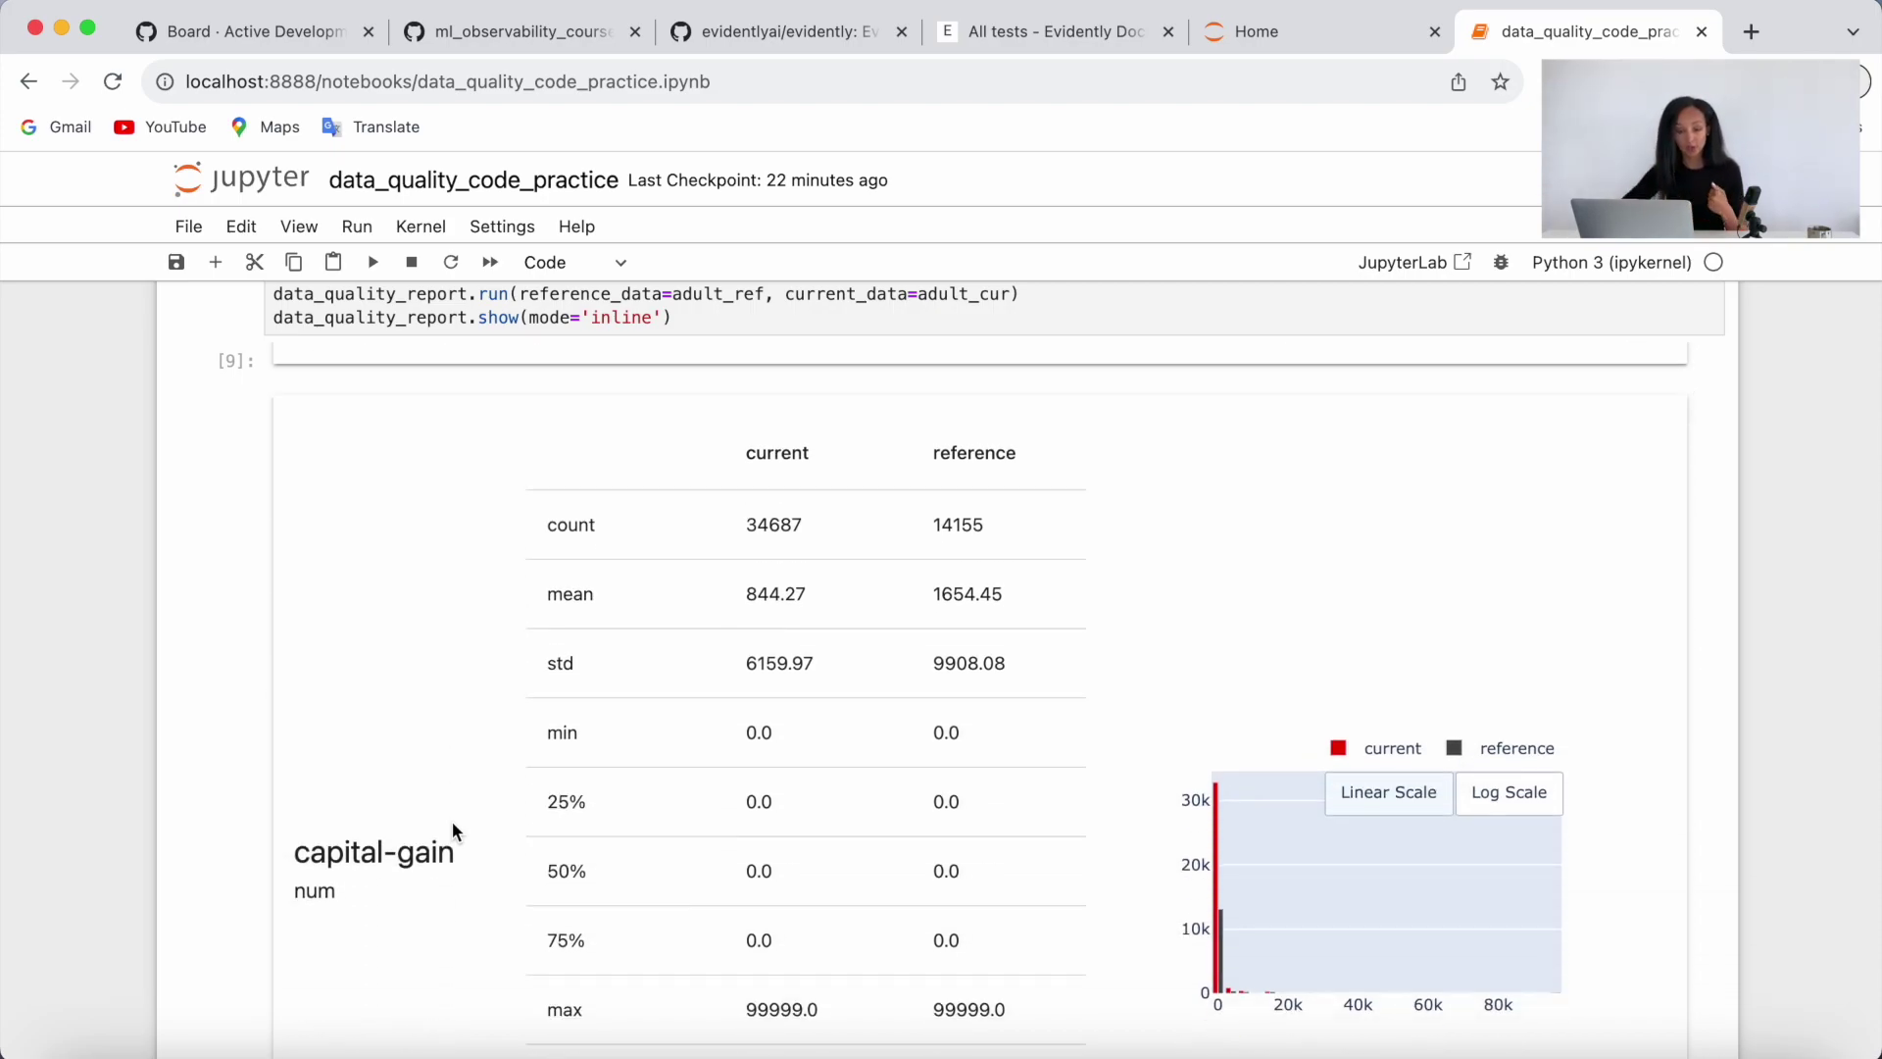
pyautogui.scroll(-2, 452, 822)
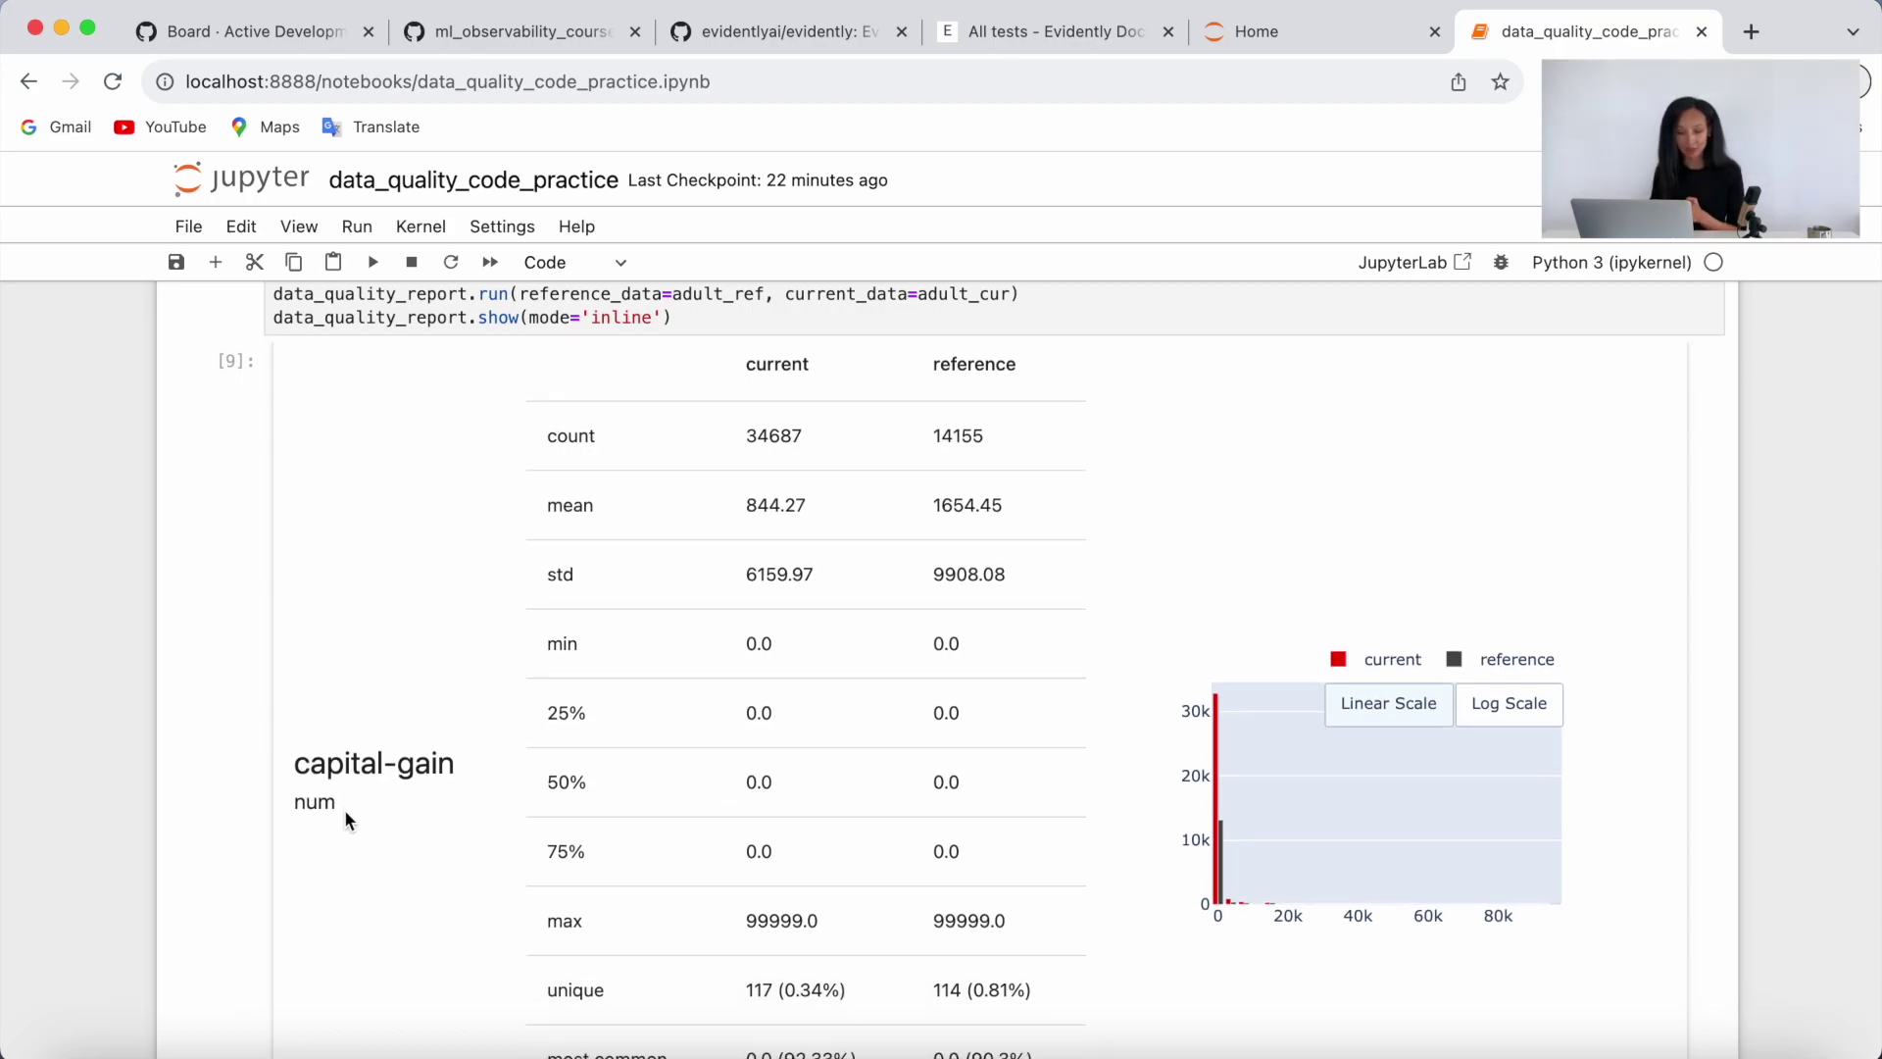
pyautogui.scroll(1, 345, 809)
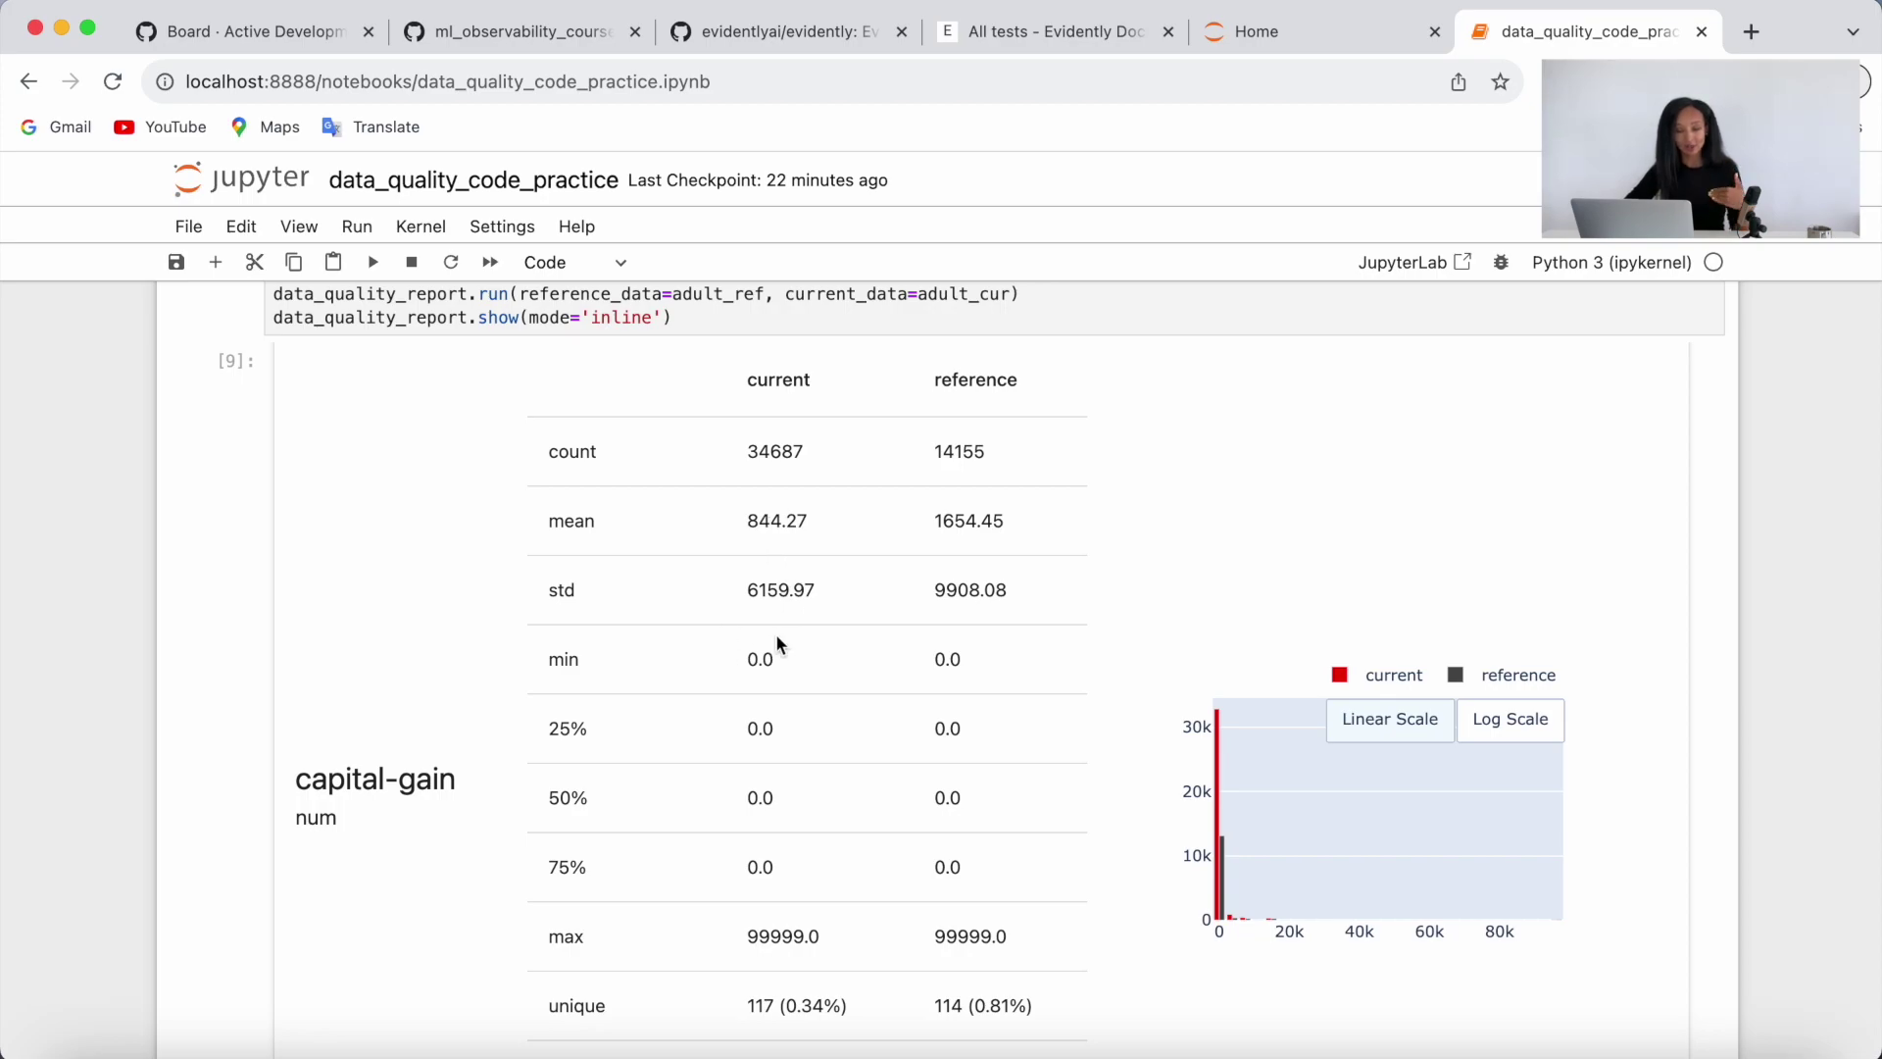
pyautogui.scroll(-2, 684, 767)
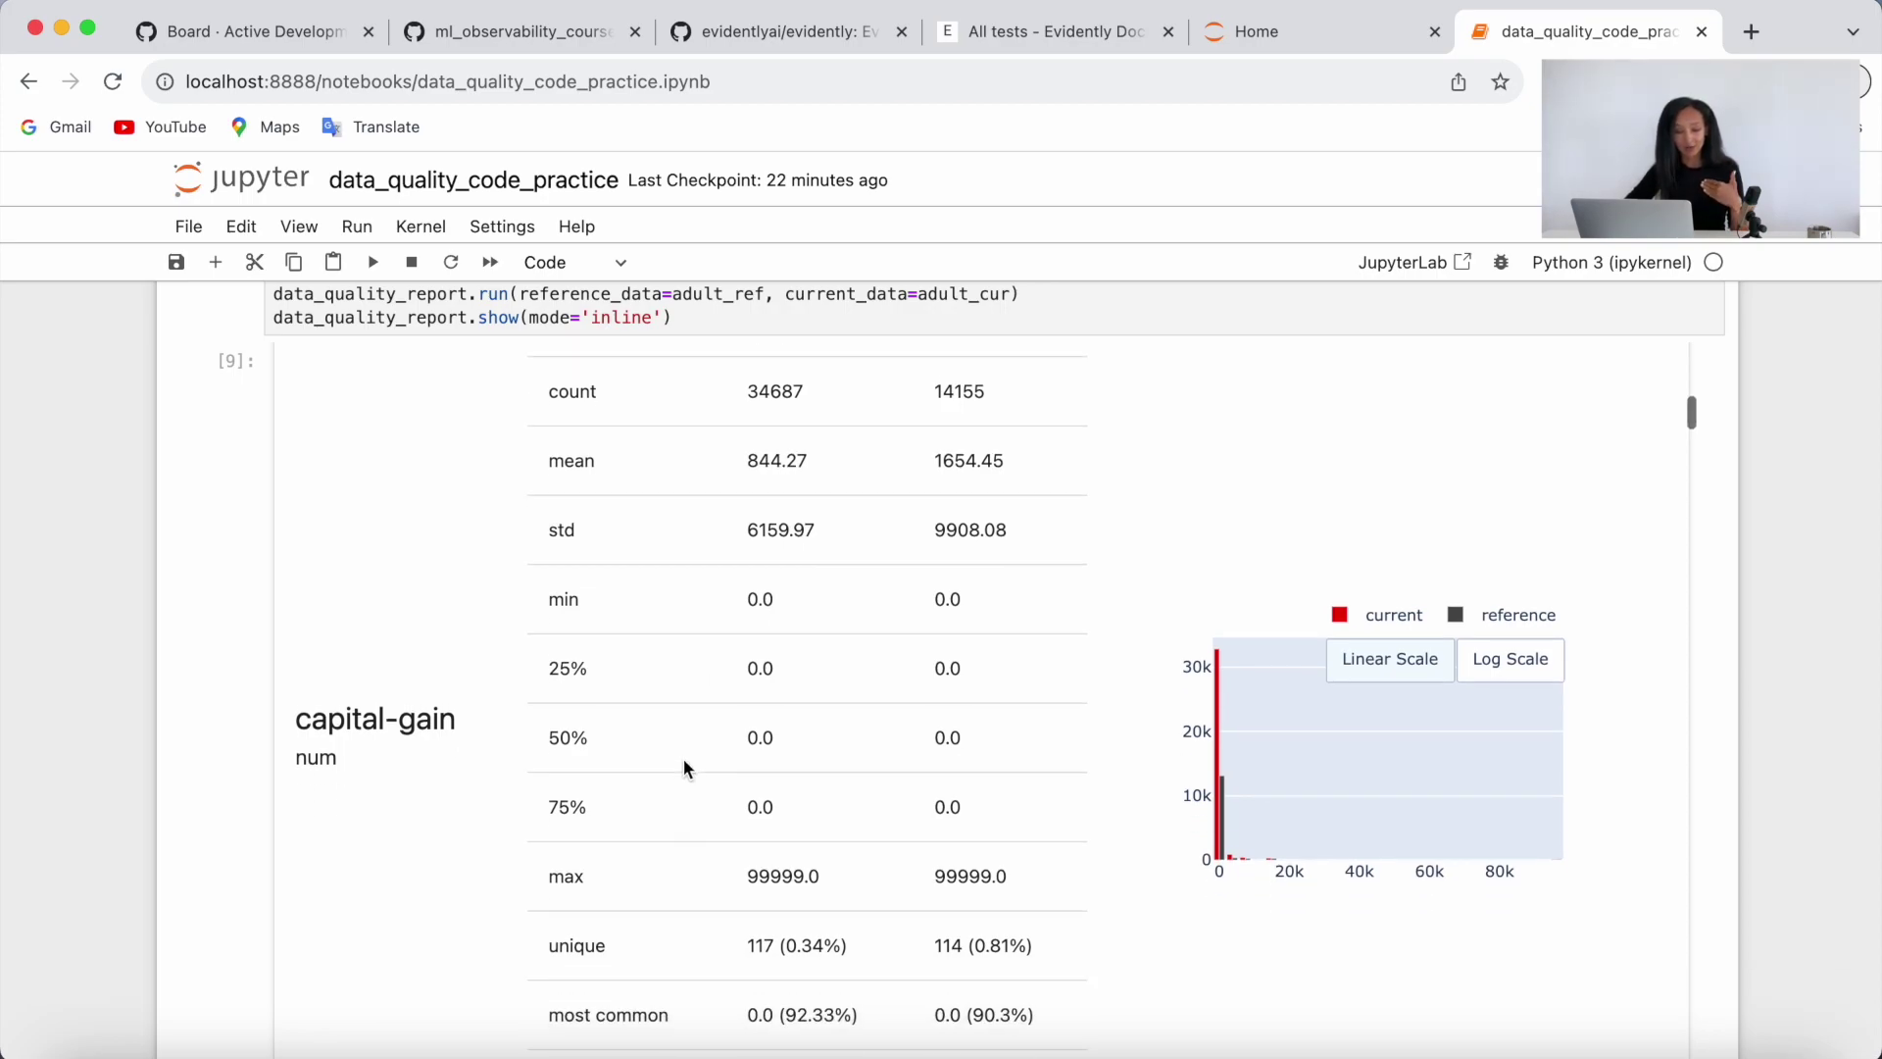
pyautogui.scroll(-3, 732, 842)
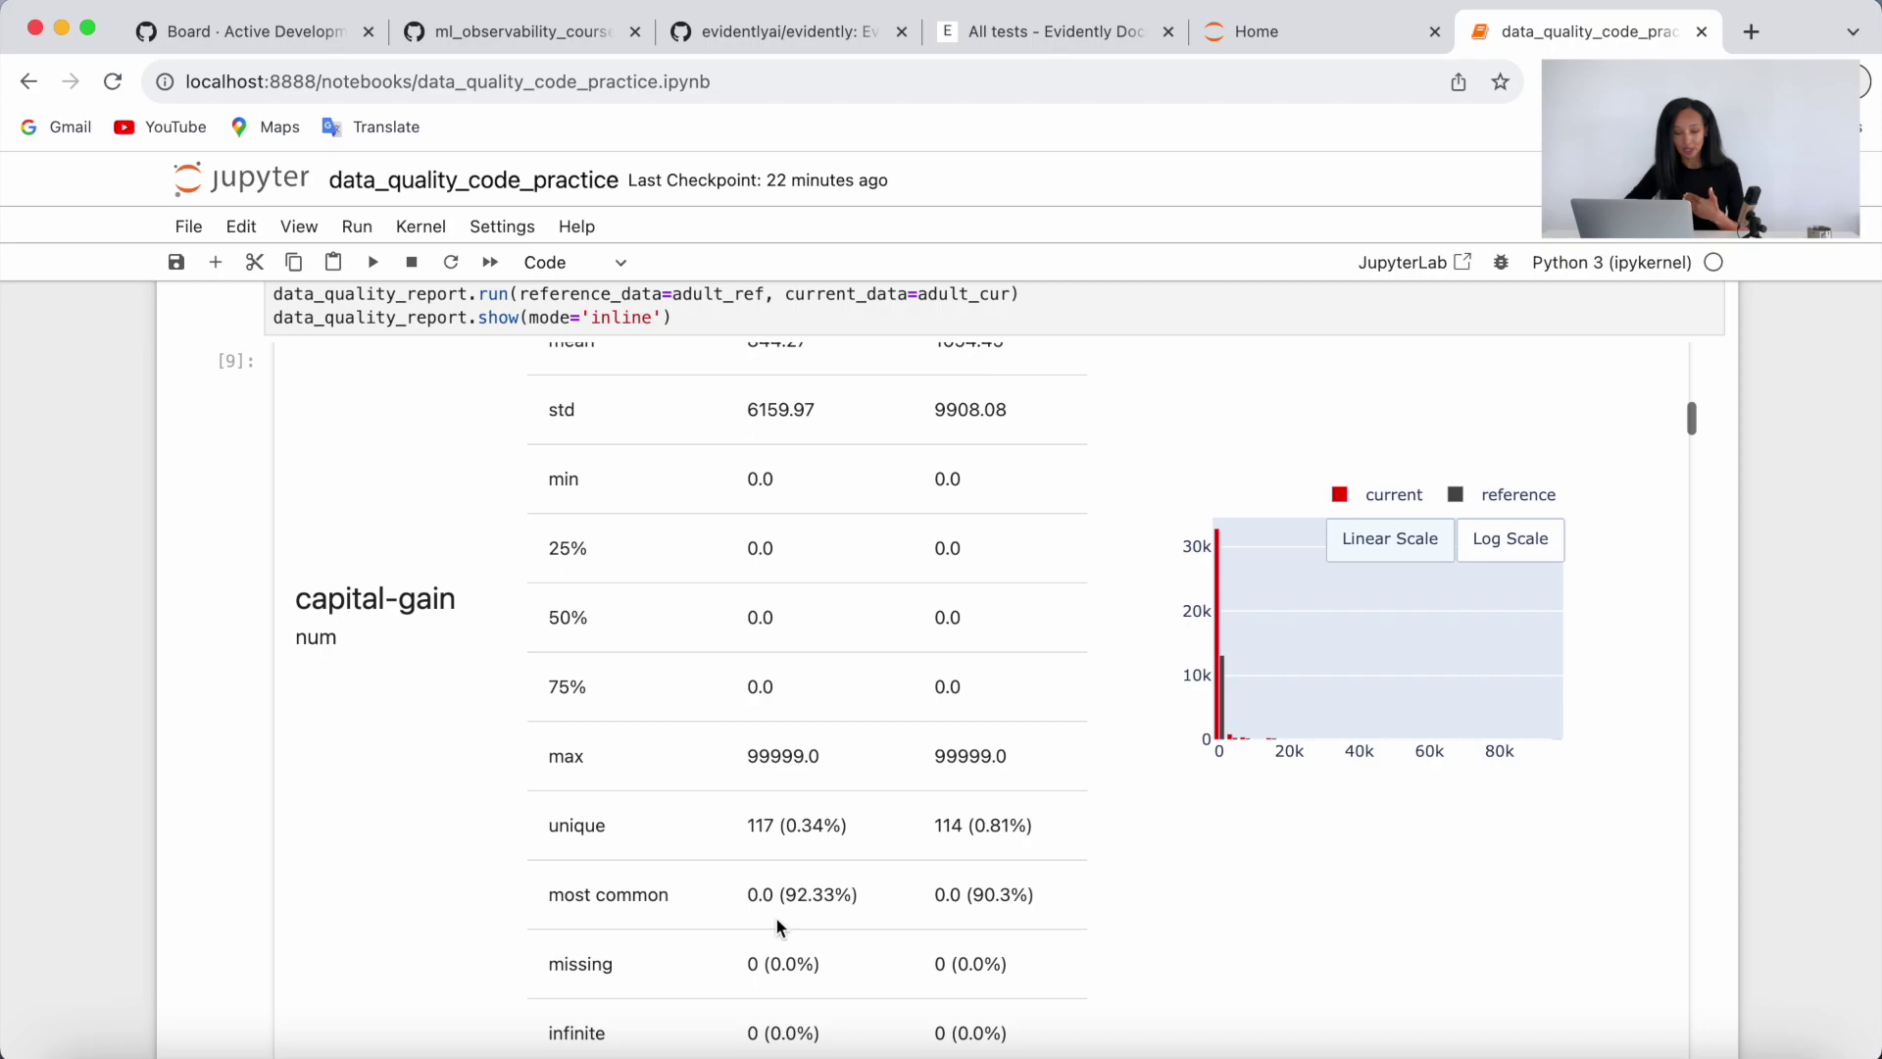
pyautogui.scroll(-2, 774, 916)
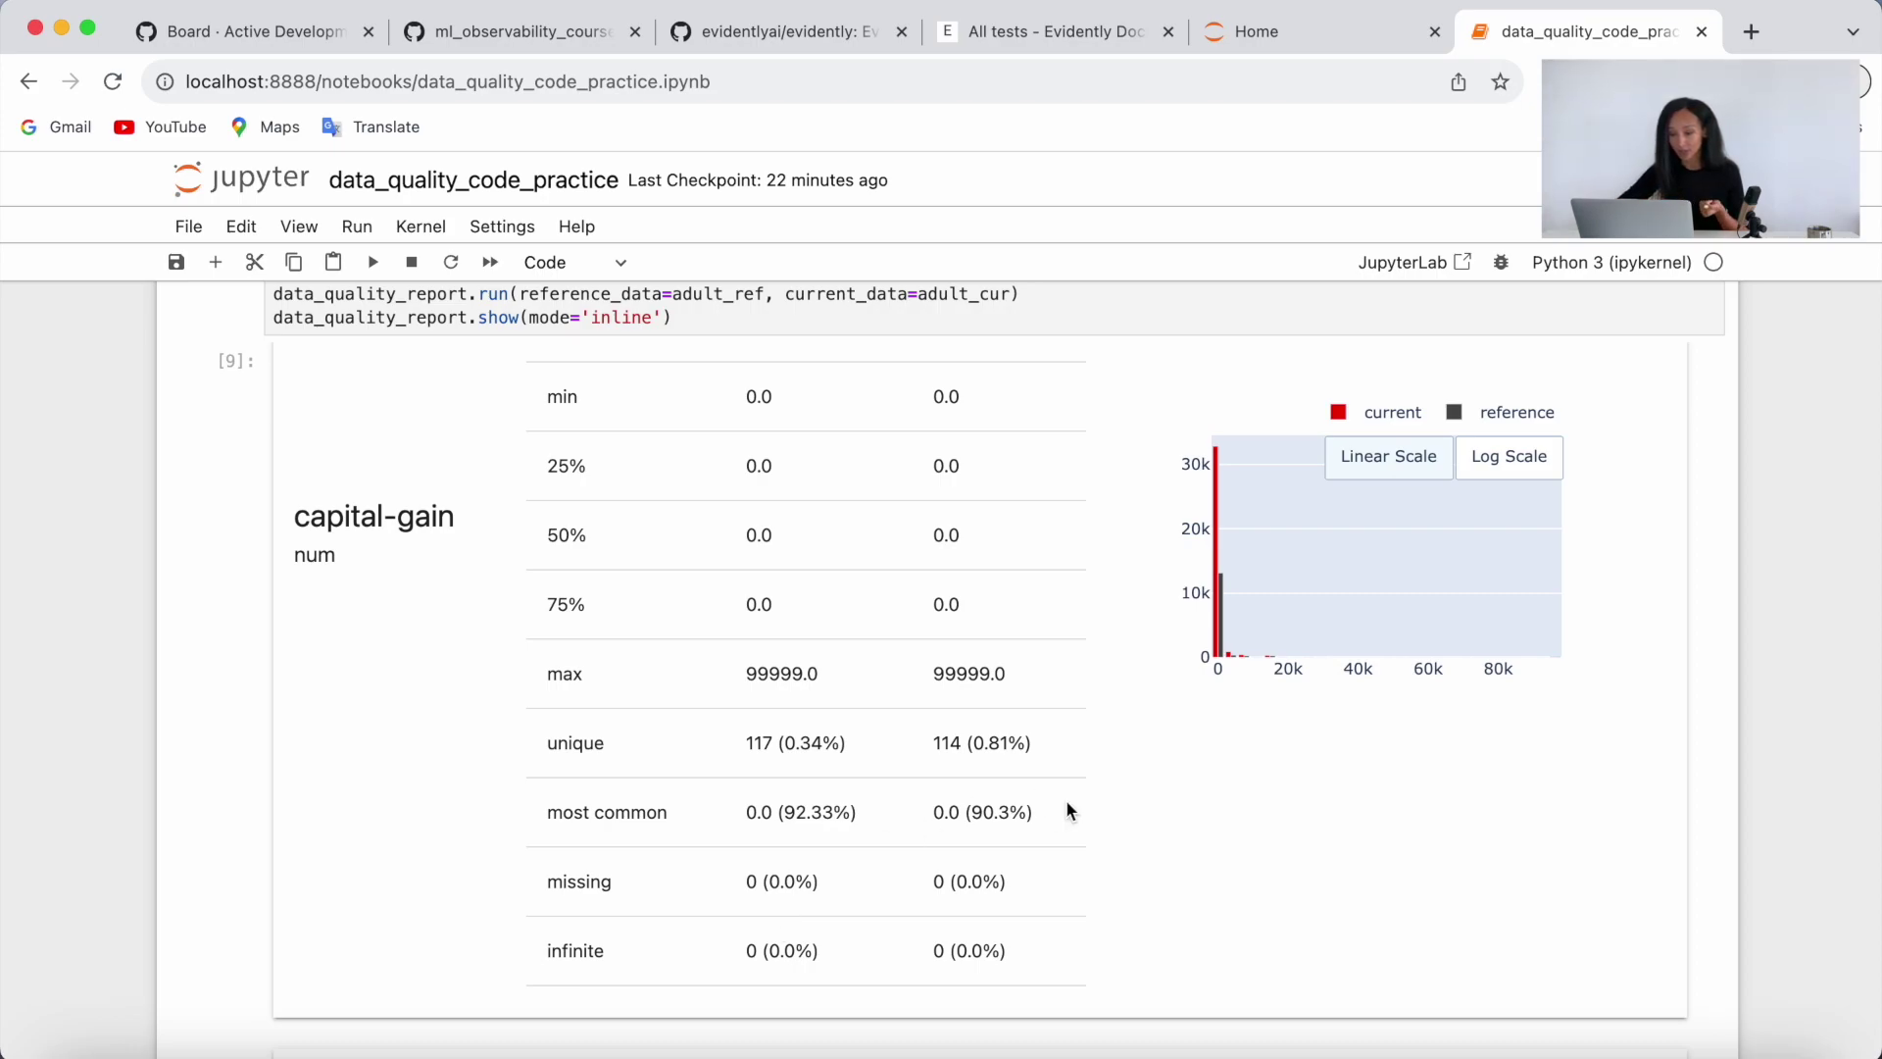
pyautogui.scroll(1, 1430, 510)
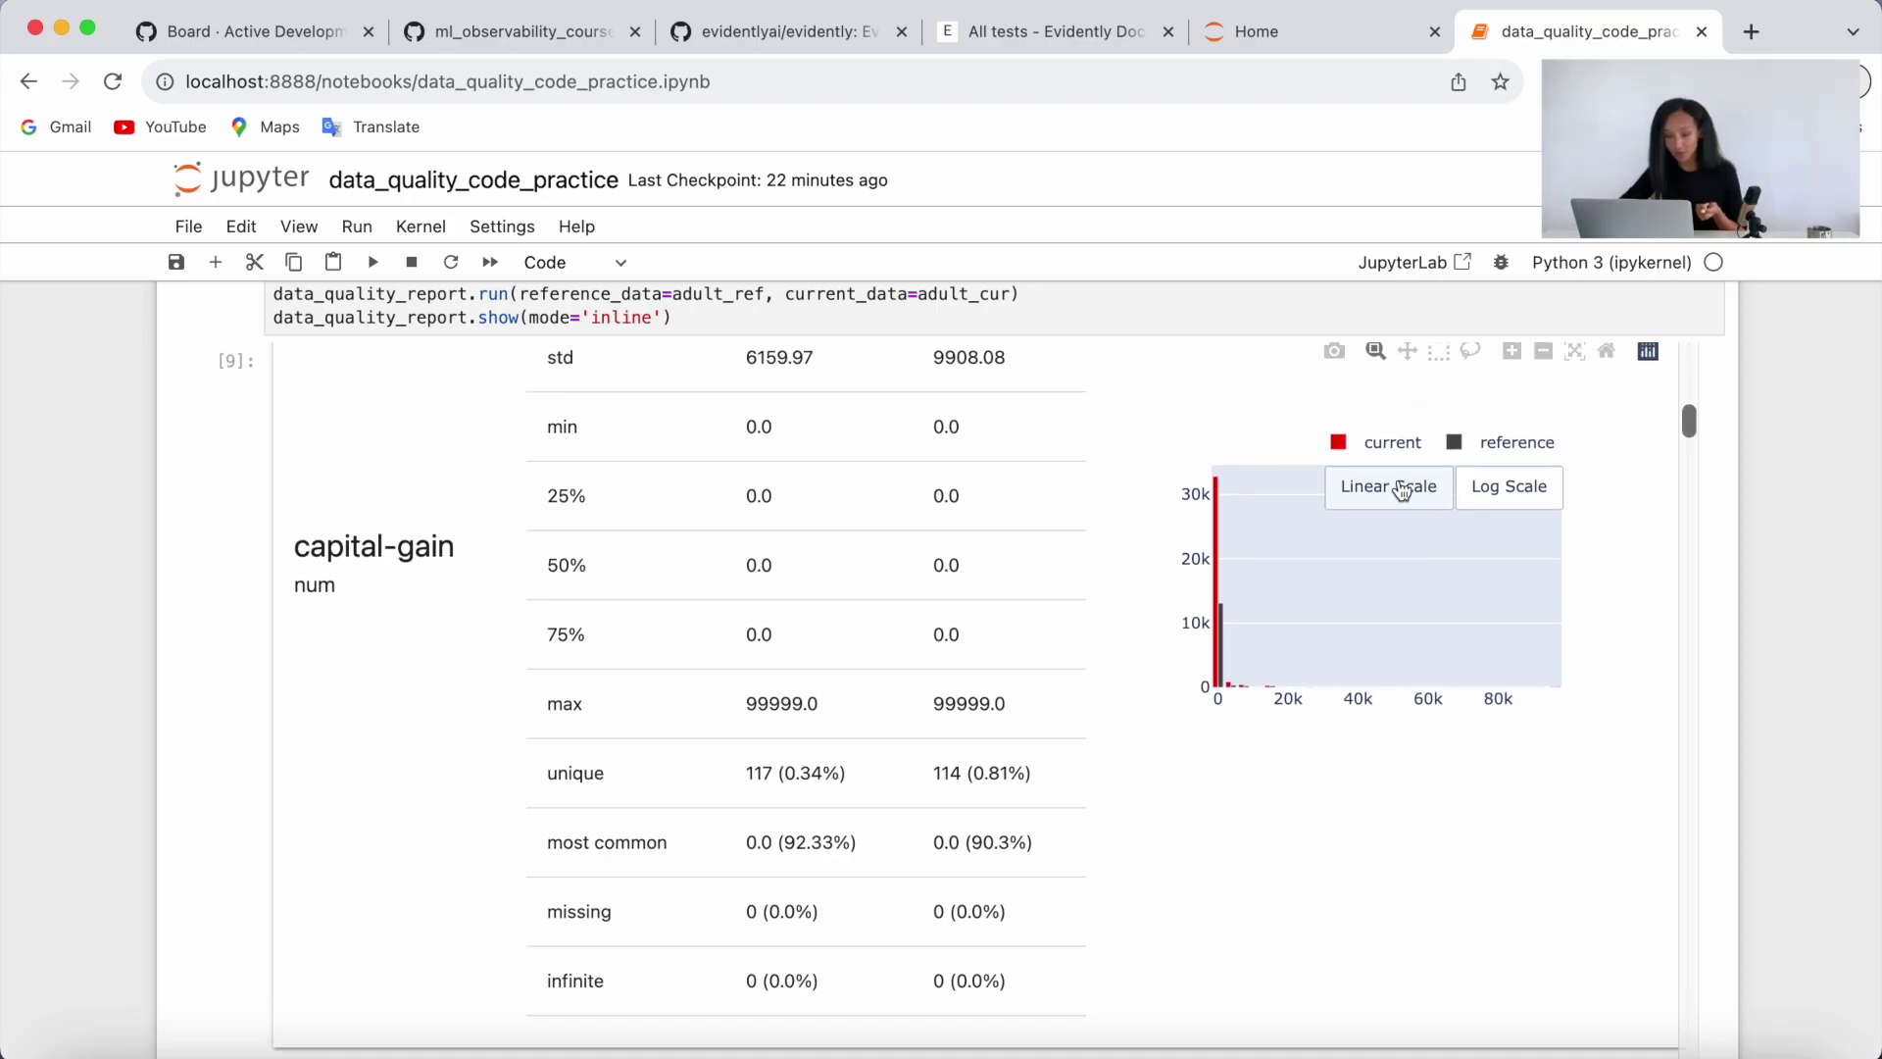
# - Switch the capital-gain histogram in the report to a logarithmic scale
pyautogui.click(1509, 485)
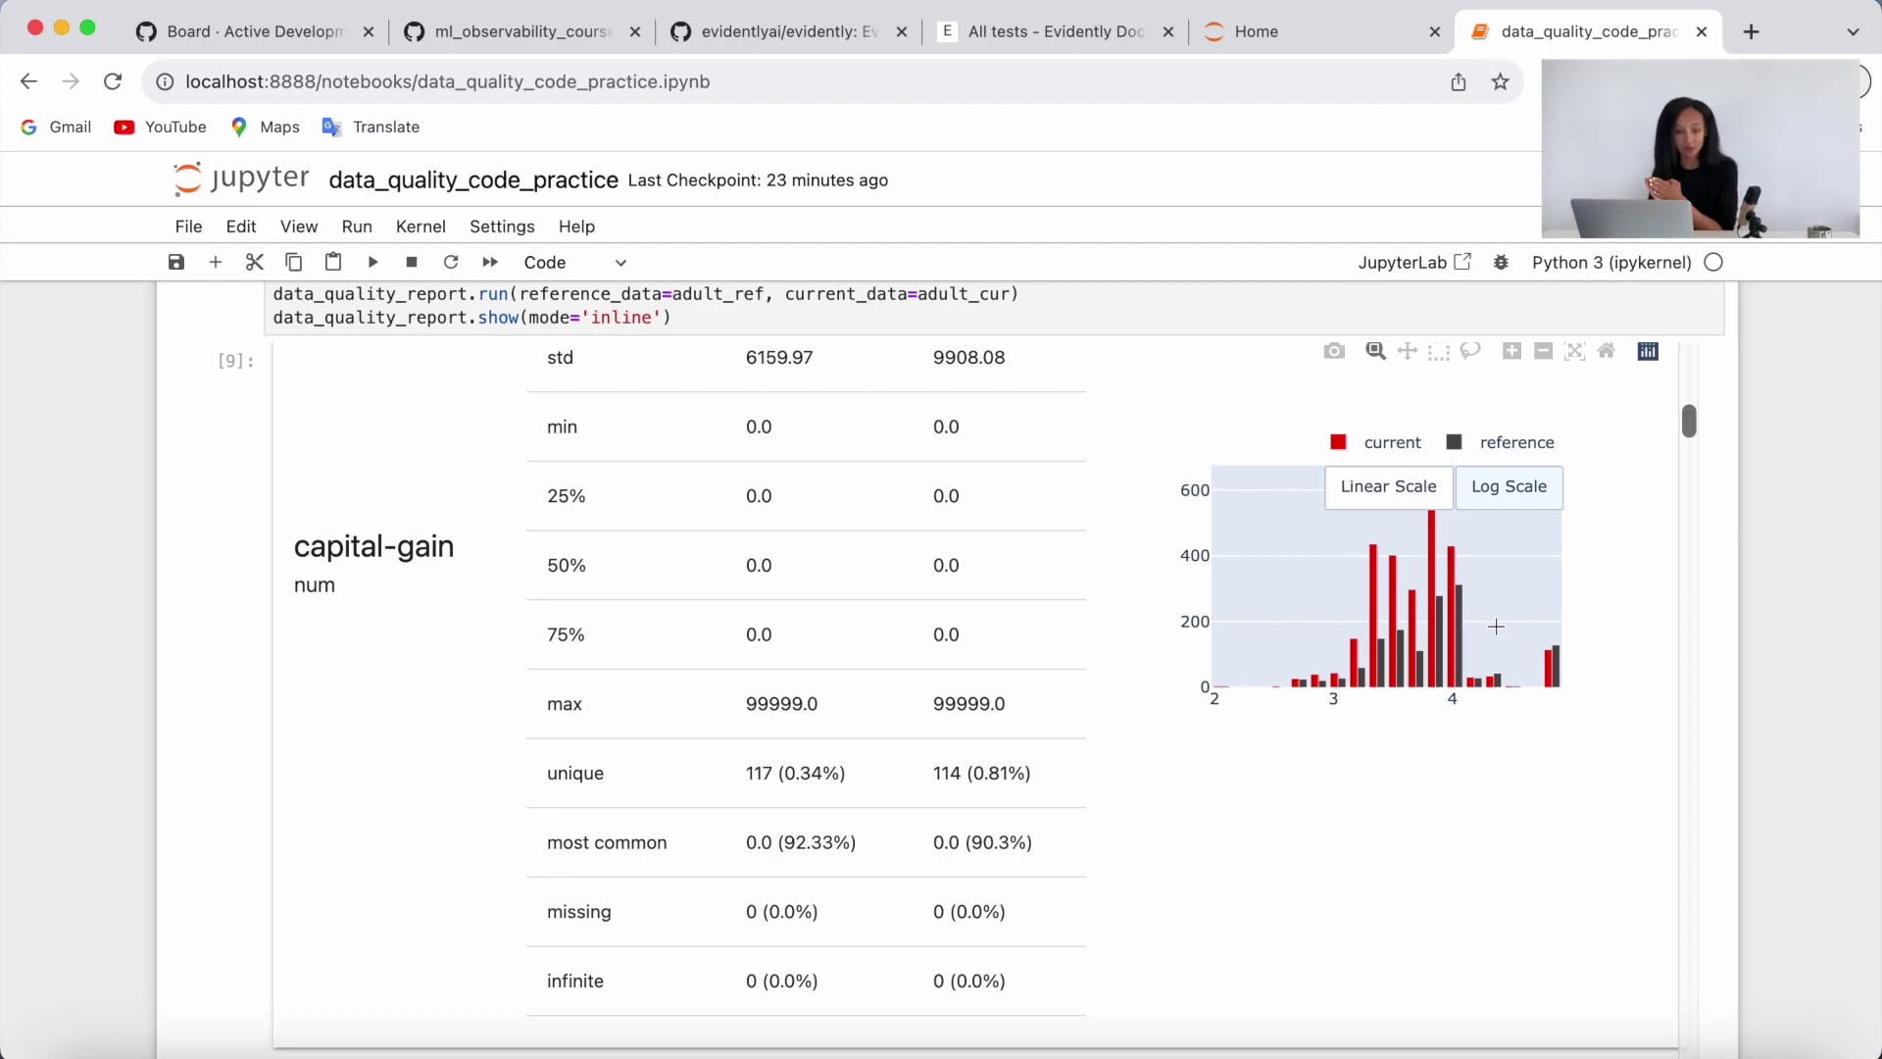
pyautogui.scroll(-2, 1462, 679)
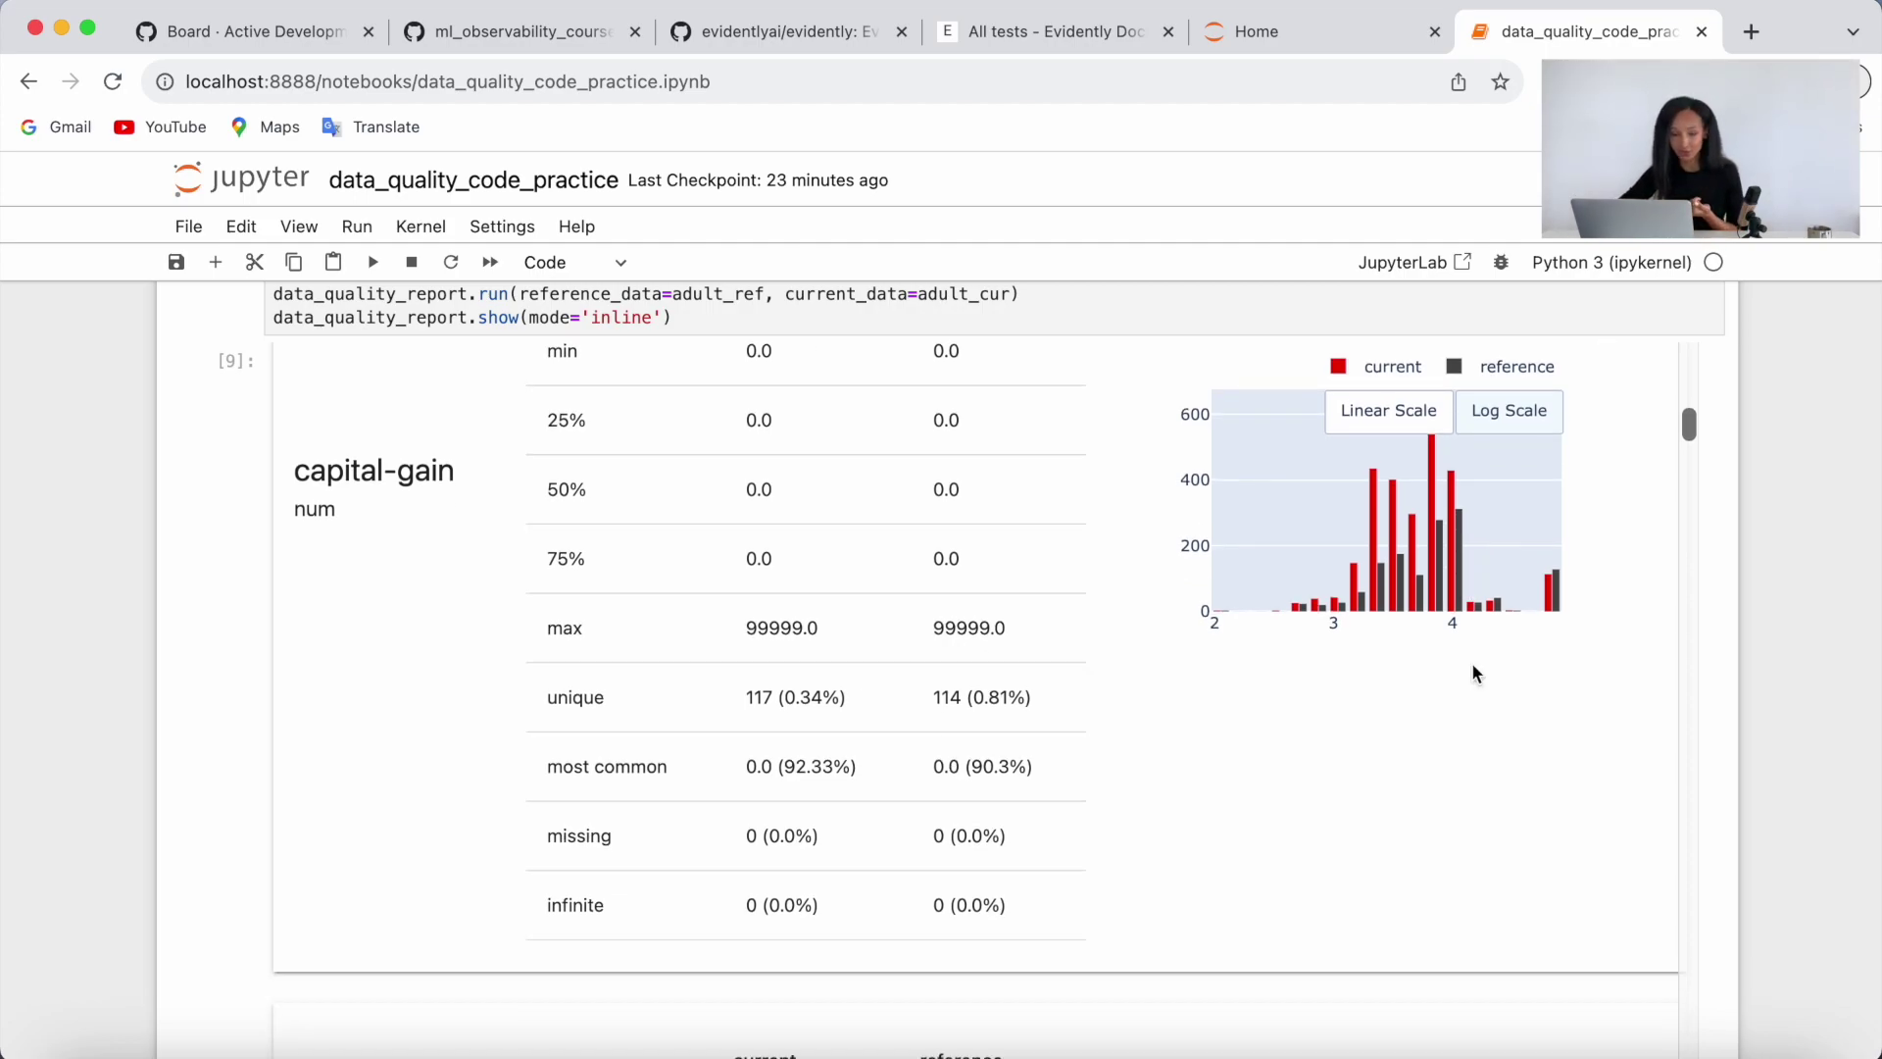
pyautogui.scroll(-3, 1461, 677)
pyautogui.scroll(-3, 1463, 678)
pyautogui.scroll(-3, 1461, 679)
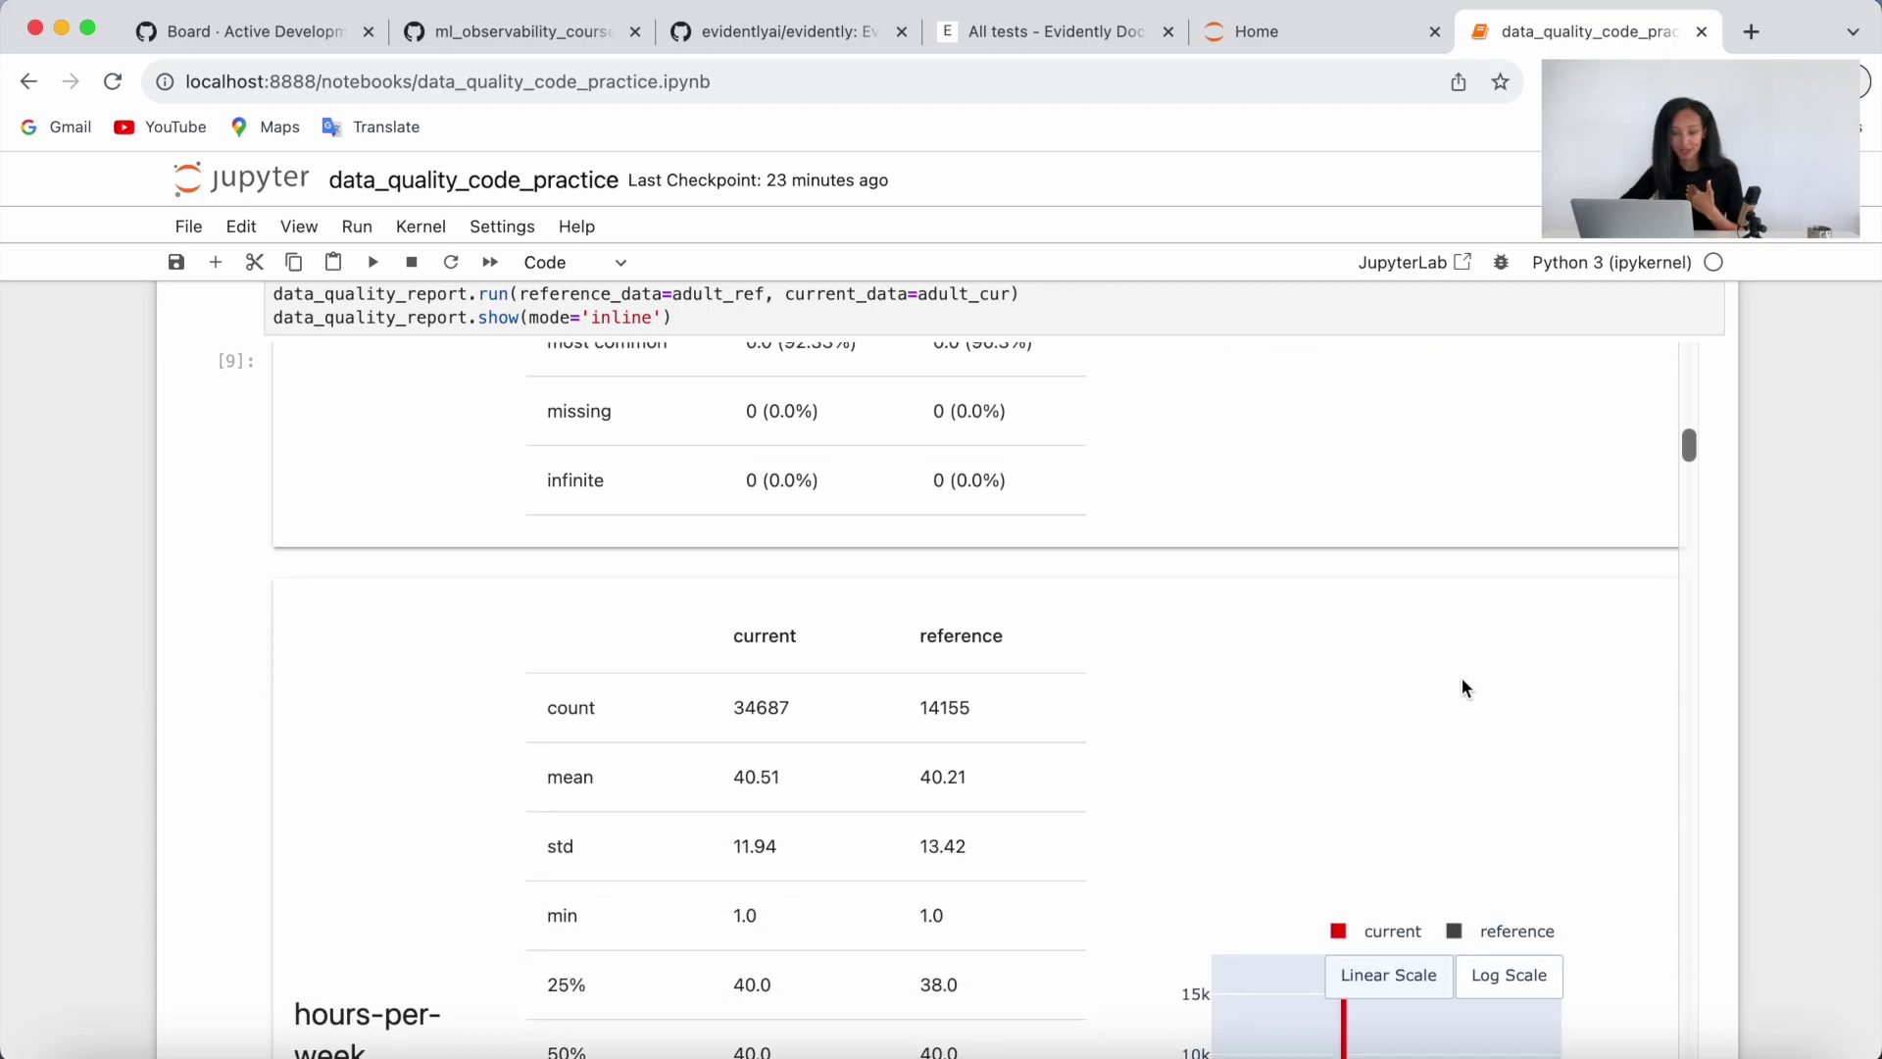
pyautogui.scroll(-2, 1463, 678)
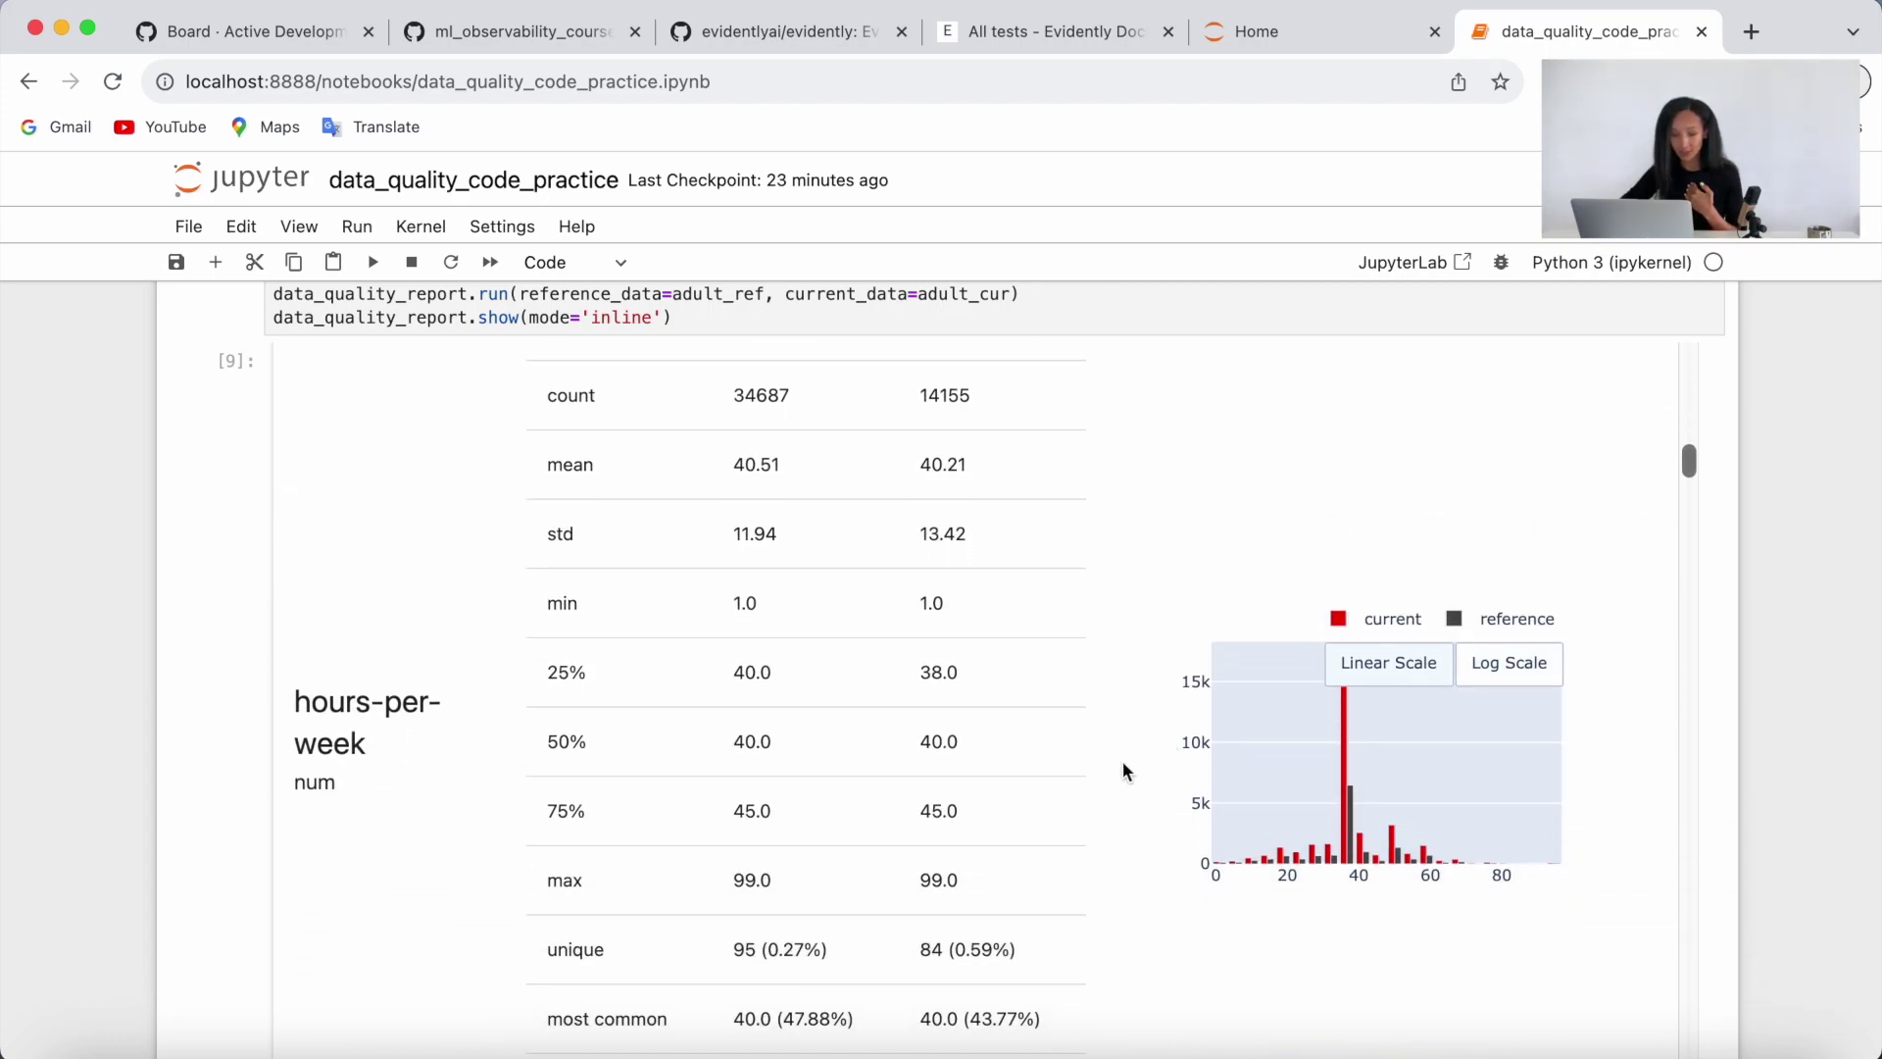
pyautogui.scroll(-2, 1122, 762)
pyautogui.scroll(-4, 1122, 762)
pyautogui.scroll(-4, 1121, 762)
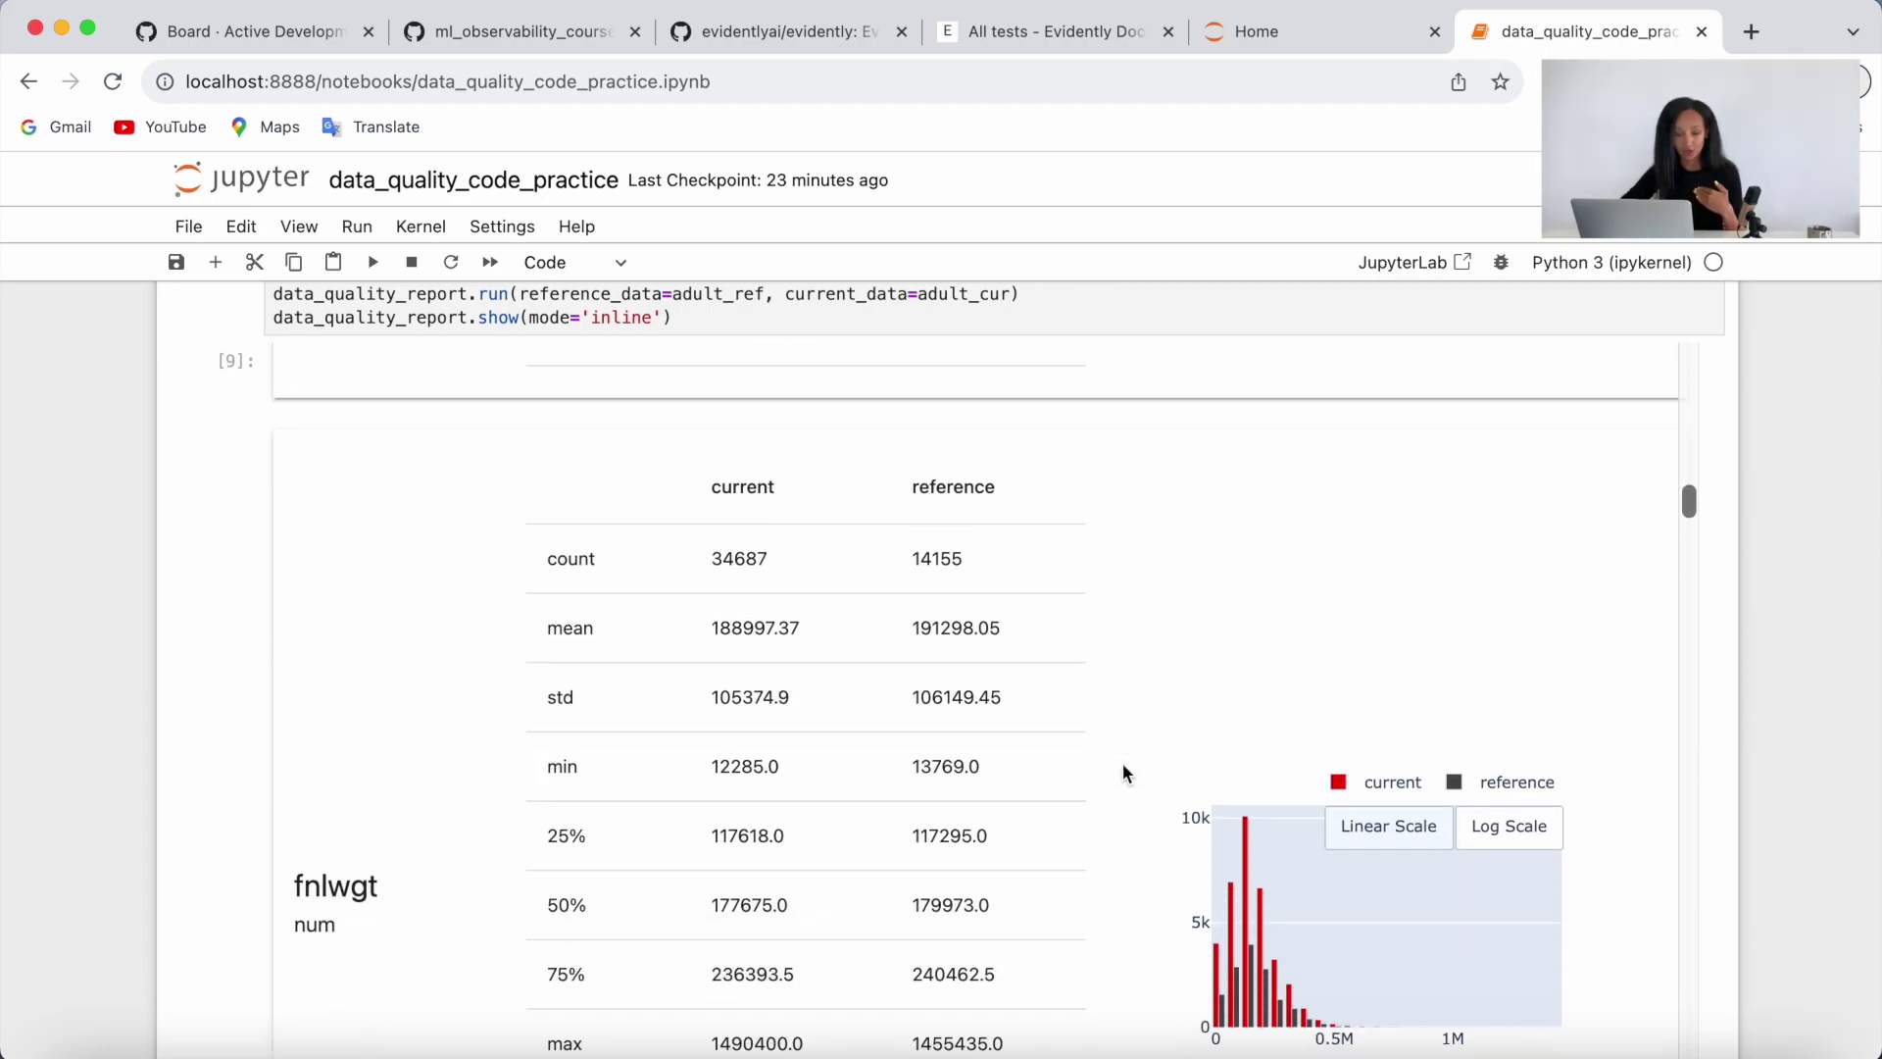
pyautogui.scroll(-3, 1122, 762)
pyautogui.scroll(-2, 1125, 839)
pyautogui.scroll(-5, 1125, 840)
pyautogui.scroll(-3, 1124, 840)
pyautogui.scroll(-3, 1124, 840)
pyautogui.scroll(-3, 1125, 840)
pyautogui.scroll(-4, 1125, 840)
pyautogui.scroll(-3, 1125, 840)
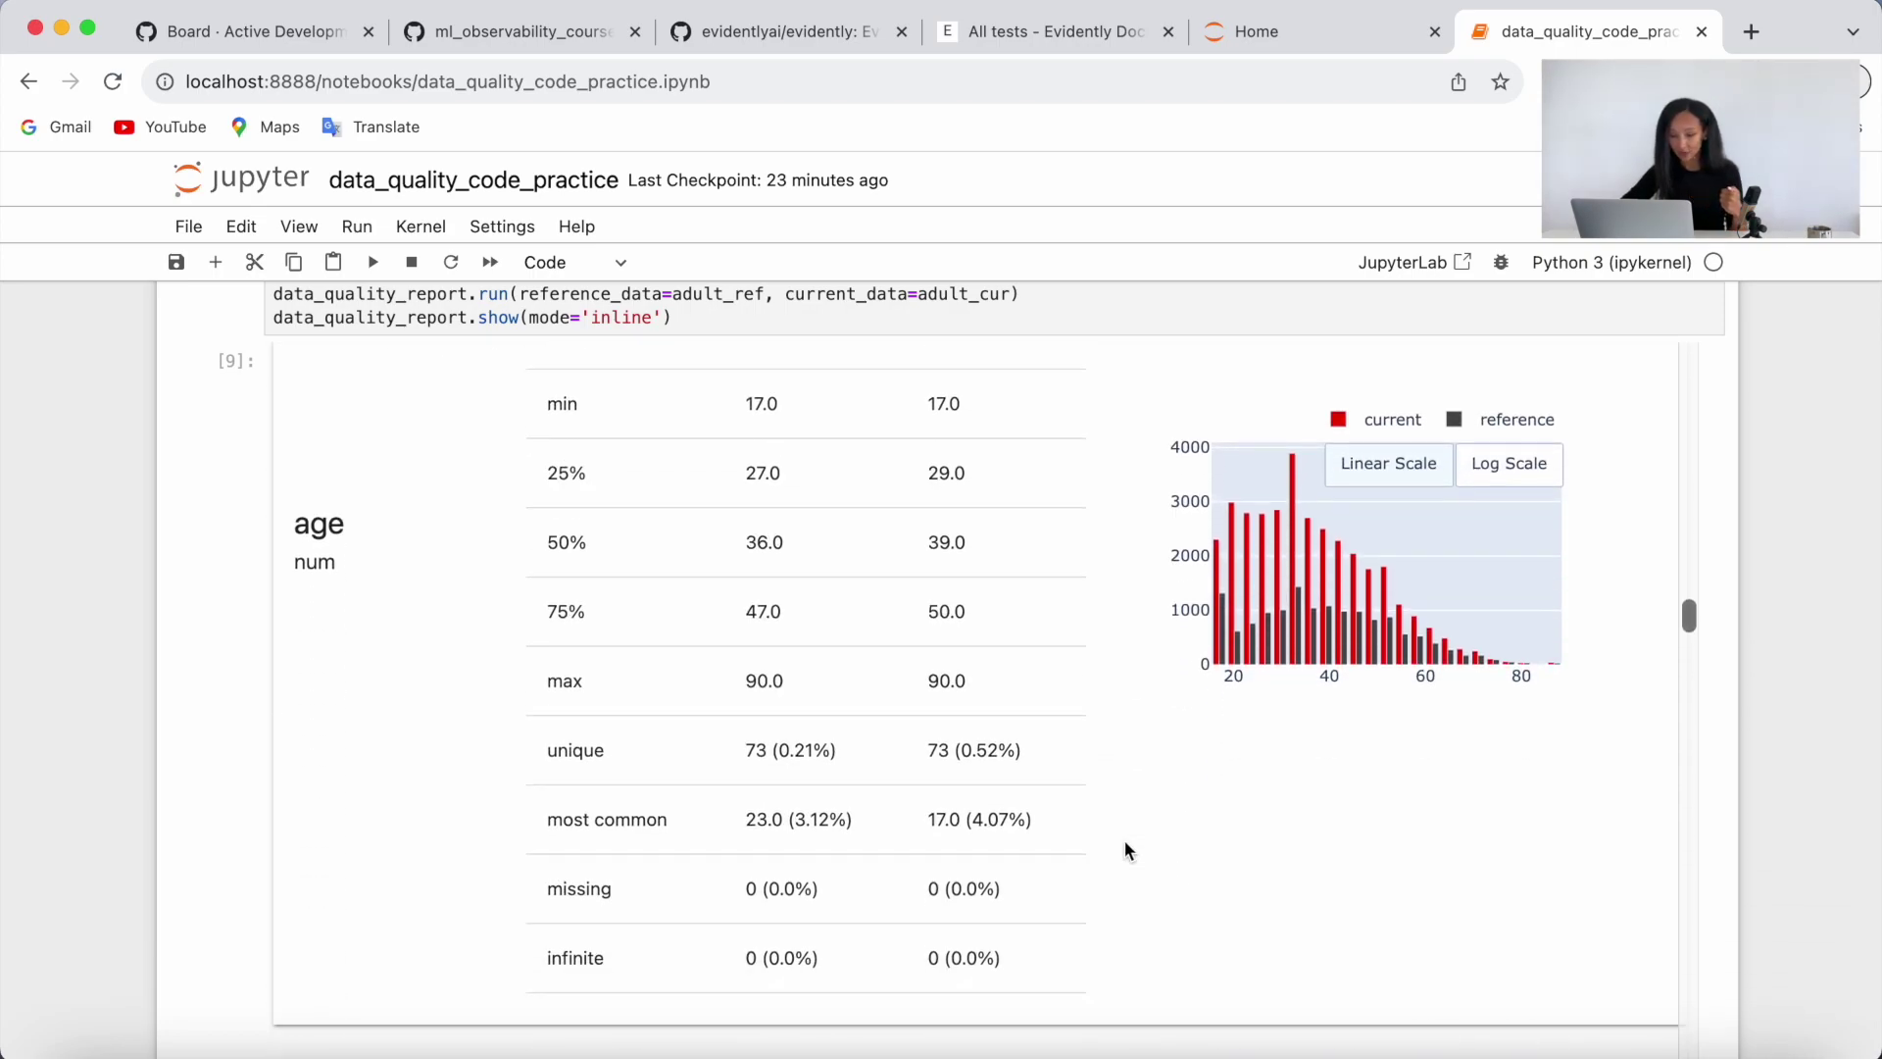
pyautogui.scroll(-4, 1126, 839)
pyautogui.scroll(-3, 1125, 840)
pyautogui.scroll(-3, 1126, 849)
pyautogui.scroll(-4, 1125, 850)
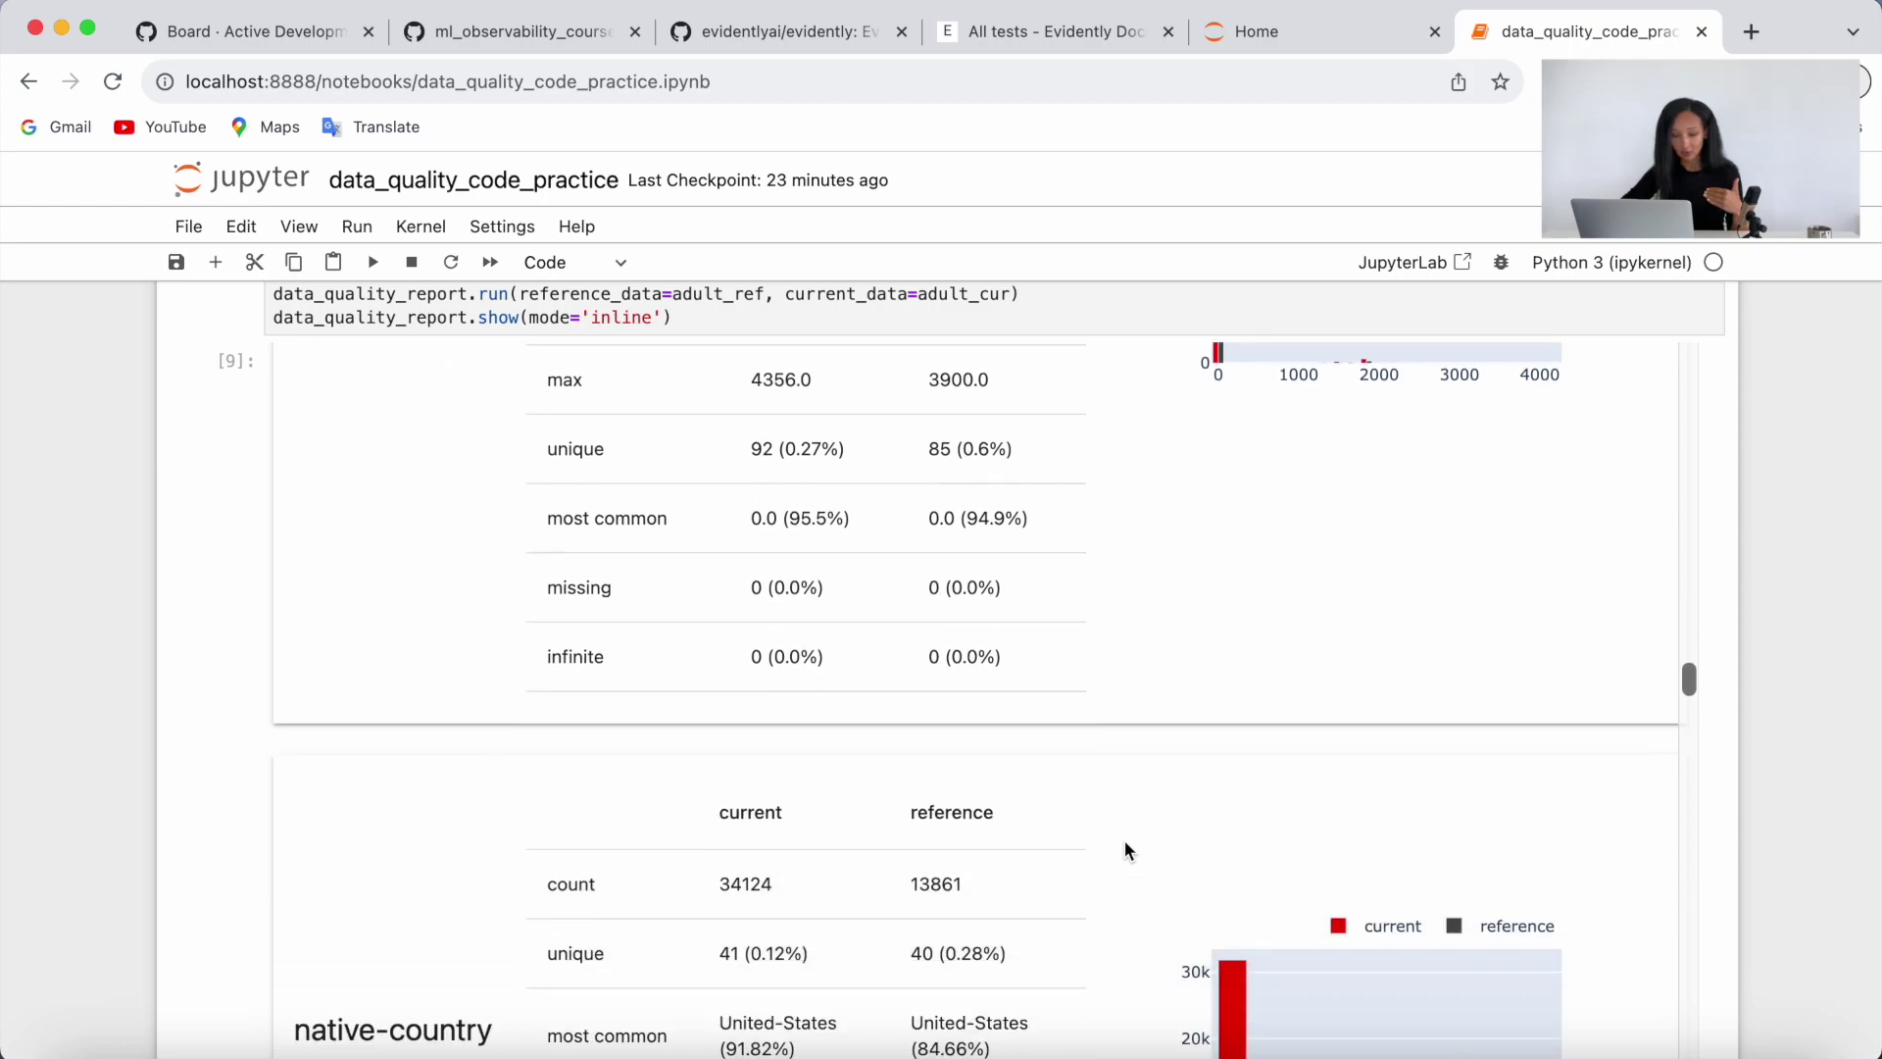
pyautogui.scroll(-4, 1125, 851)
pyautogui.scroll(-3, 1125, 851)
pyautogui.scroll(2, 1125, 851)
pyautogui.scroll(1, 781, 734)
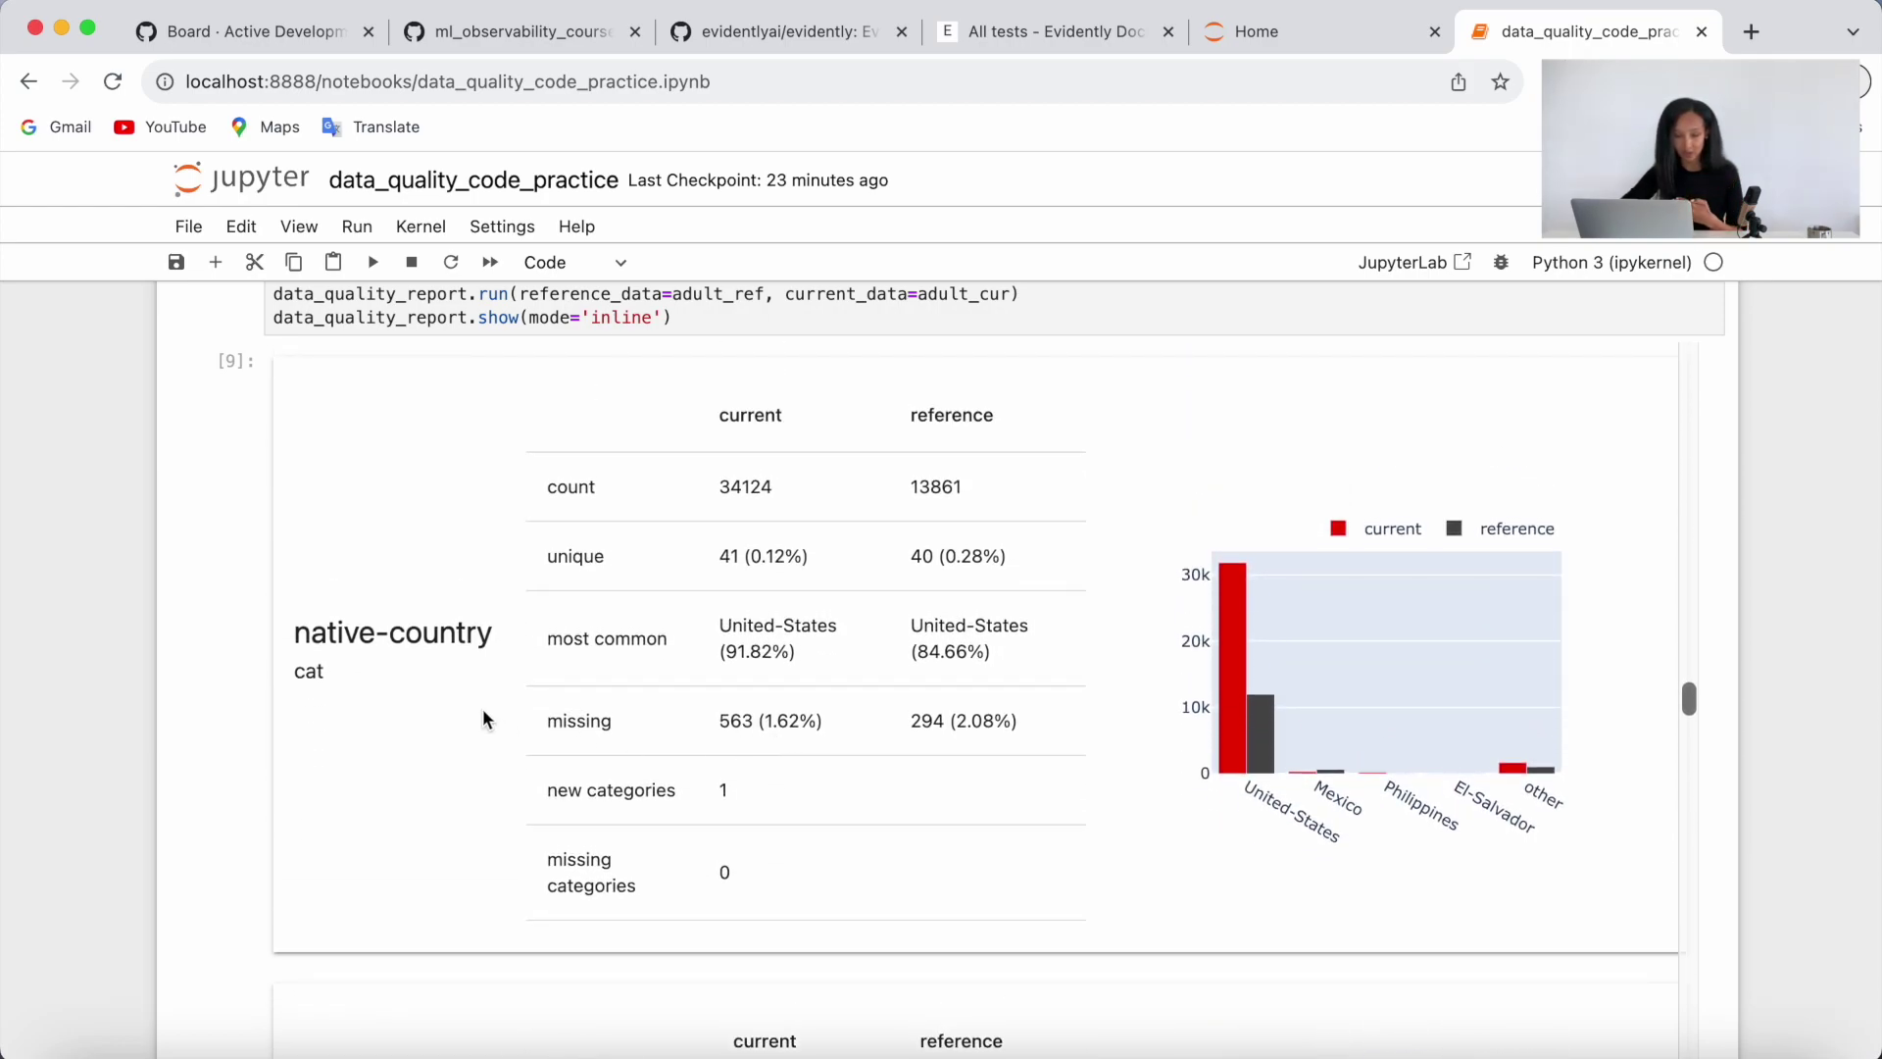
pyautogui.scroll(1, 801, 459)
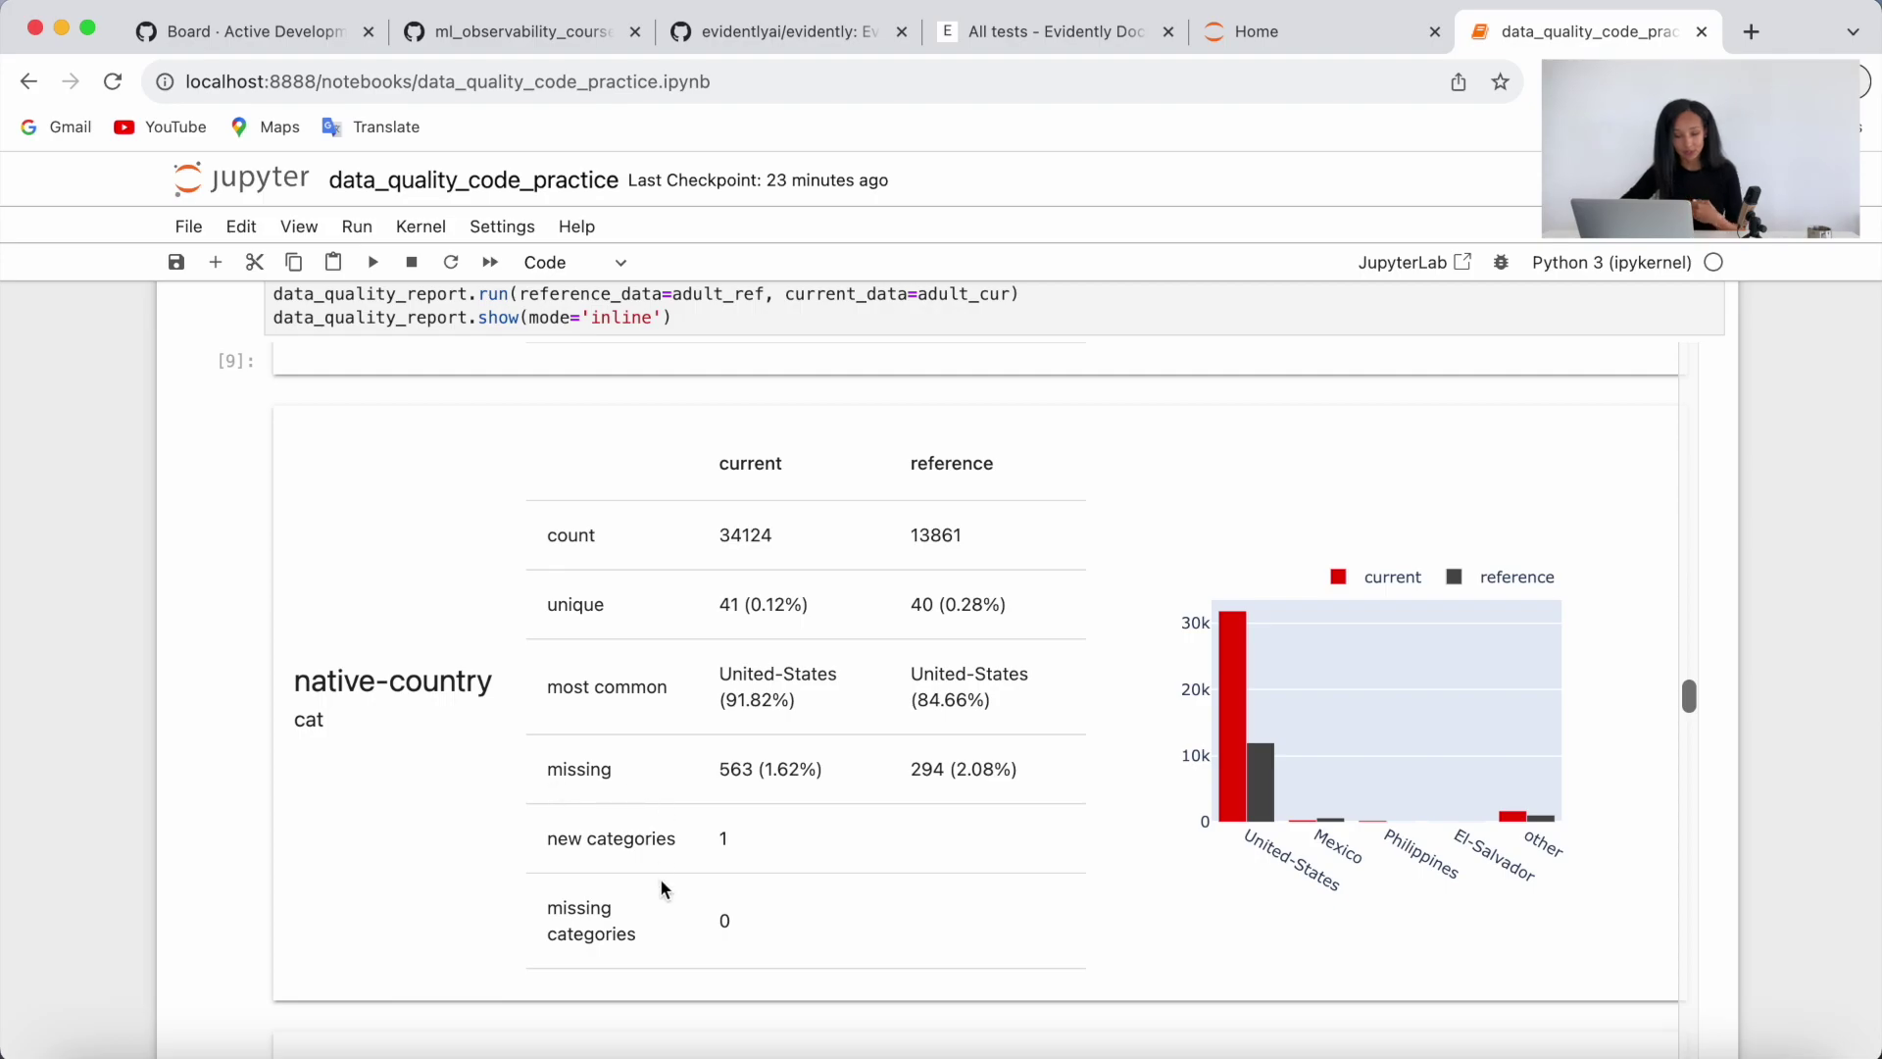
pyautogui.scroll(-5, 654, 922)
pyautogui.scroll(-5, 654, 922)
pyautogui.scroll(-5, 656, 924)
pyautogui.scroll(-5, 655, 924)
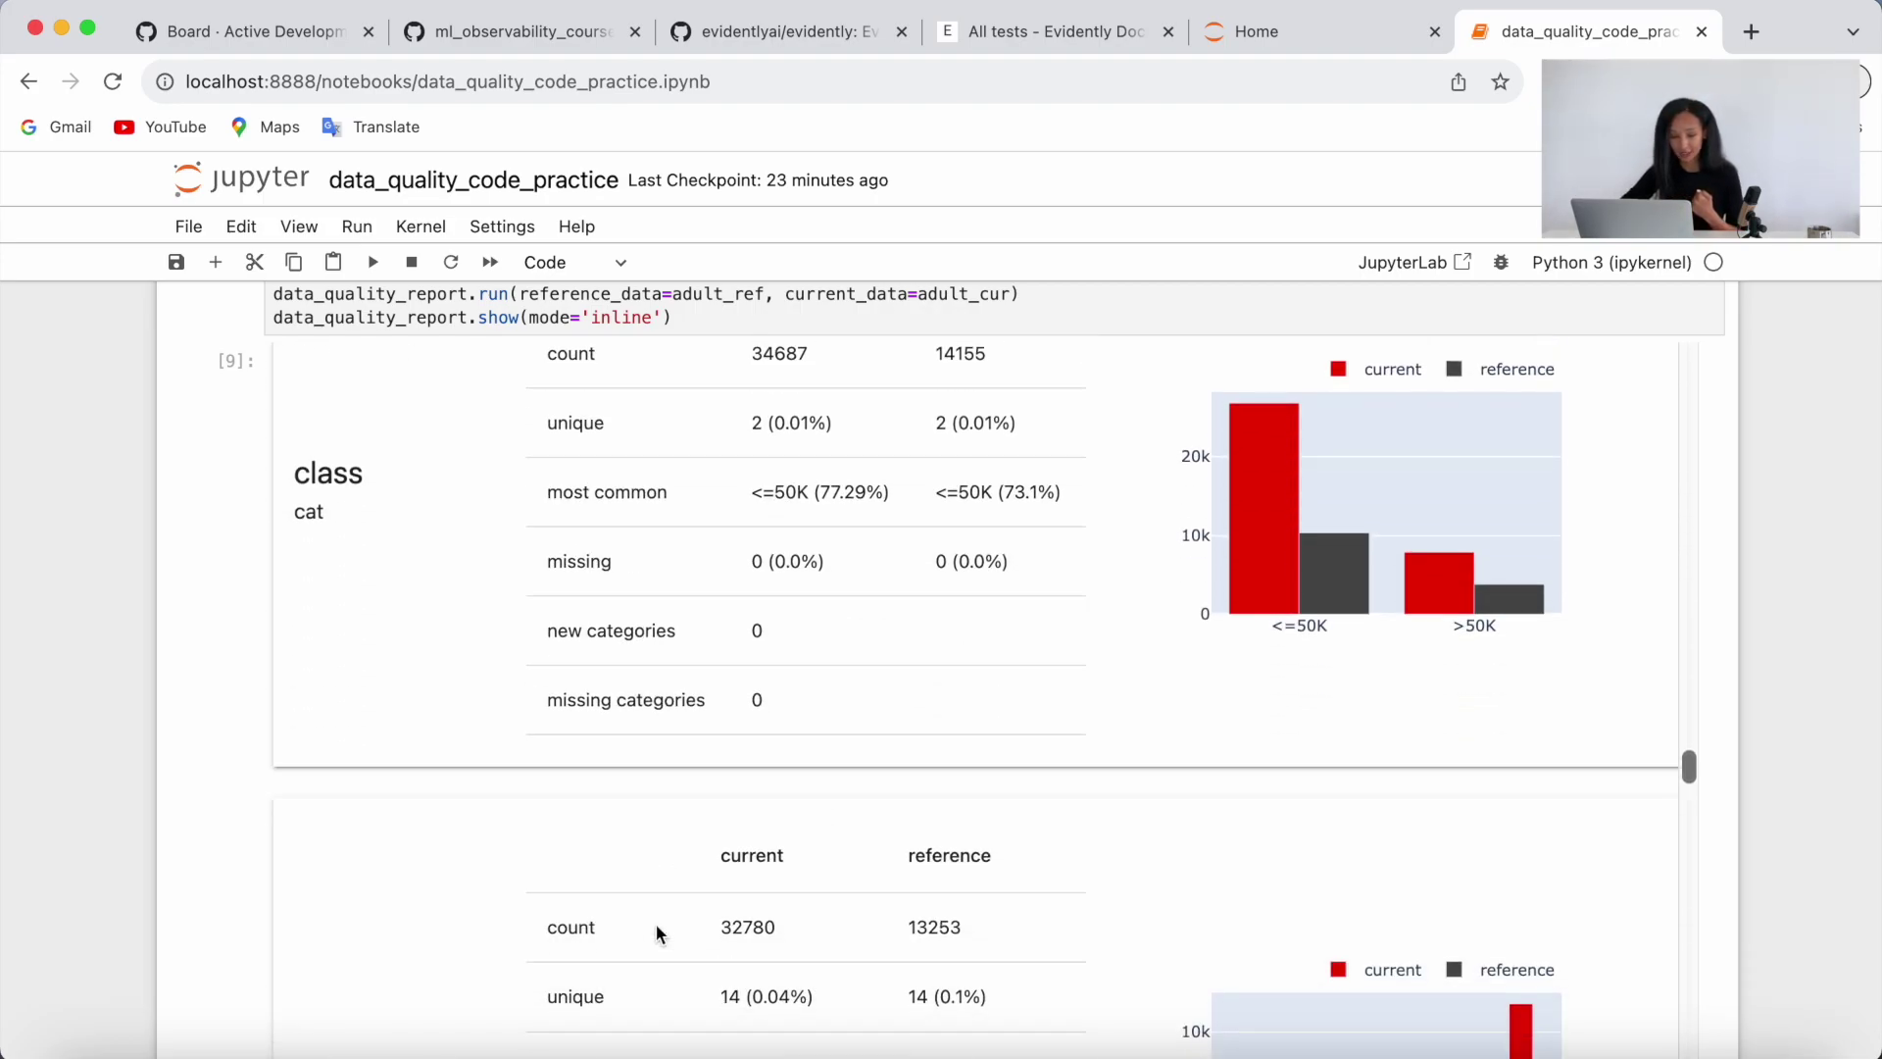
pyautogui.scroll(-5, 656, 923)
pyautogui.scroll(-3, 656, 923)
pyautogui.scroll(-5, 246, 956)
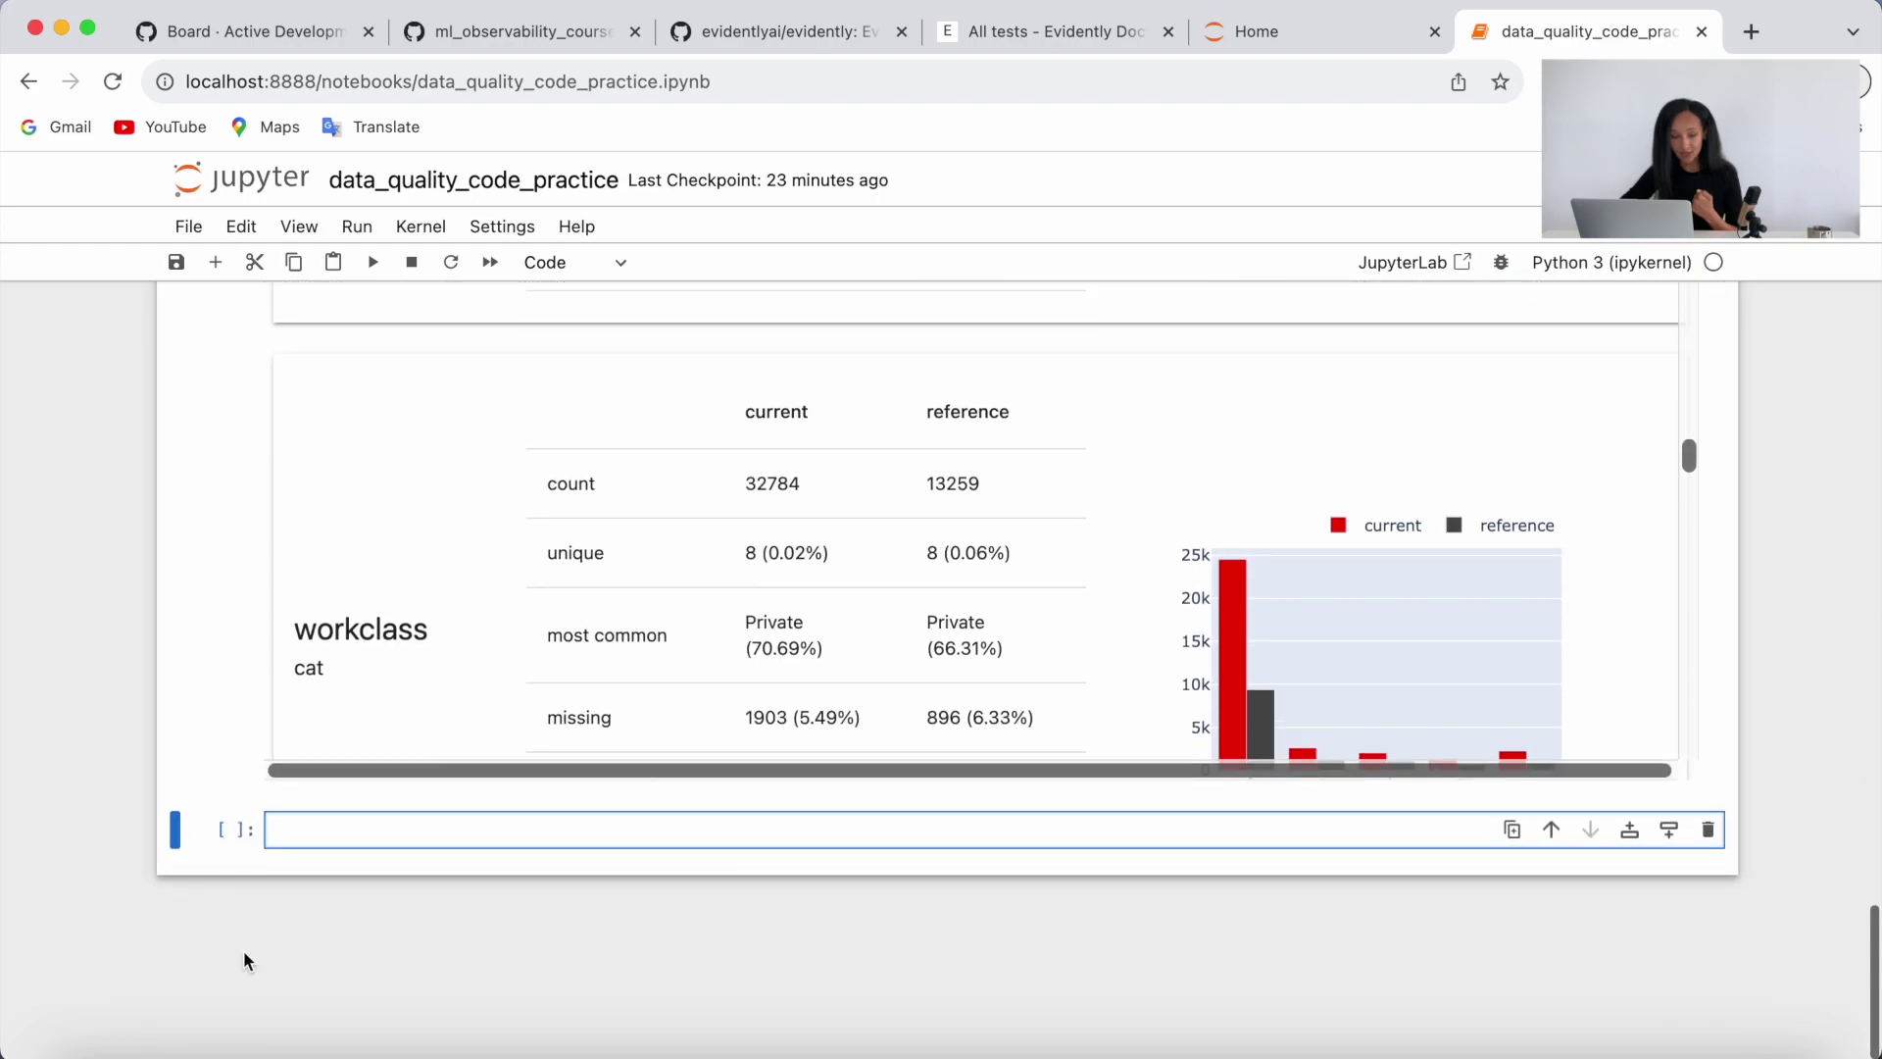
# - Select the empty code cell after the report, then bring up the Evidently documentation
pyautogui.click(422, 828)
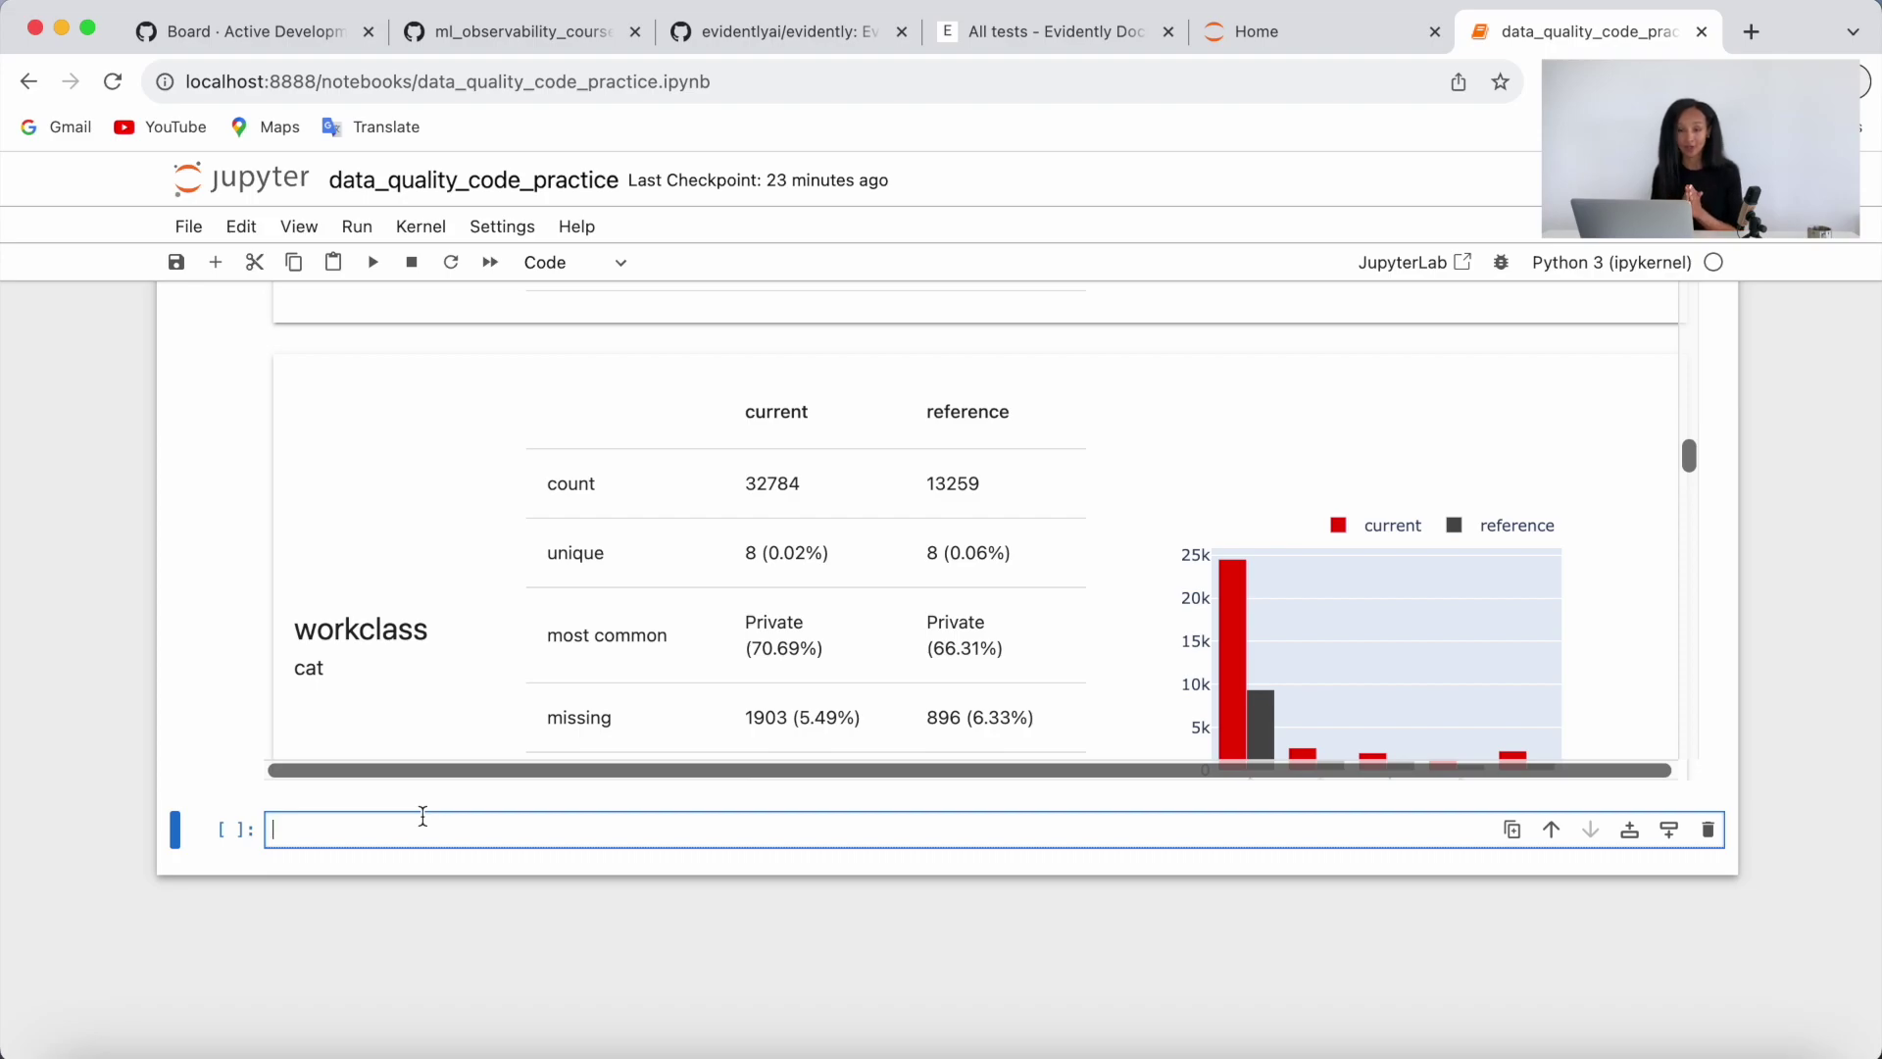
pyautogui.click(1057, 30)
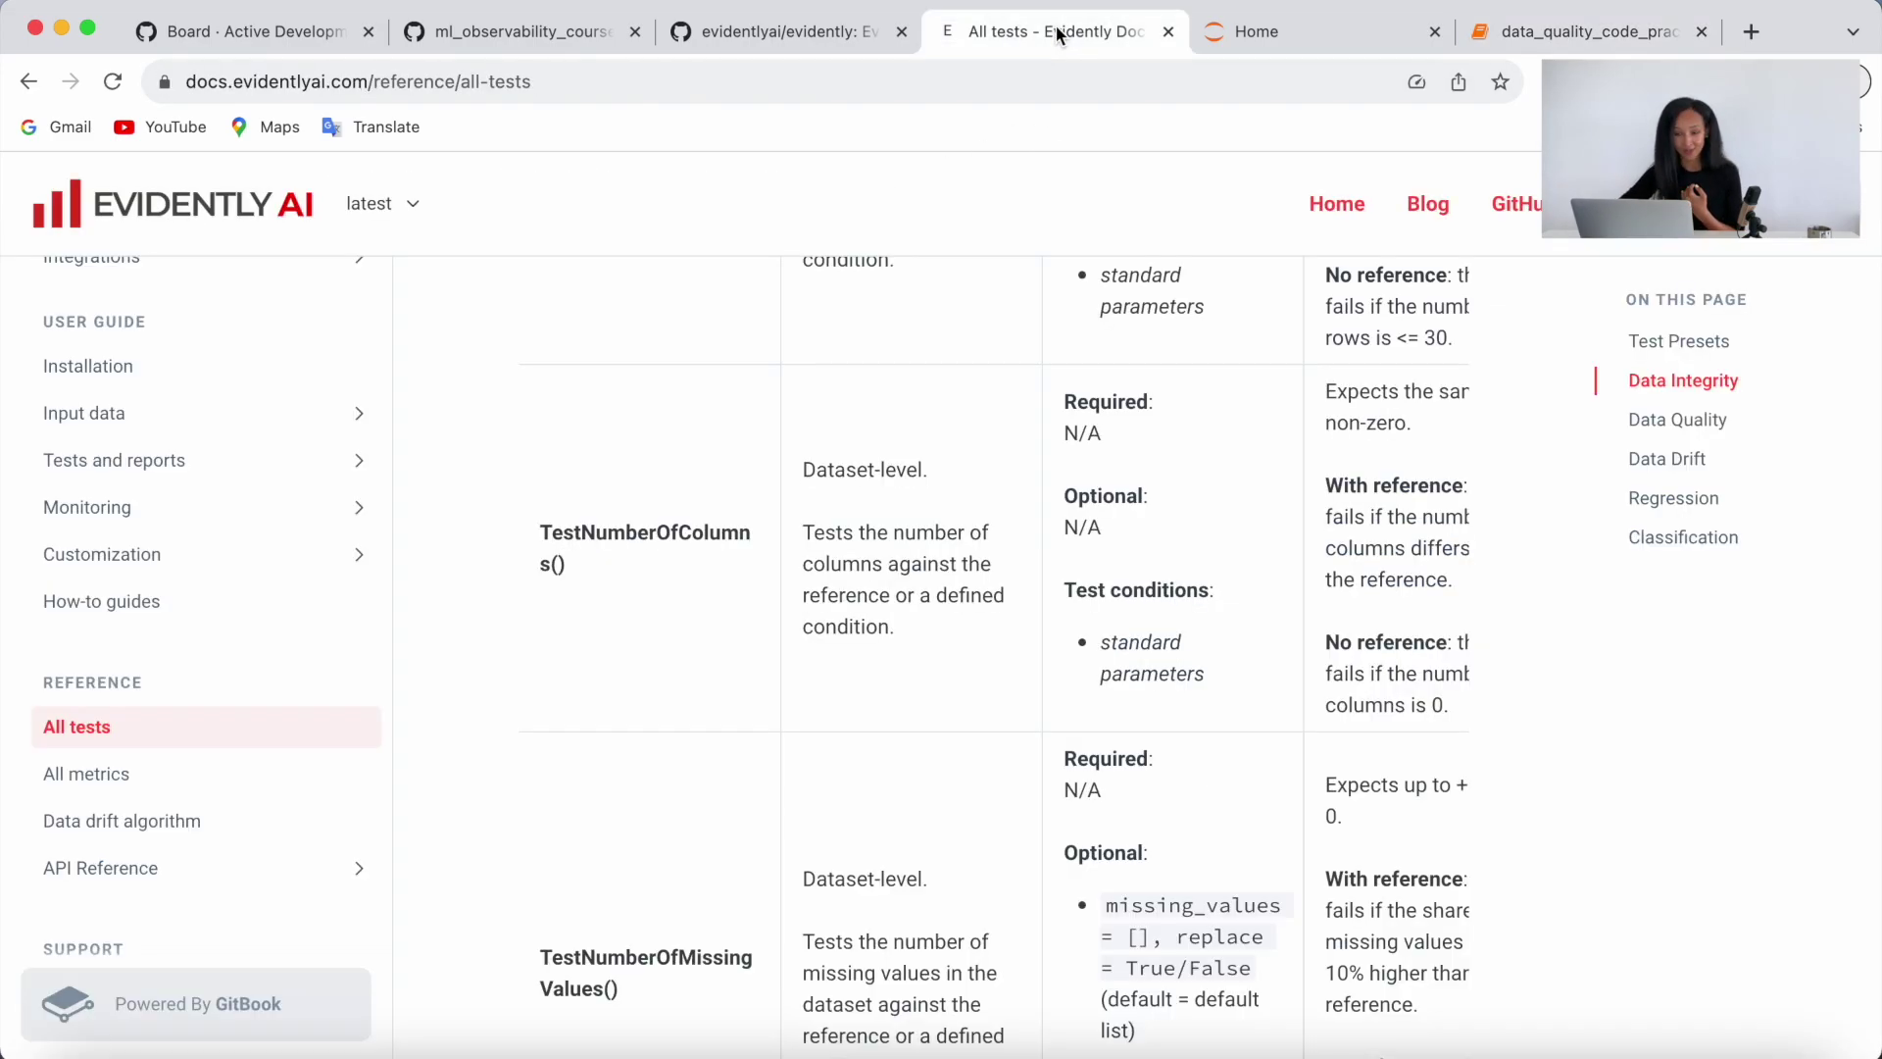
# - Open the All metrics reference page in the docs, then return to the notebook
pyautogui.click(85, 774)
pyautogui.scroll(-3, 710, 778)
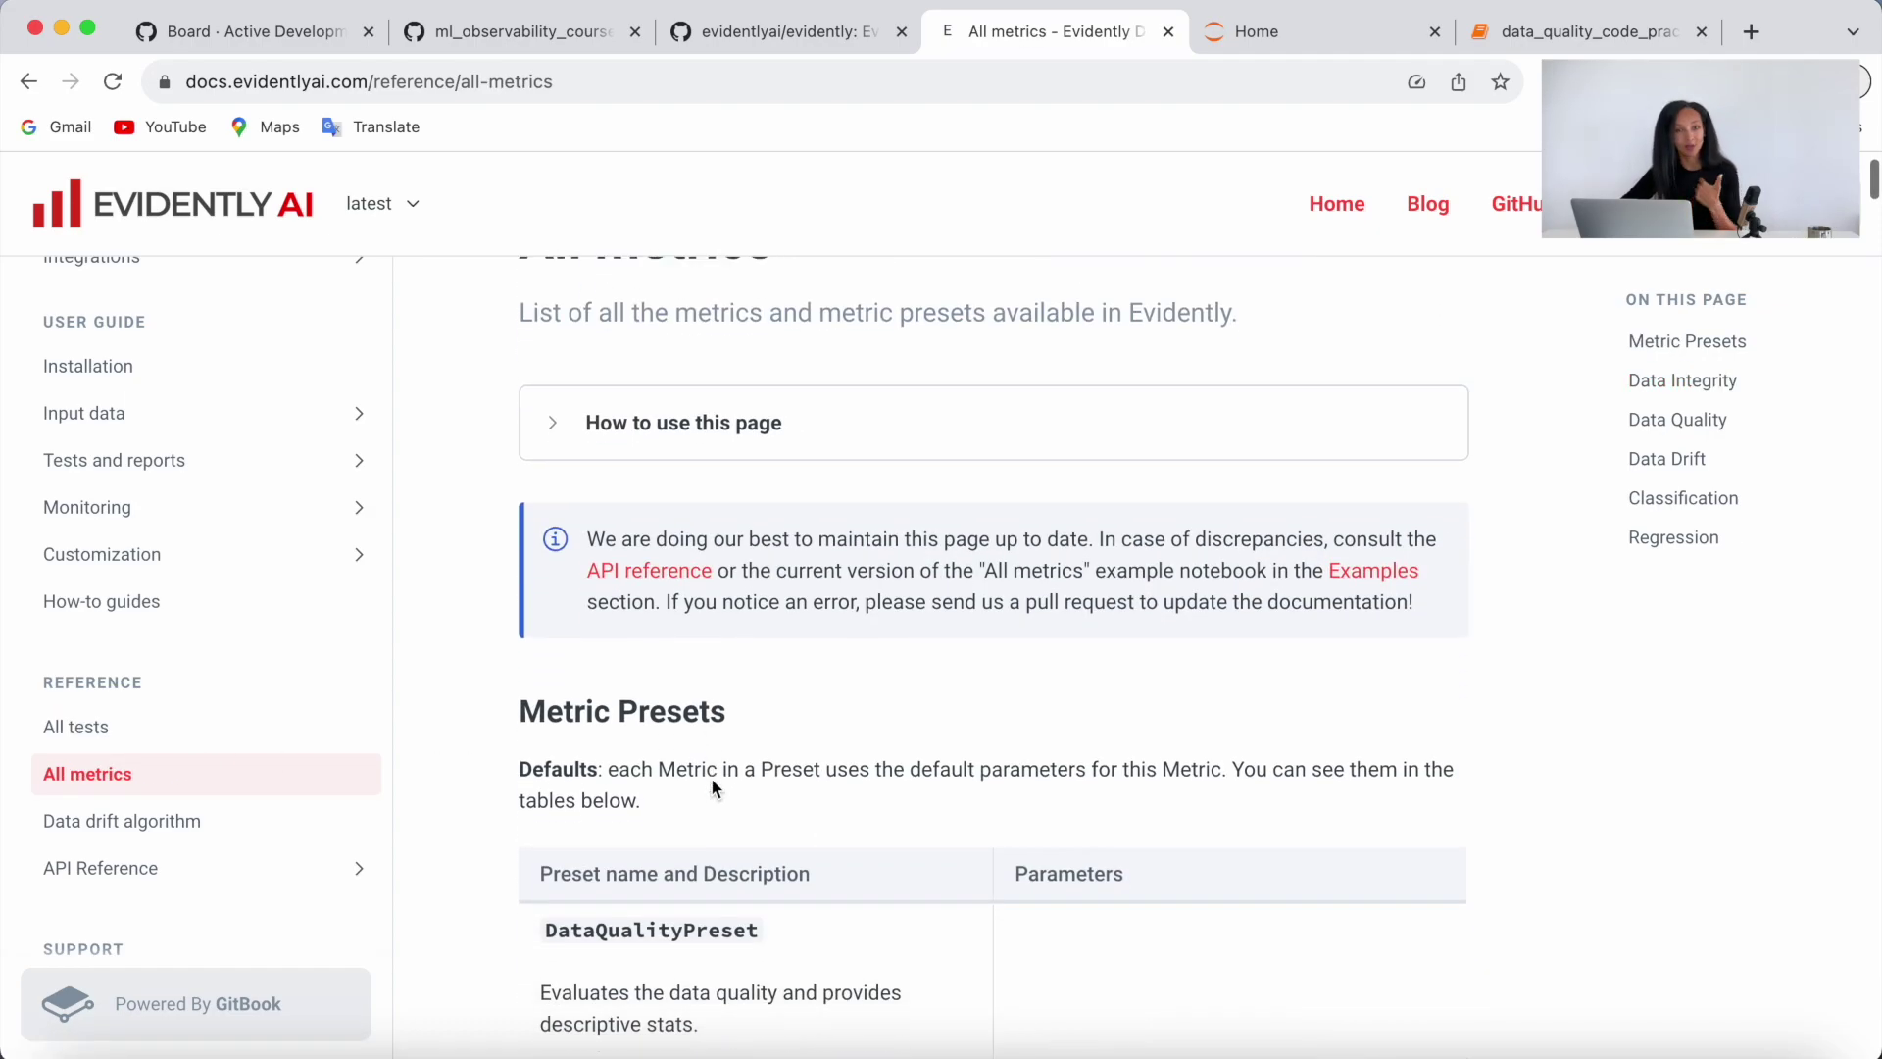
pyautogui.scroll(-5, 772, 837)
pyautogui.scroll(-1, 772, 836)
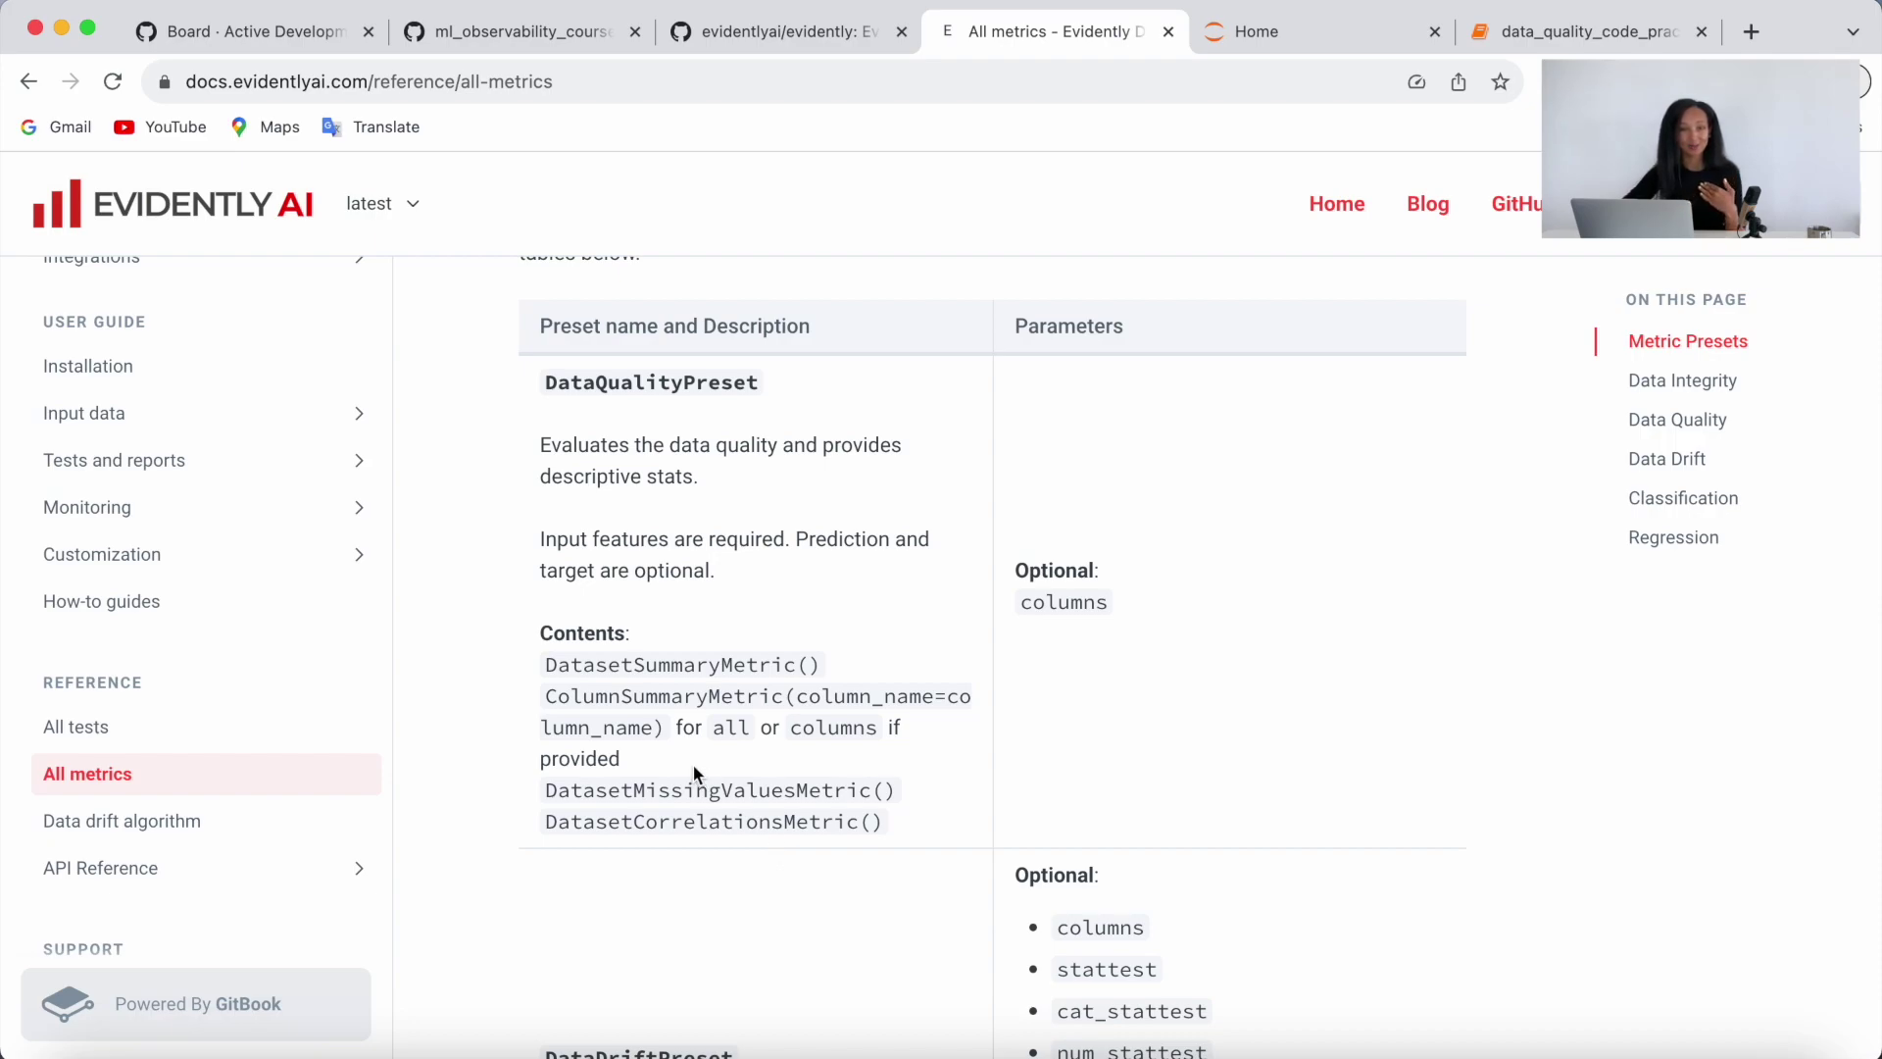
pyautogui.scroll(-5, 693, 765)
pyautogui.scroll(-2, 692, 764)
pyautogui.scroll(1, 693, 766)
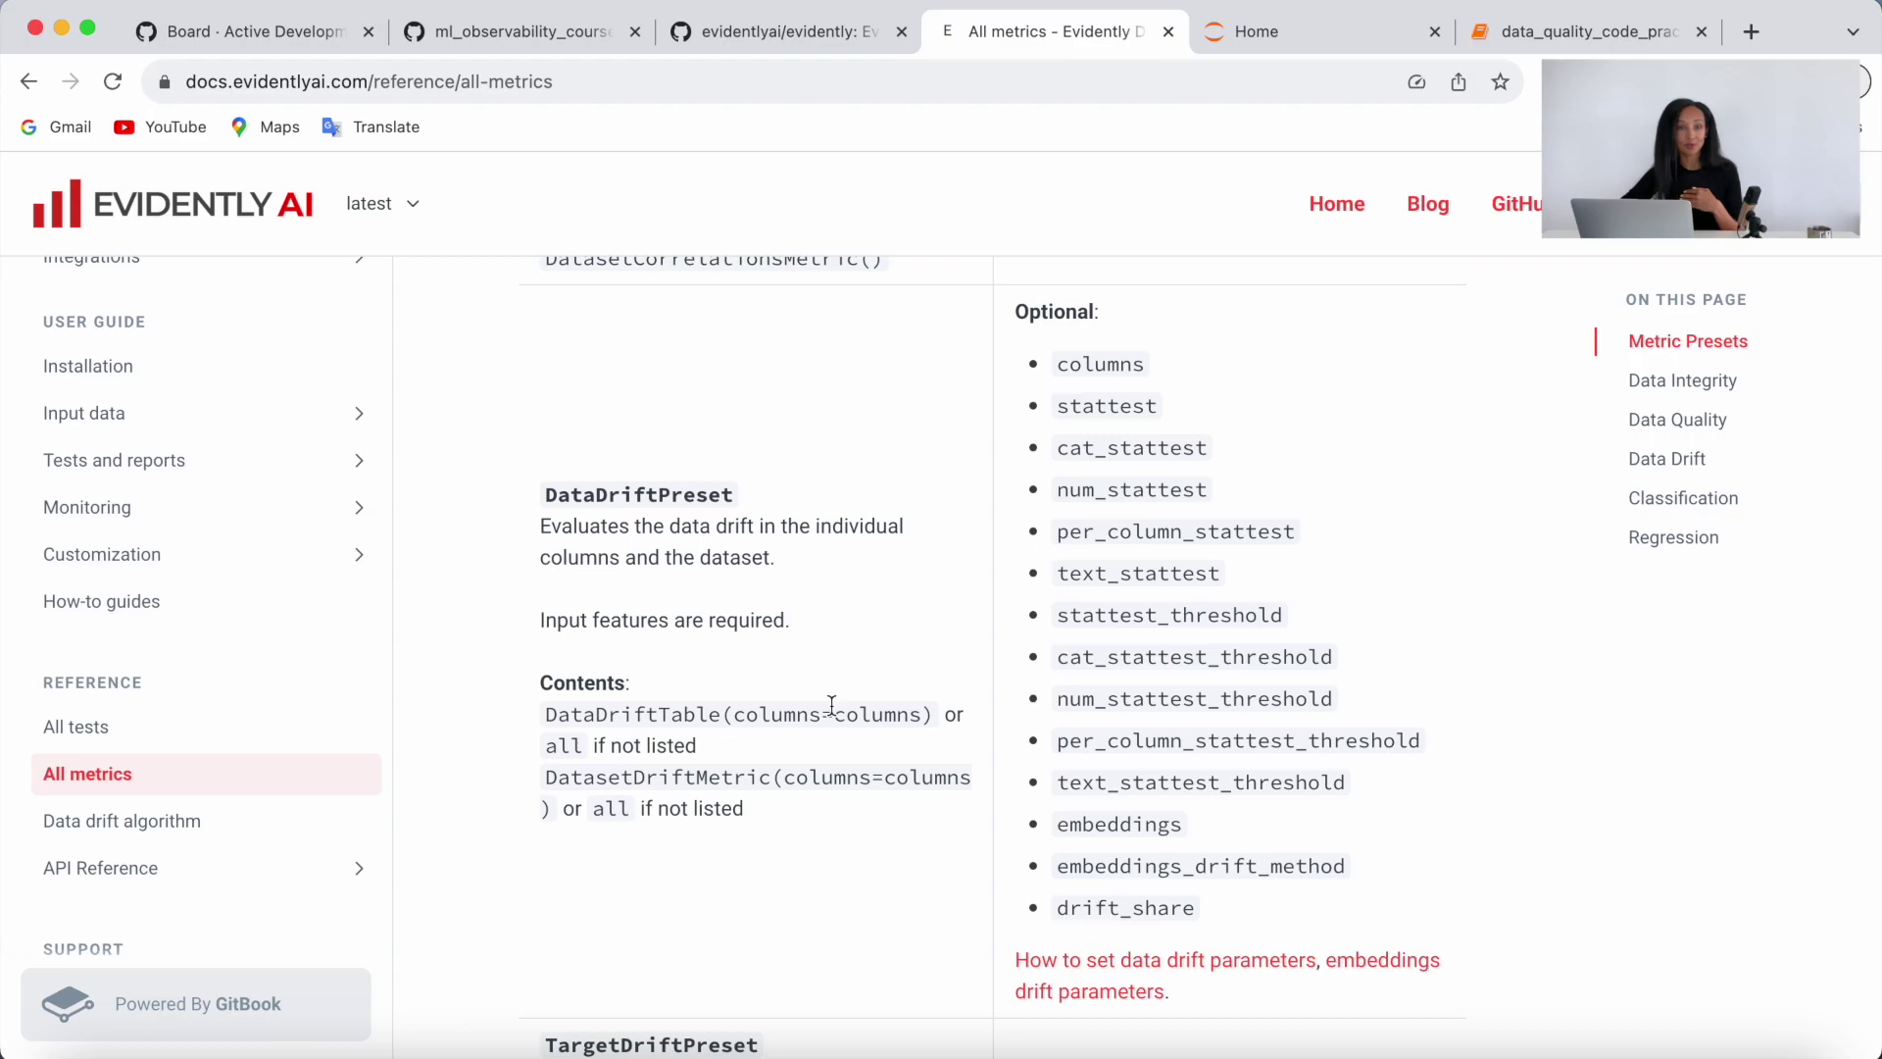
pyautogui.scroll(-4, 831, 708)
pyautogui.scroll(-5, 831, 706)
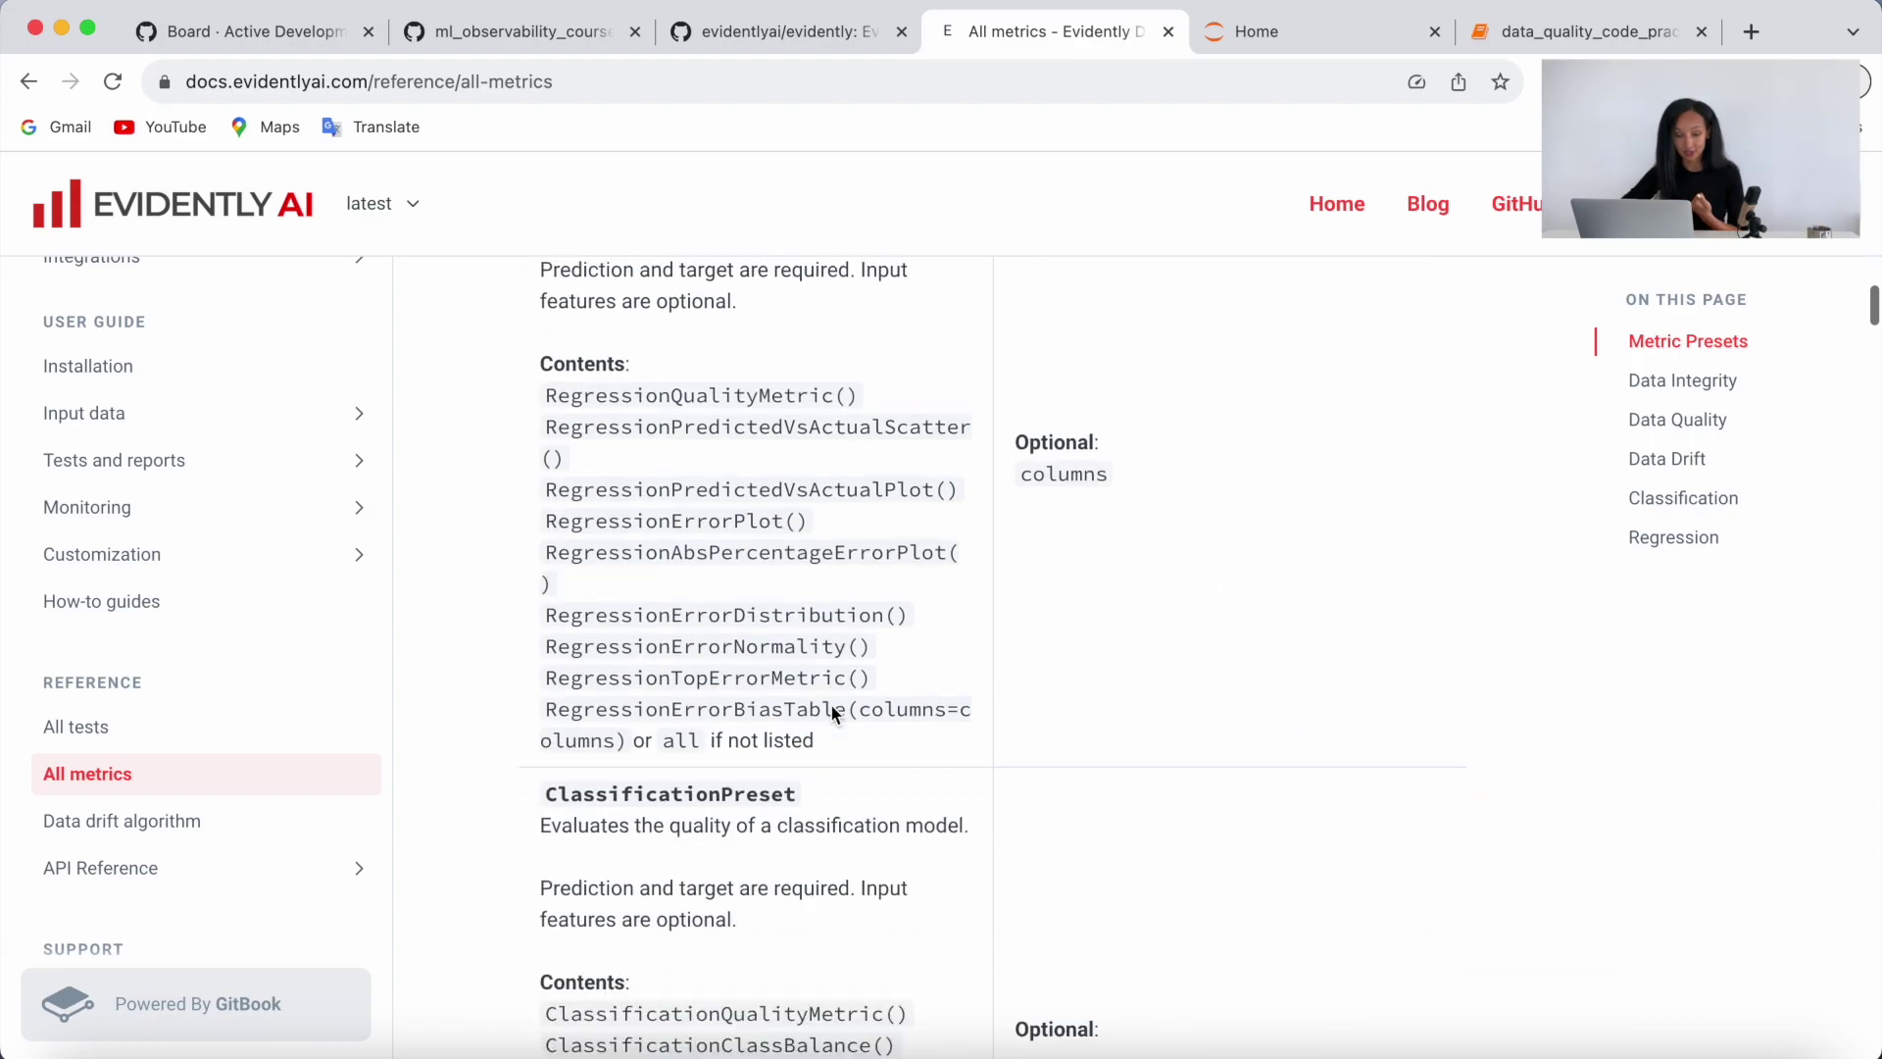
pyautogui.scroll(-3, 831, 708)
pyautogui.scroll(-6, 831, 708)
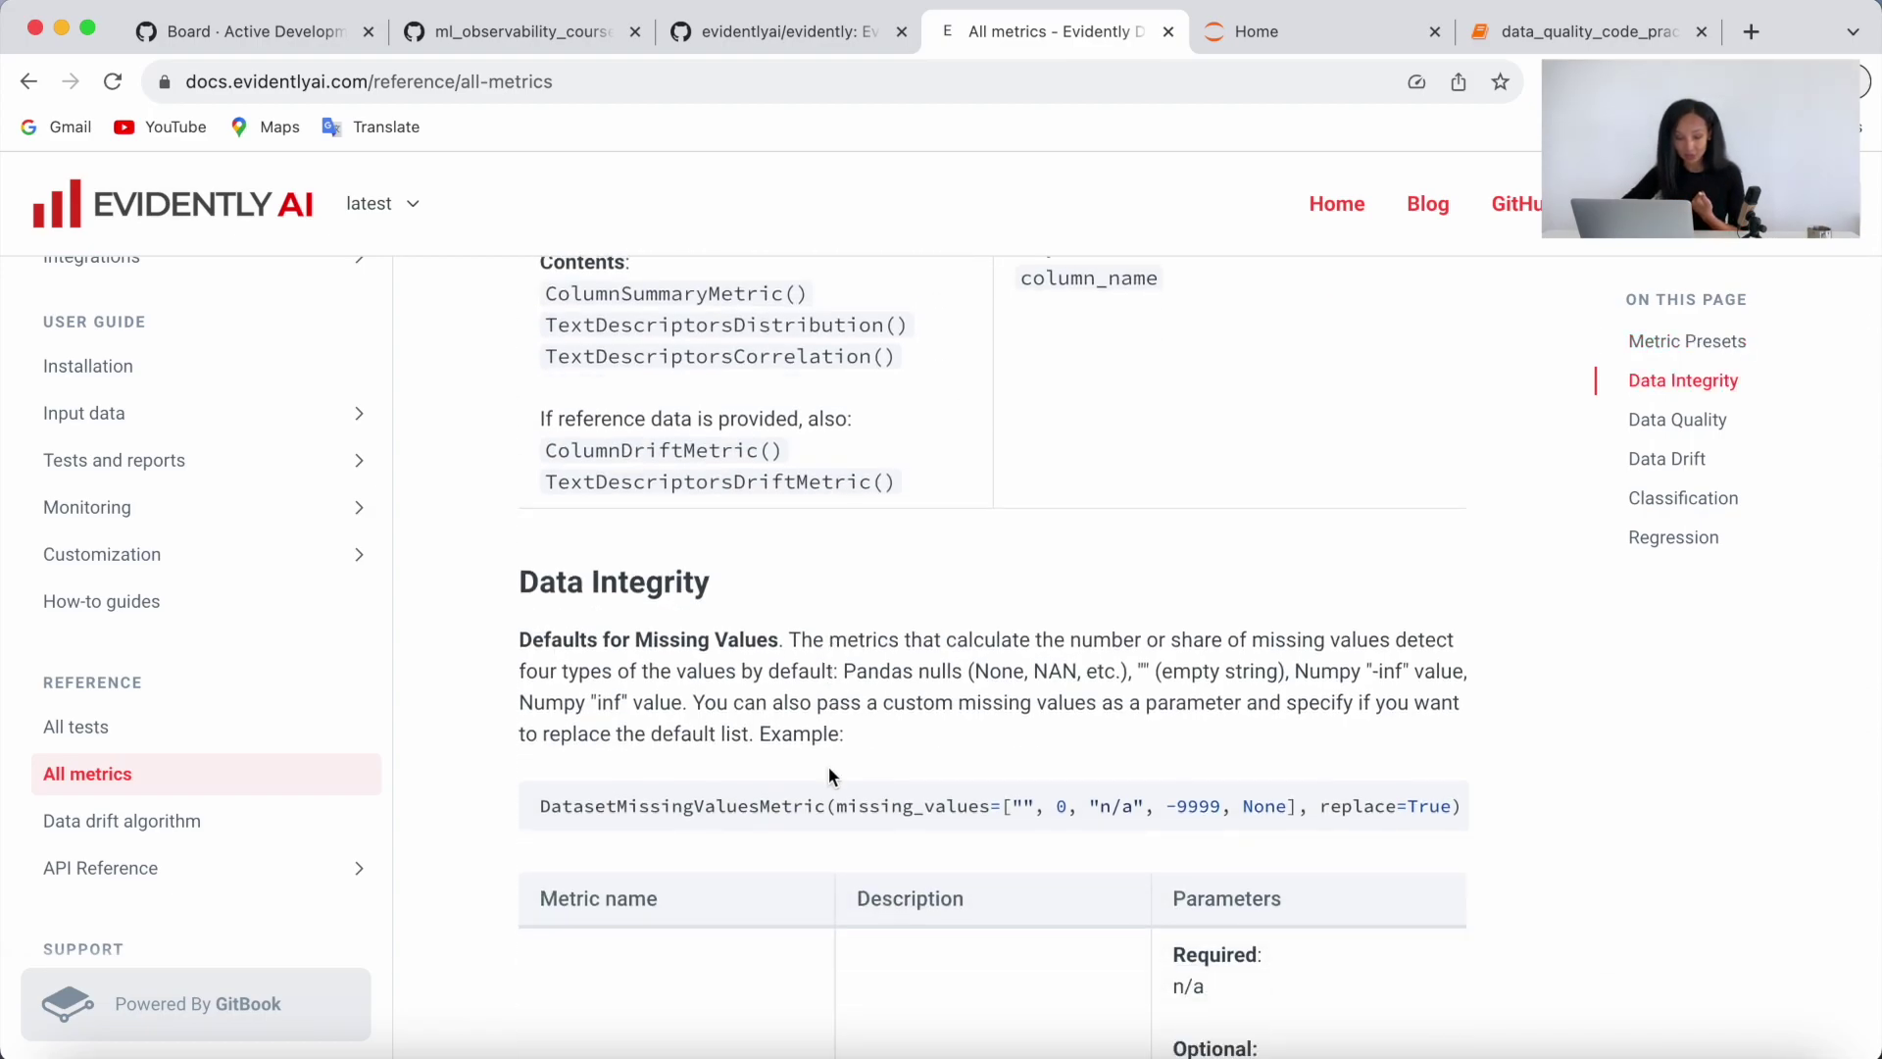
pyautogui.scroll(-3, 827, 766)
pyautogui.scroll(-4, 828, 767)
pyautogui.scroll(-3, 829, 767)
pyautogui.scroll(-2, 827, 767)
pyautogui.scroll(-2, 829, 765)
pyautogui.scroll(-1, 827, 766)
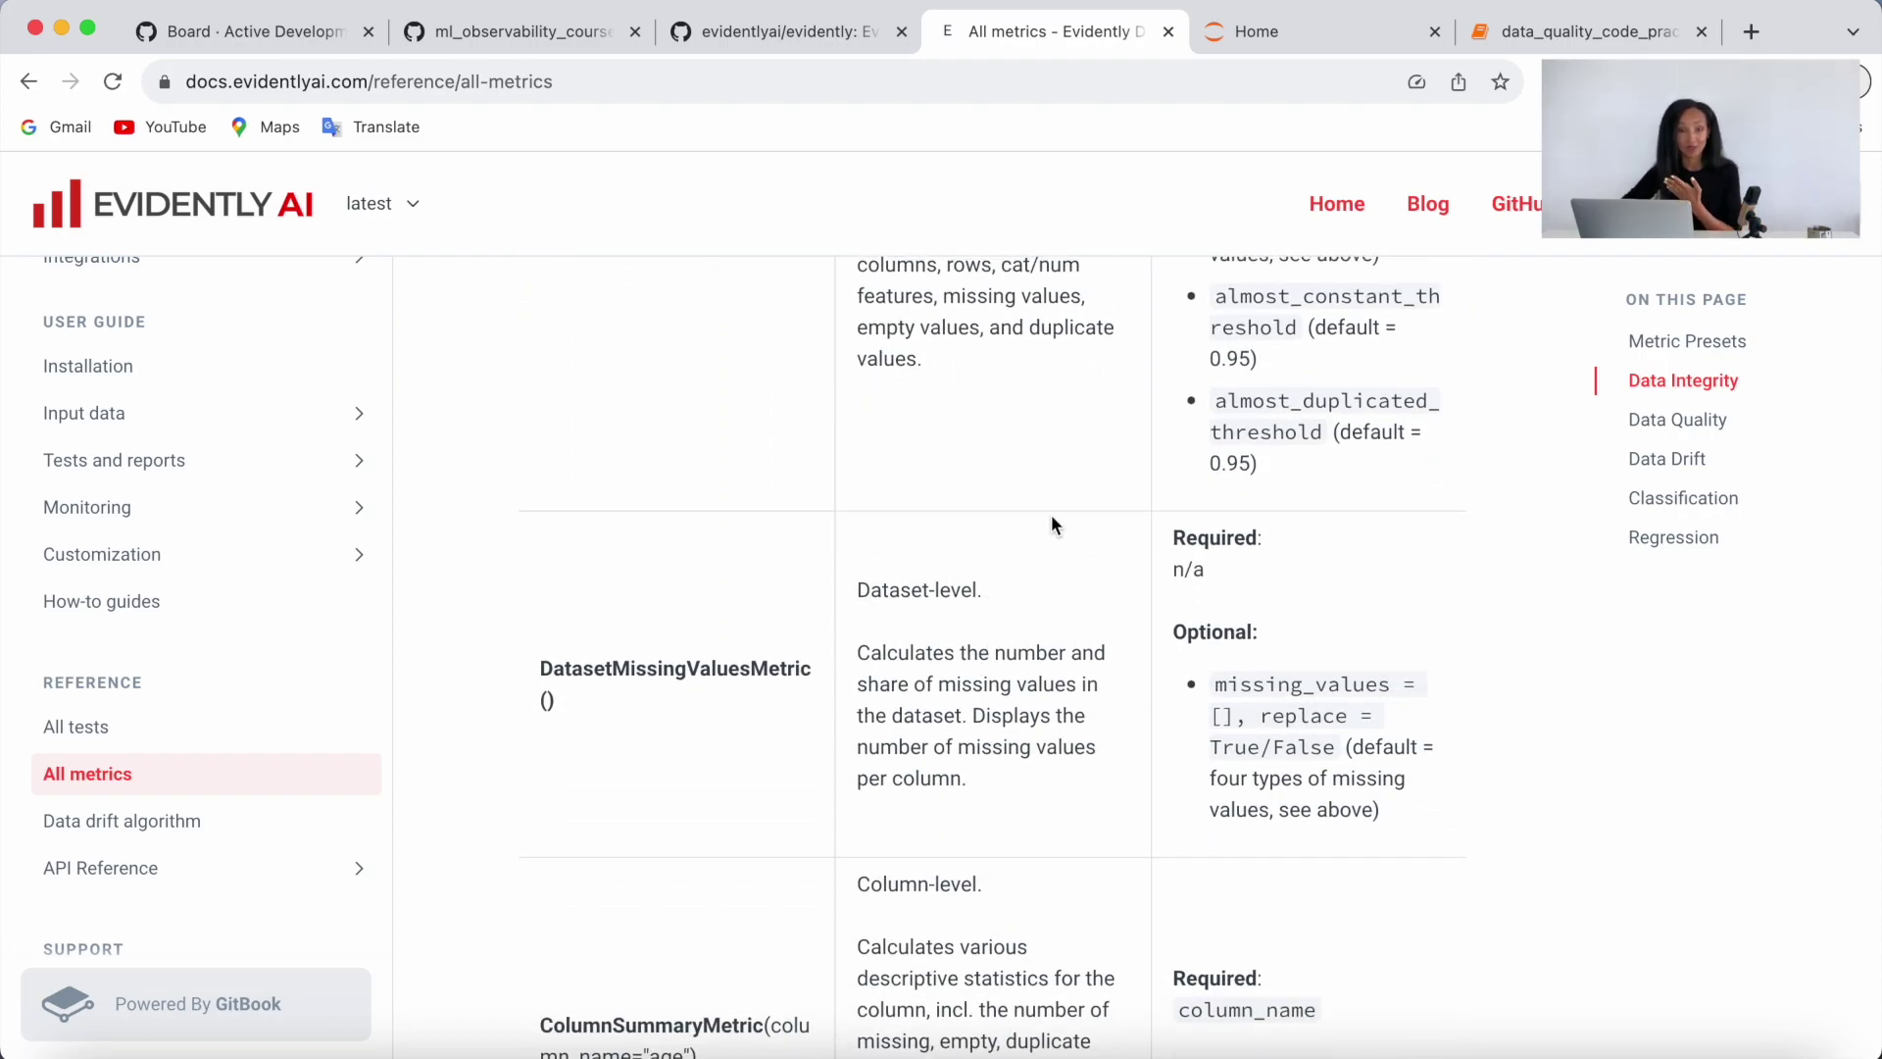
pyautogui.click(1542, 32)
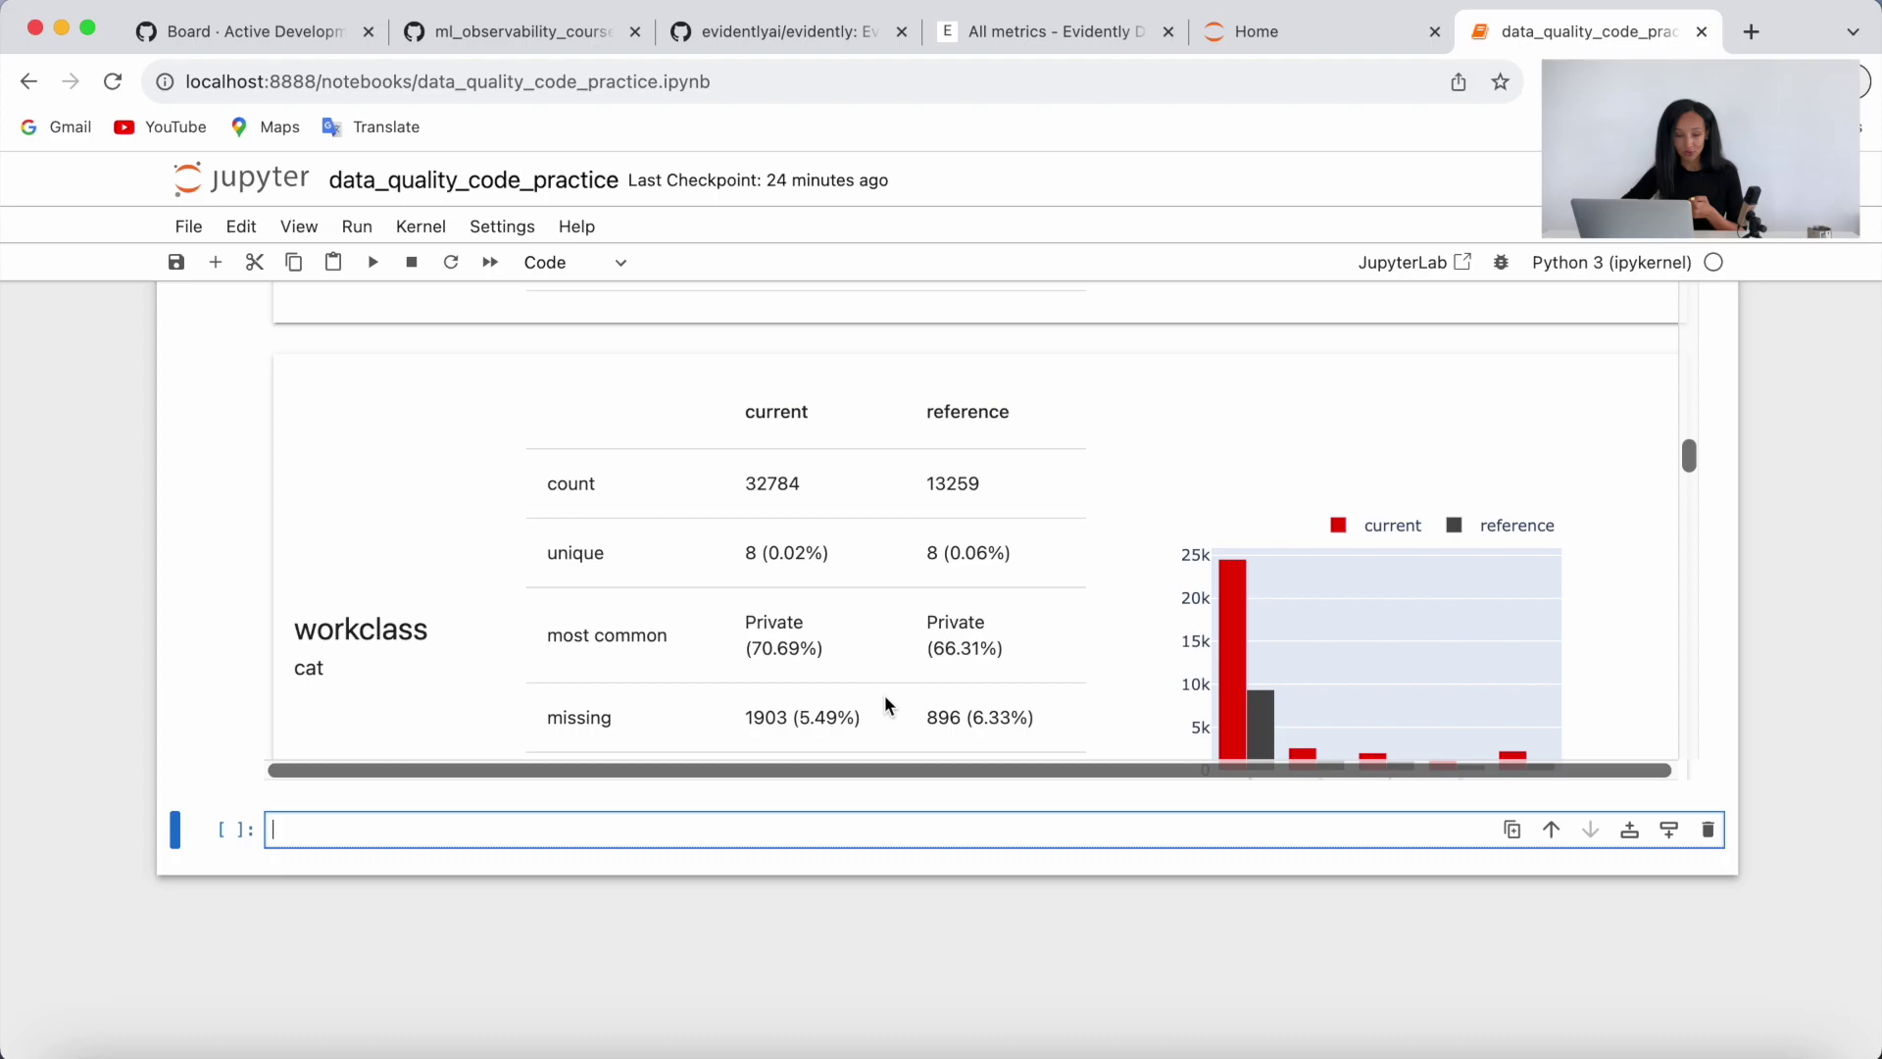
pyautogui.scroll(5, 170, 678)
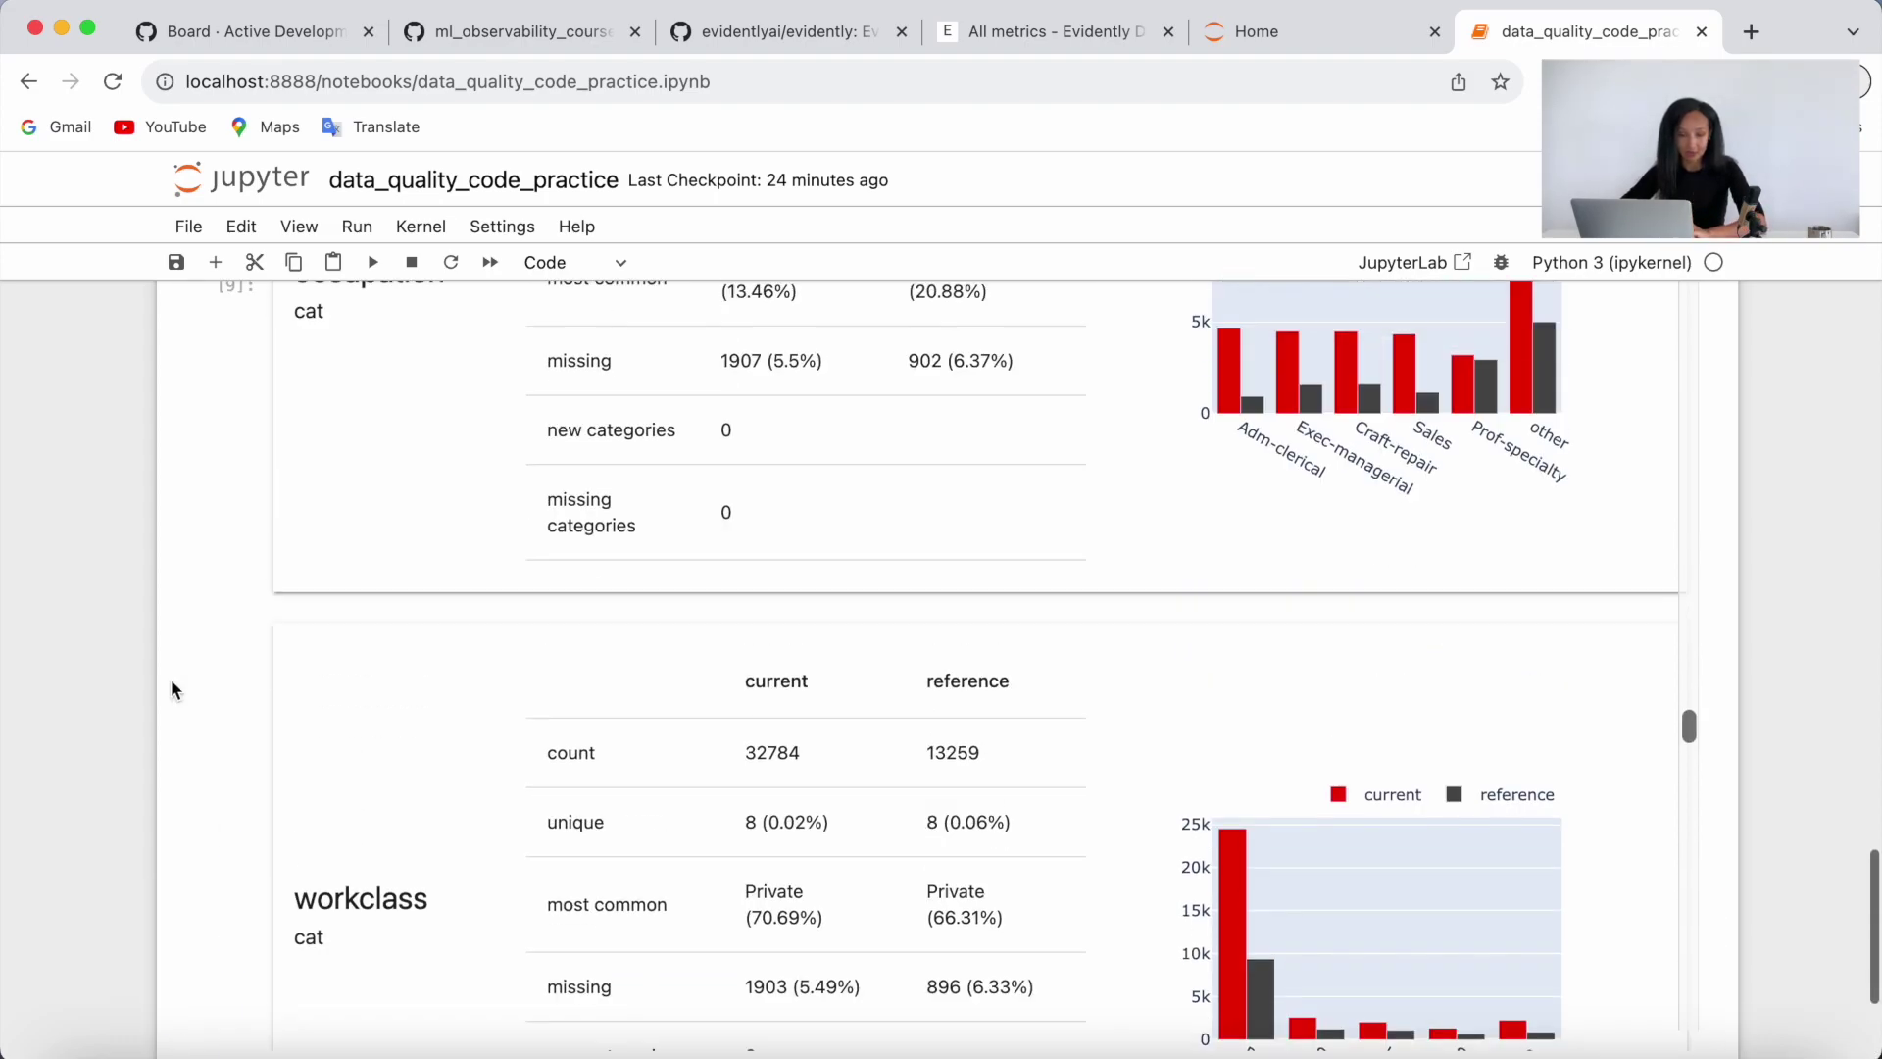
pyautogui.scroll(10, 171, 678)
pyautogui.scroll(3, 171, 678)
pyautogui.scroll(2, 170, 678)
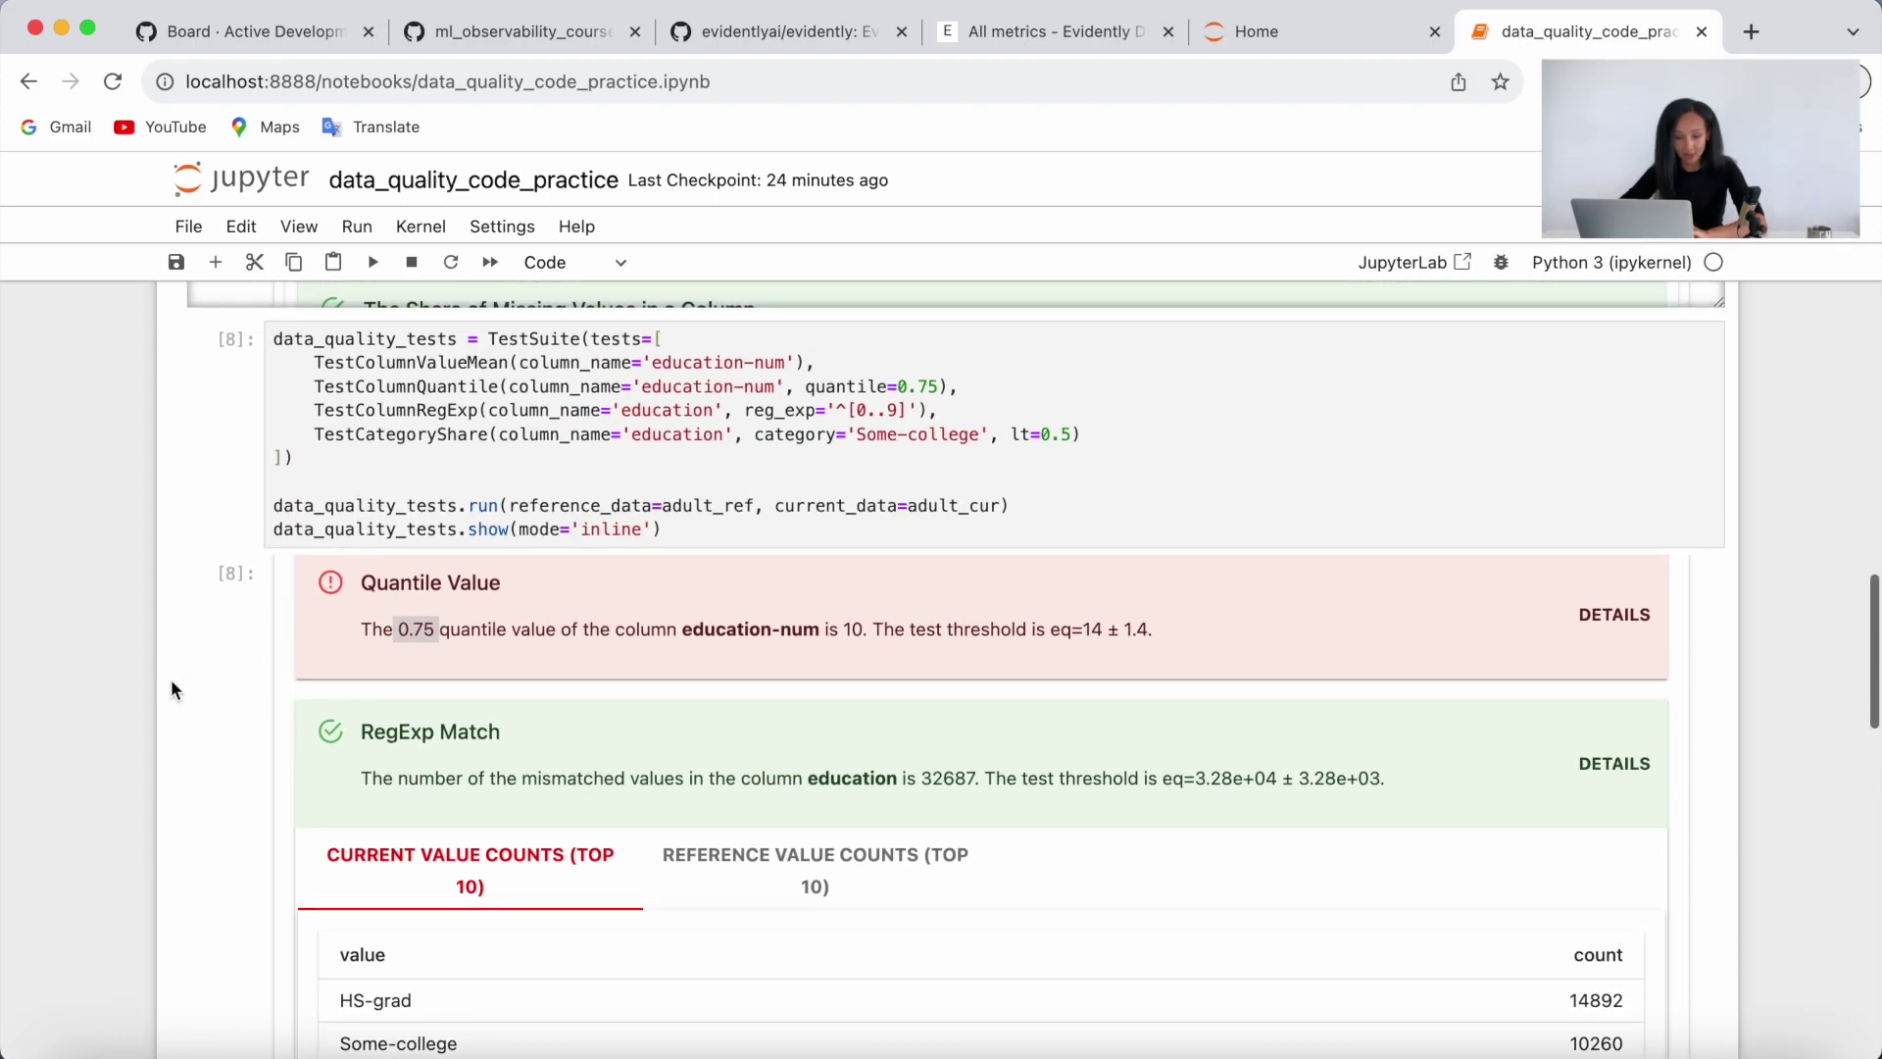
pyautogui.scroll(-5, 170, 678)
pyautogui.scroll(-8, 171, 677)
pyautogui.scroll(-1, 171, 677)
# - Paste the Data Quality Report code into the empty cell and remove DataQualityPreset()
pyautogui.moveTo(676, 617); pyautogui.dragTo(261, 507)
pyautogui.press('super+c')
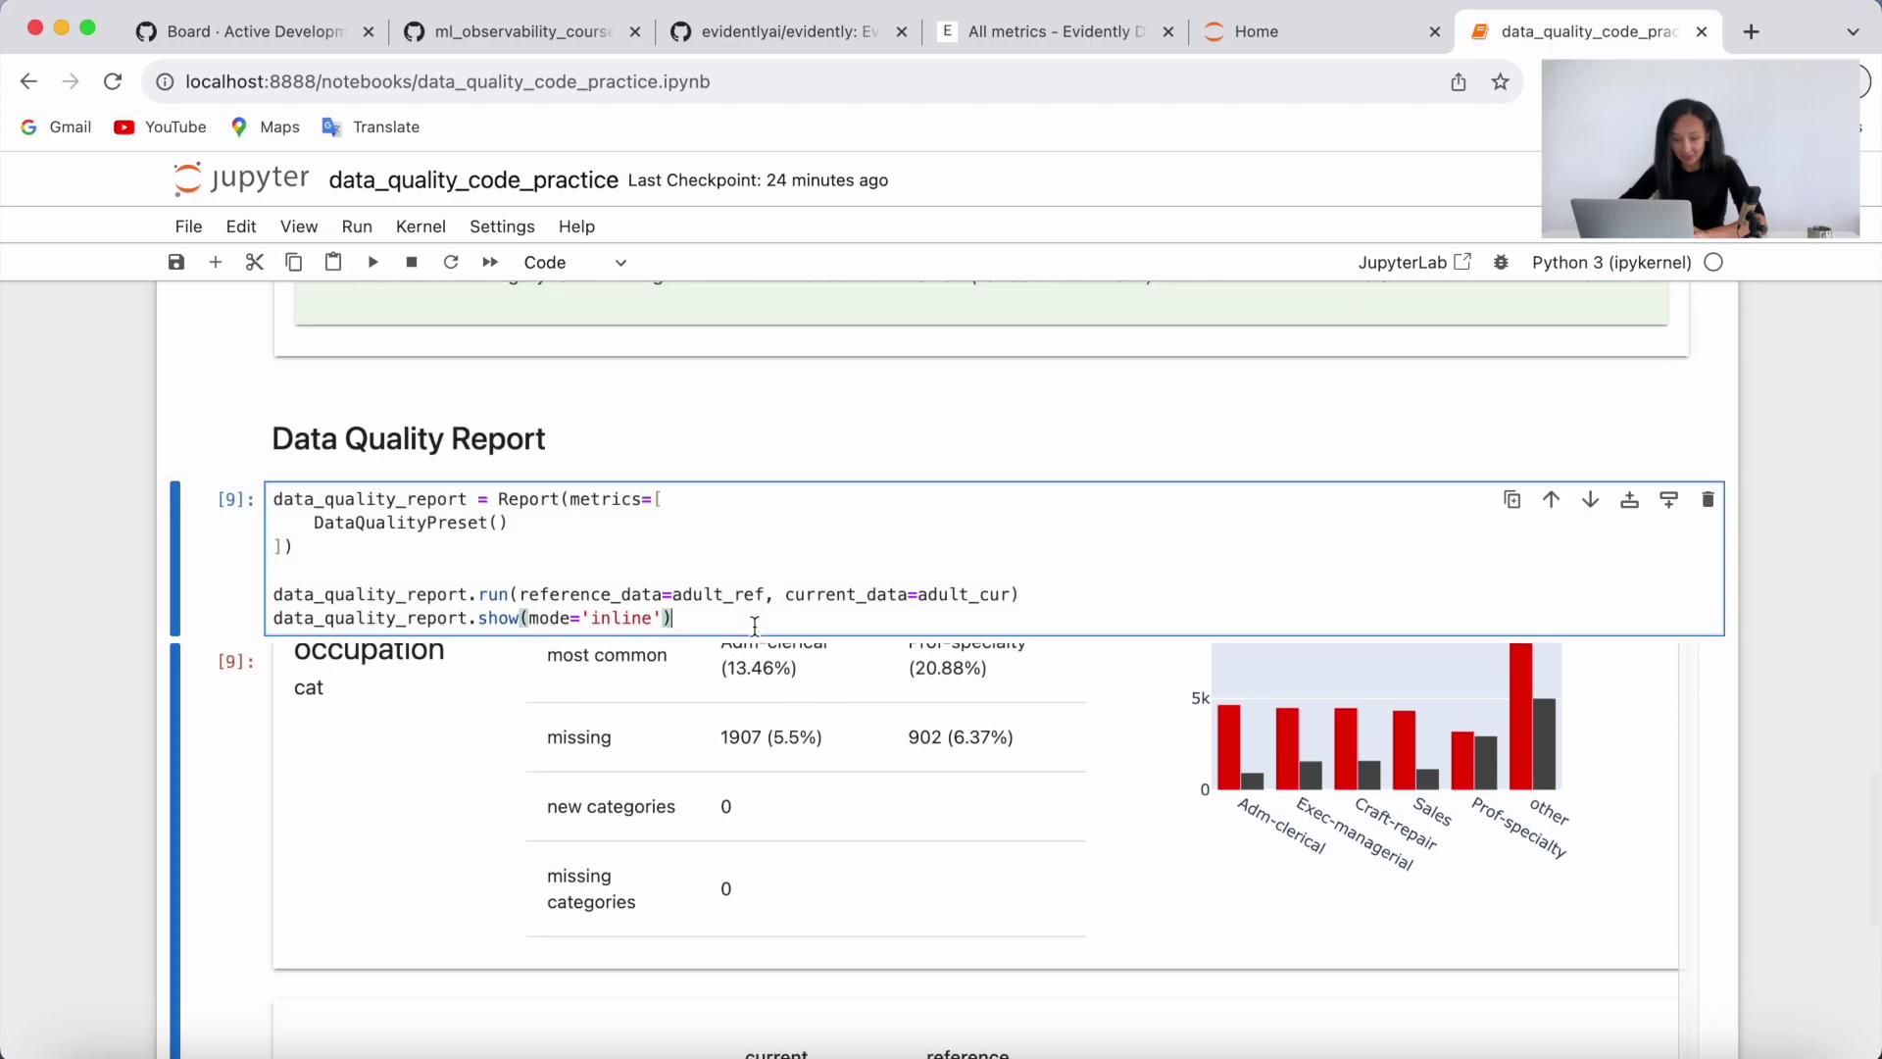
pyautogui.scroll(-5, 235, 647)
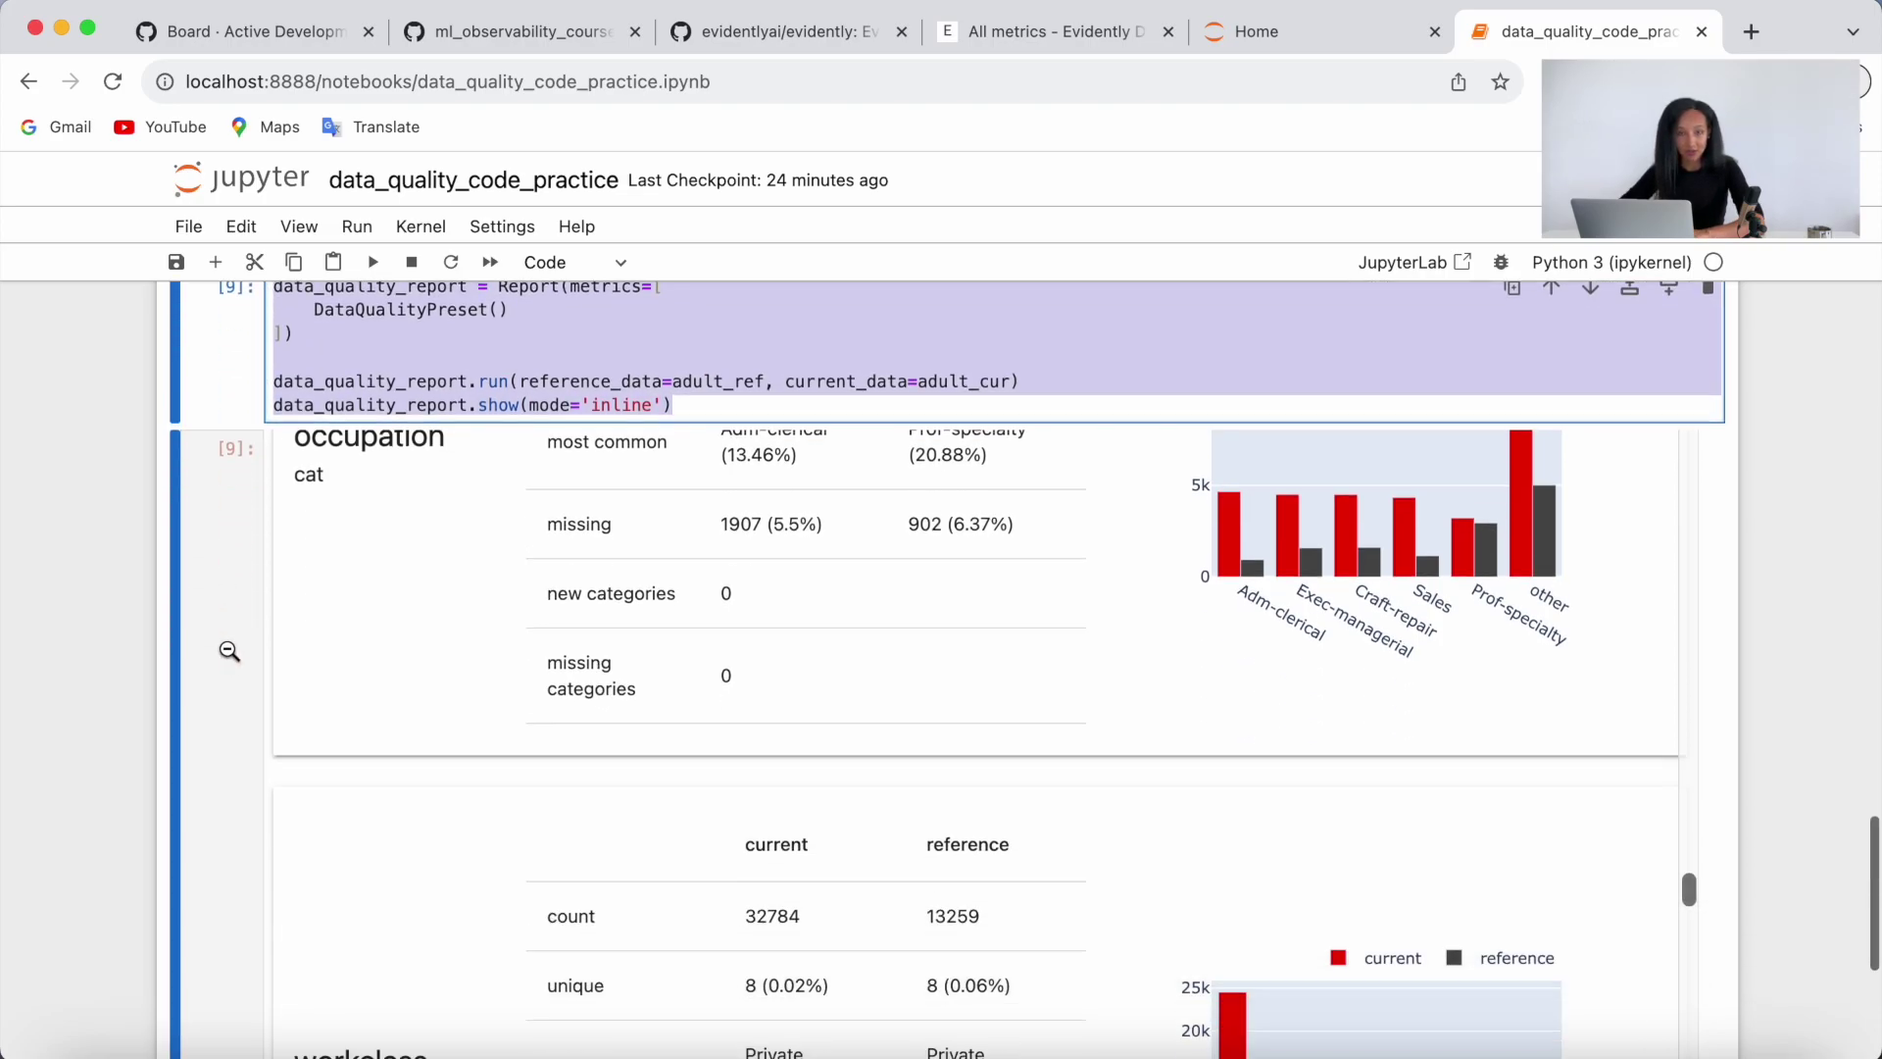
pyautogui.scroll(-5, 235, 648)
pyautogui.click(401, 830)
pyautogui.press('super+v')
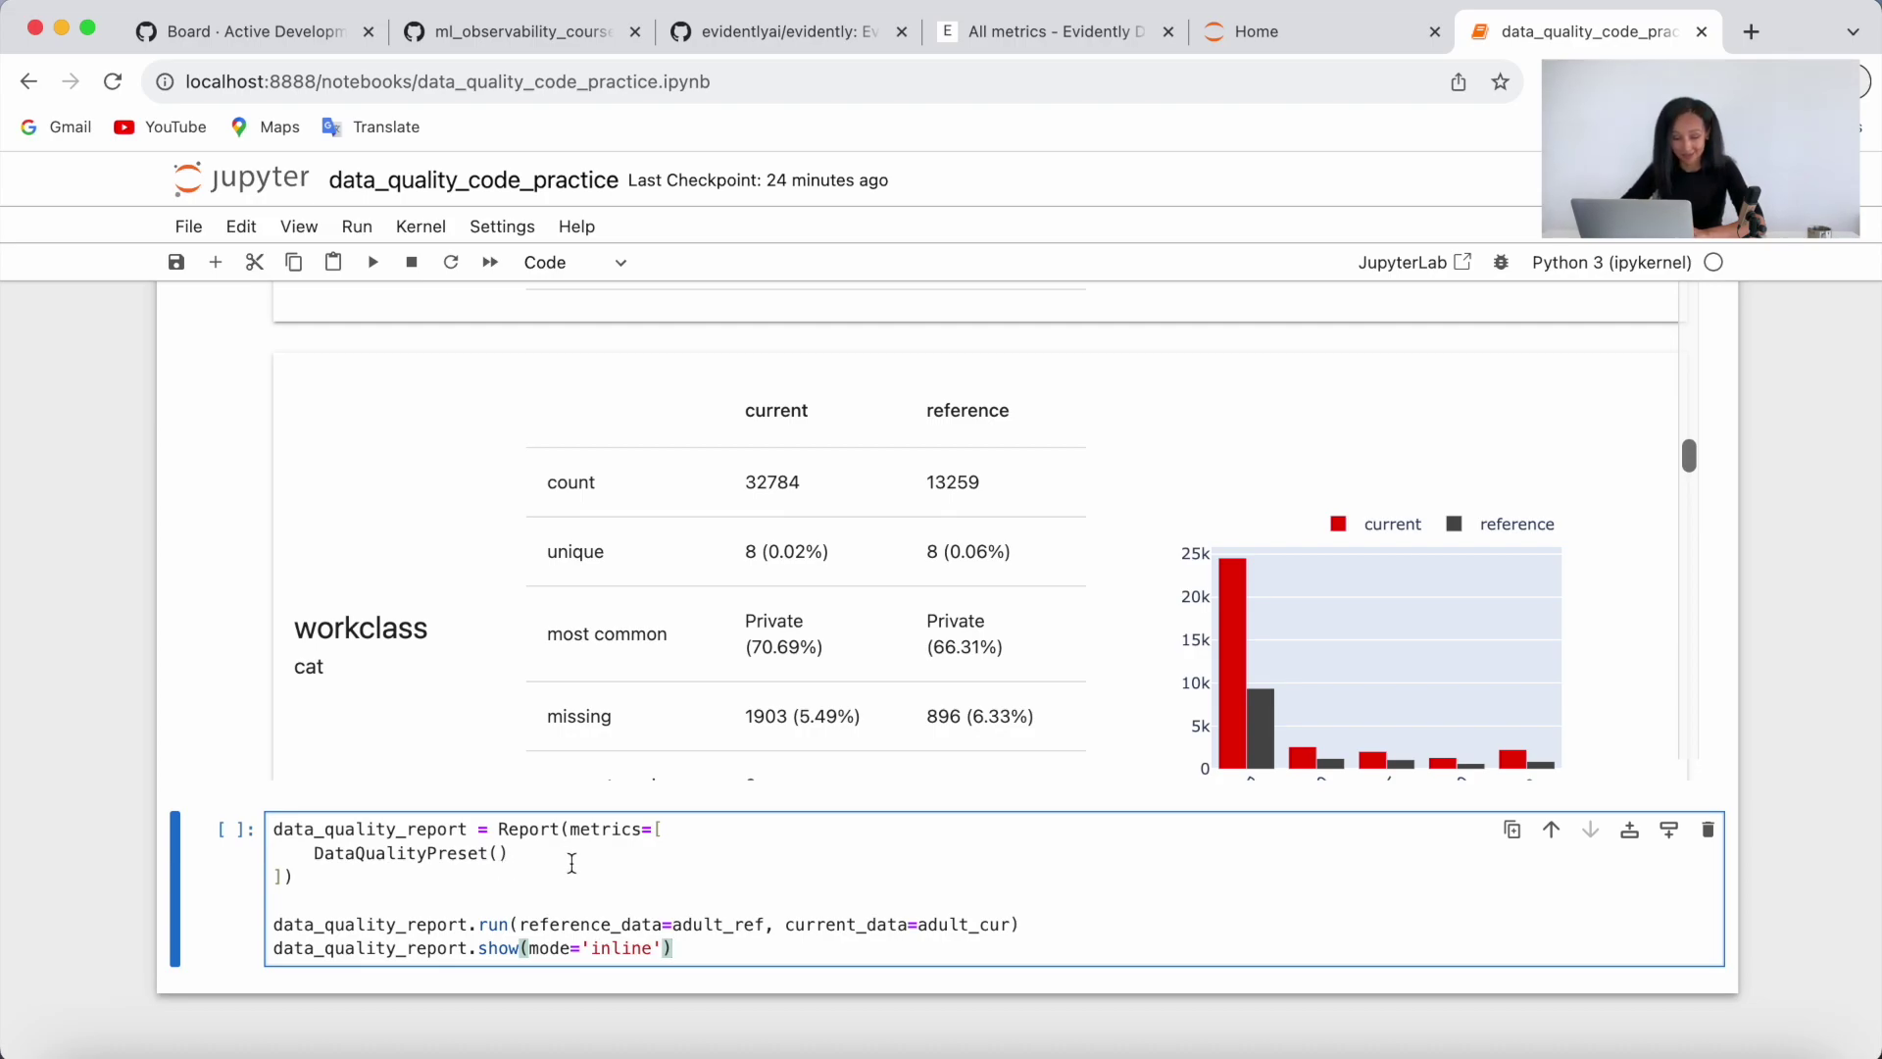
pyautogui.doubleClick(405, 854)
pyautogui.press('BackSpace')
pyautogui.write('Data')
# - Add DatasetSummaryMetric() and DatasetCorrelationsMetric() to the metrics list
pyautogui.press('Tab')
pyautogui.press('Down')
pyautogui.press('Return')
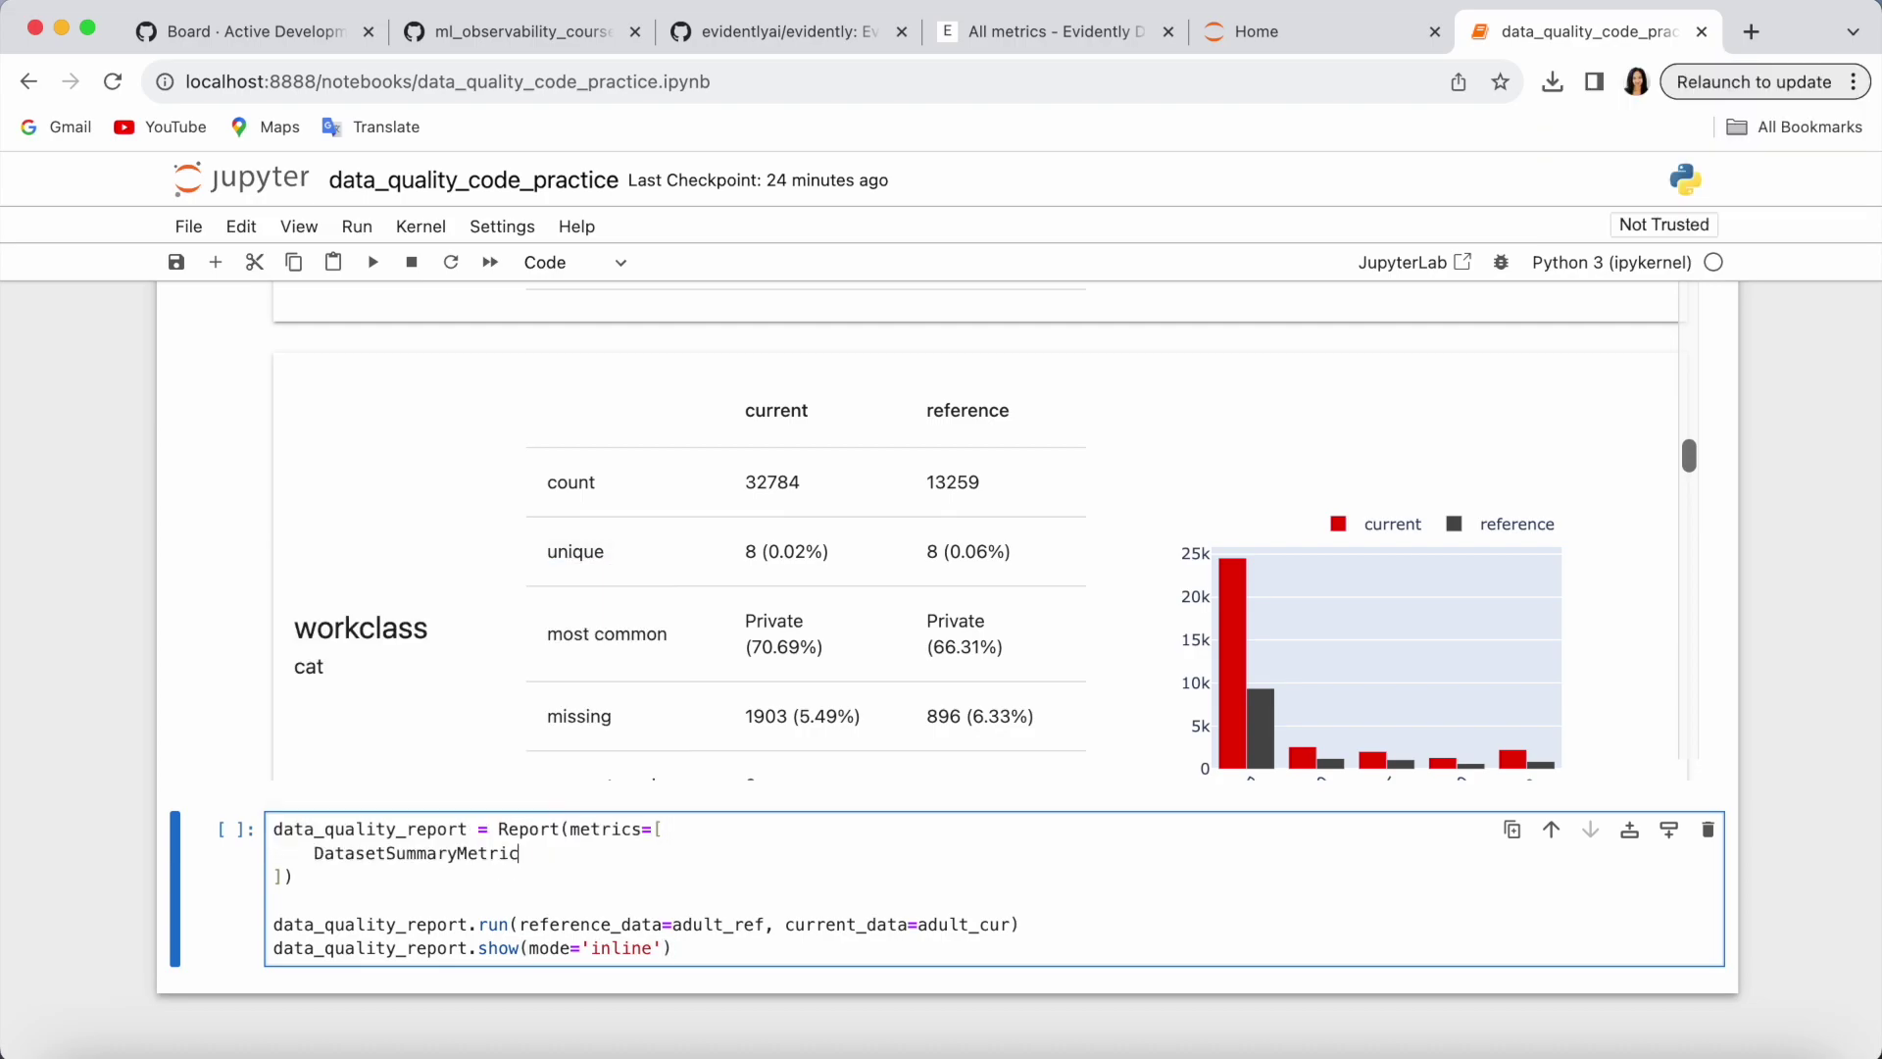
pyautogui.write(',')
pyautogui.press('Return')
pyautogui.write('Data')
pyautogui.press('Down')
pyautogui.press('Down')
pyautogui.press('Down')
pyautogui.press('Return')
pyautogui.write('()')
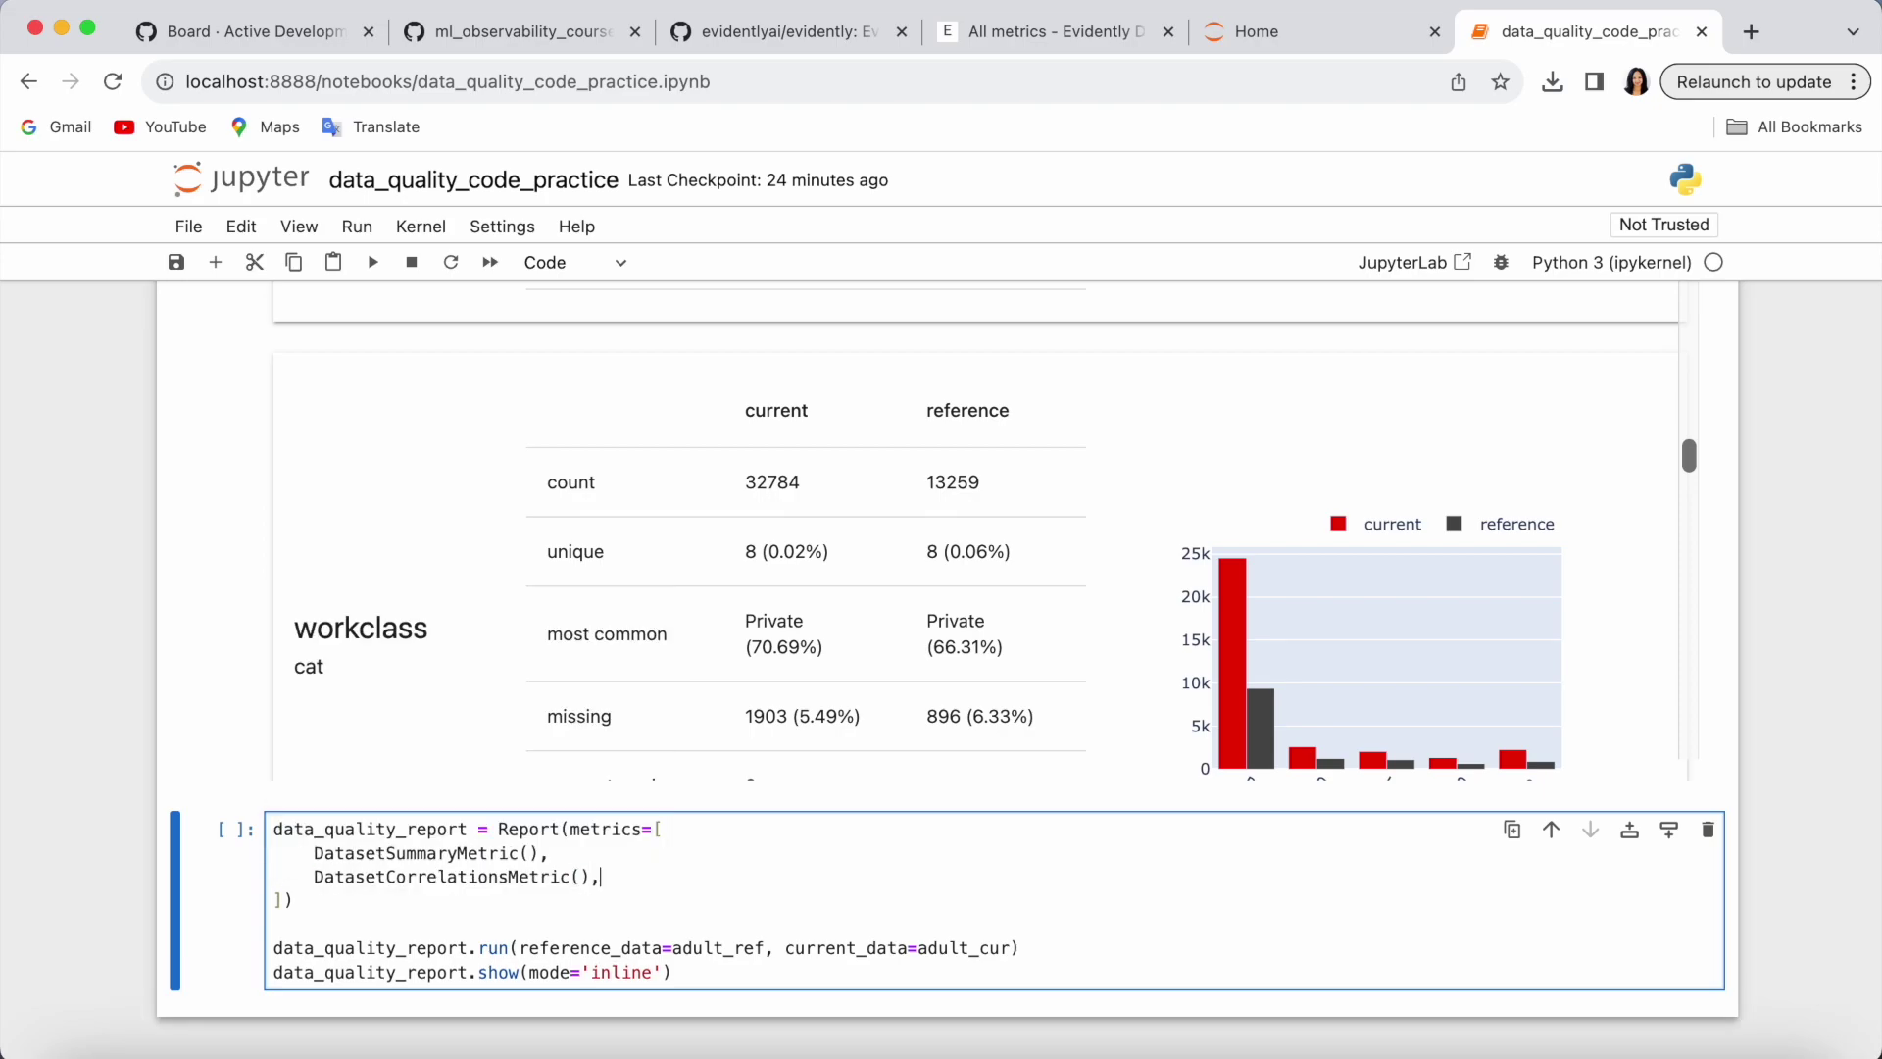
pyautogui.write(',')
pyautogui.press('Return')
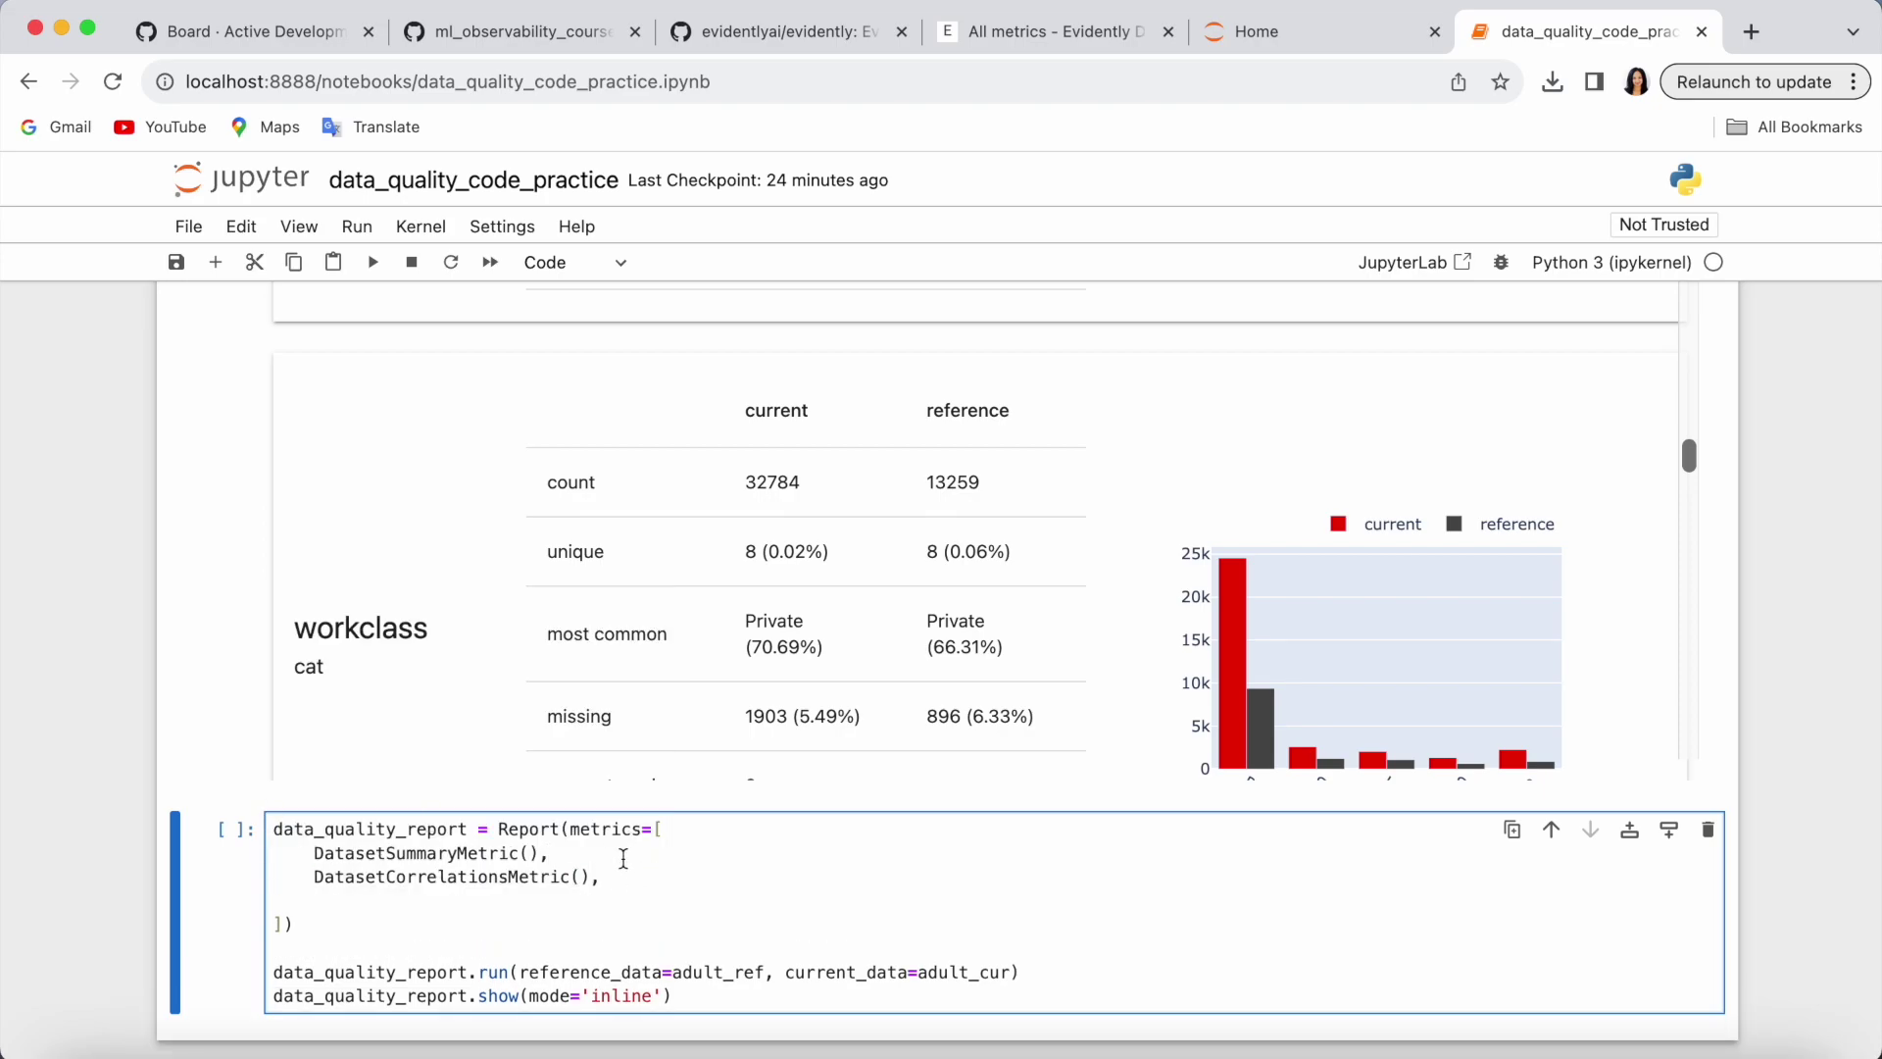
# - Add ColumnDistributionMetric and ColumnCorrelationsMetric for the education column
pyautogui.press('Return')
pyautogui.write('Col')
pyautogui.press('Tab')
pyautogui.press('Down')
pyautogui.press('Down')
pyautogui.press('Return')
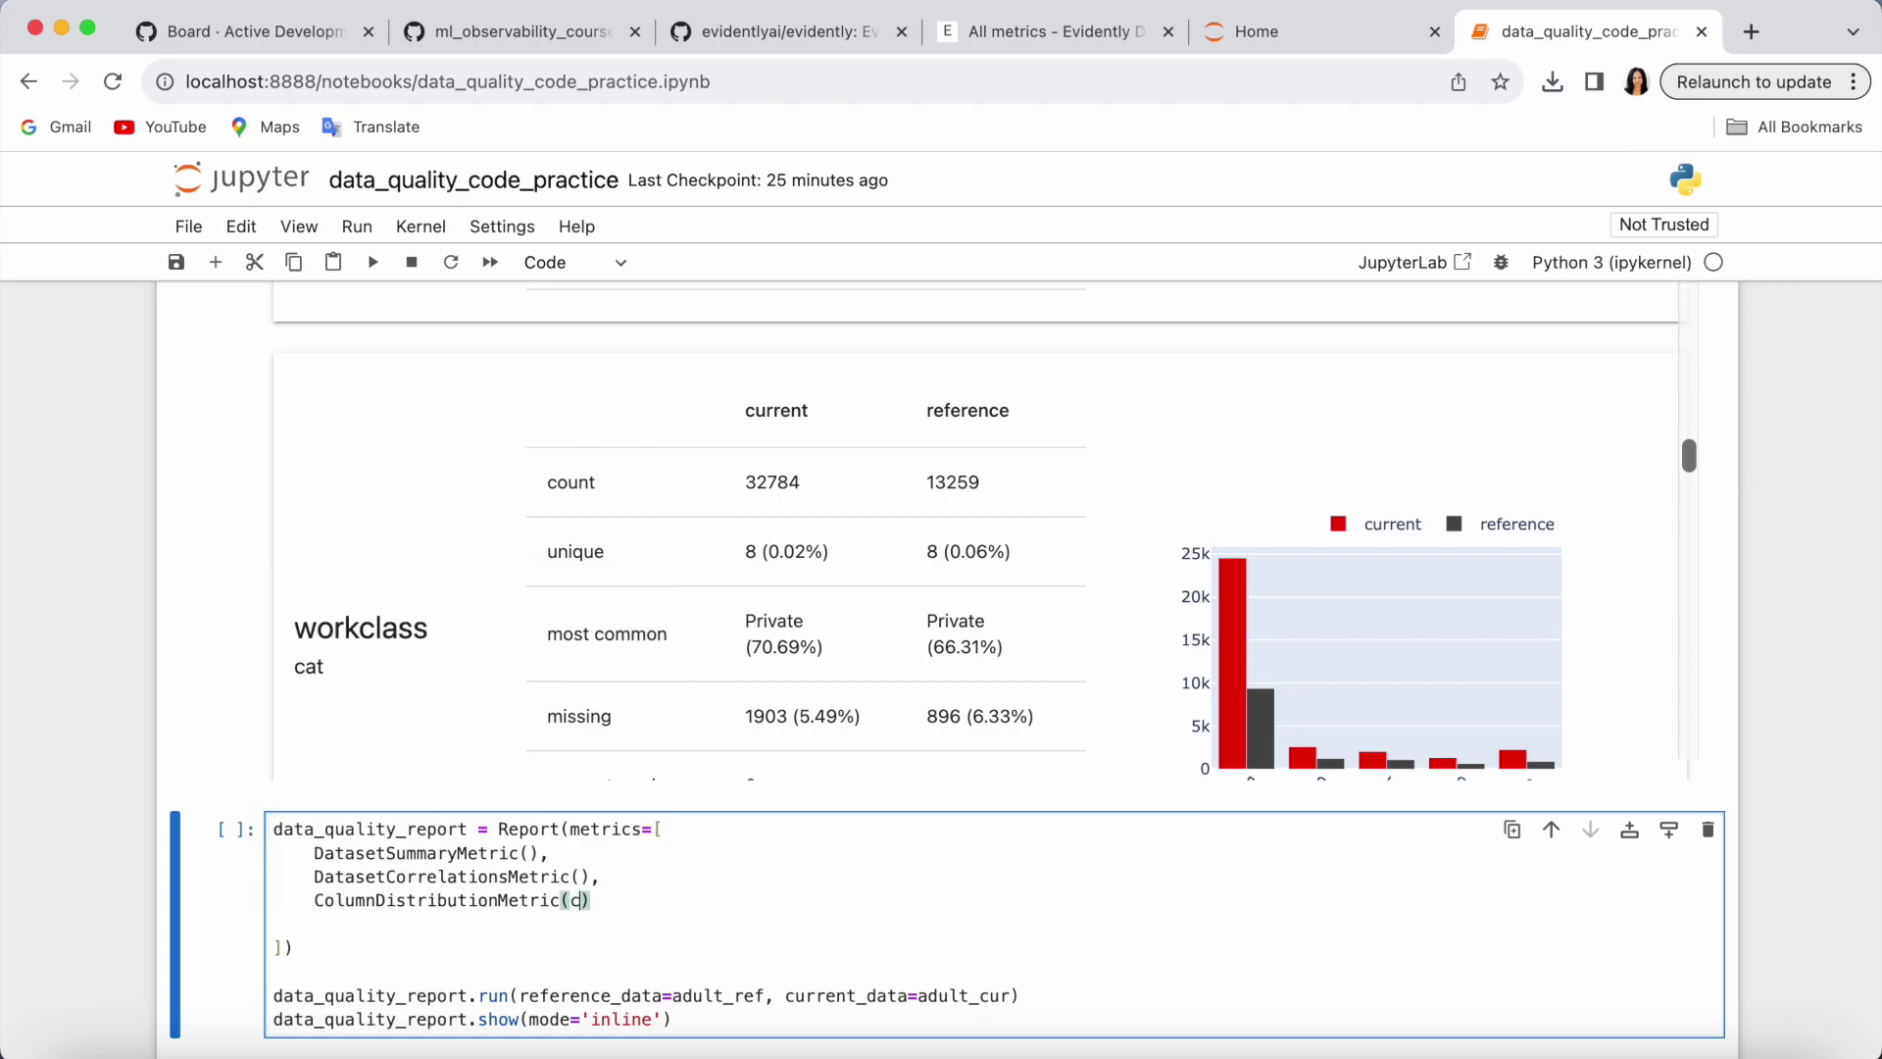
pyautogui.write("(column_name='education')")
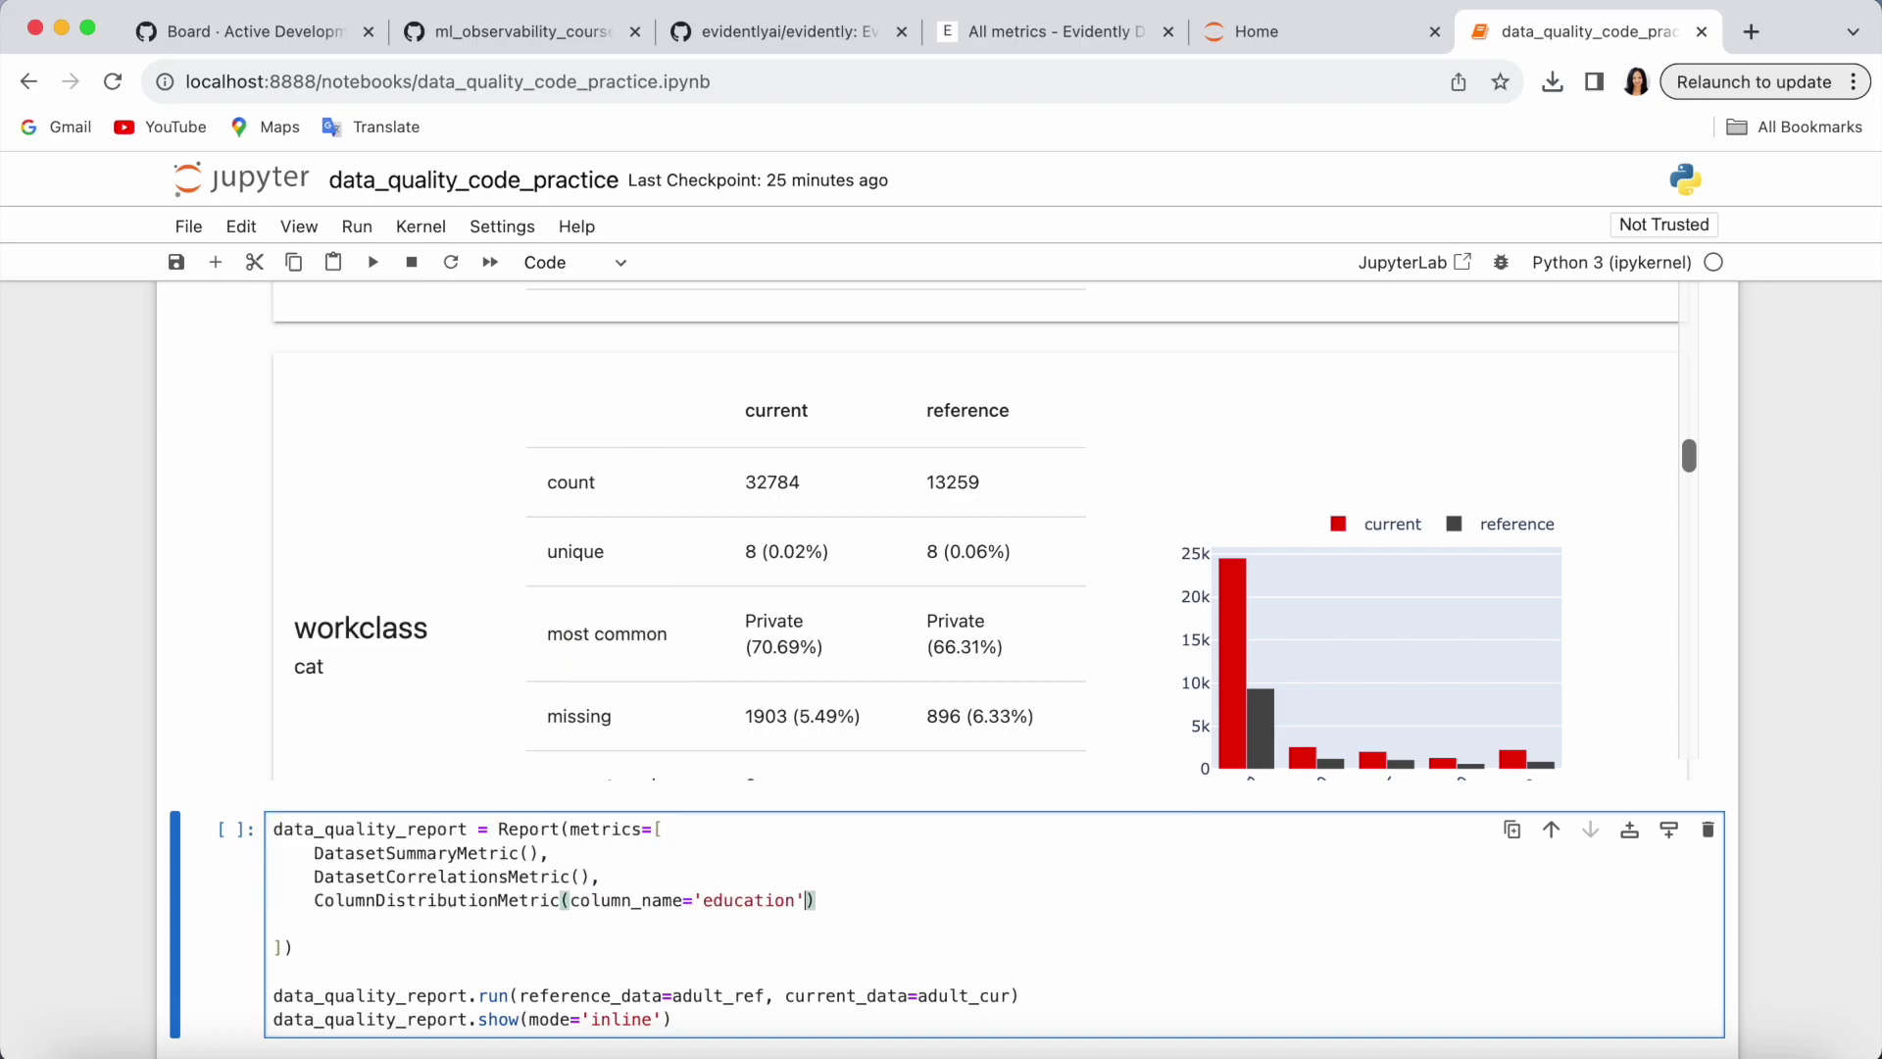
pyautogui.write(',')
pyautogui.press('Return')
pyautogui.write('Co')
pyautogui.press('Tab')
pyautogui.press('Down')
pyautogui.press('Return')
pyautogui.write('(c')
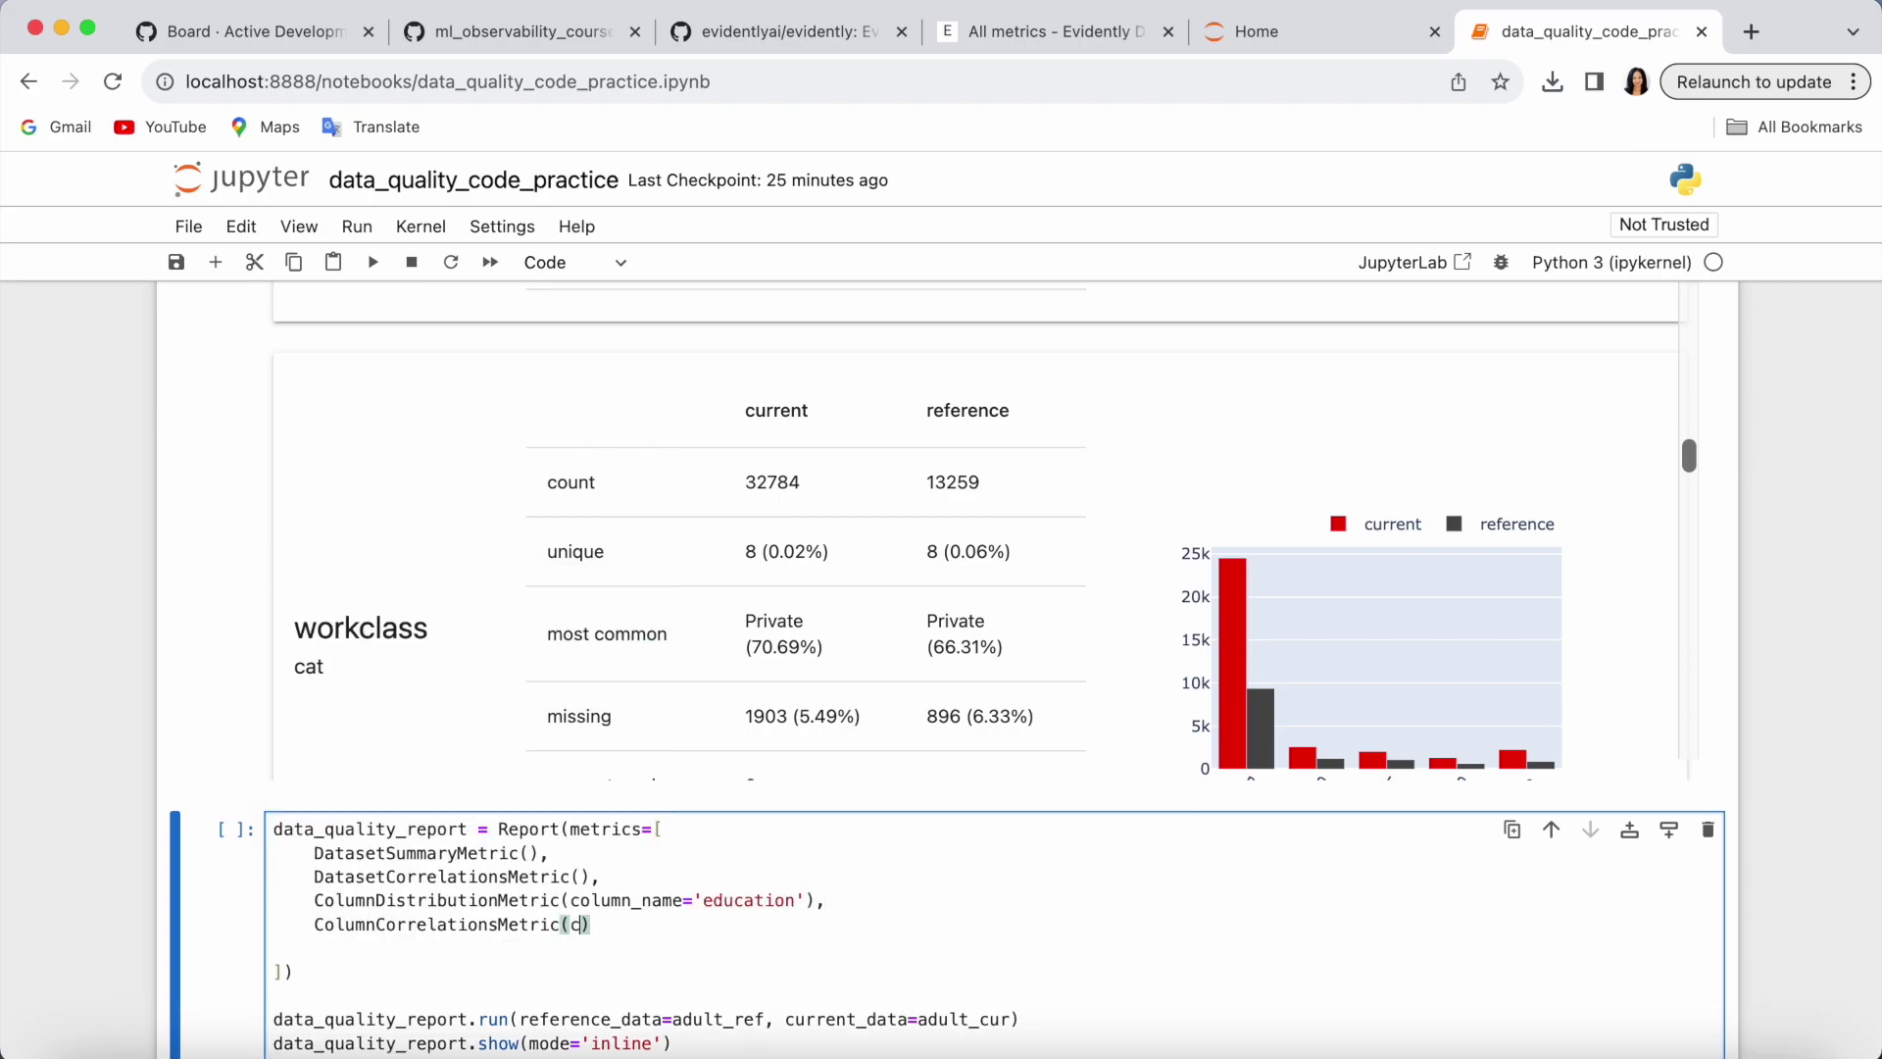
pyautogui.press('Tab')
pyautogui.write("='educ'")
pyautogui.write('ation')
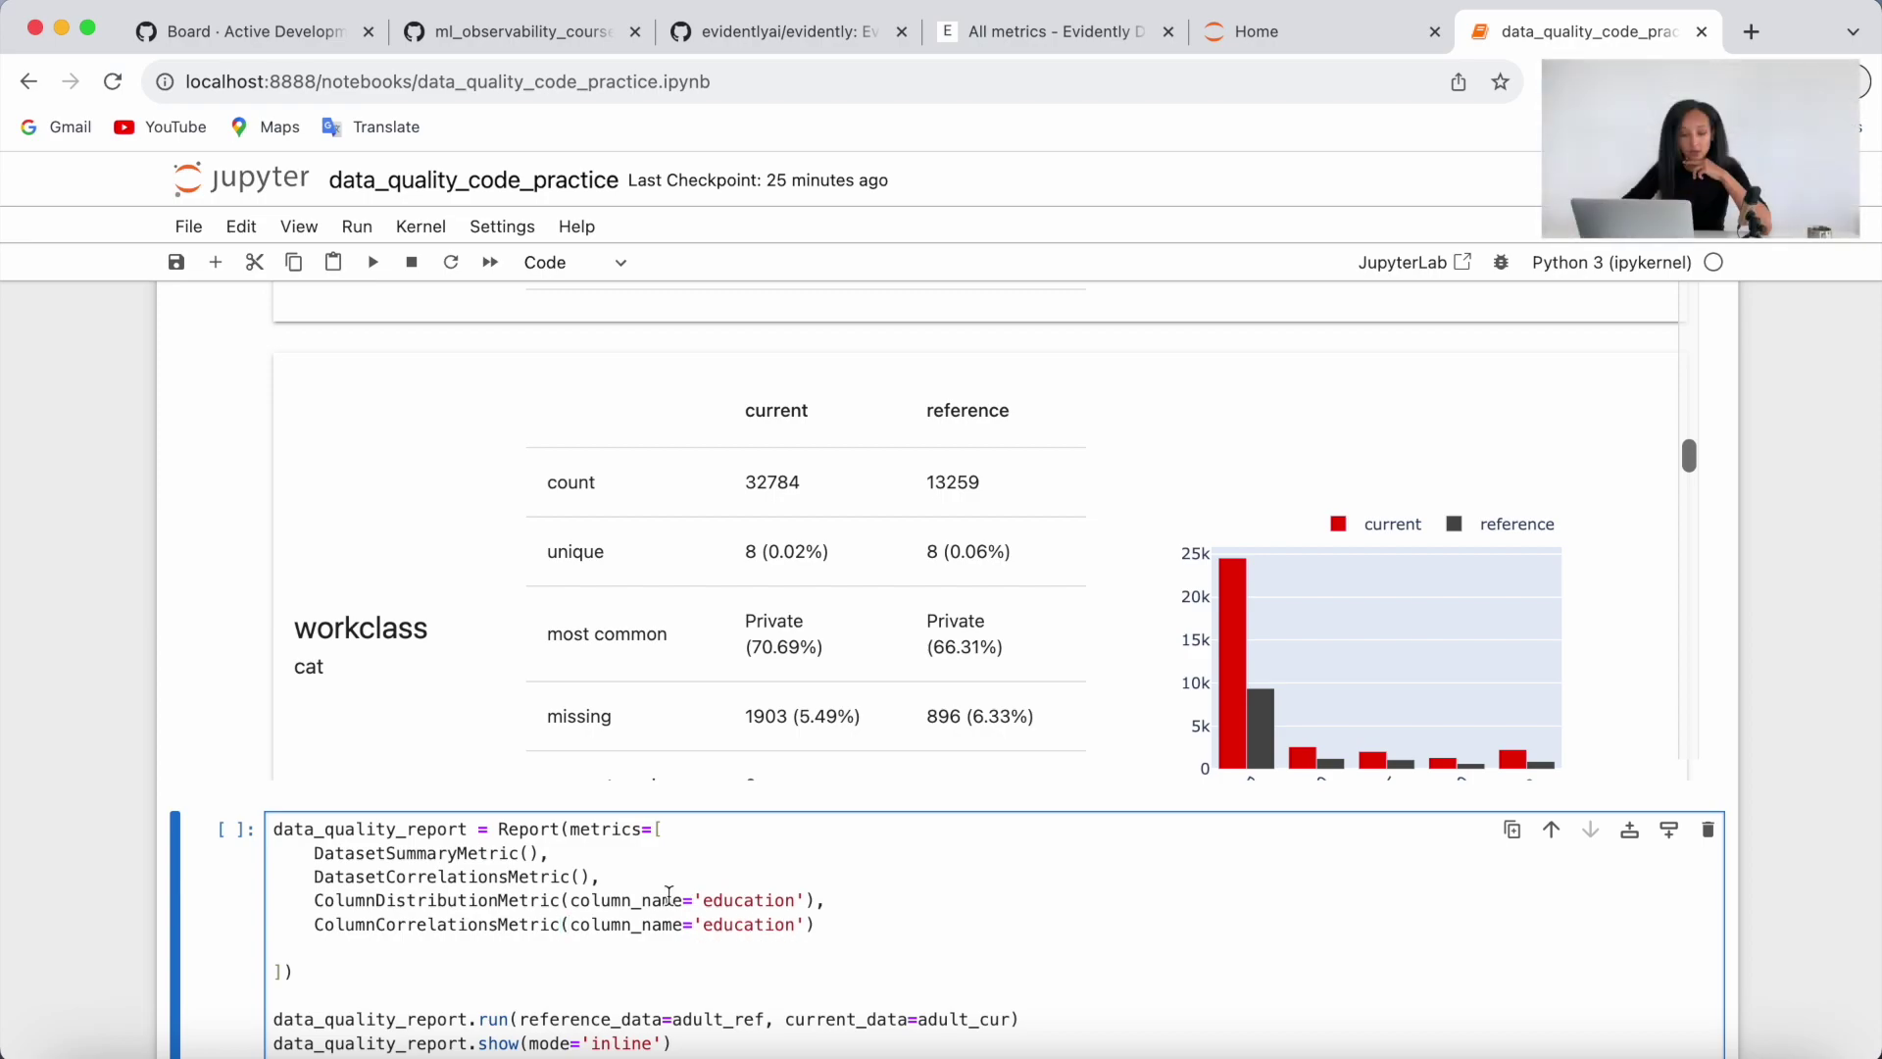
pyautogui.scroll(-1, 670, 899)
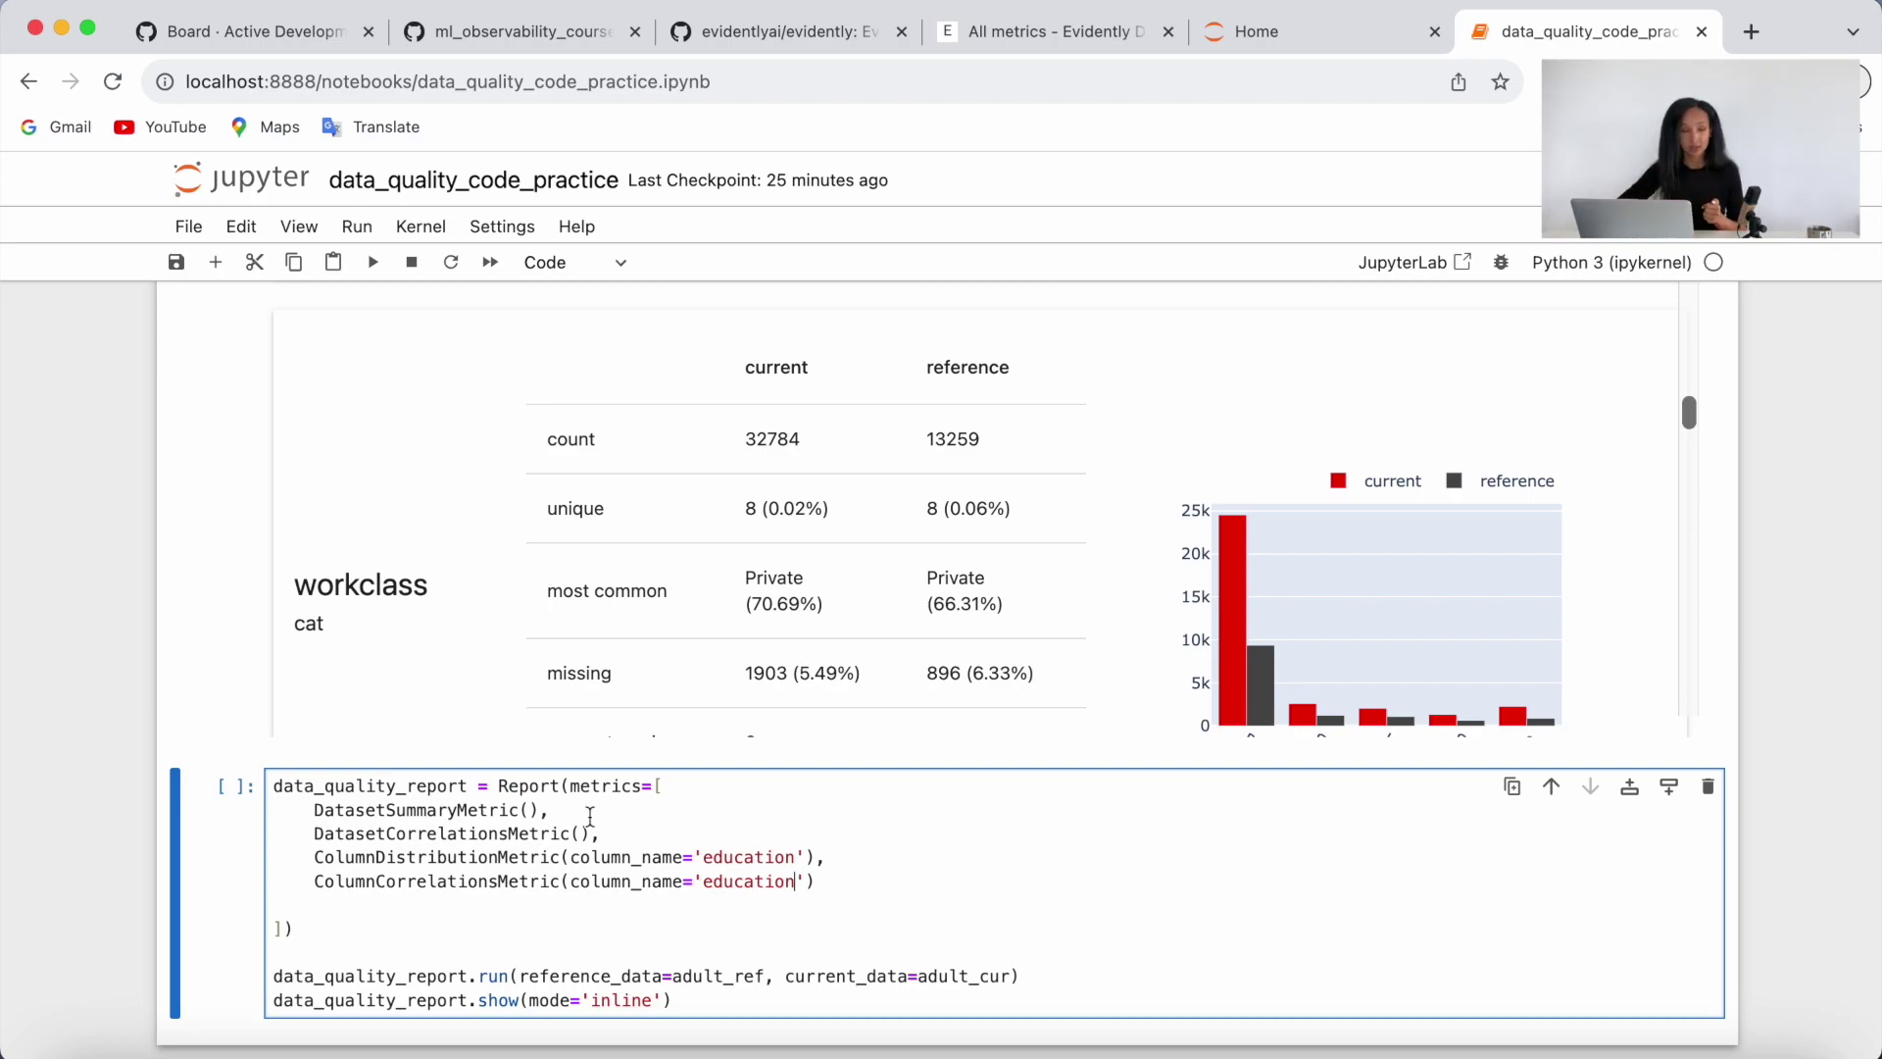
# - Run the custom report and view its Spearman, Kendall and CRAMER_V correlation heatmaps
pyautogui.click(566, 921)
pyautogui.click(373, 262)
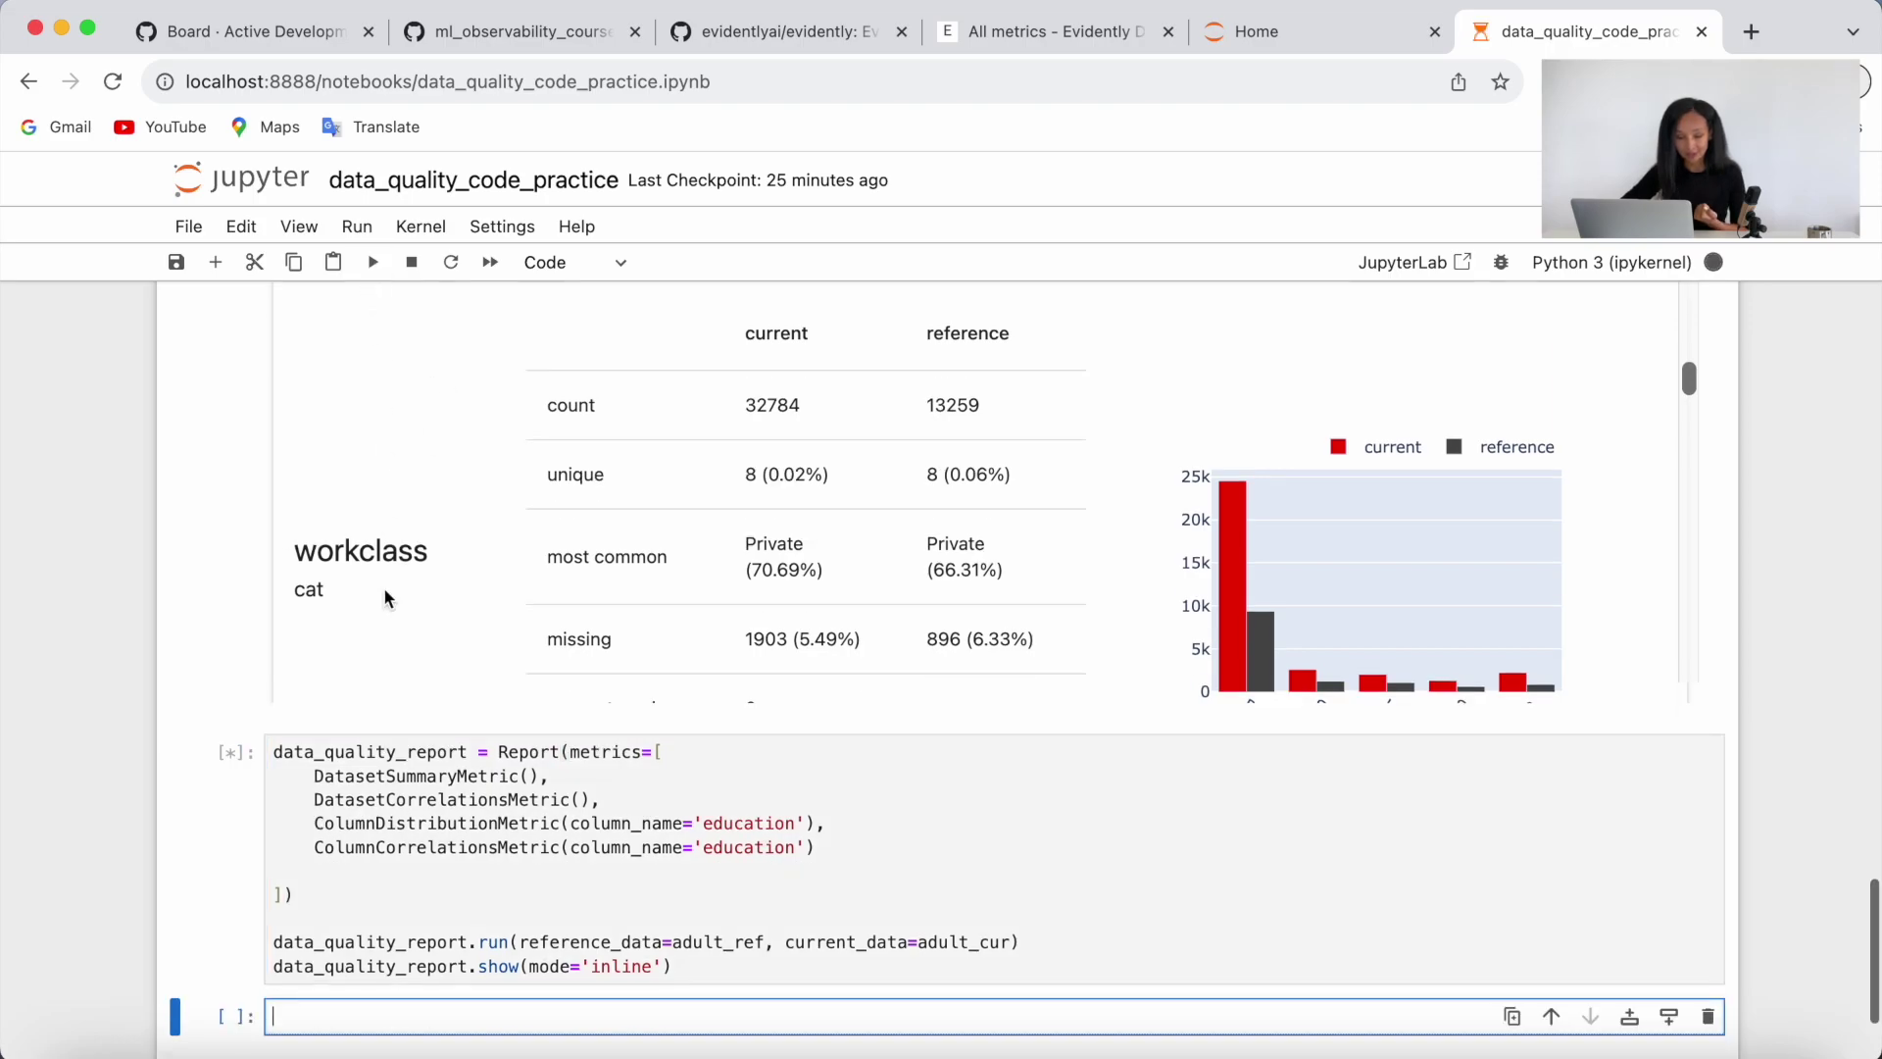
pyautogui.scroll(-5, 384, 586)
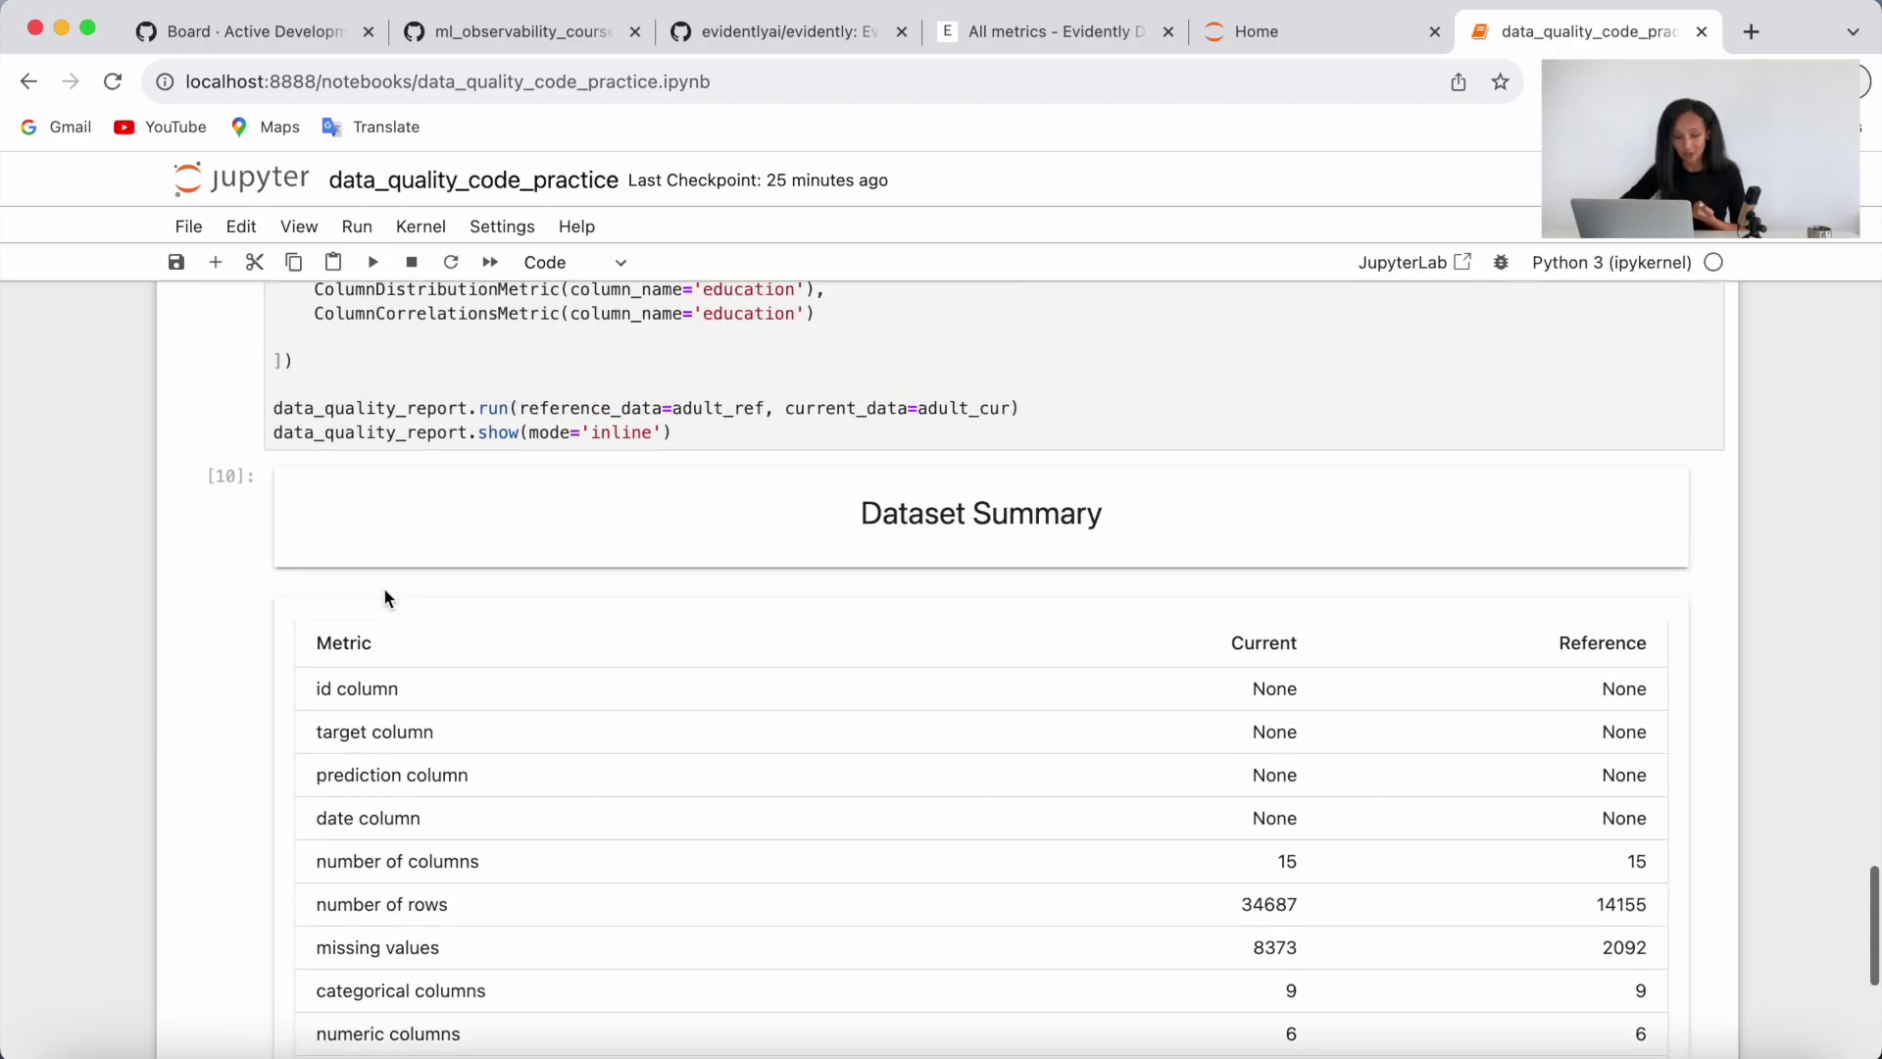
pyautogui.scroll(-1, 384, 587)
pyautogui.scroll(1, 384, 587)
pyautogui.scroll(-1, 484, 448)
pyautogui.scroll(-1, 508, 425)
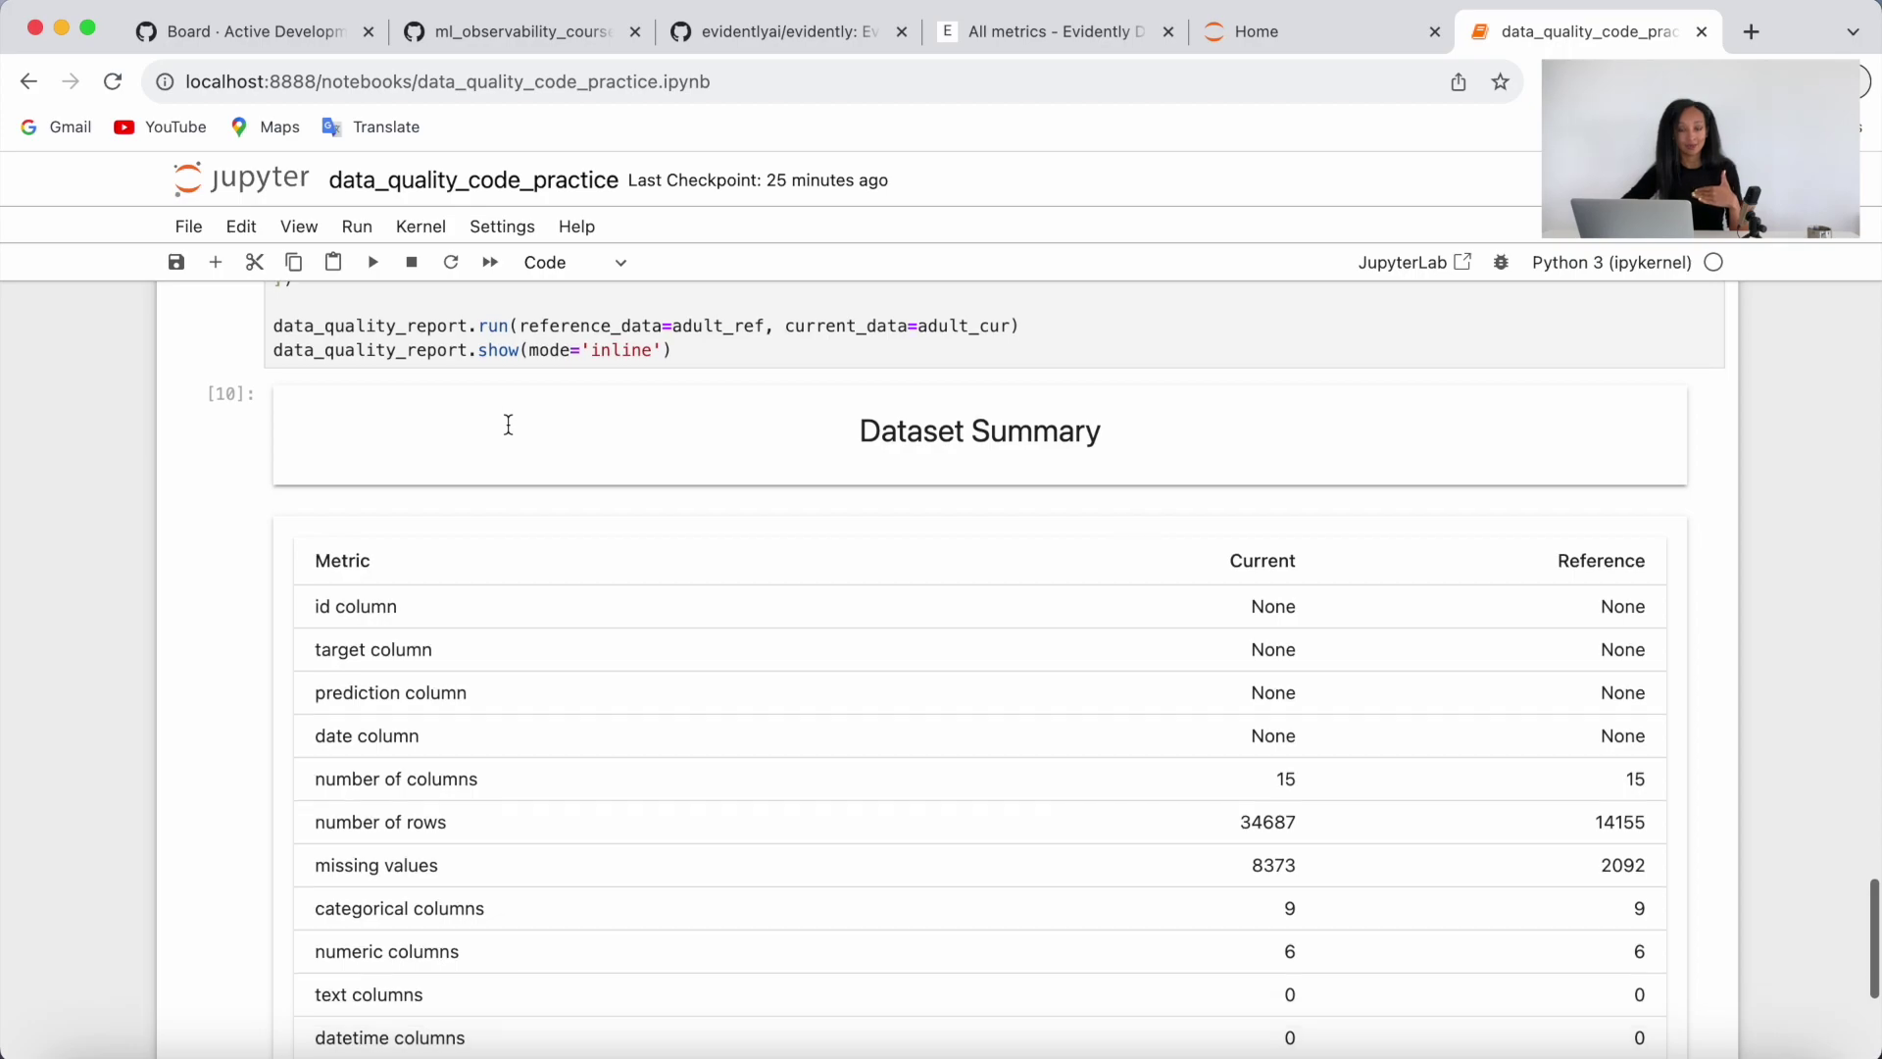
pyautogui.scroll(-3, 508, 644)
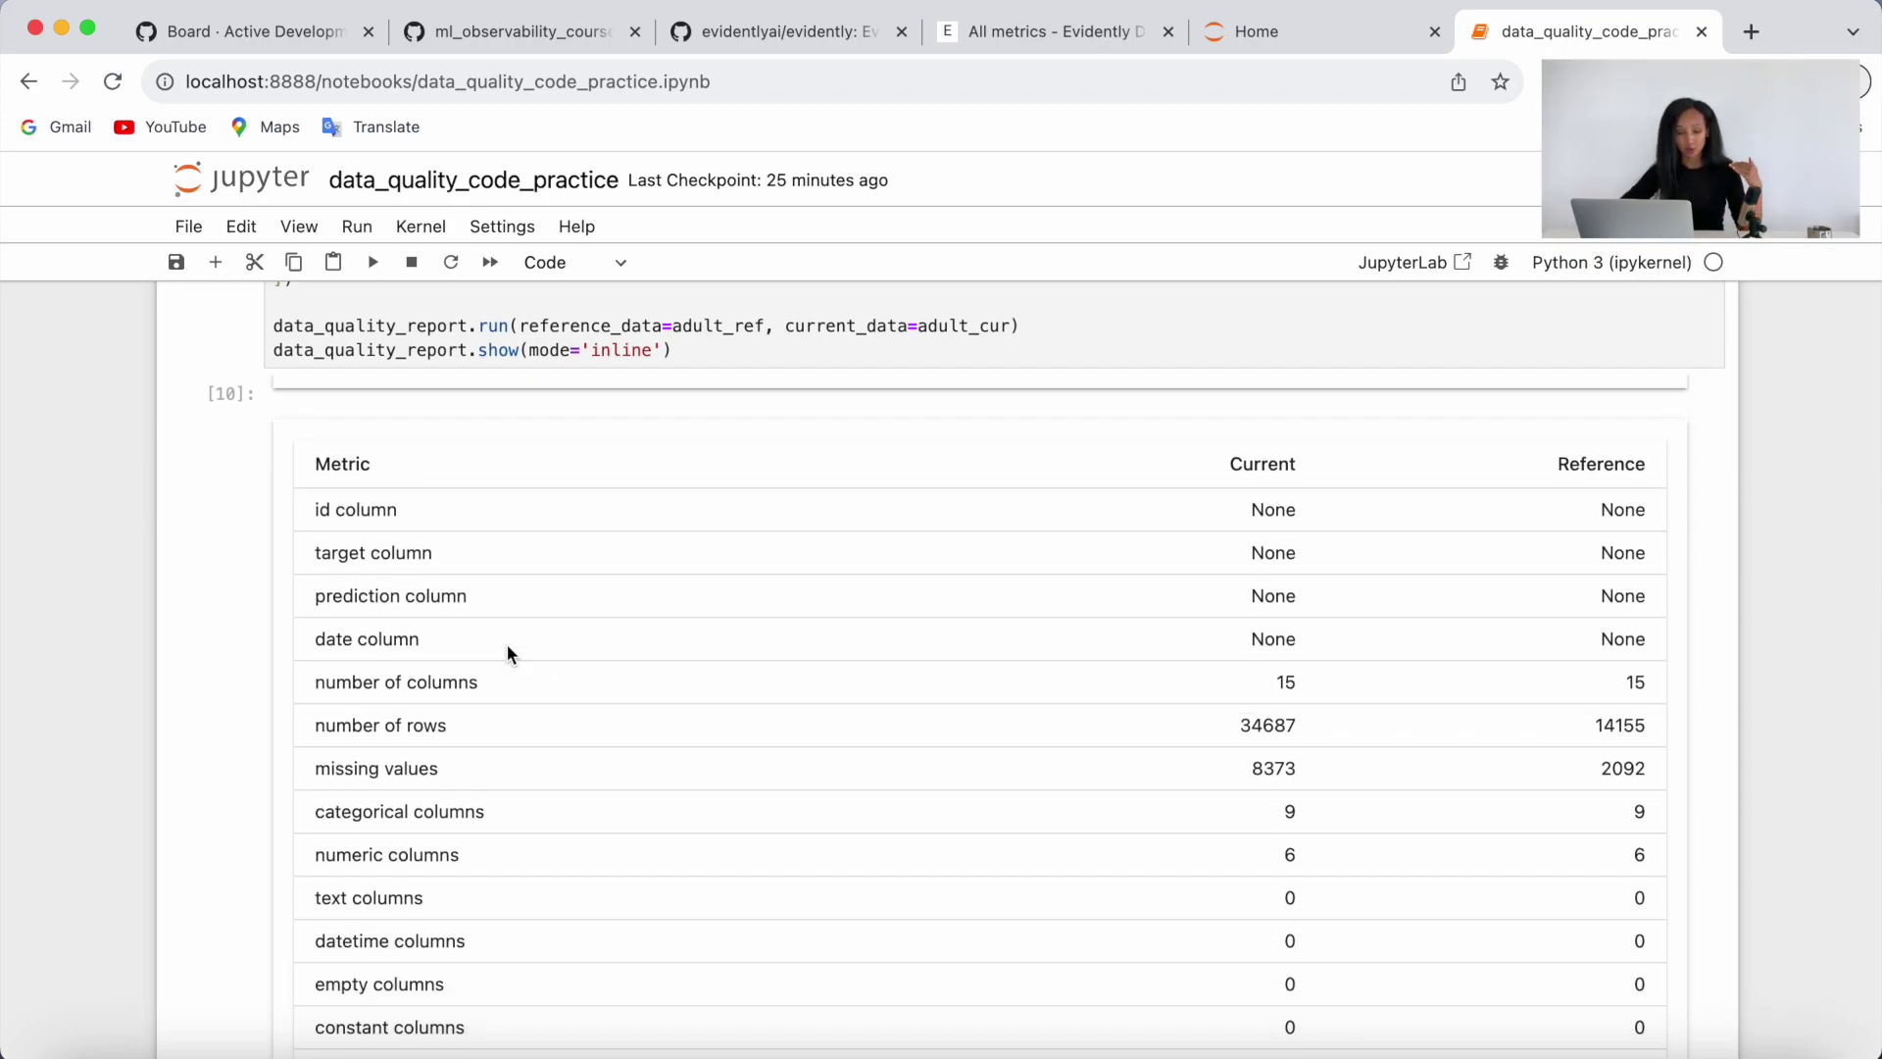
pyautogui.scroll(-2, 507, 645)
pyautogui.scroll(-2, 508, 644)
pyautogui.scroll(-3, 507, 645)
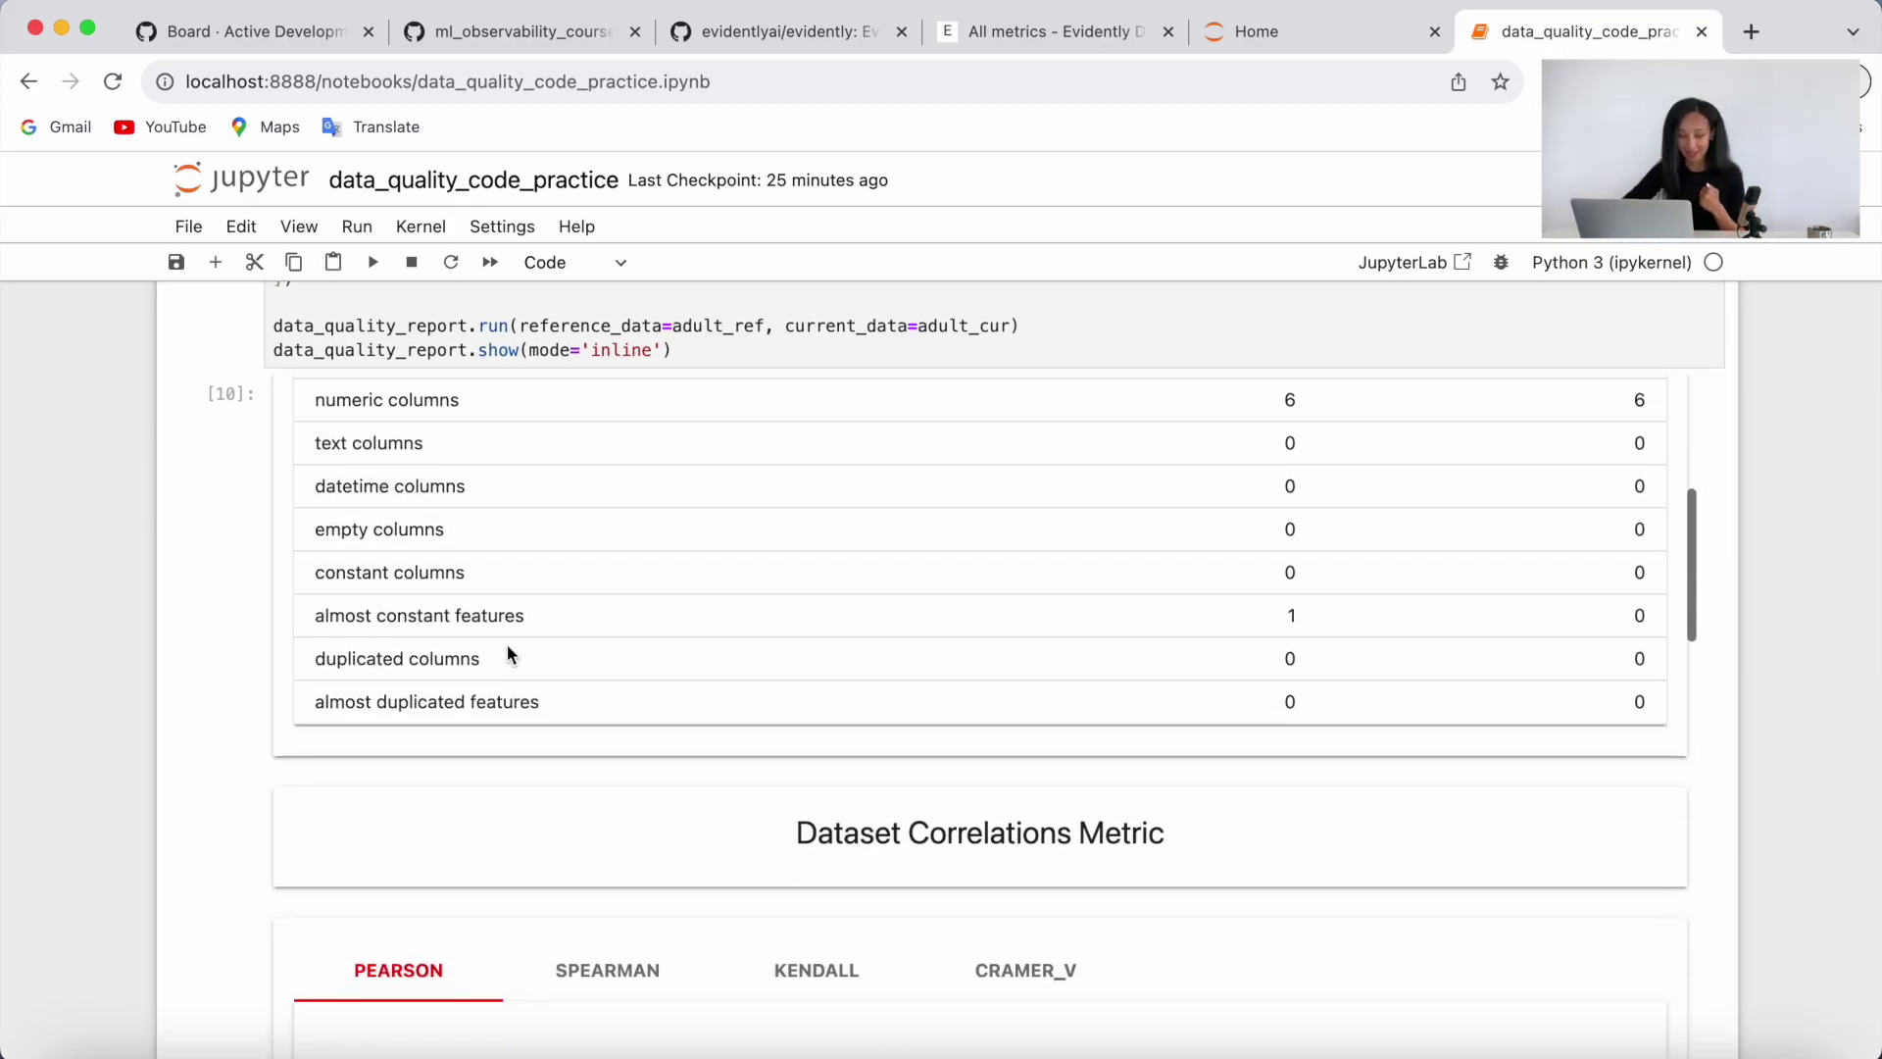
pyautogui.scroll(-3, 507, 644)
pyautogui.scroll(-2, 508, 644)
pyautogui.scroll(-1, 508, 652)
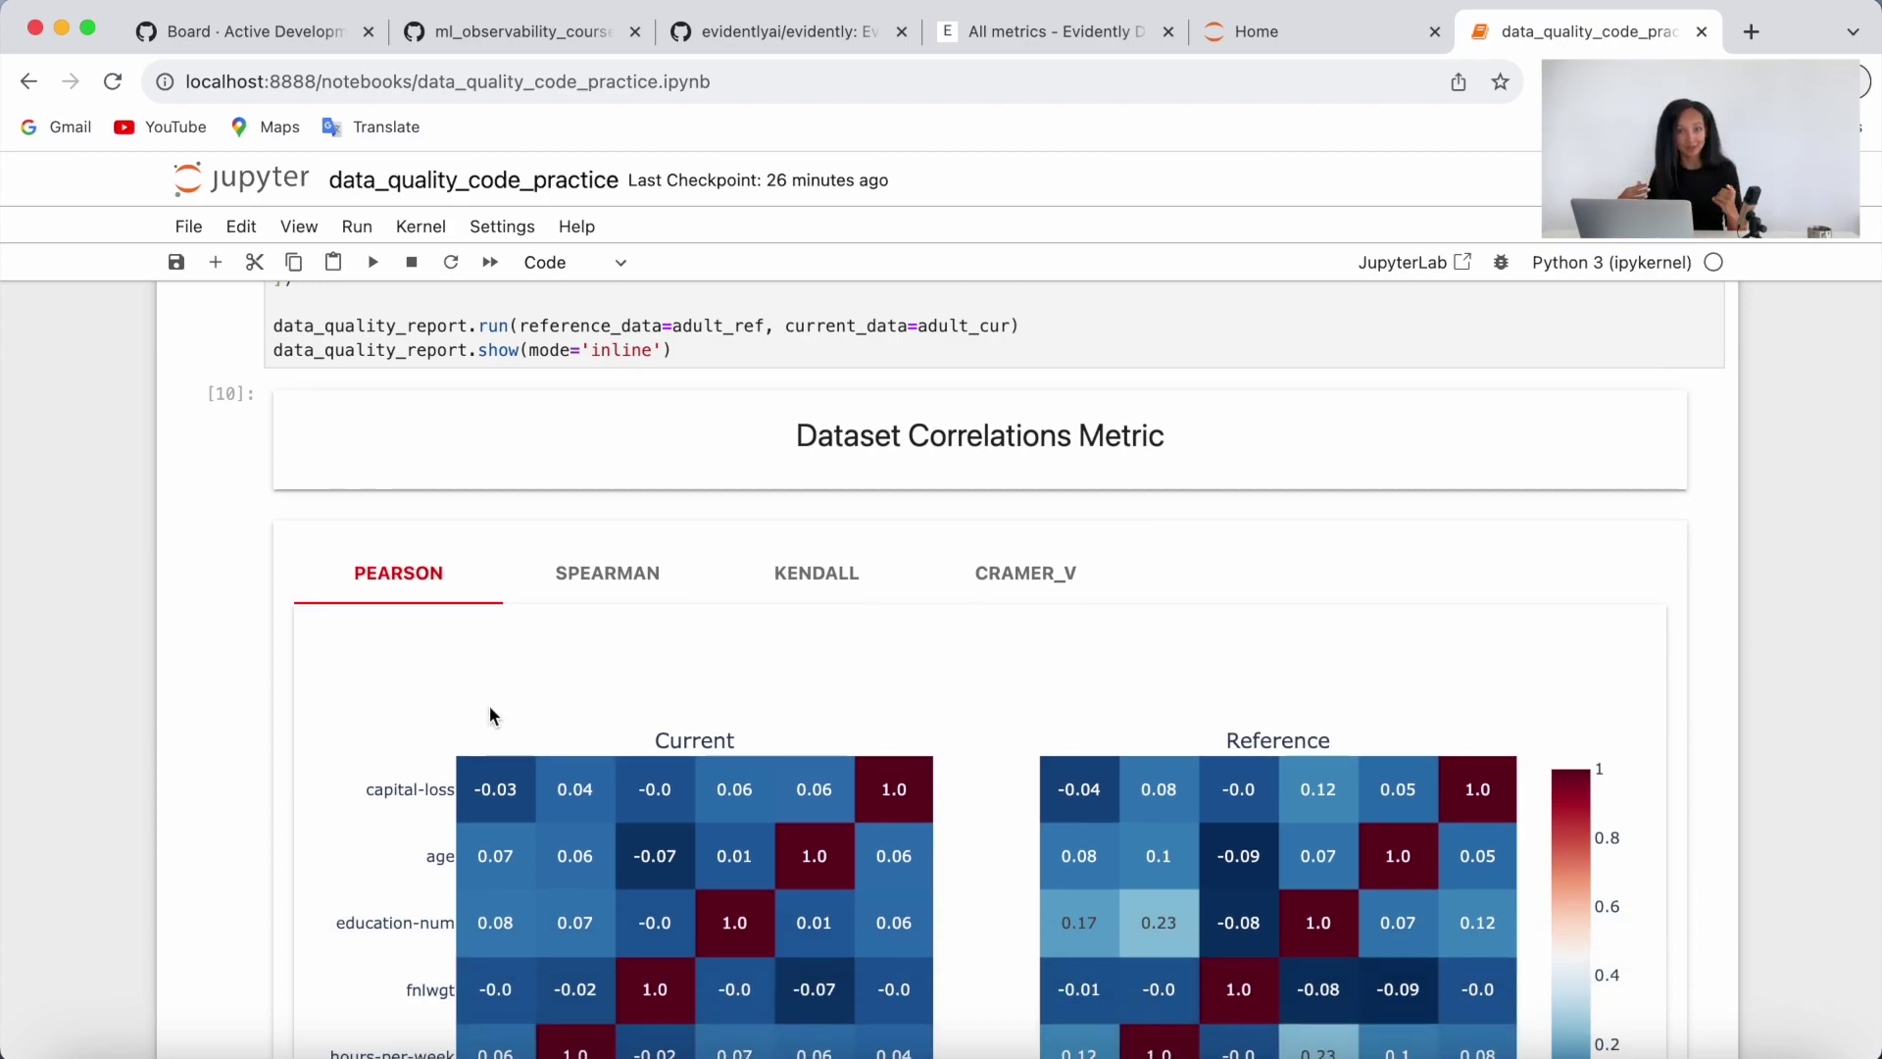
pyautogui.scroll(-2, 490, 714)
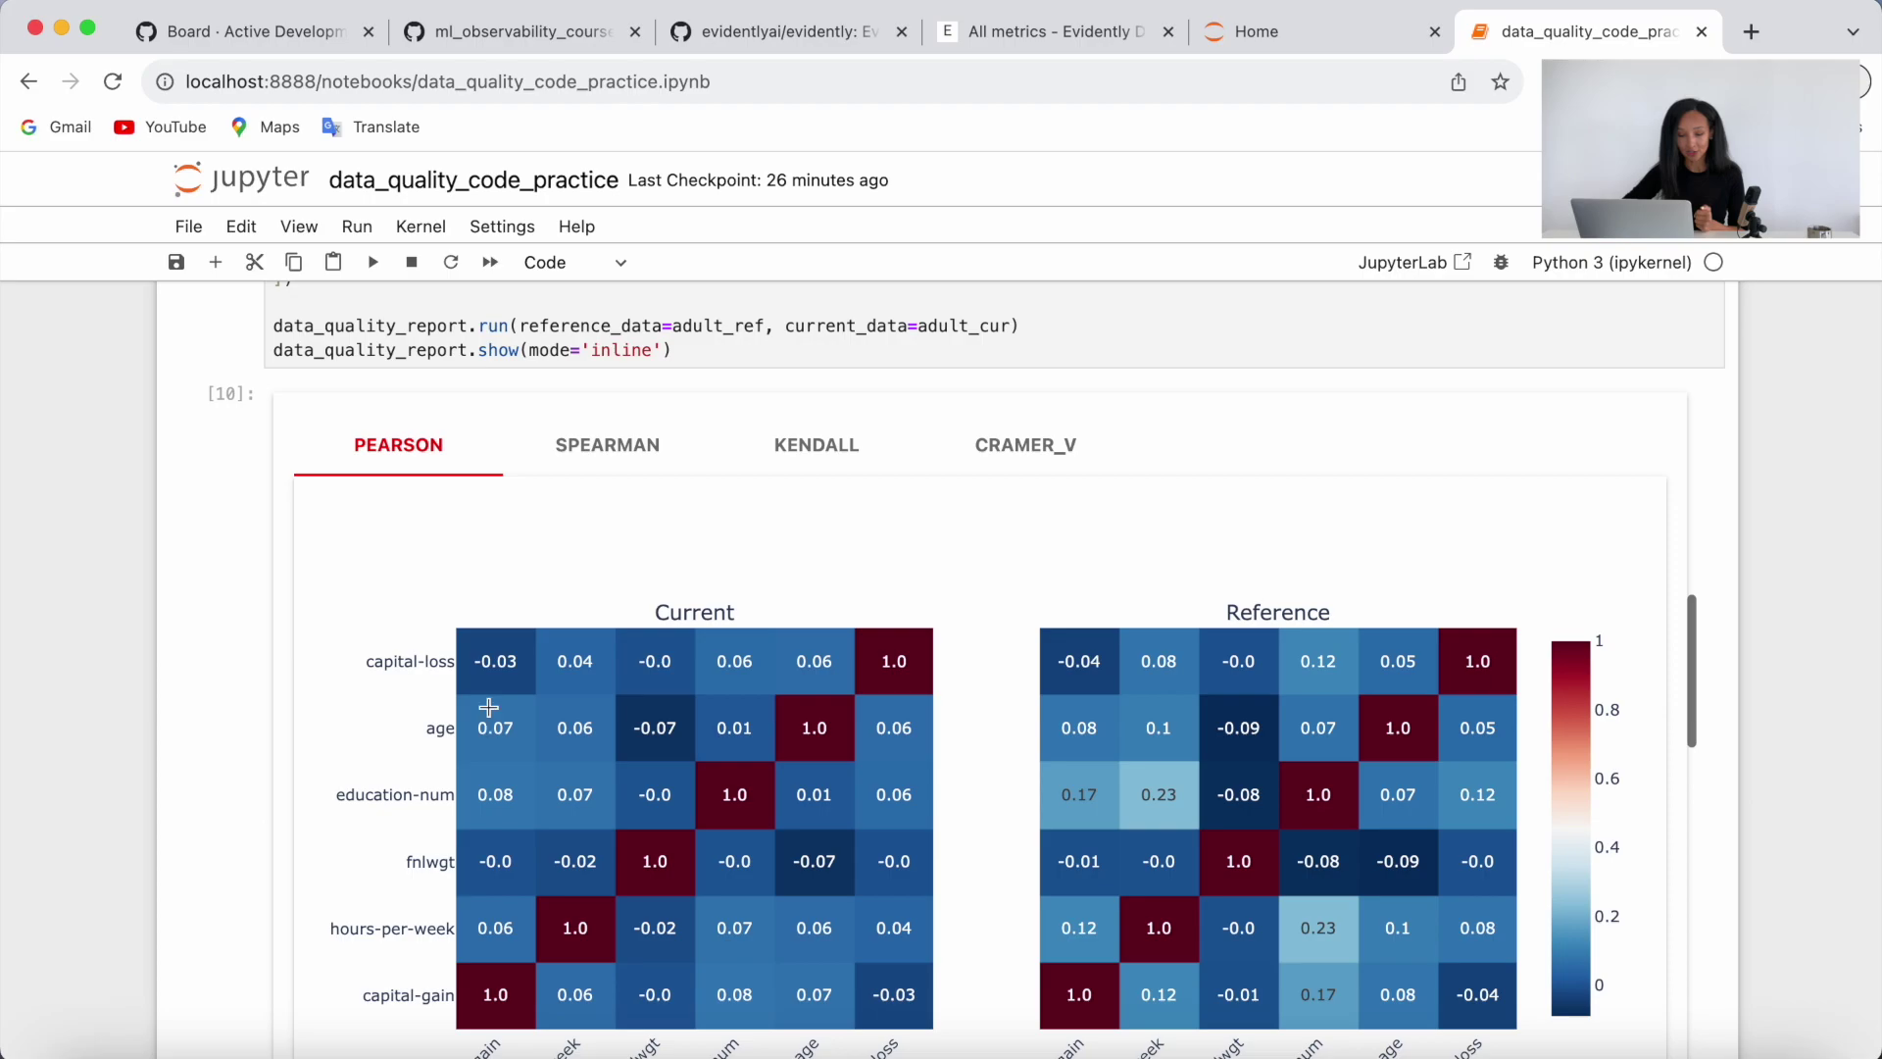
pyautogui.scroll(-2, 489, 716)
pyautogui.scroll(1, 490, 707)
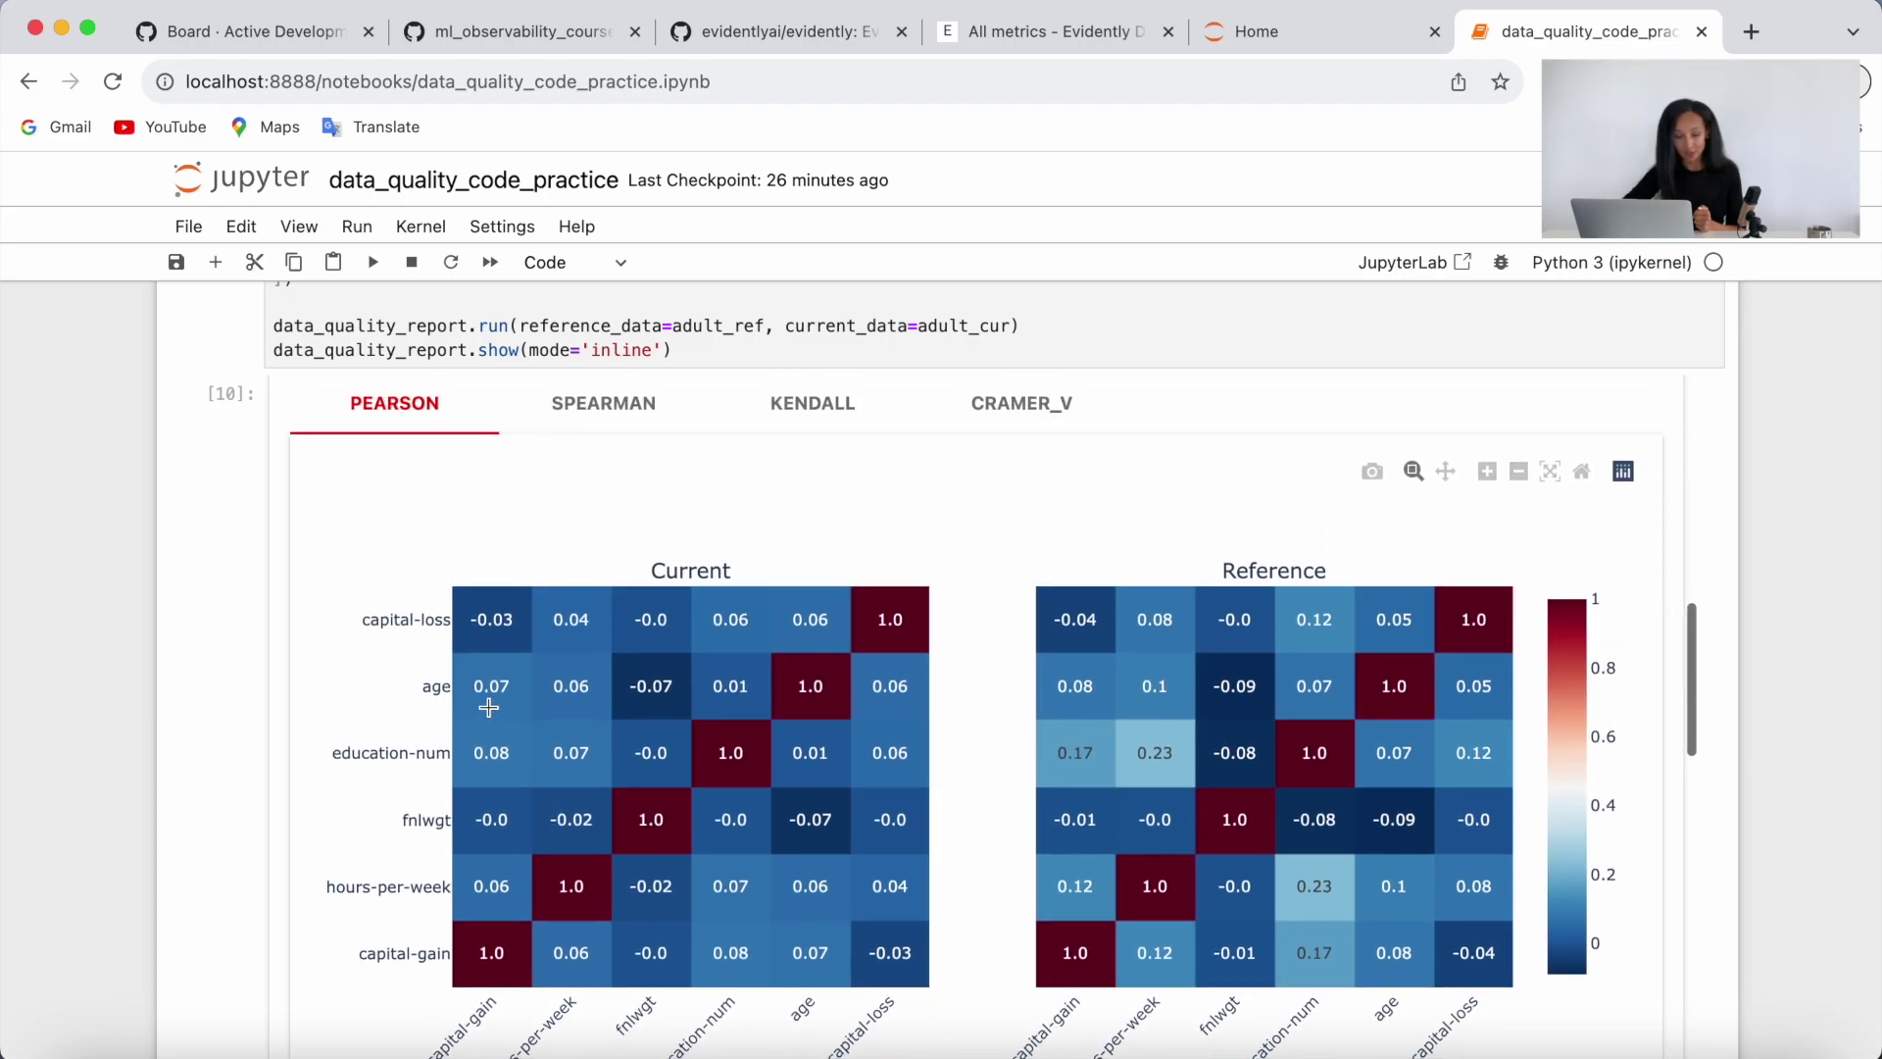
pyautogui.click(556, 413)
pyautogui.click(829, 418)
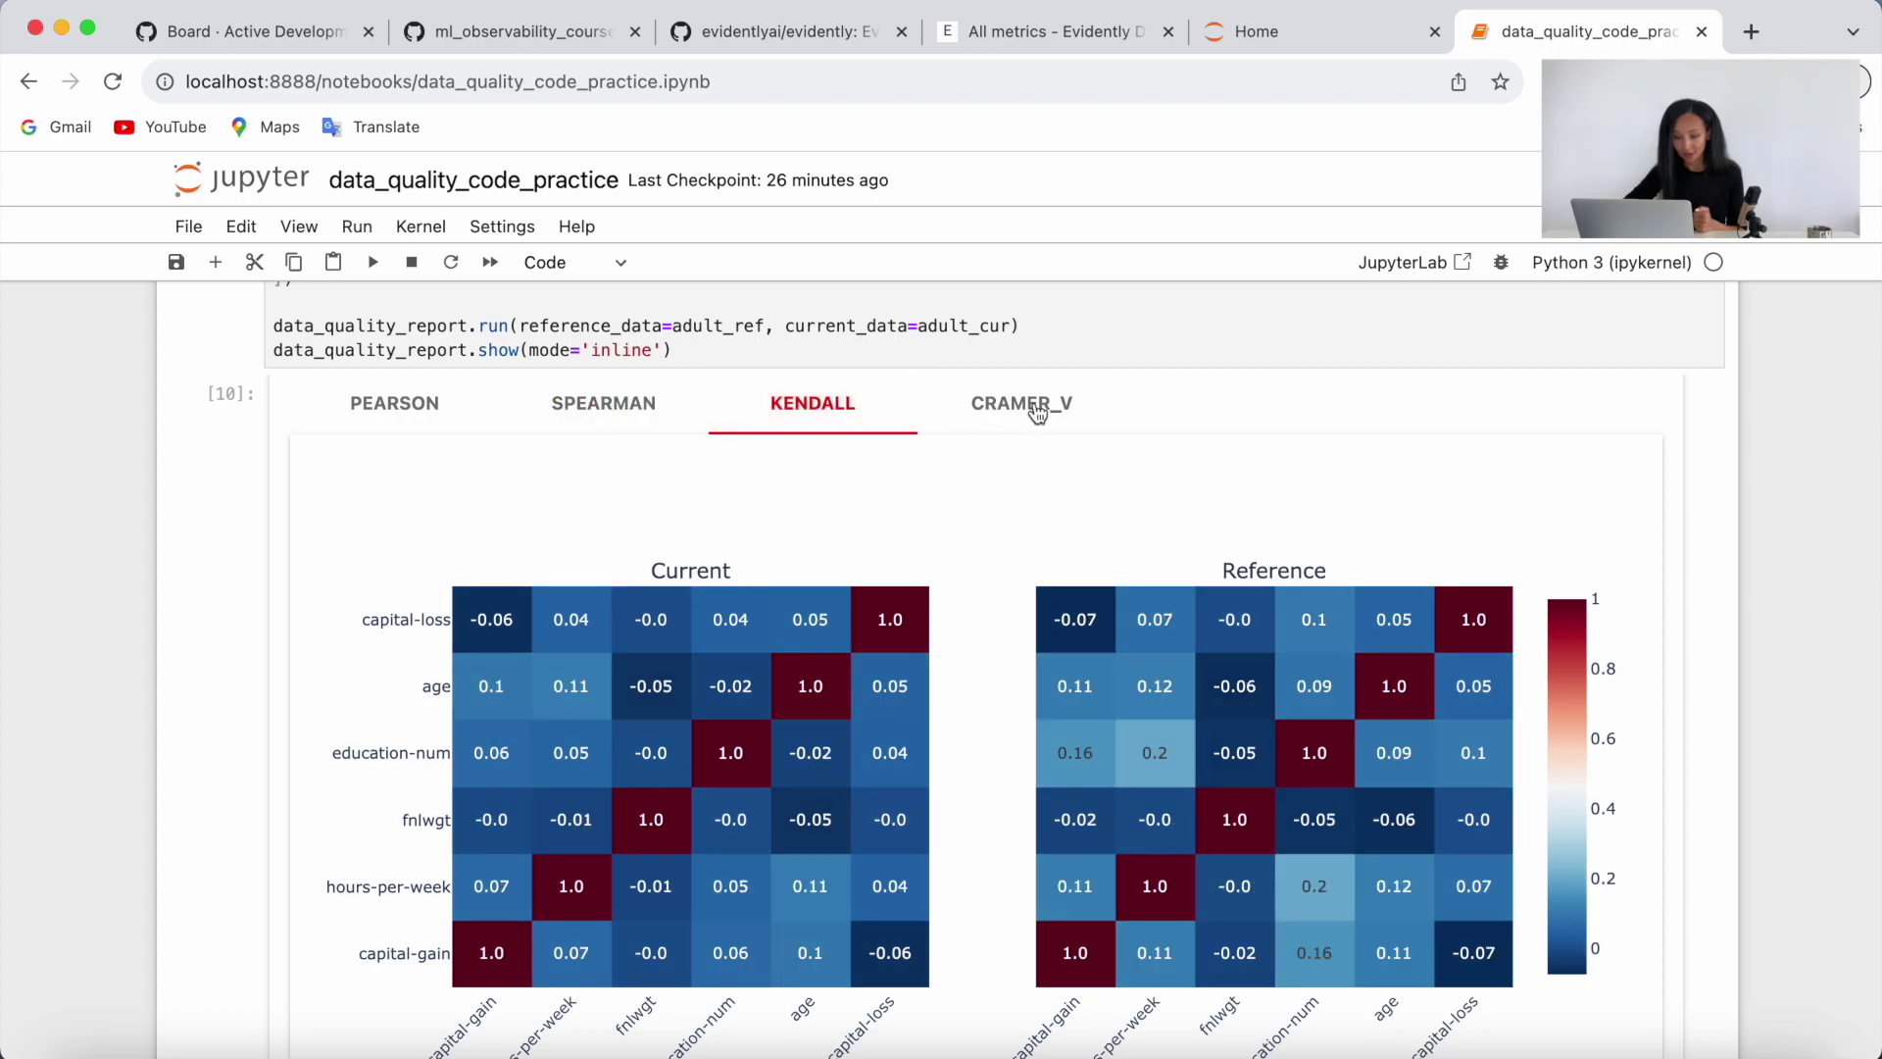
pyautogui.click(1029, 412)
pyautogui.scroll(-1, 1011, 557)
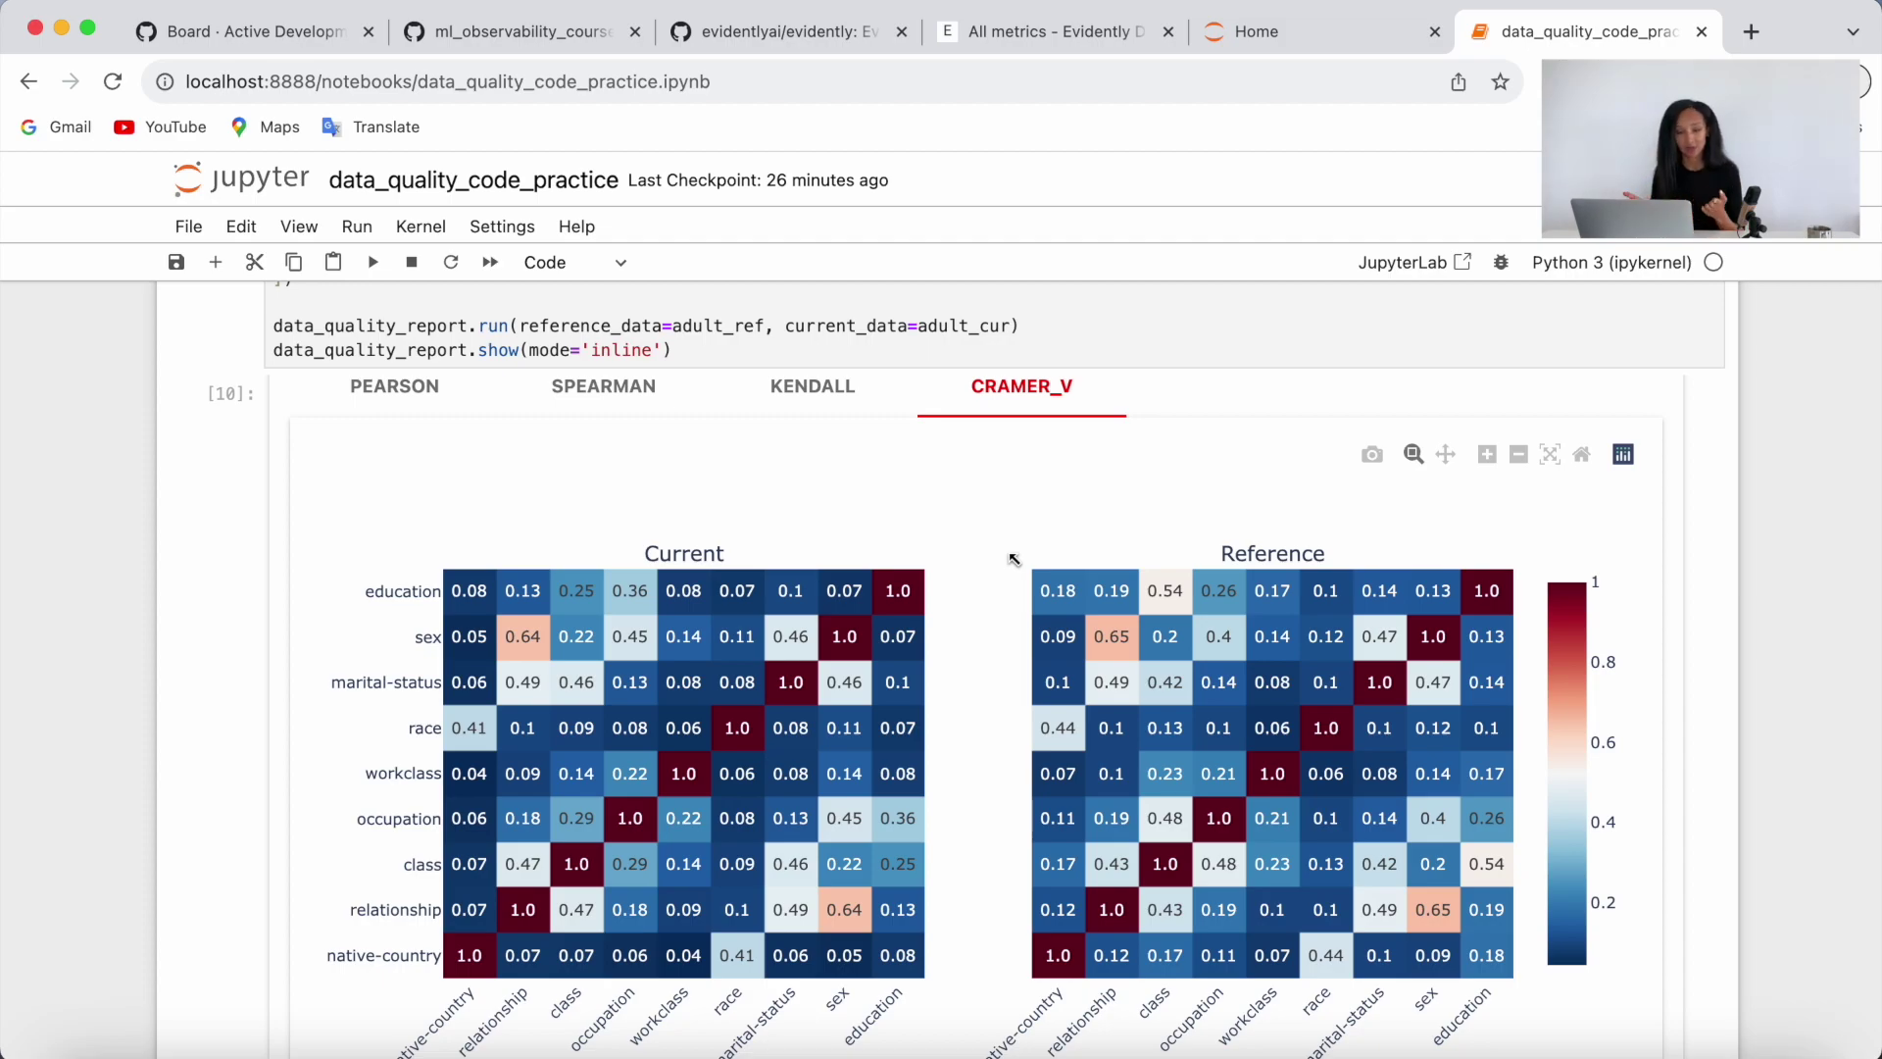
pyautogui.scroll(-5, 1021, 633)
pyautogui.scroll(-3, 1020, 632)
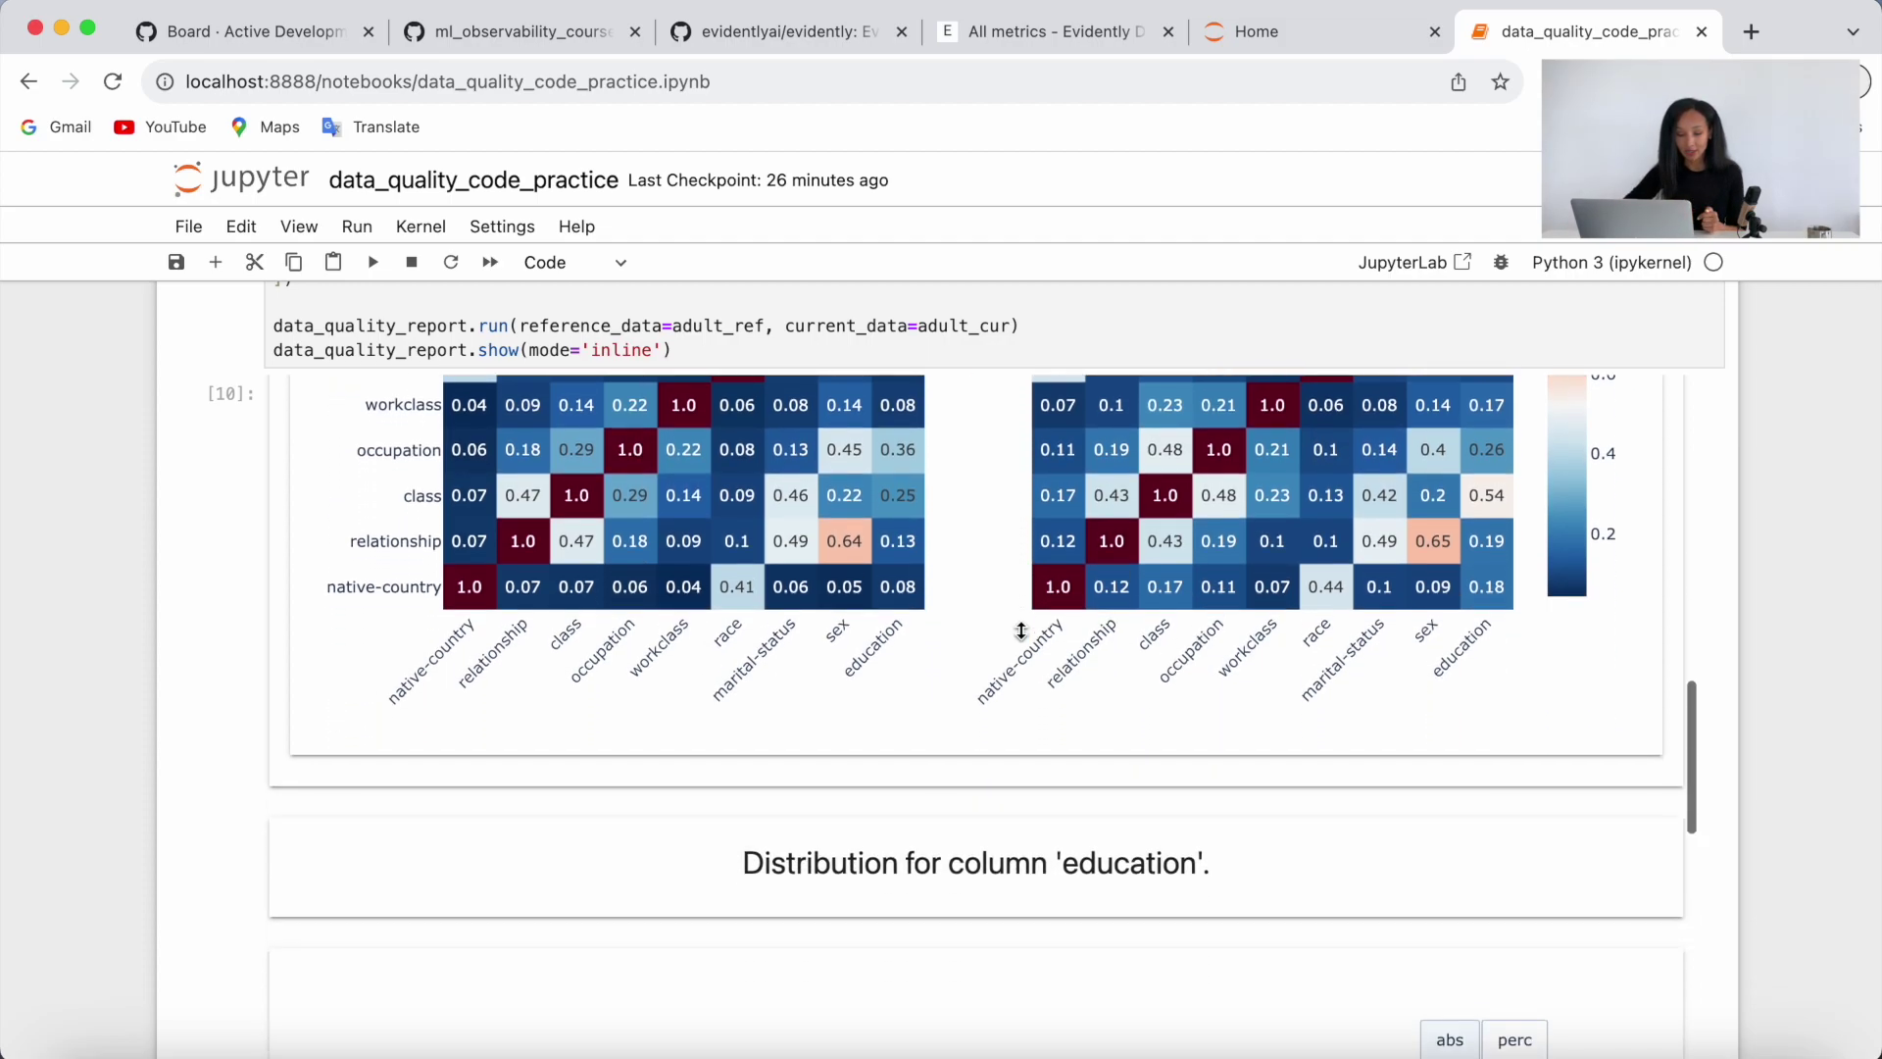
pyautogui.scroll(-4, 1020, 632)
pyautogui.scroll(-2, 1022, 632)
pyautogui.scroll(-2, 1020, 632)
pyautogui.scroll(-1, 1021, 633)
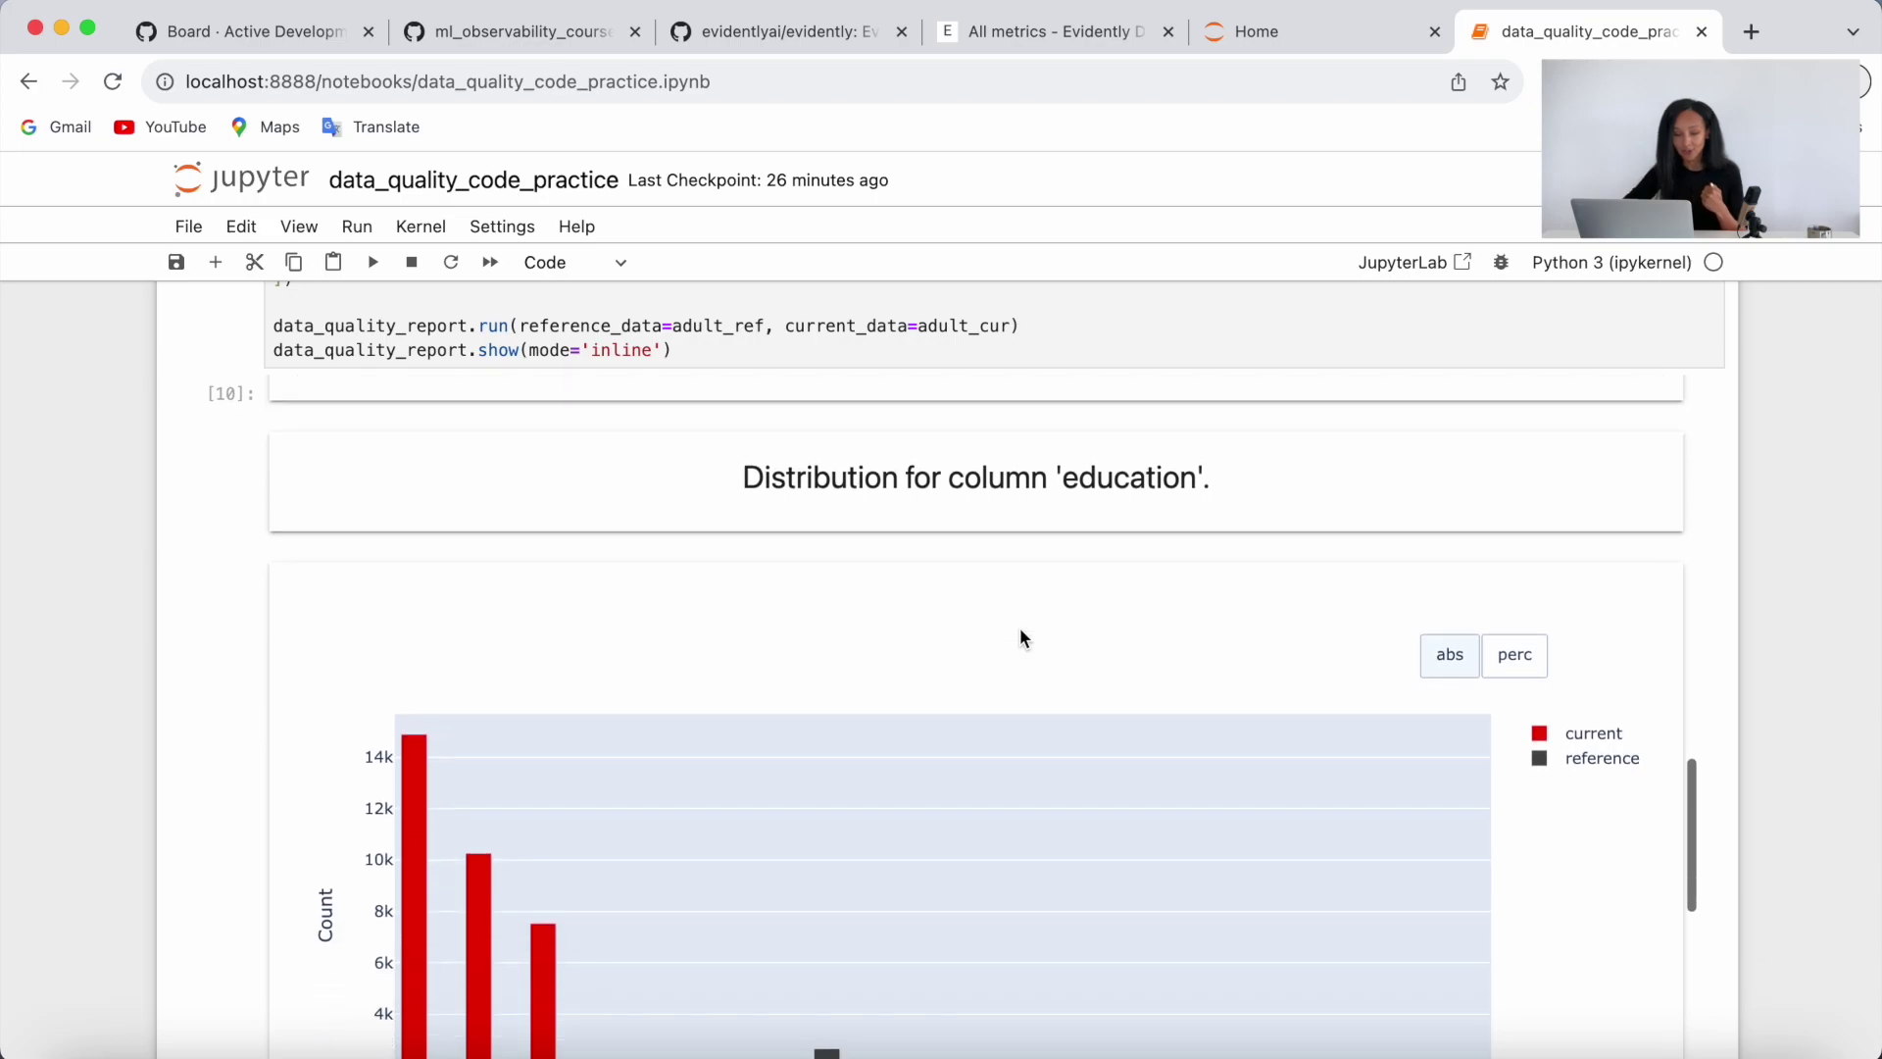
pyautogui.scroll(-1, 1019, 628)
pyautogui.scroll(-2, 1016, 610)
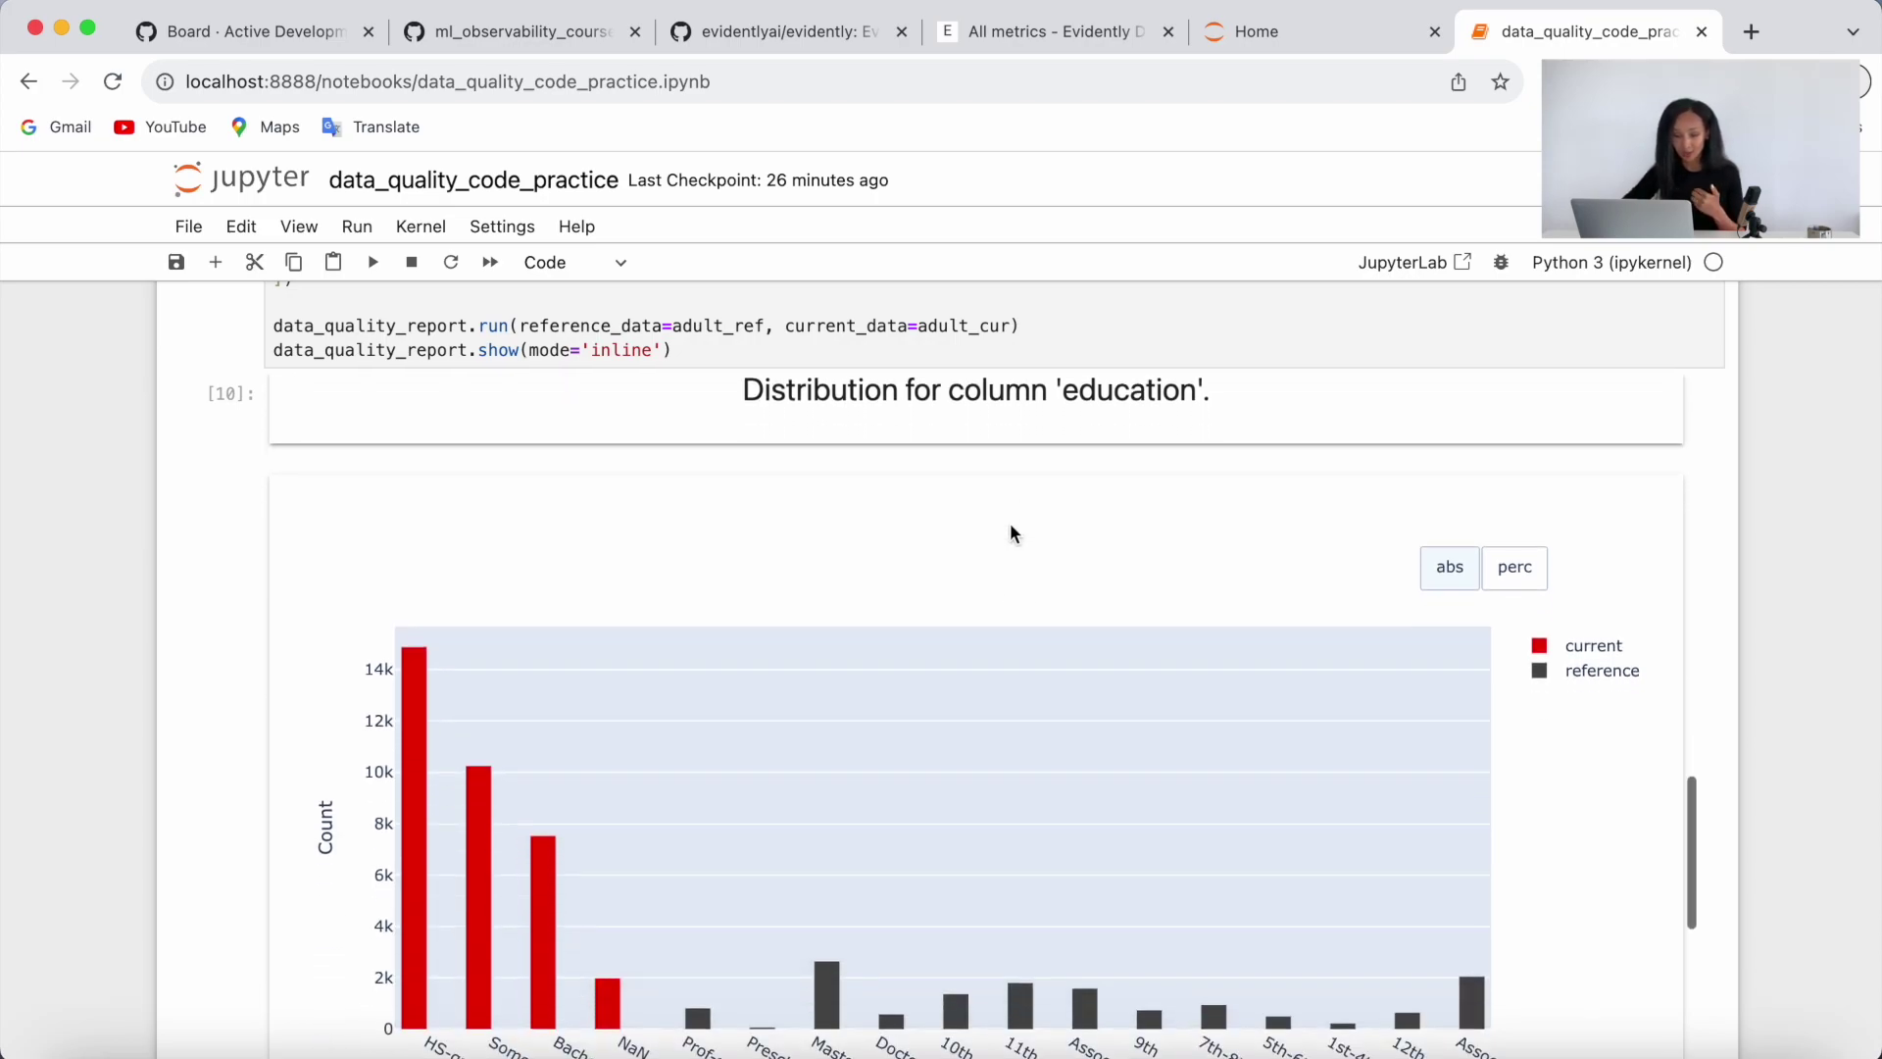
pyautogui.moveTo(1463, 591)
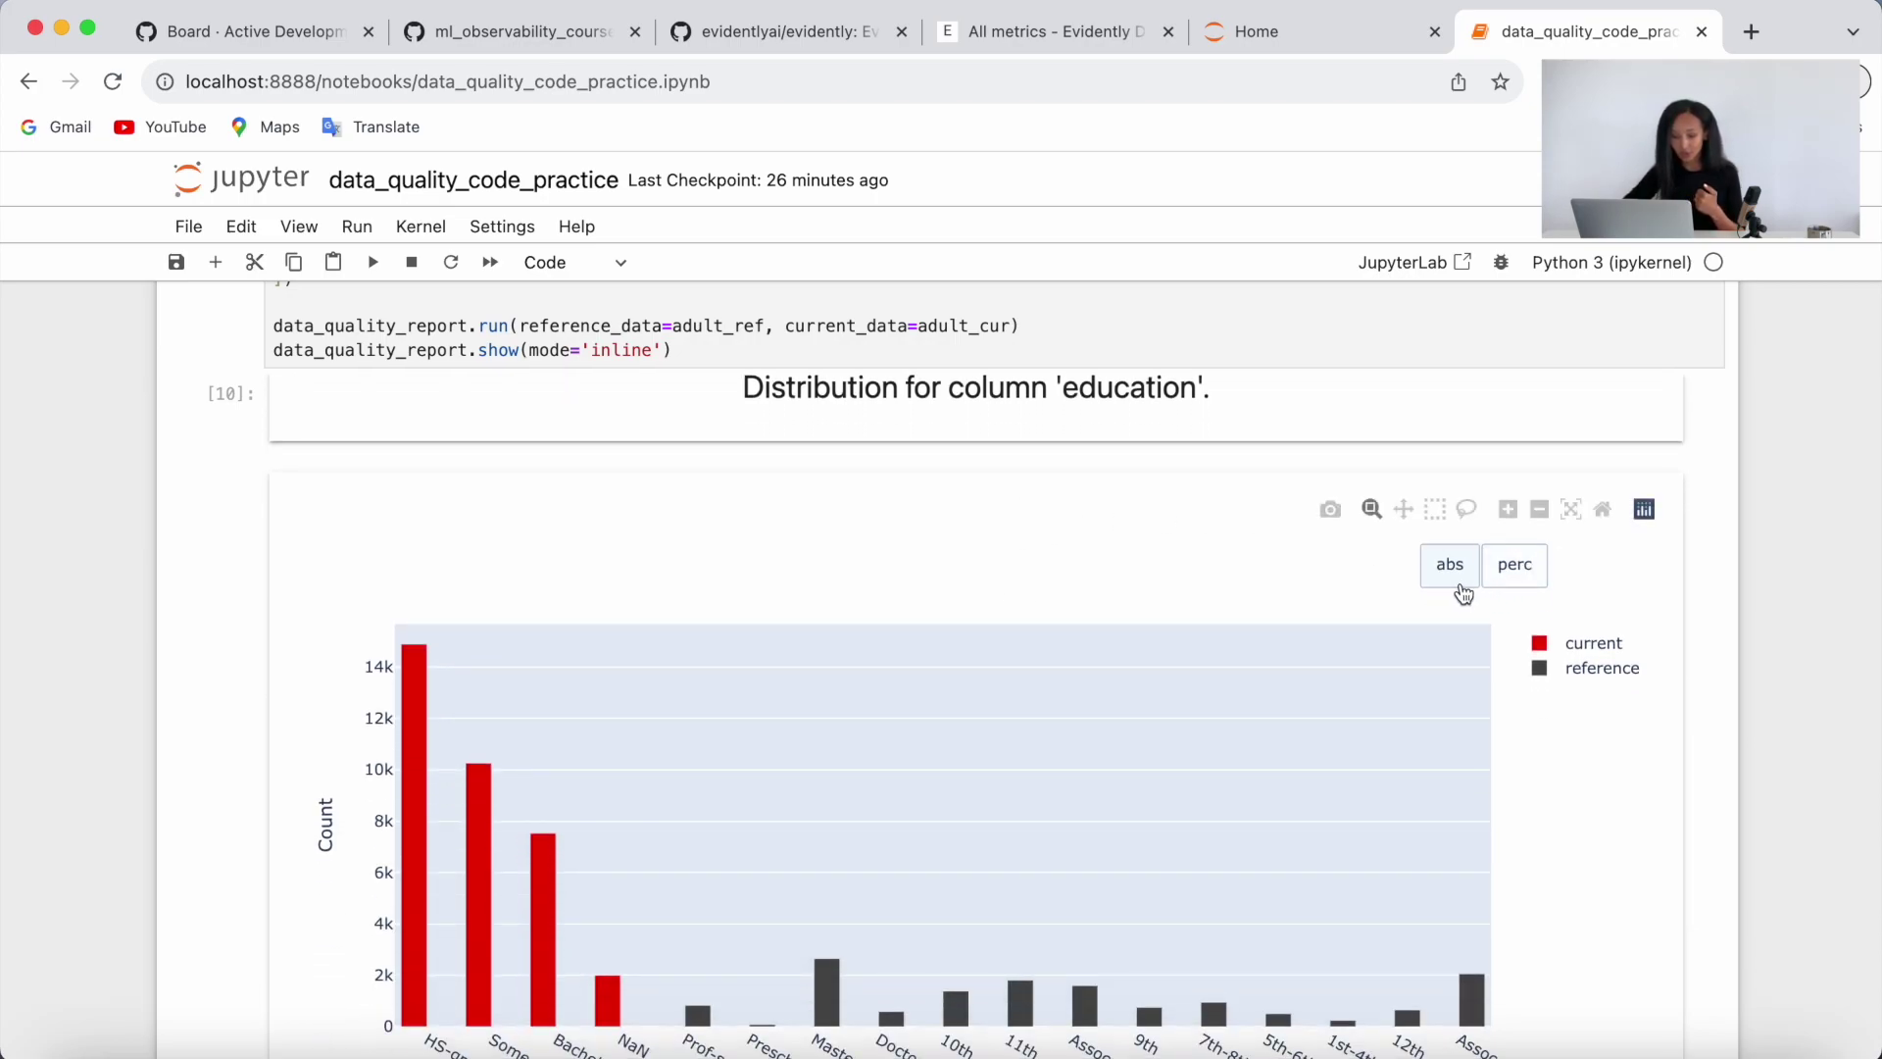
# - Show education distribution in percent, then toggle current and reference correlation bars off and on
pyautogui.click(1524, 570)
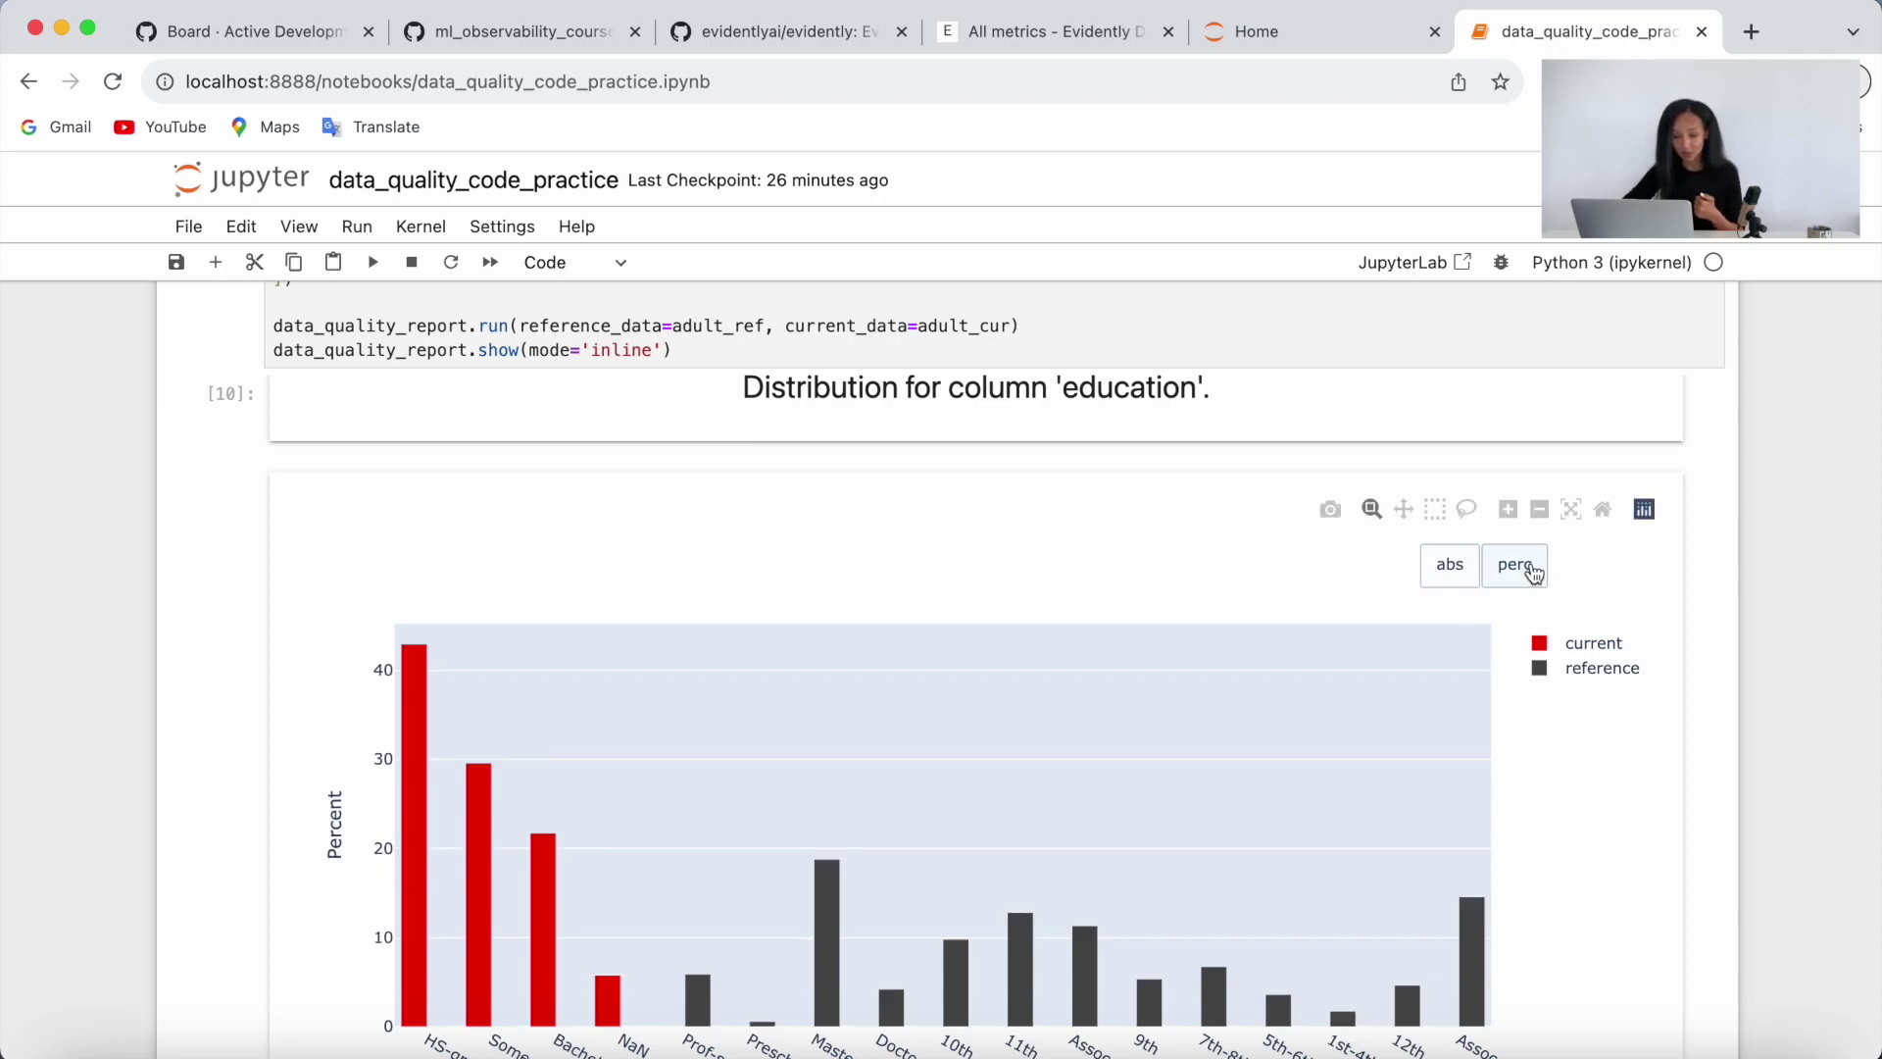
pyautogui.scroll(-1, 1176, 877)
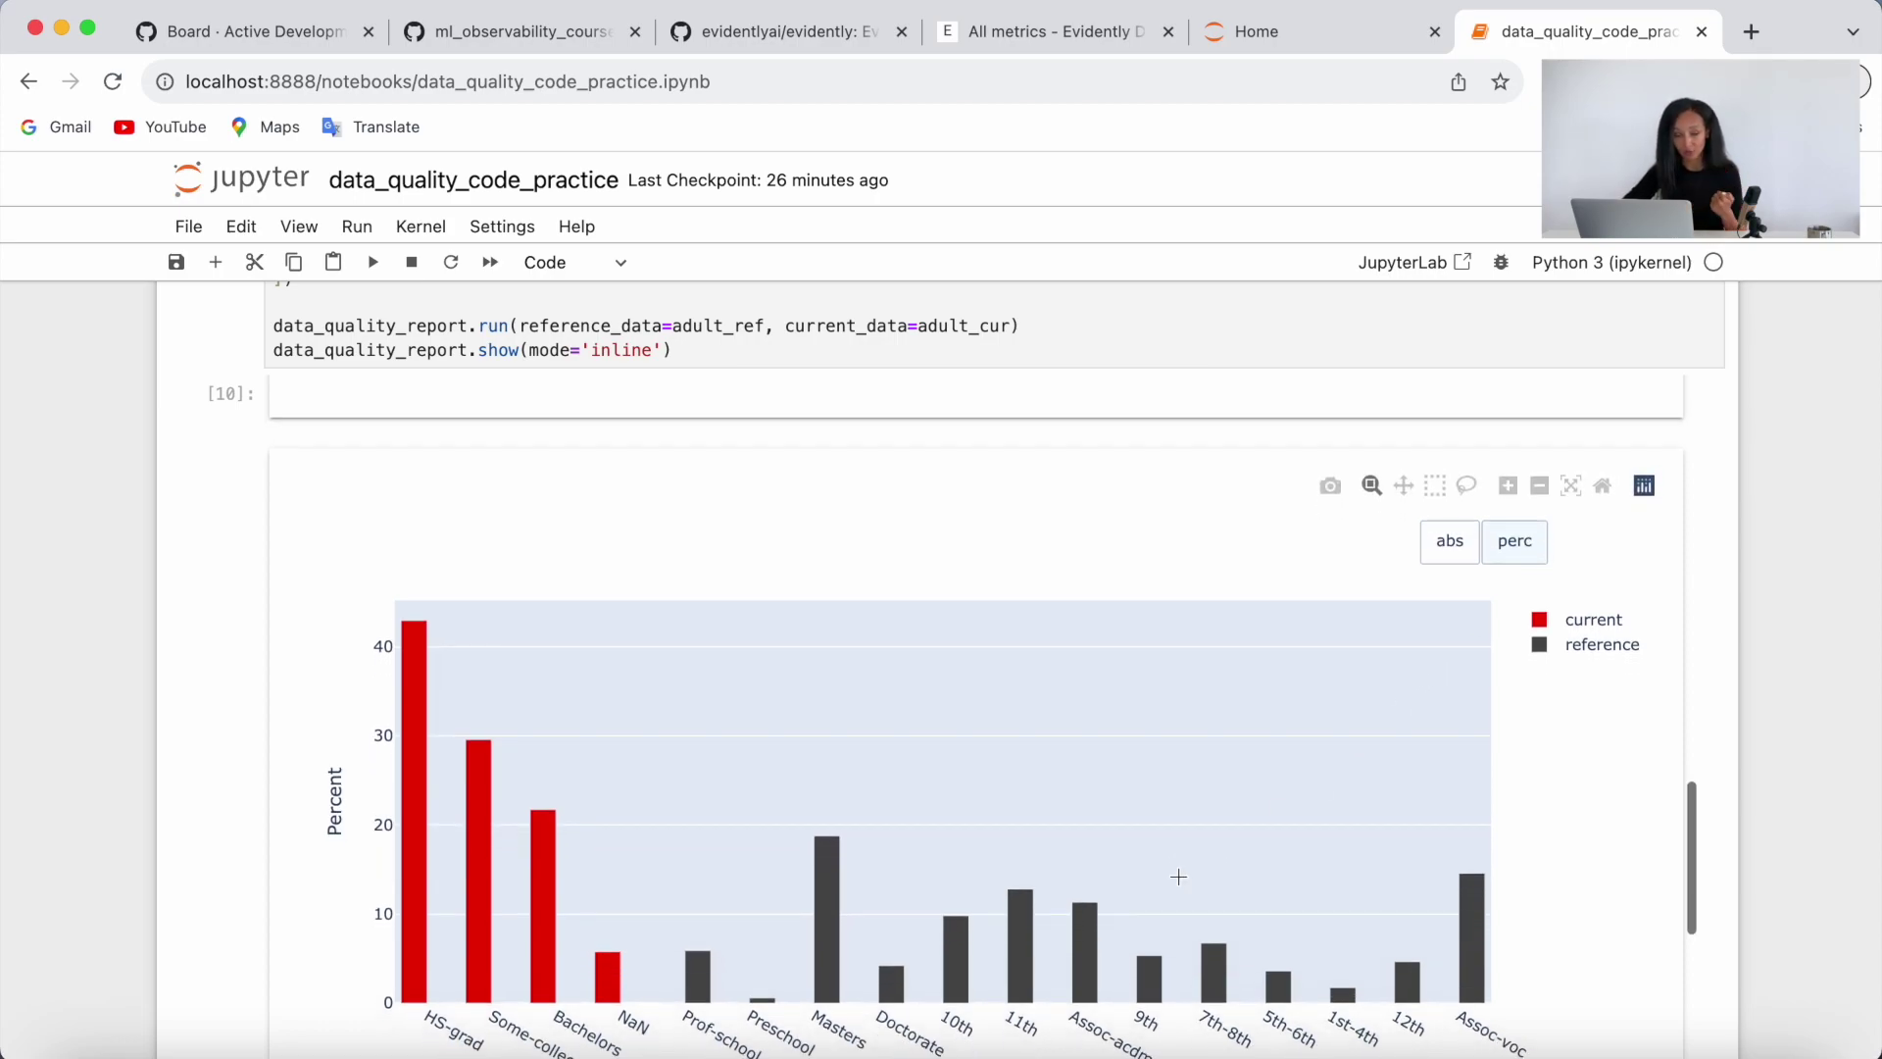
pyautogui.scroll(-2, 1176, 876)
pyautogui.scroll(-3, 1178, 878)
pyautogui.scroll(-3, 1179, 877)
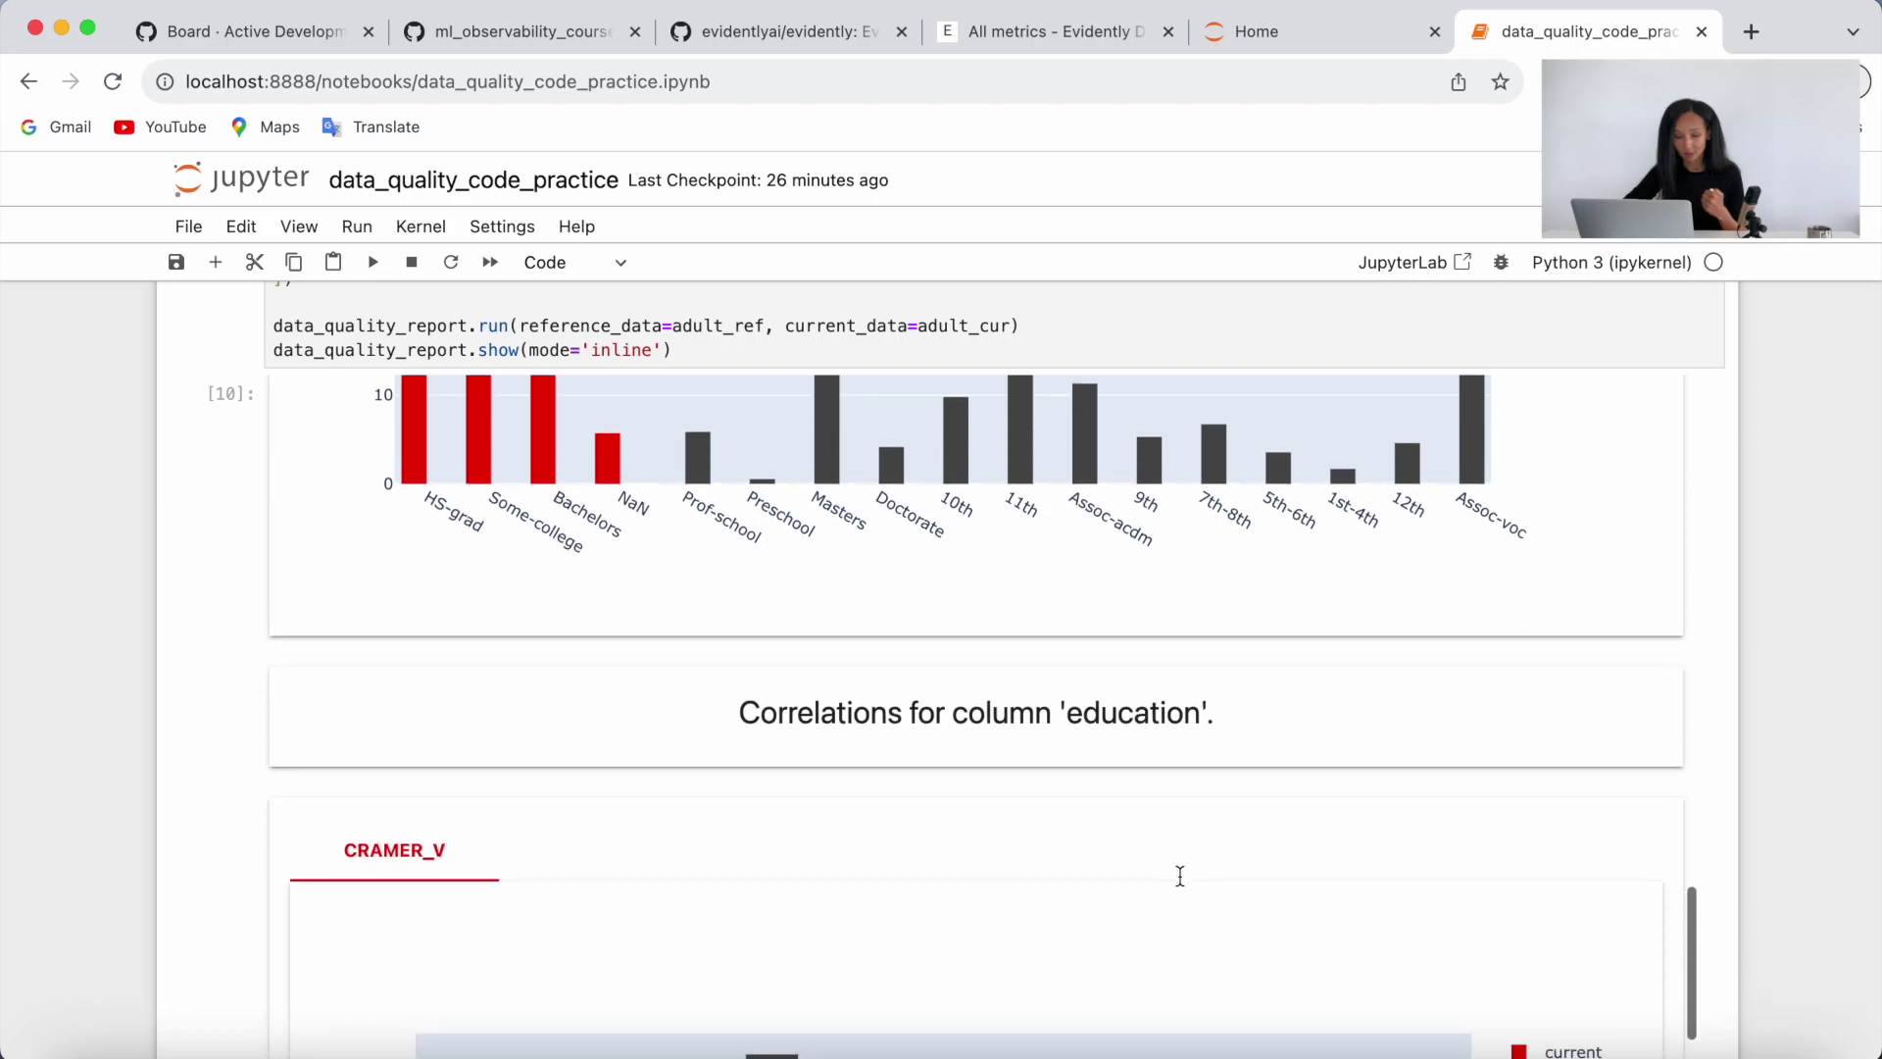
pyautogui.scroll(-3, 1178, 877)
pyautogui.scroll(-2, 1178, 878)
pyautogui.scroll(1, 1178, 878)
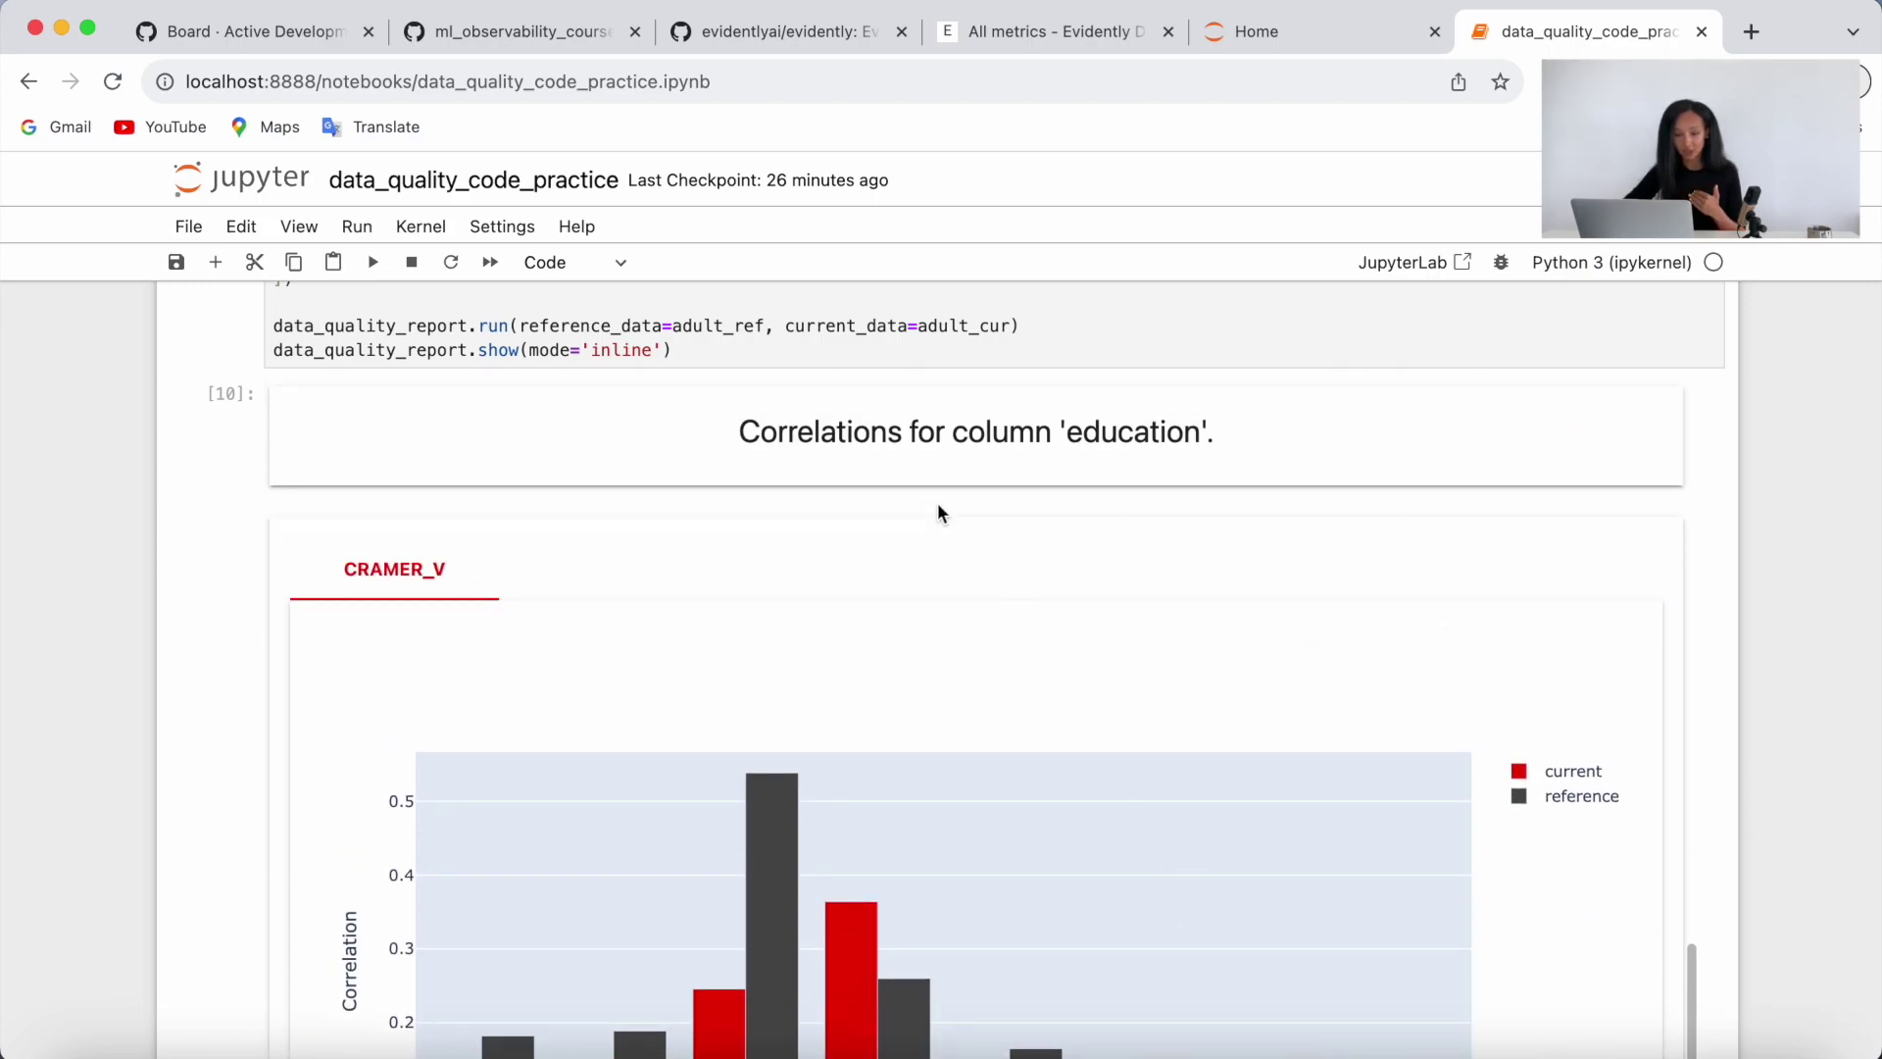
pyautogui.scroll(-2, 766, 698)
pyautogui.scroll(-1, 767, 698)
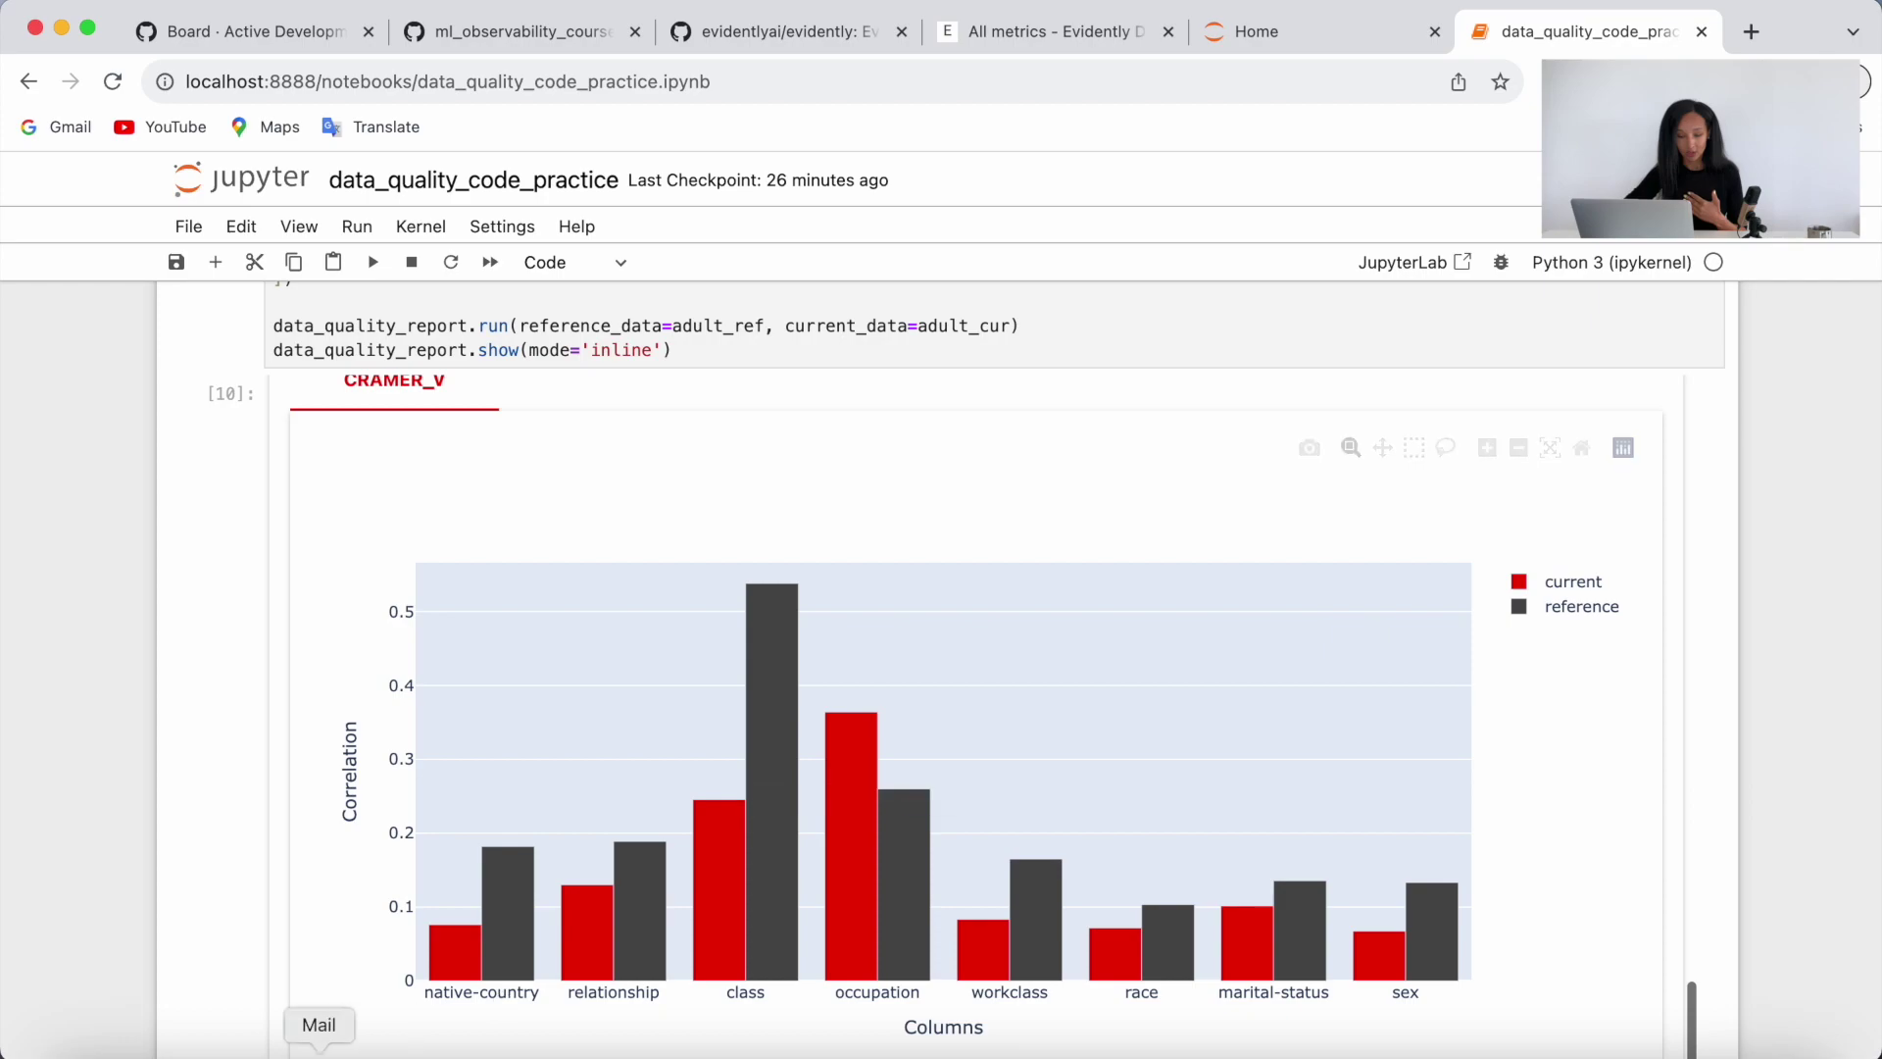
pyautogui.click(1573, 583)
pyautogui.click(1572, 608)
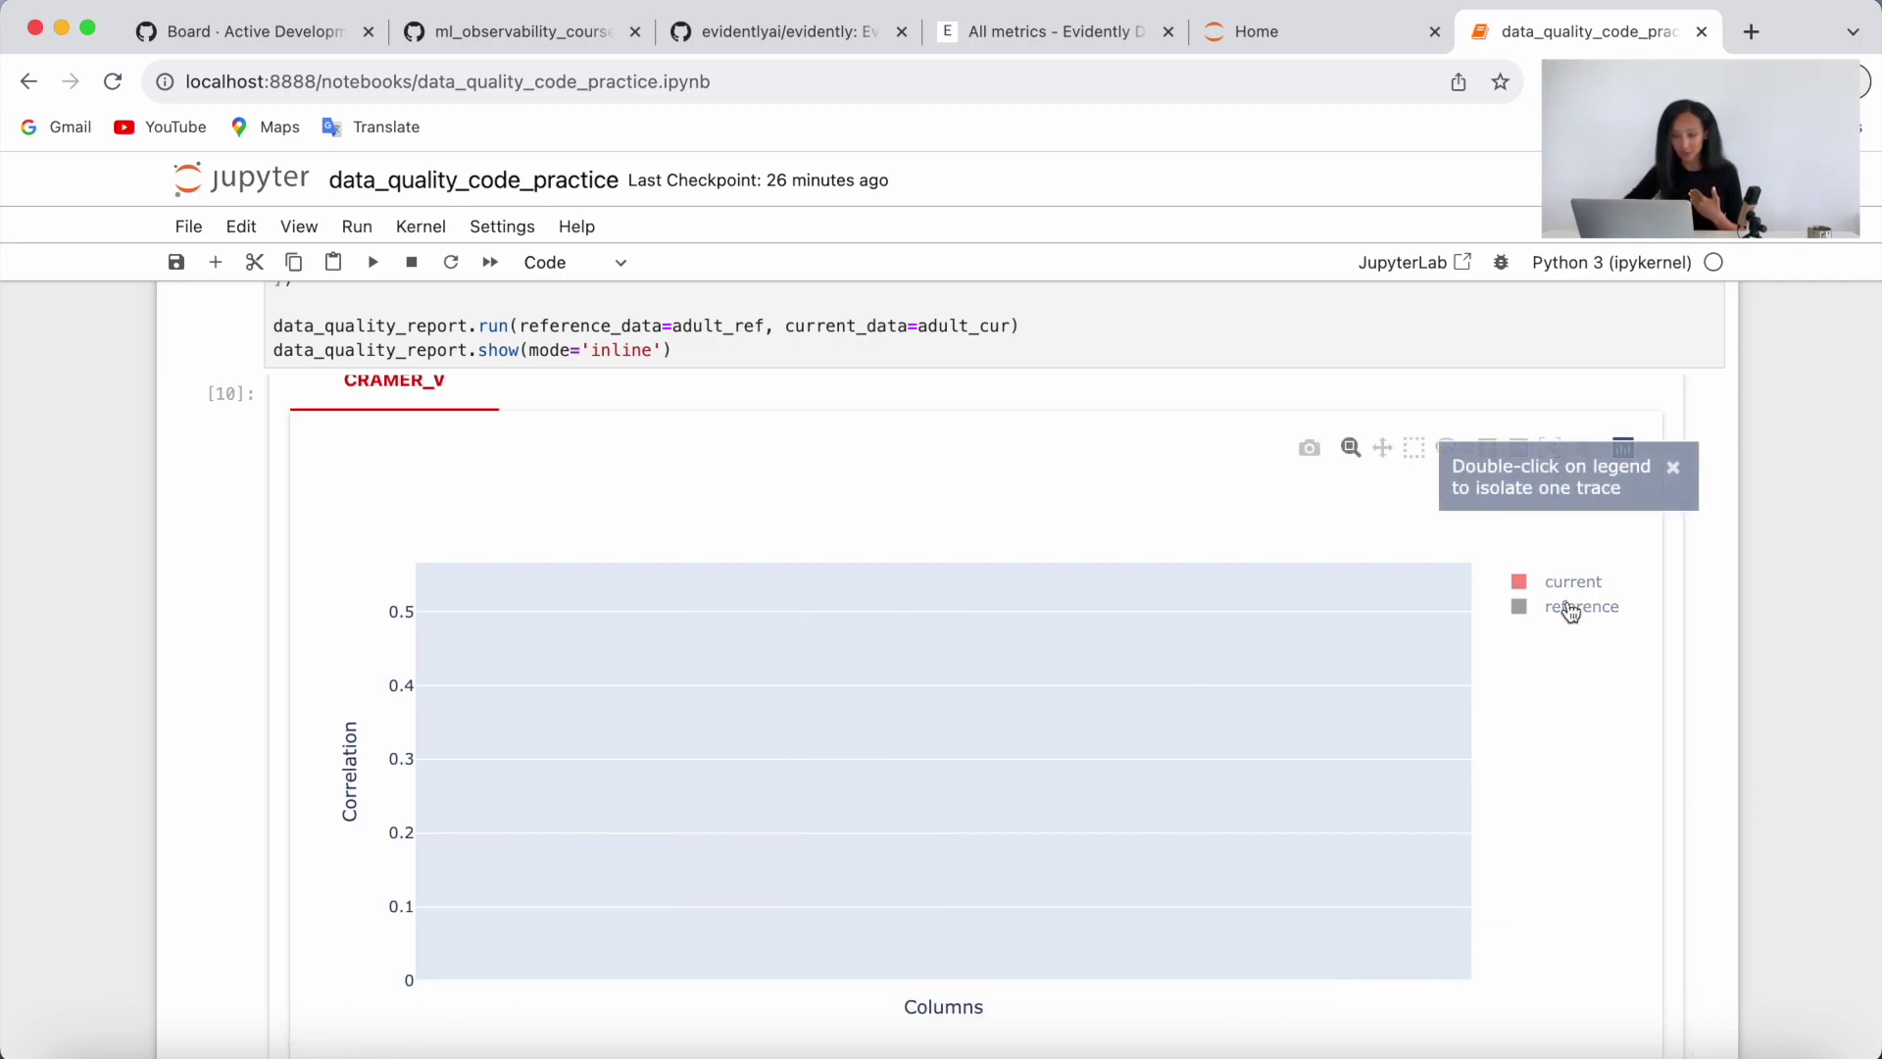
pyautogui.click(1560, 583)
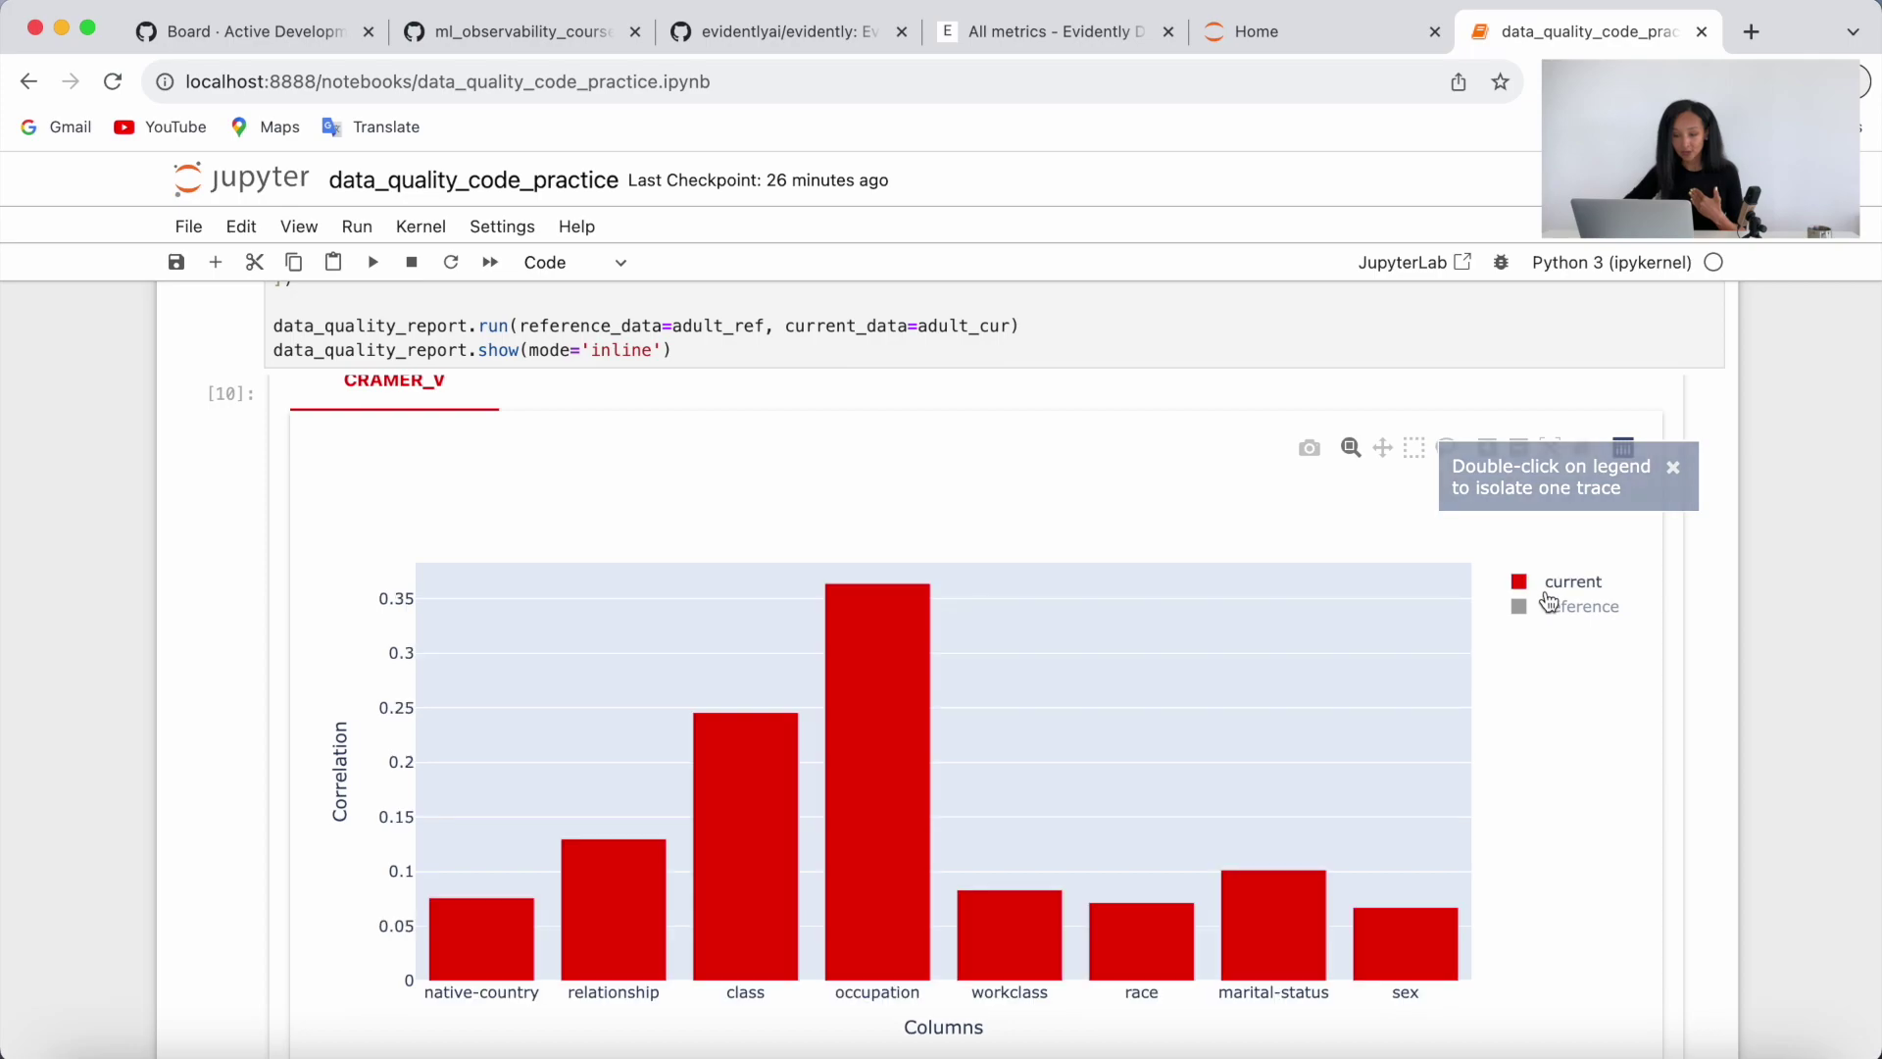
pyautogui.click(1548, 605)
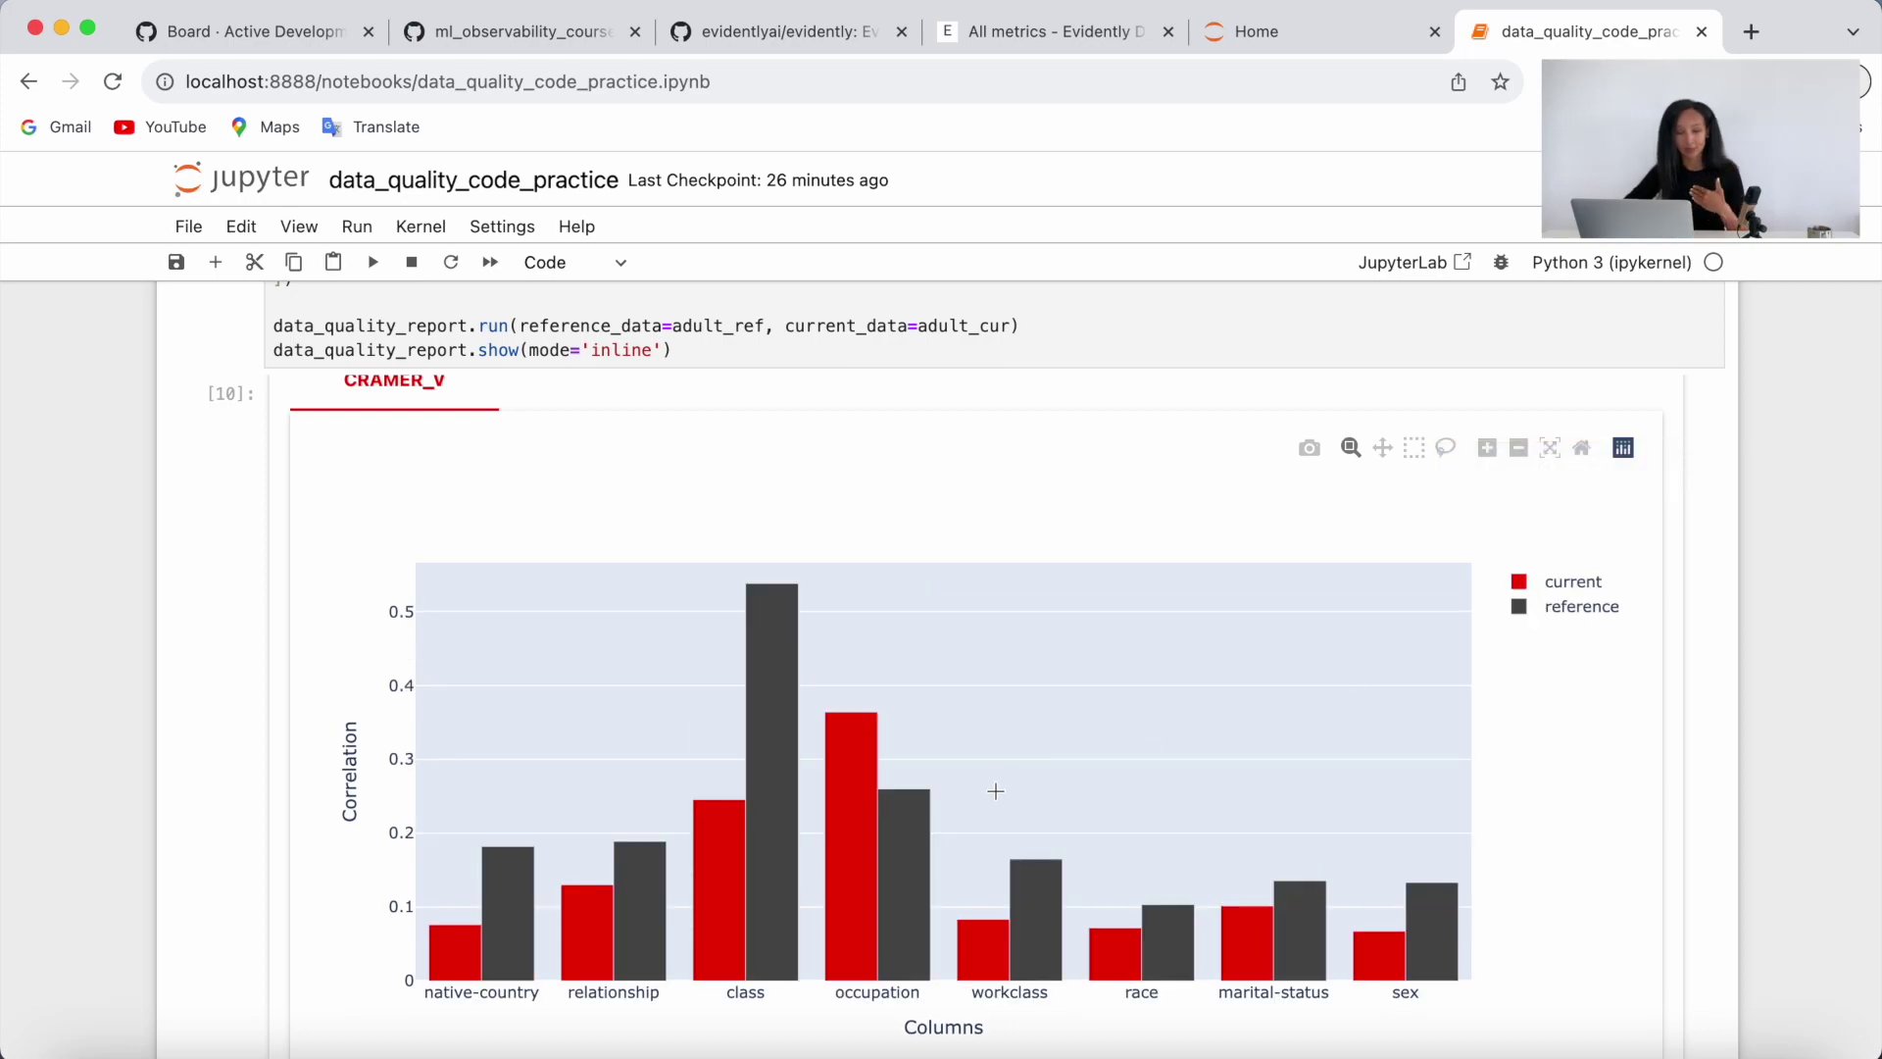